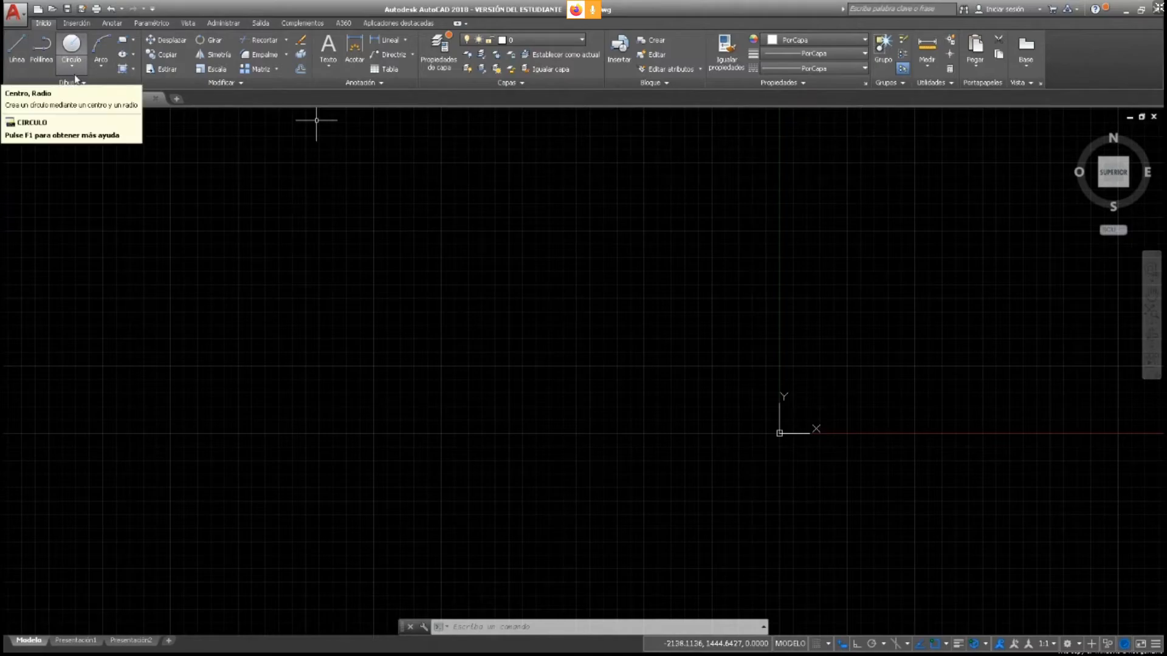
click(1160, 7)
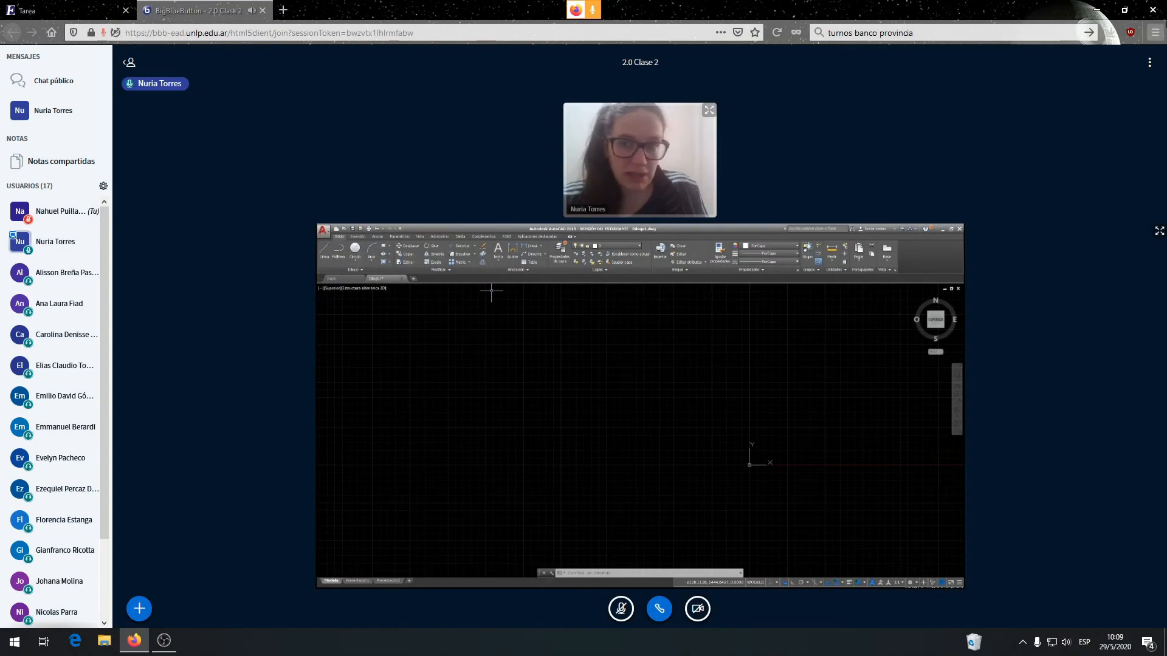
click(1159, 231)
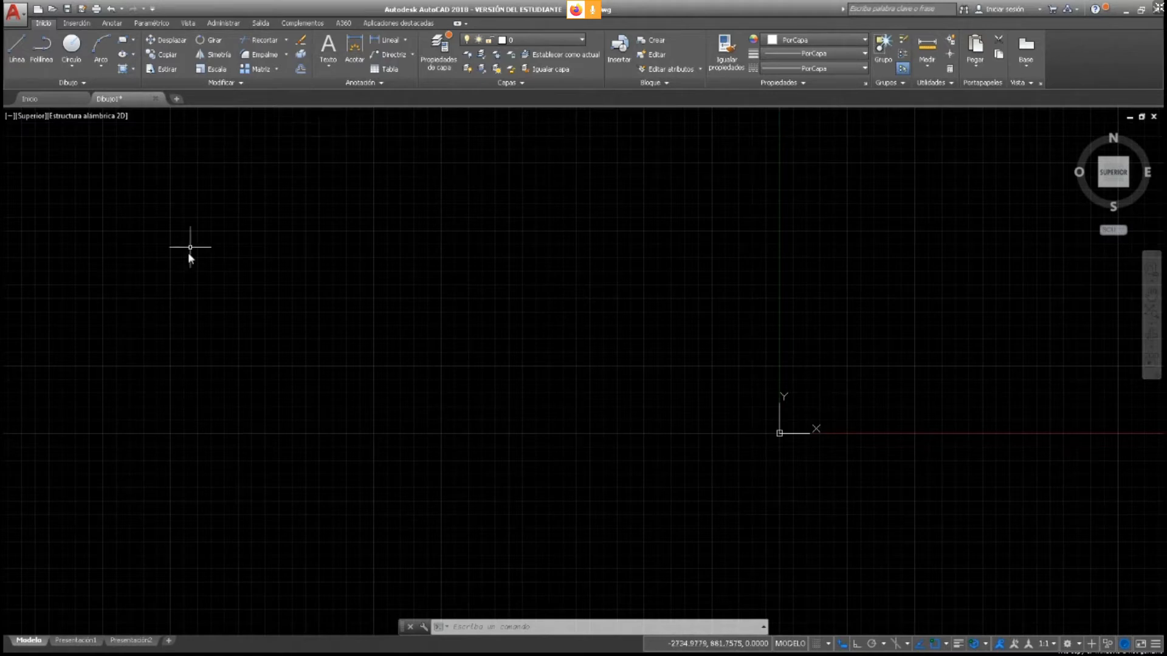
click(779, 433)
click(142, 528)
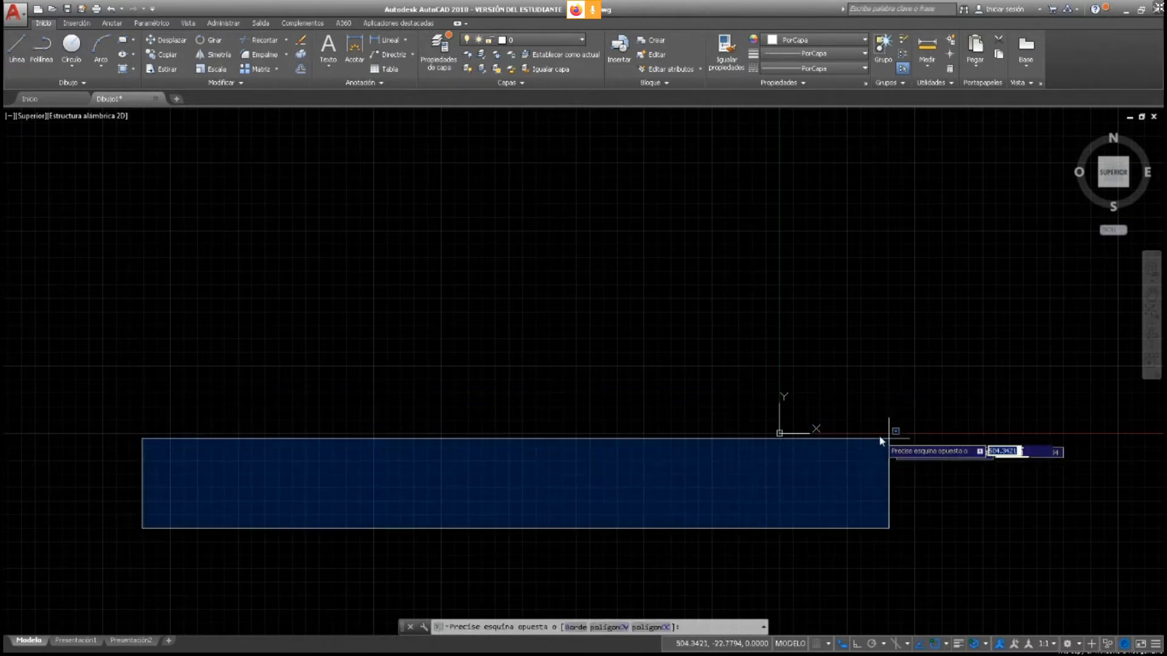
click(882, 436)
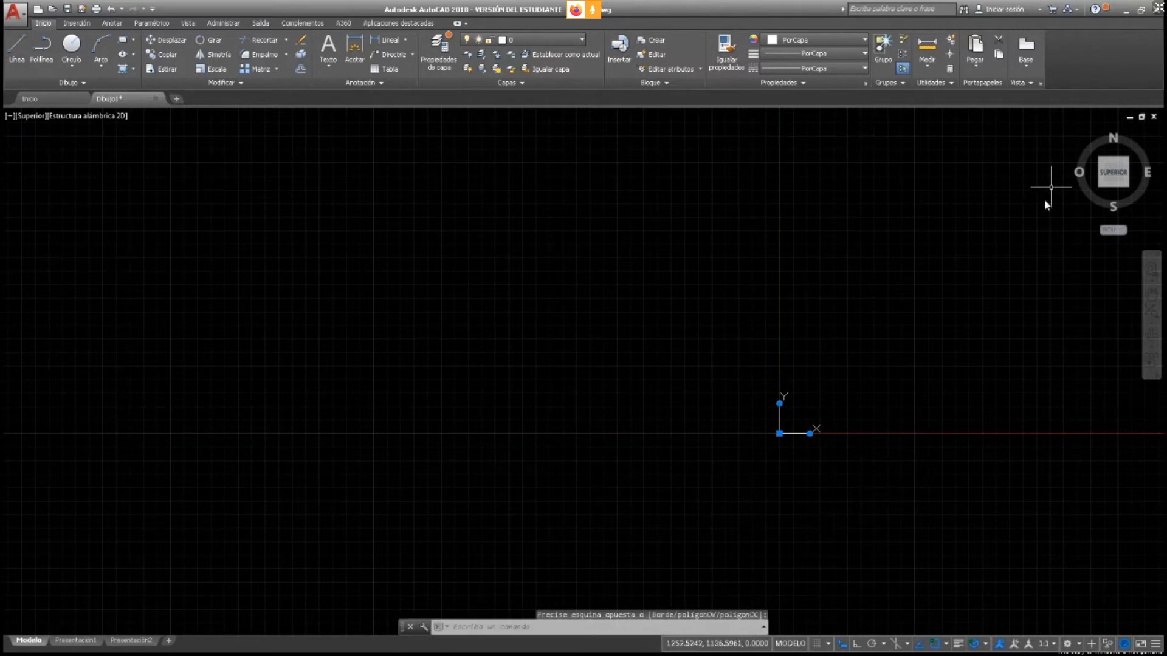
Draw a center-radius circle with a radius of about 605 in an empty area of the drawing
middle_drag(1031, 197, 469, 386)
middle_drag(448, 341, 200, 326)
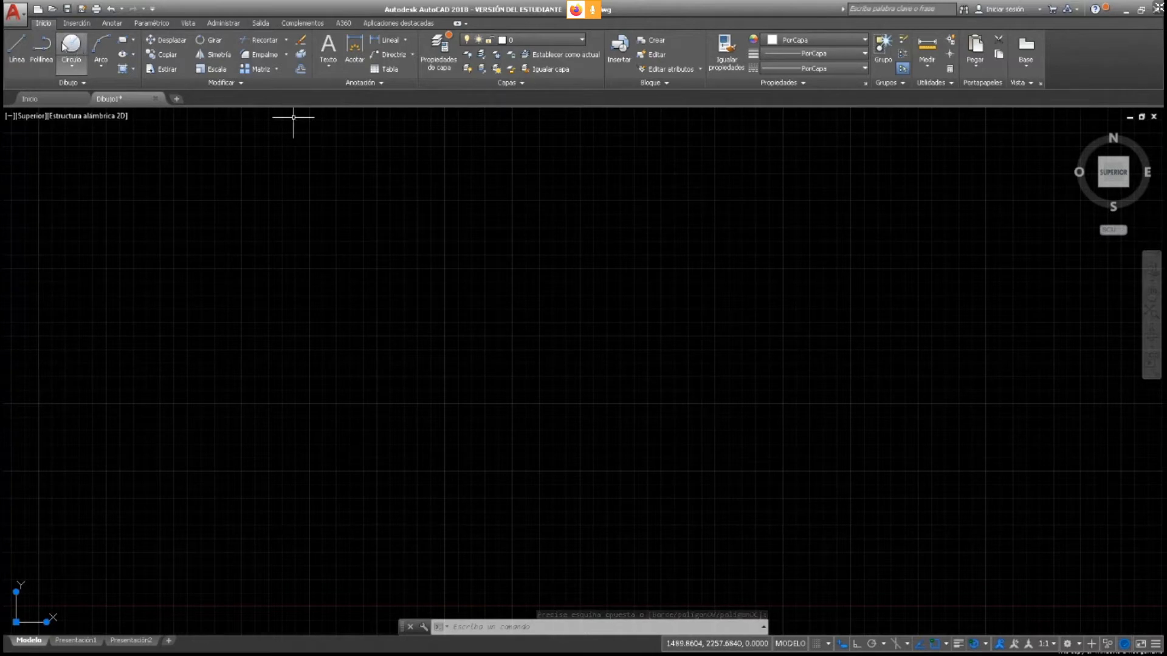
click(72, 59)
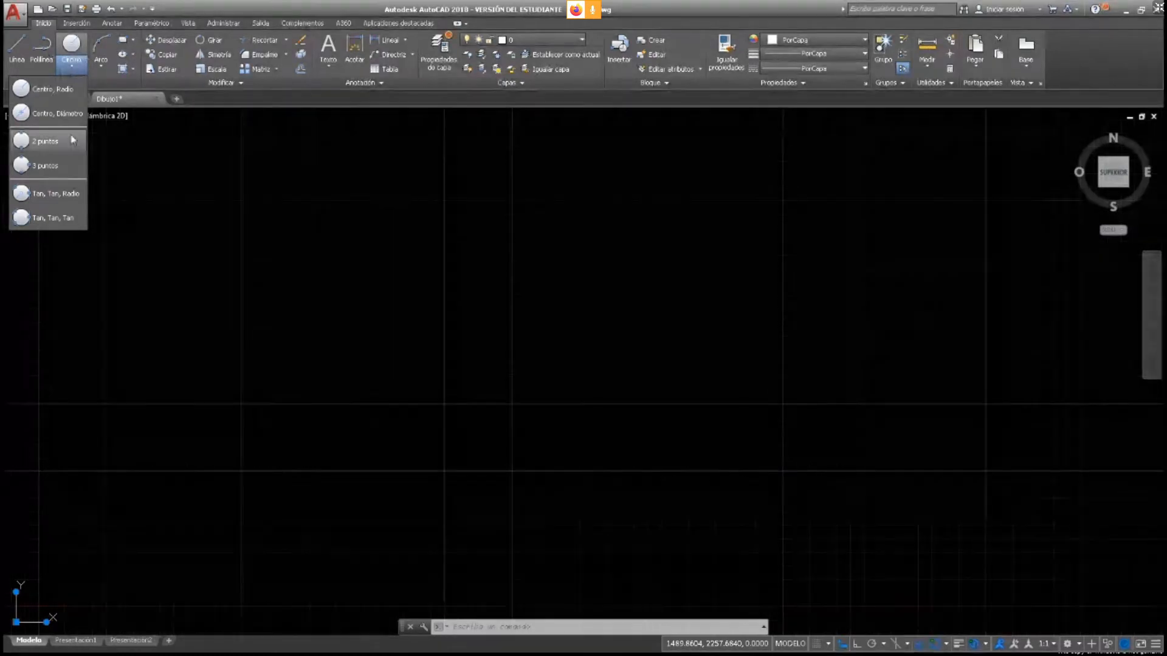
click(70, 43)
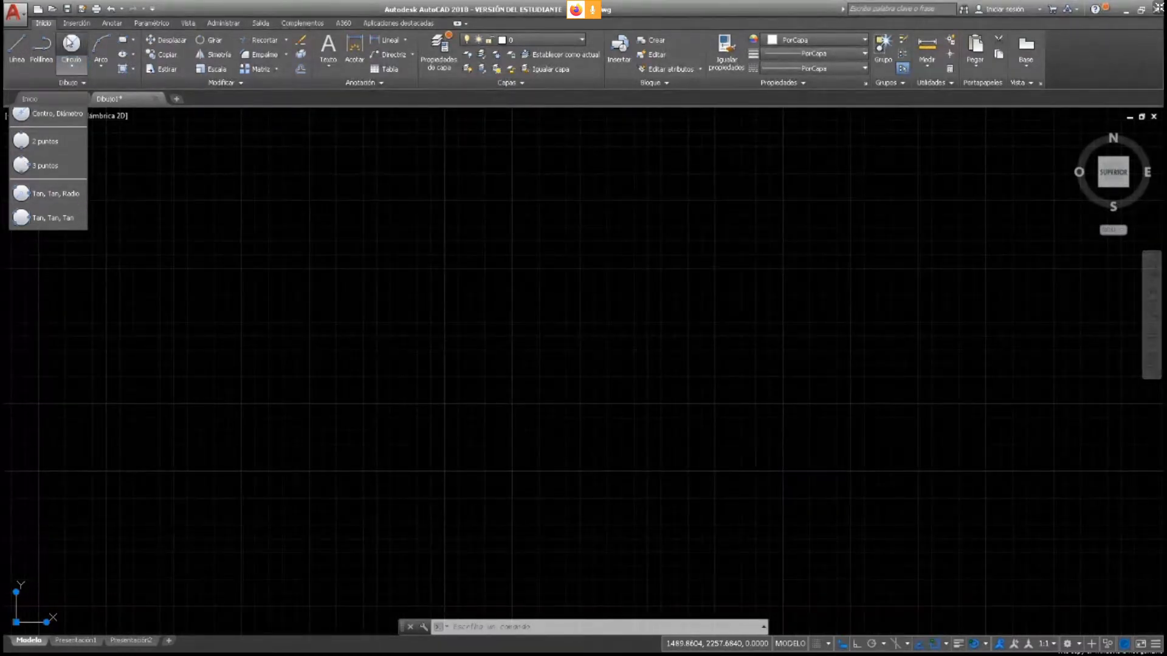
click(301, 274)
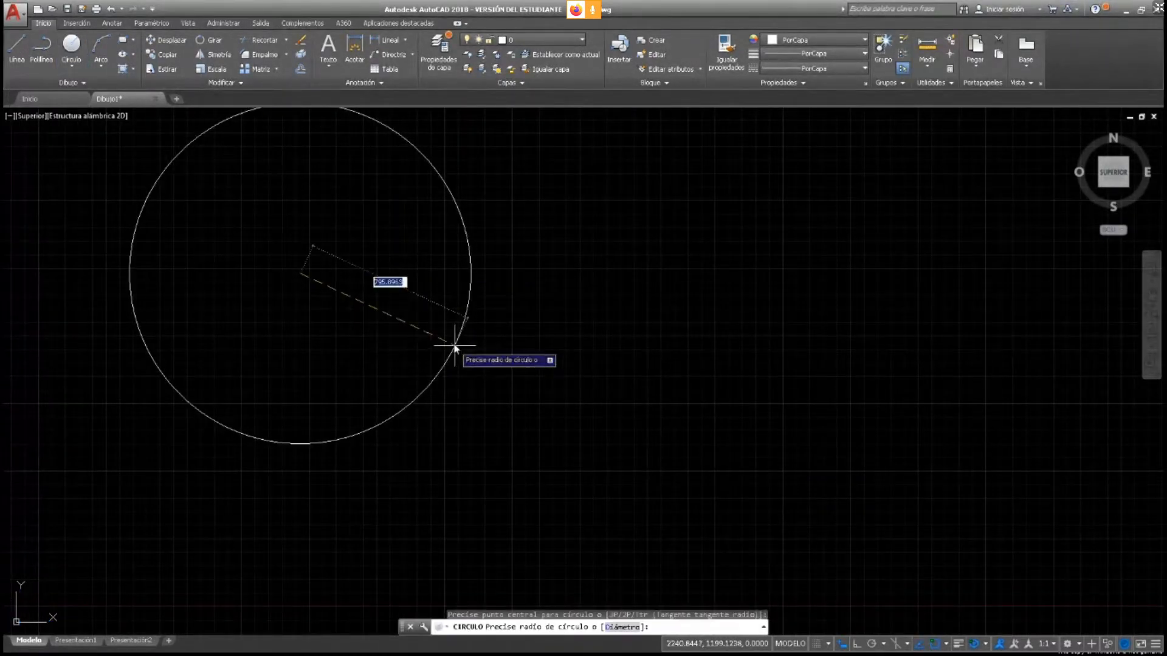
click(186, 340)
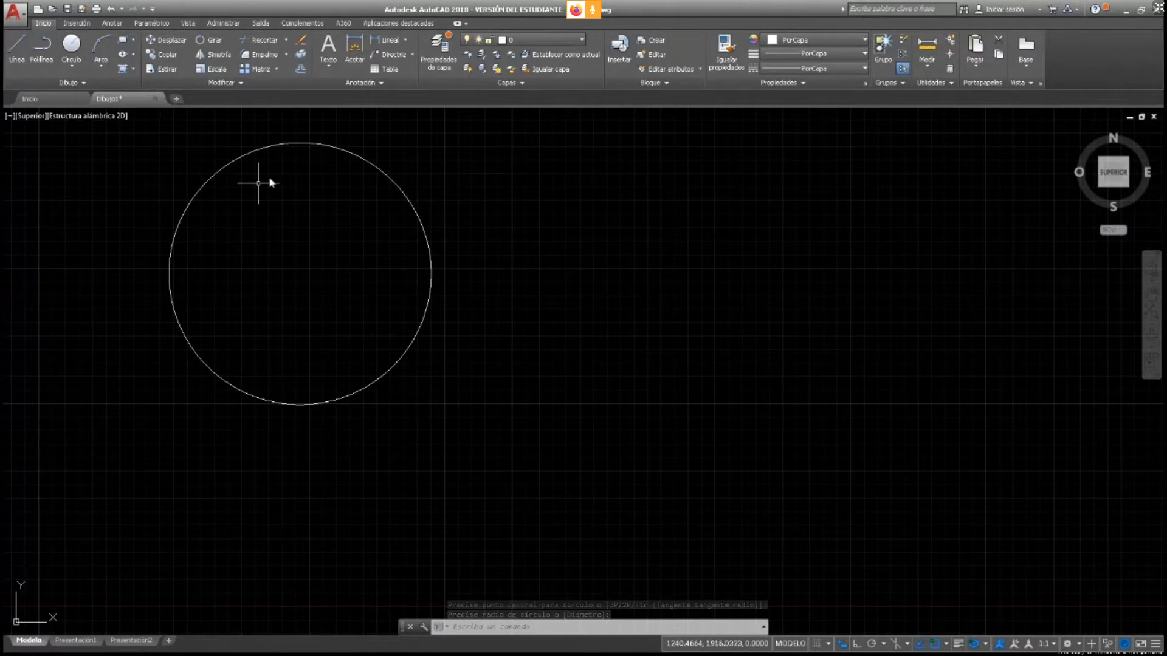
Select the circle and examine its center and quadrant grips up close
click(325, 145)
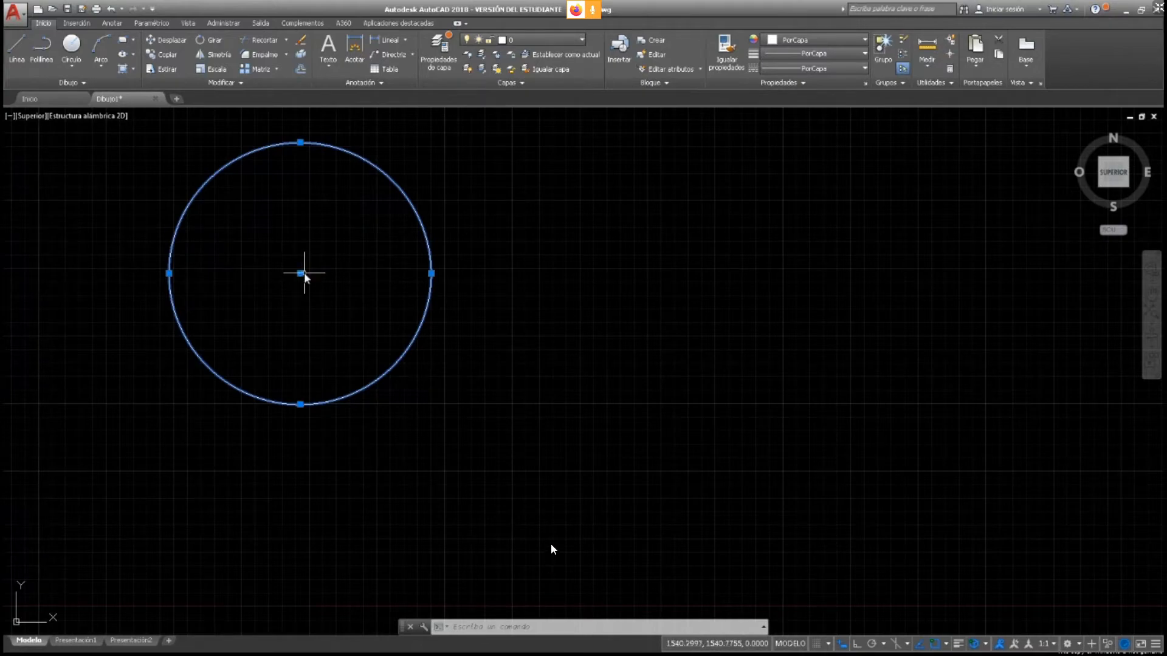
key(Escape)
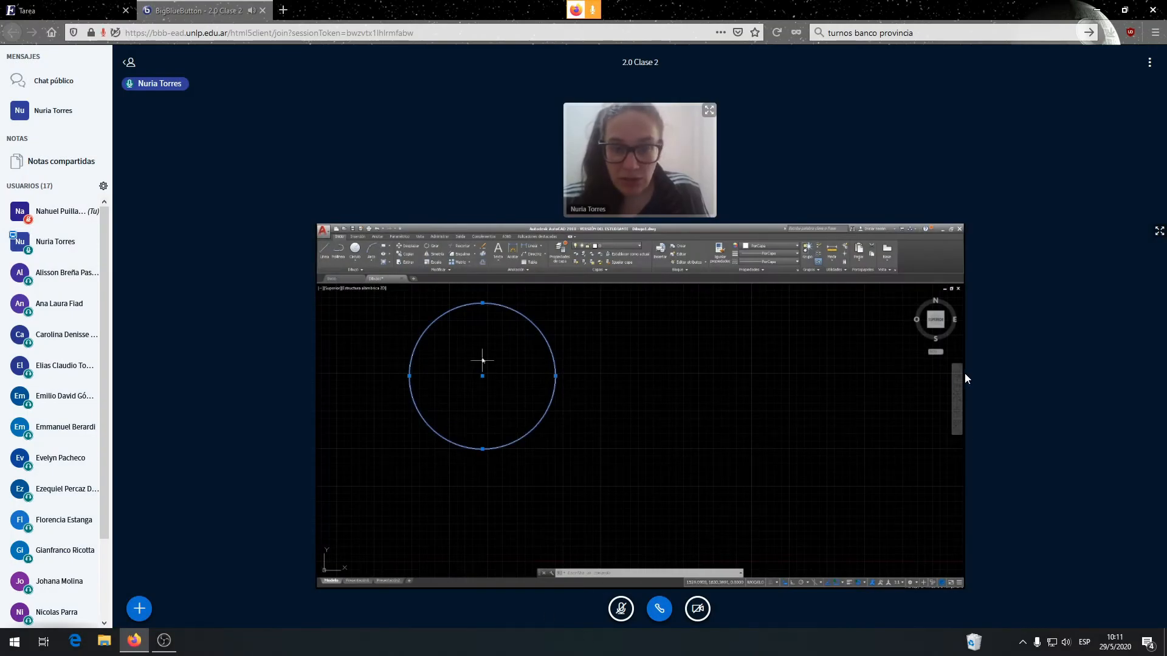
click(1160, 232)
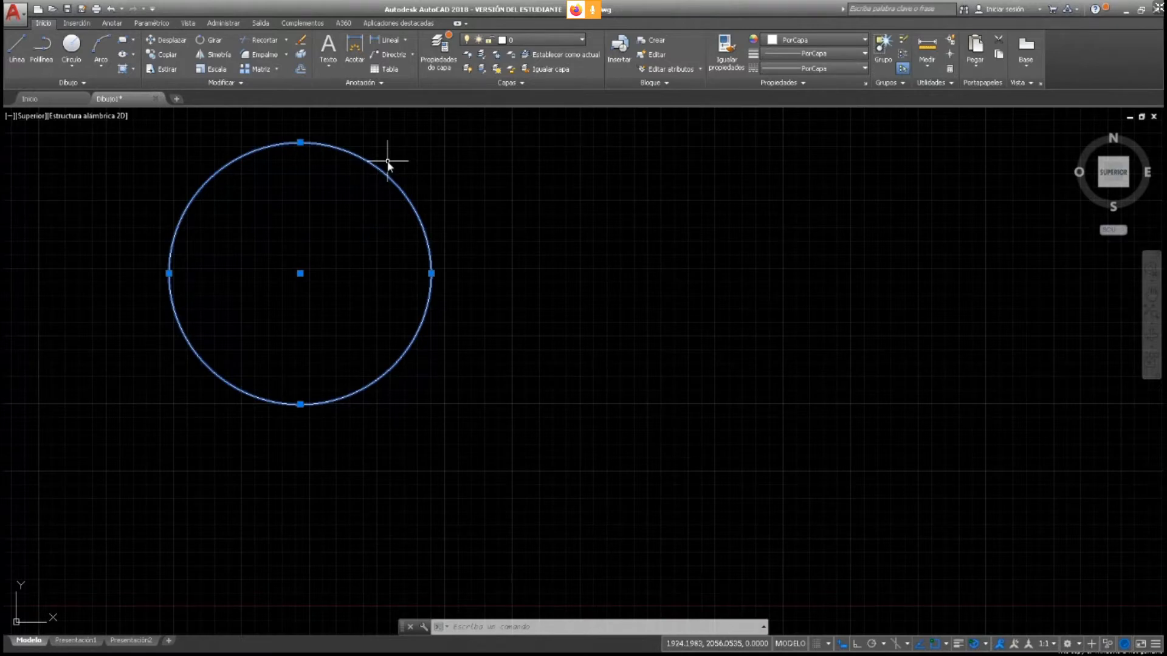
scroll(387, 161, up, 2)
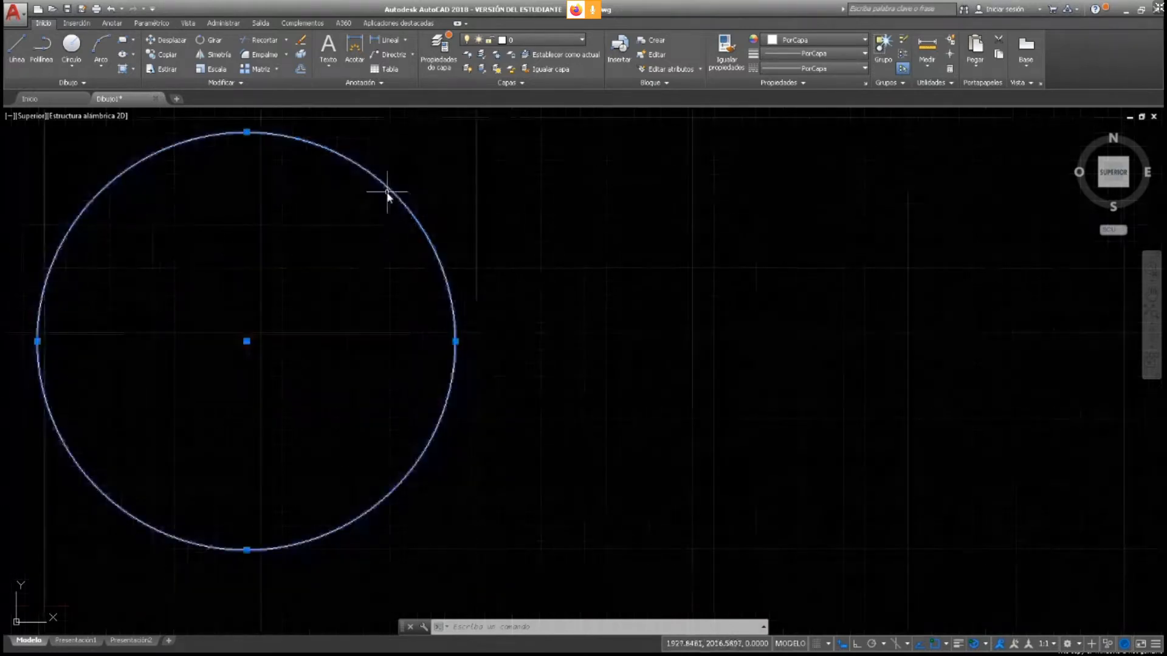
scroll(357, 231, down, 2)
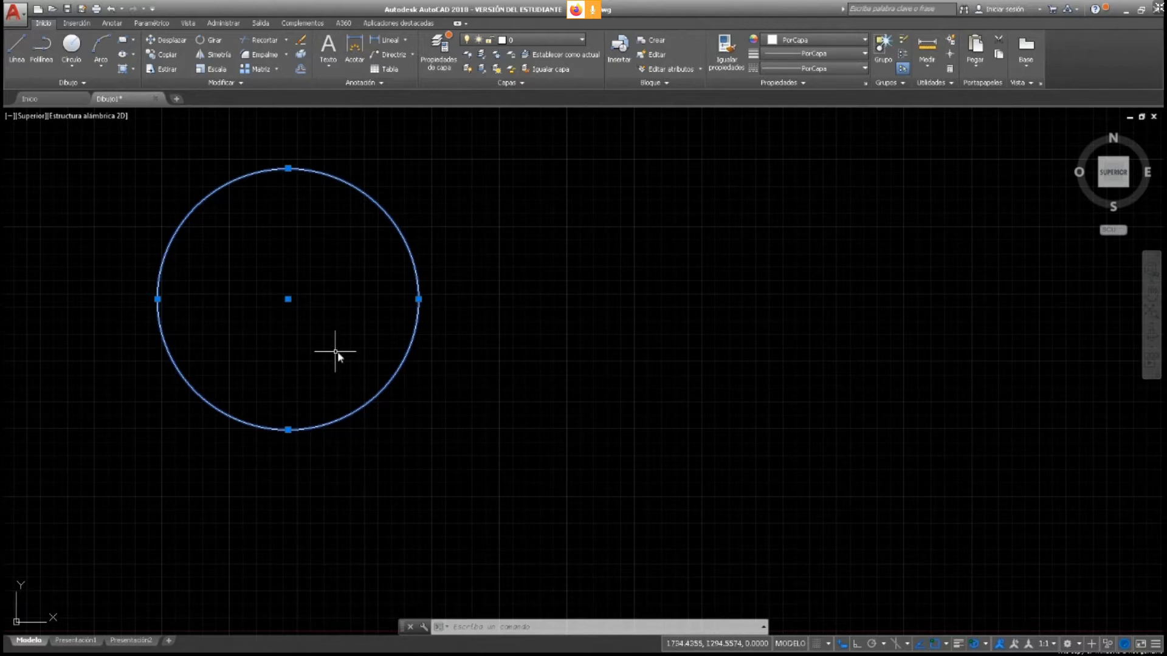
Enable the Quadrant (Cuadrante) object snap and clear the current selection
click(946, 646)
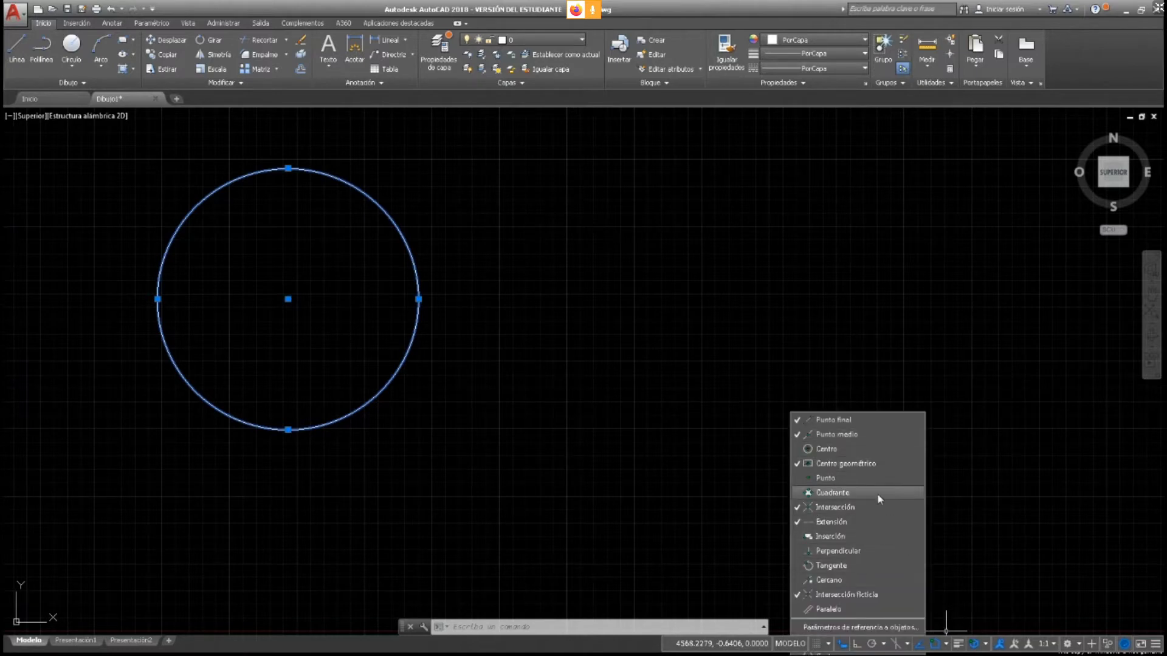
click(598, 456)
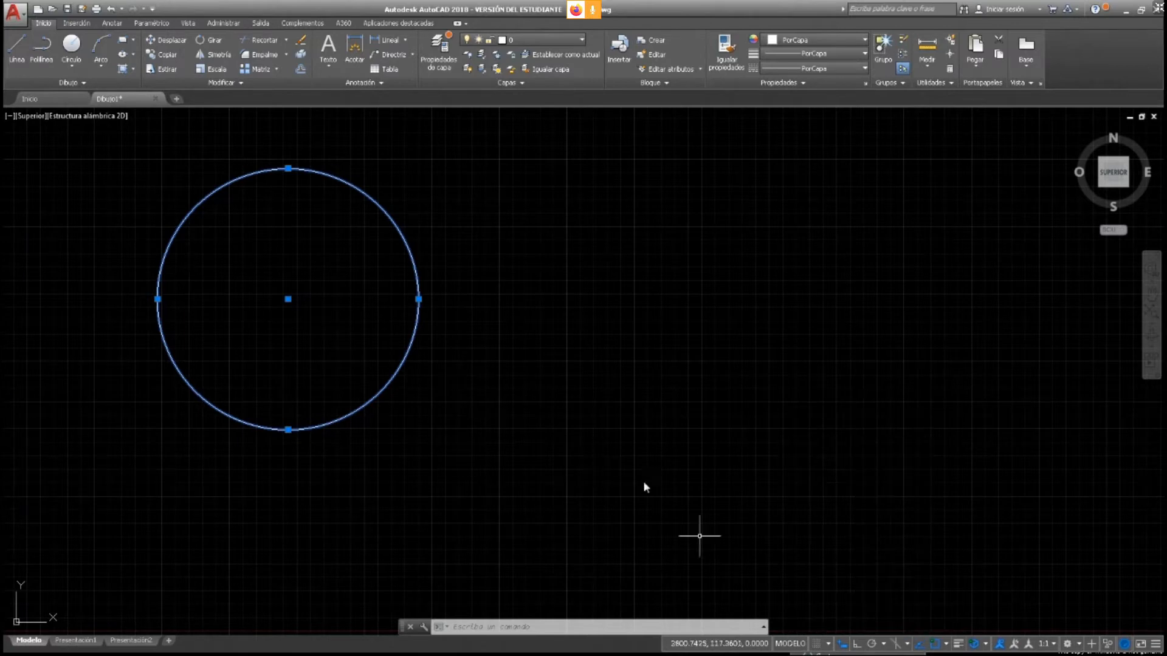
click(517, 227)
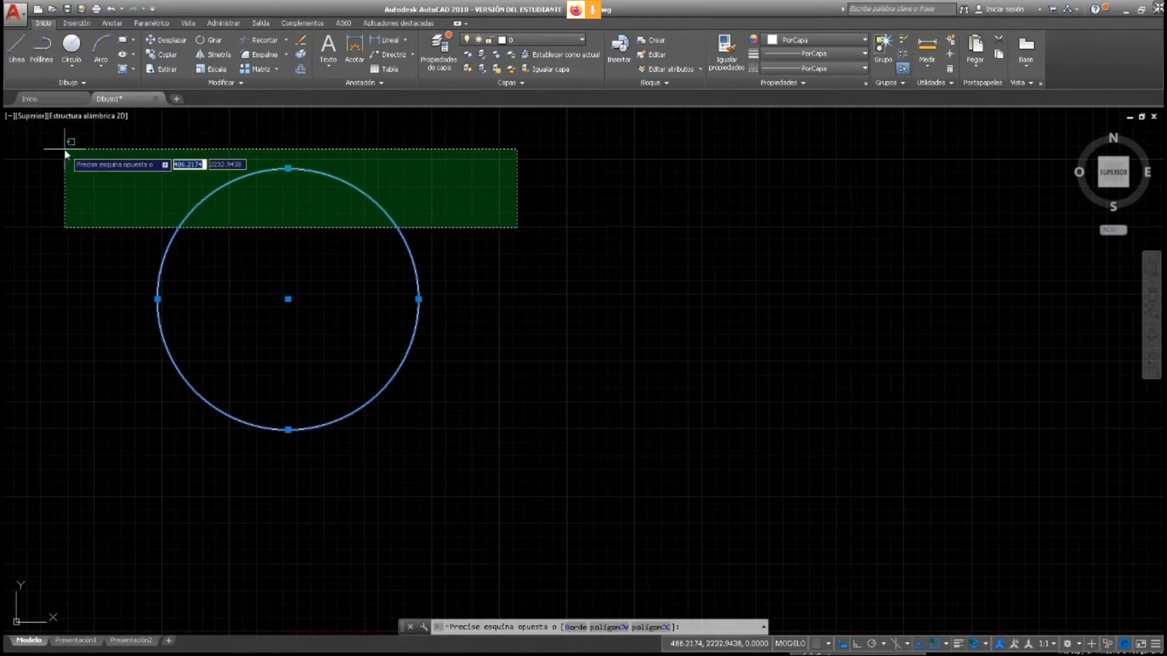
key(Escape)
click(249, 256)
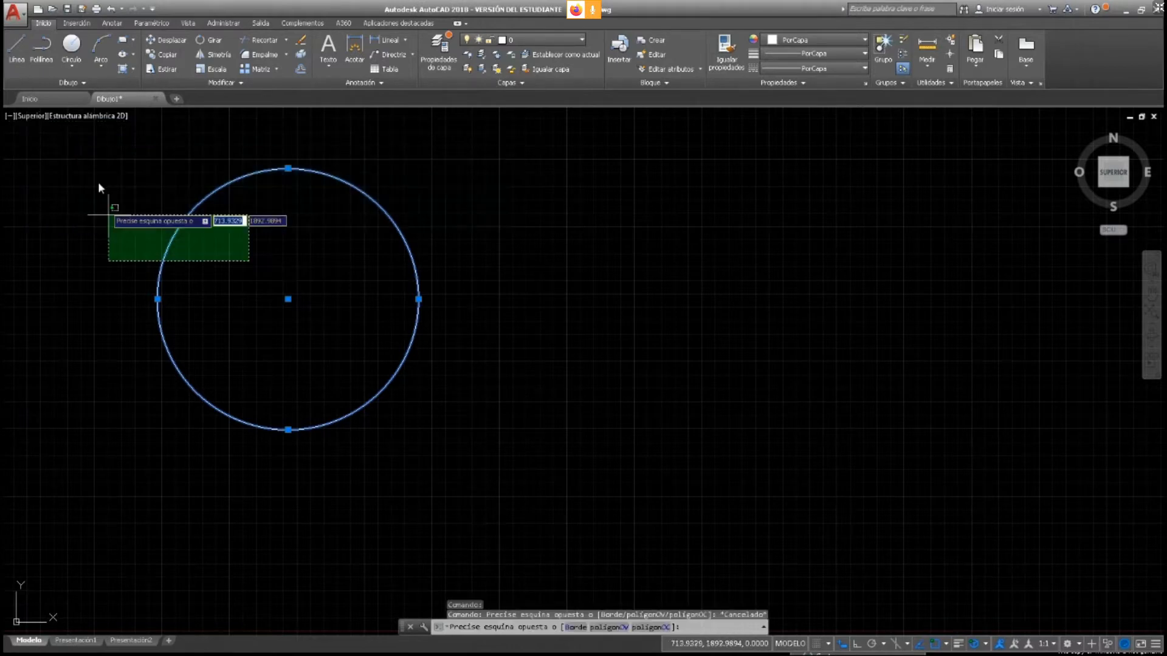
key(Escape)
click(23, 57)
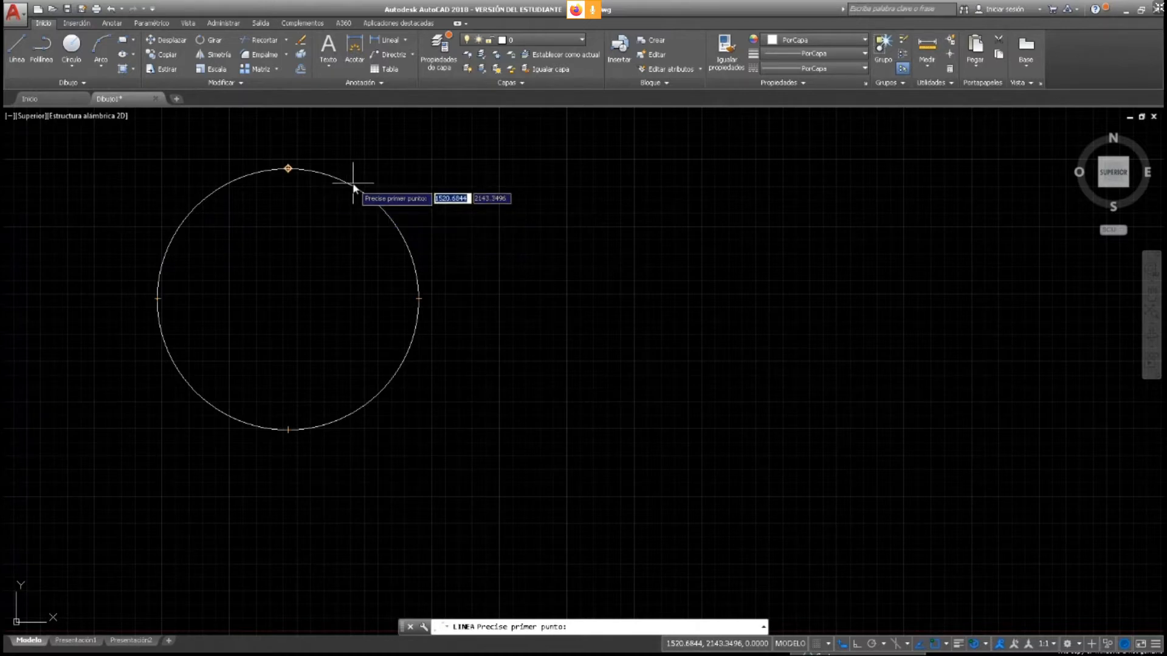
click(385, 206)
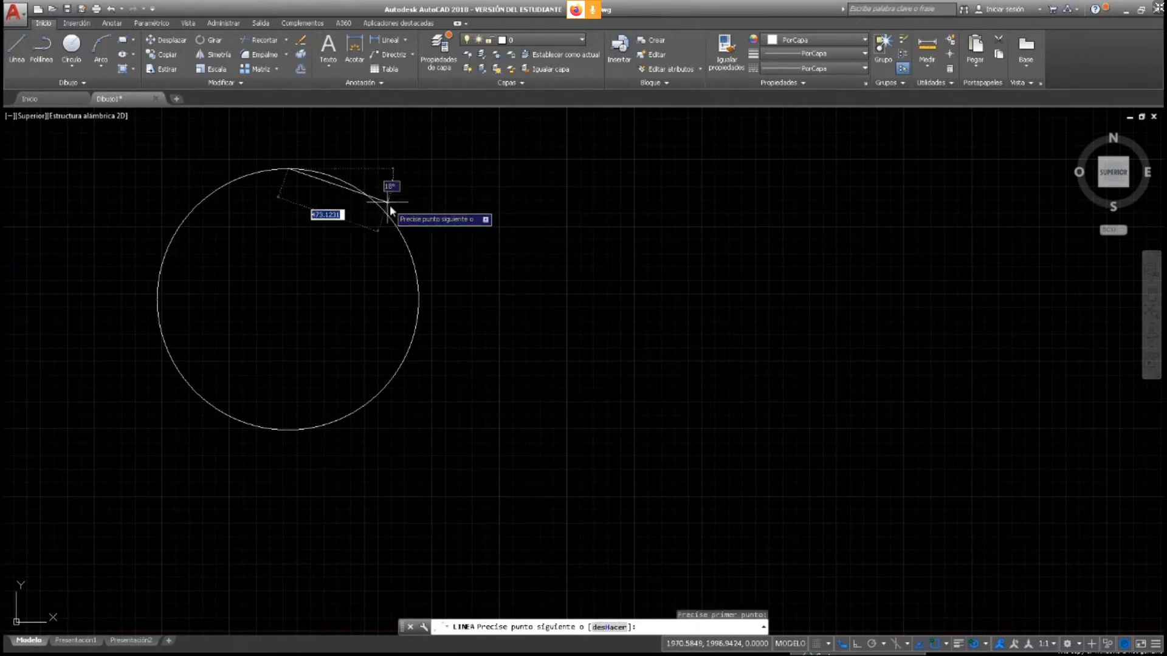
key(Escape)
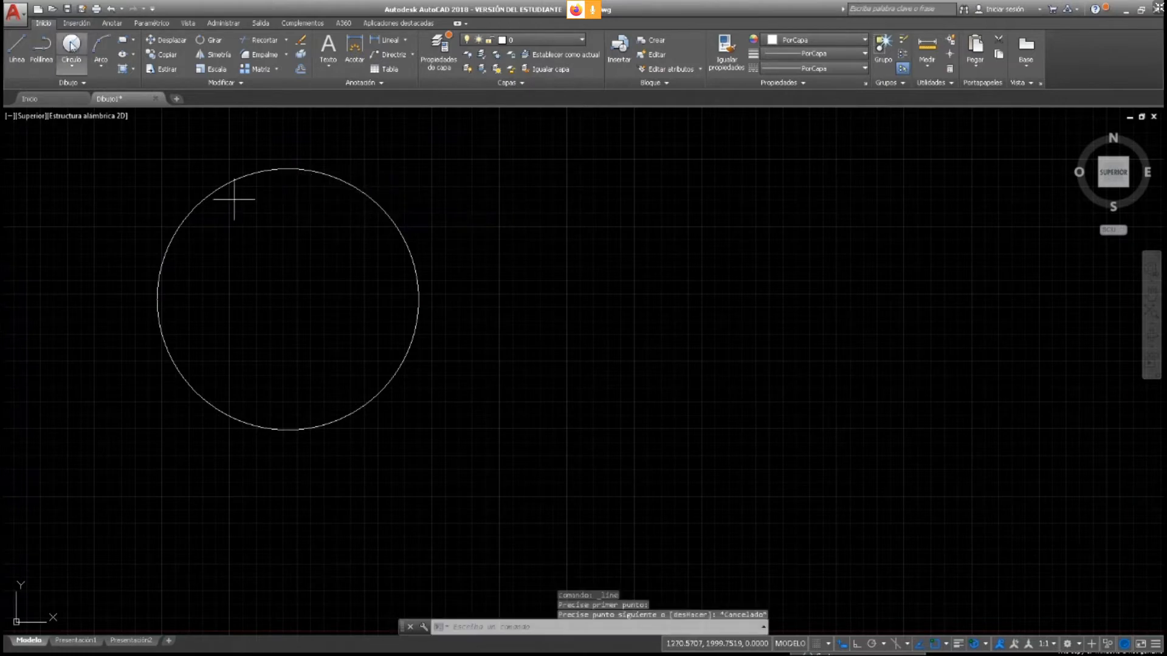
Draw a second, slightly smaller circle centered near the first circle's upper-right edge so that the two overlap
click(71, 46)
click(379, 193)
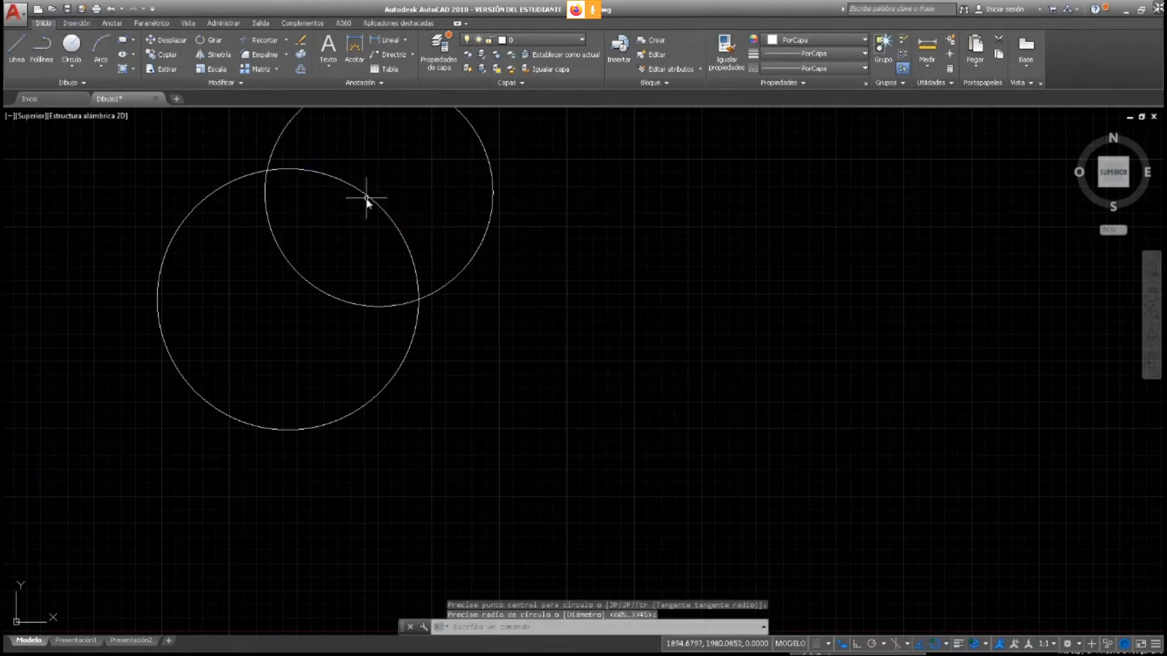
click(479, 238)
click(487, 241)
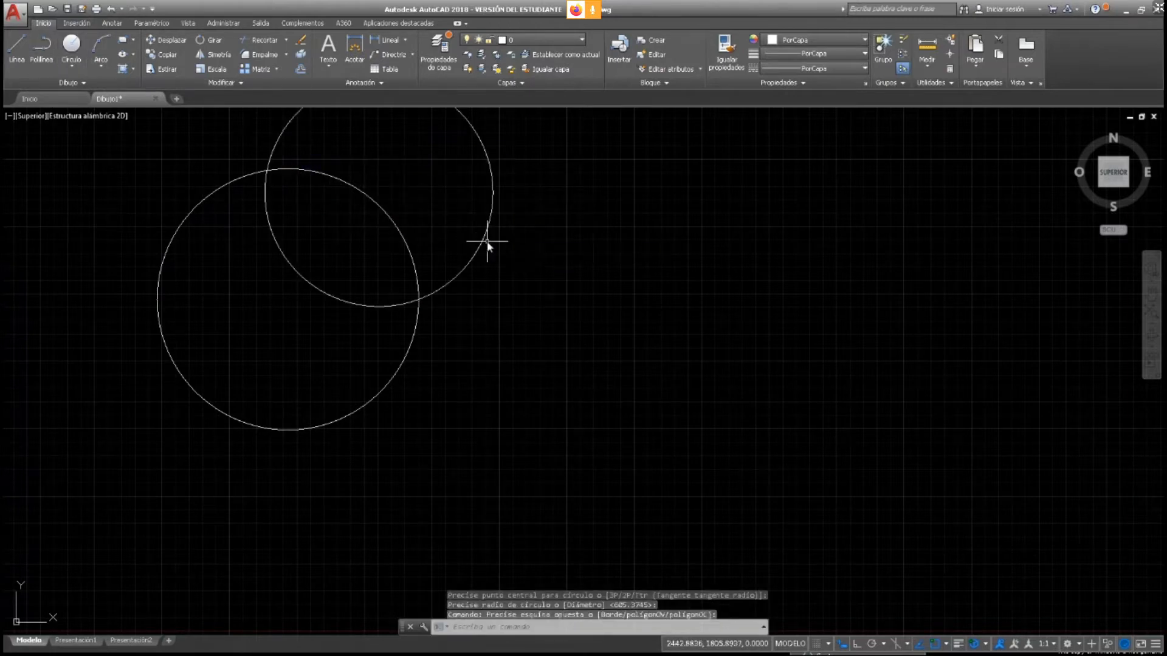
Shrink the second circle to a radius of about 85 by stretching its right quadrant grip, and delete it
click(483, 240)
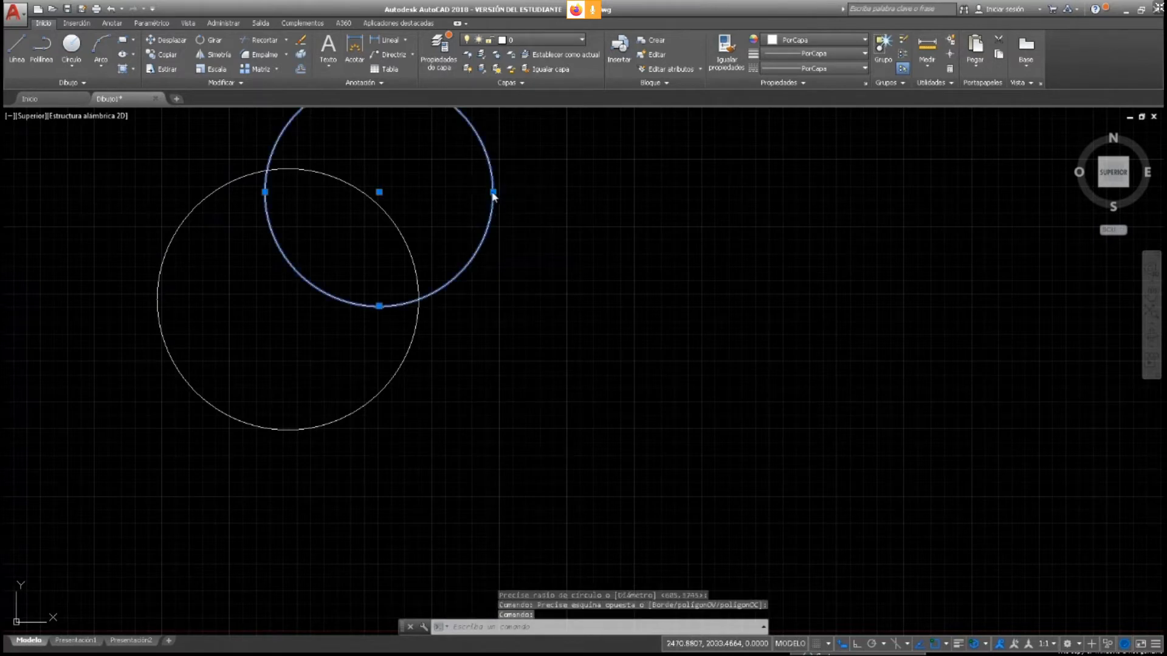
click(493, 192)
key(Escape)
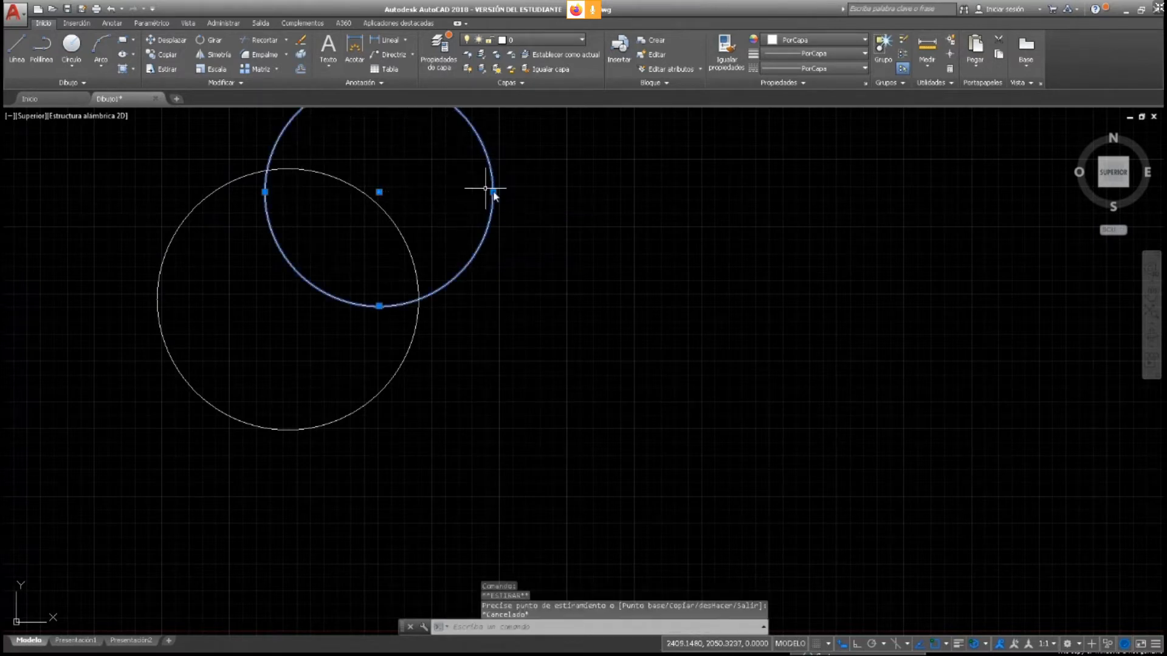
click(493, 192)
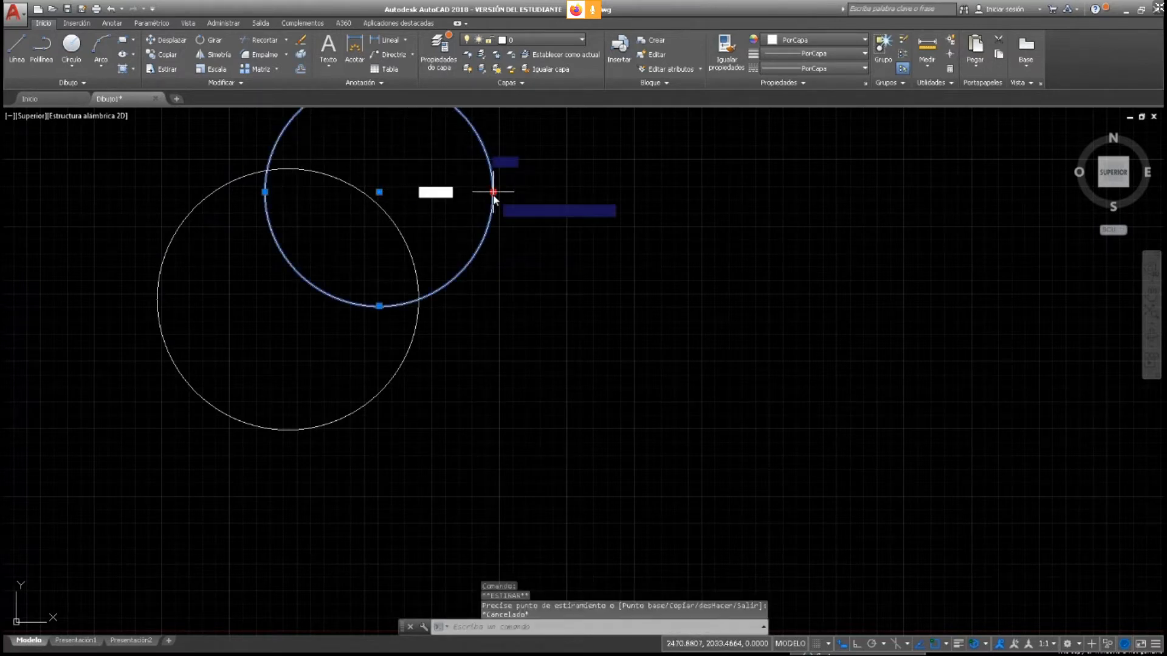
click(398, 193)
key(Escape)
click(396, 192)
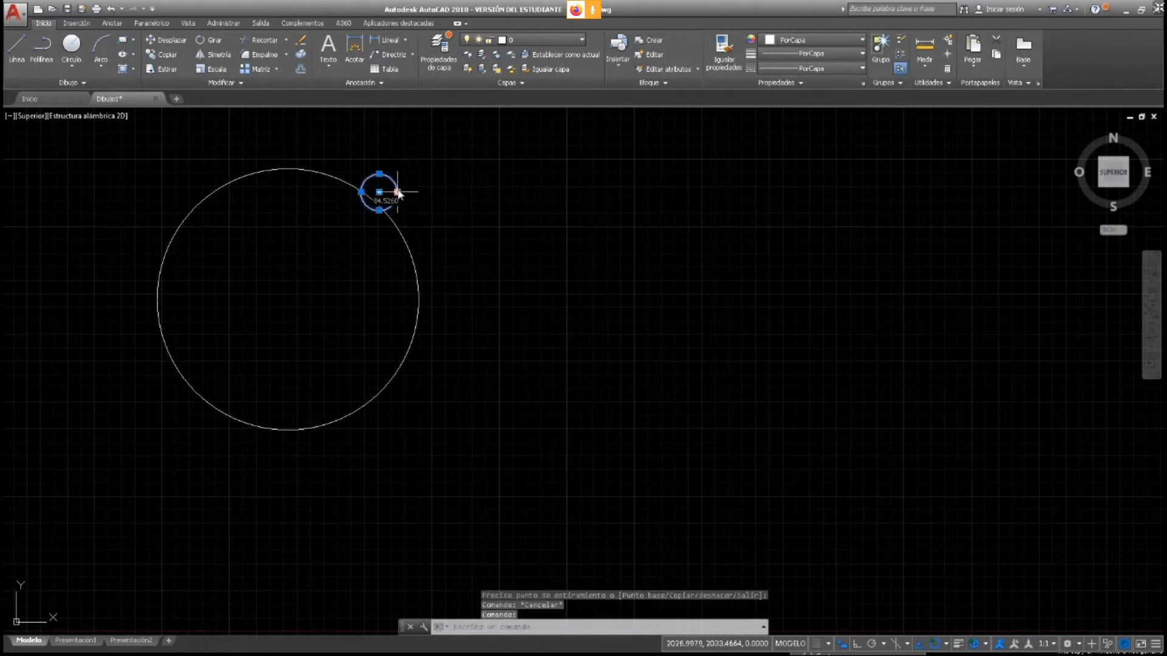
key(Delete)
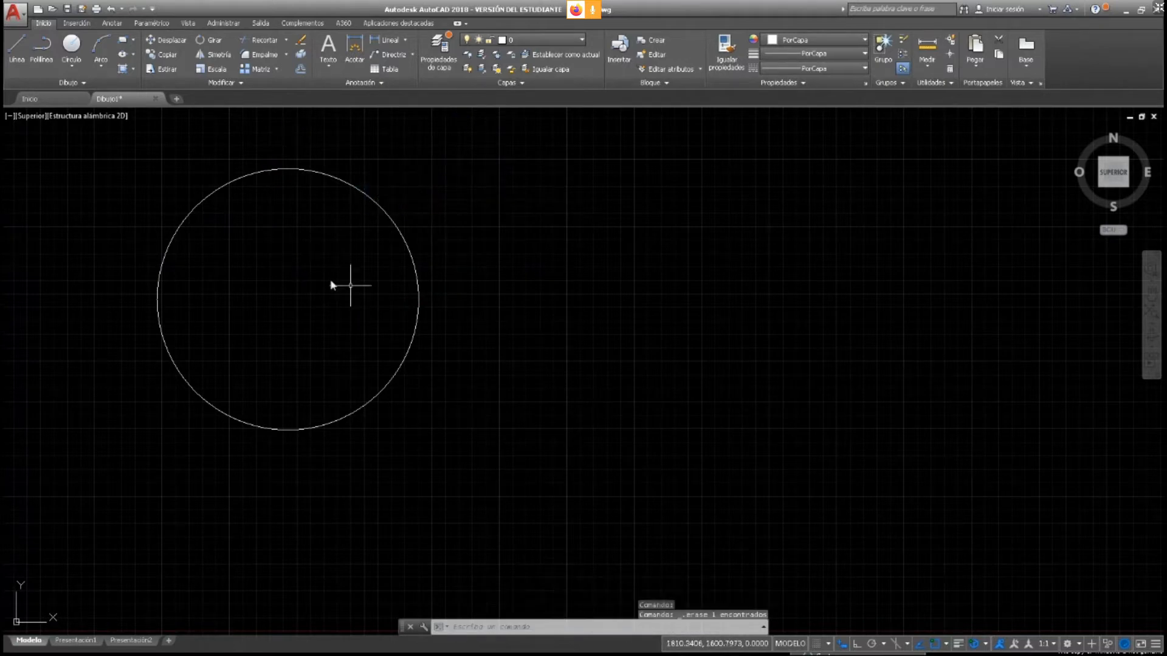
Enable the Center (Centro) object snap while the Line command waits for its first point
click(398, 230)
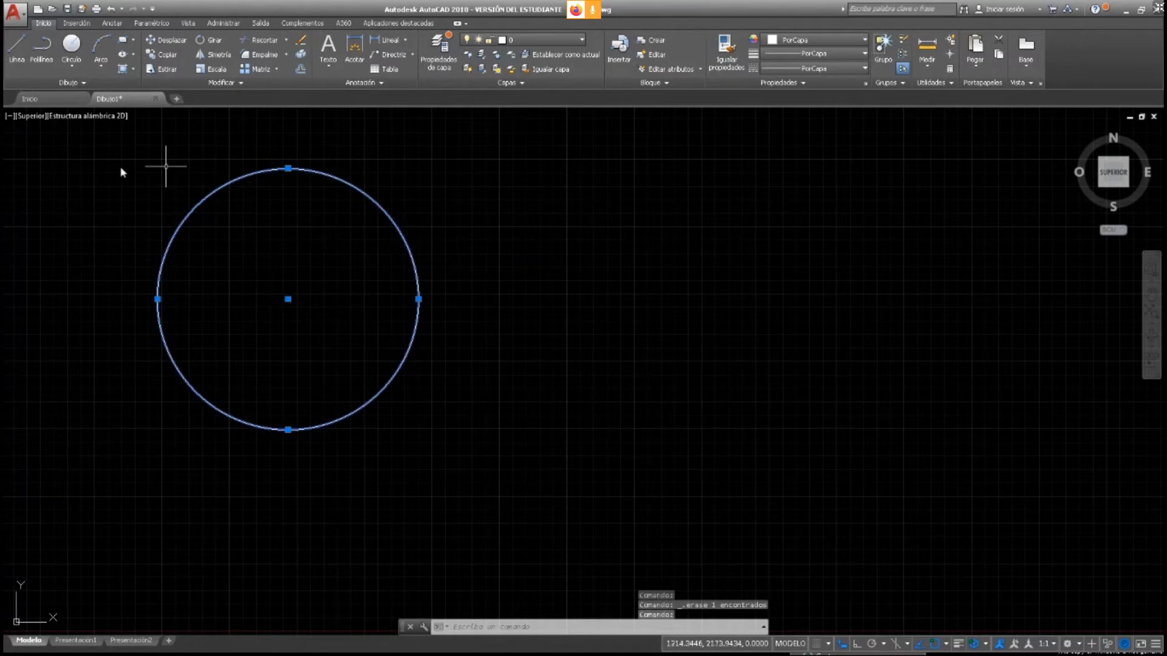
click(11, 72)
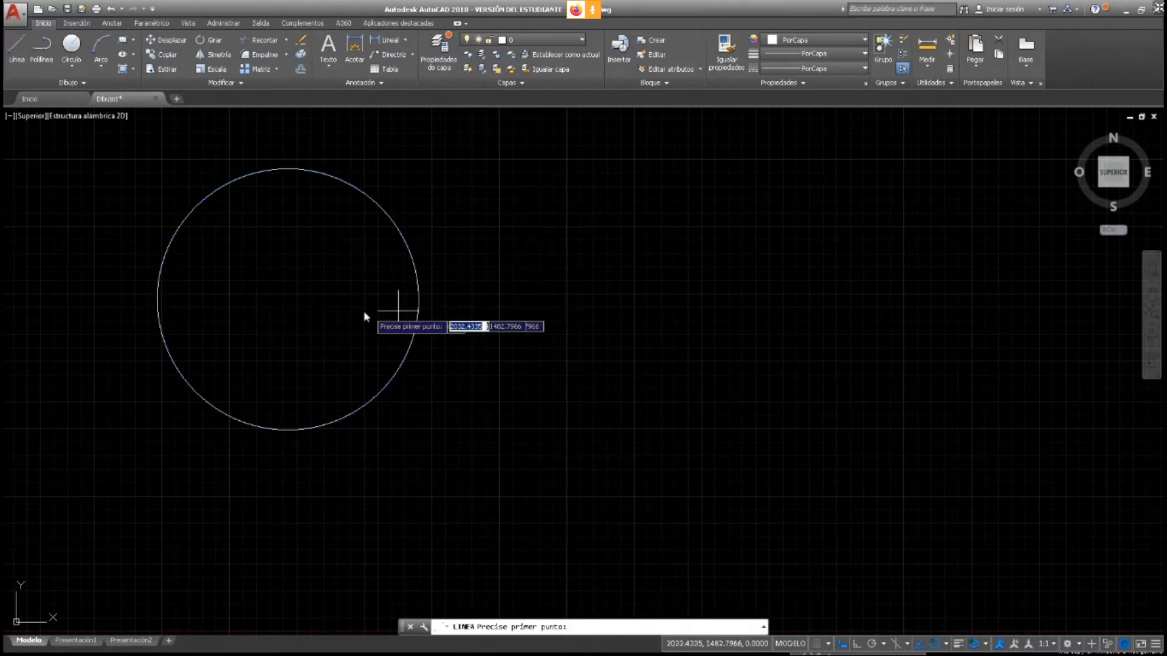
click(947, 645)
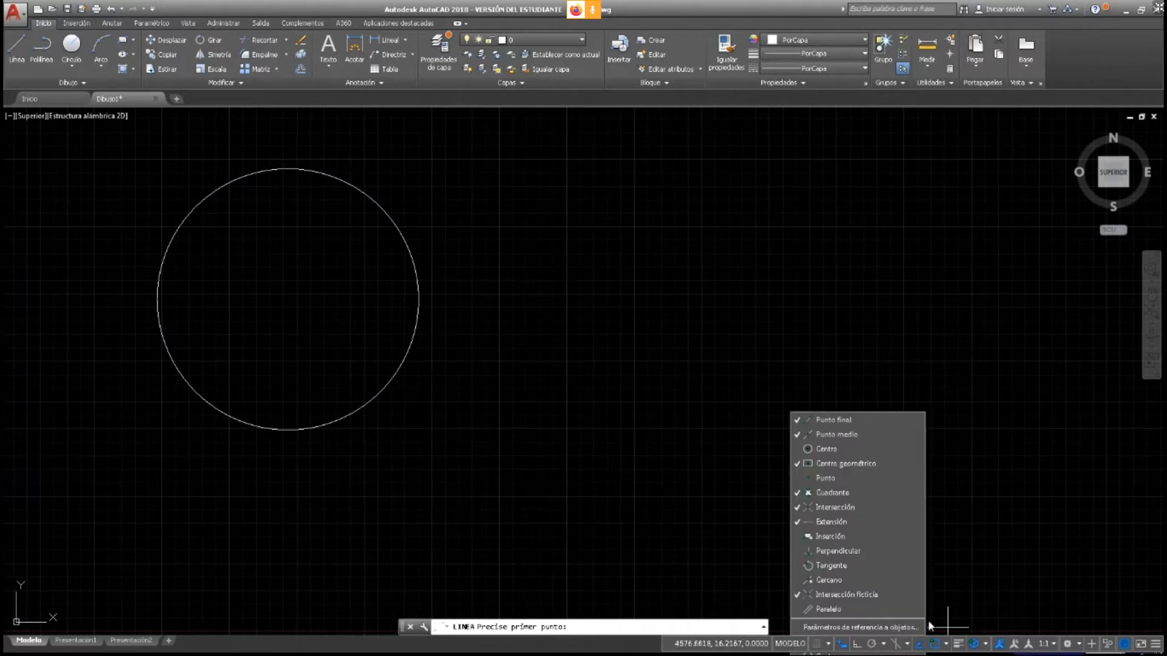
click(480, 455)
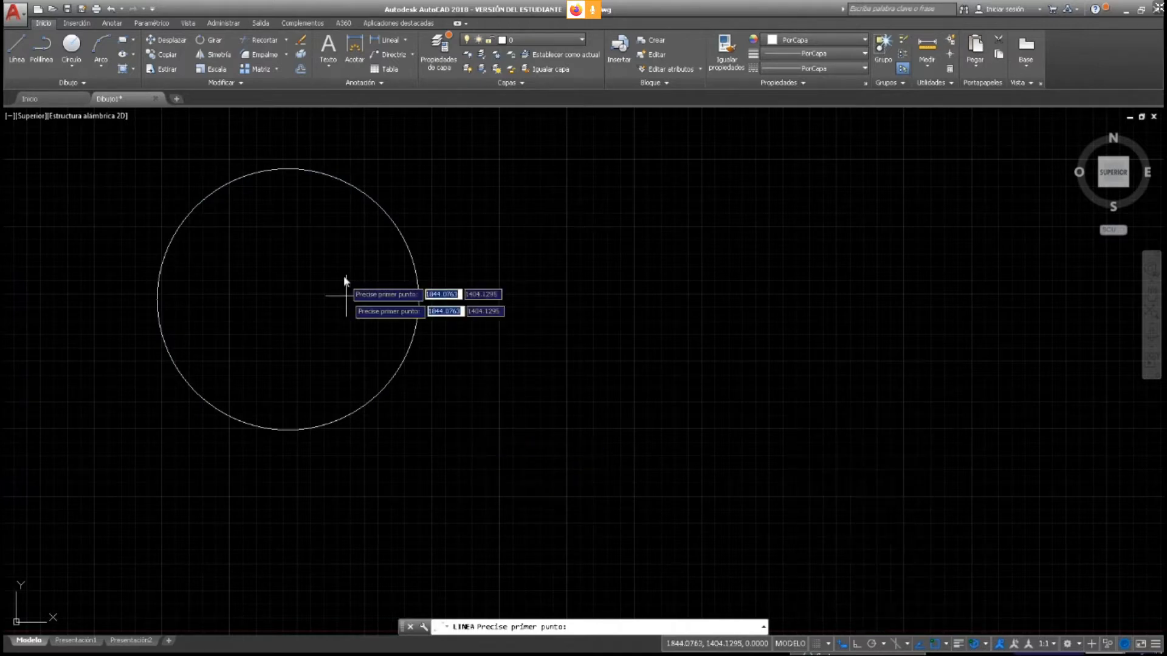
Start a line at the circle's center, turn on Ortho mode, and cancel the line
click(291, 302)
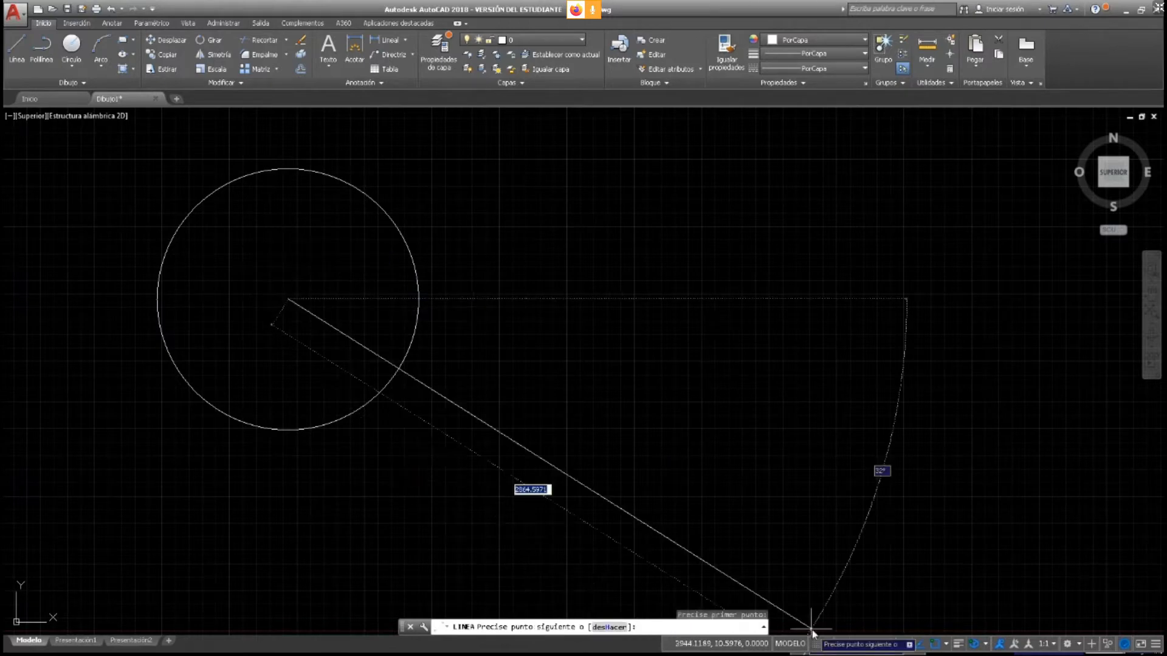
click(857, 644)
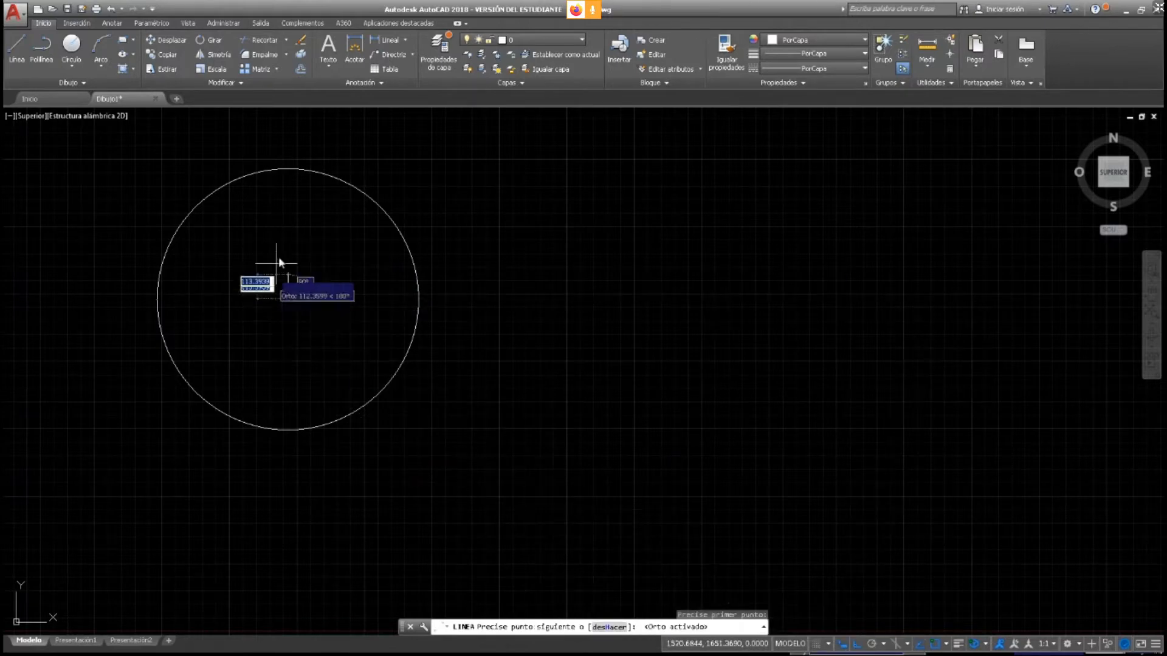
key(Escape)
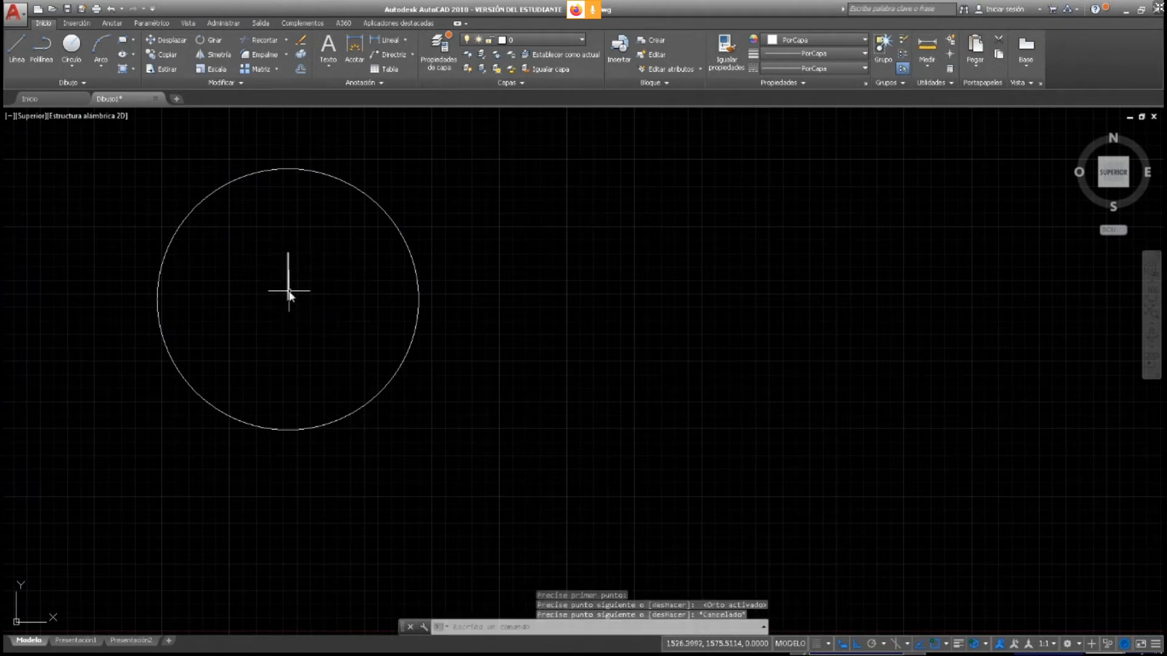
Stretch the lower endpoint of the short vertical line straight down past the circle's center
click(288, 290)
click(288, 299)
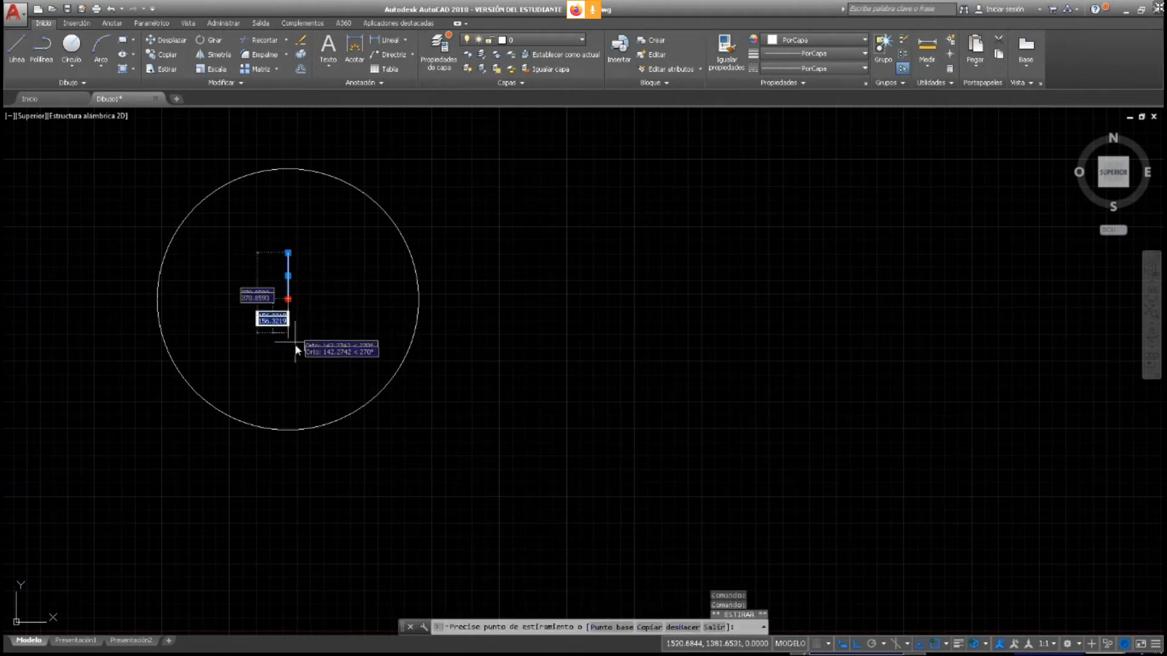
click(292, 345)
key(Escape)
Draw a short horizontal line rightward from the circle's center and stretch its left endpoint past the center to form a cross
click(17, 54)
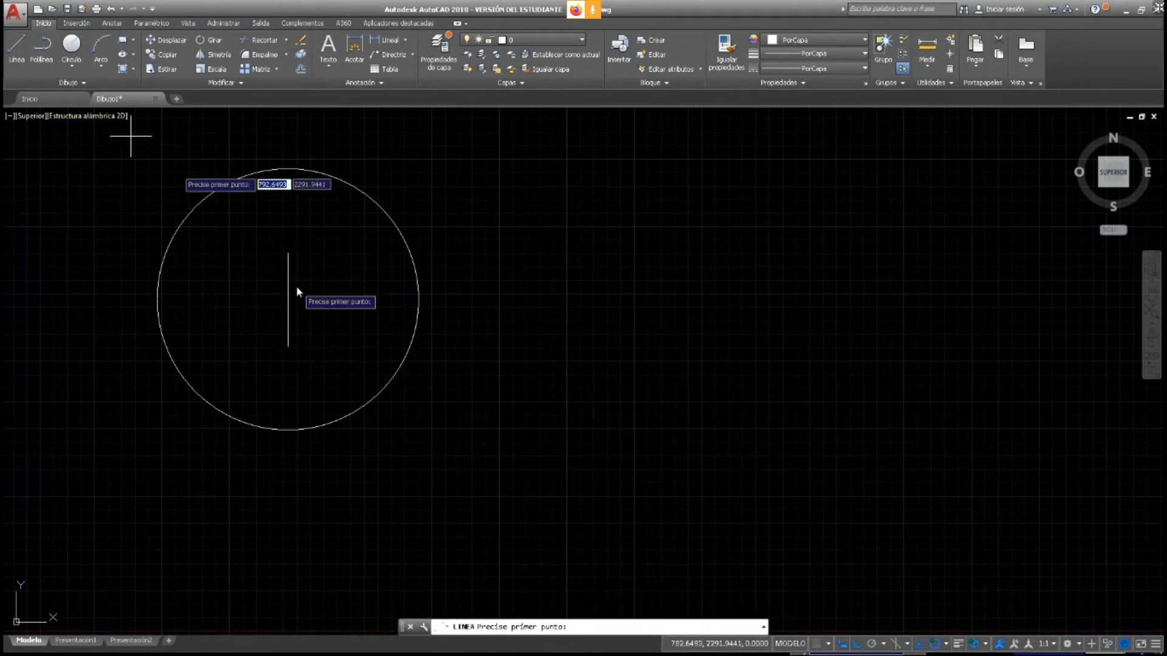
click(288, 300)
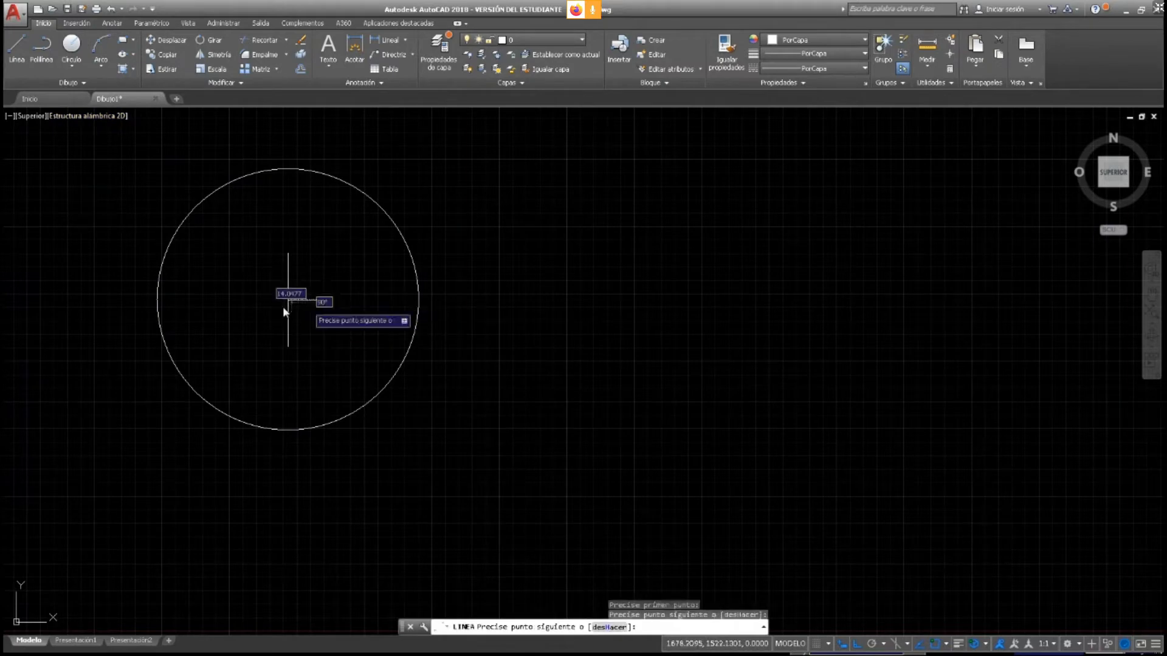
key(Escape)
click(303, 300)
click(284, 299)
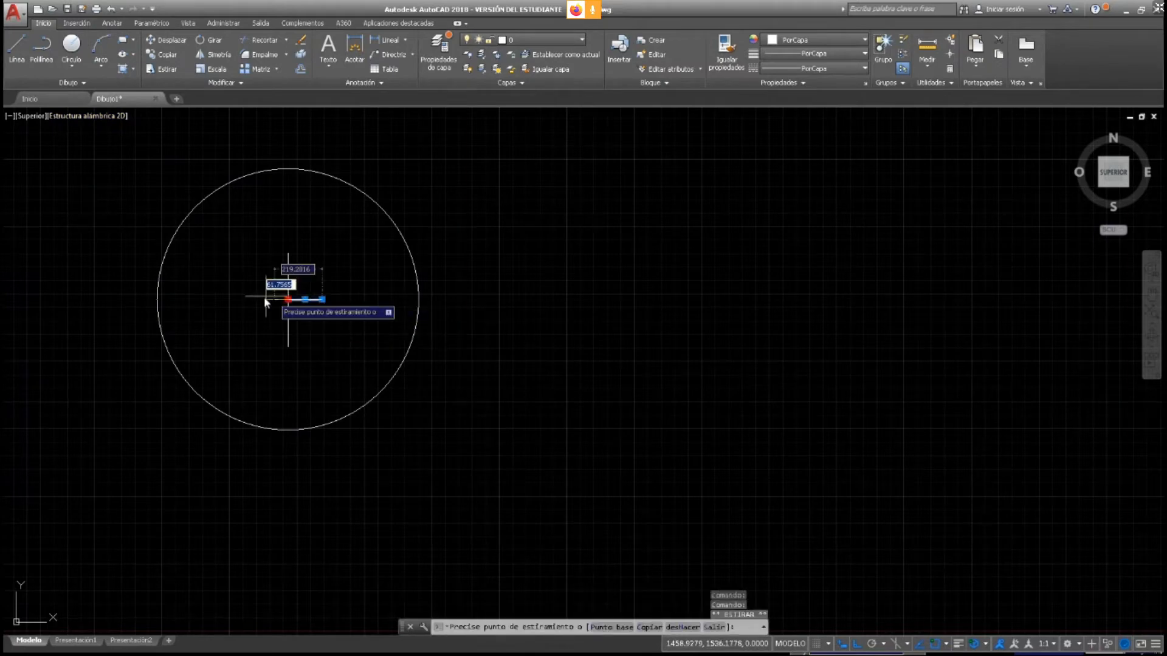
click(249, 300)
key(Escape)
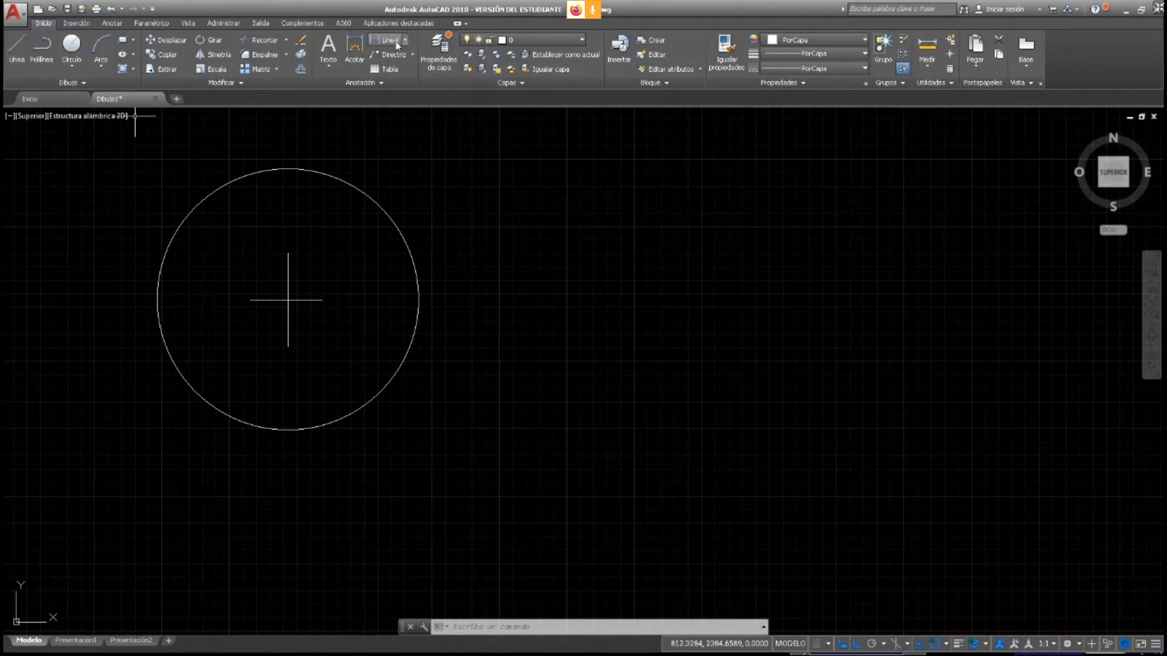
Start a line at the circle's center and turn off Ortho mode so it can run at any angle
text(l)
key(Return)
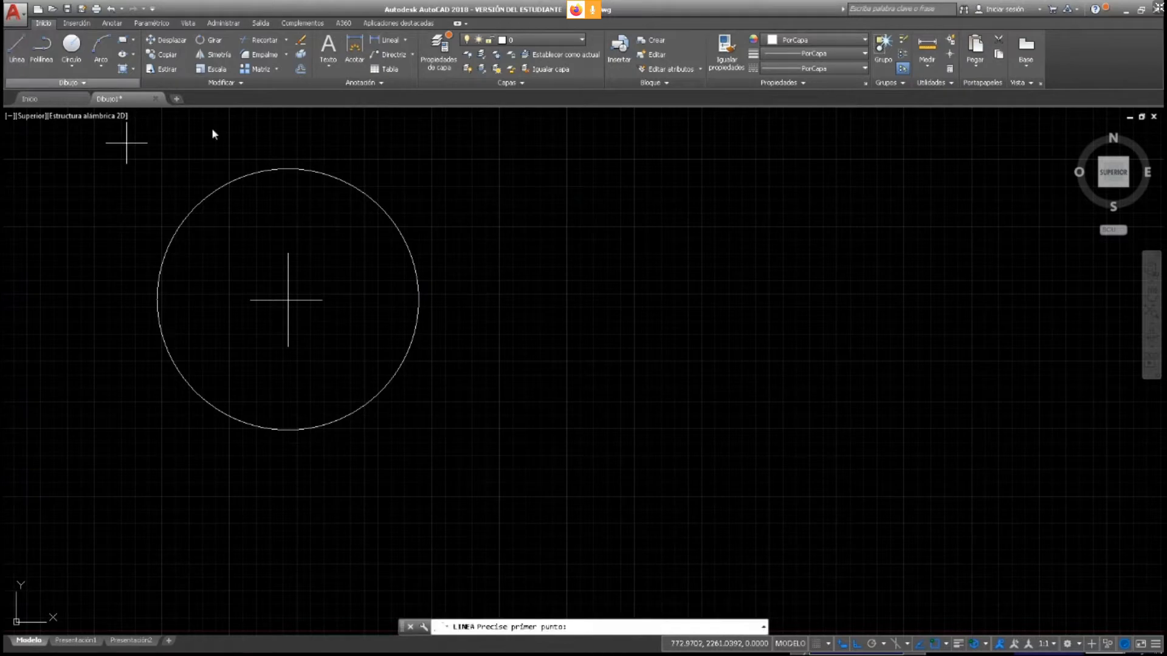
click(288, 300)
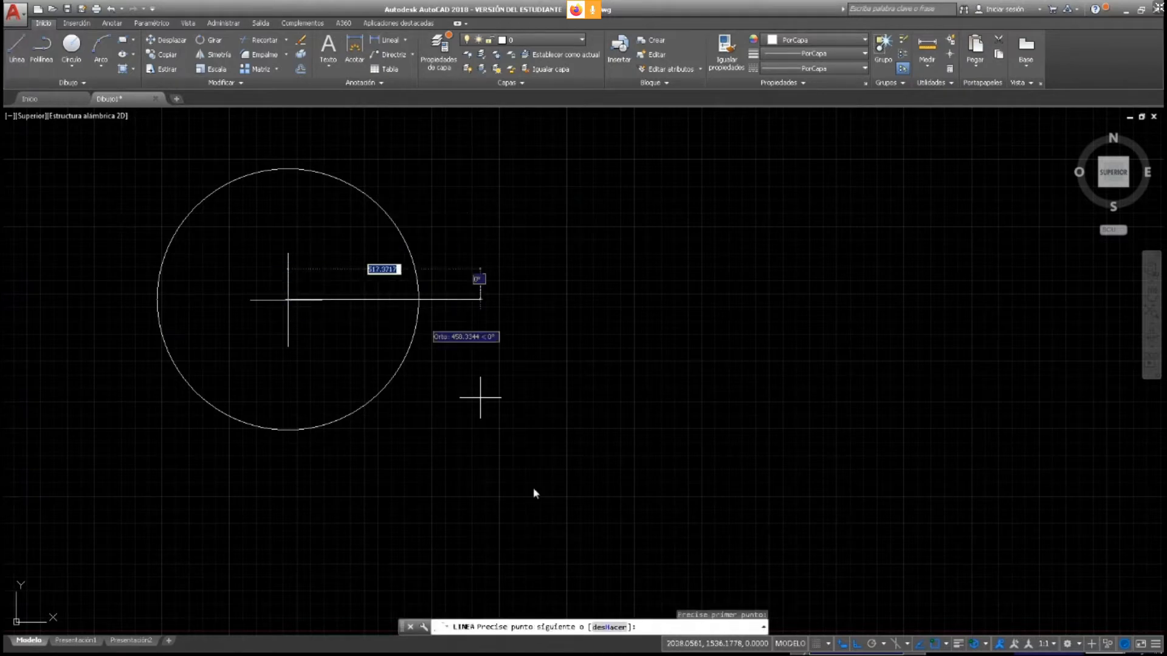
key(F8)
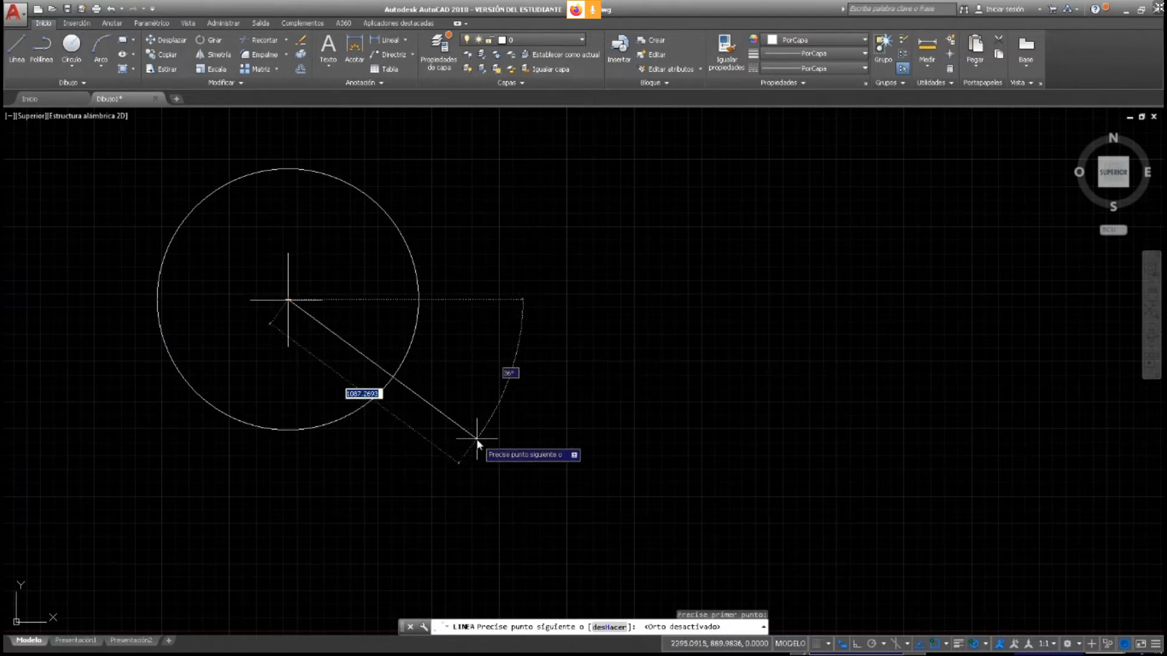
Leave the full-screen view, read the answers in the public chat, and return the shared drawing to full screen
key(Escape)
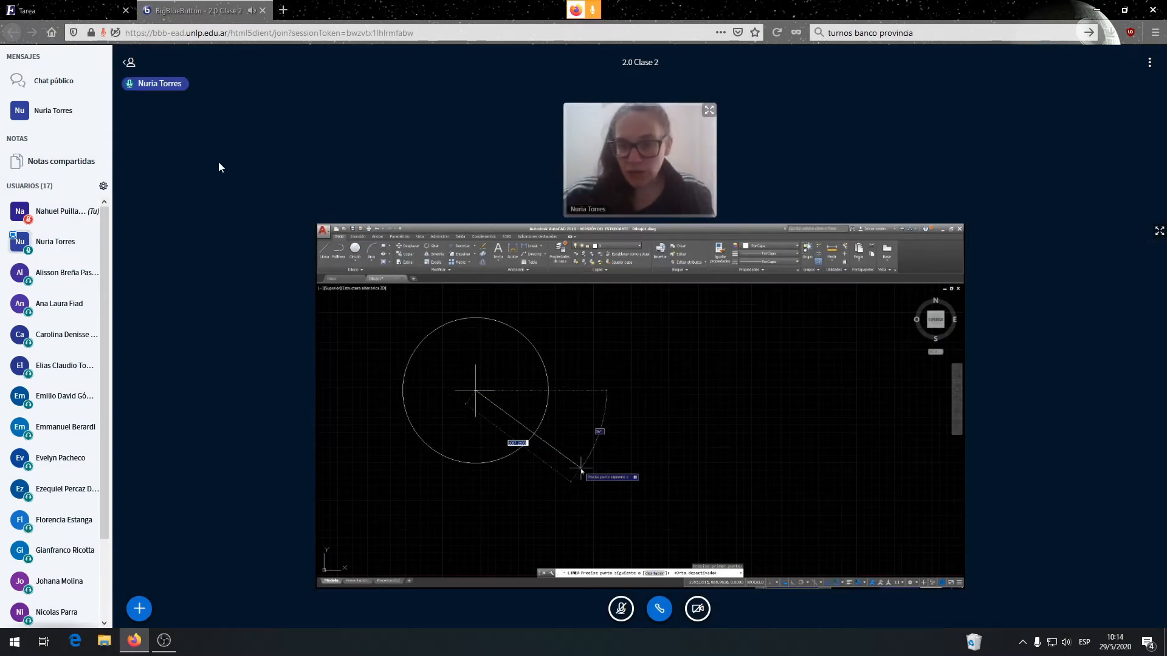
click(55, 83)
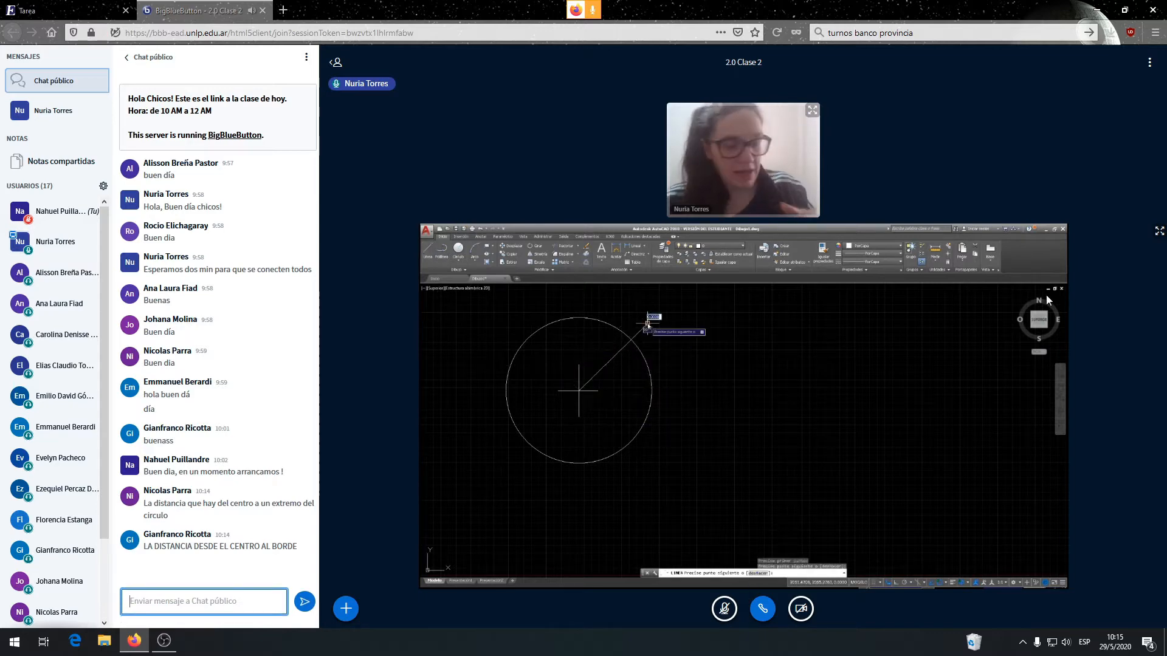
click(1159, 231)
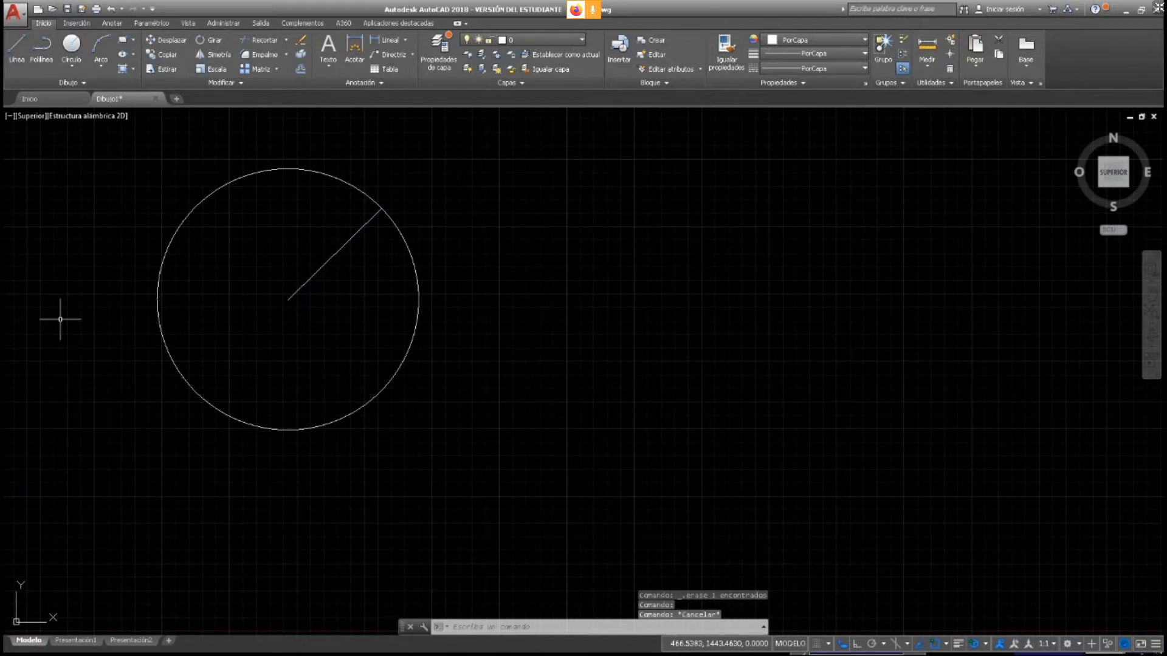
Draw a vertical diameter line from the circle's top quadrant to its bottom quadrant, and select the diagonal radius line
click(16, 49)
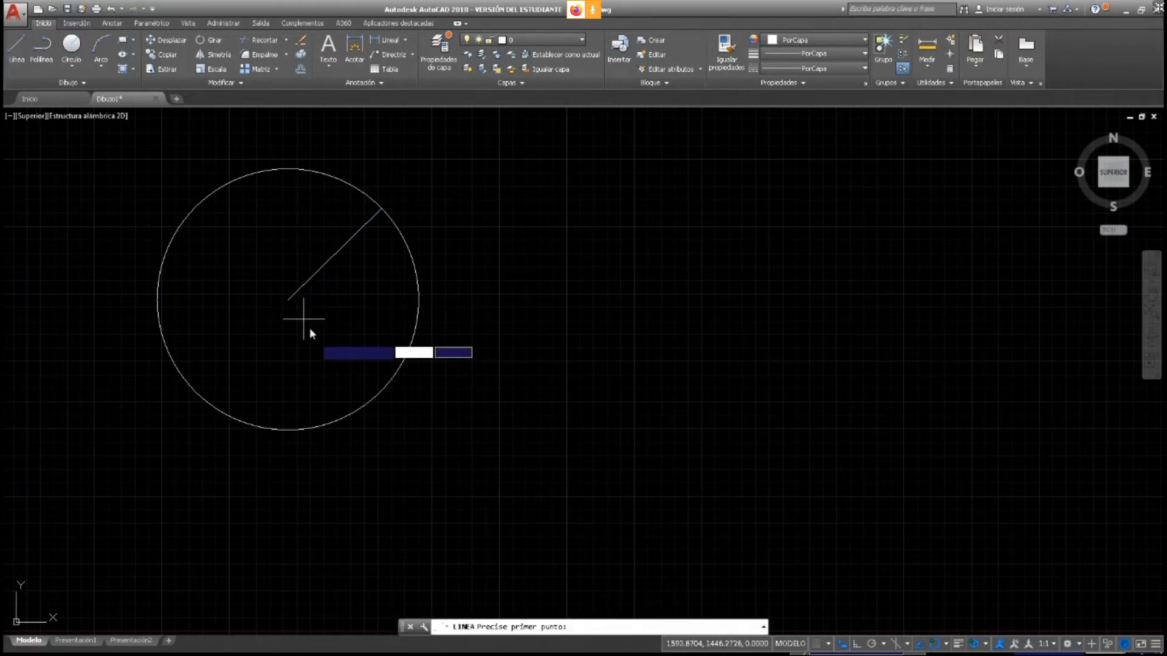
click(288, 169)
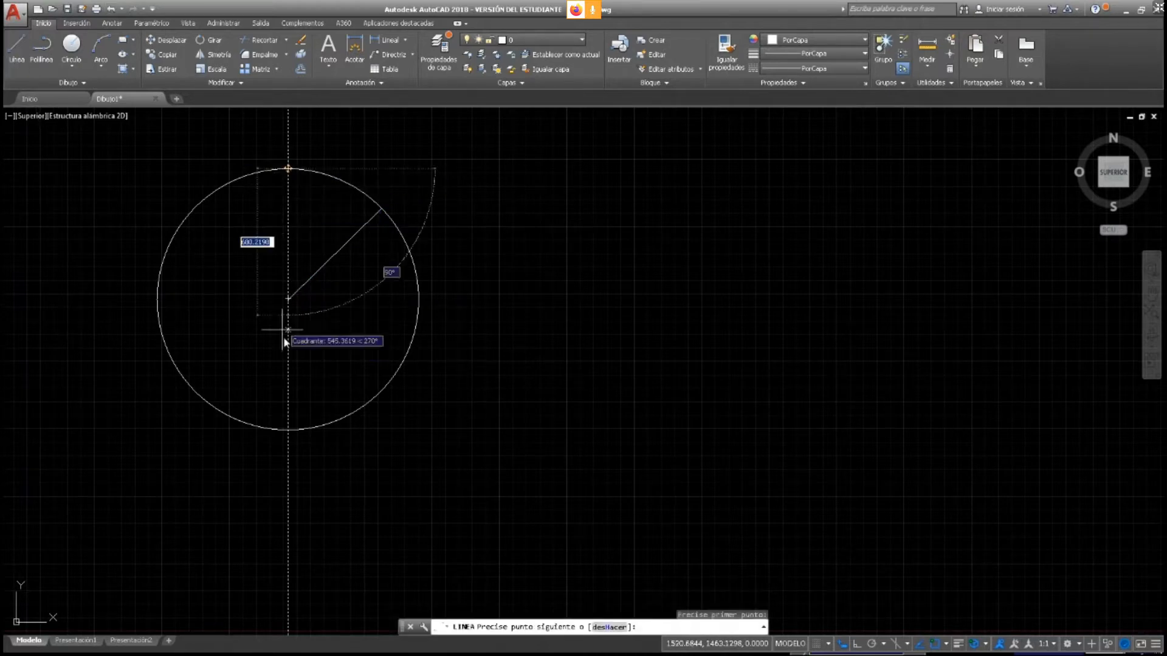
click(288, 430)
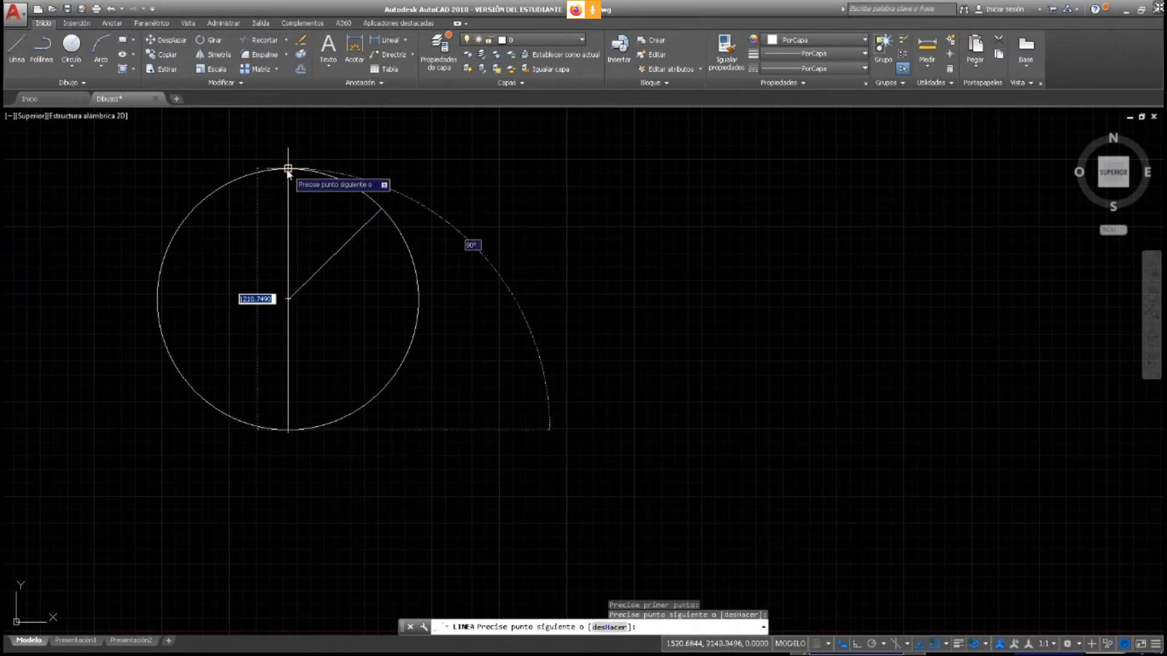
key(Escape)
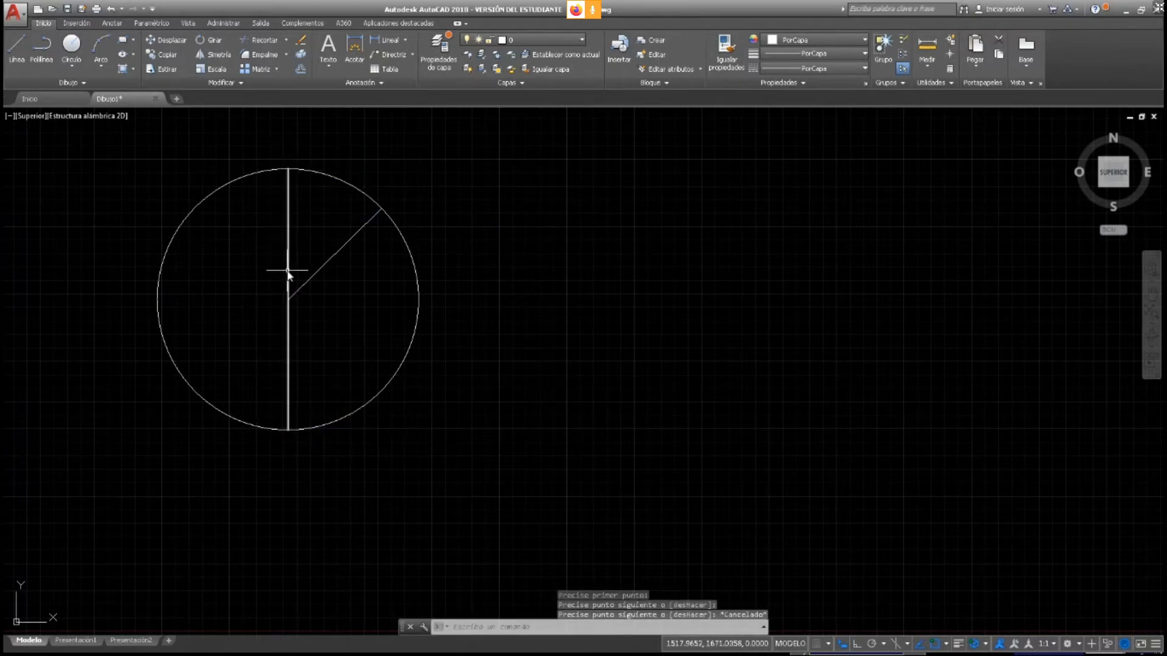
click(339, 249)
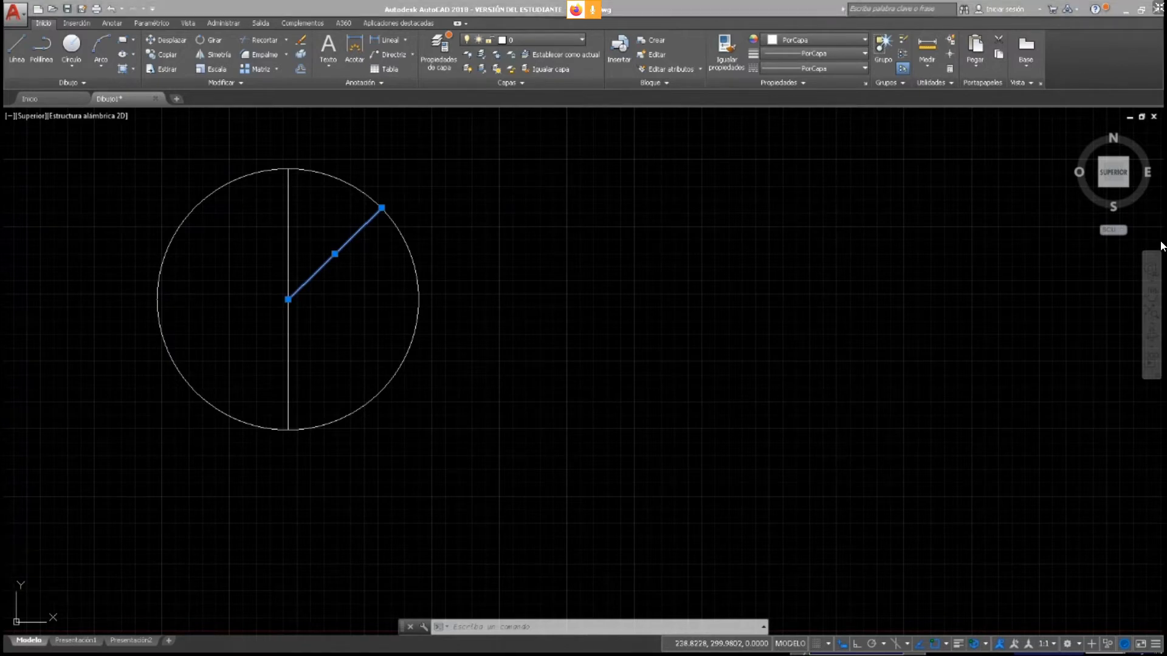
Check the chat messages beside the shared drawing and restore the full-screen view
key(Escape)
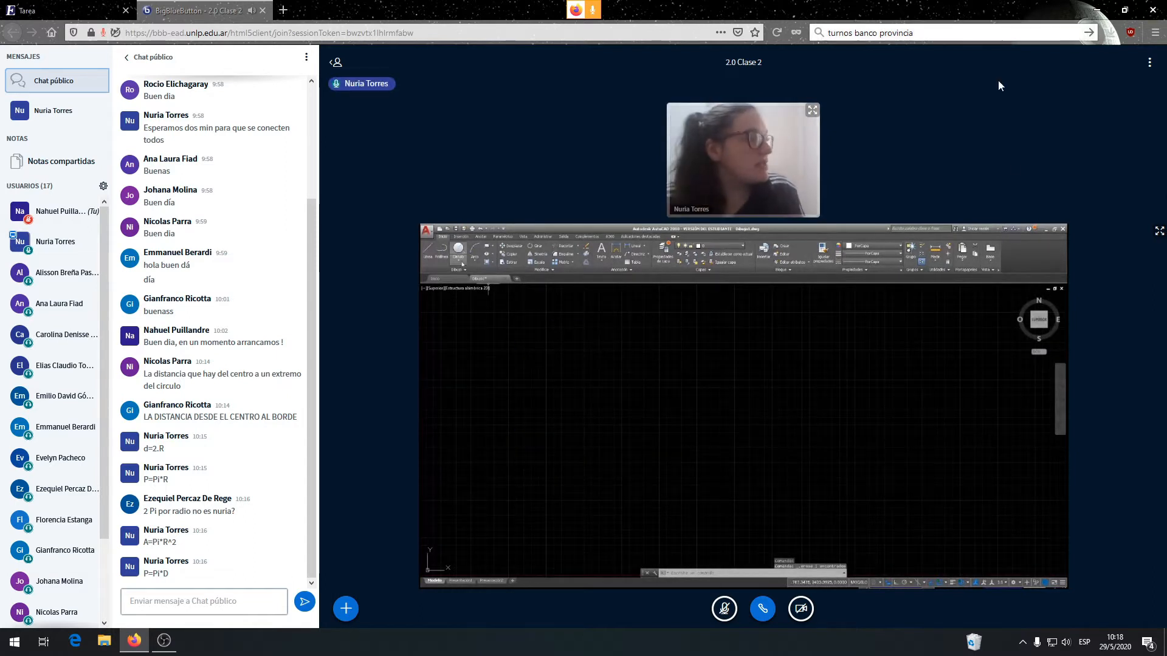
click(1159, 233)
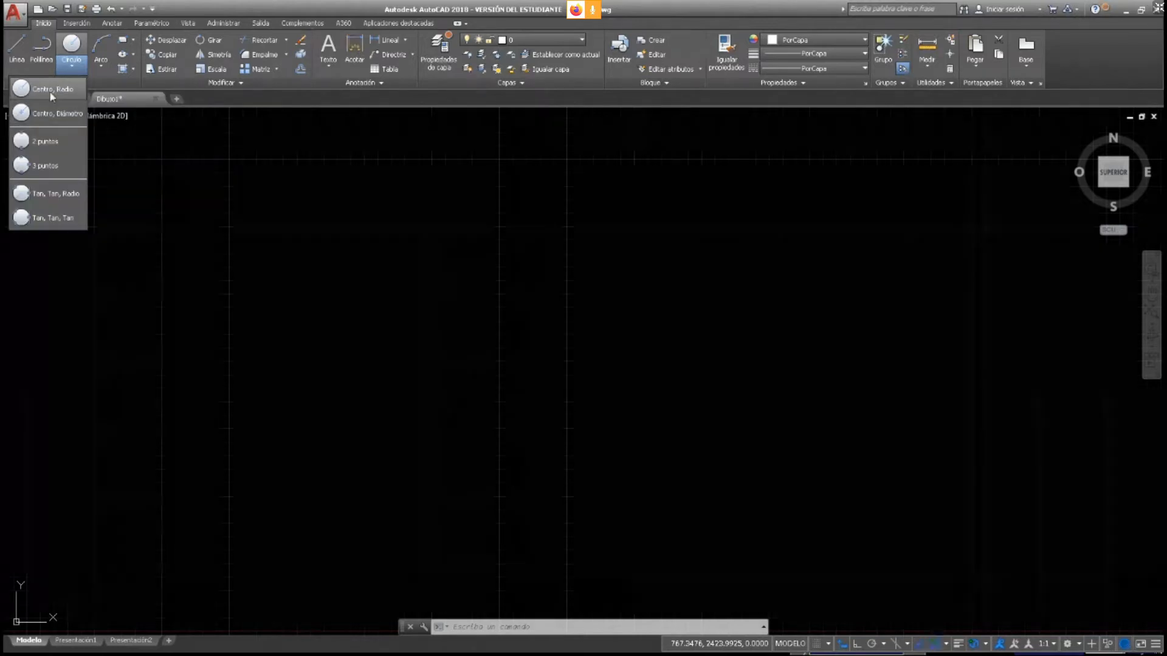
Draw a circle by center and radius with a freely picked radius of about 734, and delete it
click(51, 93)
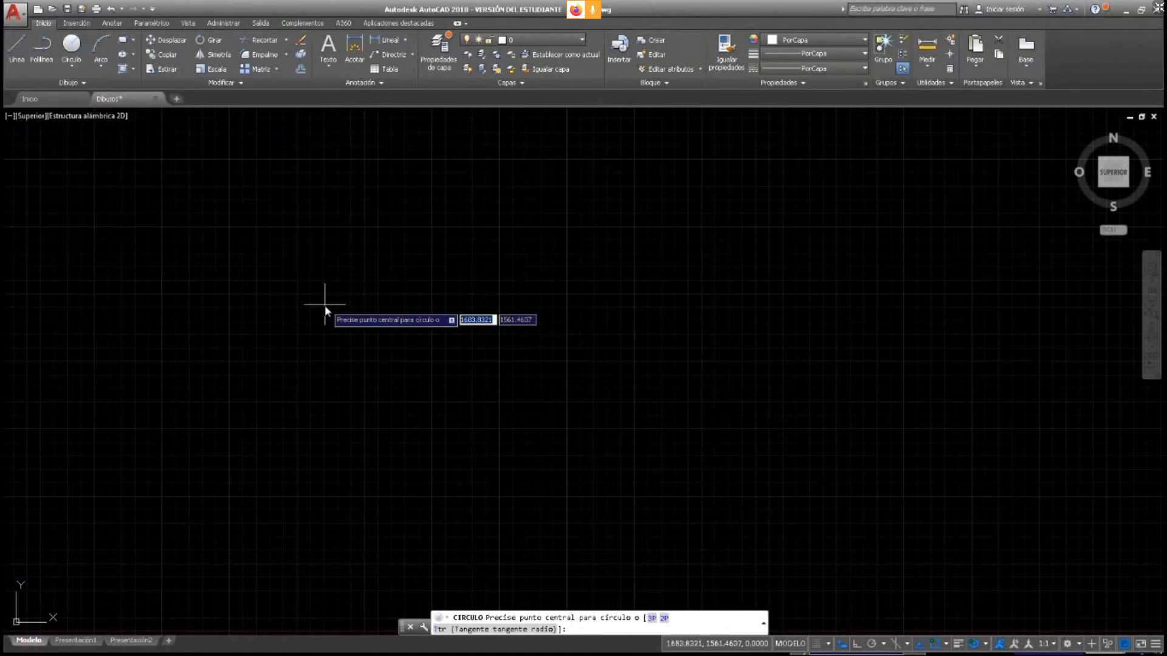
click(349, 265)
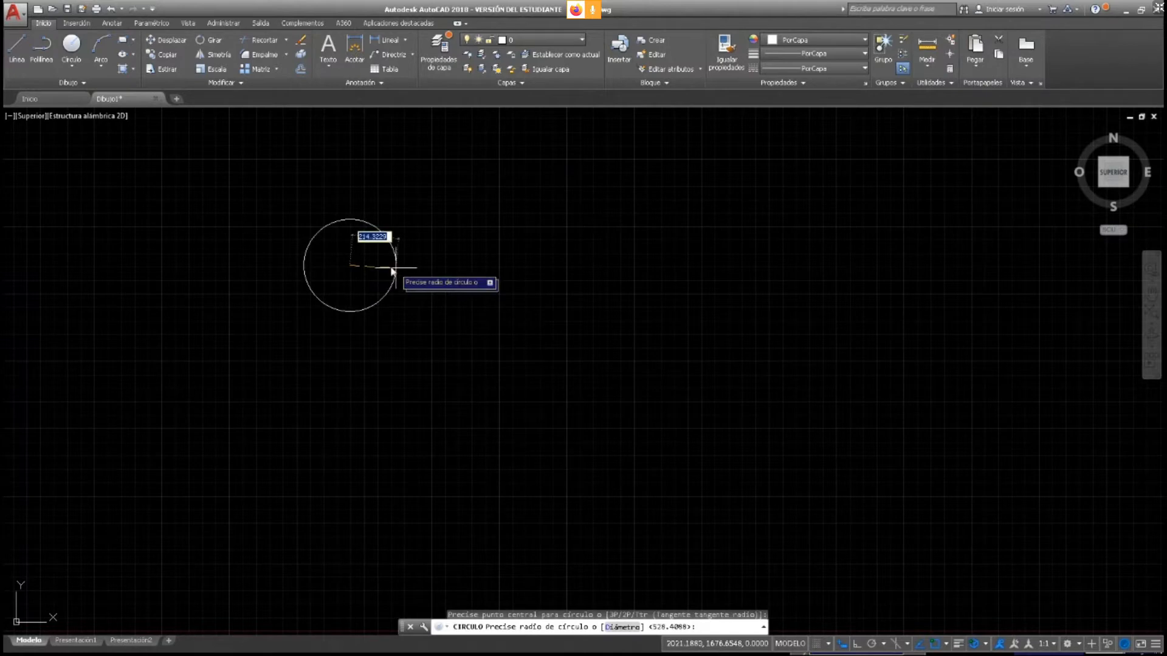
click(509, 267)
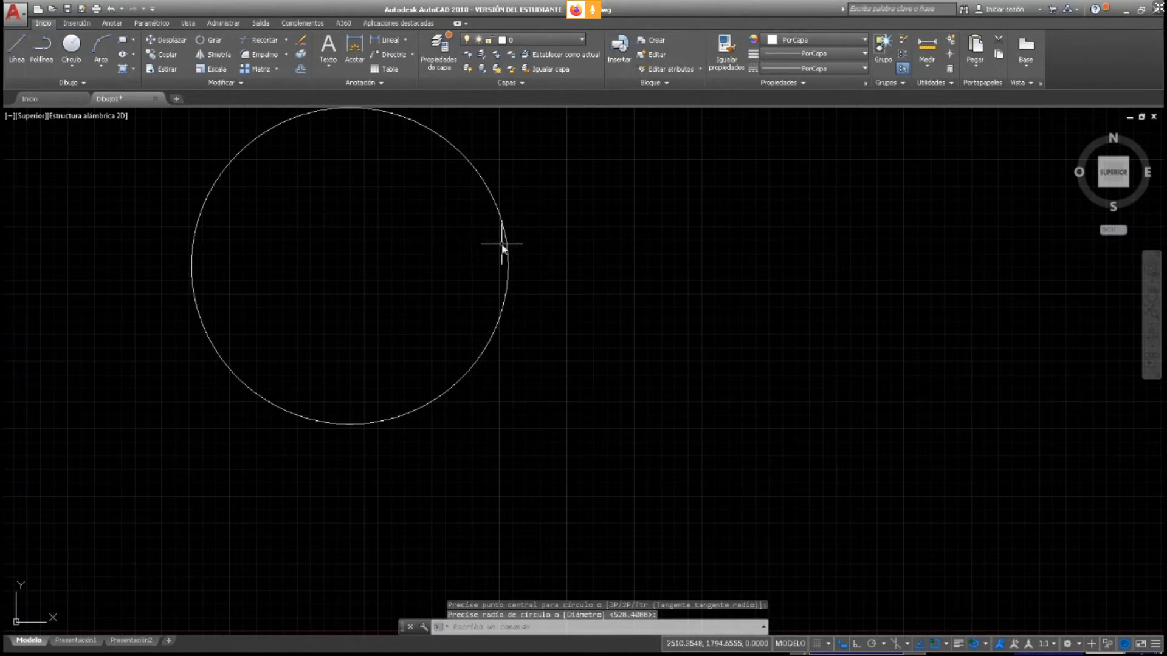
click(505, 239)
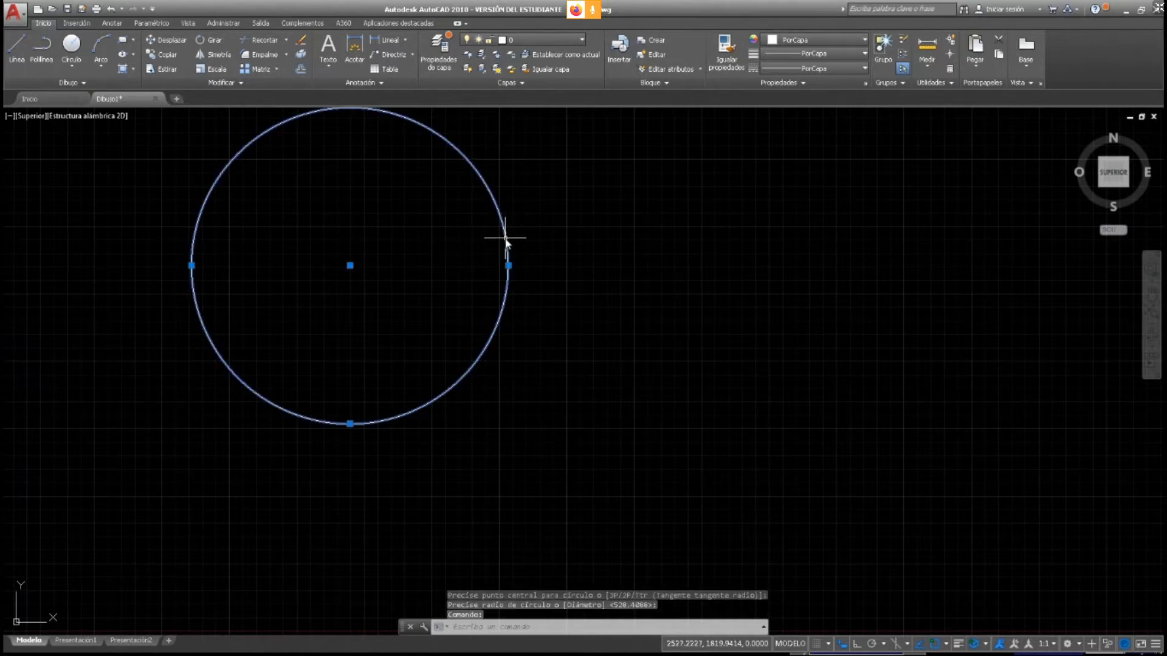
key(Delete)
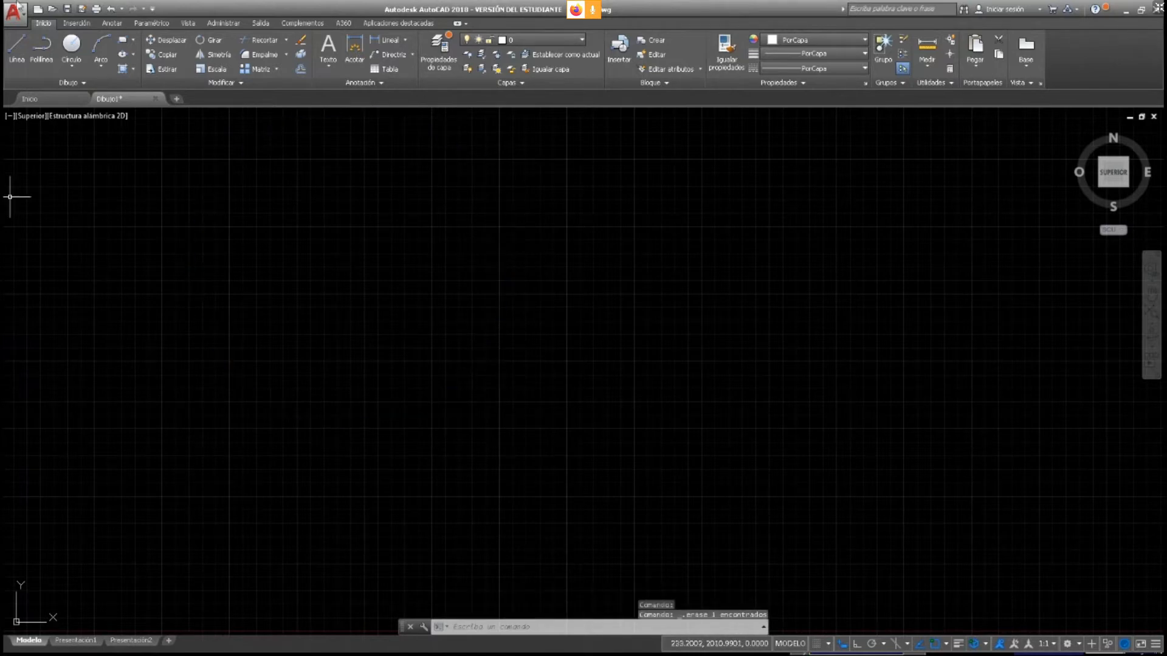
Draw a circle with a radius of 700 in the left half of the drawing area
click(71, 48)
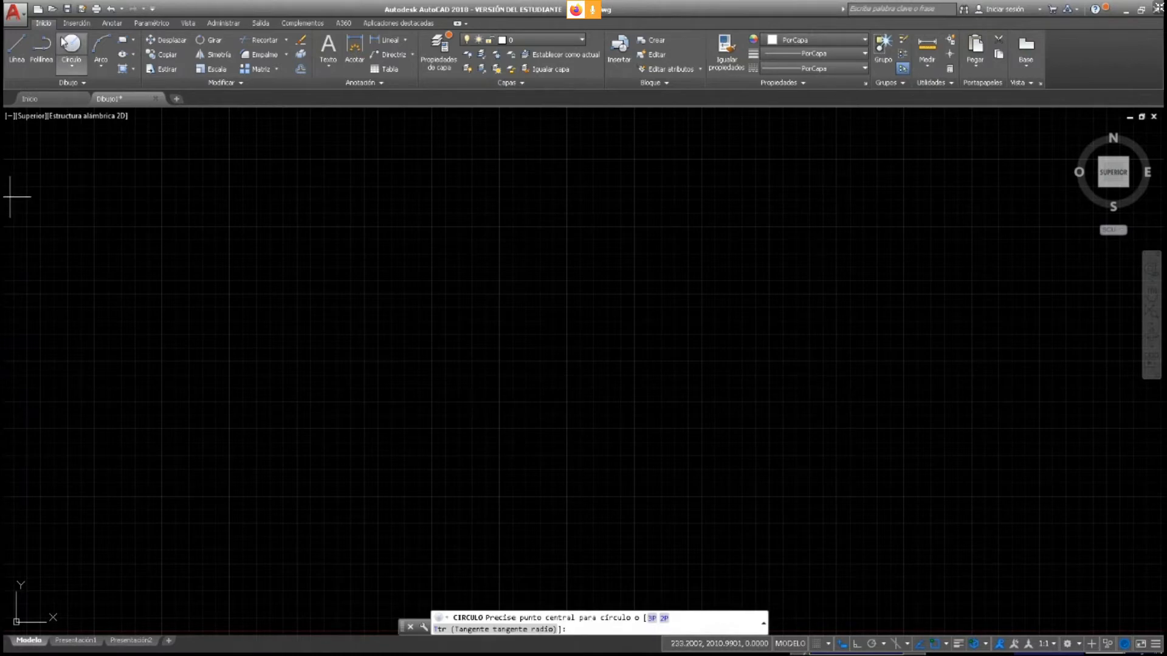
click(312, 295)
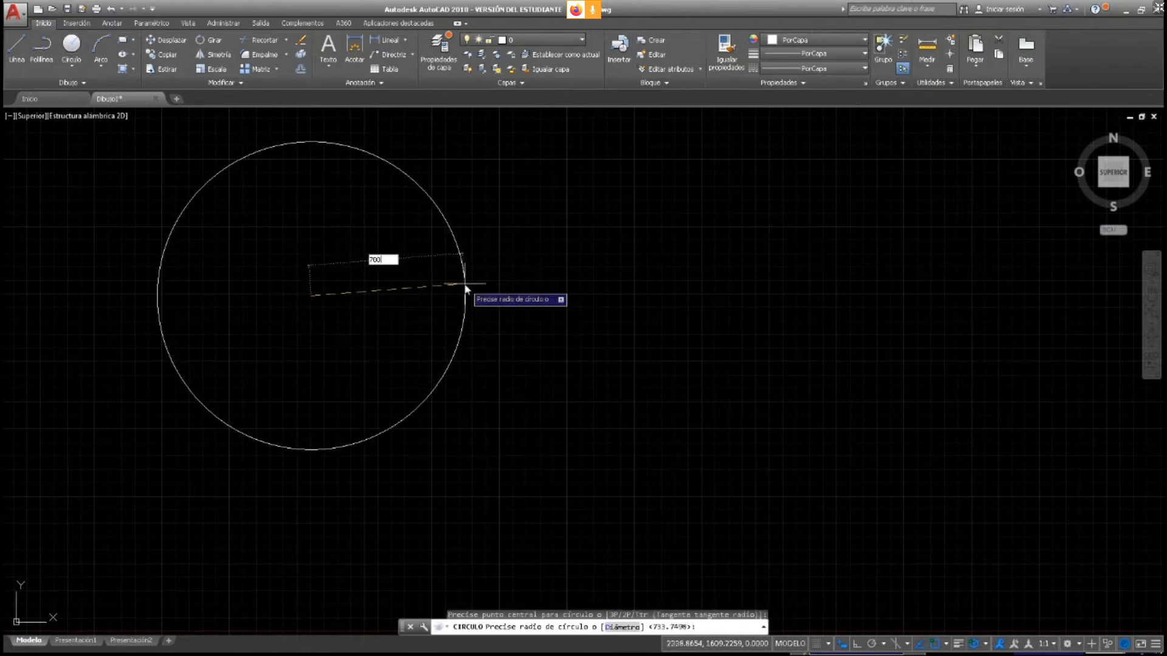
key(Return)
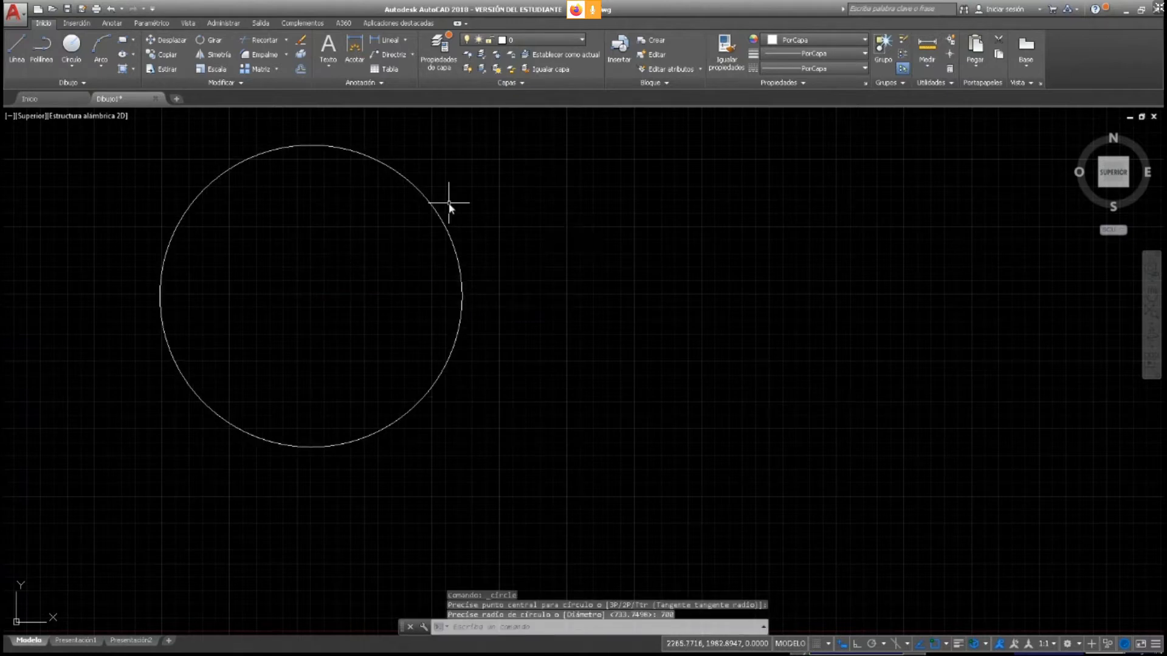
Measure the circle's radius with the Radius (Radio) measuring tool, and end the measurement
click(433, 211)
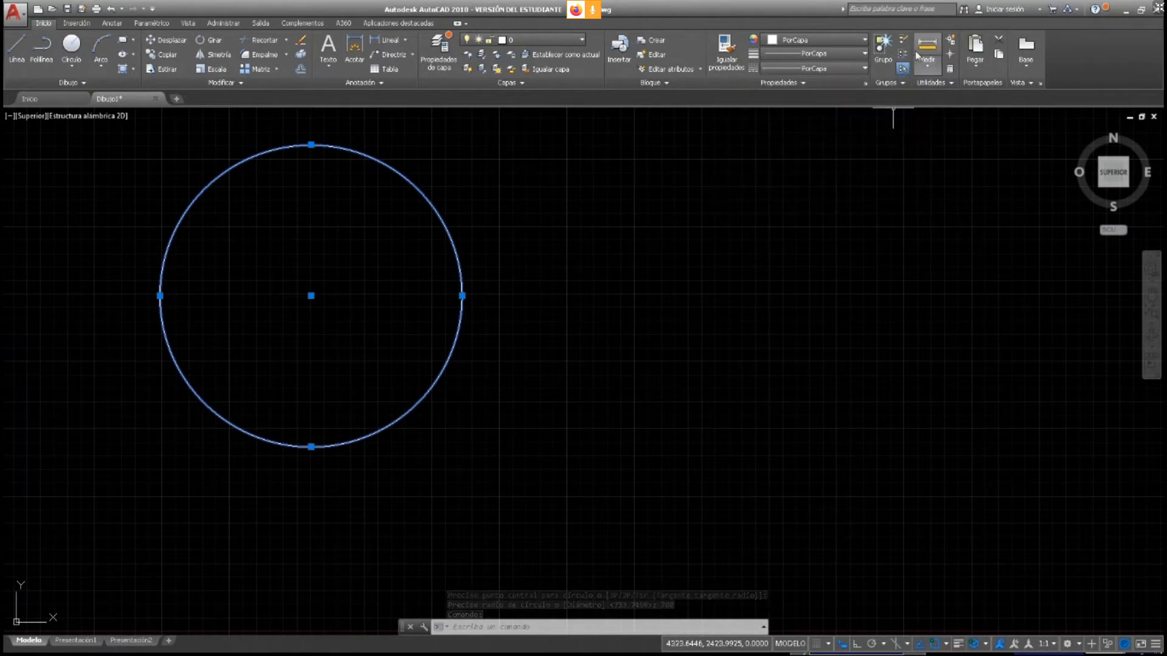
click(927, 65)
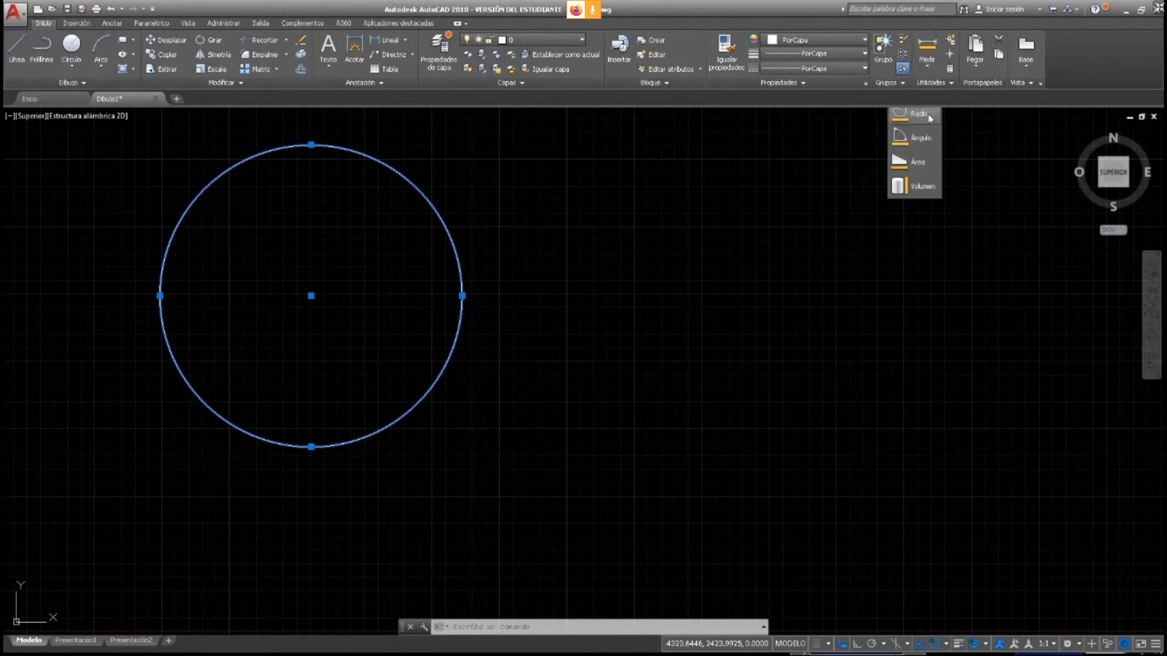
click(929, 119)
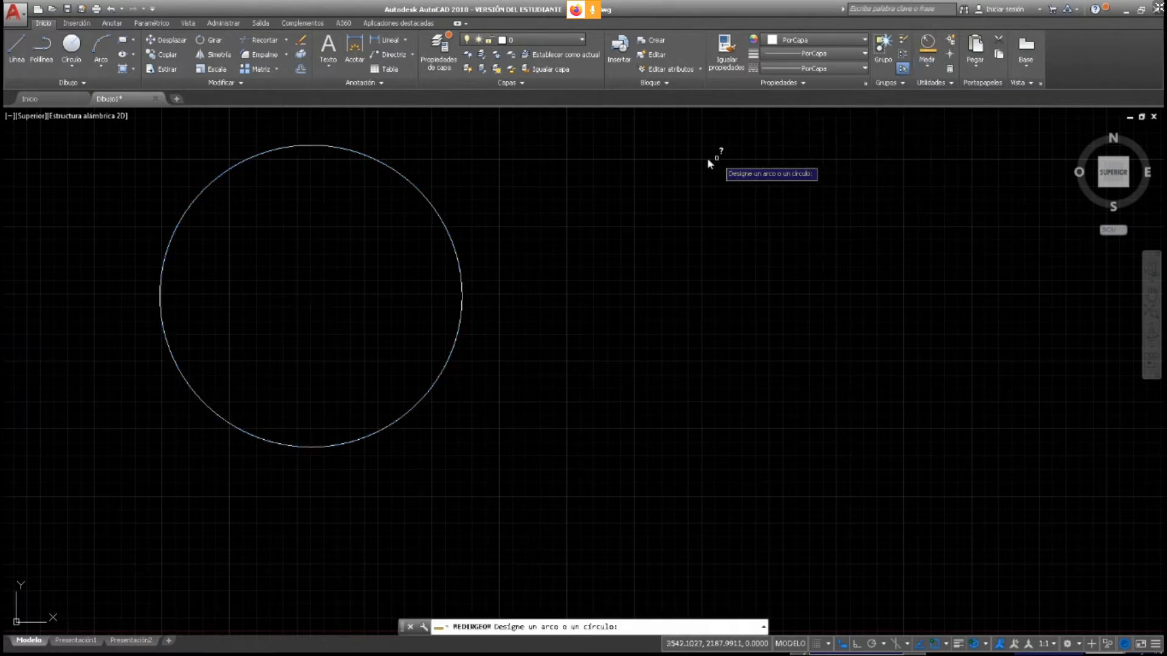
click(430, 206)
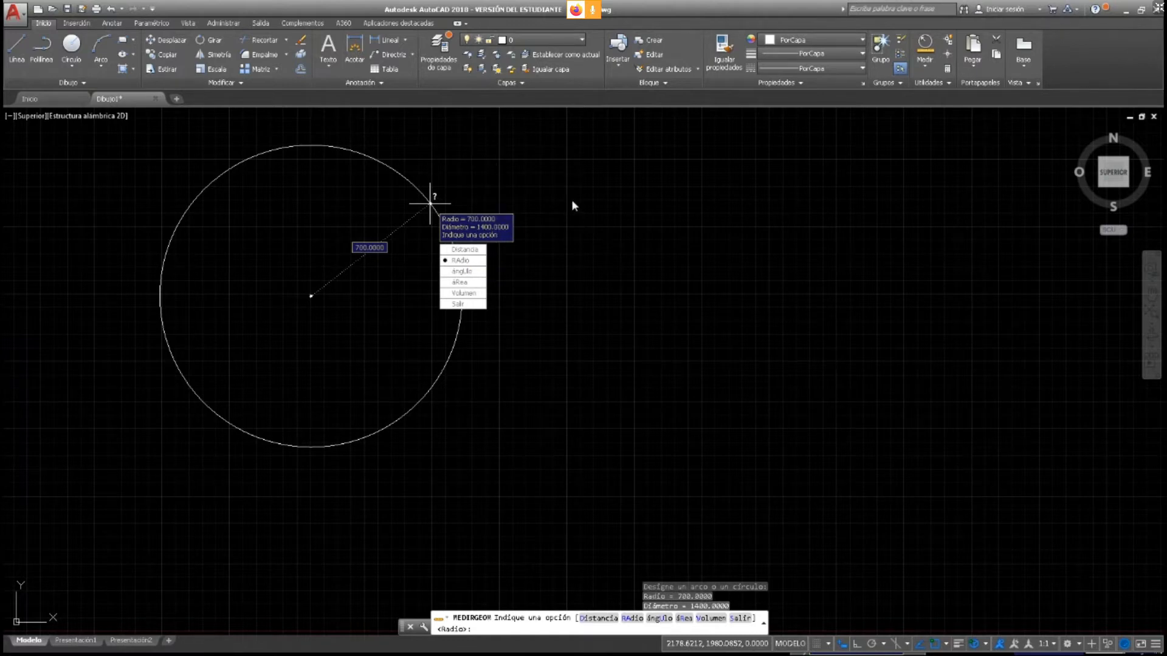
key(Escape)
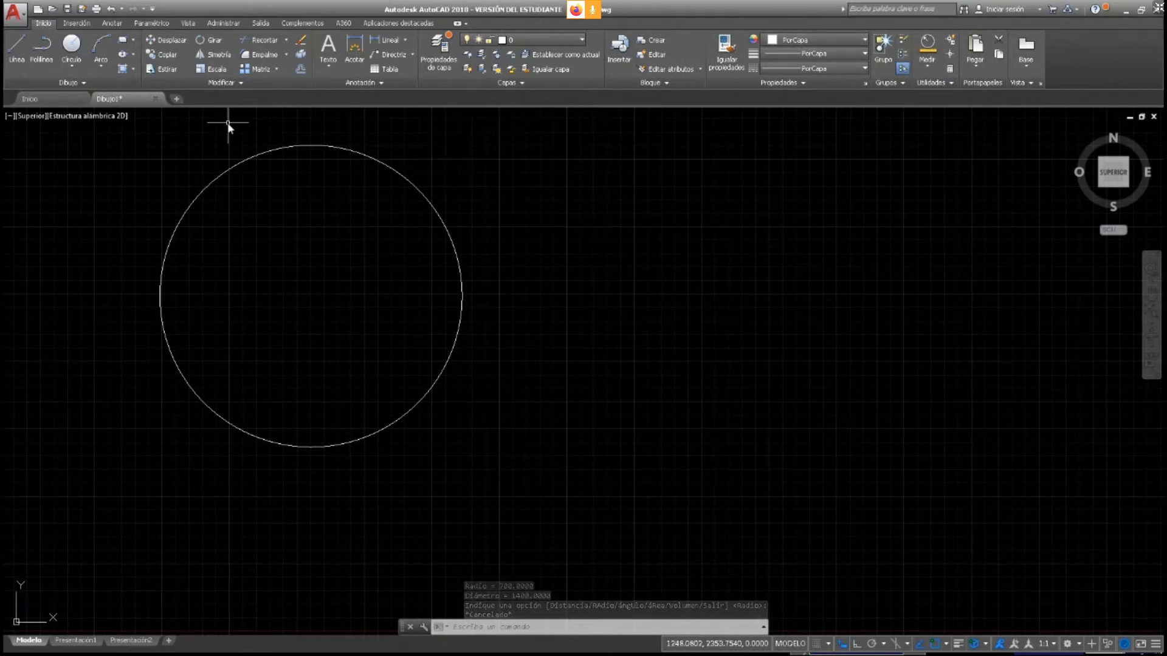
Move the circle down and to the left by its center grip, and clear the selection
click(353, 155)
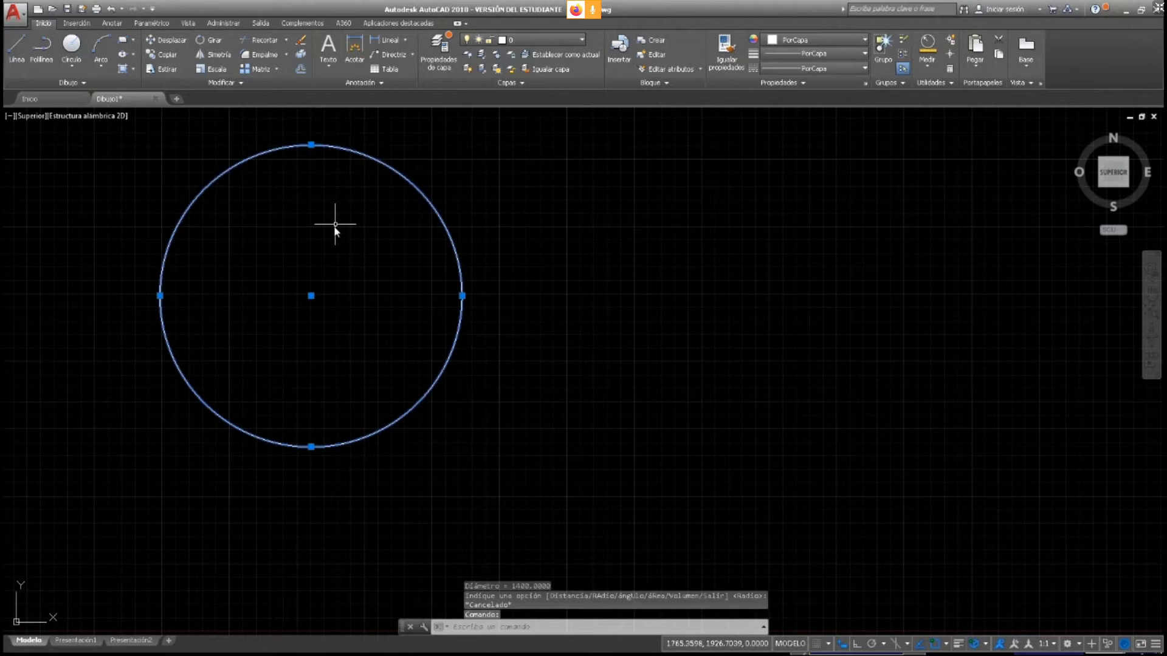
click(309, 295)
click(201, 371)
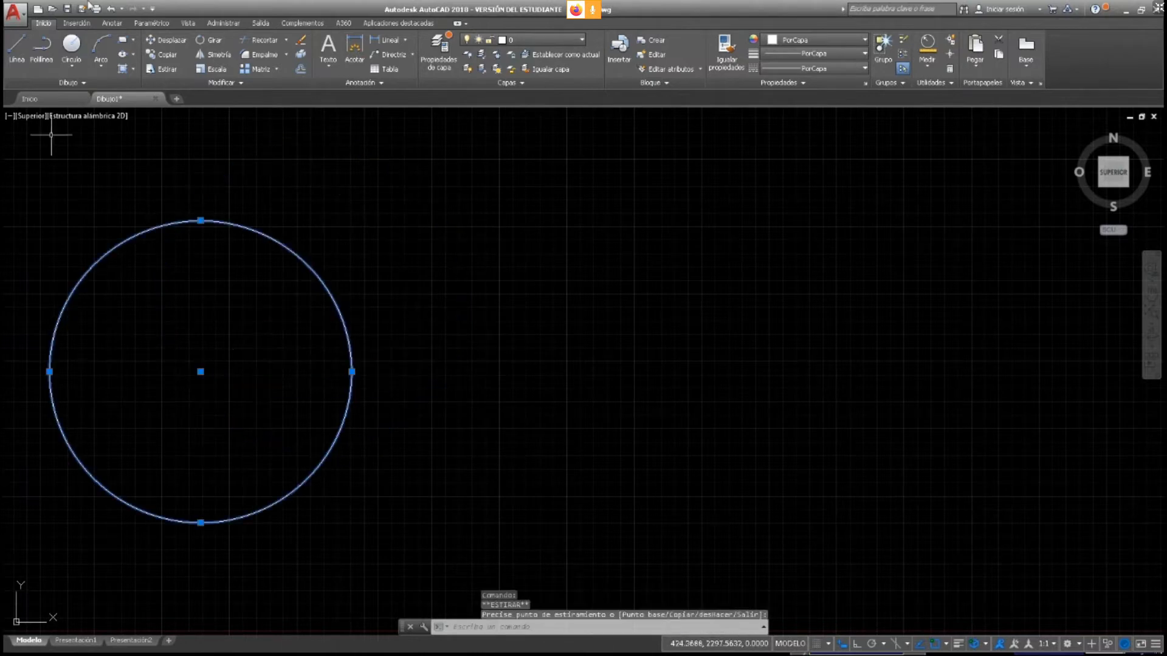
click(201, 140)
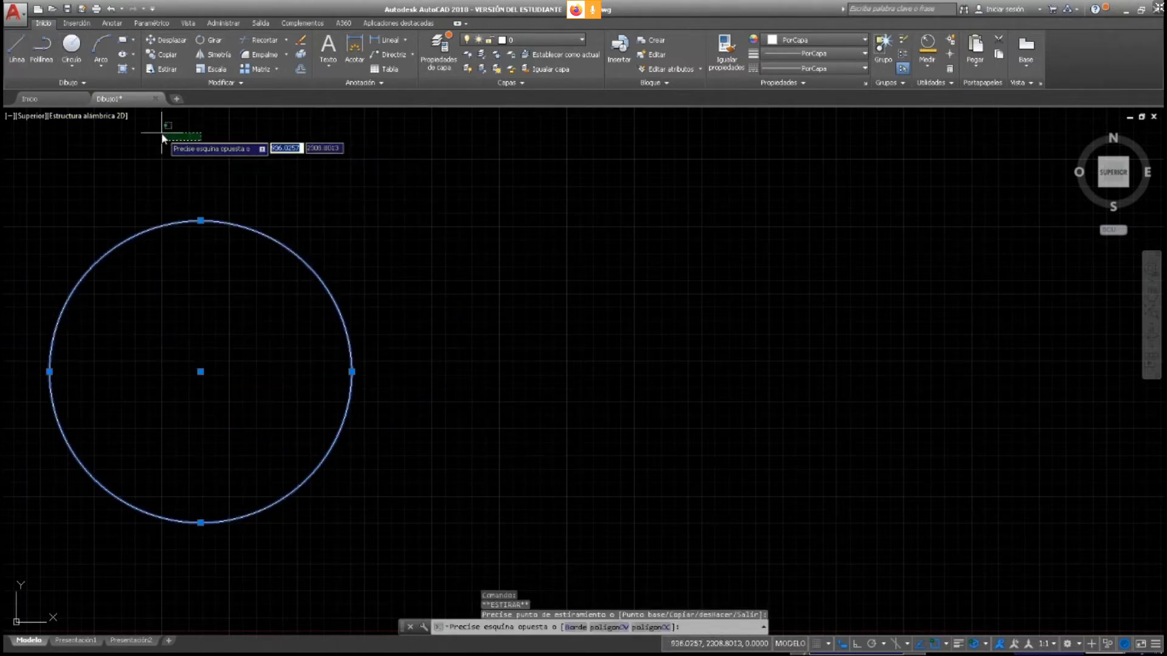
key(Escape)
key(Escape)
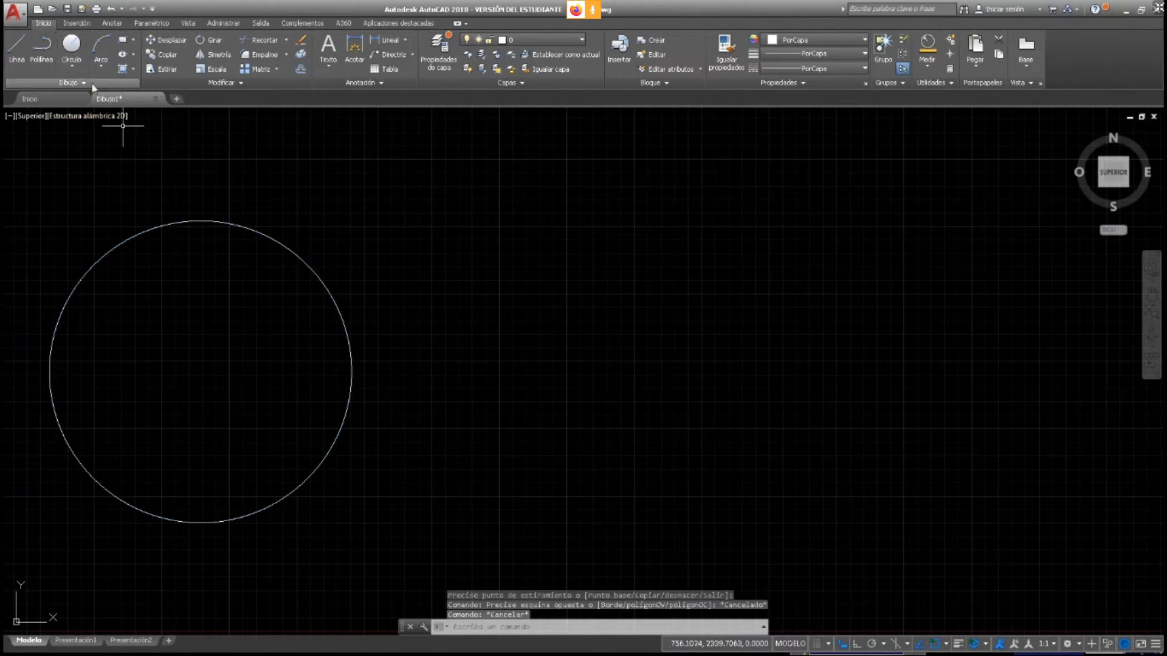
Draw a circle by center and diameter with a diameter of 500 in the right half of the drawing area
click(71, 62)
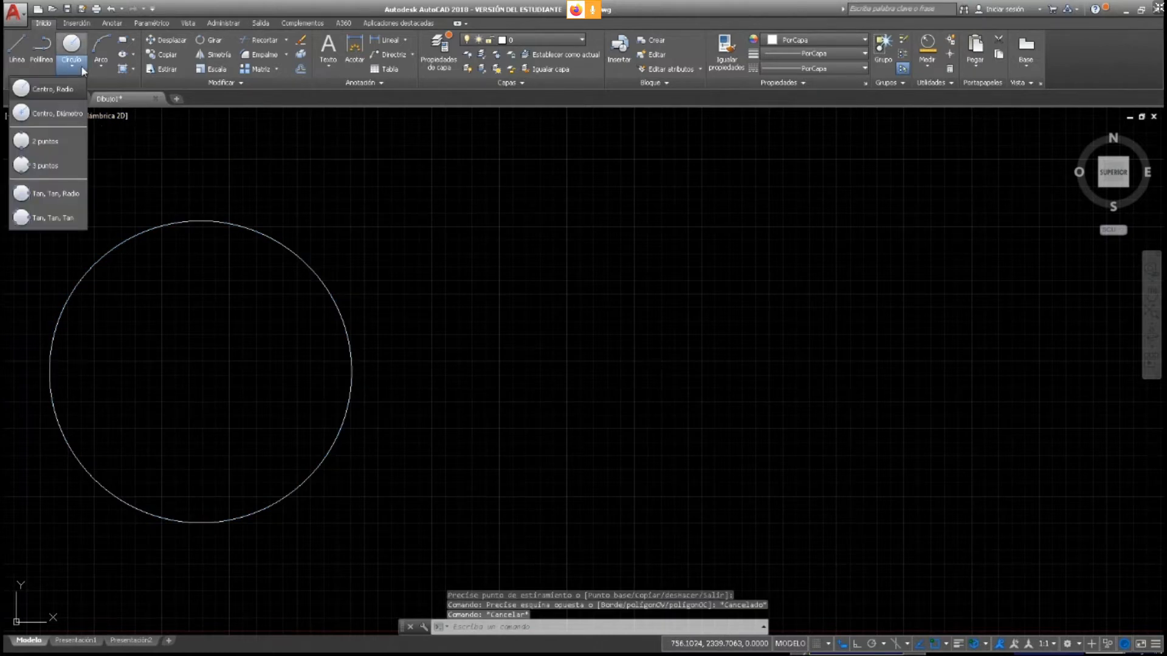
click(35, 115)
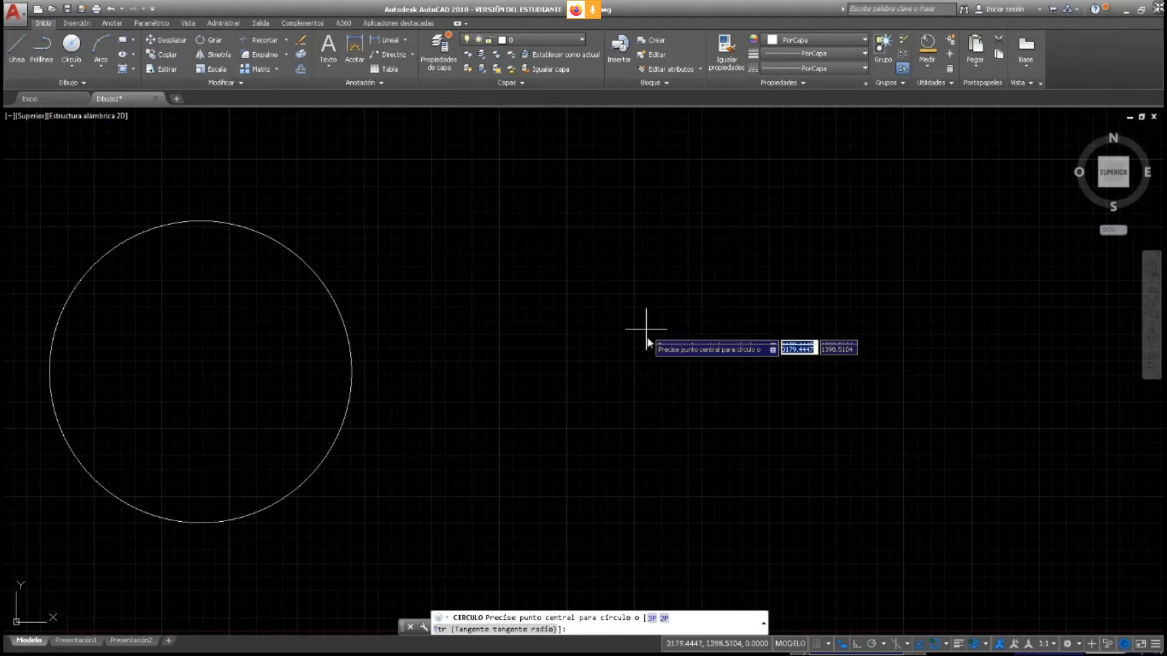
click(772, 361)
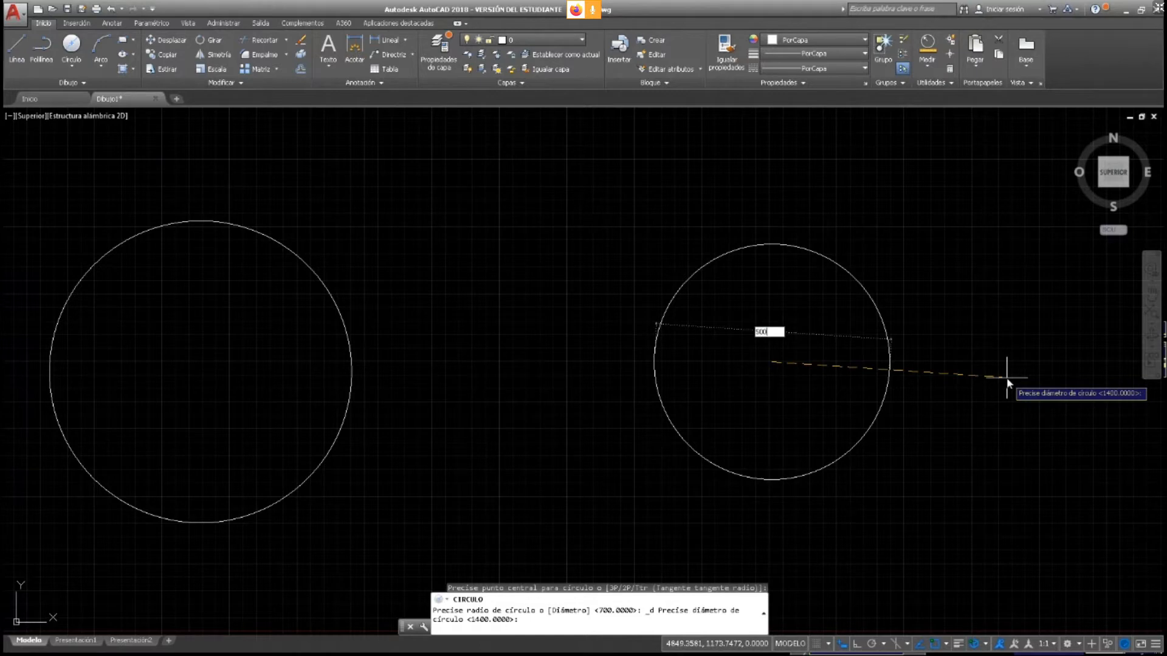
key(Return)
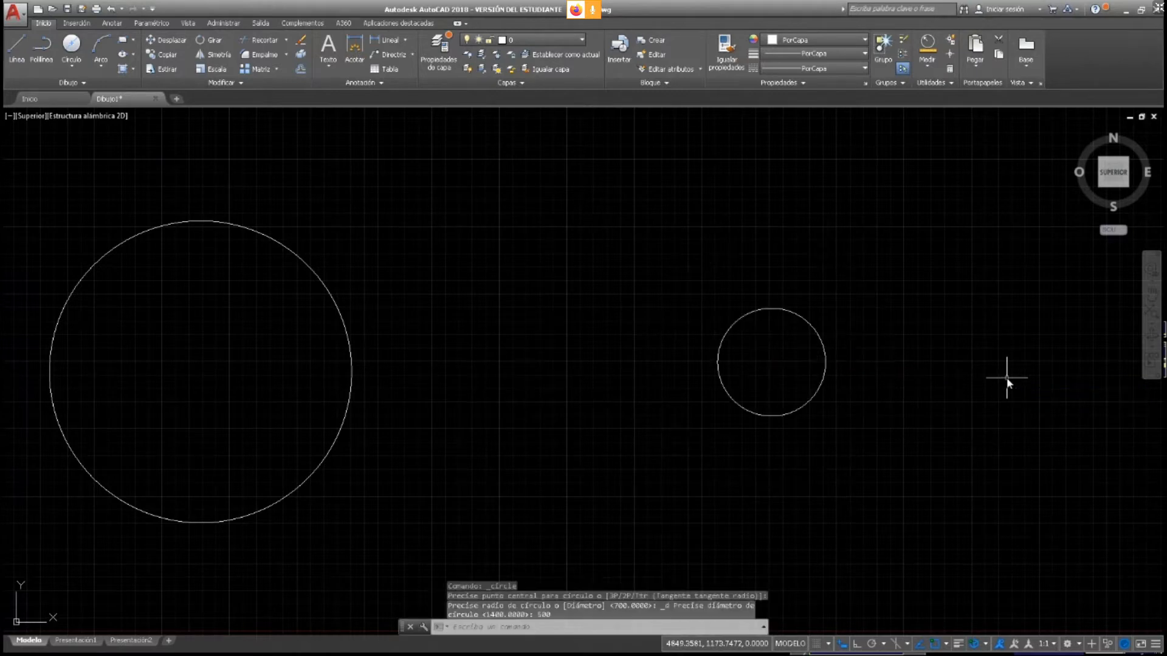
Move the small circle up and to the left by its center grip, and clear the selection
click(810, 326)
click(771, 362)
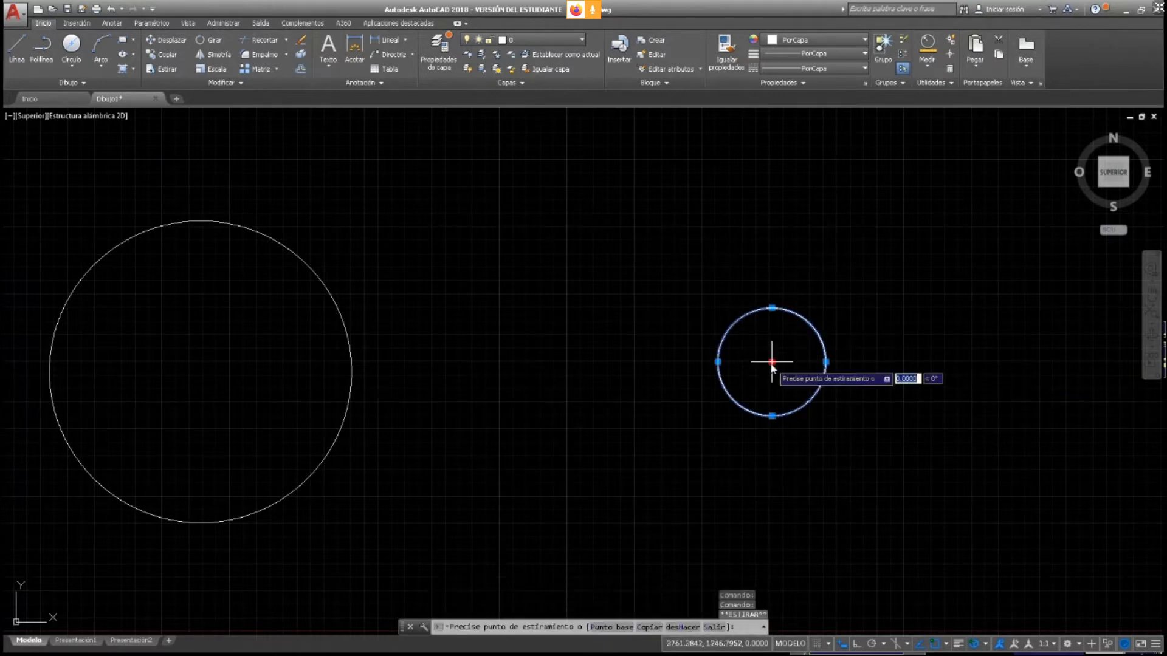
click(503, 276)
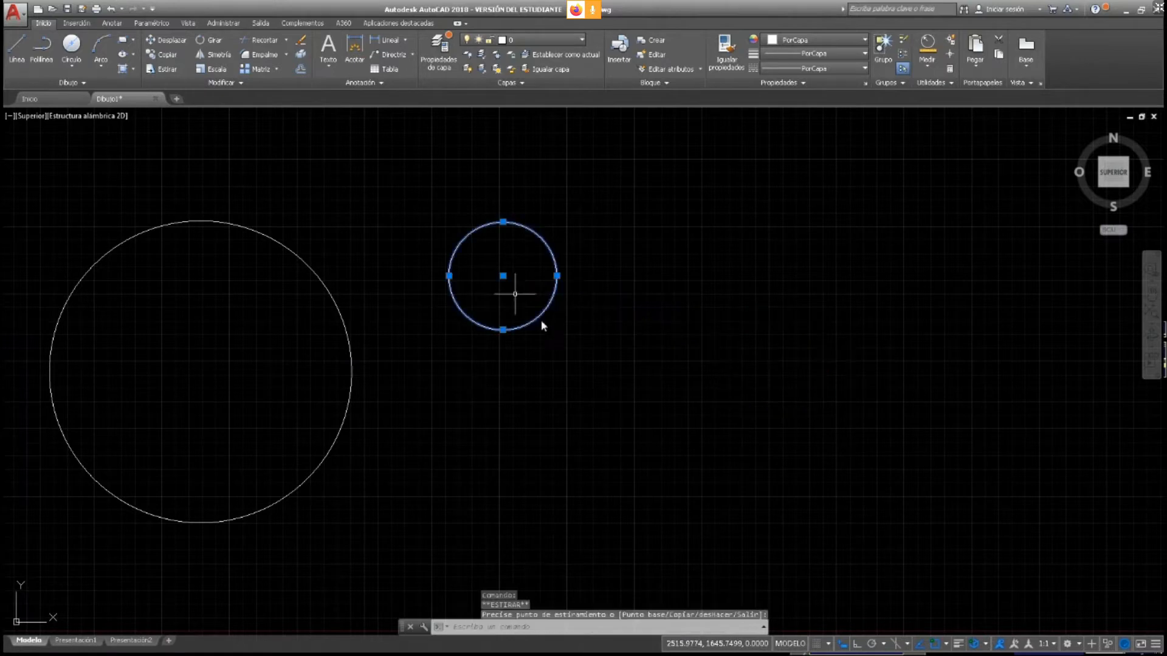
click(425, 404)
key(Escape)
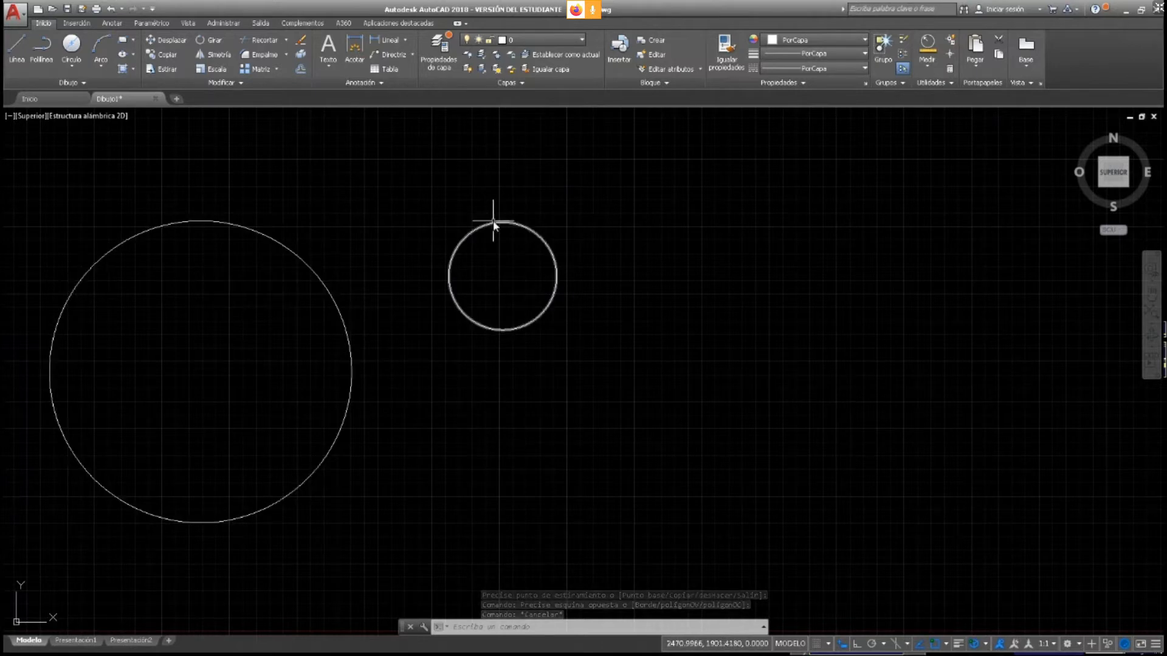
Try to enlarge the small circle by its right quadrant grip, cancel the change, and delete the circle
click(550, 250)
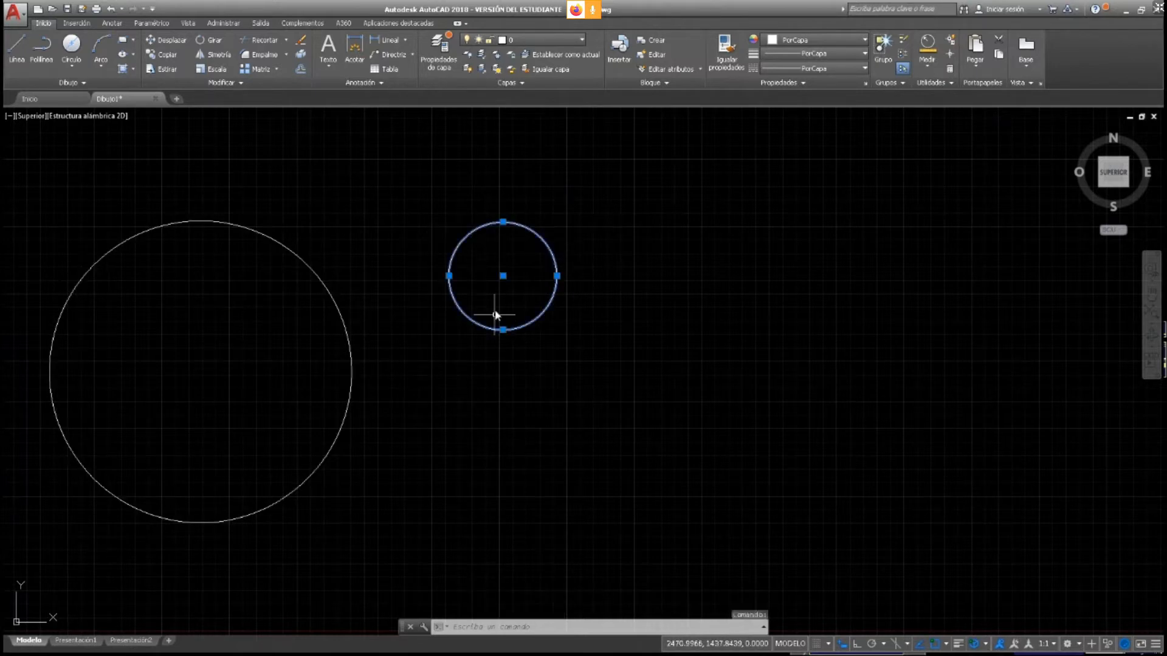
click(557, 276)
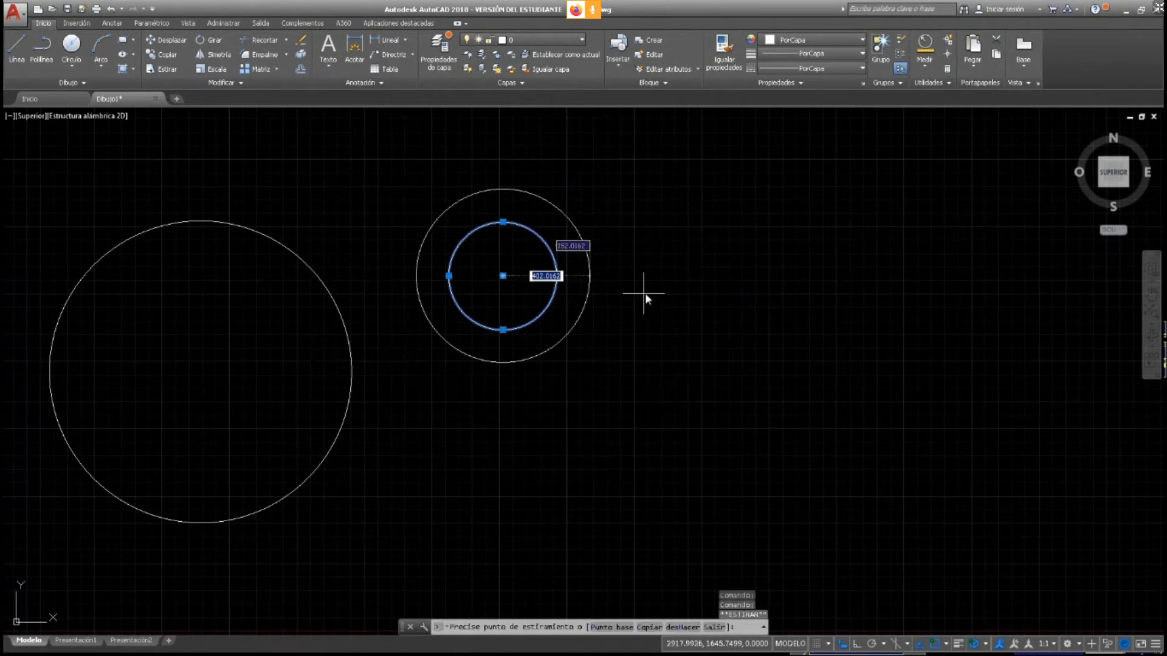
key(Escape)
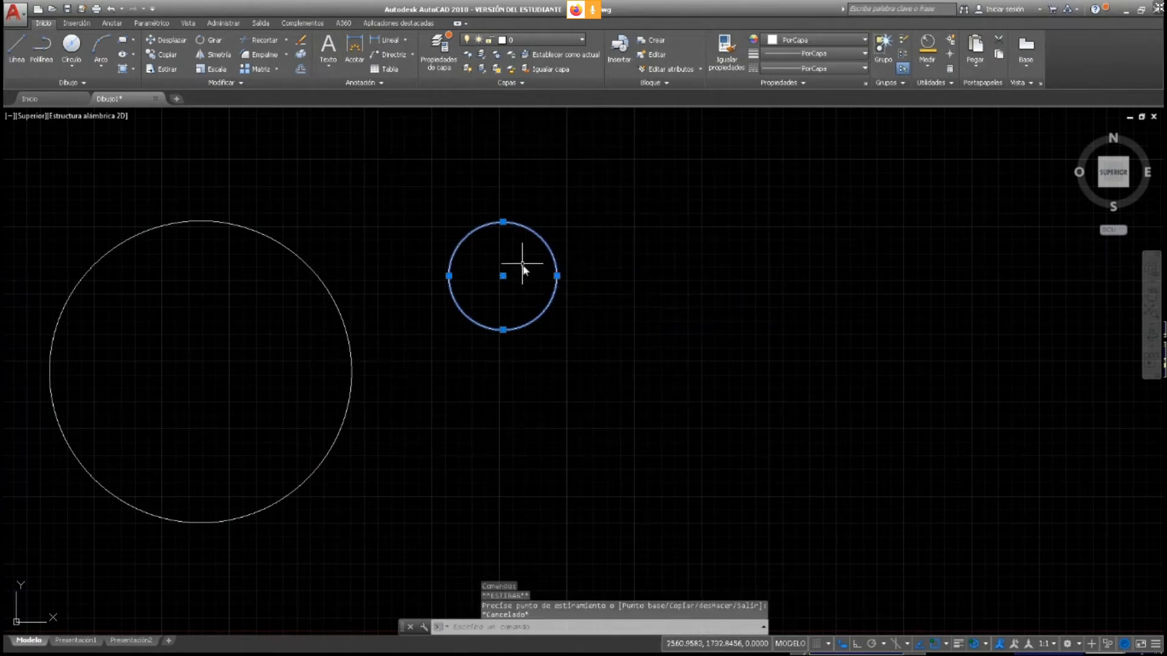
key(Escape)
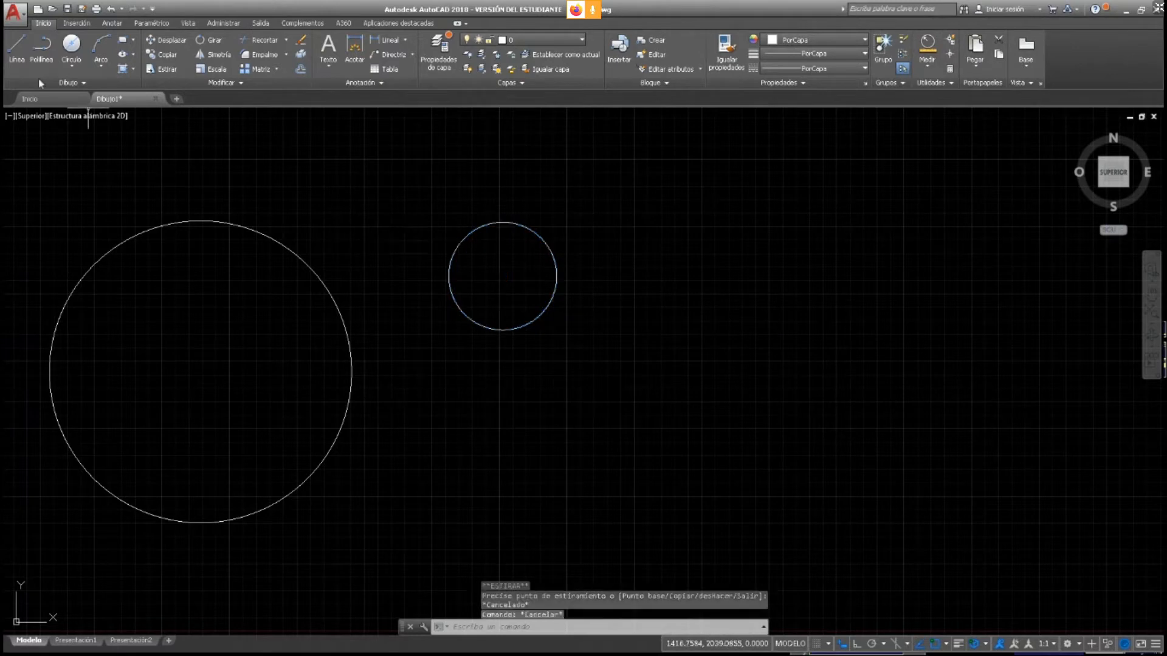
click(470, 231)
key(Delete)
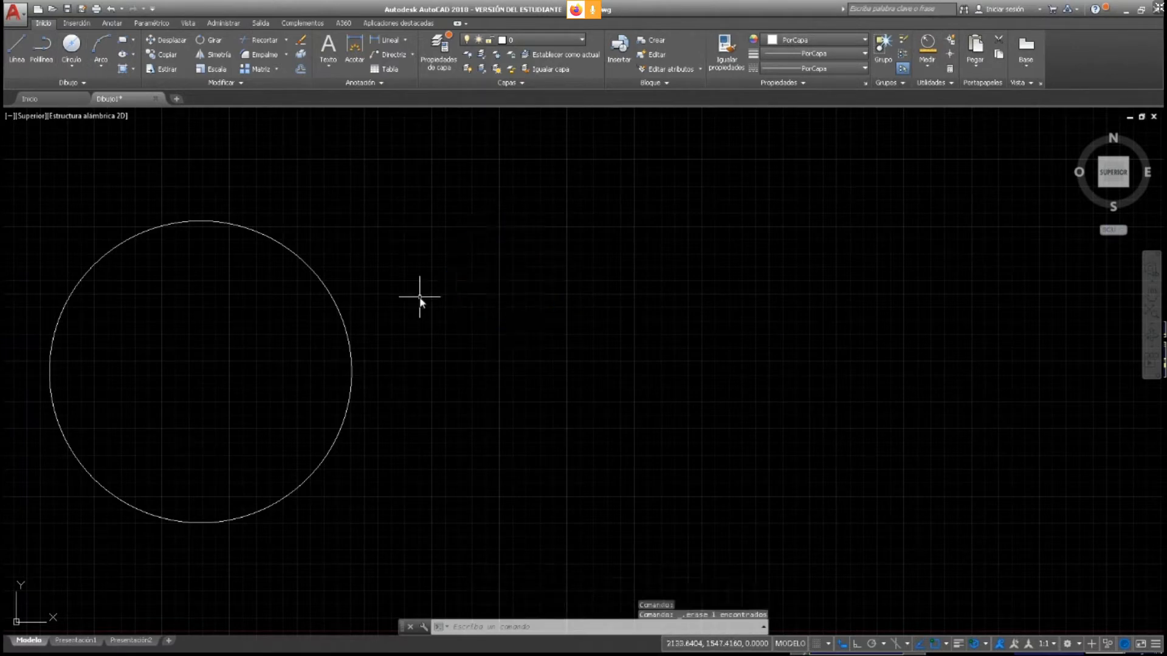
Draw a circle by center and diameter with a diameter of 1400 to the right of the existing circle
click(329, 285)
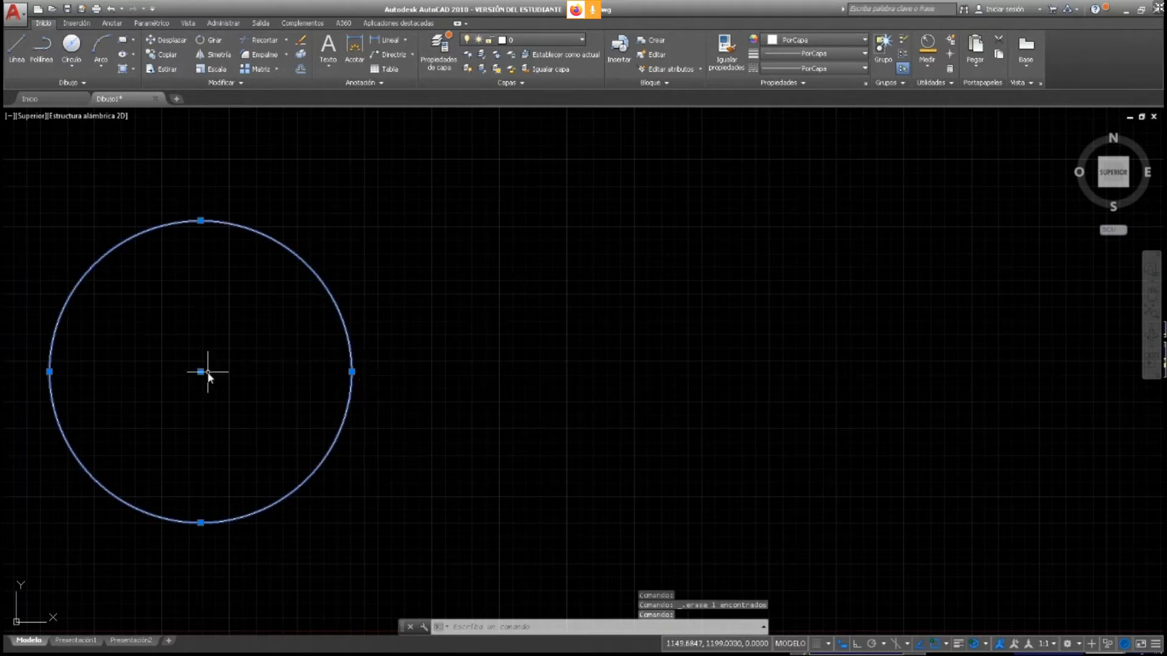
click(69, 46)
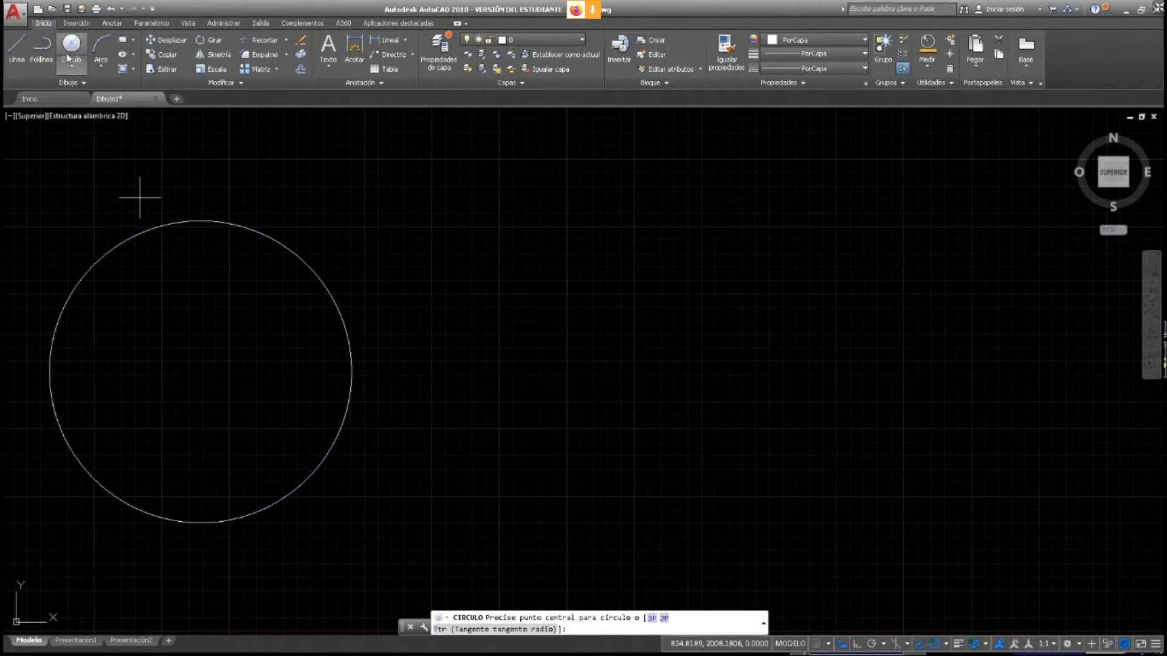
click(662, 331)
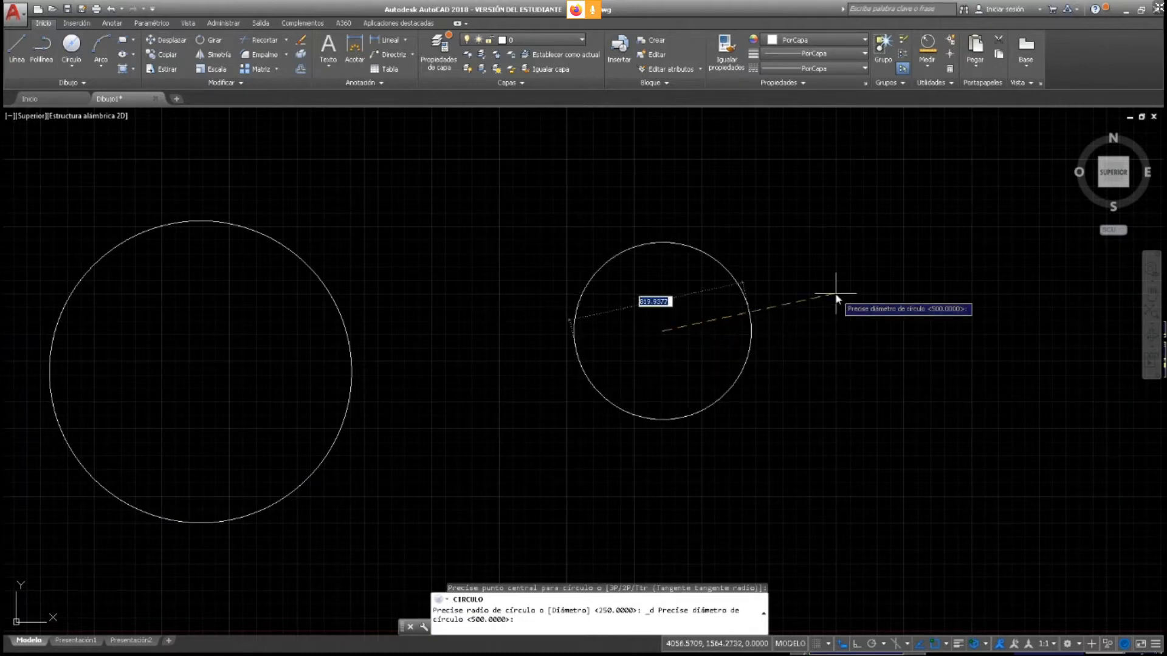
text(1400)
key(Return)
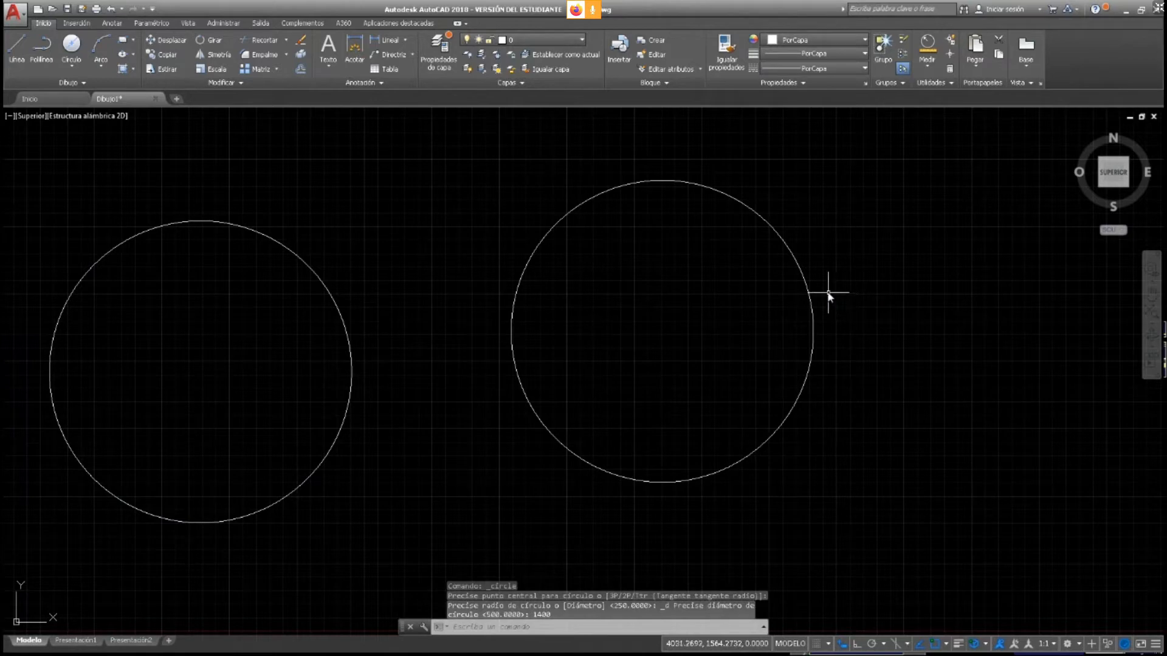
Move the new circle slightly down by its center grip and shrink it by its right quadrant grip
click(796, 254)
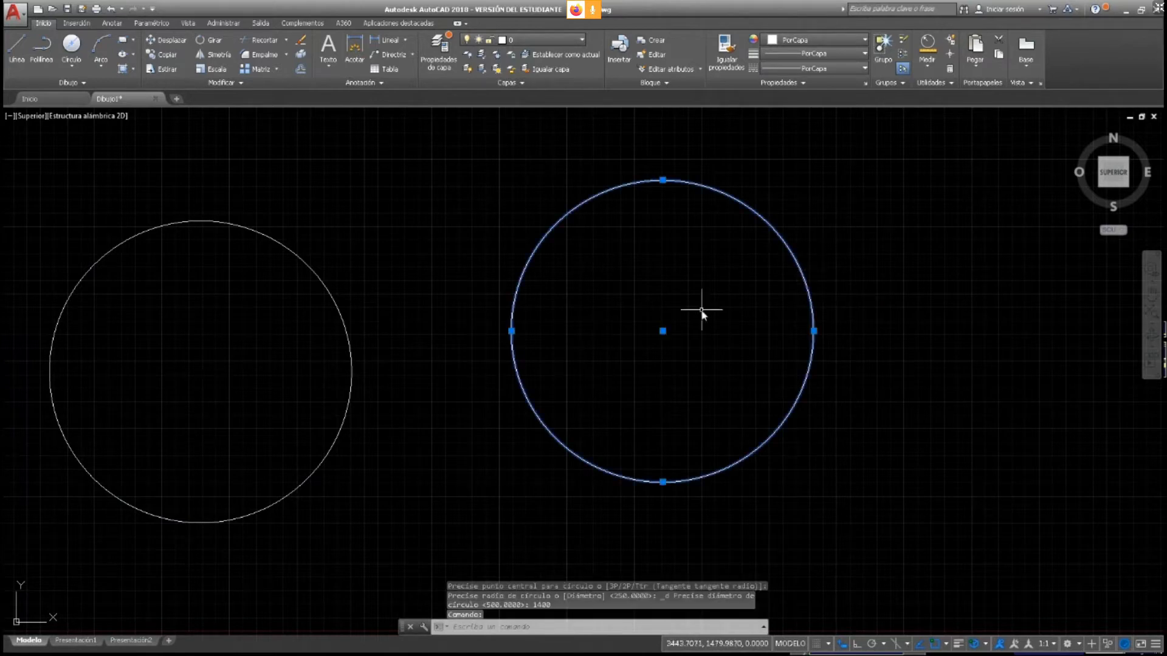
click(663, 331)
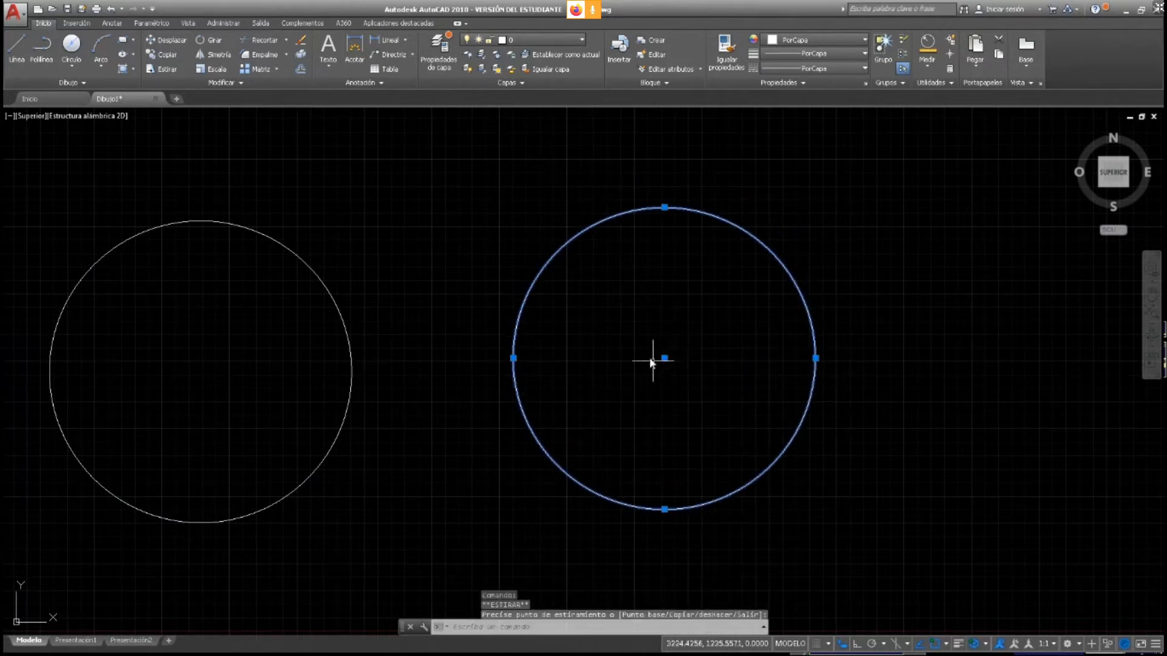
click(664, 358)
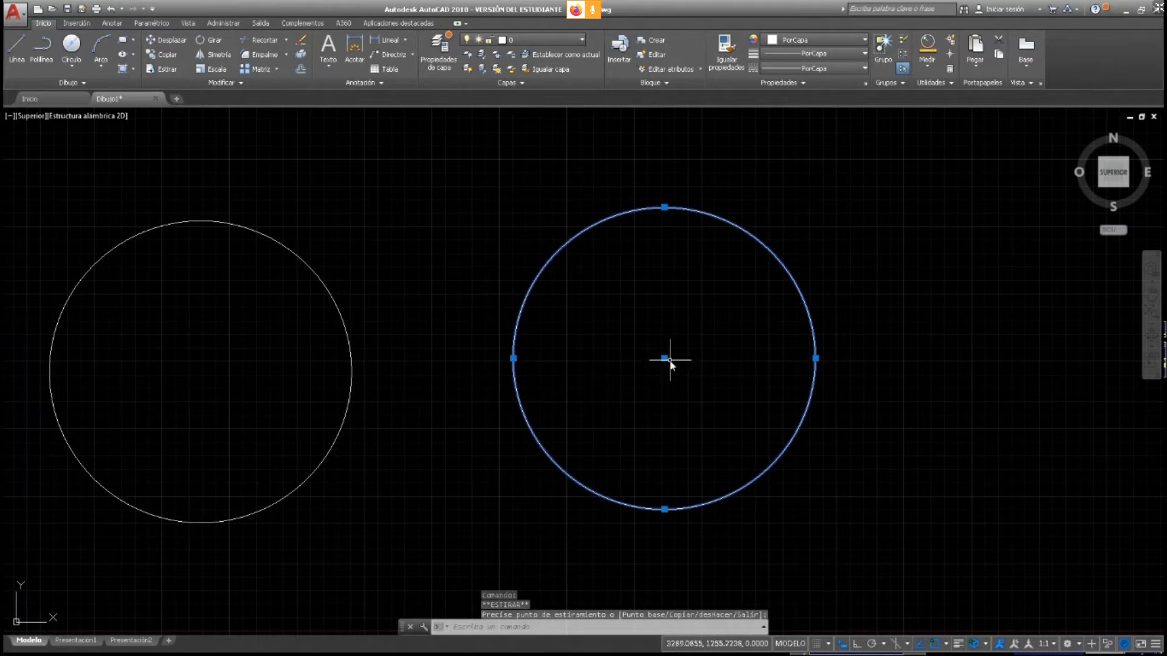
click(816, 359)
click(768, 359)
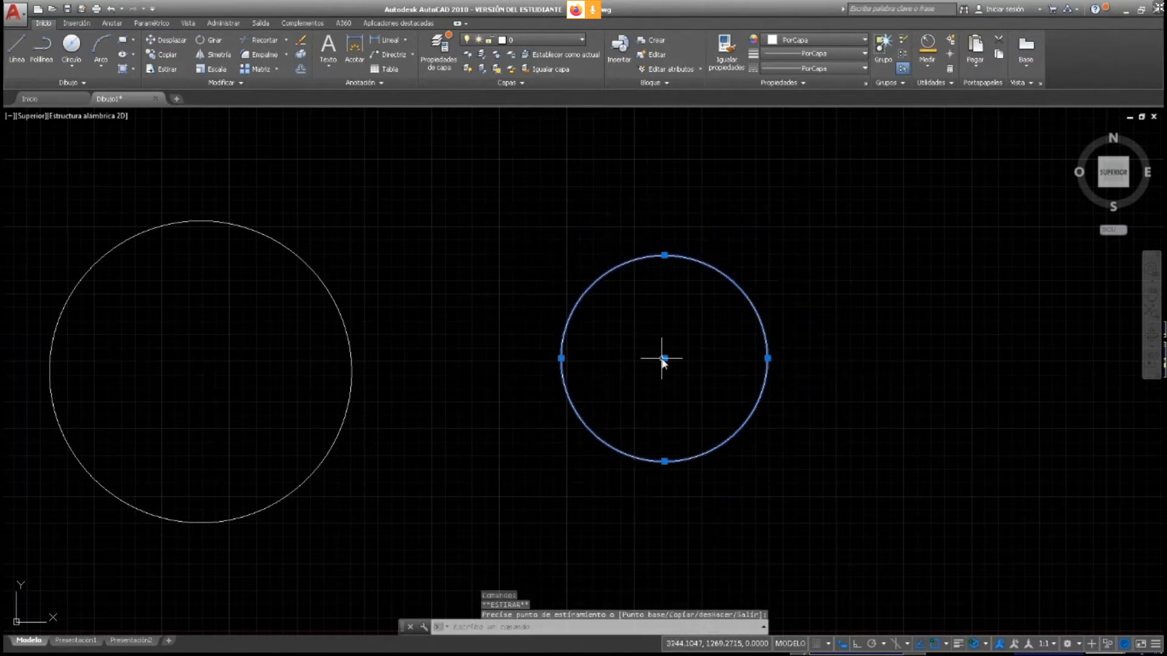
Move the reduced circle by its center grip onto the center of the large circle, and clear the selection
click(665, 359)
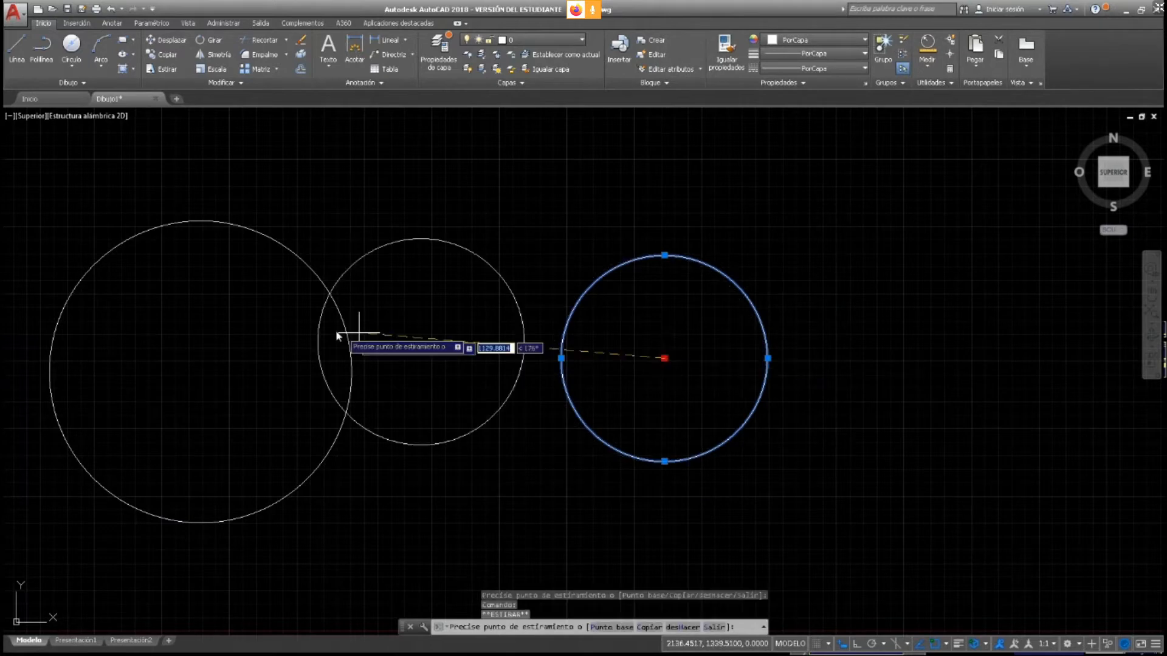
click(200, 372)
click(411, 333)
key(Escape)
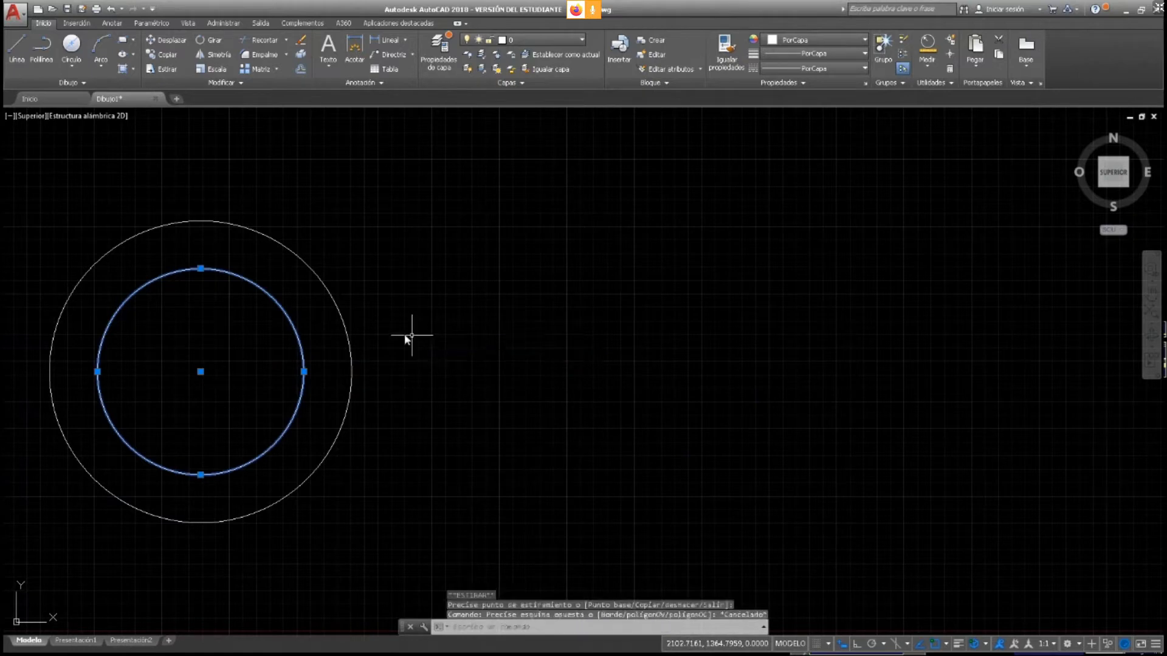
key(Escape)
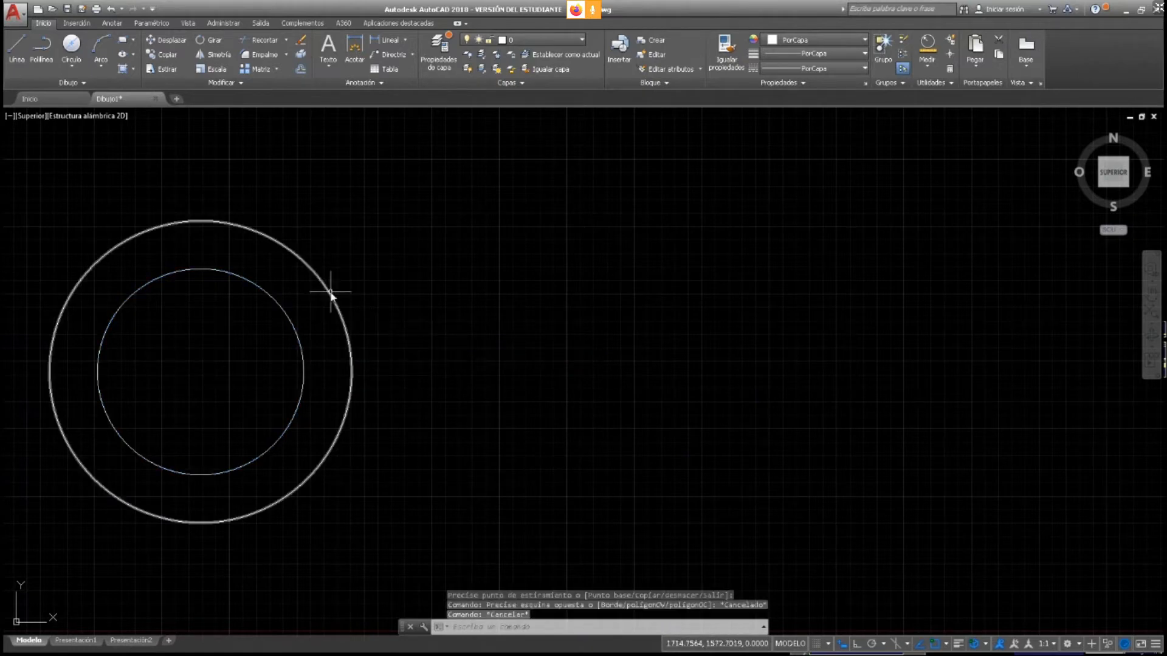
Select the outer circle to examine the center it shares with the inner one, and clear the selection
click(331, 293)
click(282, 314)
click(274, 317)
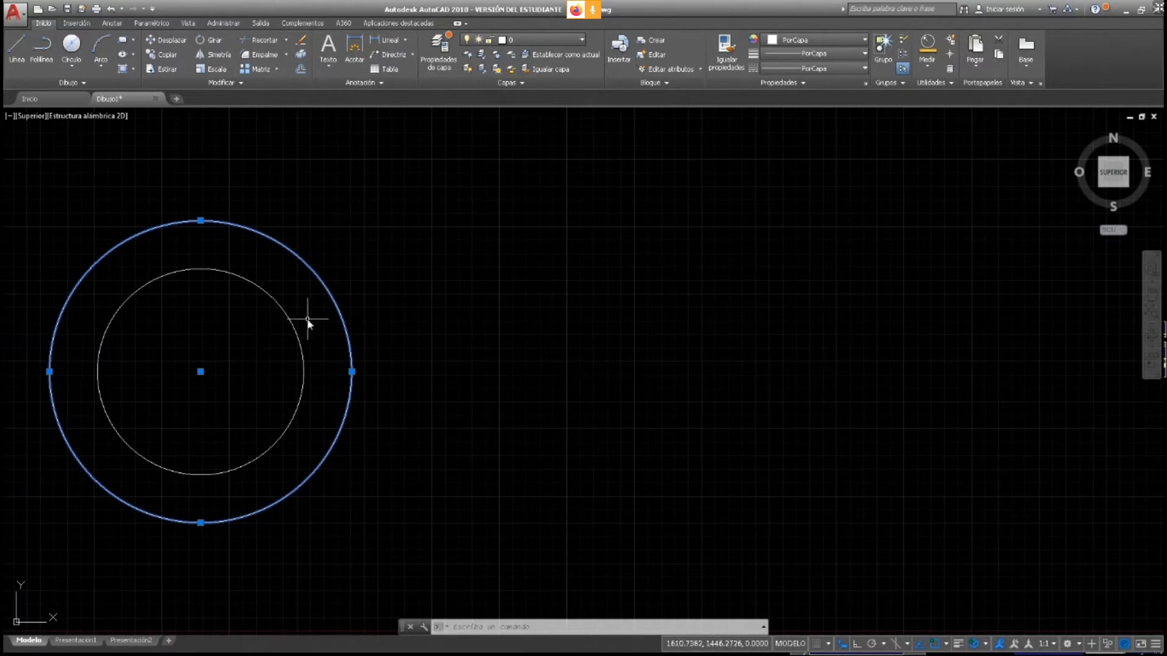
click(210, 376)
key(Escape)
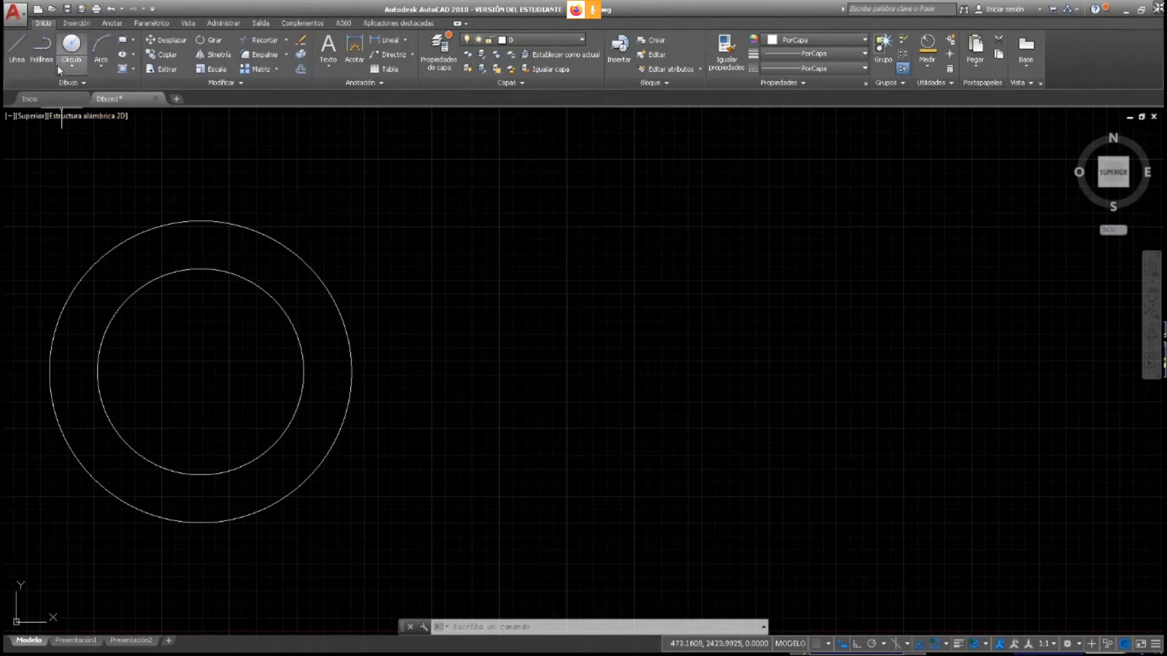
Minimize the drawing program and view the shared TP 2.pdf exercise sheet full screen in the BigBlueButton class
click(1125, 11)
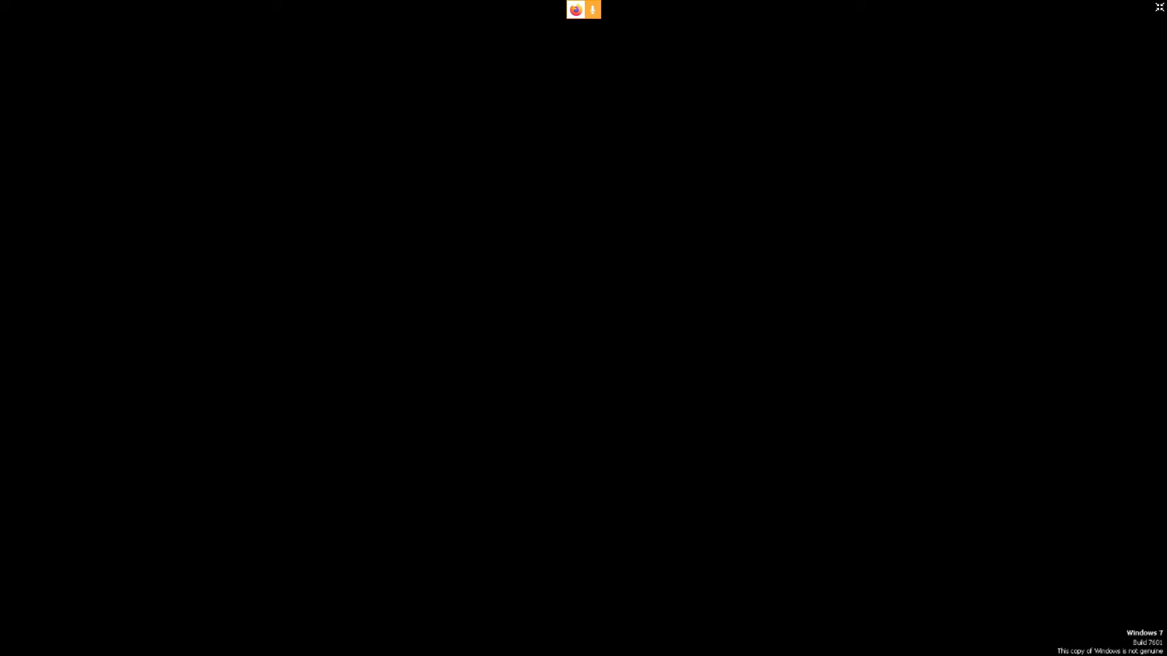
key(Escape)
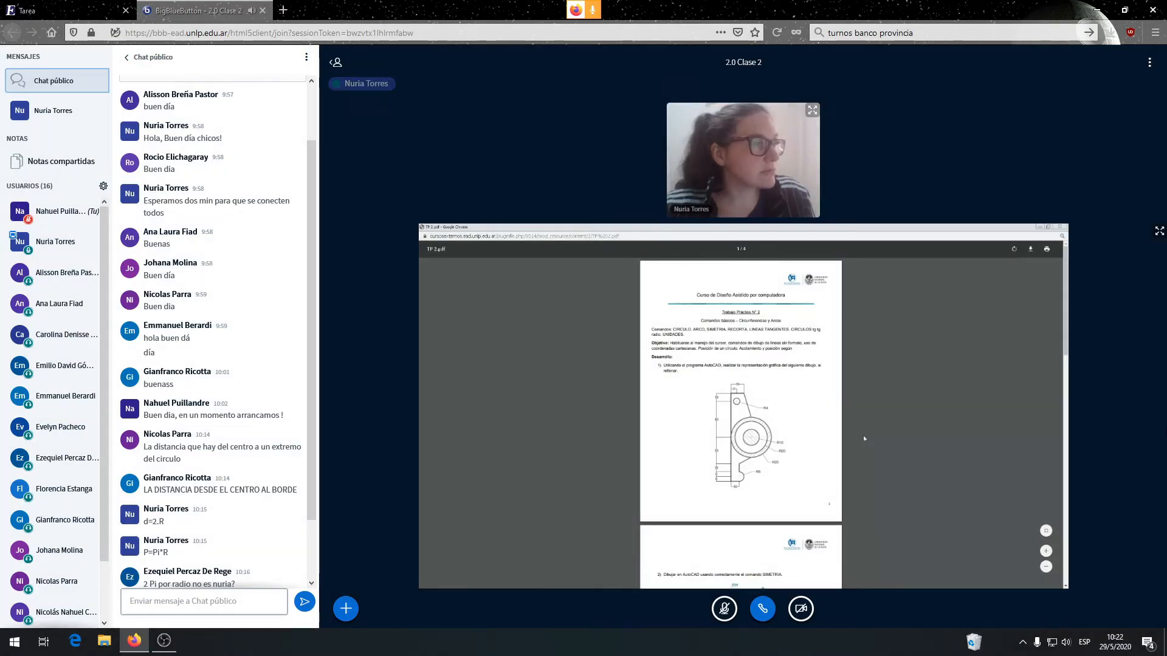
click(1159, 237)
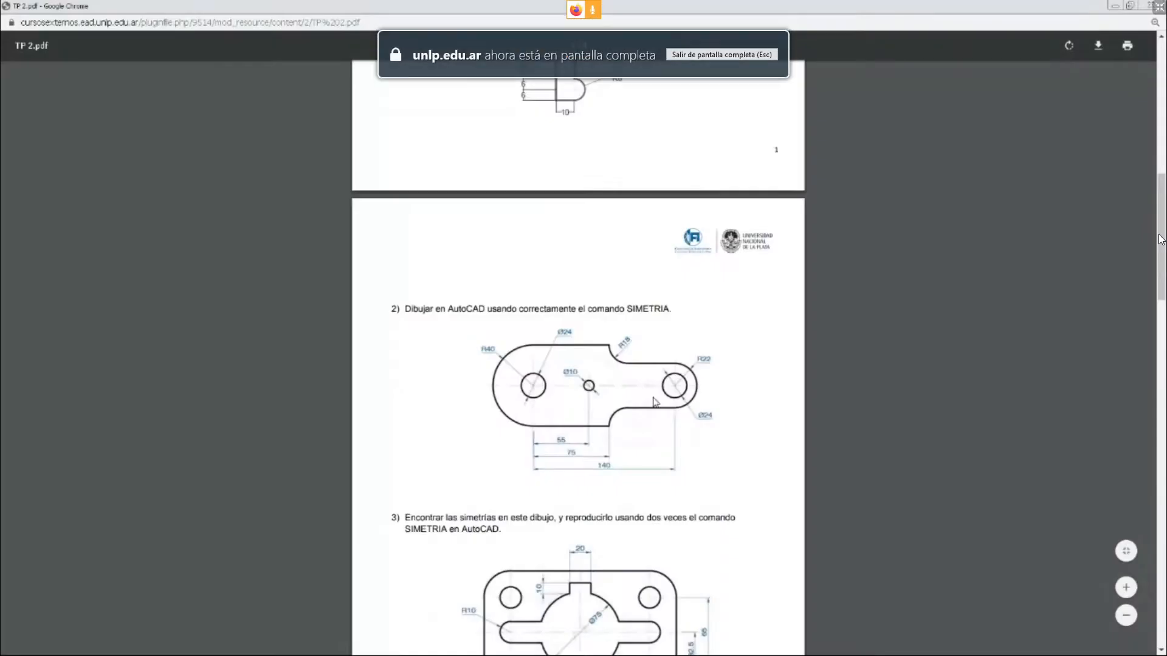
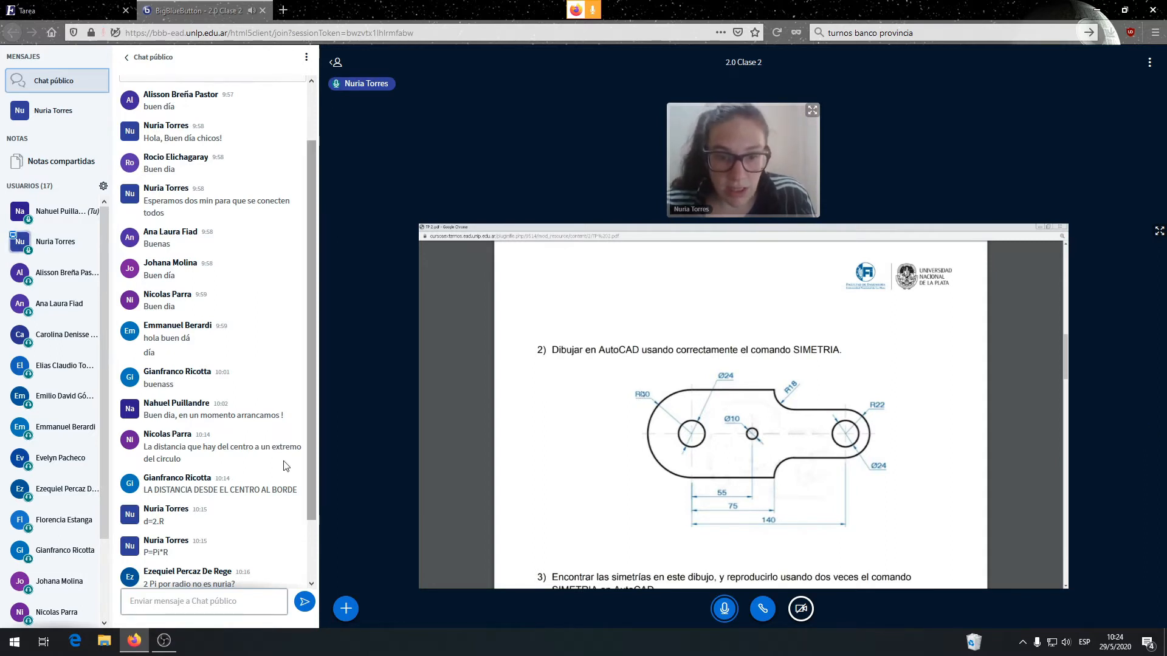
Mute the microphone in the BigBlueButton class and return the shared screen to full-screen view
scroll(222, 511, down, 2)
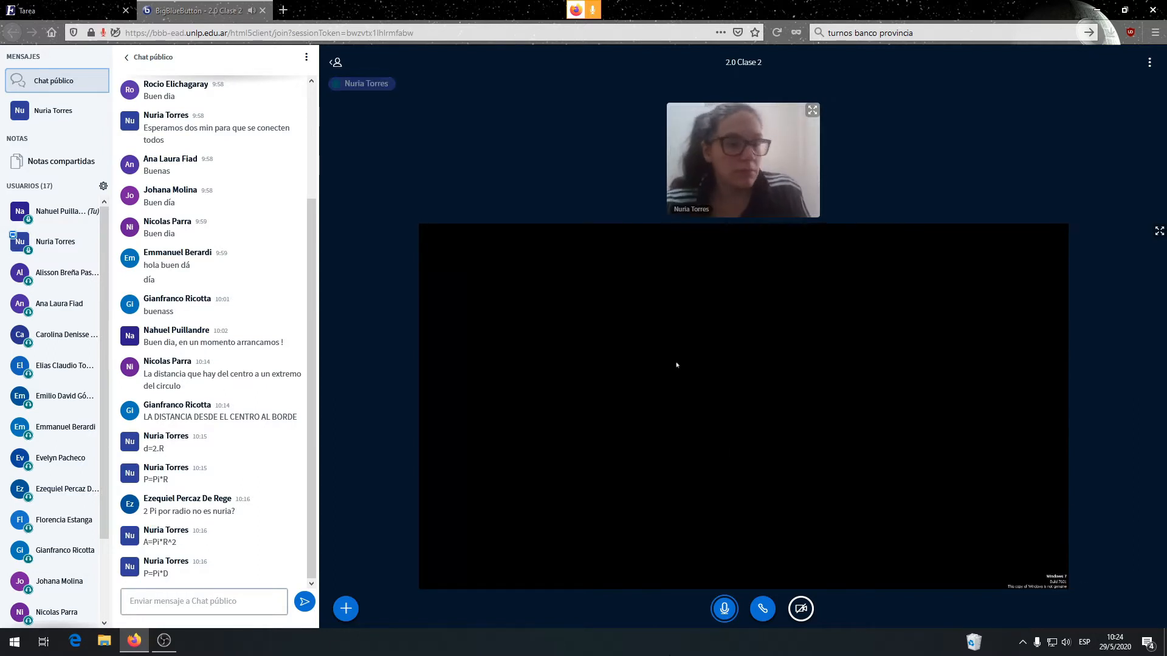
click(725, 612)
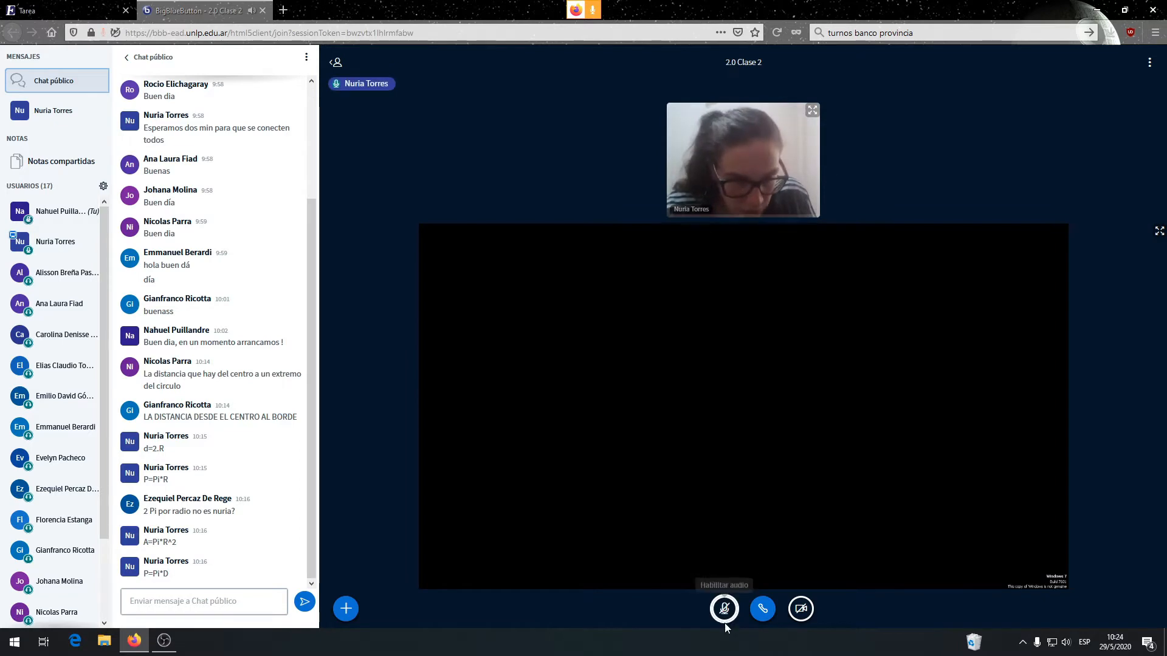
click(1159, 231)
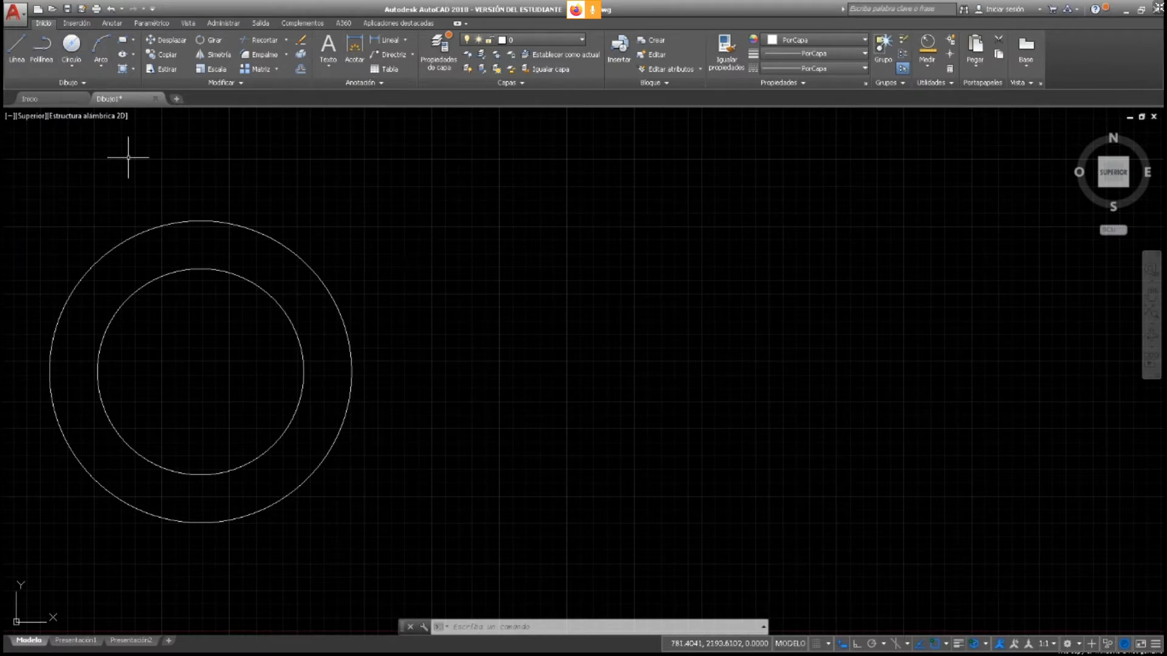
Draw a vertical line to the right of the concentric circles with Ortho mode turned on, and end the command
click(17, 48)
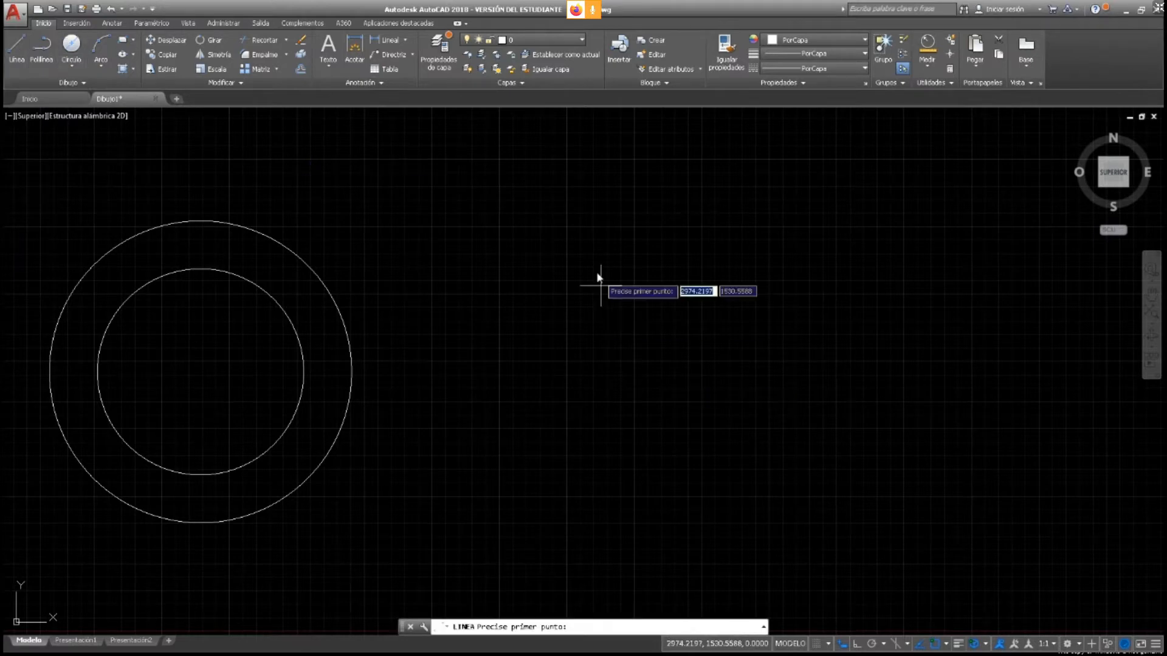
click(586, 250)
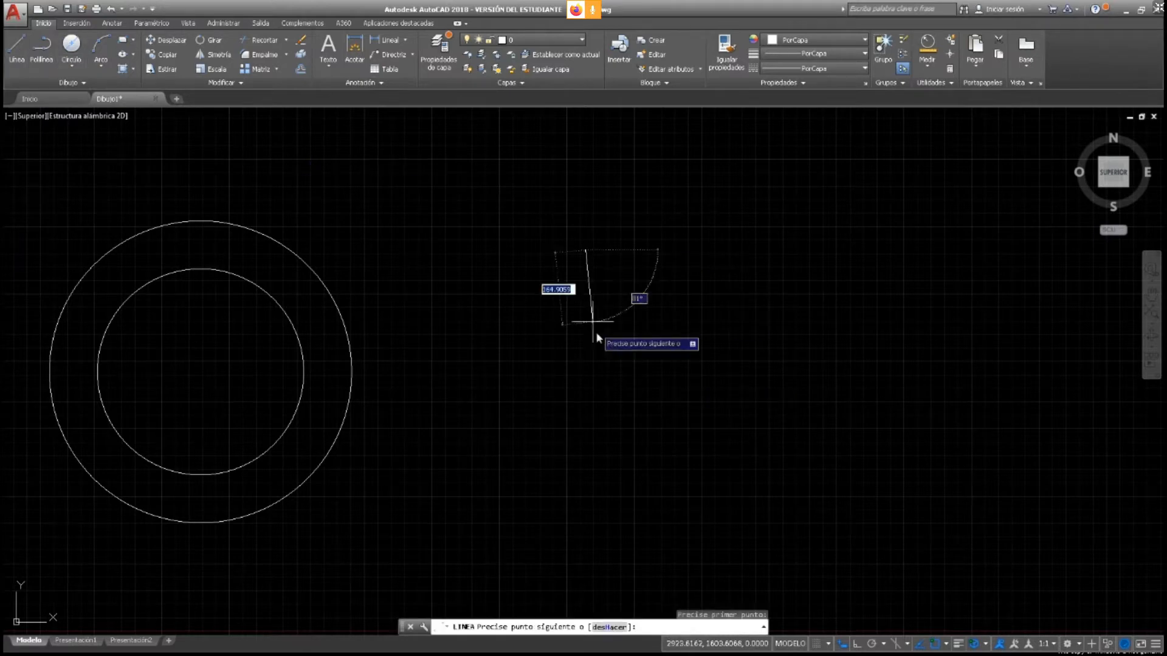
click(857, 644)
click(571, 398)
key(Escape)
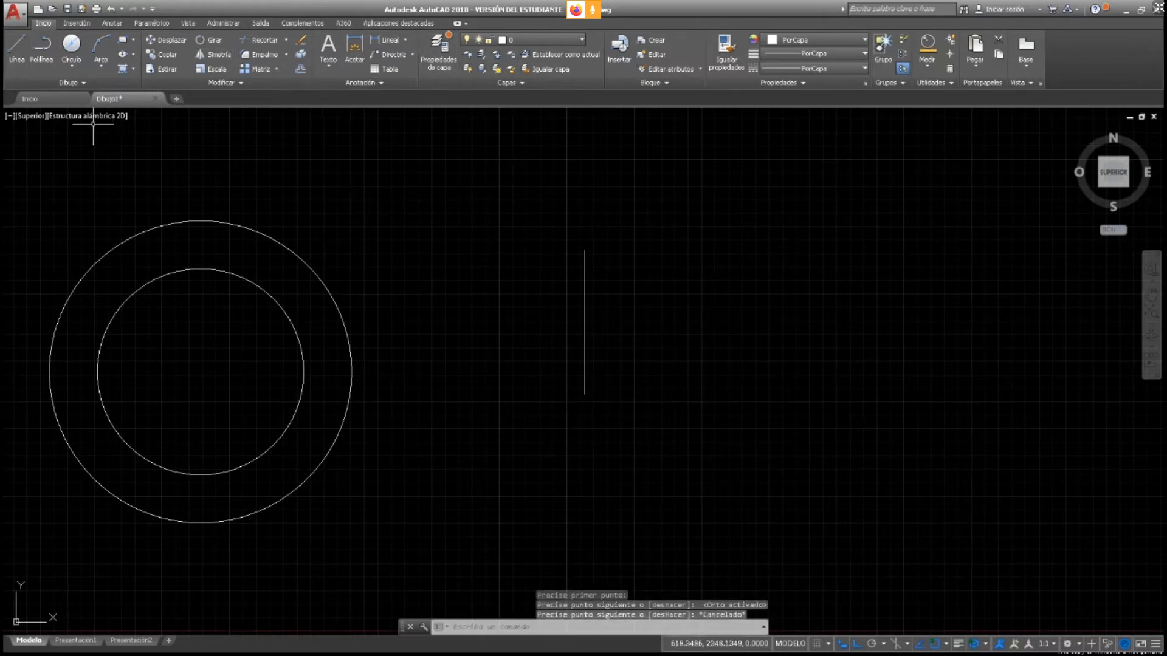
Draw a second vertical line parallel to the first and join their lower ends with a horizontal line, leaving the shape open on top
key(Return)
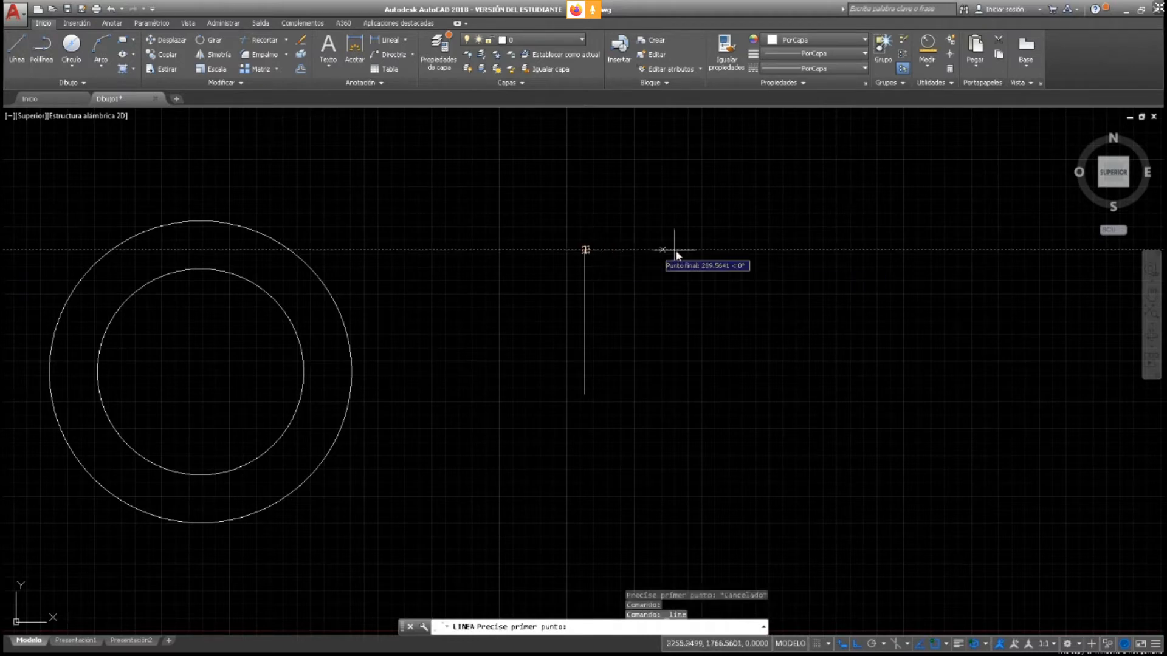
click(755, 249)
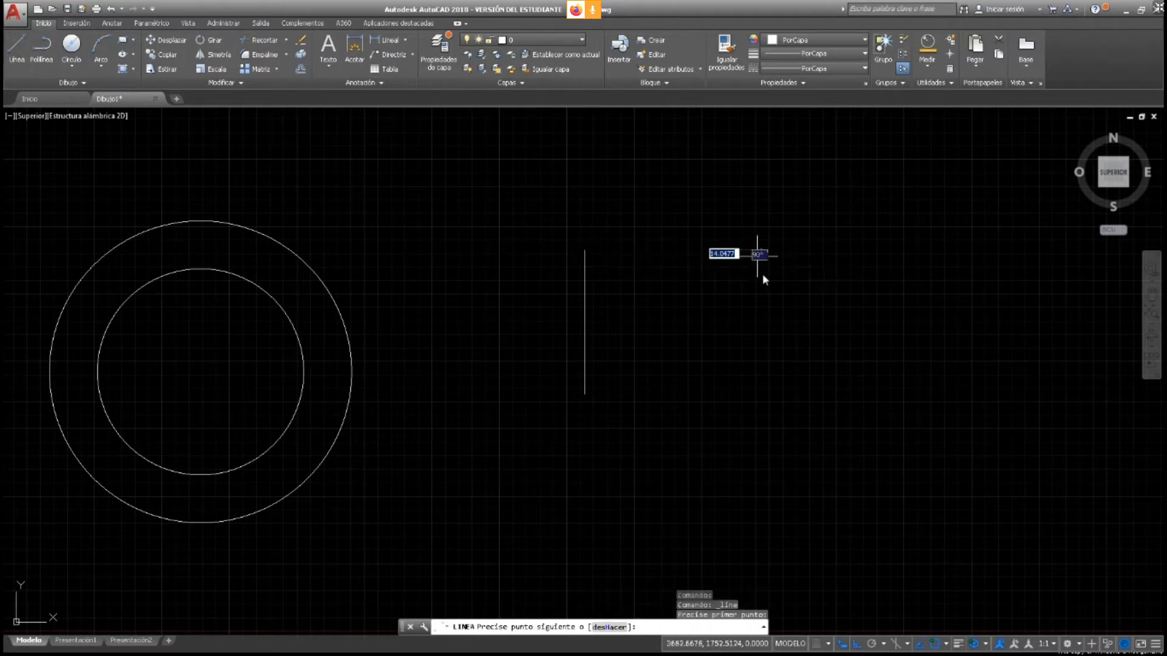
click(763, 397)
click(581, 400)
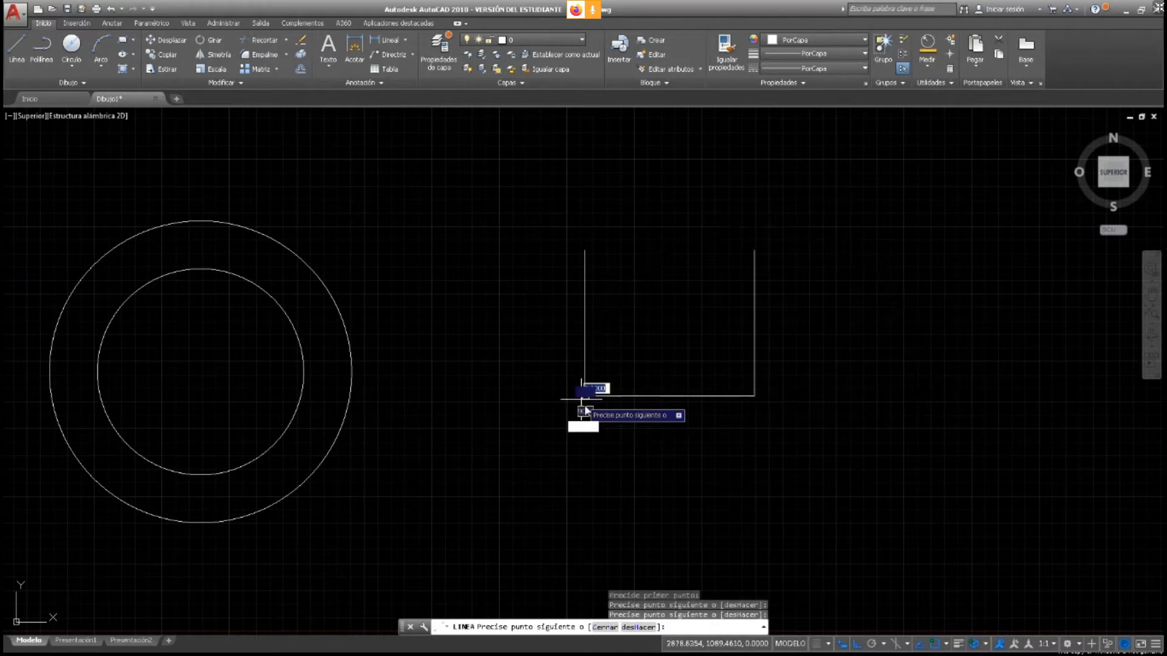
key(Escape)
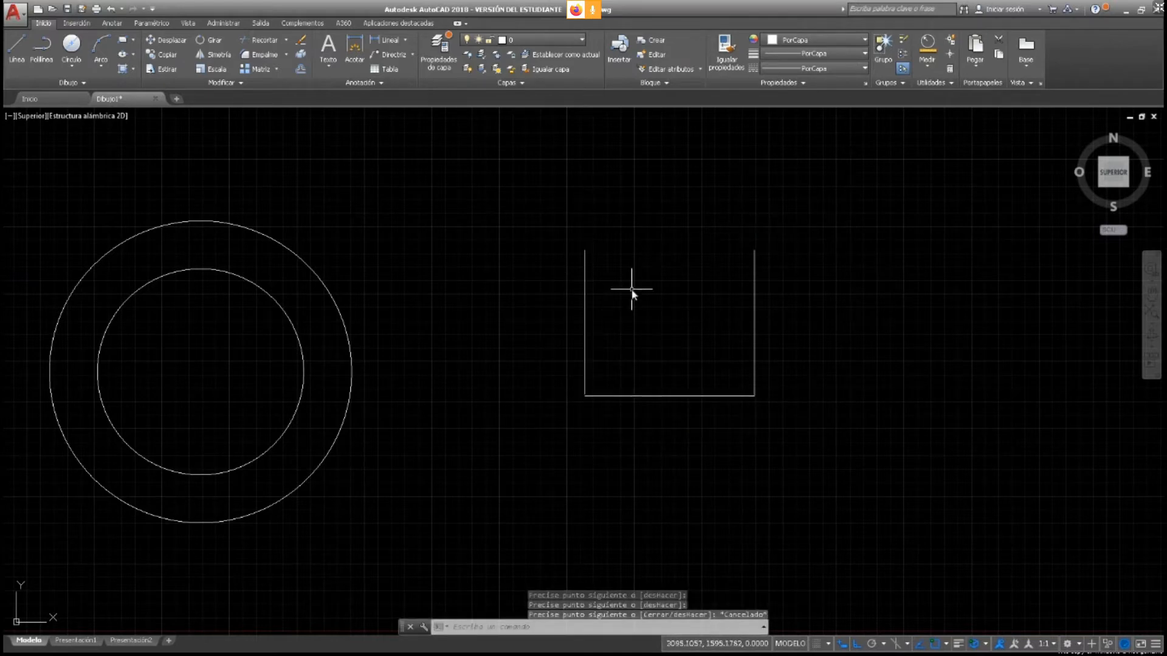
middle_drag(745, 319, 596, 387)
scroll(596, 386, up, 2)
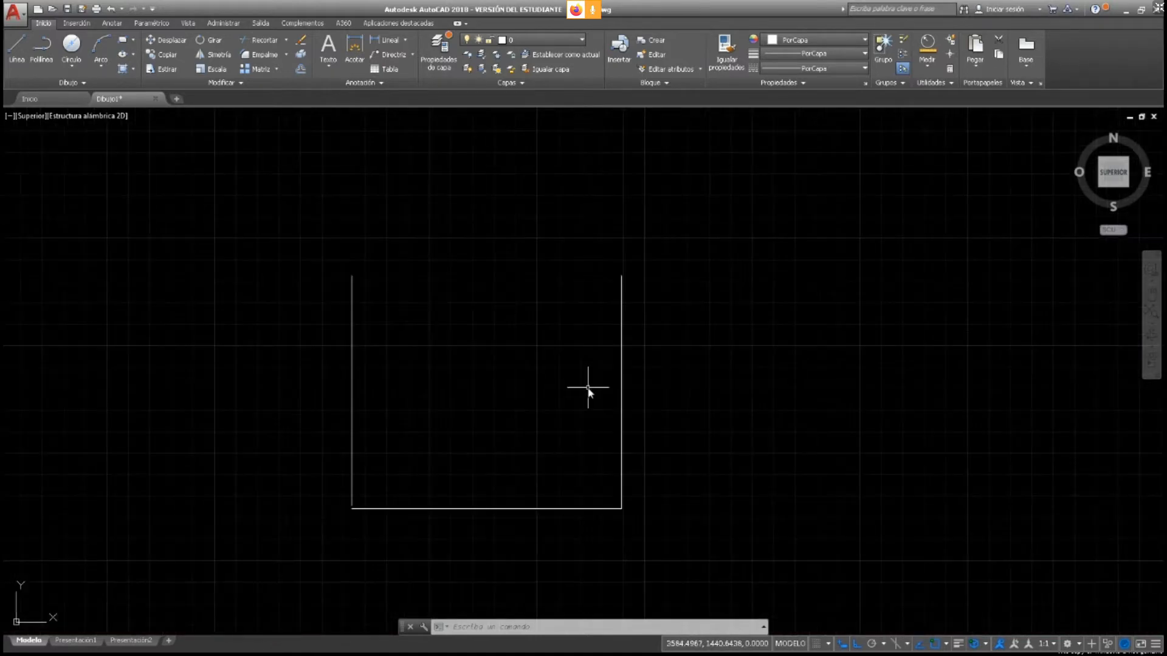
click(71, 45)
click(72, 68)
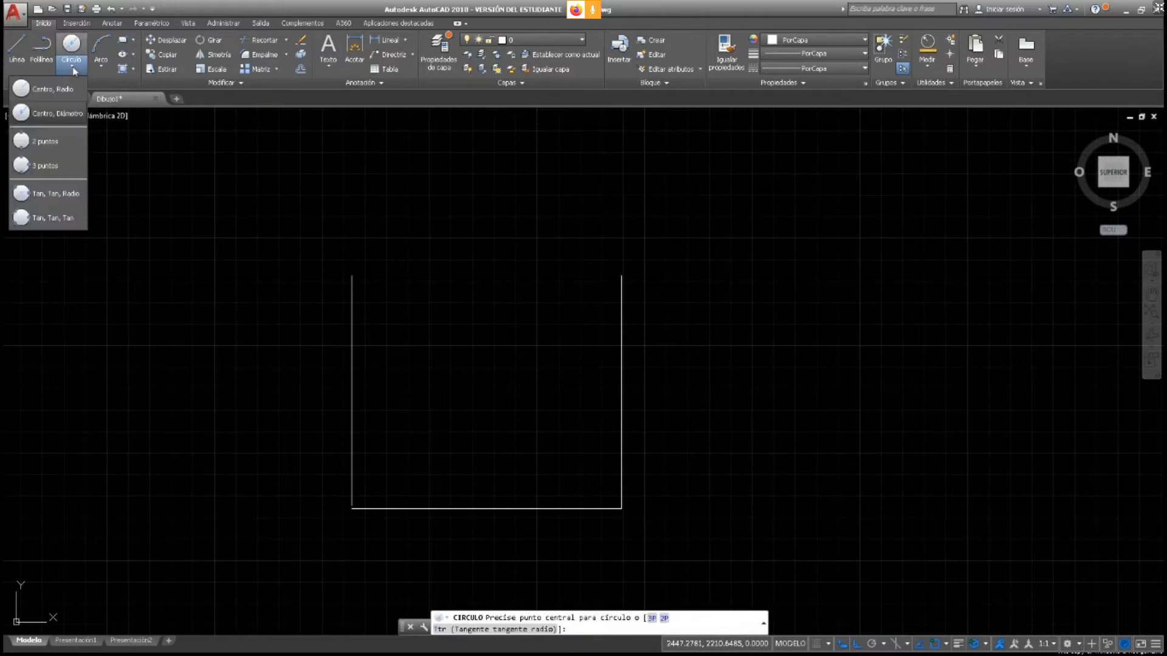
click(54, 112)
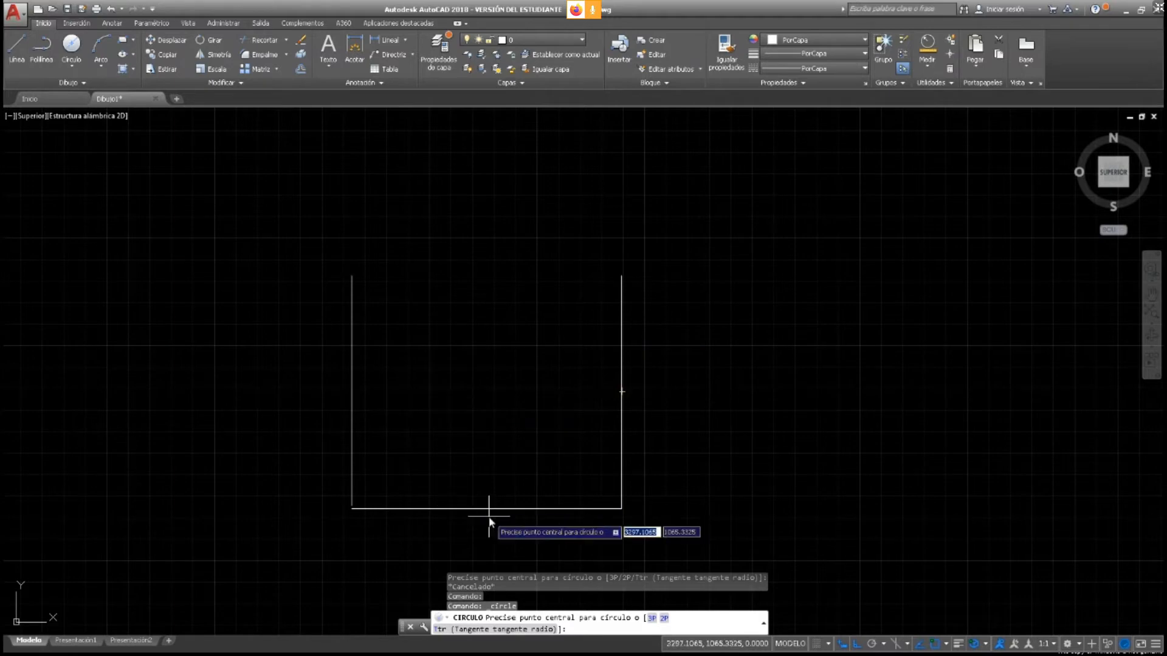
key(Escape)
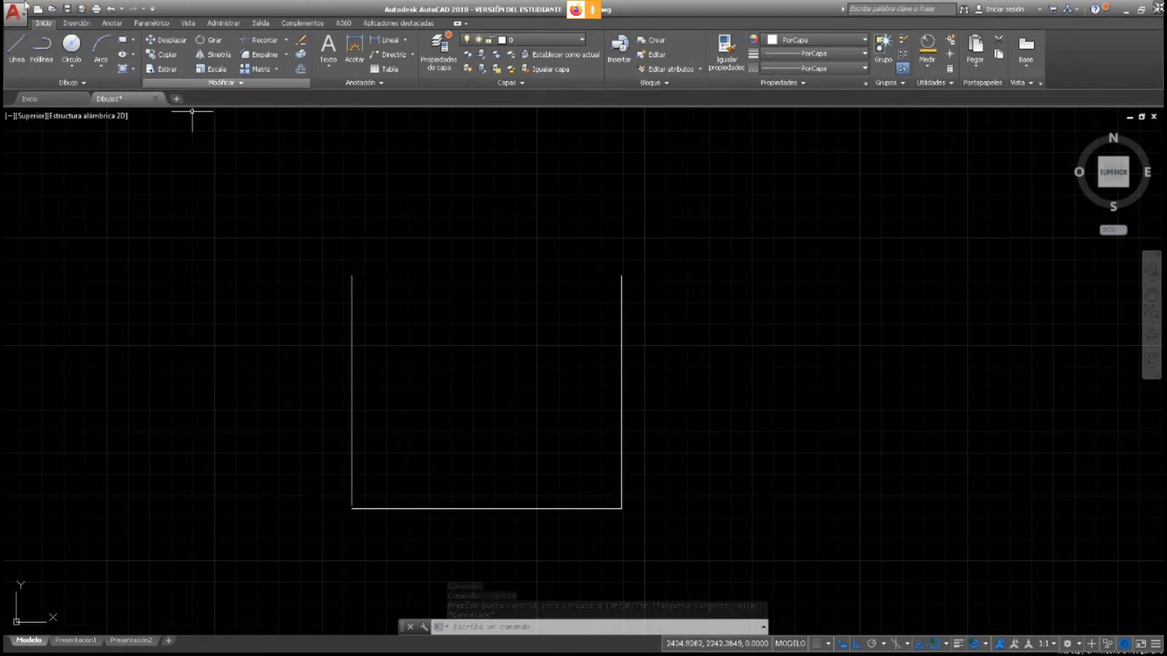
Draw a two-point circle whose diameter spans the upper endpoints of the two vertical lines
click(64, 69)
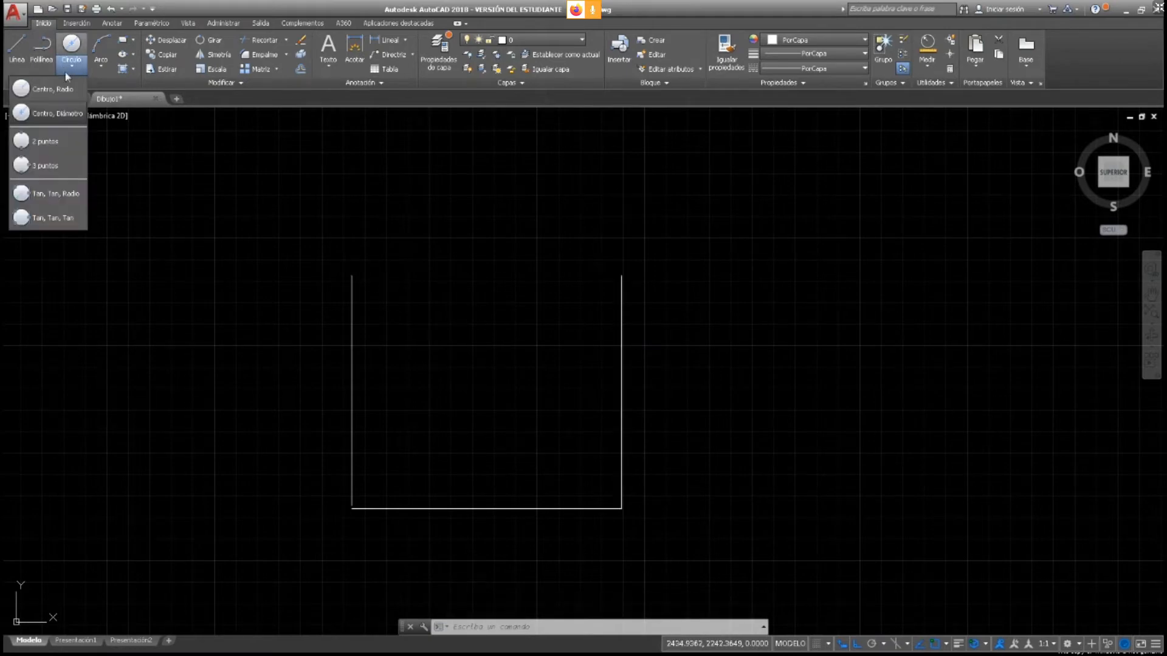
click(37, 143)
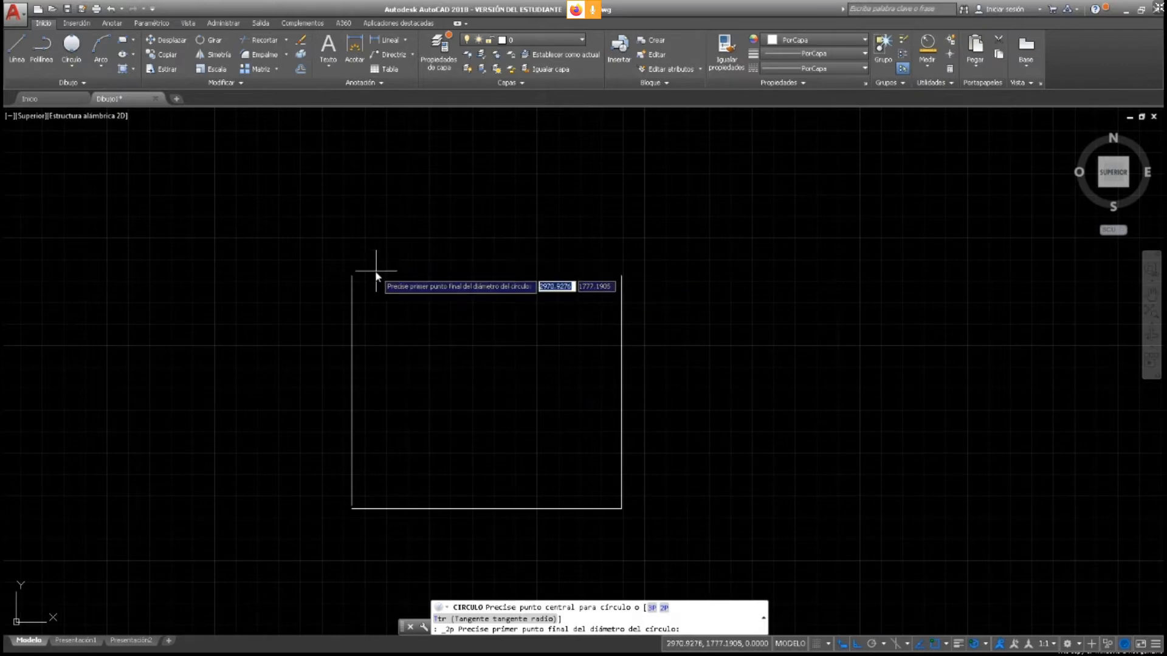
click(352, 276)
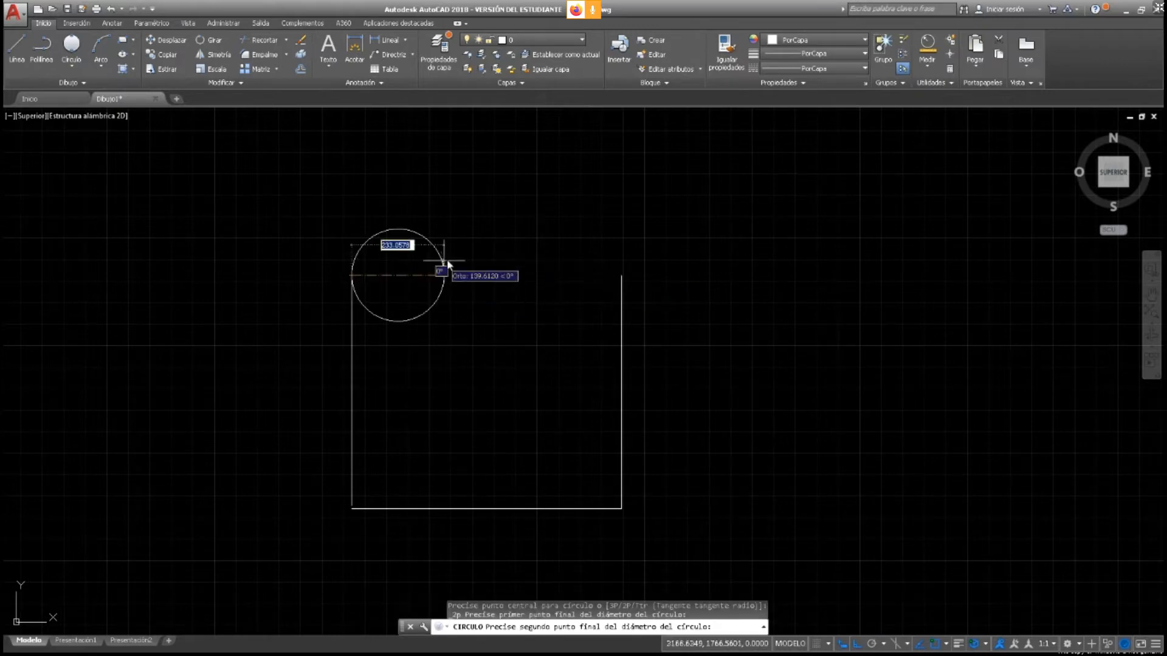
click(622, 277)
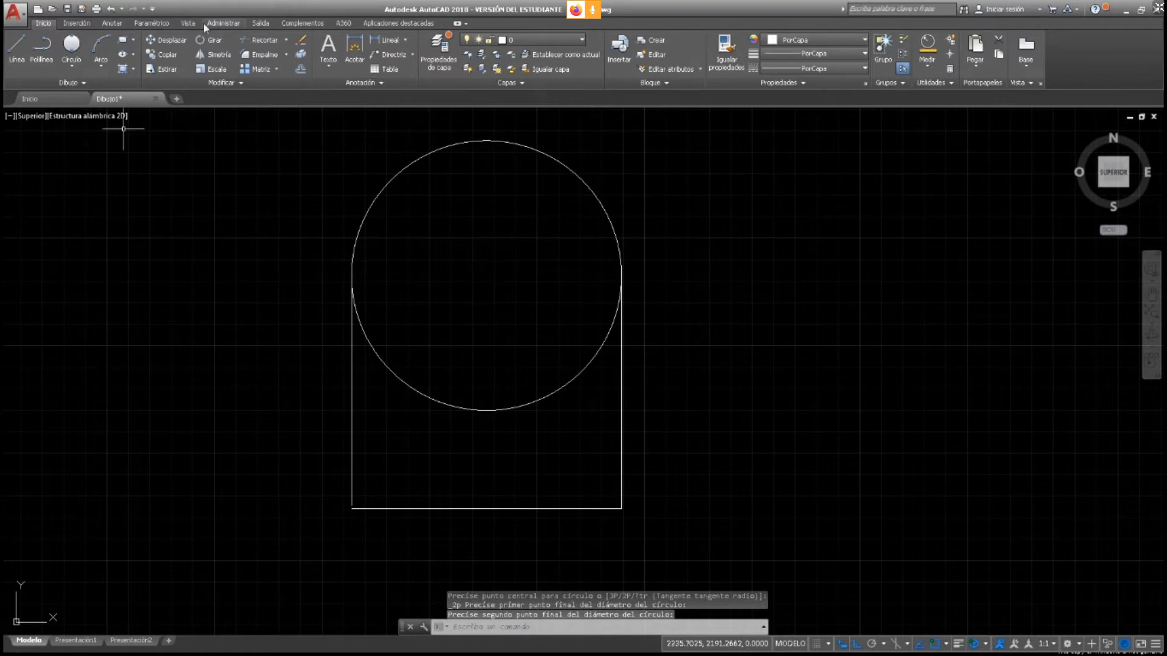
click(17, 46)
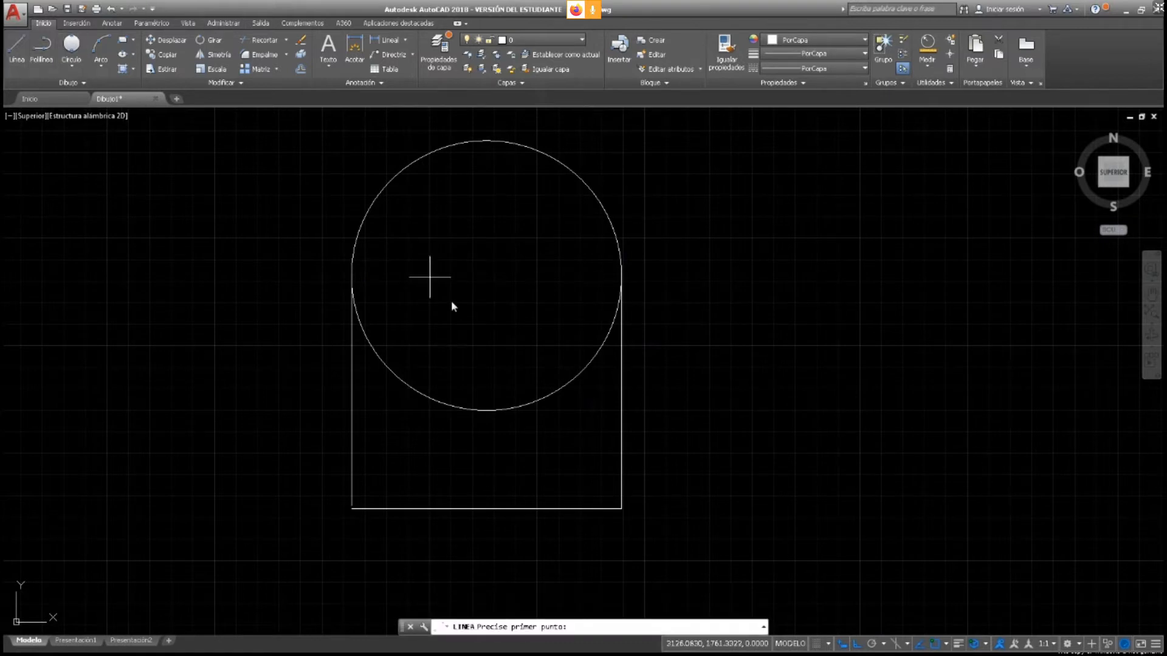
click(351, 275)
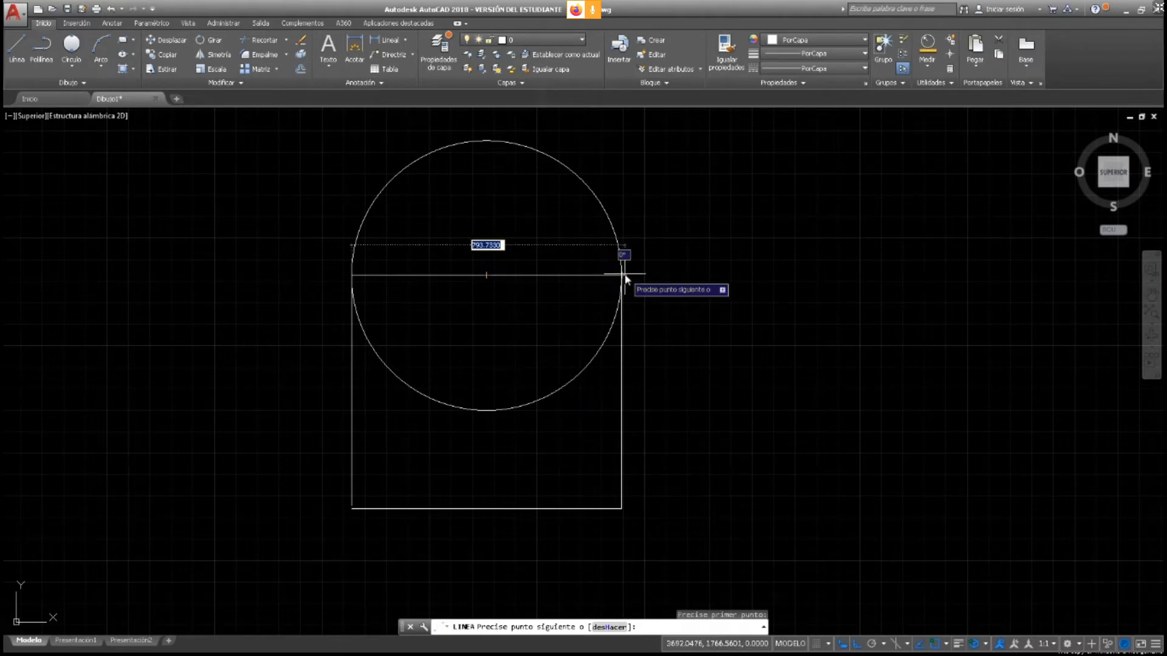
key(Escape)
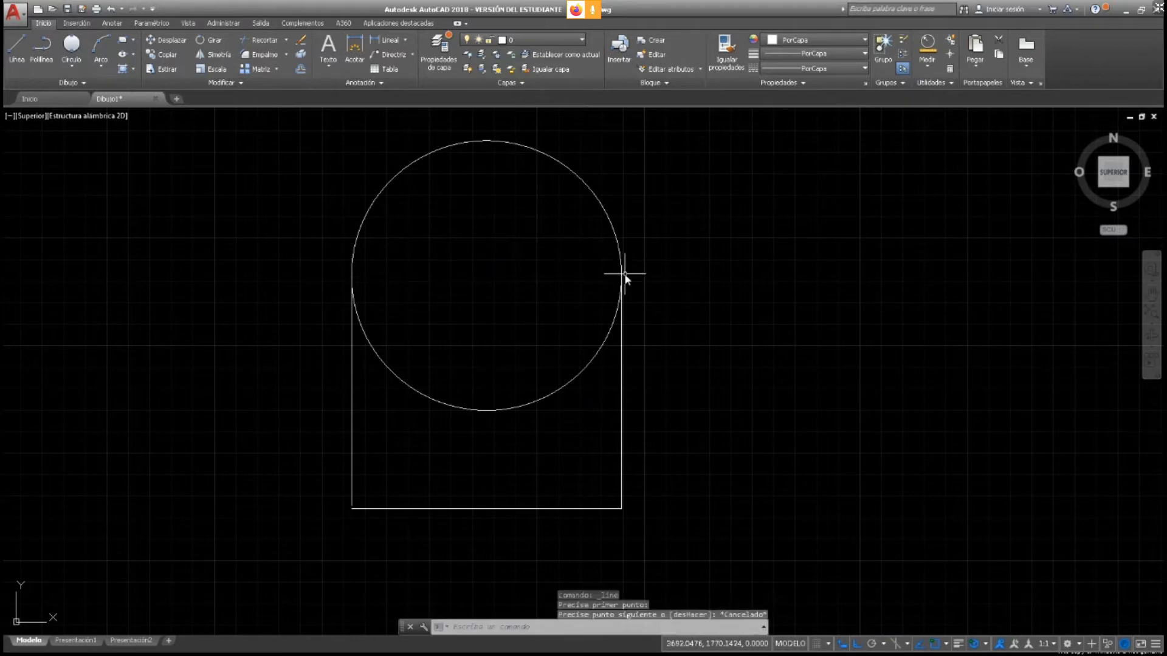
Delete the two-point circle above the open rectangle
click(615, 234)
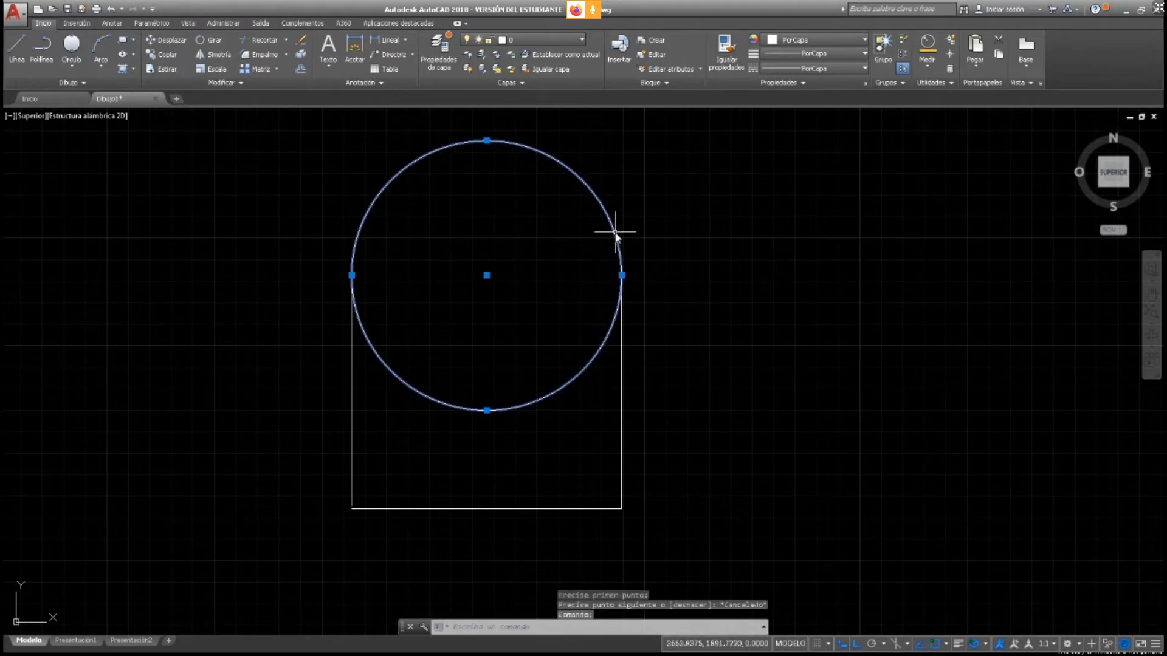
key(Delete)
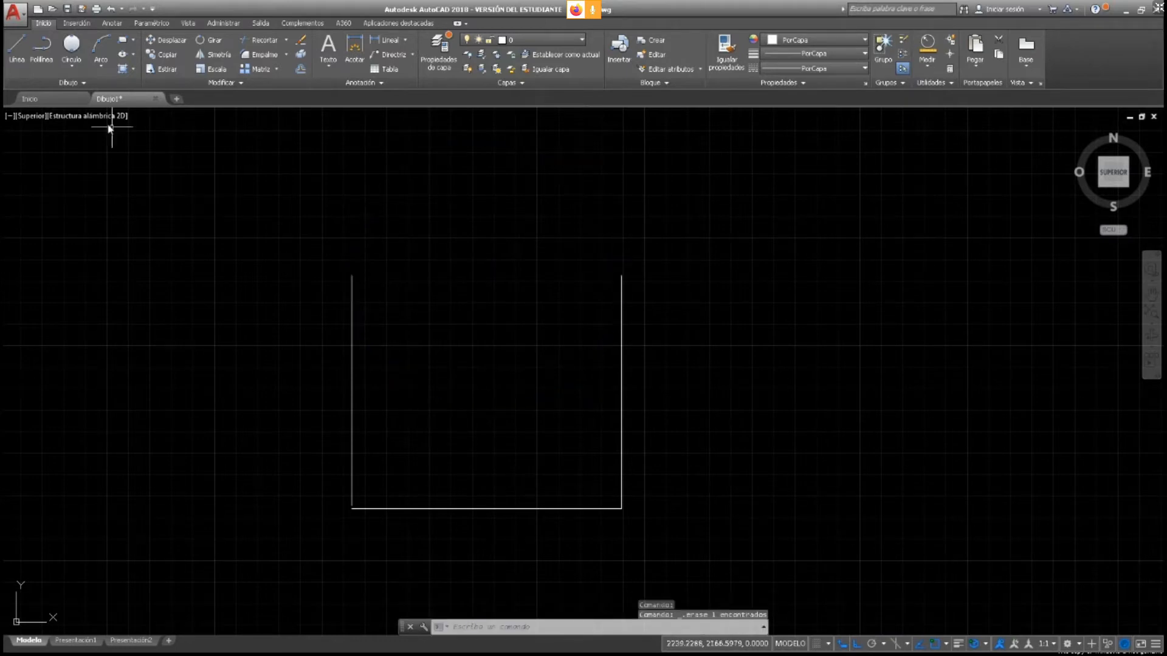
click(68, 47)
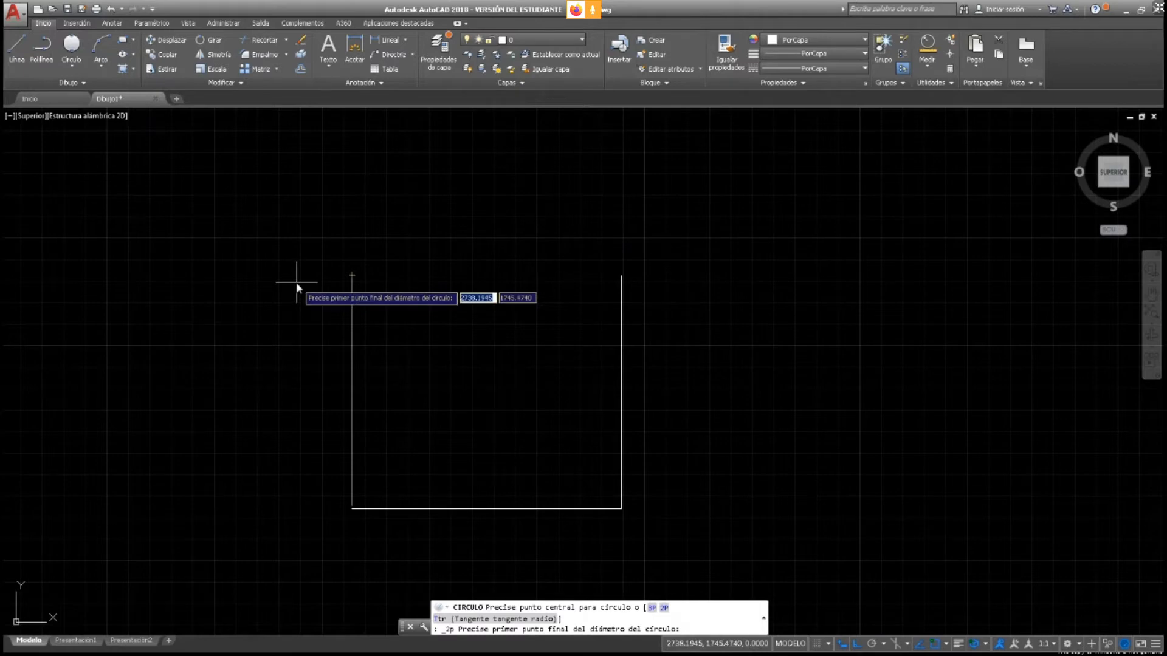
key(Escape)
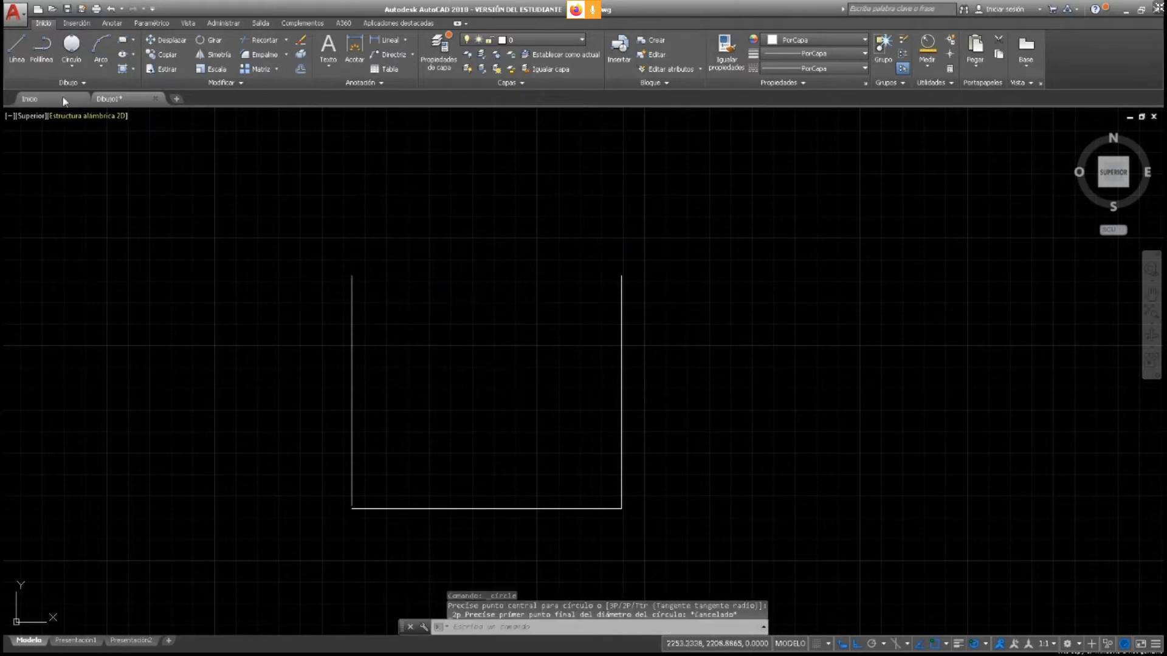
Draw a vertical line from the midpoint of the horizontal base line up to the height of the side lines' upper ends
click(13, 54)
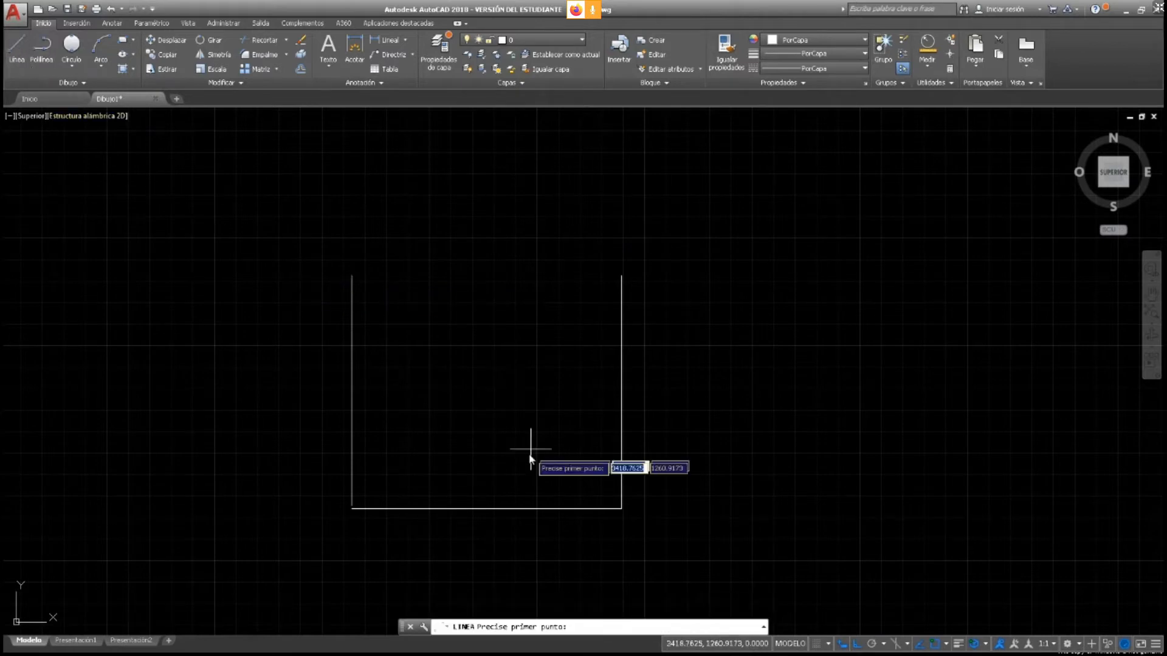
click(486, 508)
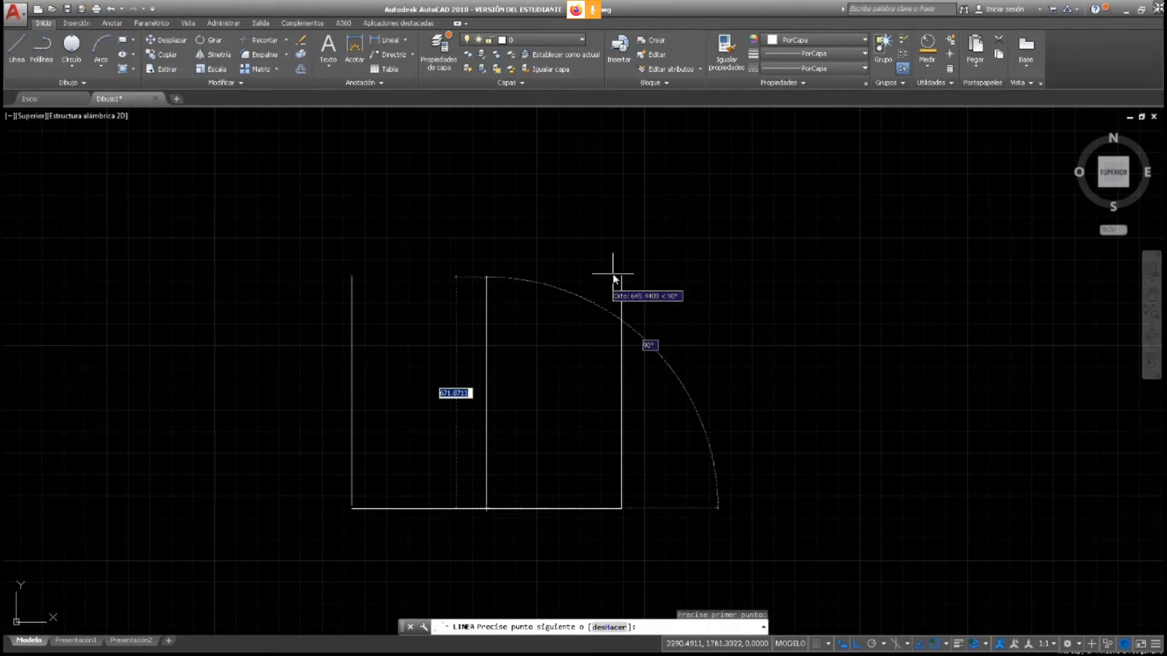
click(487, 275)
key(Escape)
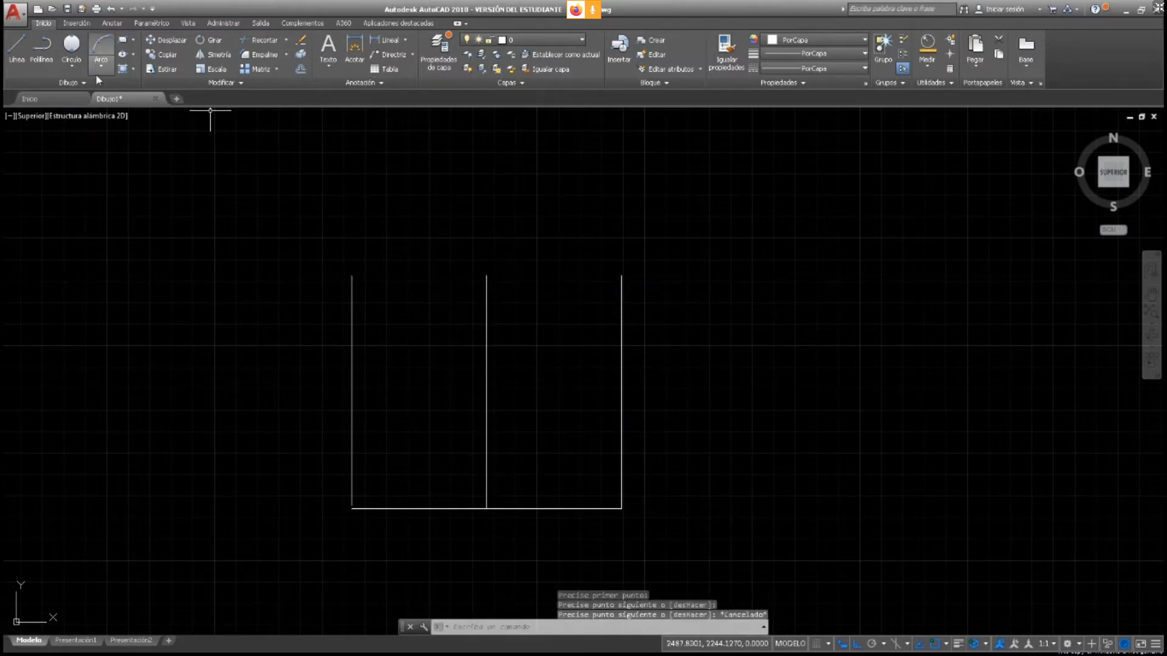
Draw a center-radius circle centered on the middle line's upper end and reaching the upper end of the right vertical line
click(71, 68)
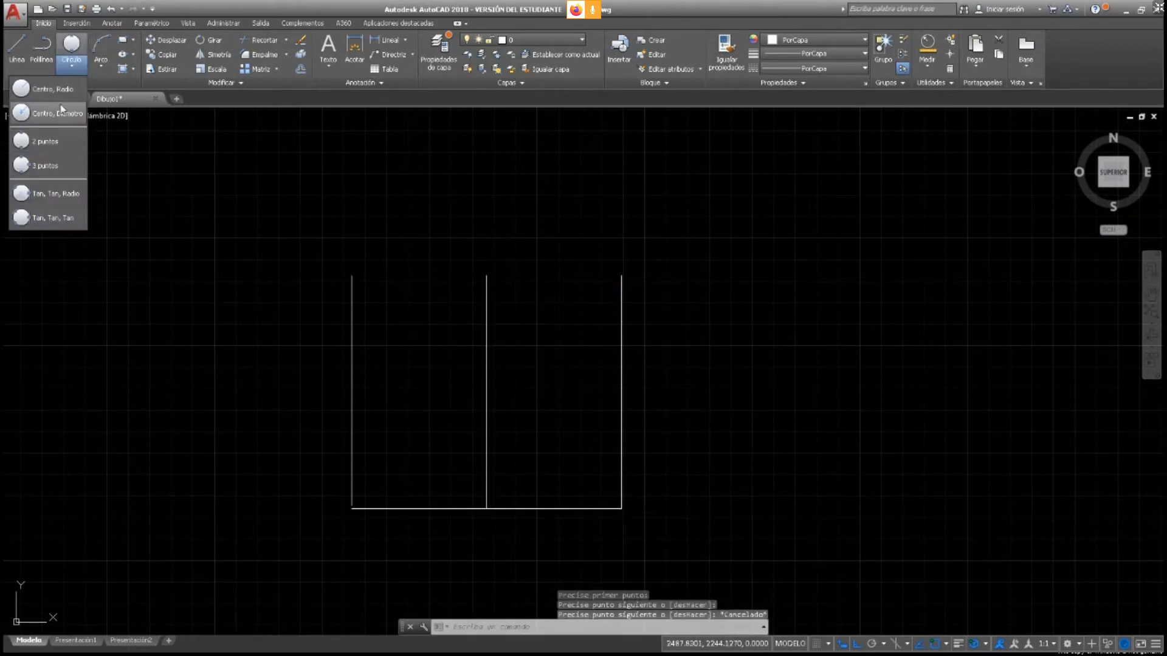
click(60, 89)
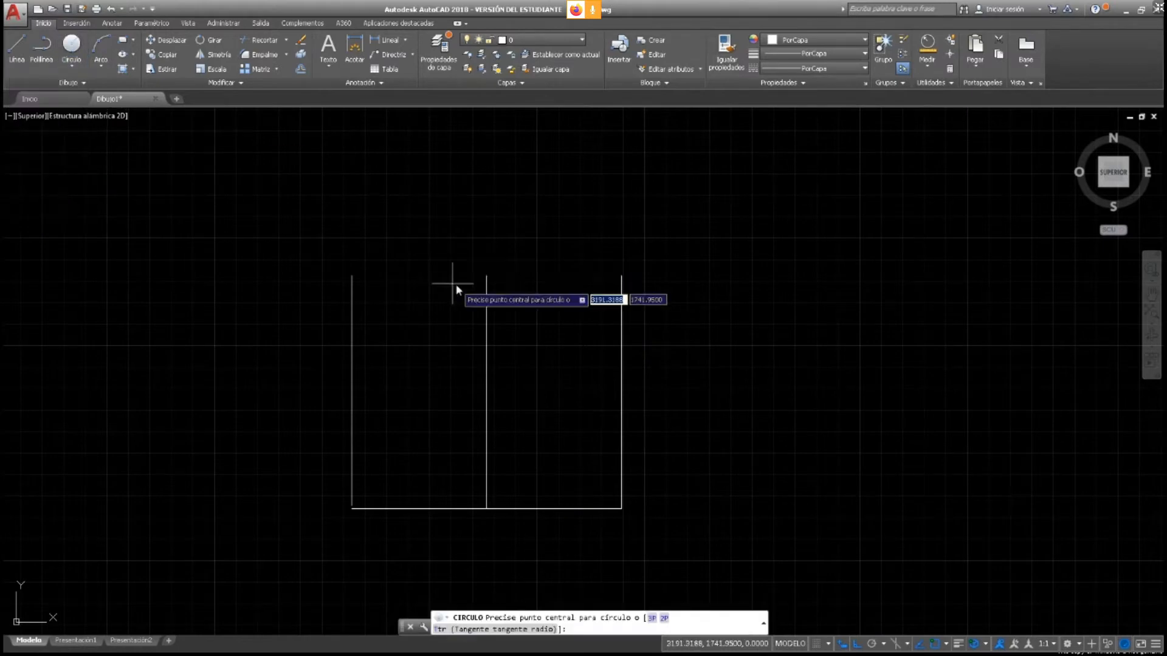
click(486, 275)
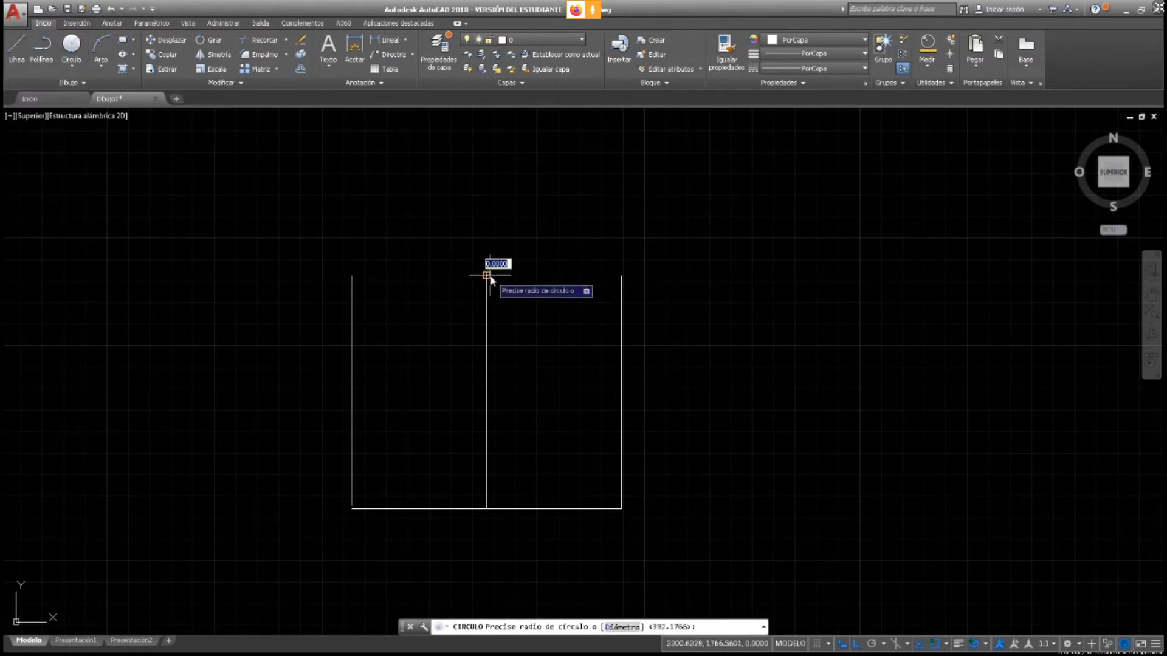
click(622, 275)
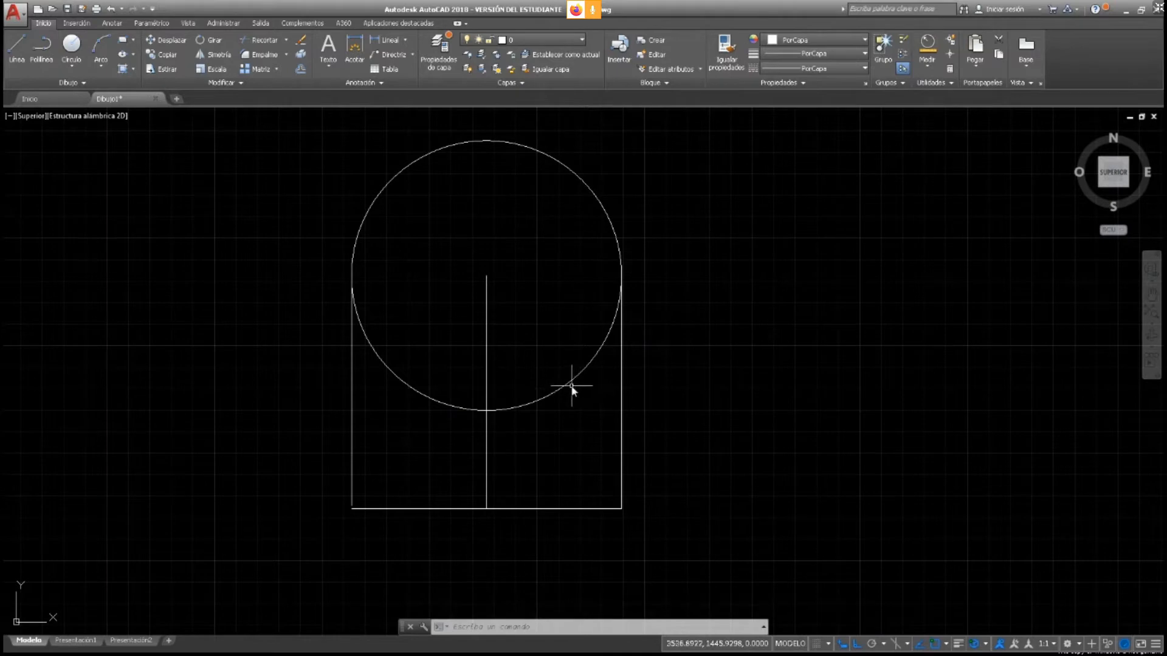
Select the circle to examine its center, clear the selection, and delete the vertical middle line
click(550, 392)
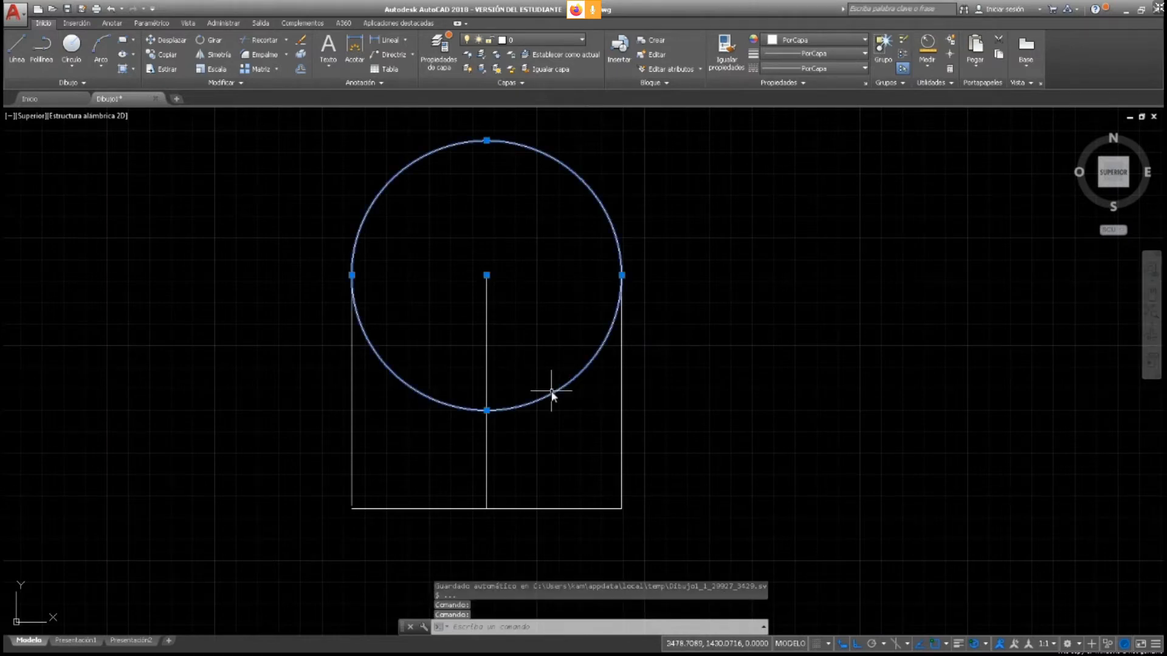
key(Escape)
click(487, 346)
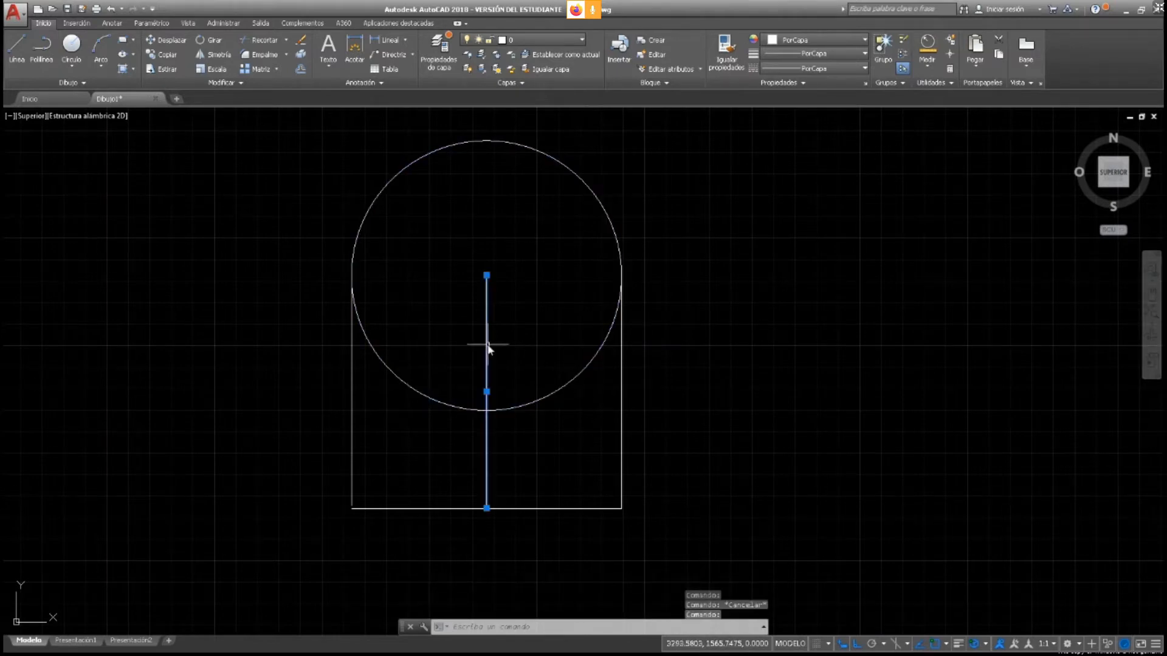
key(Delete)
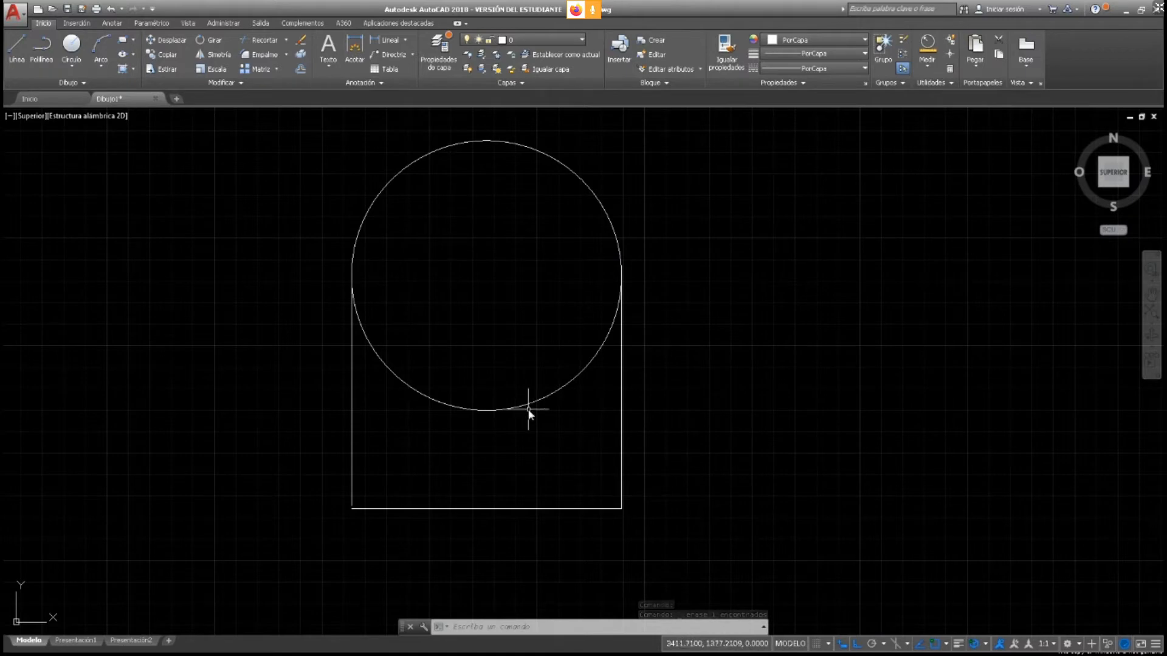
Delete the circle drawn over the open rectangle
click(528, 409)
key(Escape)
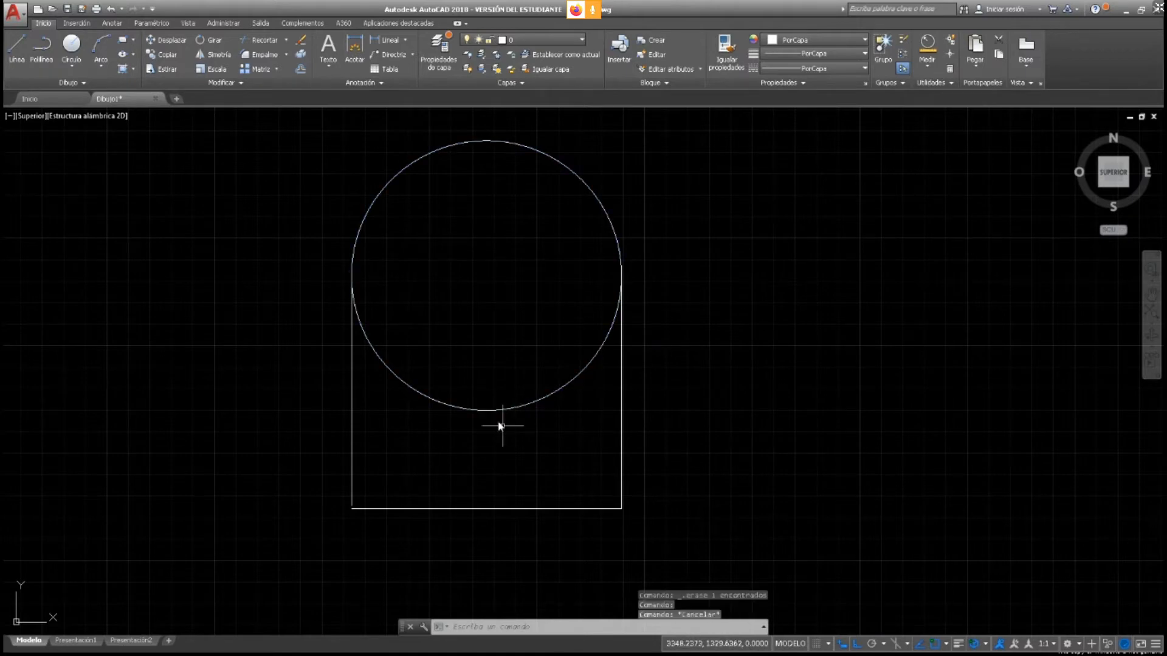
click(453, 406)
key(Escape)
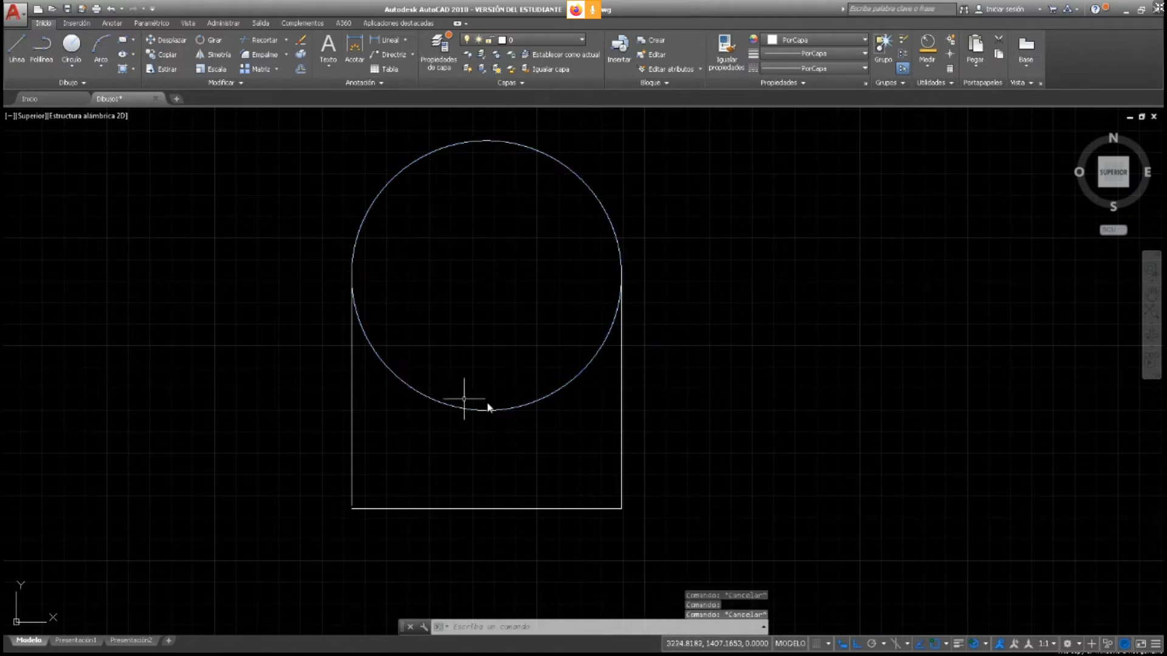
click(368, 341)
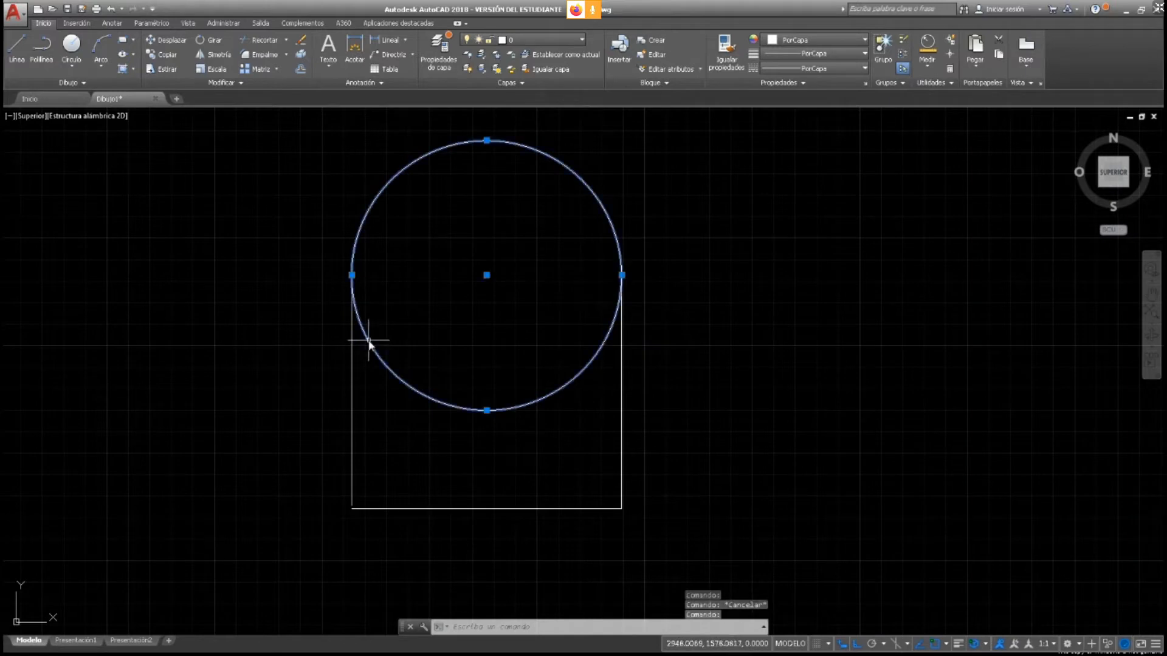
key(Delete)
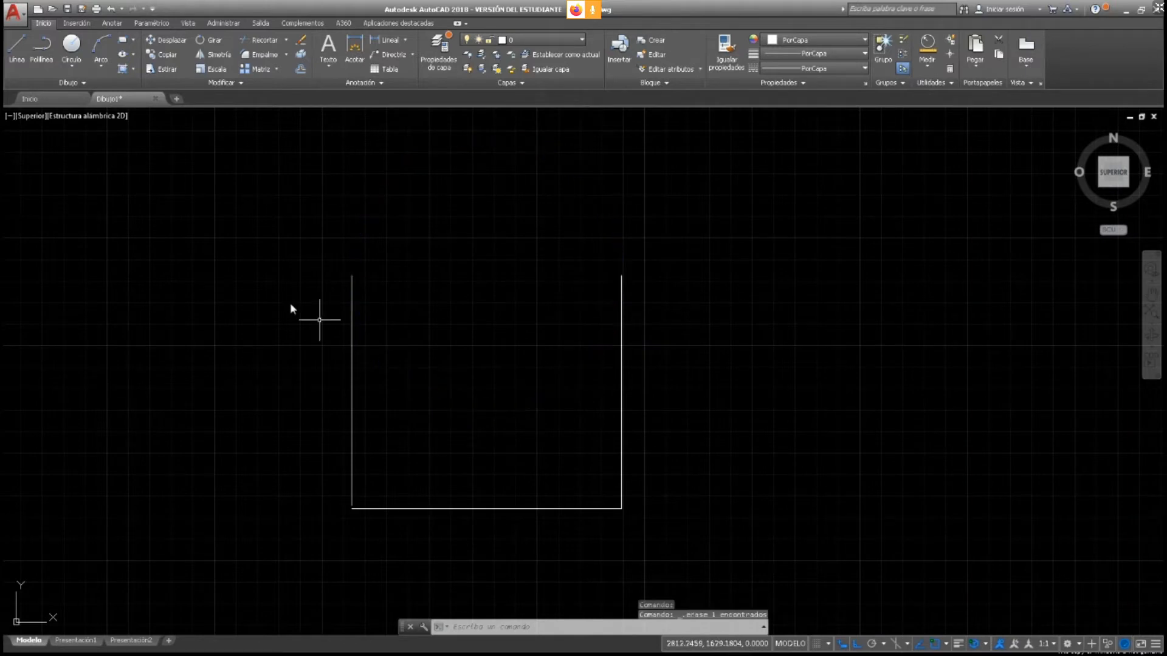
click(82, 67)
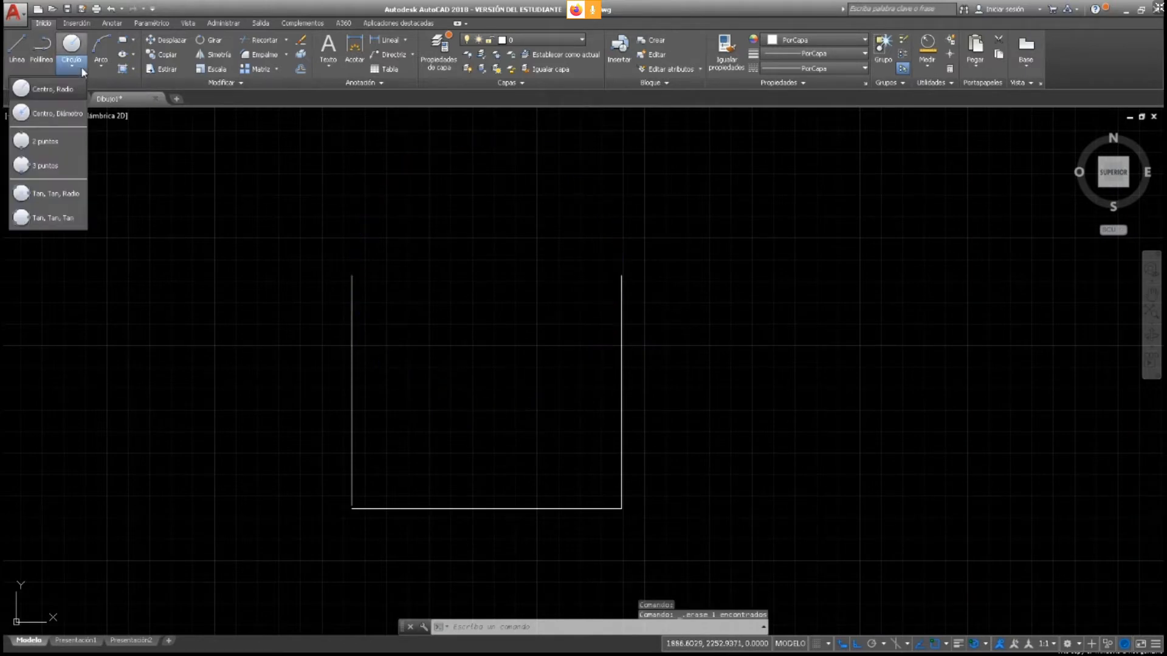
click(38, 193)
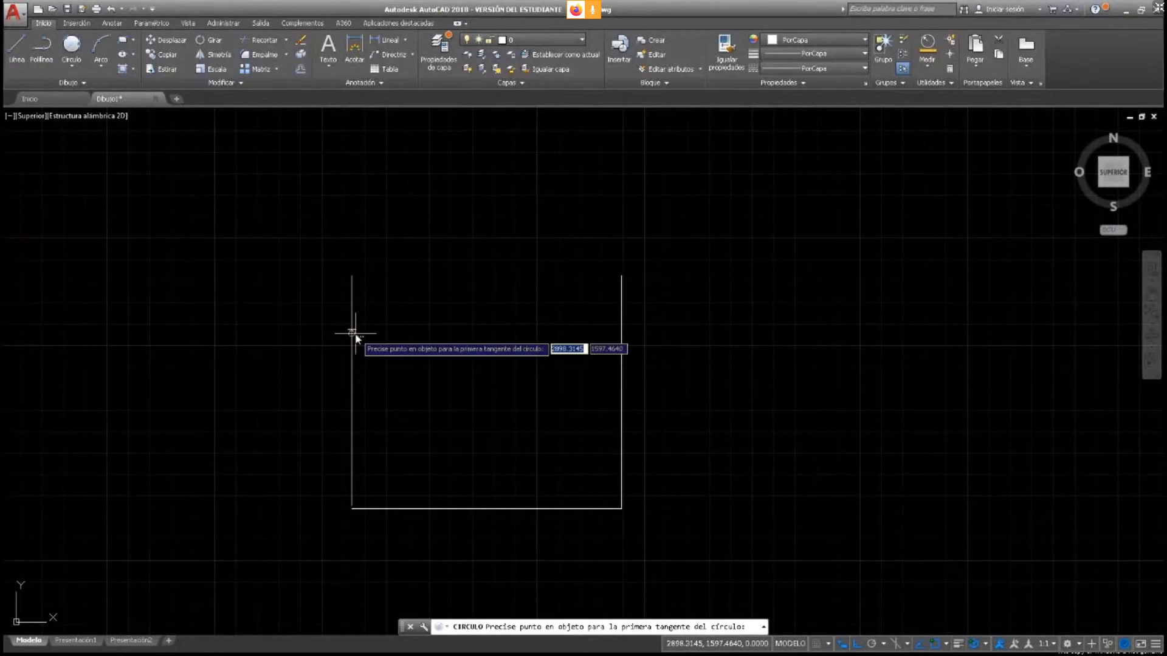
key(Escape)
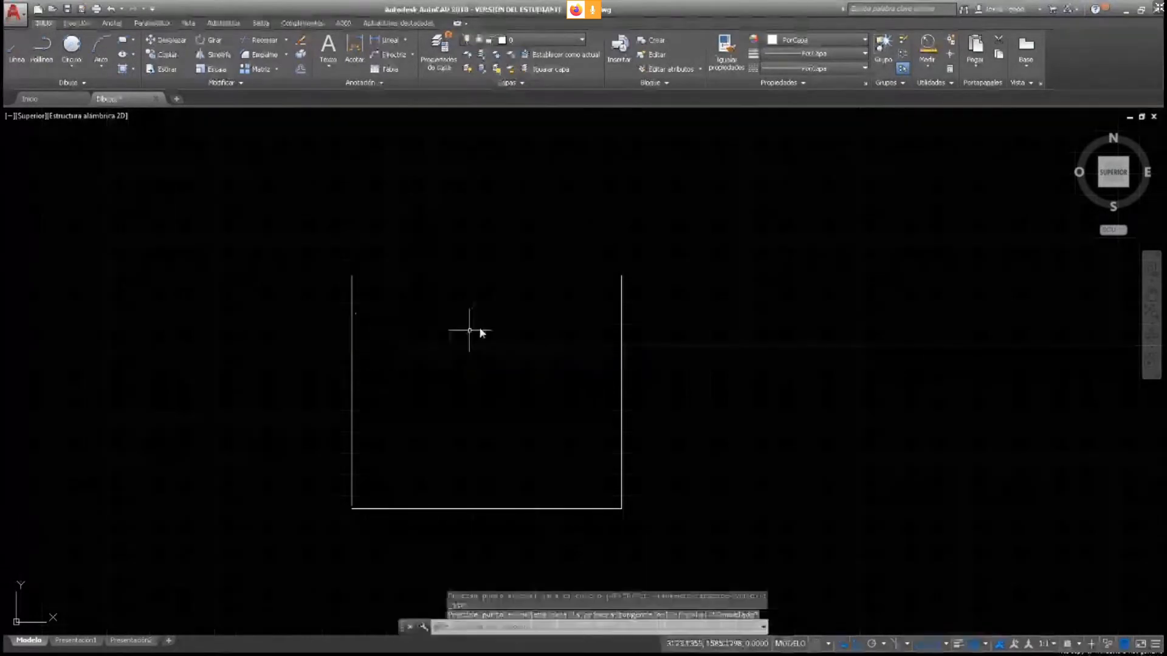
Draw a center-radius circle with a radius of about 277 in the empty area beside the open rectangle
click(70, 67)
click(61, 83)
middle_drag(706, 286, 478, 243)
click(478, 243)
click(554, 303)
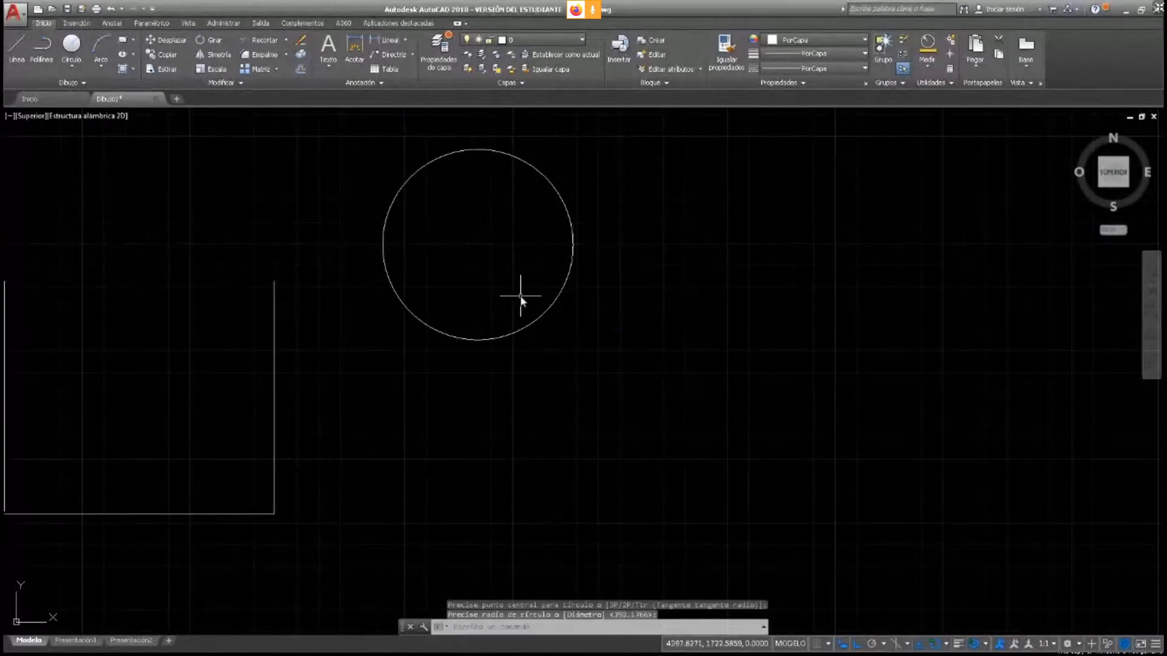
key(Escape)
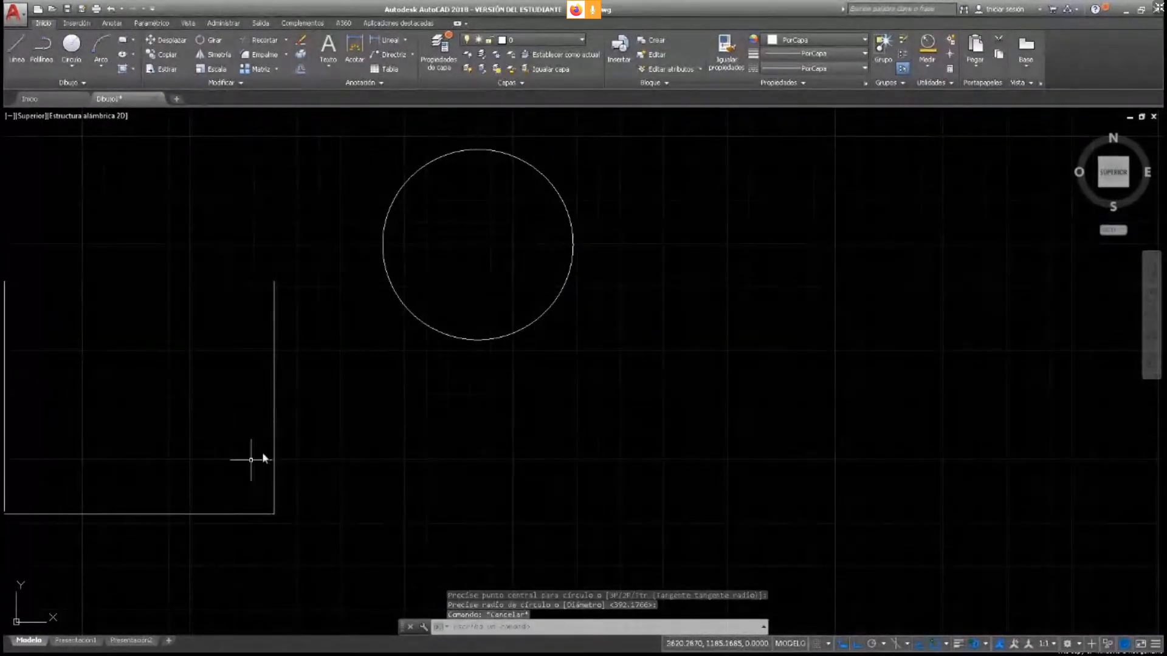
Review the object snap modes, including Tangente, with the shared drawing in full-screen view
key(Escape)
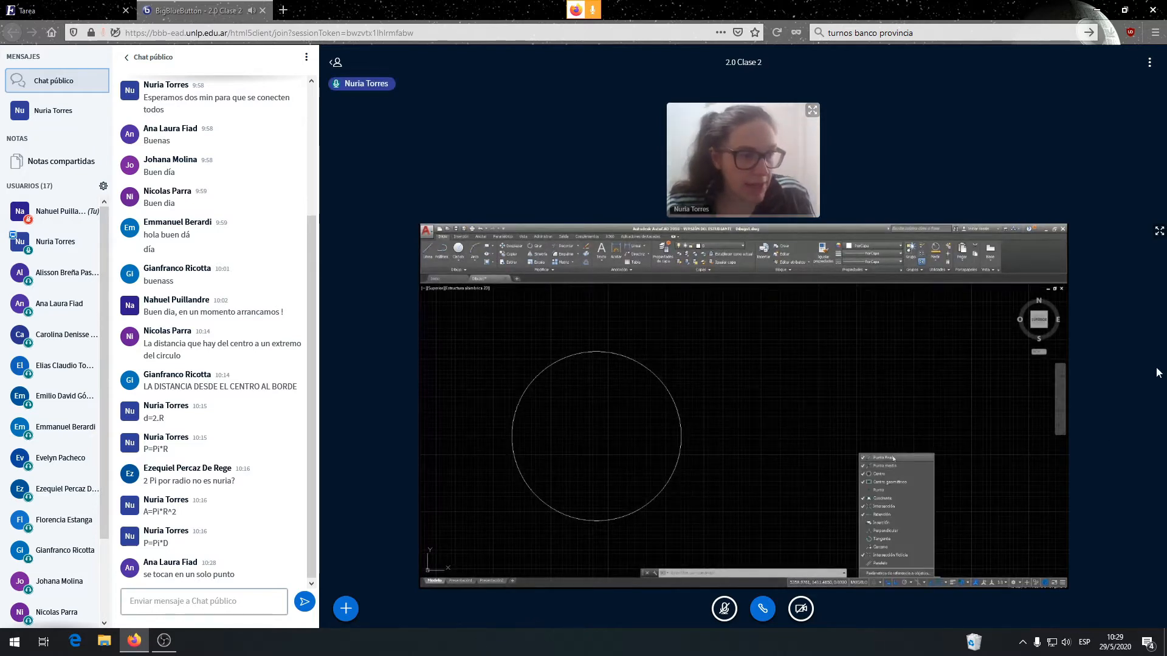
click(1159, 231)
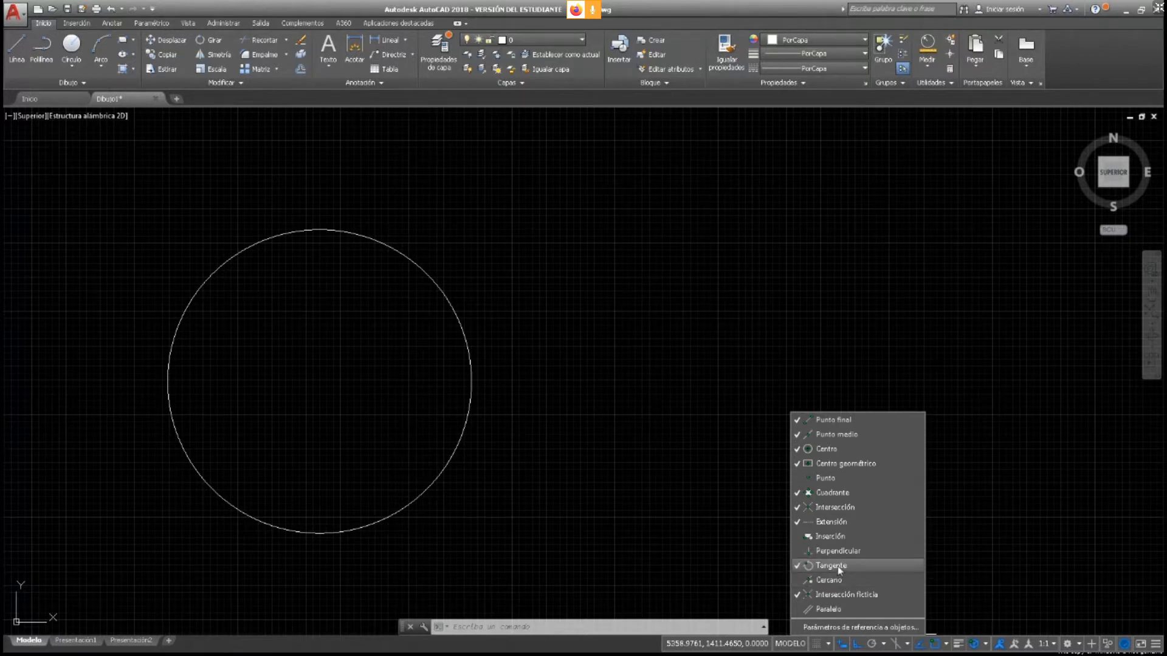
click(728, 362)
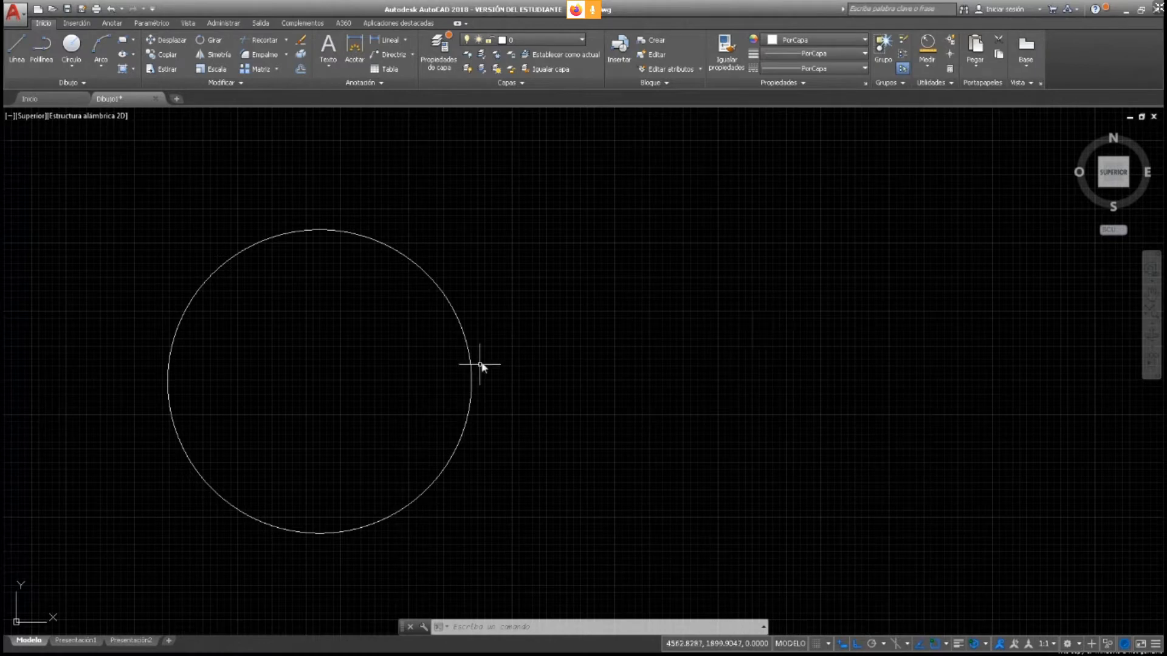
click(67, 49)
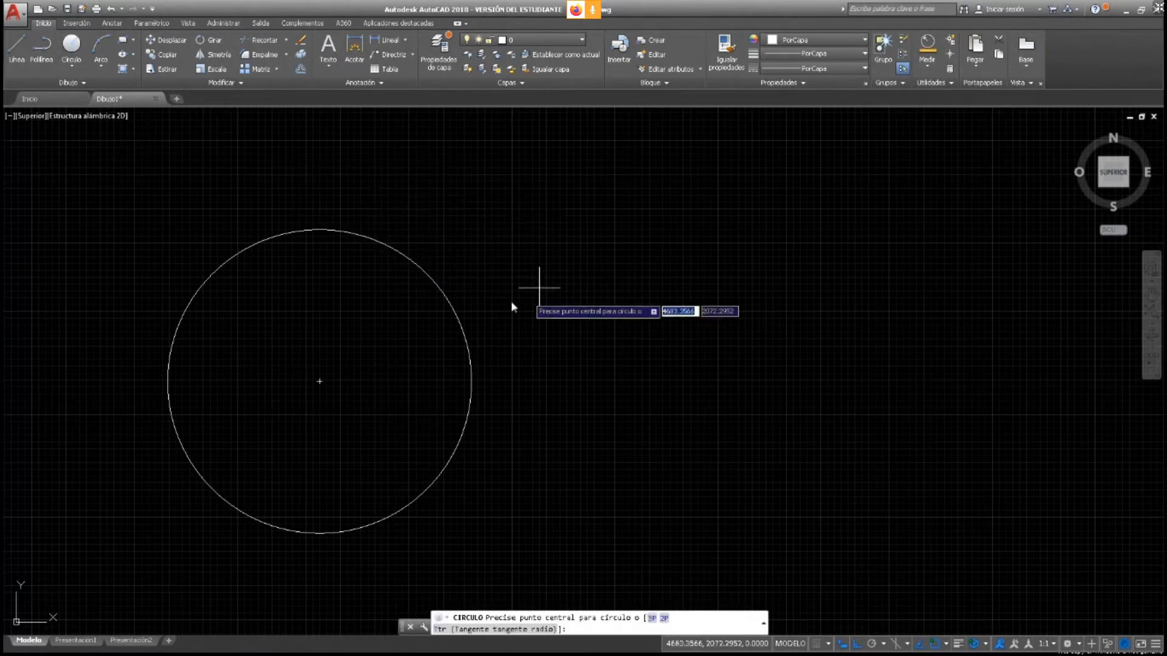
click(645, 297)
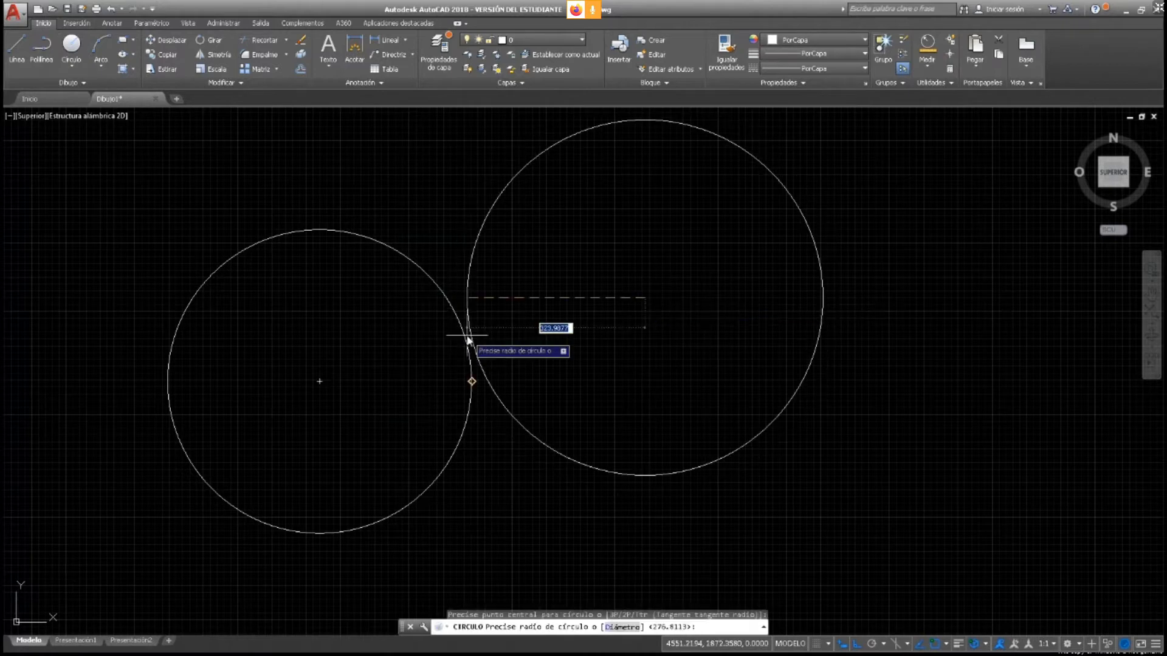
key(Escape)
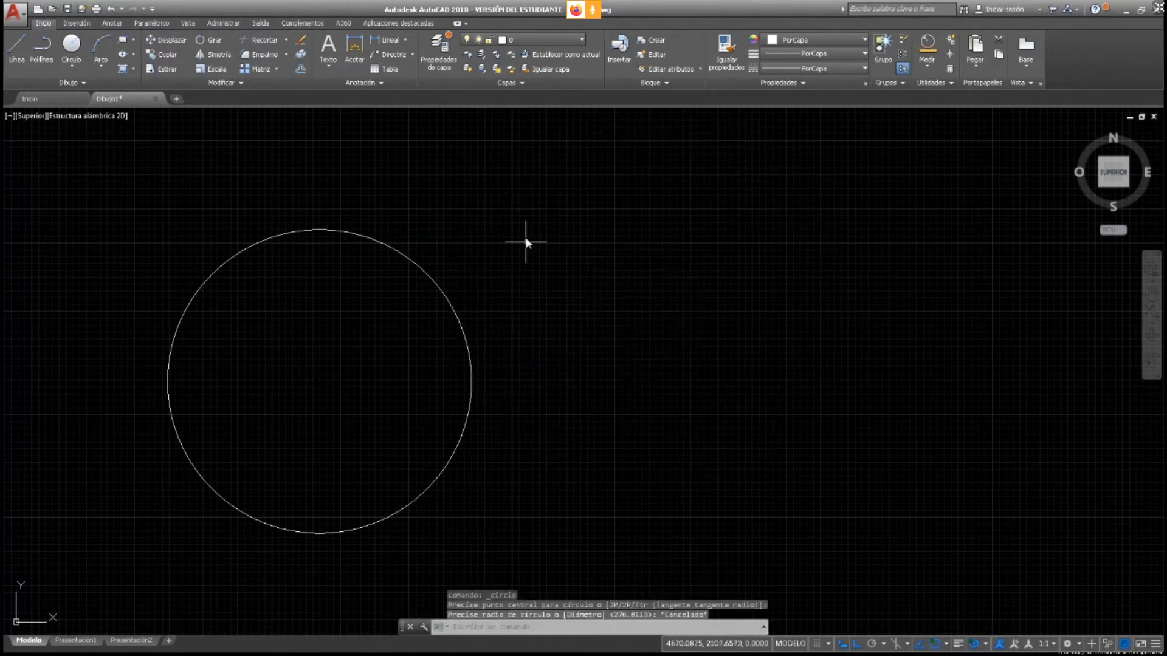
Start a center-radius circle above the existing one and turn off the Punto final, Centro geométrico, Cuadrante, Intersección and Extensión object snaps
click(63, 49)
click(495, 166)
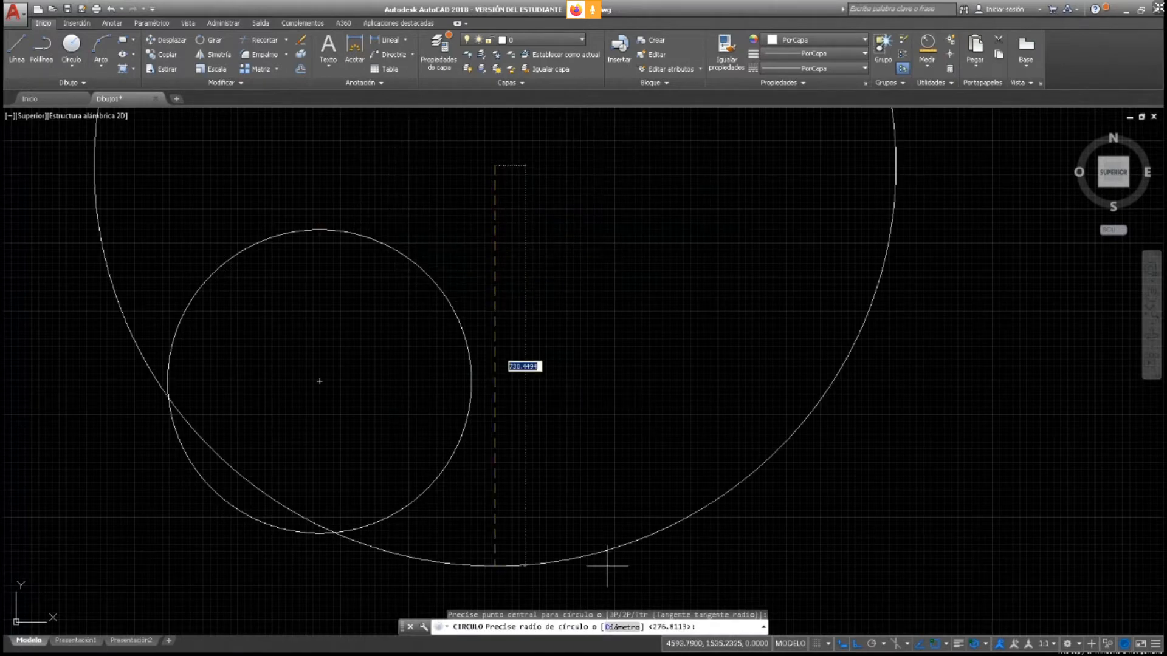
click(945, 646)
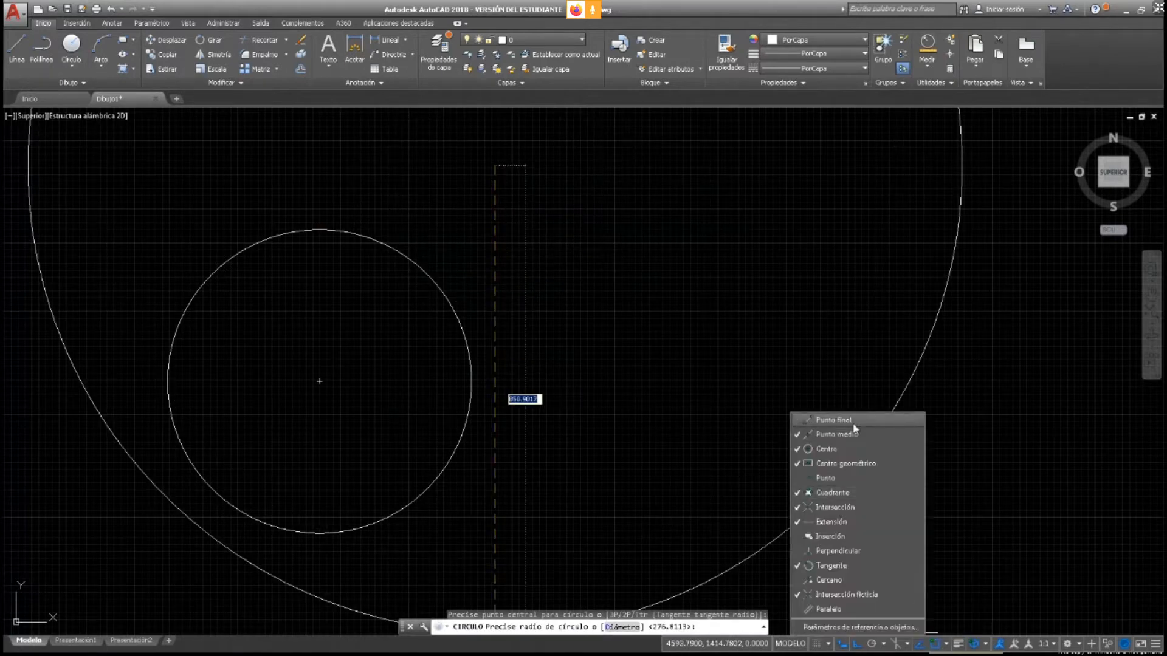
click(862, 468)
click(862, 492)
click(862, 506)
click(863, 522)
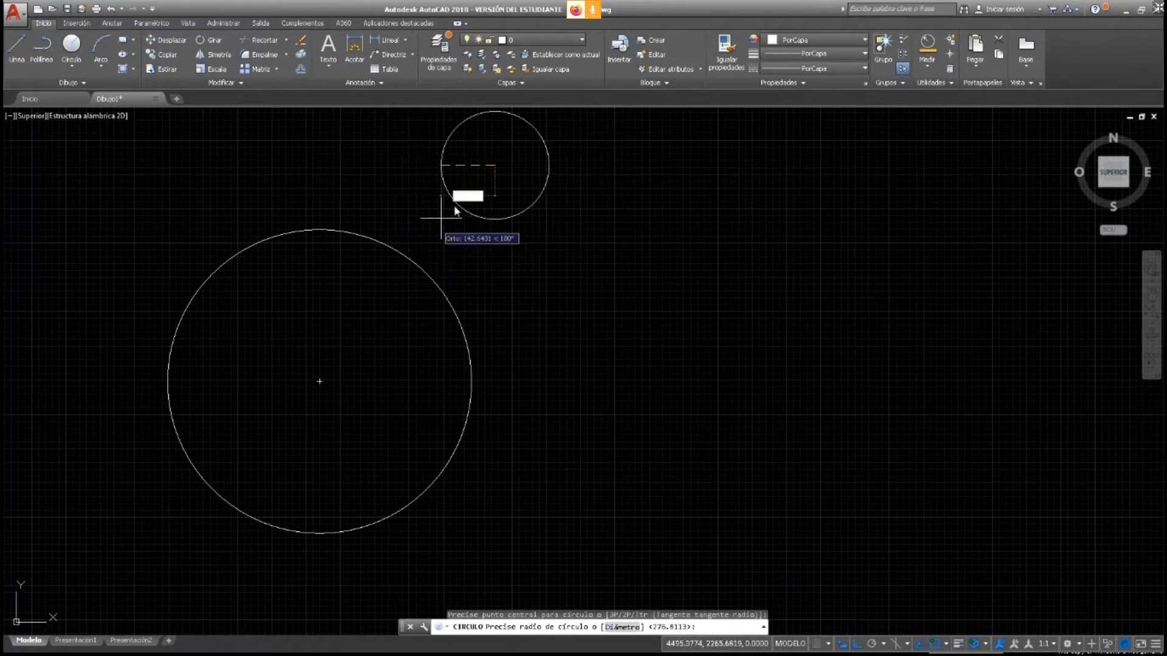
Turn off ortho mode and finish the circle with a radius of about 230, reaching the first circle's upper-right edge
click(858, 643)
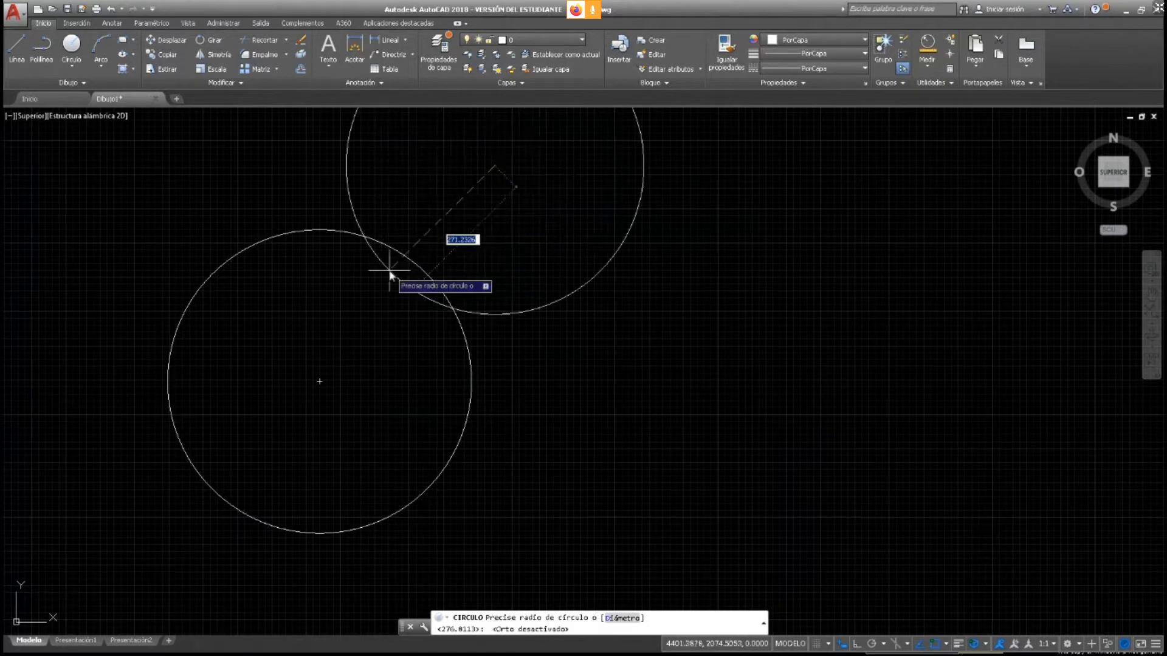
click(418, 264)
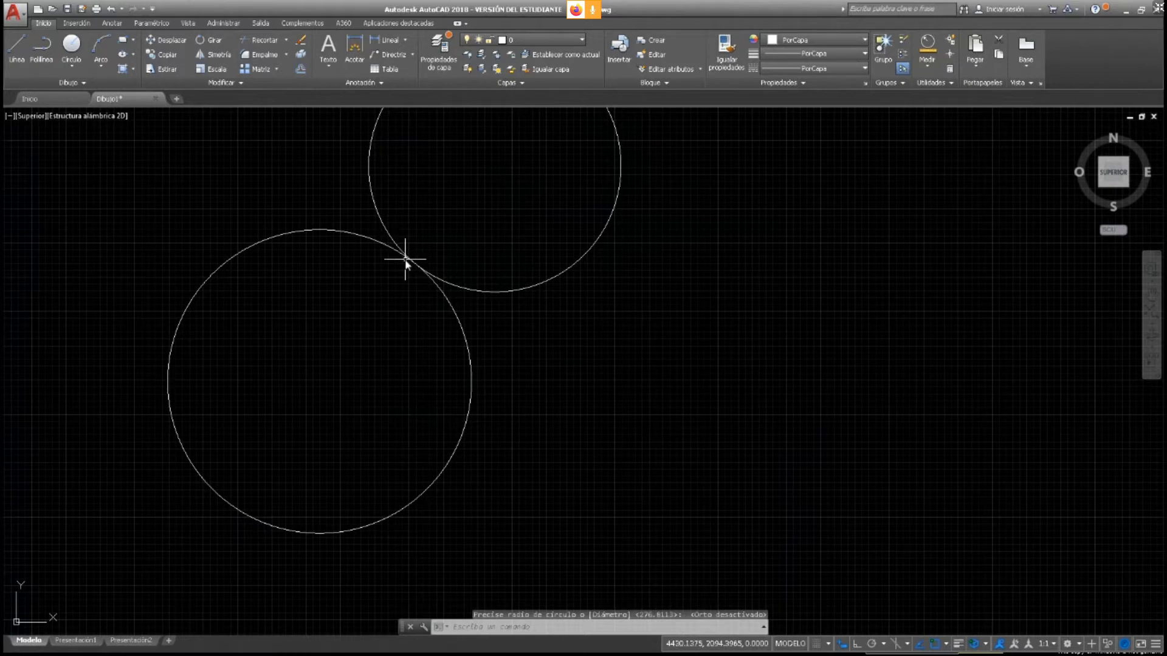
Select the second circle and closely examine where it meets the first circle to judge whether they are tangent
scroll(405, 259, up, 6)
click(545, 279)
scroll(596, 320, up, 7)
middle_drag(373, 263, 566, 483)
scroll(416, 289, down, 6)
middle_drag(377, 279, 554, 442)
scroll(554, 442, up, 6)
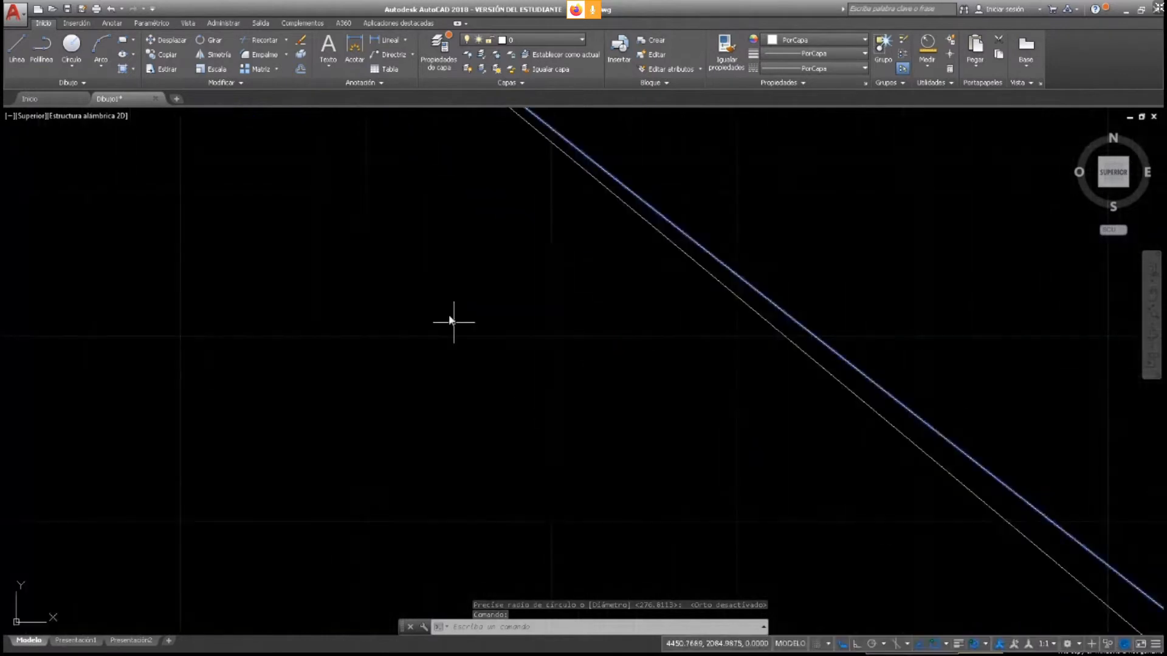
middle_drag(424, 253, 578, 521)
mouse_move(286, 187)
middle_down()
mouse_move(467, 384)
mouse_move(562, 530)
middle_up()
middle_drag(239, 226, 452, 408)
scroll(453, 408, down, 2)
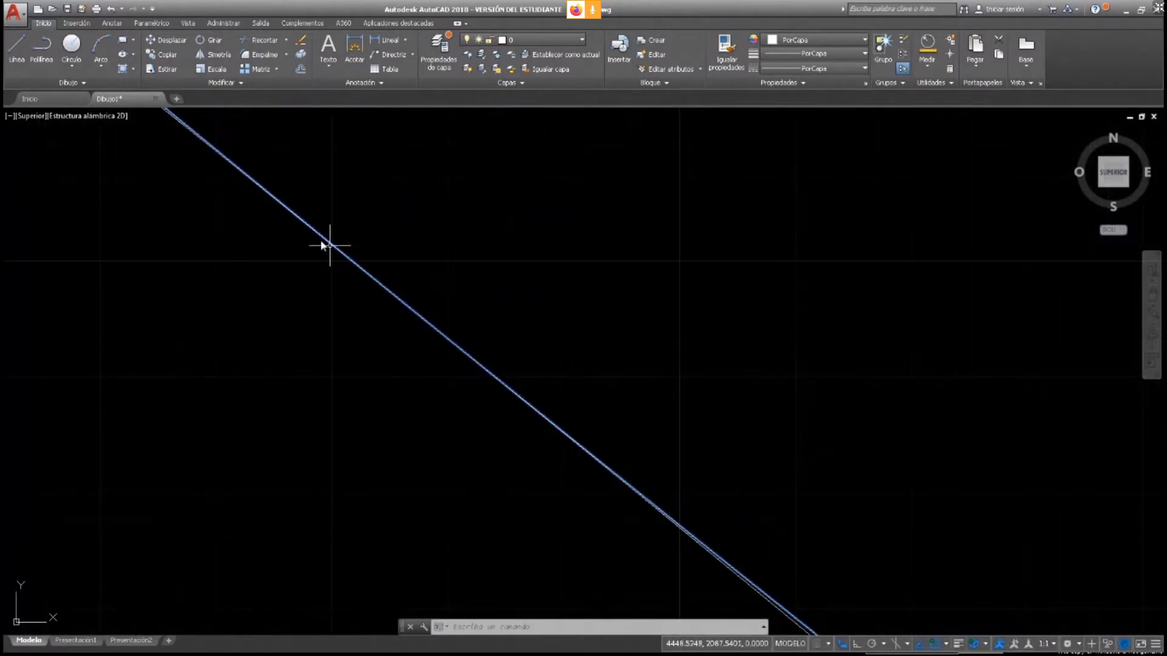
scroll(392, 372, up, 2)
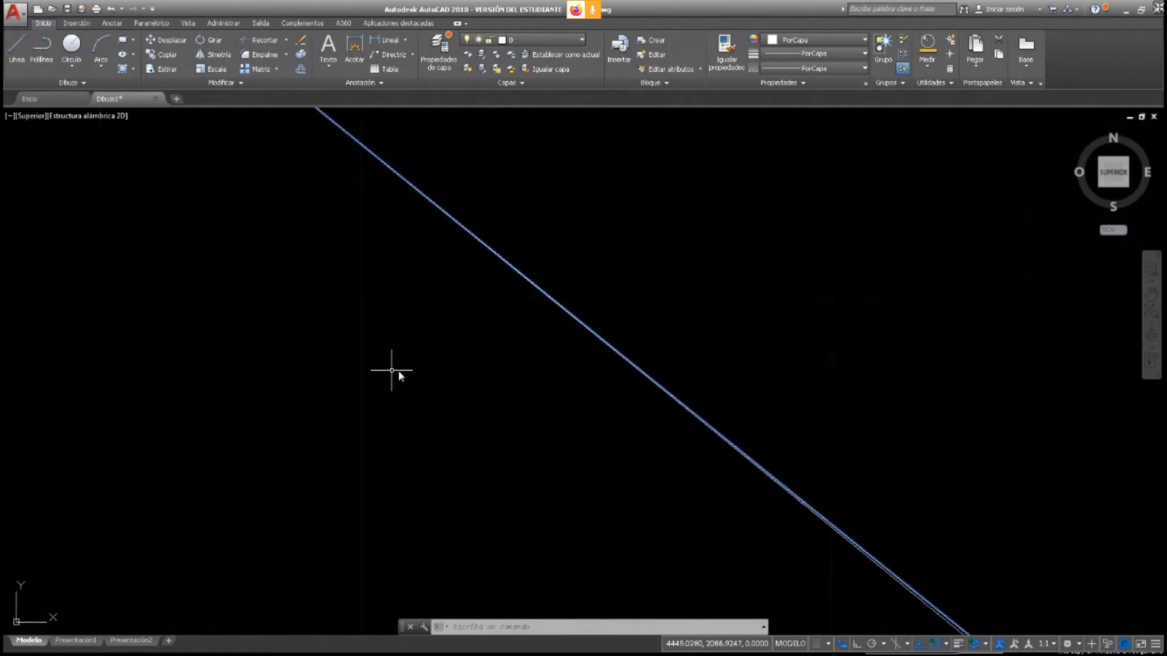
scroll(435, 258, down, 5)
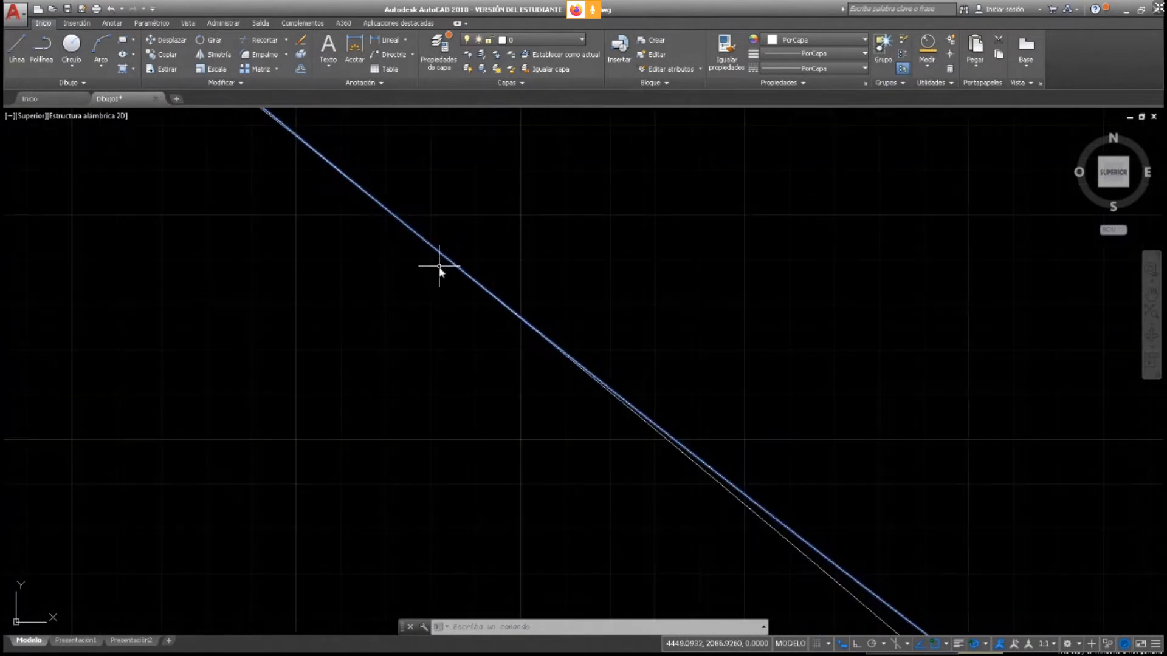
scroll(428, 294, down, 4)
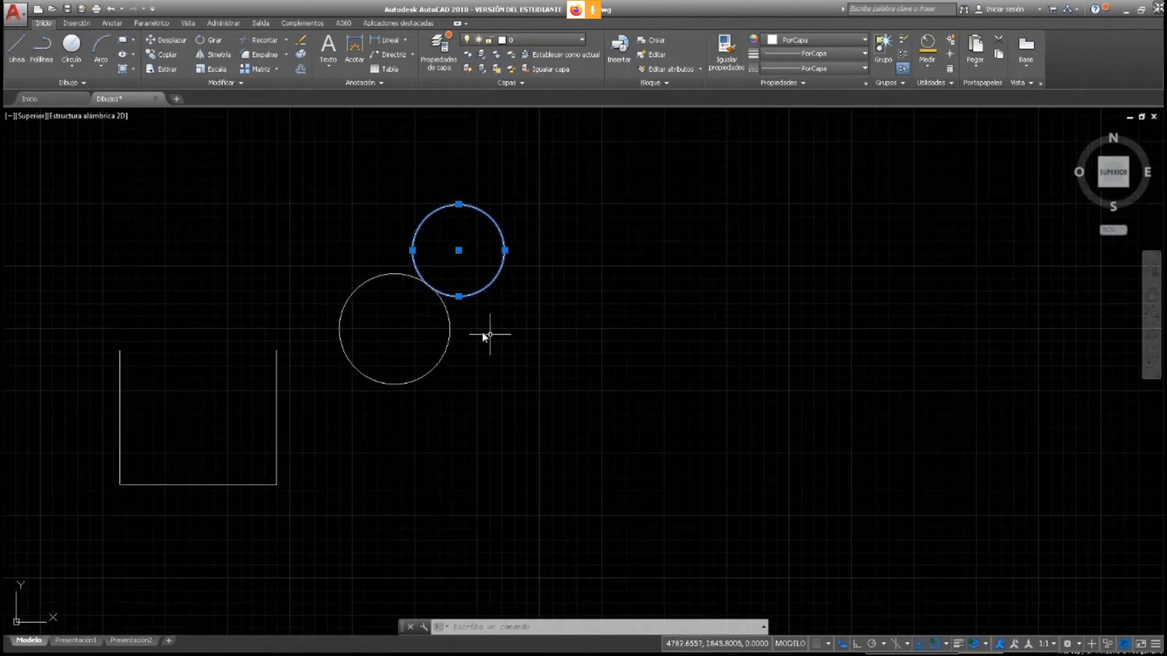
Enlarge the selected circle by stretching its lower quadrant point past the far edge of the other circle
click(458, 297)
scroll(367, 352, up, 2)
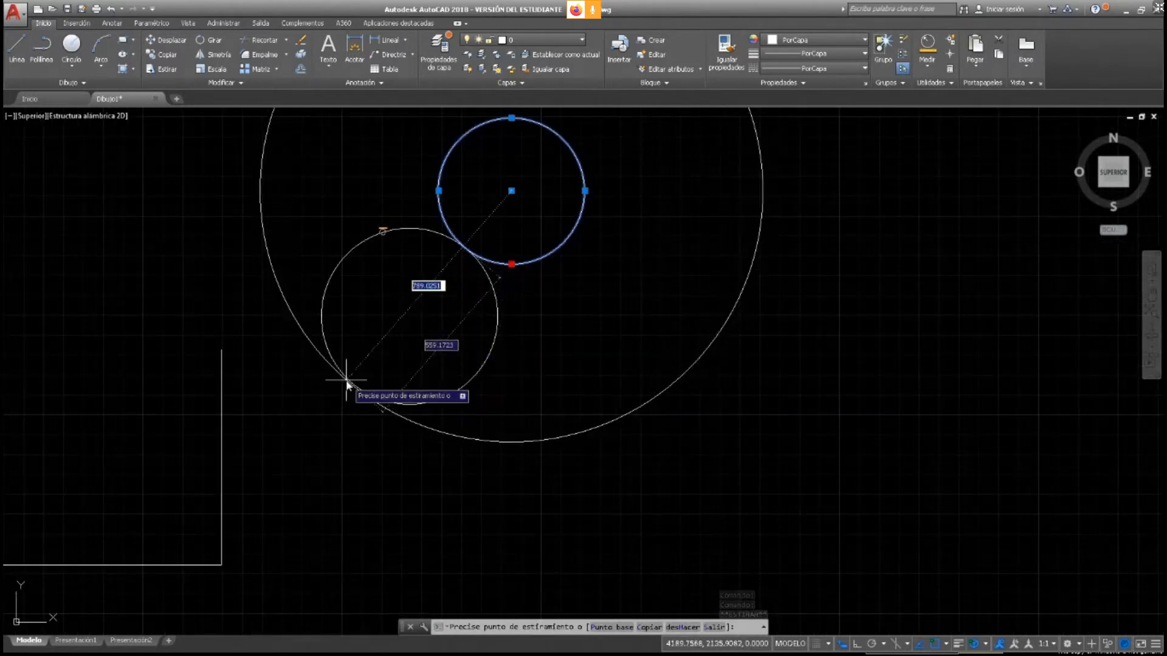
scroll(347, 380, up, 2)
click(331, 404)
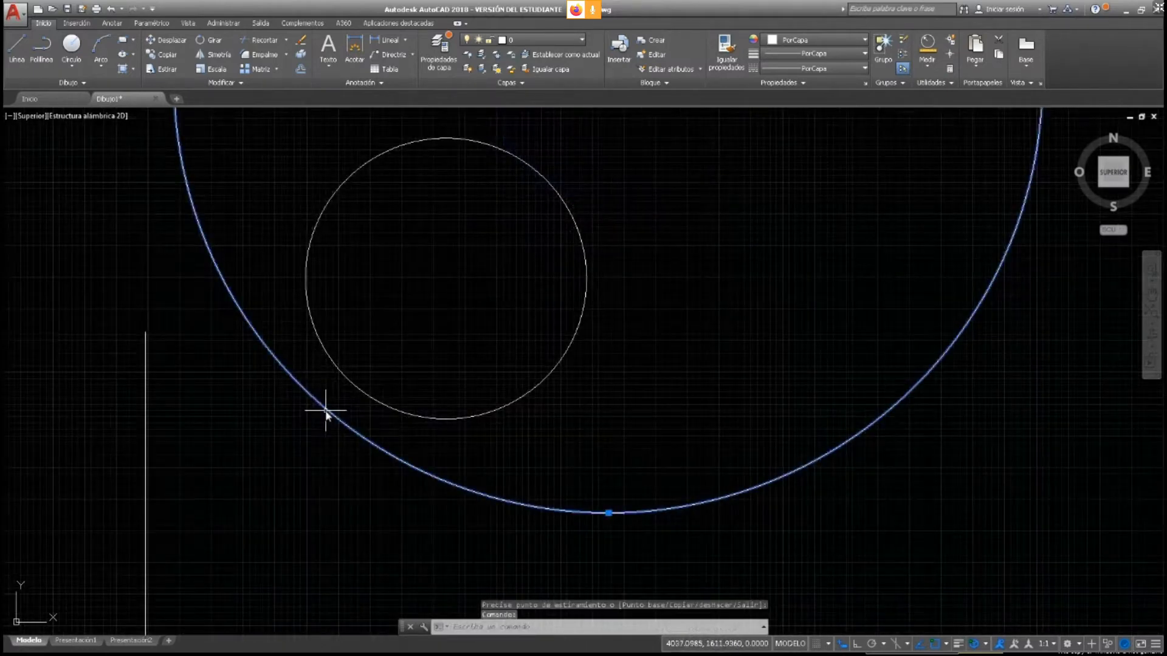
Shrink the enlarged circle by stretching its lower quadrant point back toward the other circle, and check where they meet
click(608, 513)
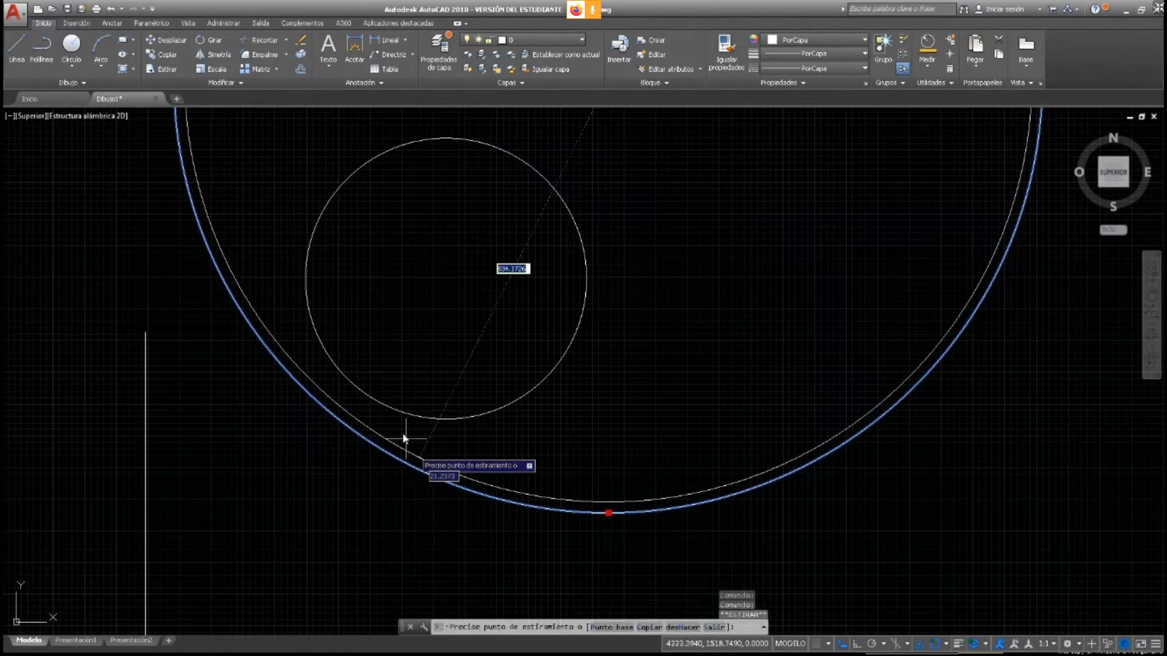
click(350, 382)
scroll(555, 333, up, 2)
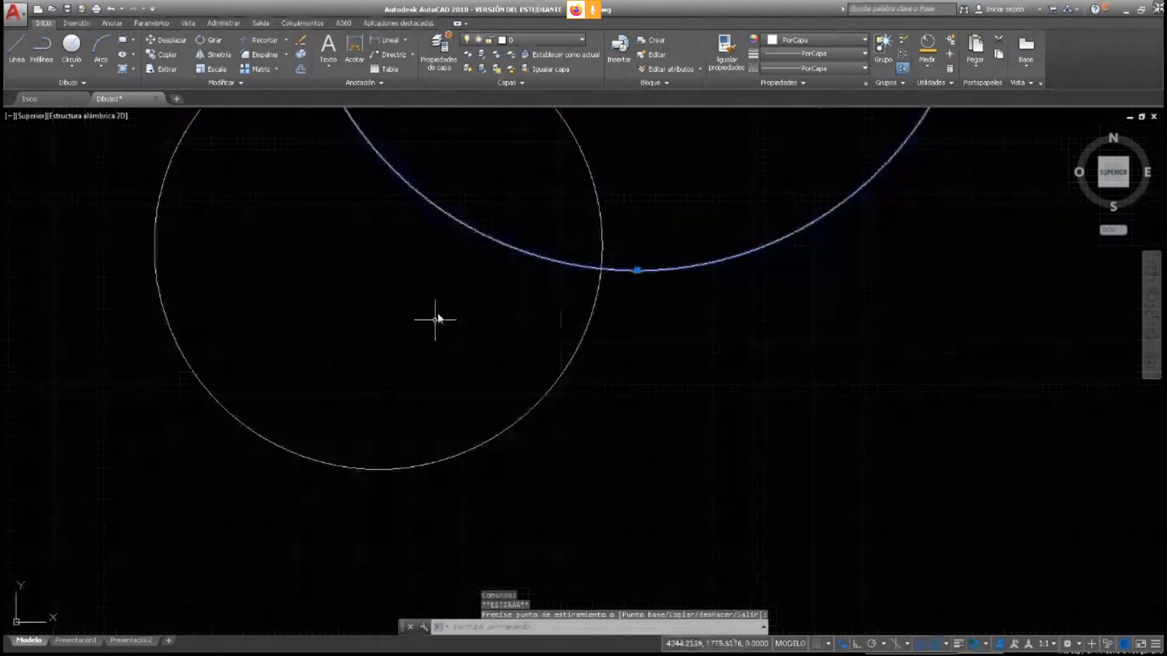
scroll(438, 320, up, 2)
scroll(436, 383, down, 3)
scroll(422, 177, down, 2)
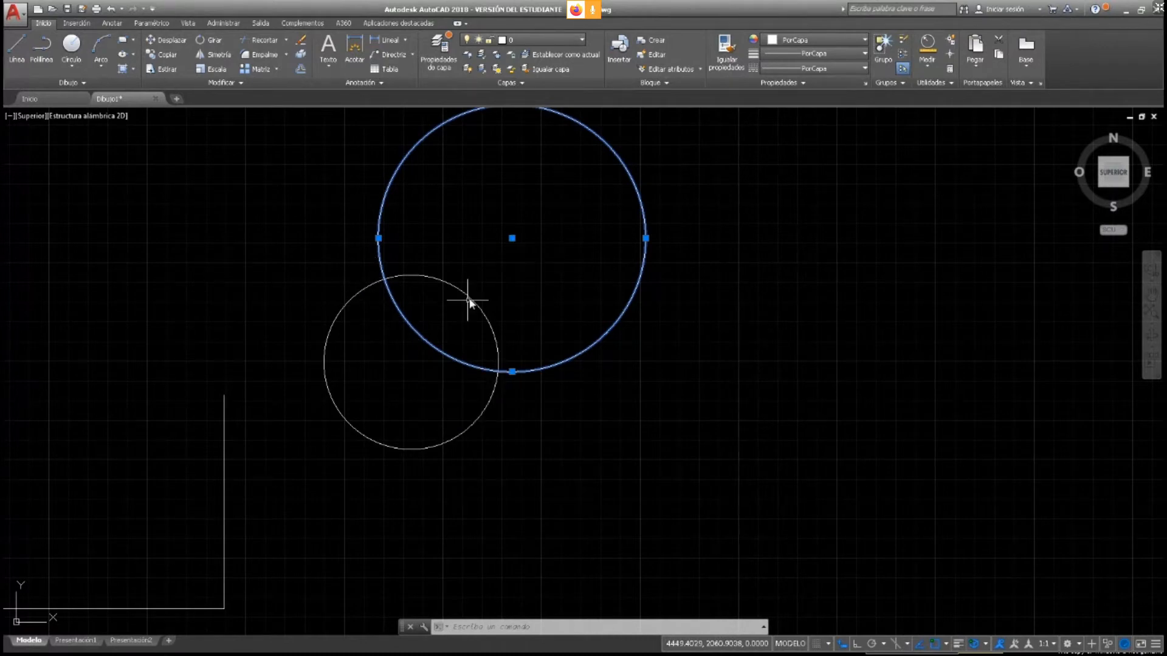
Delete both overlapping circles beside the open rectangle
scroll(471, 290, down, 4)
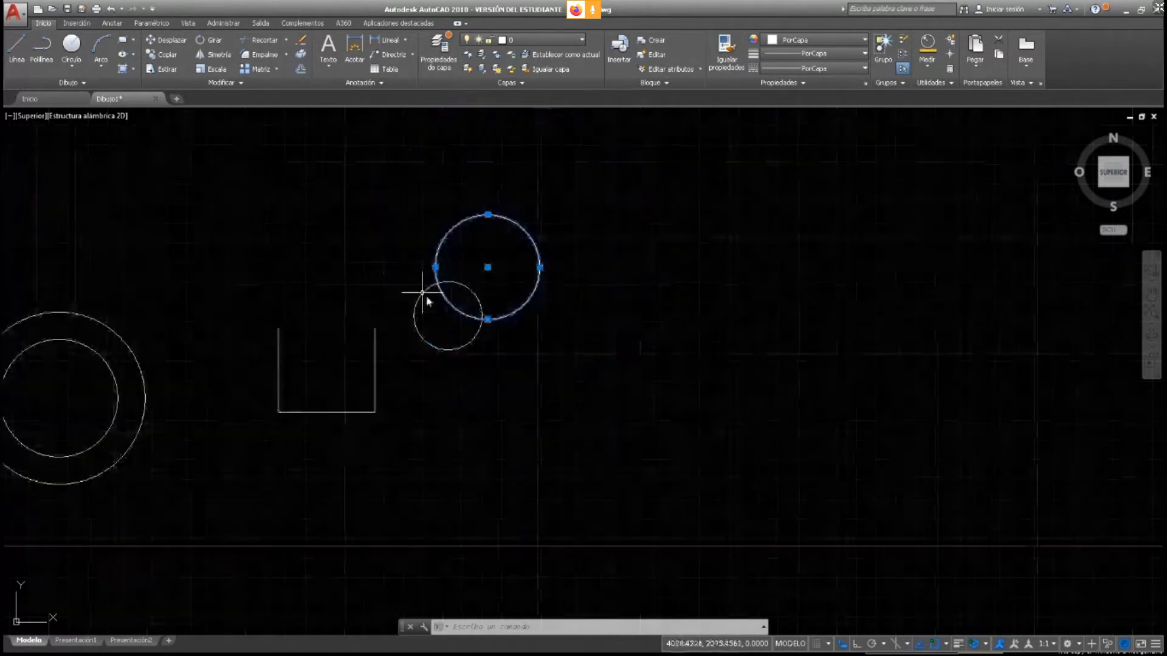
click(391, 197)
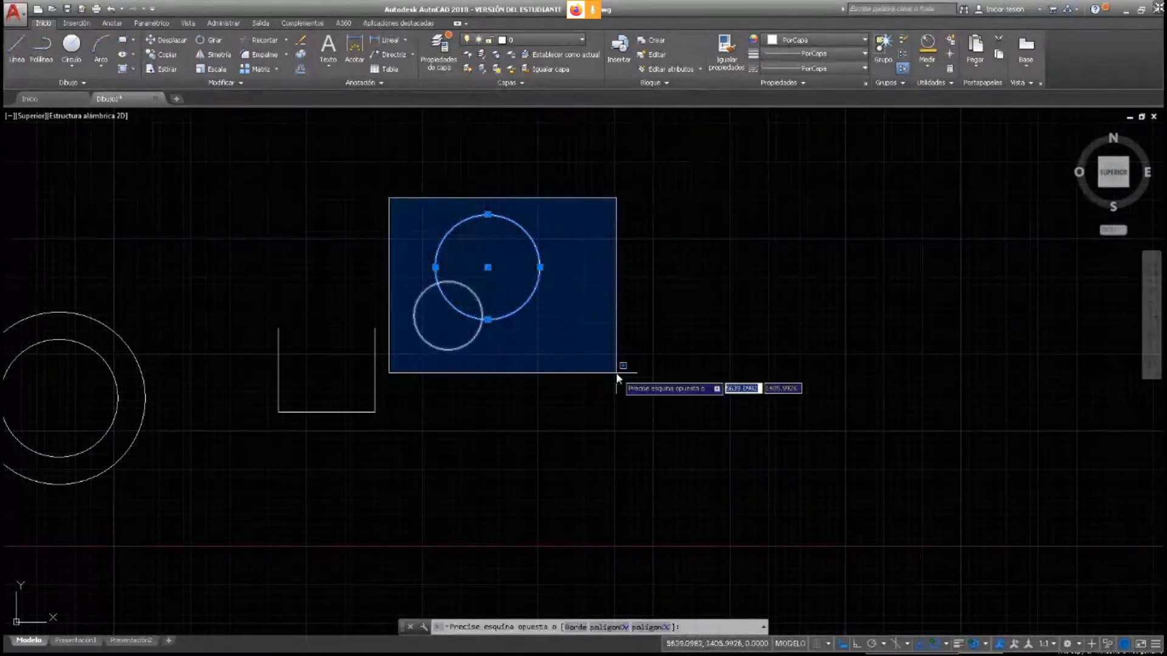
click(626, 375)
key(Delete)
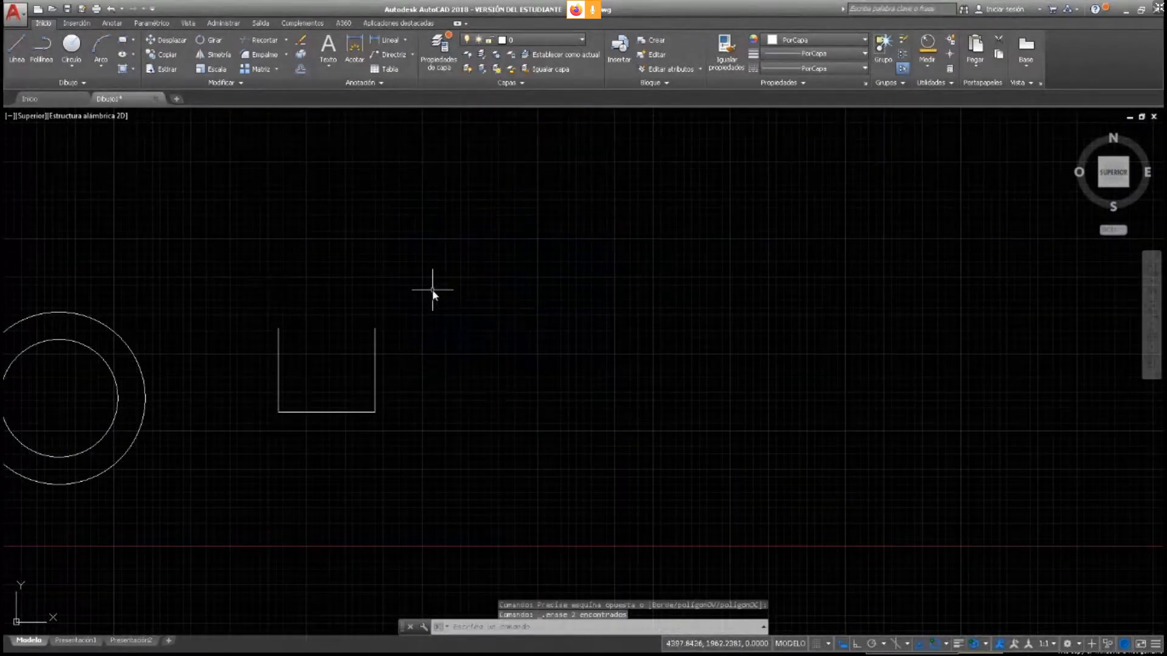
Draw a tangent-tangent-radius circle touching the open rectangle's left side and base with a radius of 300, and select it
click(71, 64)
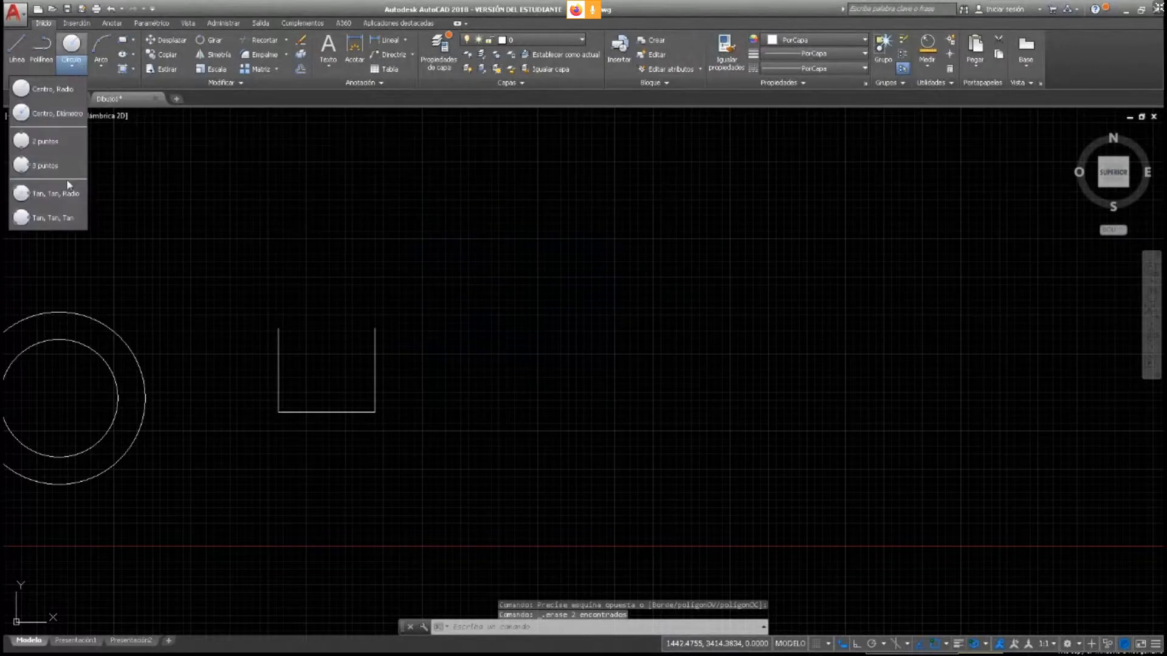
click(30, 194)
scroll(303, 367, up, 4)
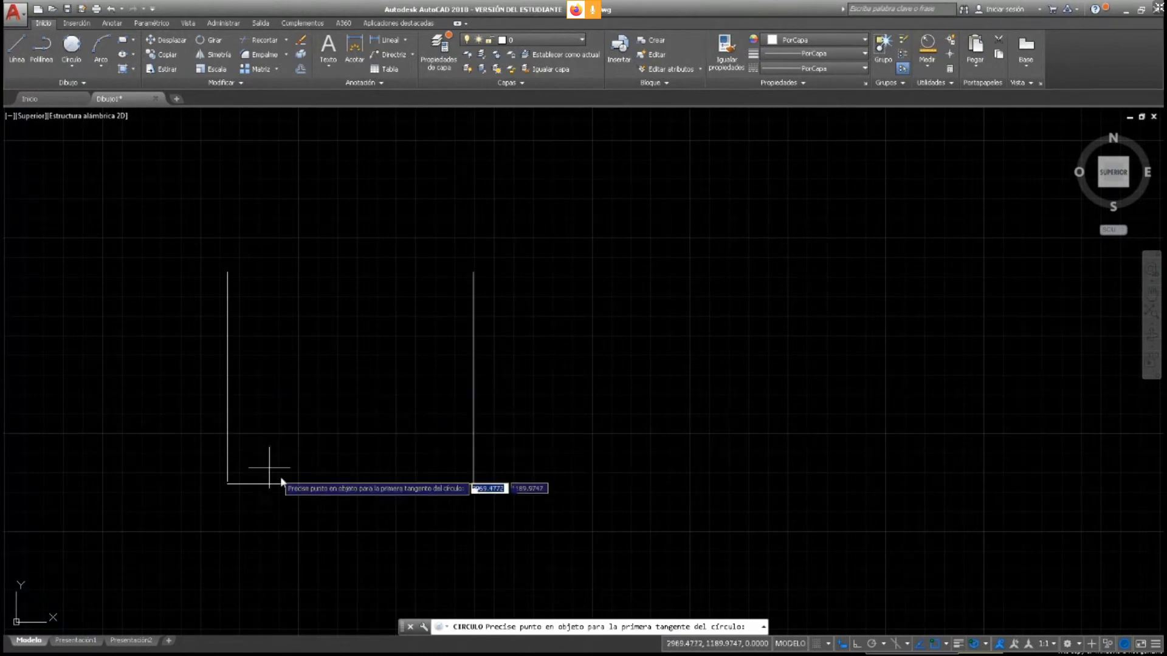
click(229, 373)
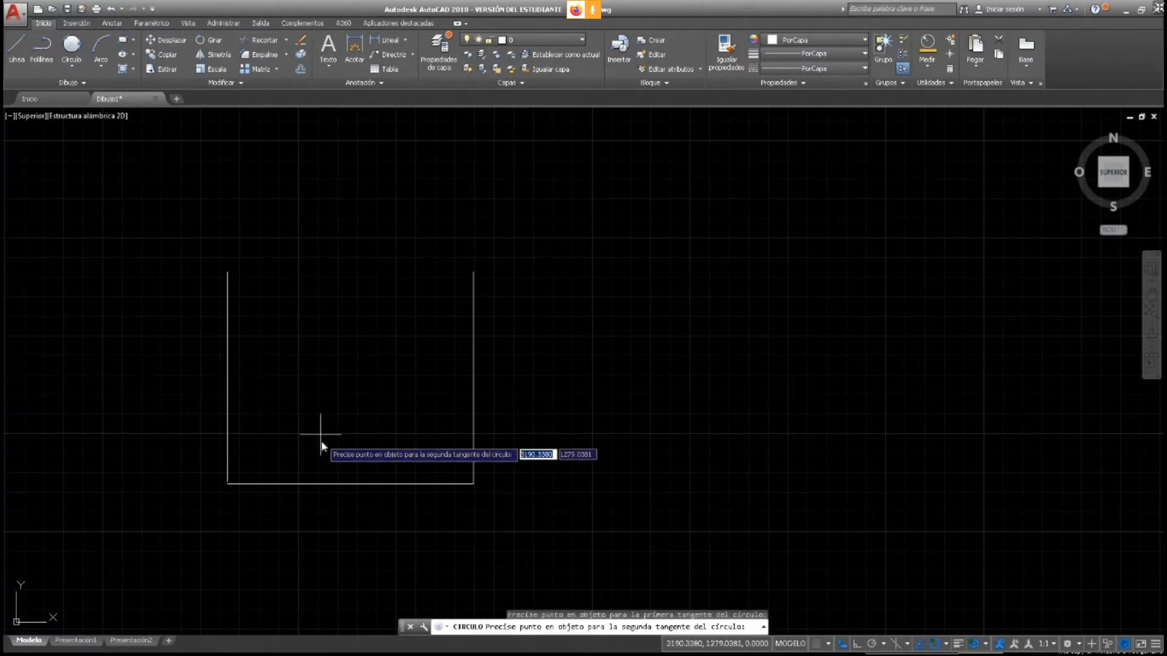
click(338, 484)
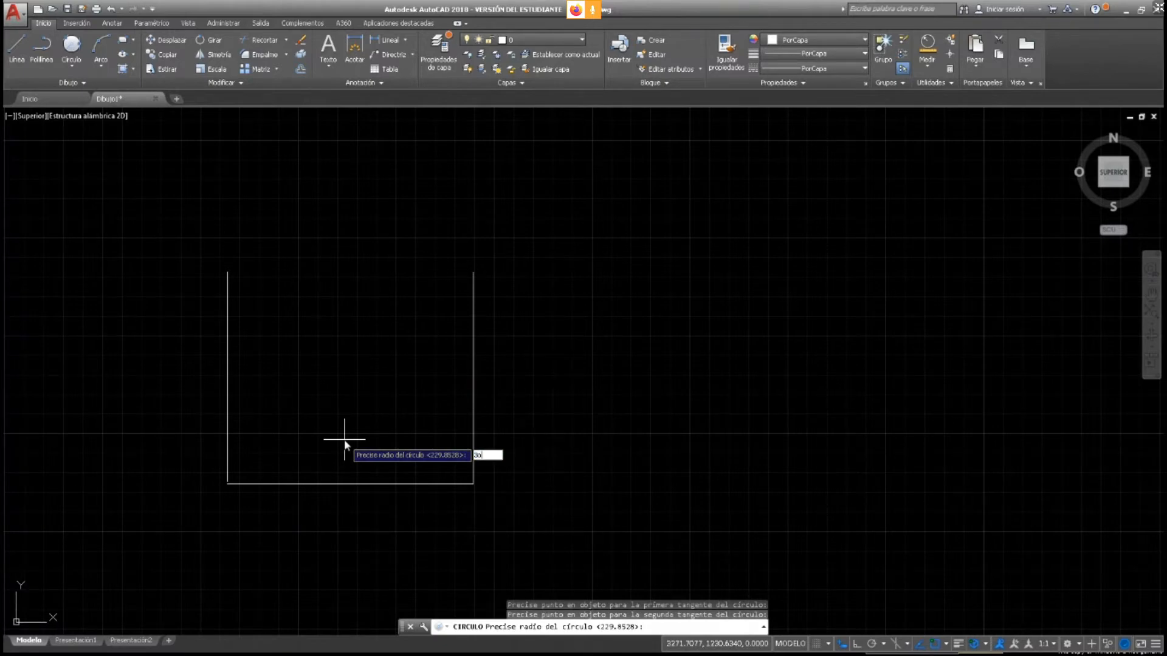
key(Return)
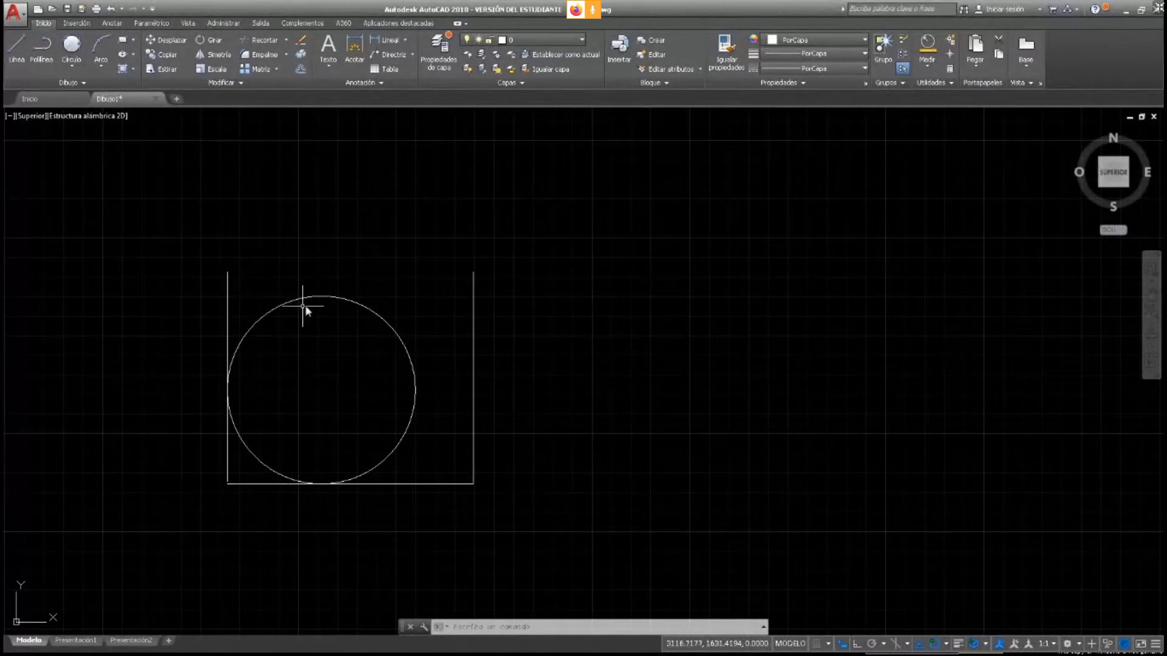
click(361, 302)
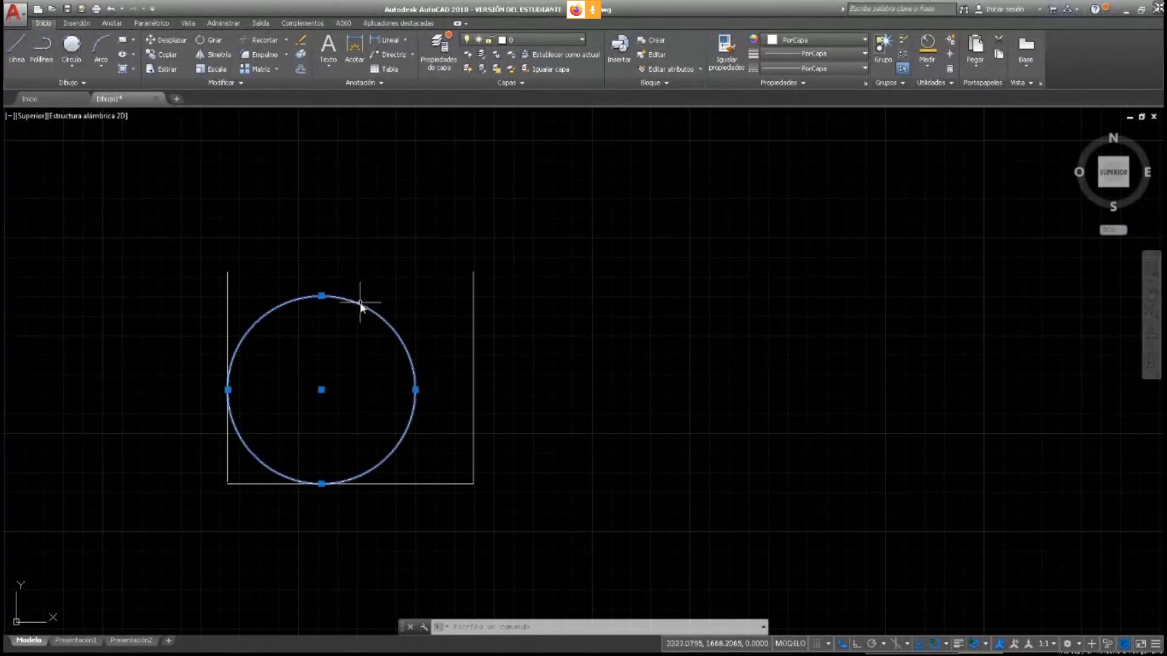
click(415, 389)
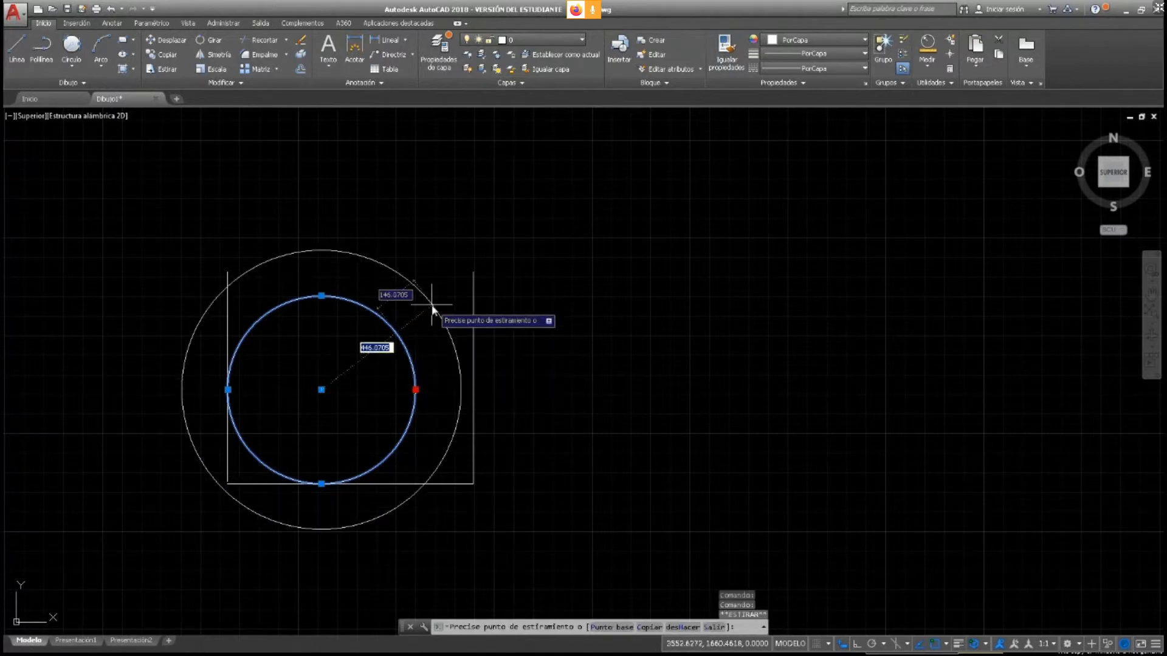
key(Escape)
key(Escape)
Replace the circle with a tangent-tangent-radius circle of radius 100 touching the open rectangle's base and left side
click(307, 298)
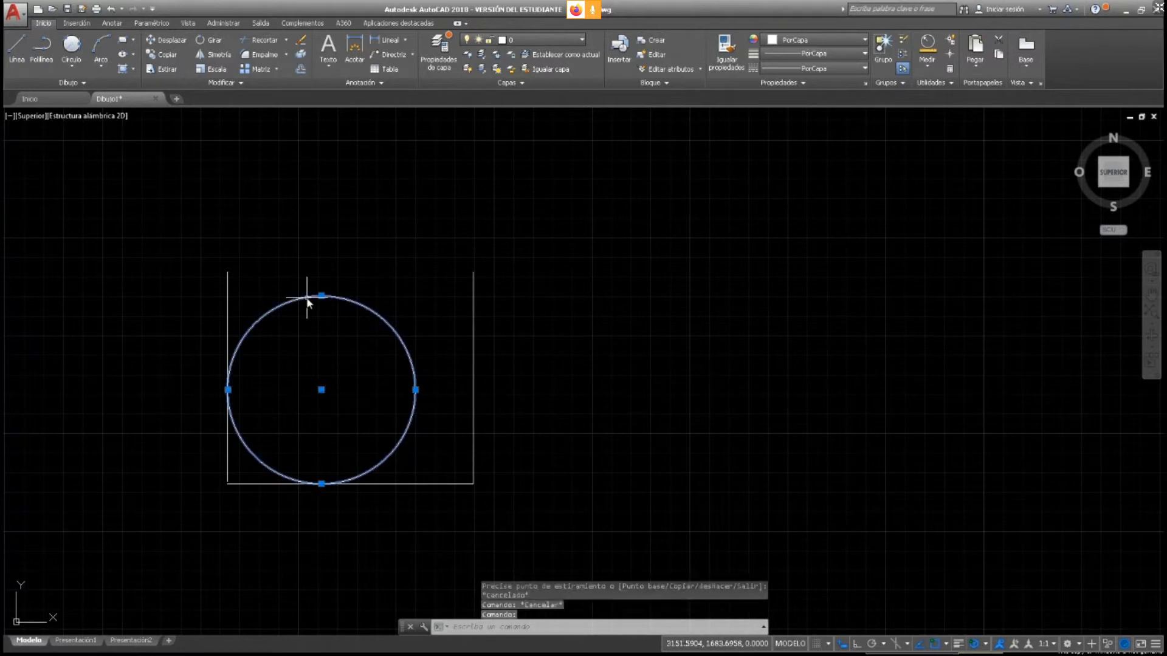
key(Delete)
click(72, 54)
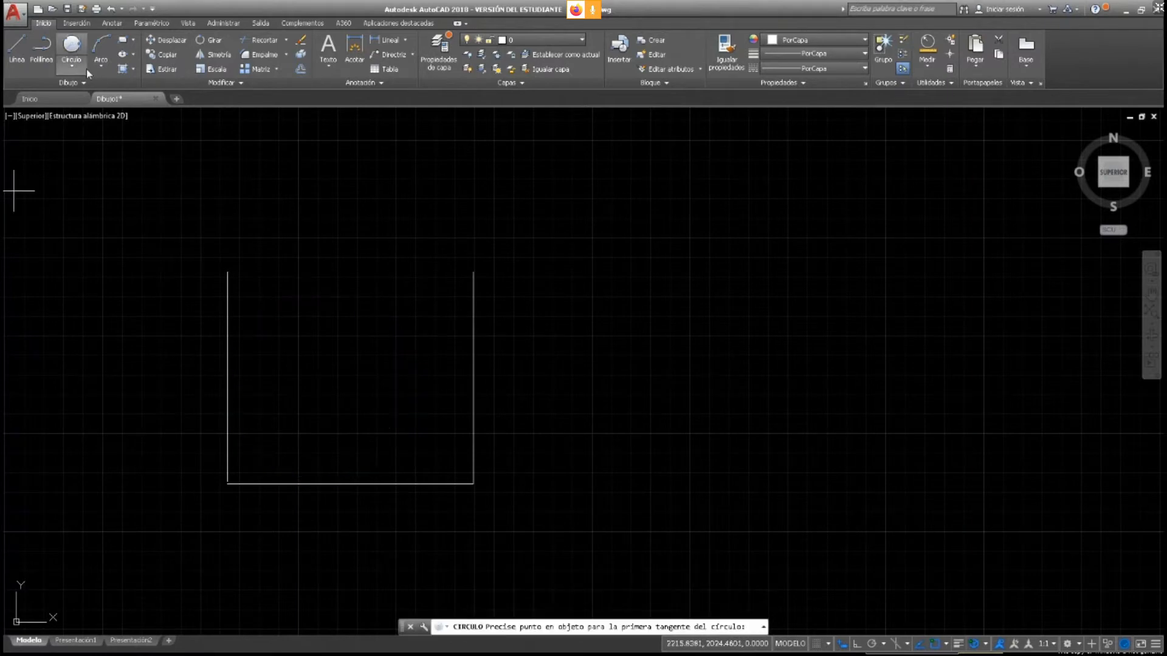
click(272, 484)
click(229, 421)
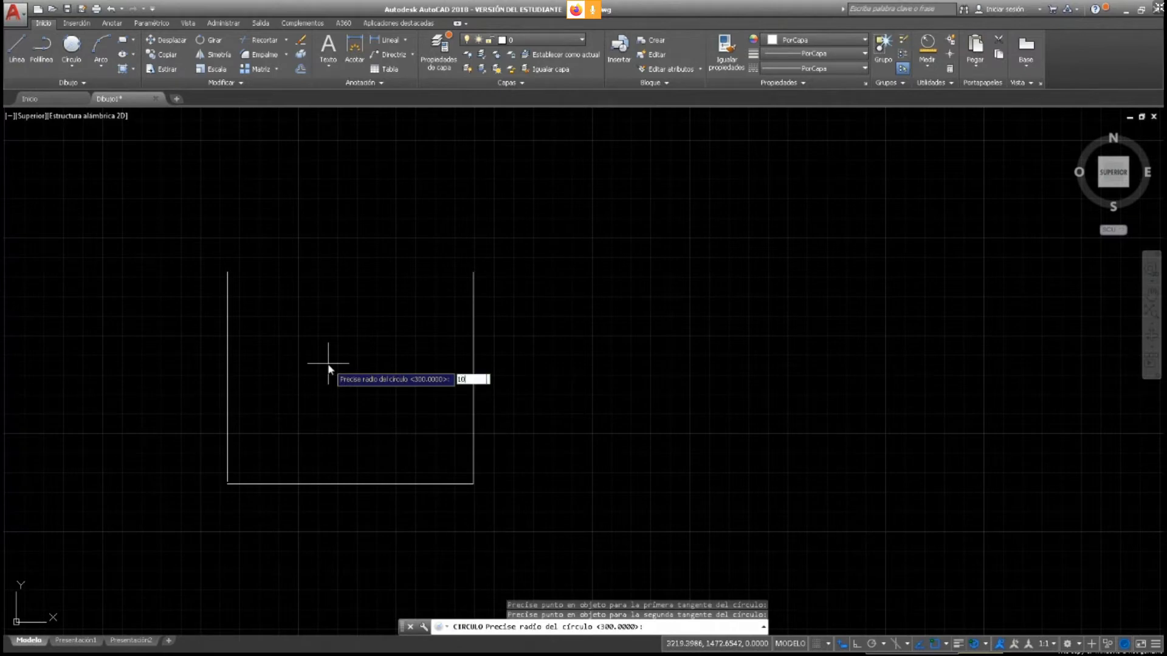
key(Return)
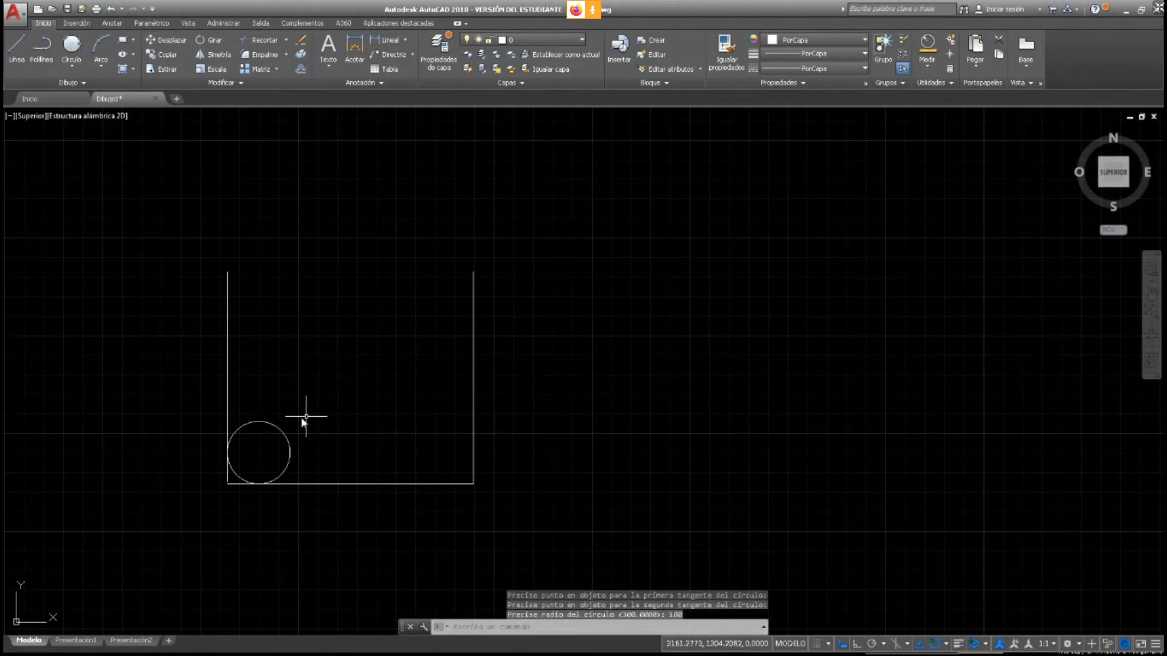
Delete the small tangent circle and the three lines of the open rectangle
click(275, 435)
click(280, 426)
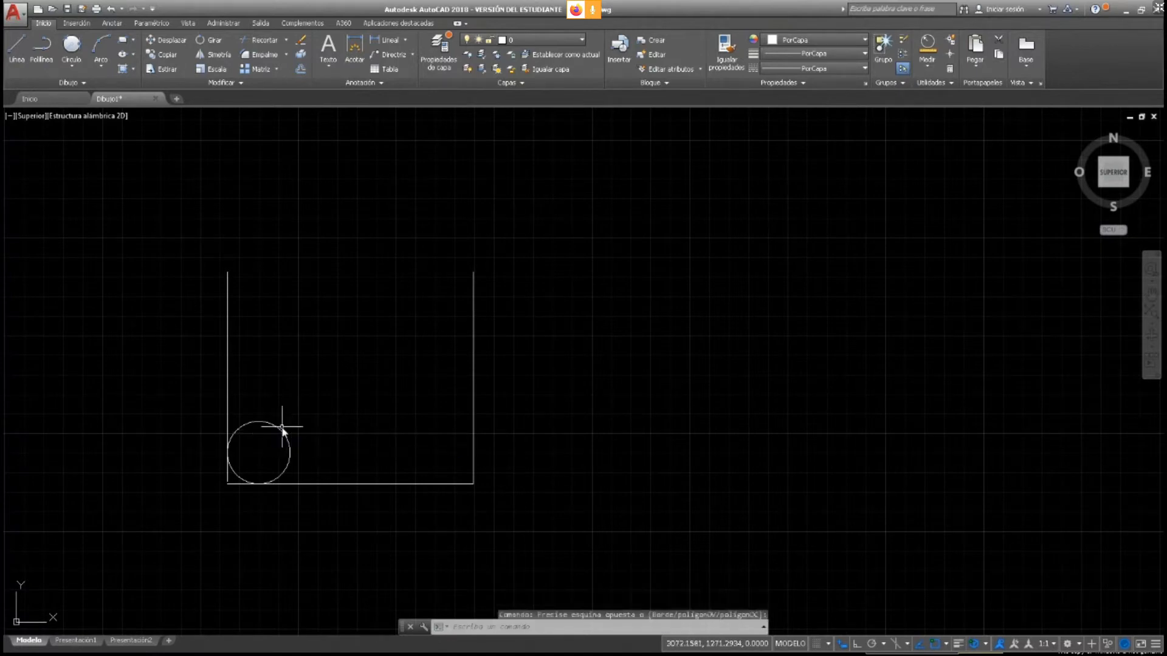
click(279, 430)
key(Delete)
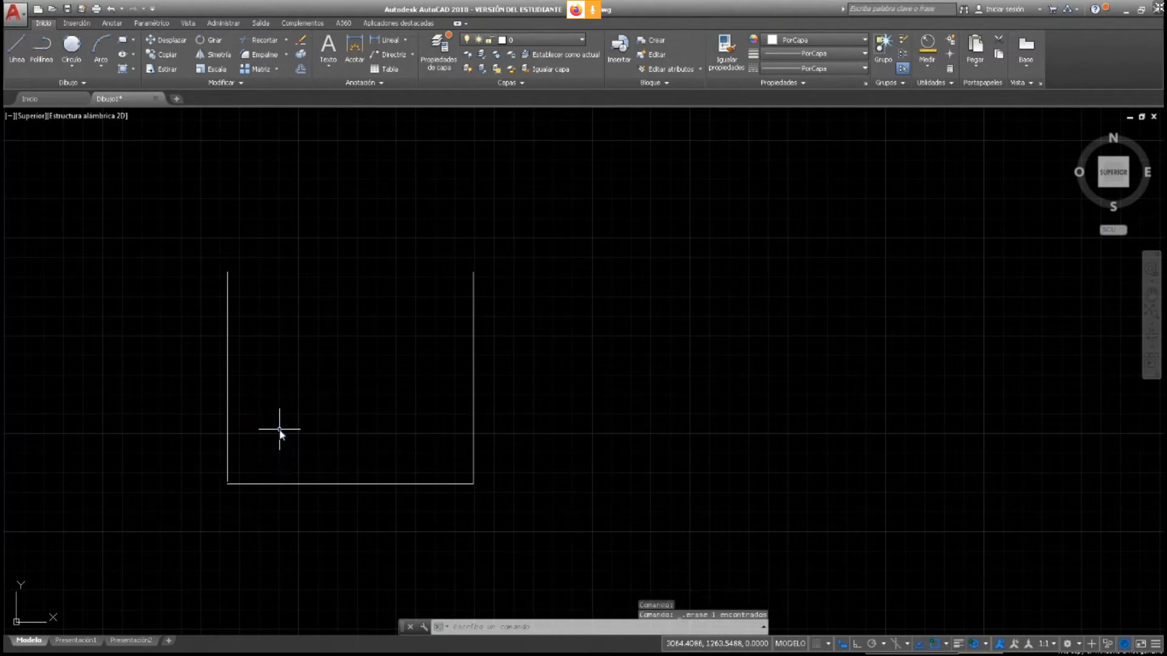
click(175, 146)
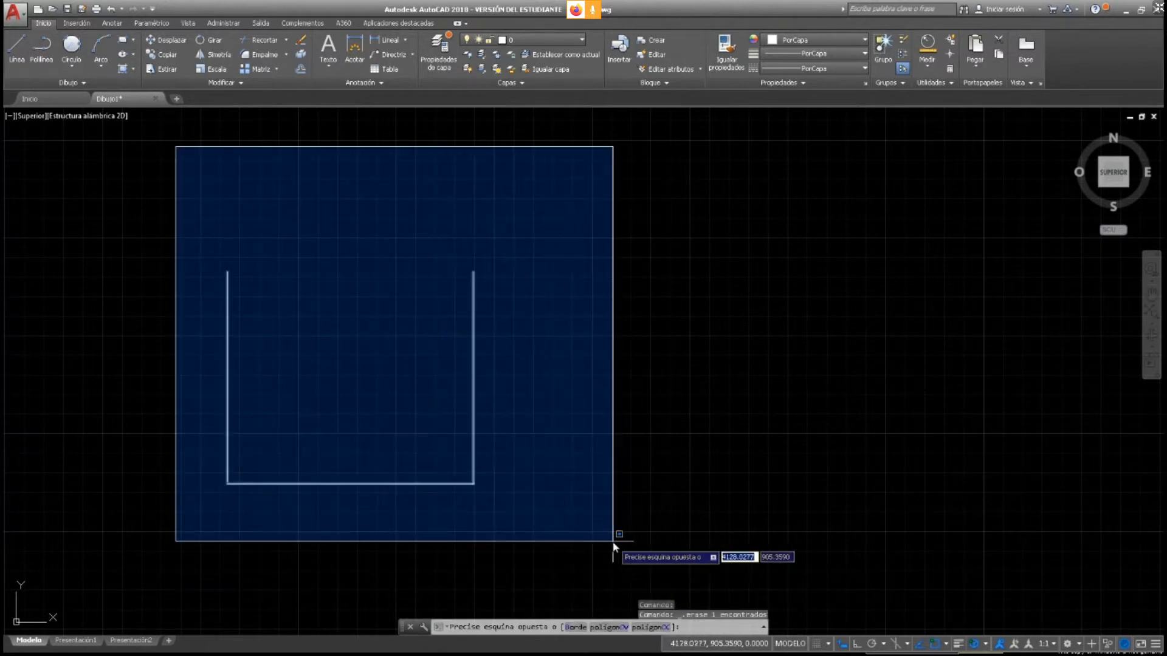
click(613, 543)
key(Delete)
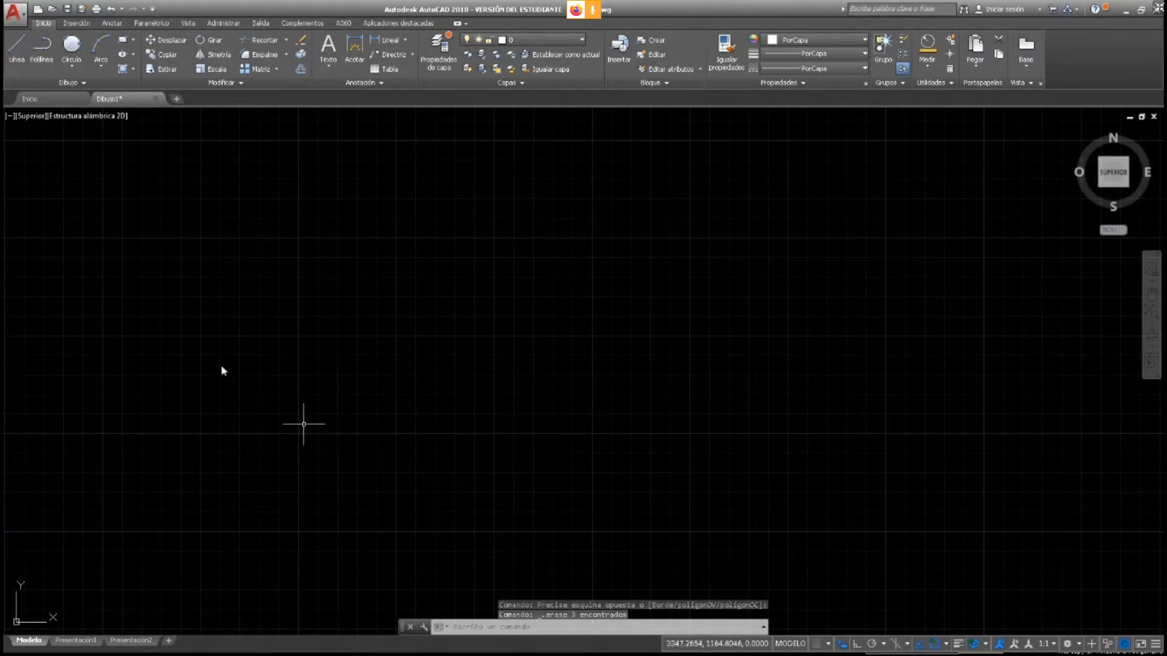
Draw a centre-radius circle with a radius of about 422 and a smaller one of about 173 to its right
click(72, 65)
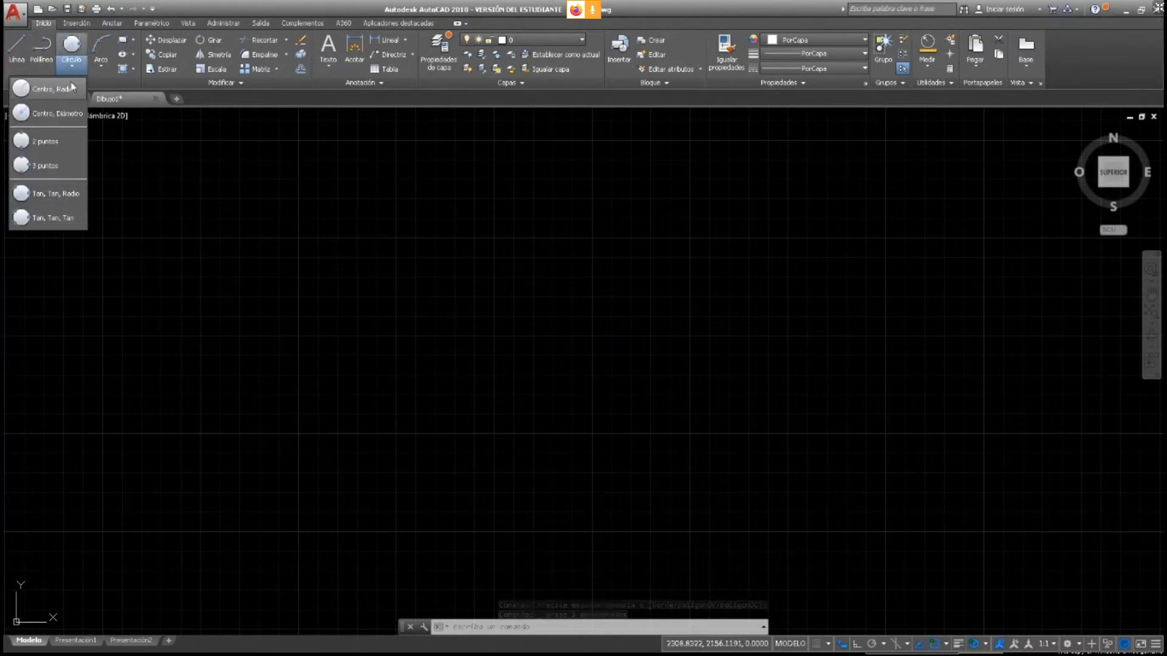
click(37, 88)
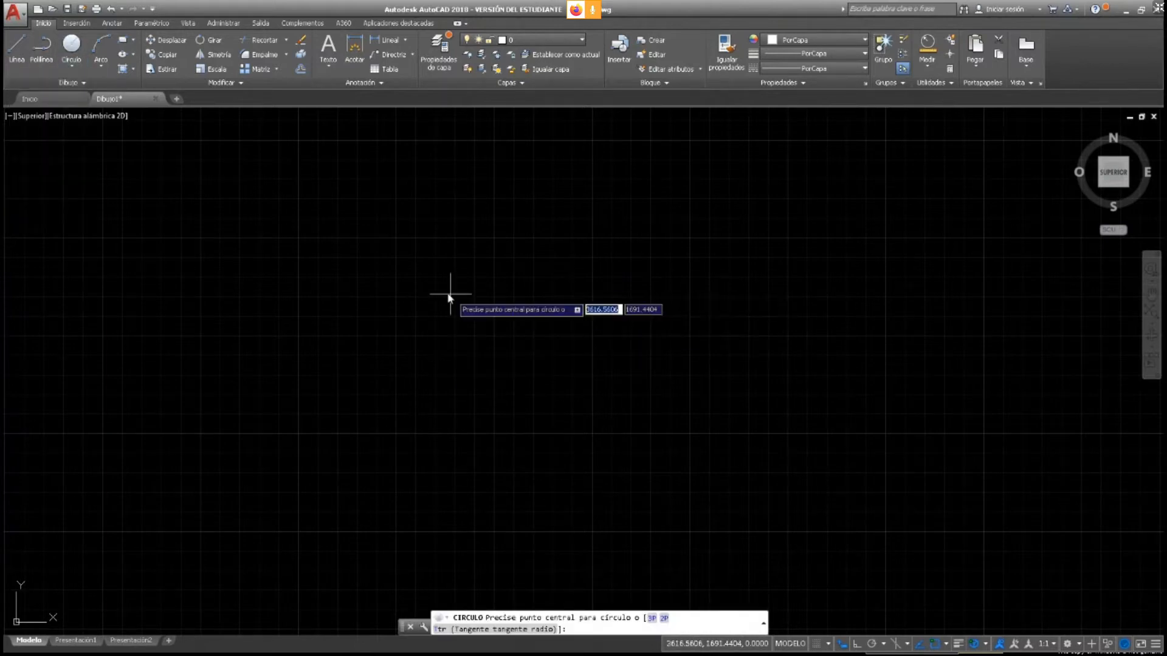
click(240, 252)
click(357, 312)
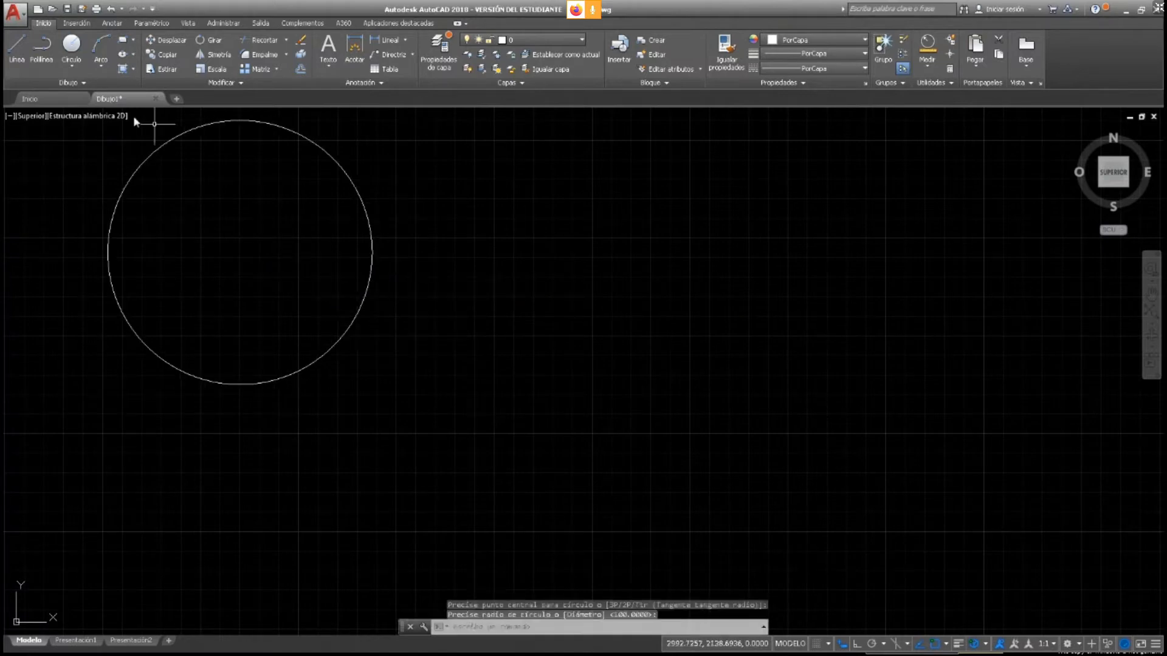
click(73, 47)
click(613, 211)
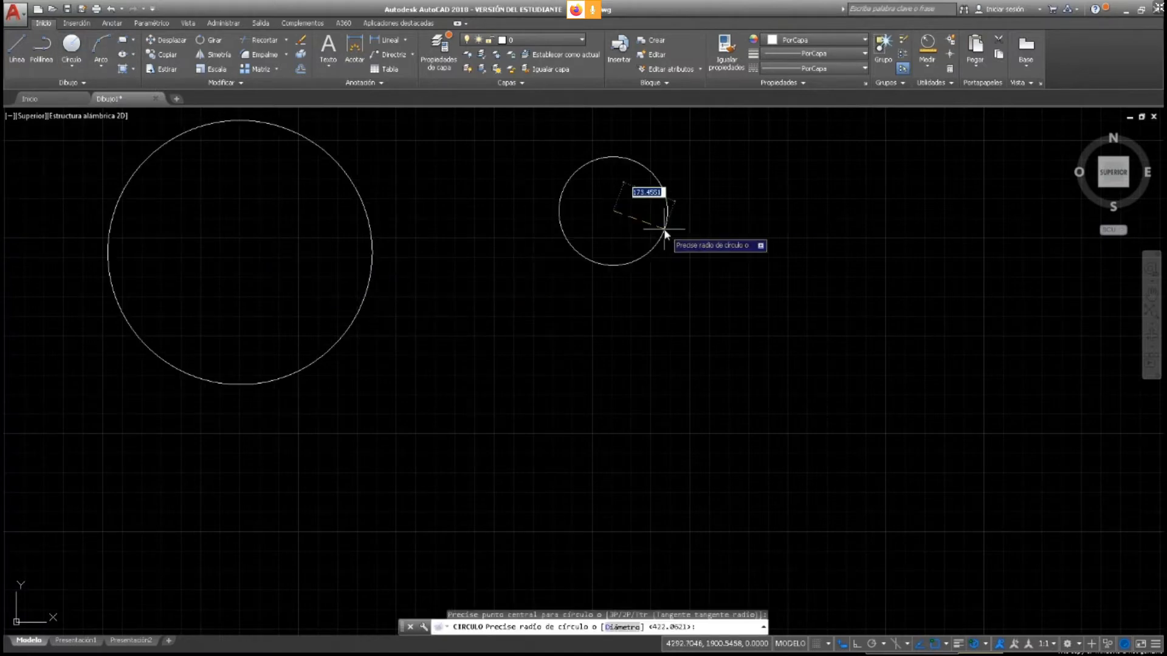
click(665, 230)
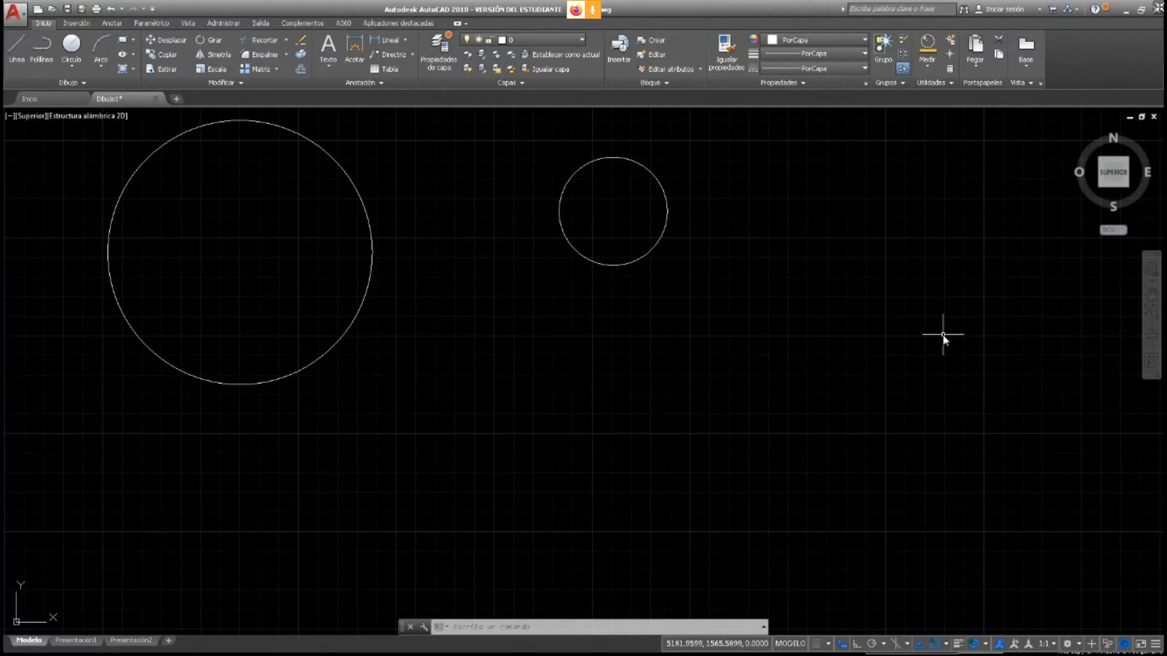
Leave the full-screen view, read the newest messages in the public chat, and return the shared drawing to full screen
key(Escape)
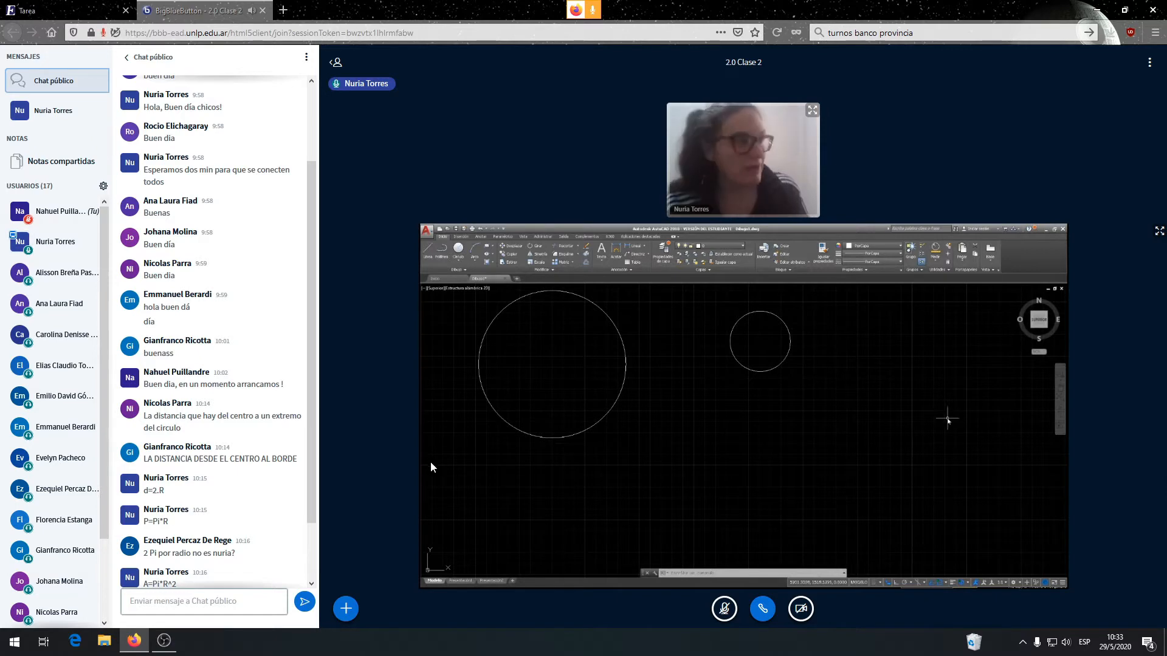
scroll(260, 485, down, 3)
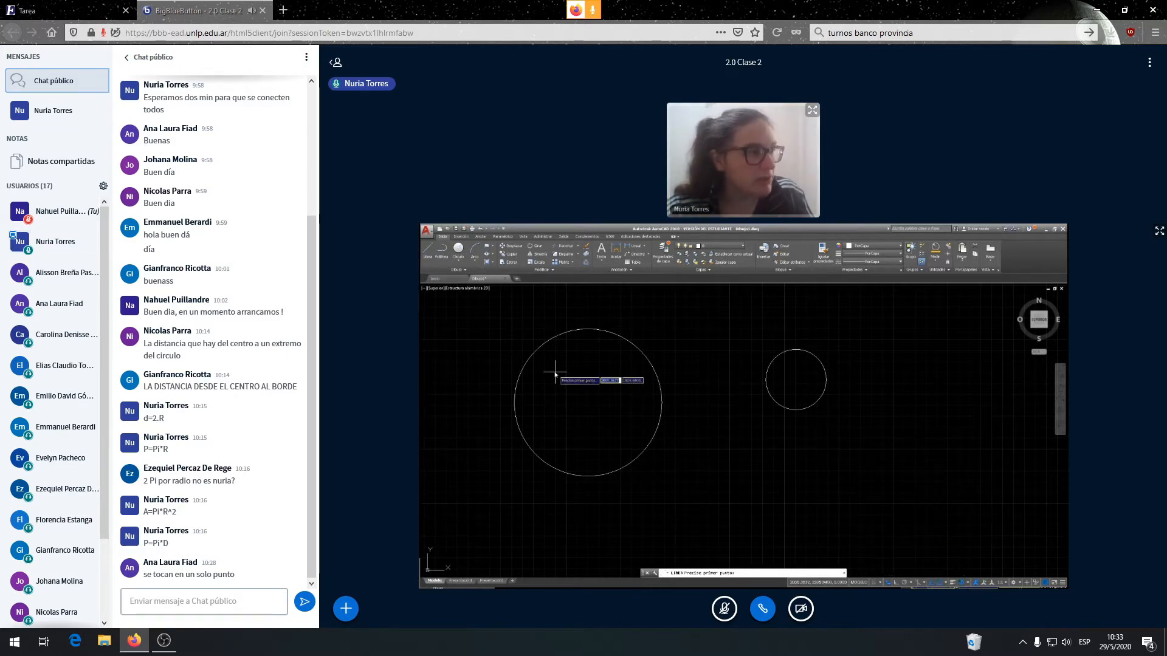
click(1158, 231)
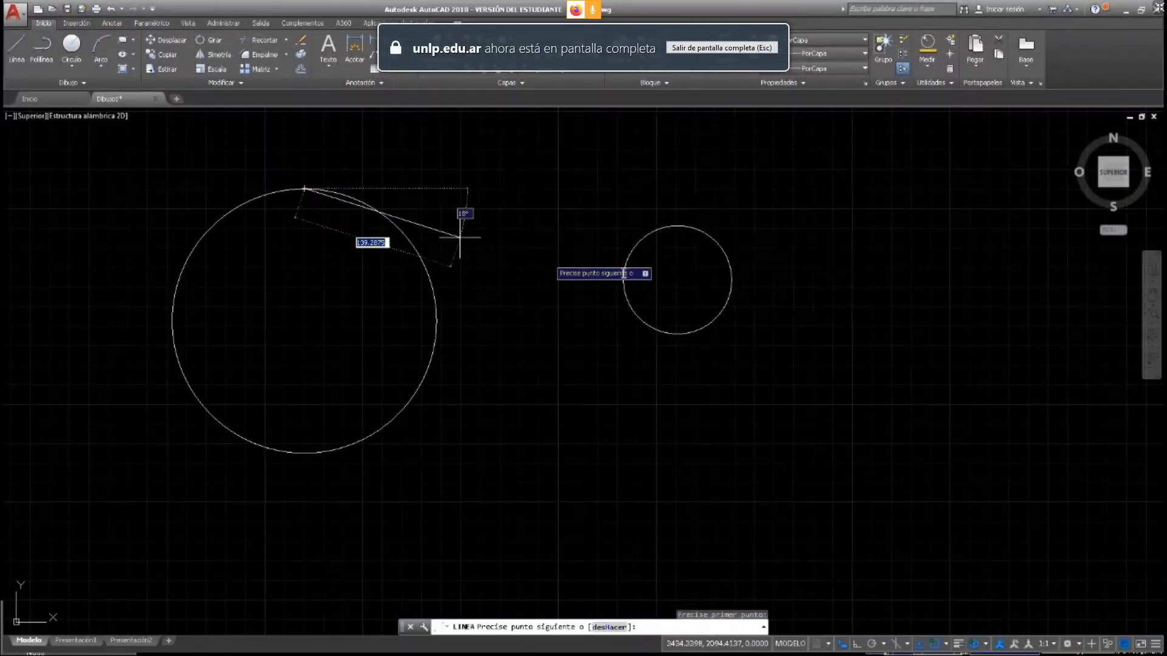
Draw lines joining the circles' upper quadrants and their lower quadrants, and inspect where the lower line meets the large circle
click(683, 236)
key(Return)
key(Return)
click(304, 452)
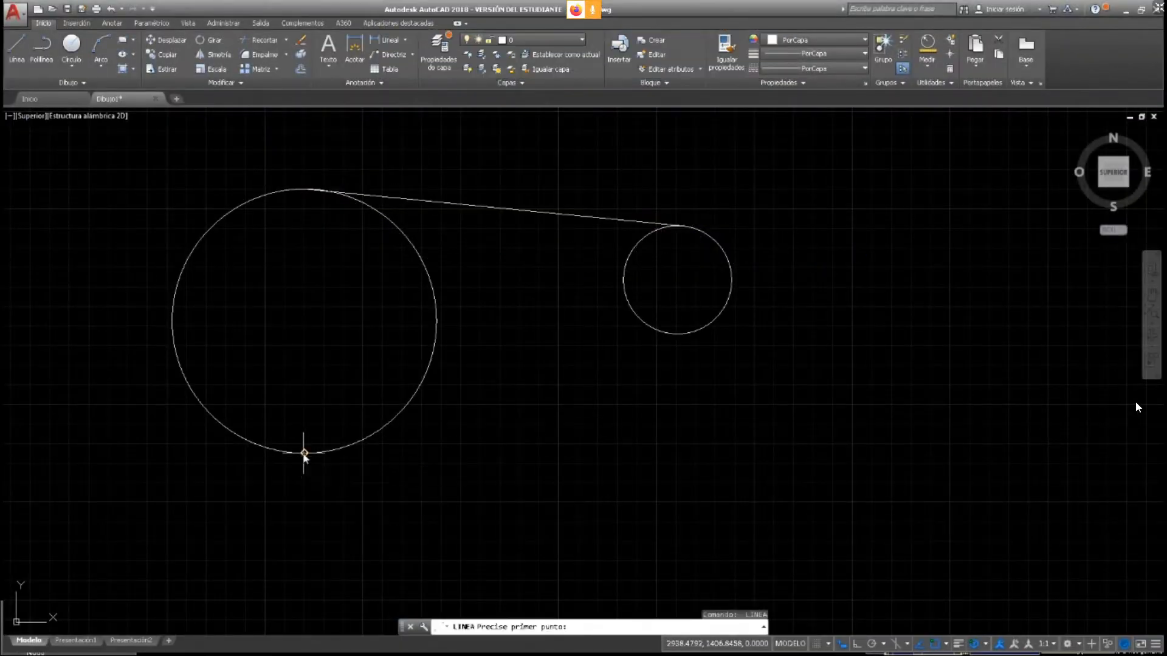
click(678, 335)
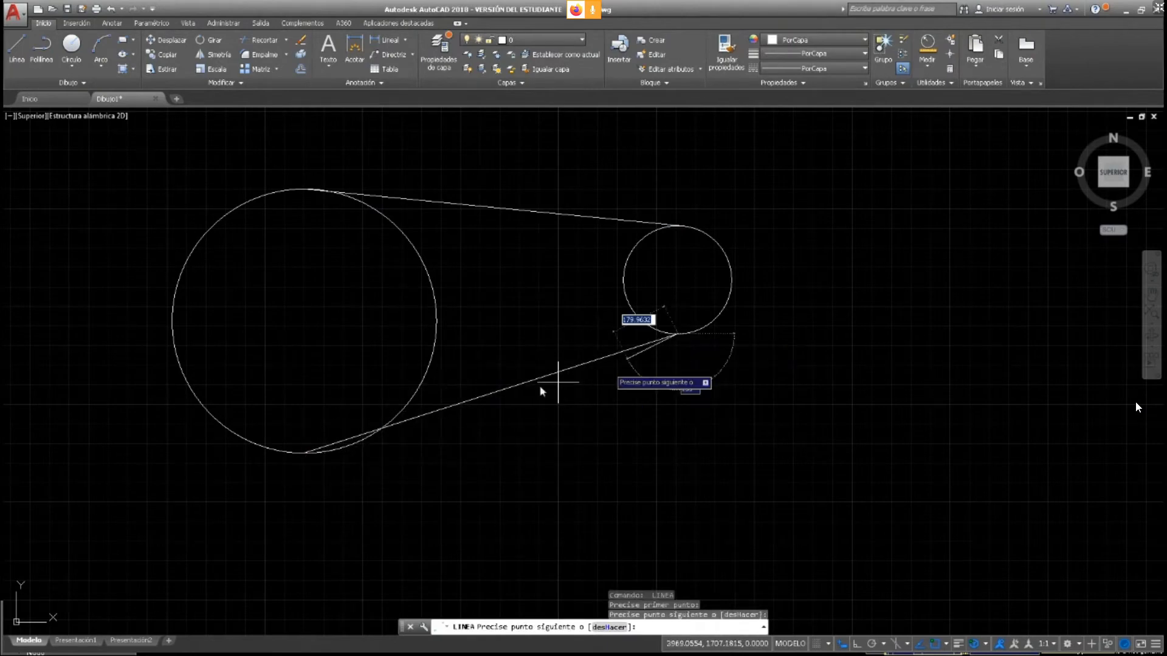
key(Escape)
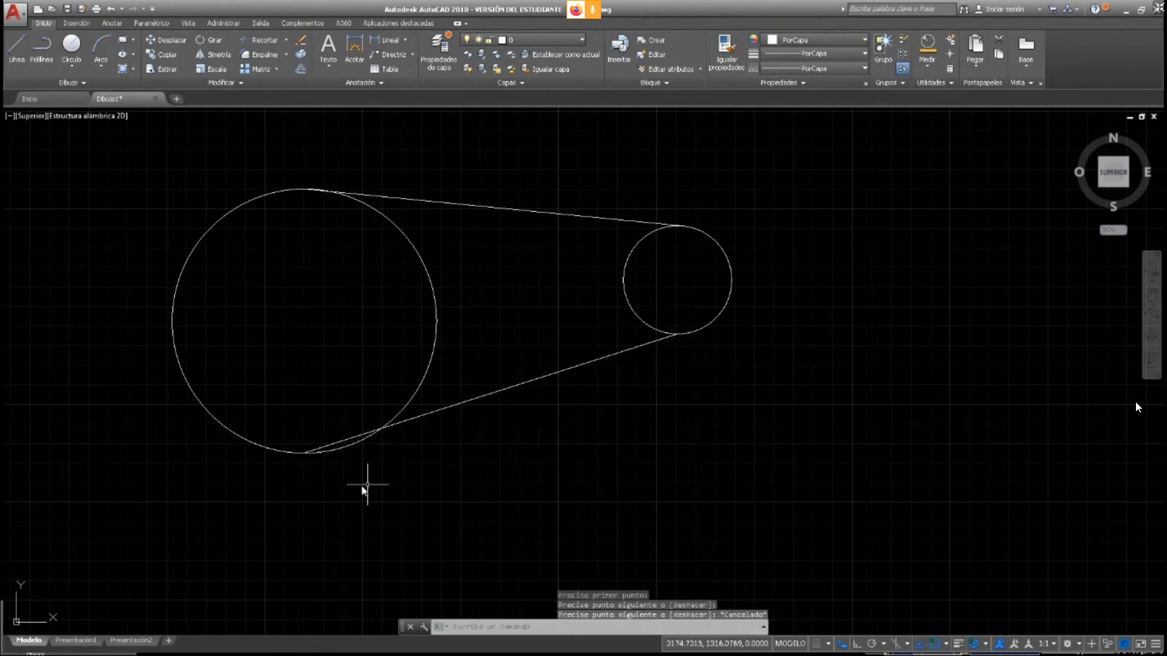
scroll(359, 441, up, 5)
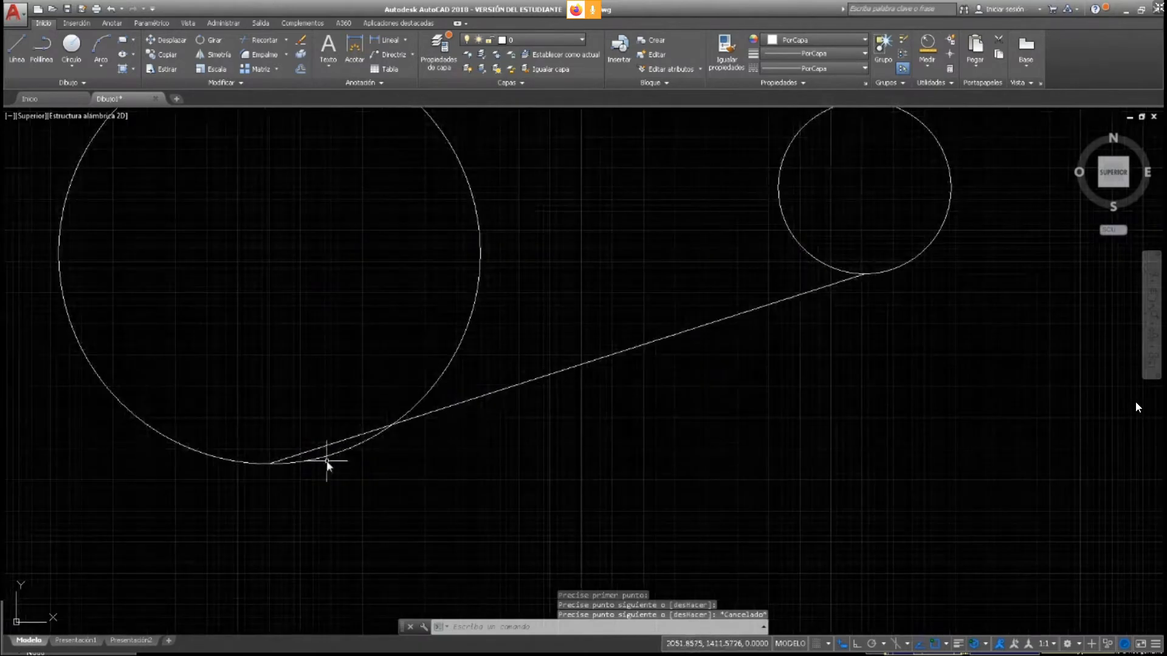
scroll(321, 451, up, 4)
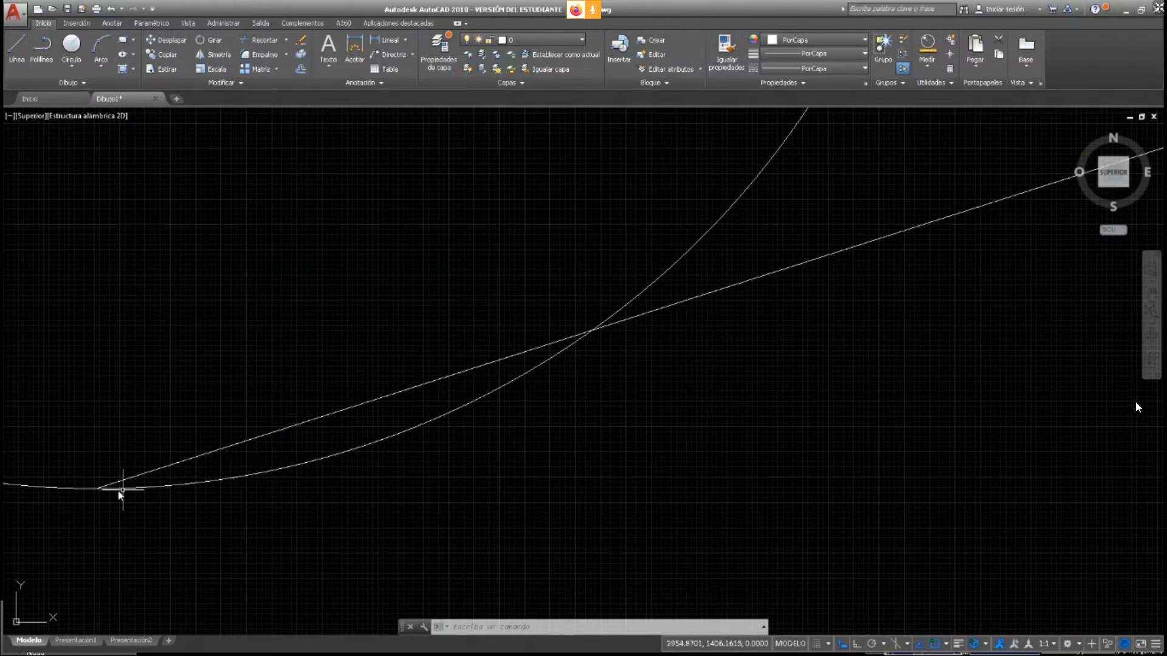
scroll(571, 385, down, 5)
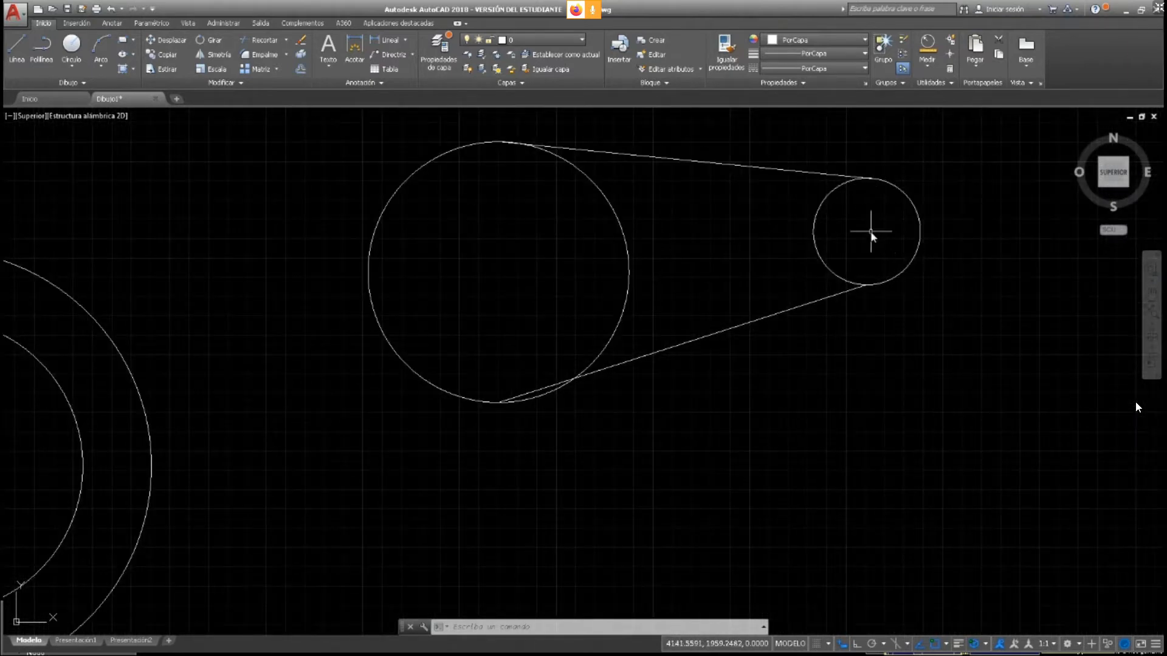
Draw a line from the small circle's centre to the large circle's centre, and delete it
click(915, 208)
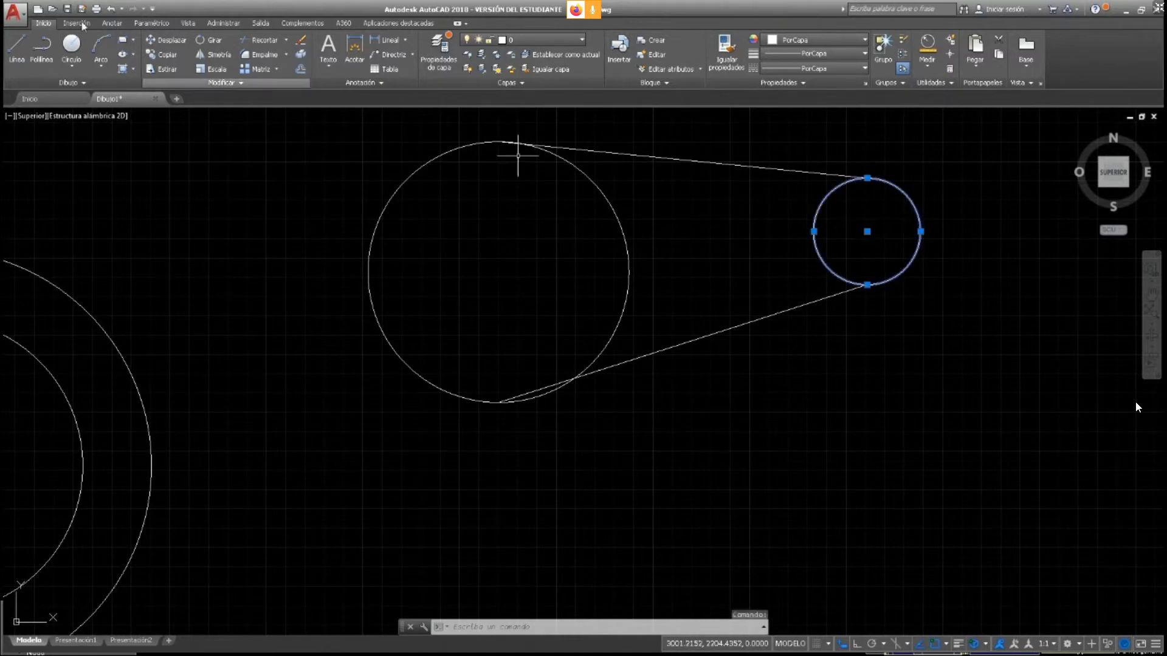
click(17, 45)
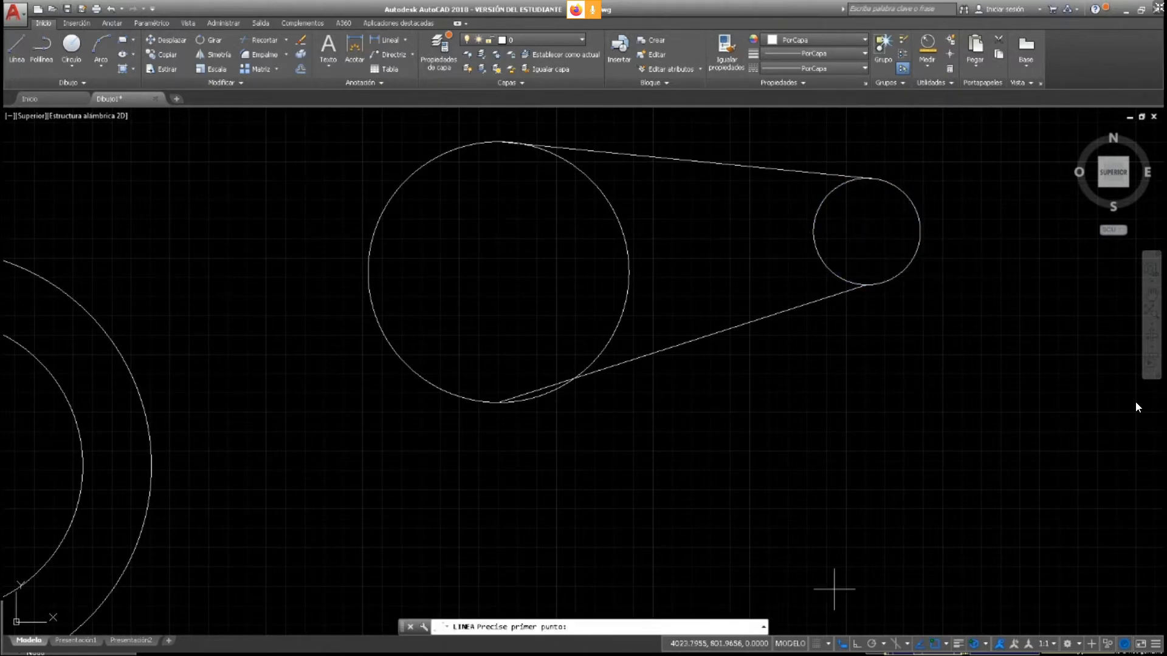
click(946, 644)
click(864, 453)
click(863, 466)
click(868, 211)
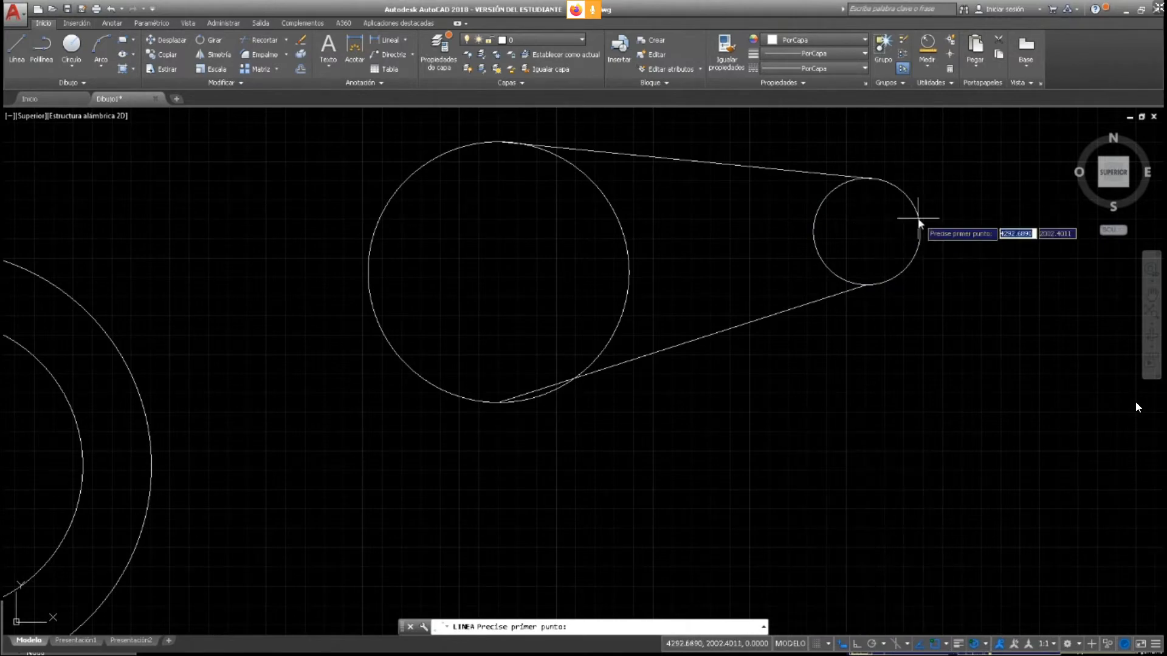
click(864, 233)
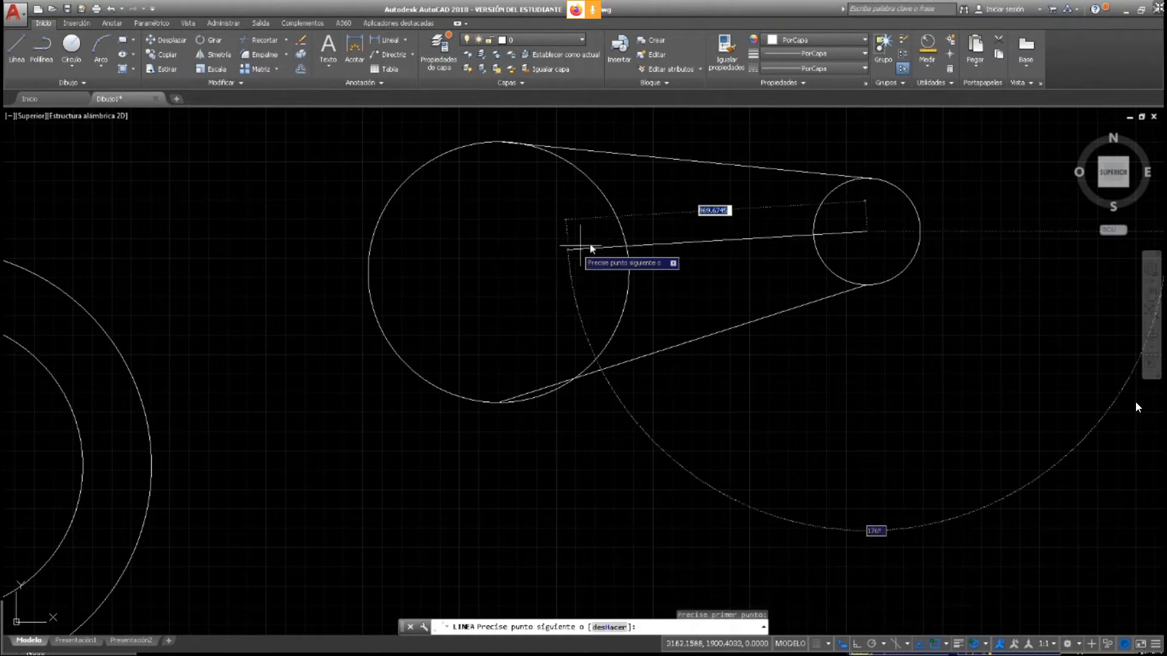
click(498, 271)
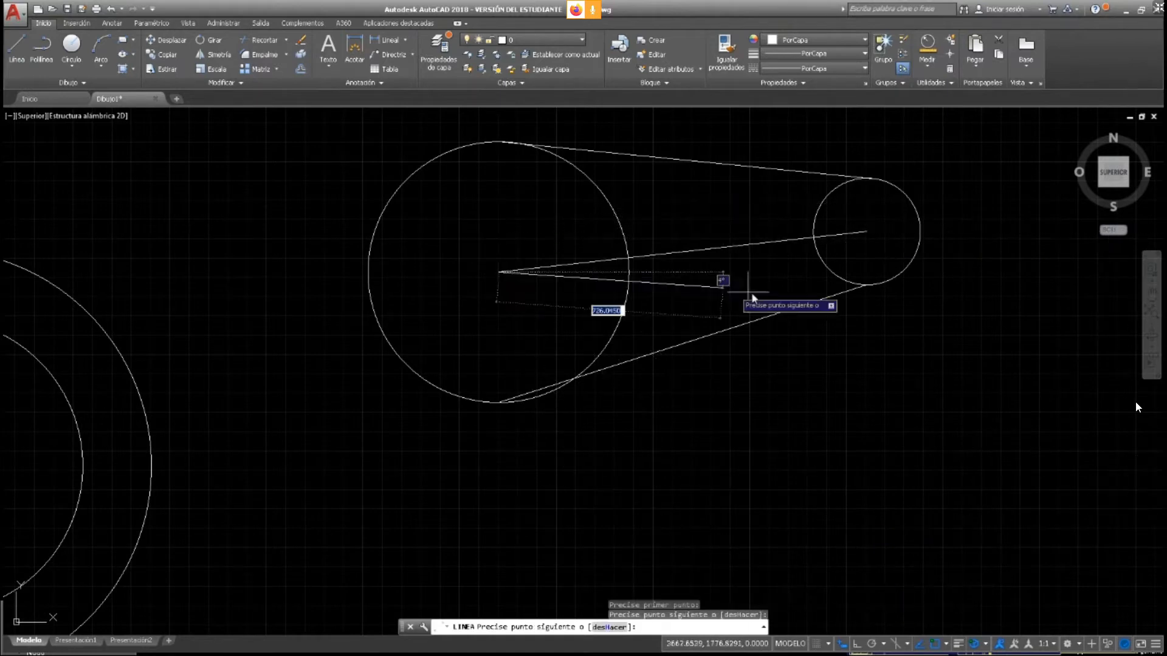
key(Escape)
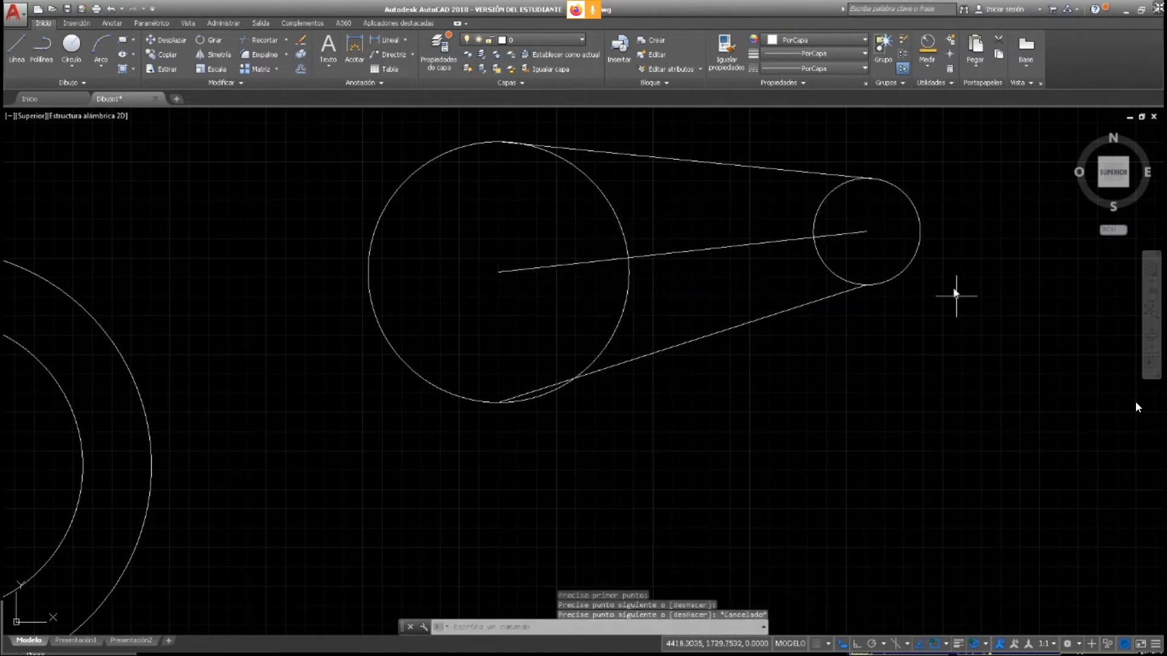
click(717, 249)
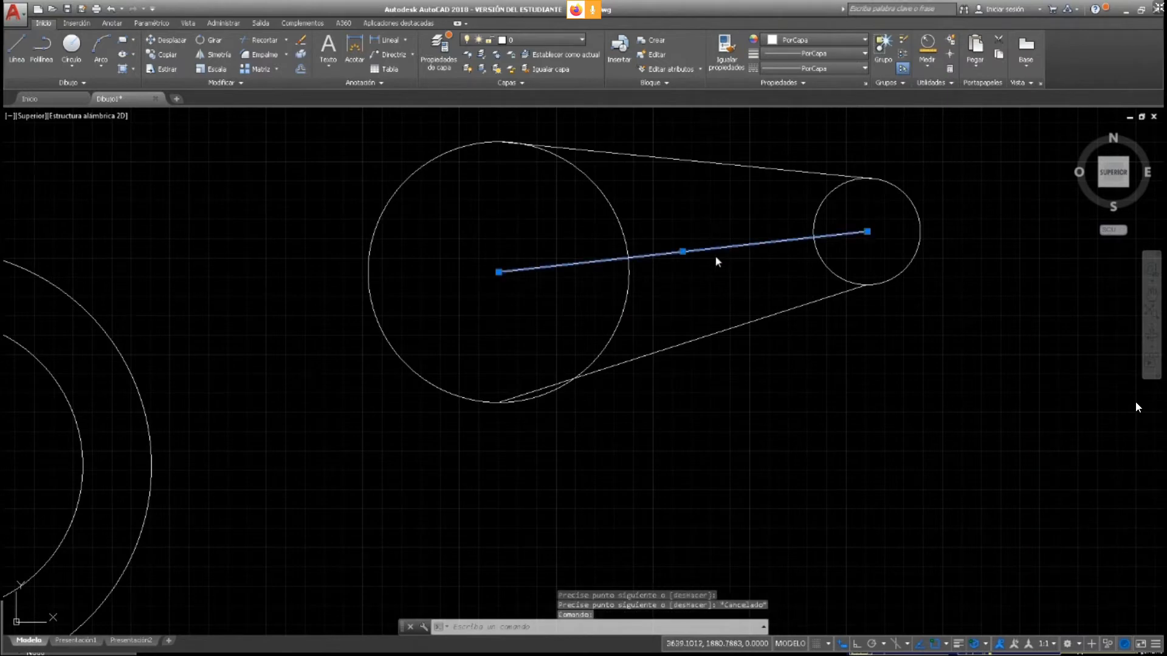
key(Delete)
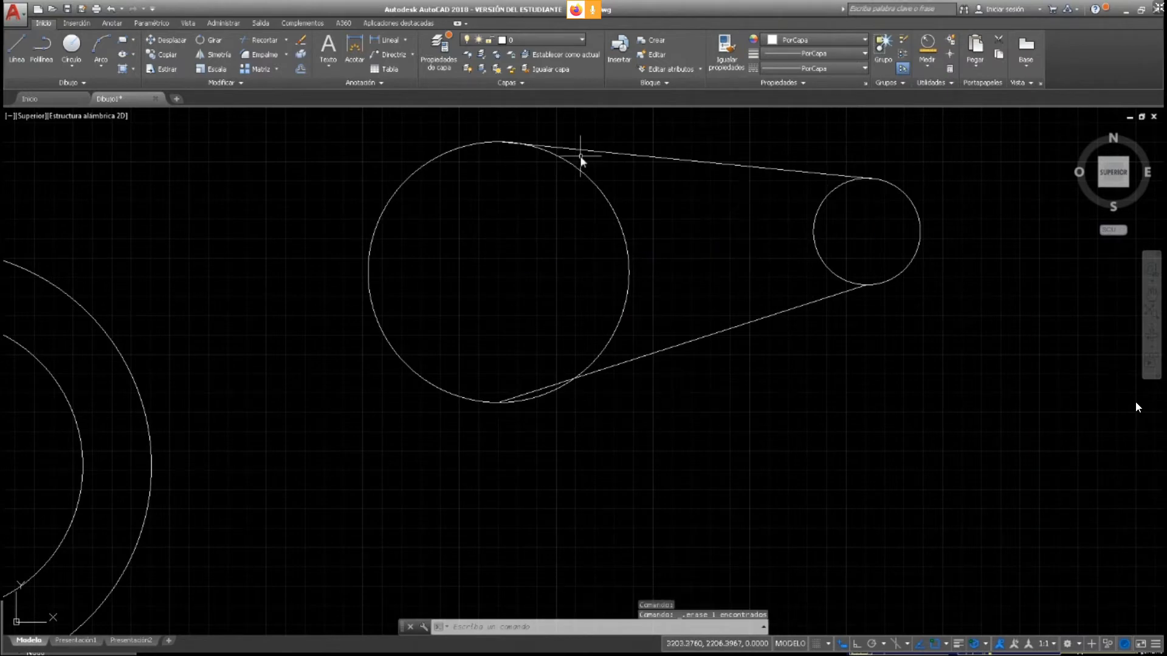
Examine closely where the upper connecting line meets the large circle
mouse_move(486, 198)
mouse_down()
mouse_move(500, 250)
mouse_move(487, 225)
mouse_up()
scroll(479, 172, up, 2)
scroll(555, 294, down, 4)
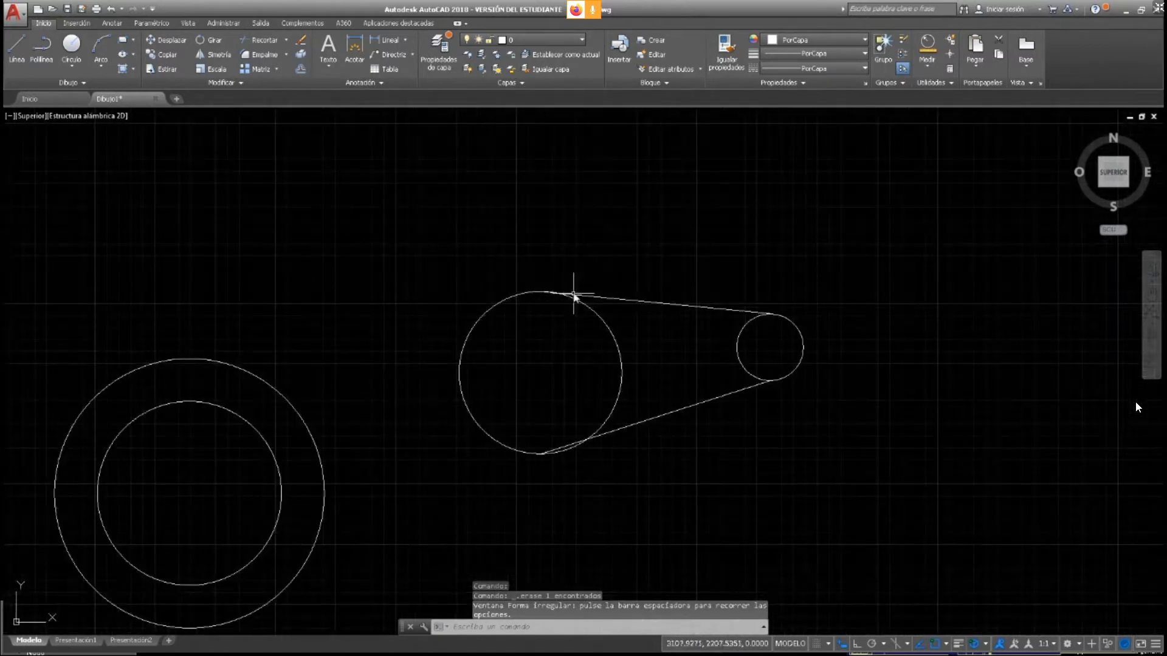
scroll(547, 304, up, 6)
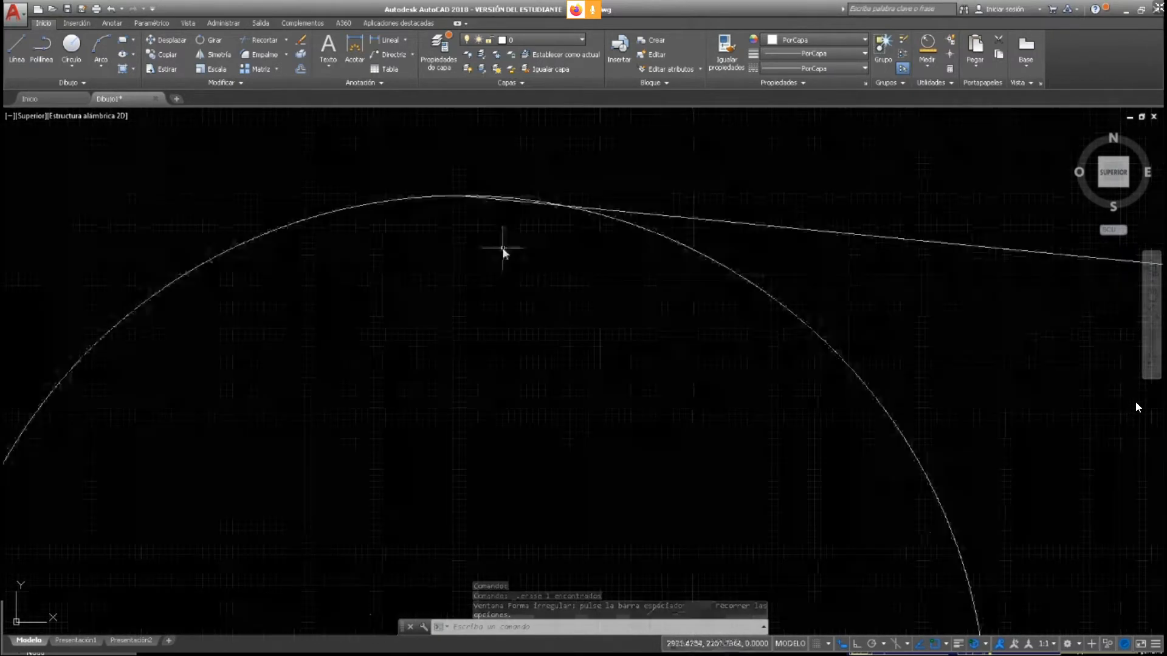
middle_drag(493, 206, 568, 421)
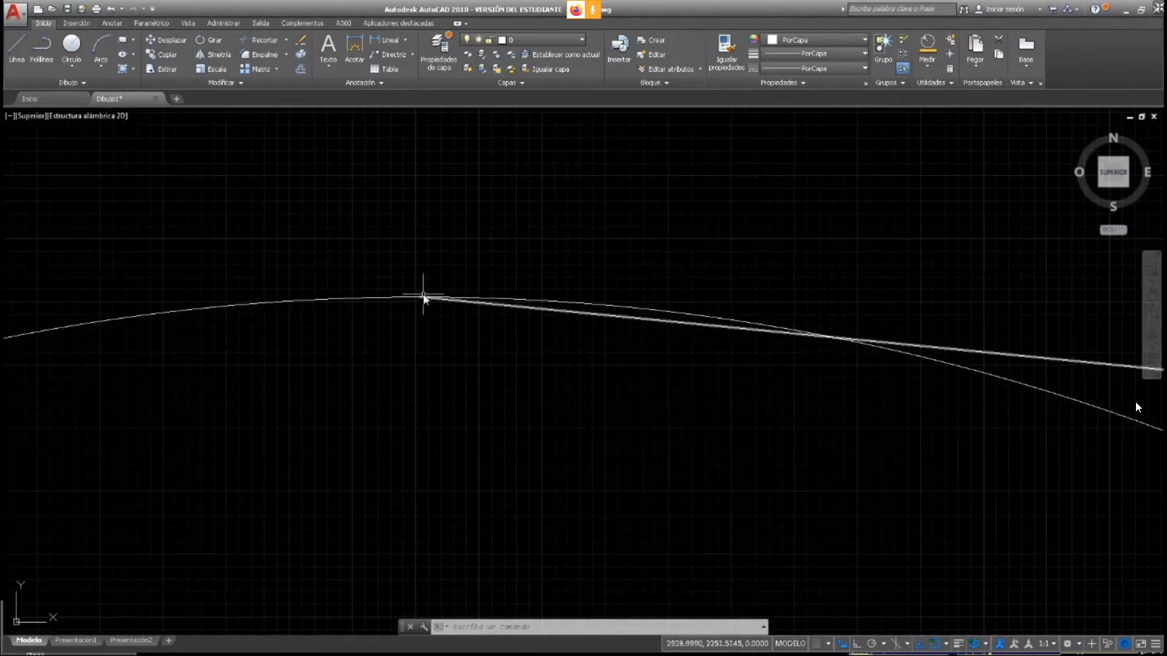
scroll(975, 401, up, 4)
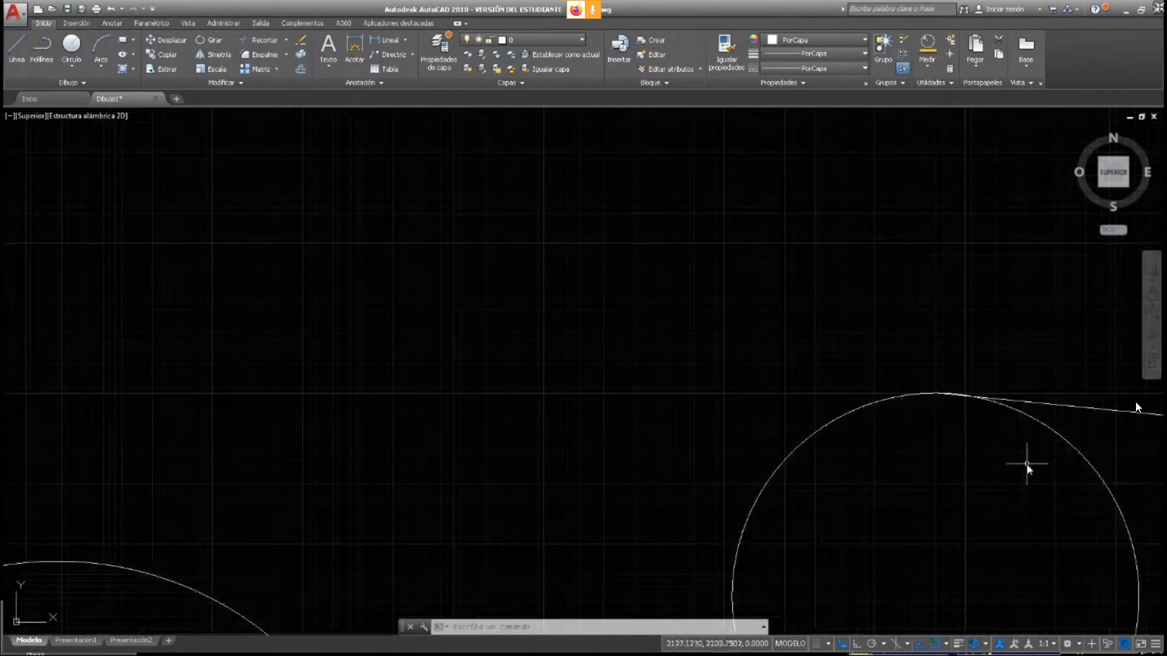
Try to stretch the lower connecting line's end at the small circle's lower quadrant to a tangent point on that circle
scroll(443, 386, down, 5)
scroll(818, 380, up, 3)
mouse_move(808, 384)
middle_down()
mouse_move(751, 318)
mouse_move(766, 280)
middle_up()
scroll(717, 457, up, 2)
middle_drag(676, 331, 660, 207)
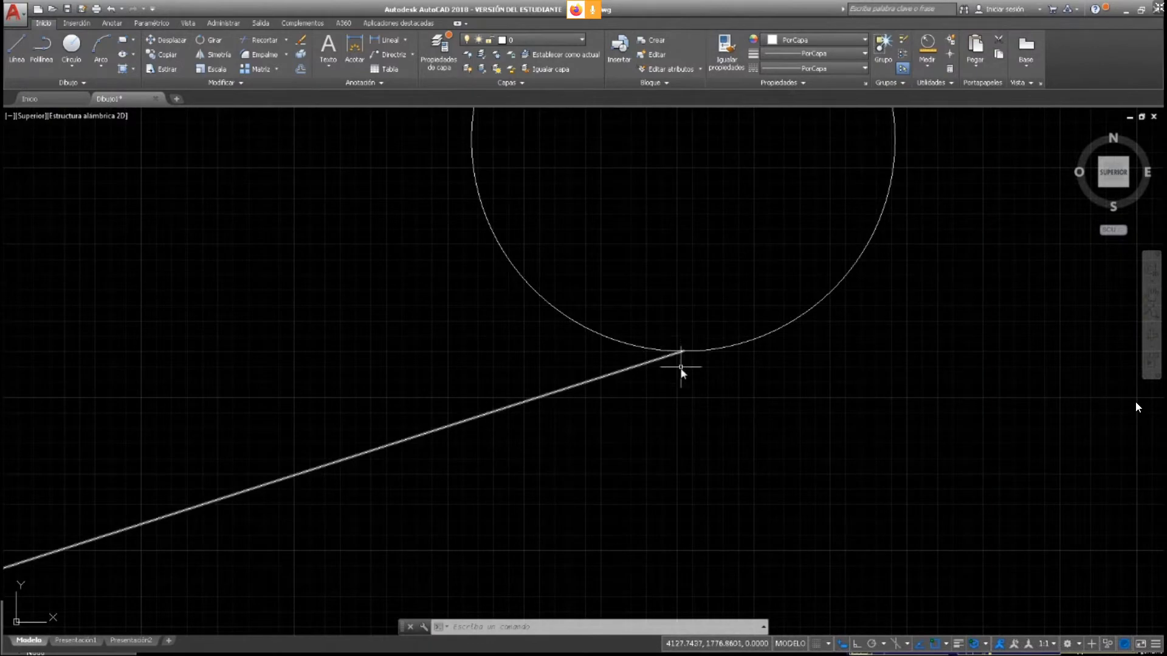
scroll(529, 435, up, 3)
click(523, 435)
click(568, 421)
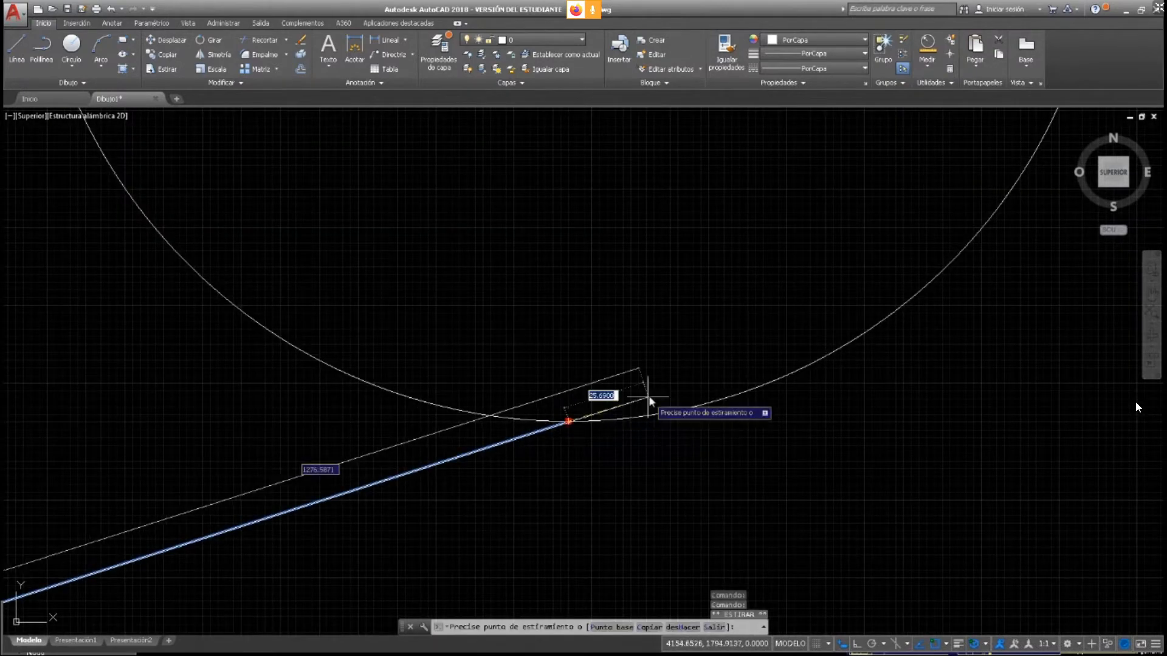
click(946, 645)
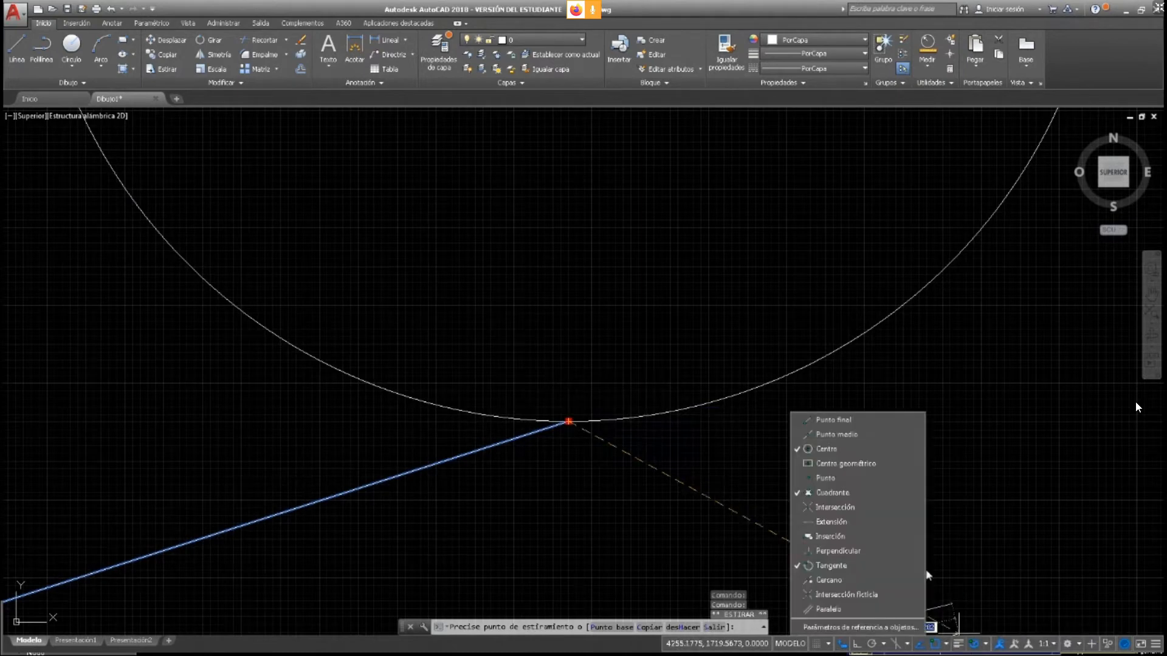
click(573, 421)
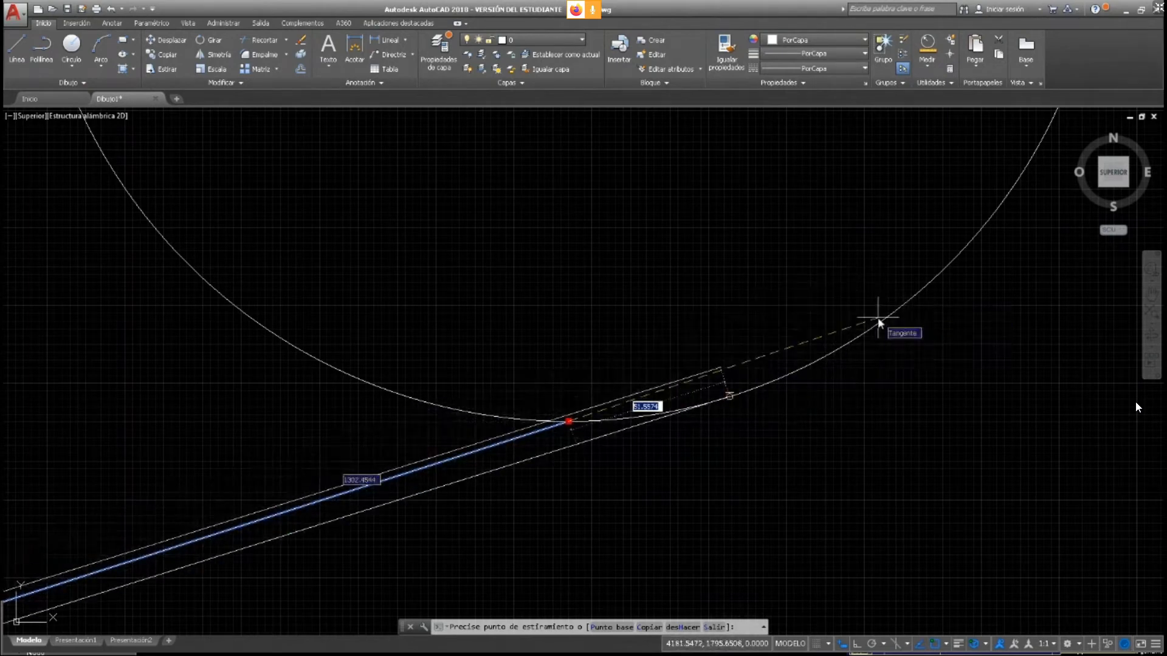
shift+right_click(956, 623)
click(880, 569)
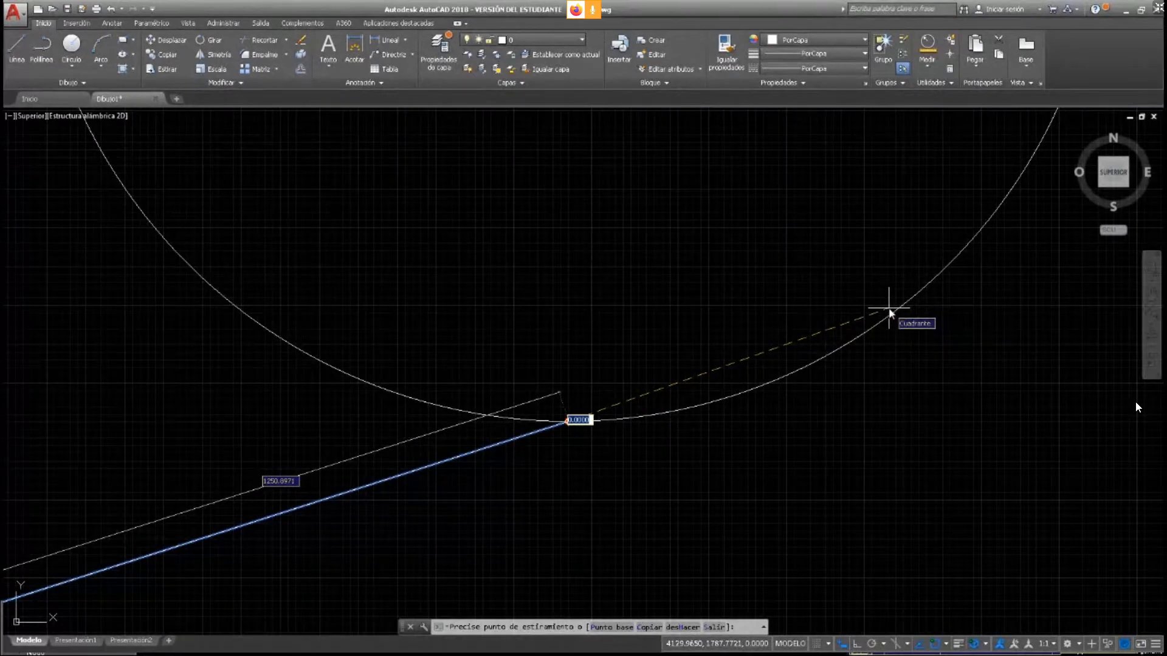
key(Escape)
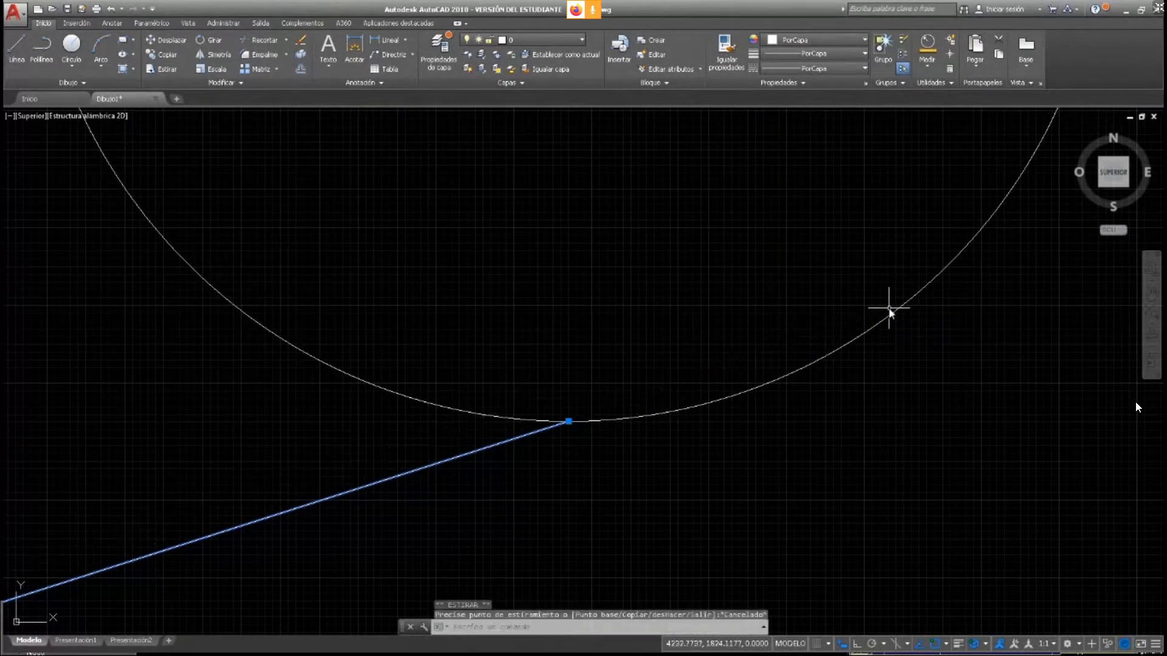
Delete the upper and lower lines connecting the two circles
scroll(426, 384, down, 5)
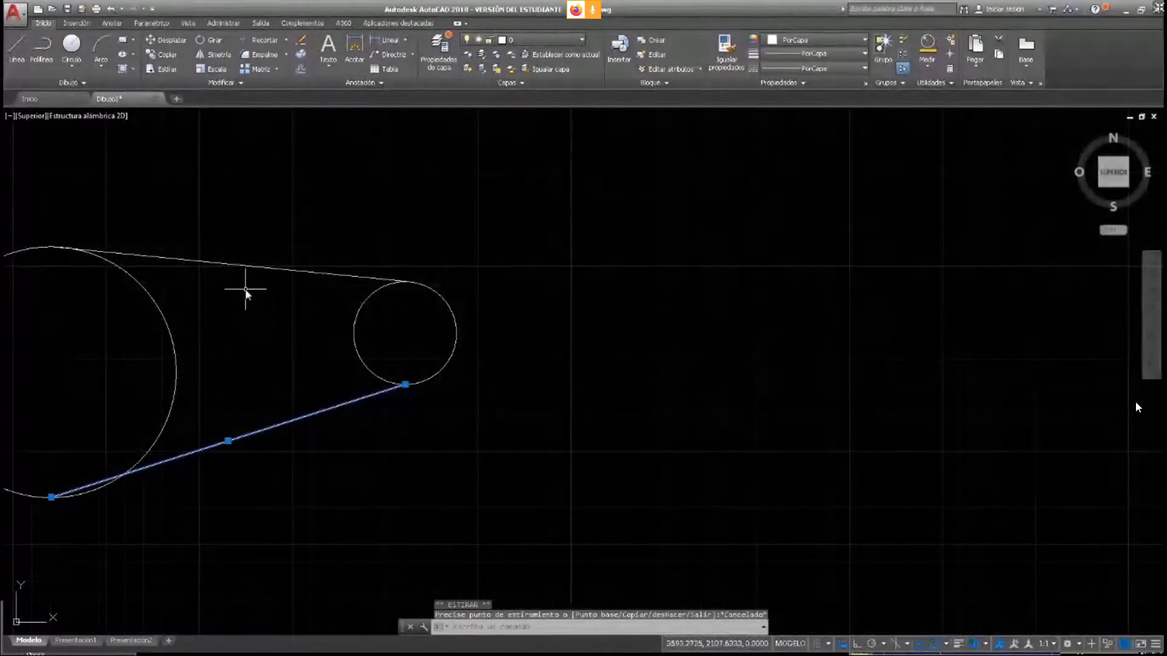
click(257, 268)
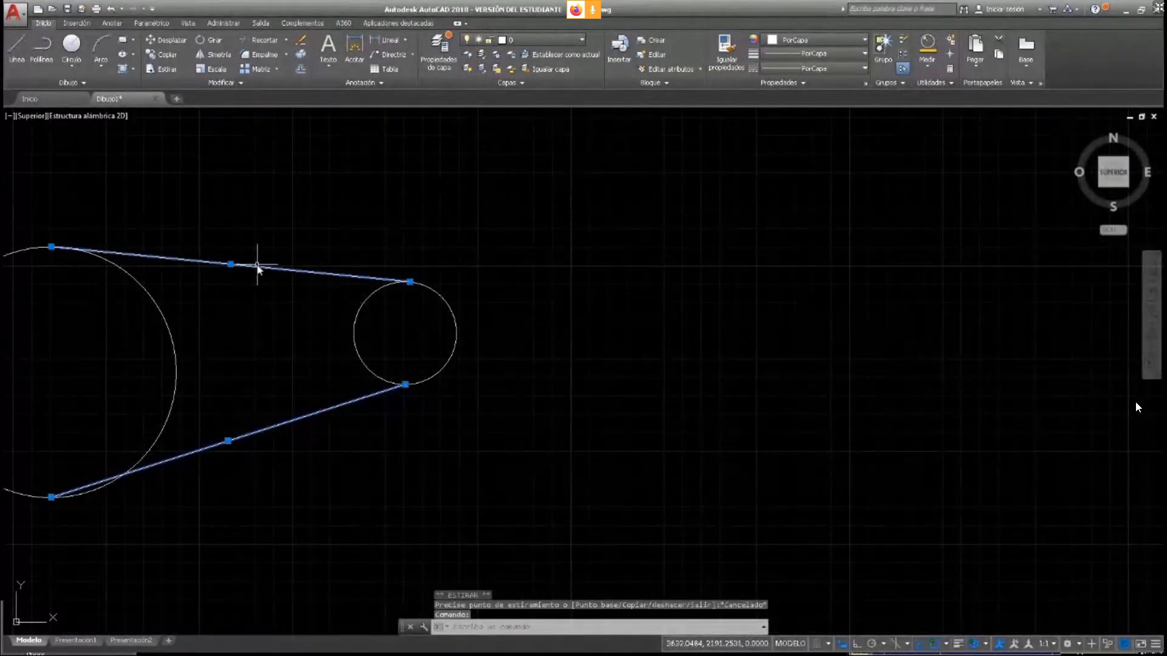
key(Delete)
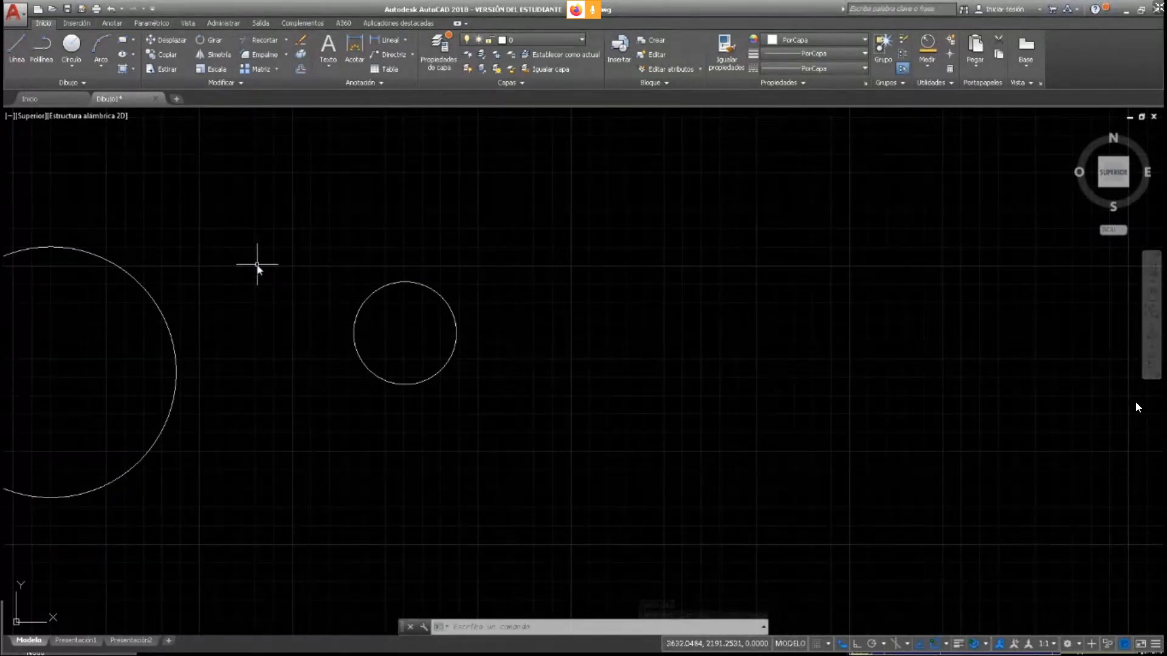
Turn off the active object snaps such as Centro, Cuadrante and Extensión, leaving only Tangente on
middle_drag(245, 274, 400, 302)
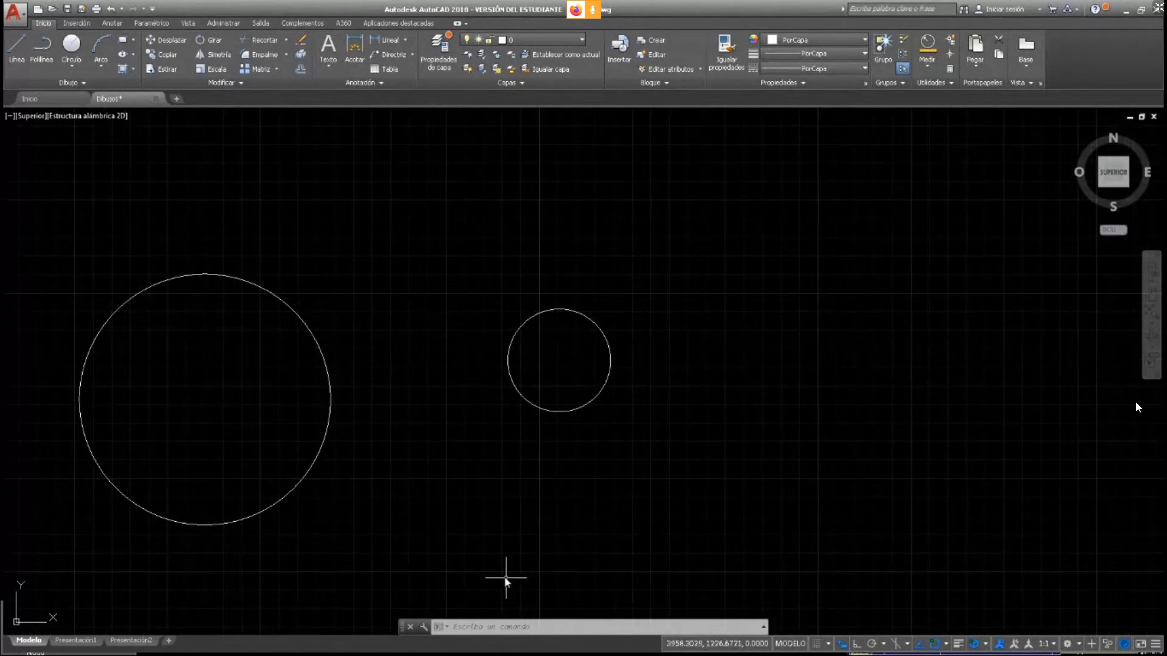
scroll(495, 495, up, 2)
mouse_move(502, 487)
middle_down()
mouse_move(570, 482)
mouse_move(630, 508)
middle_up()
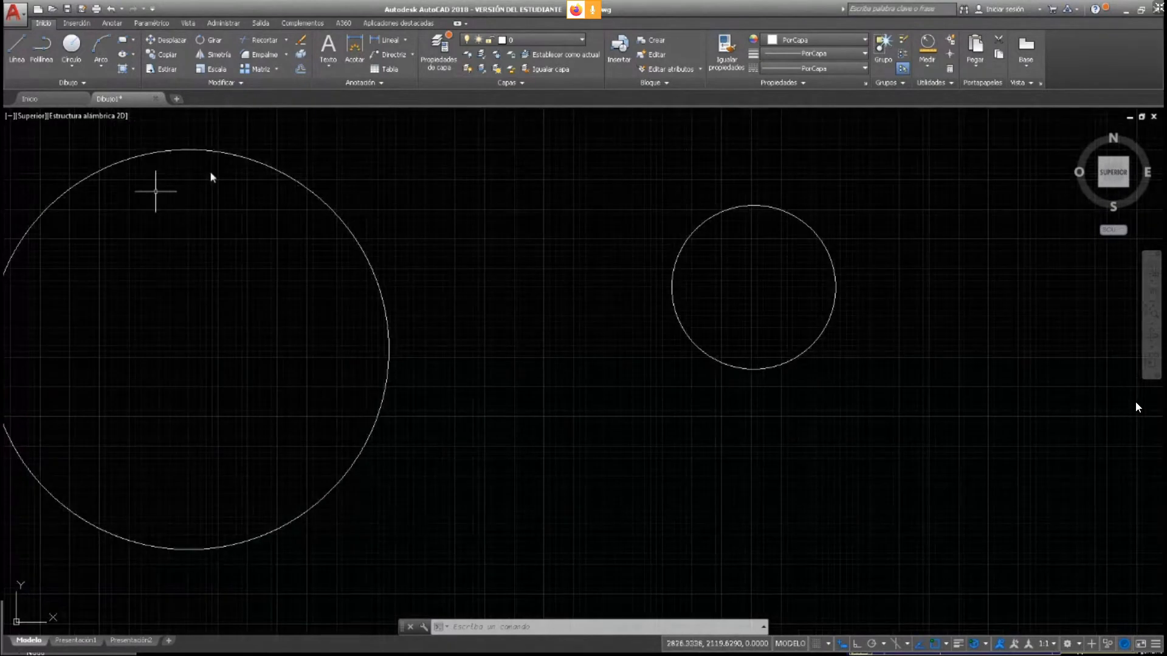
scroll(776, 311, down, 2)
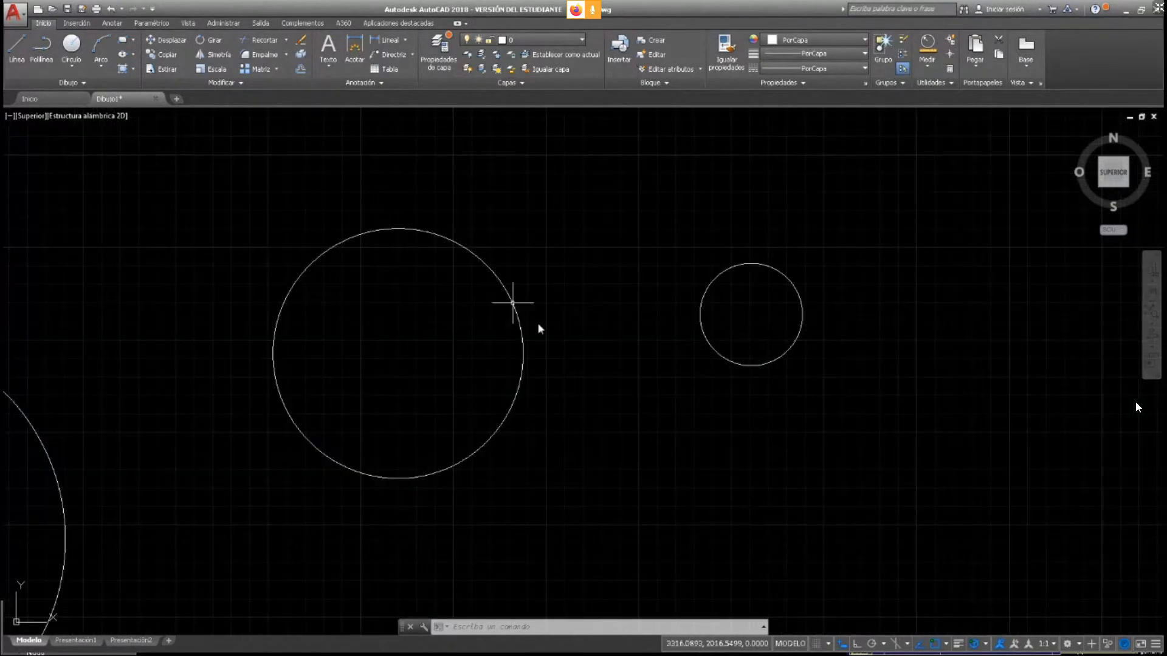
scroll(636, 377, up, 2)
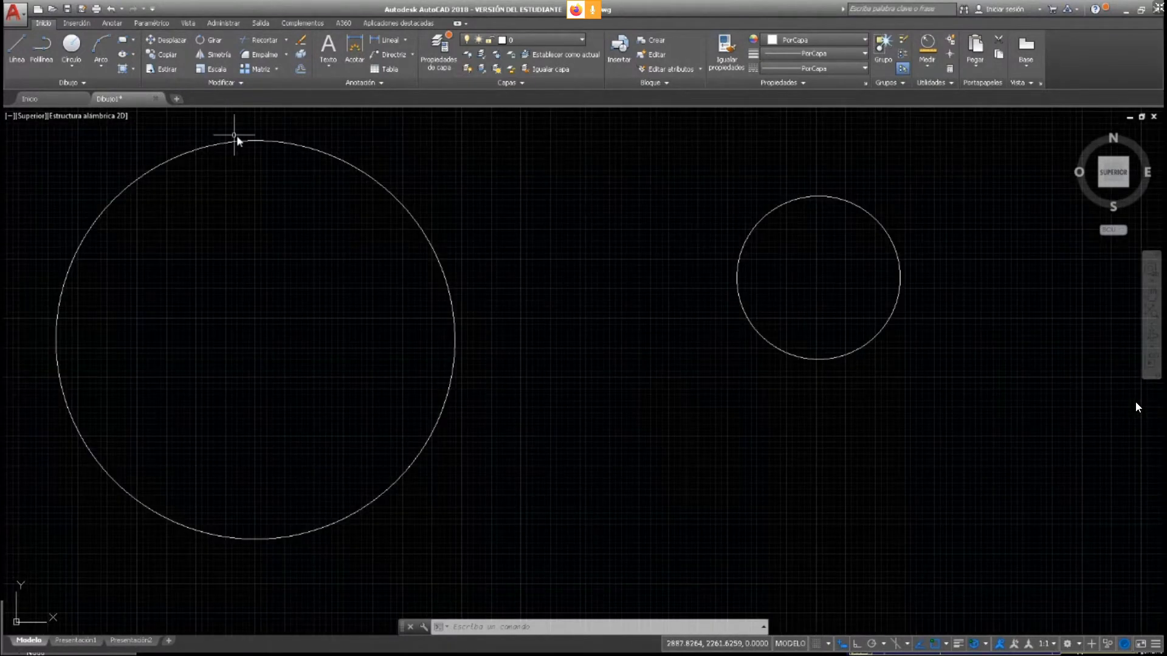
click(947, 646)
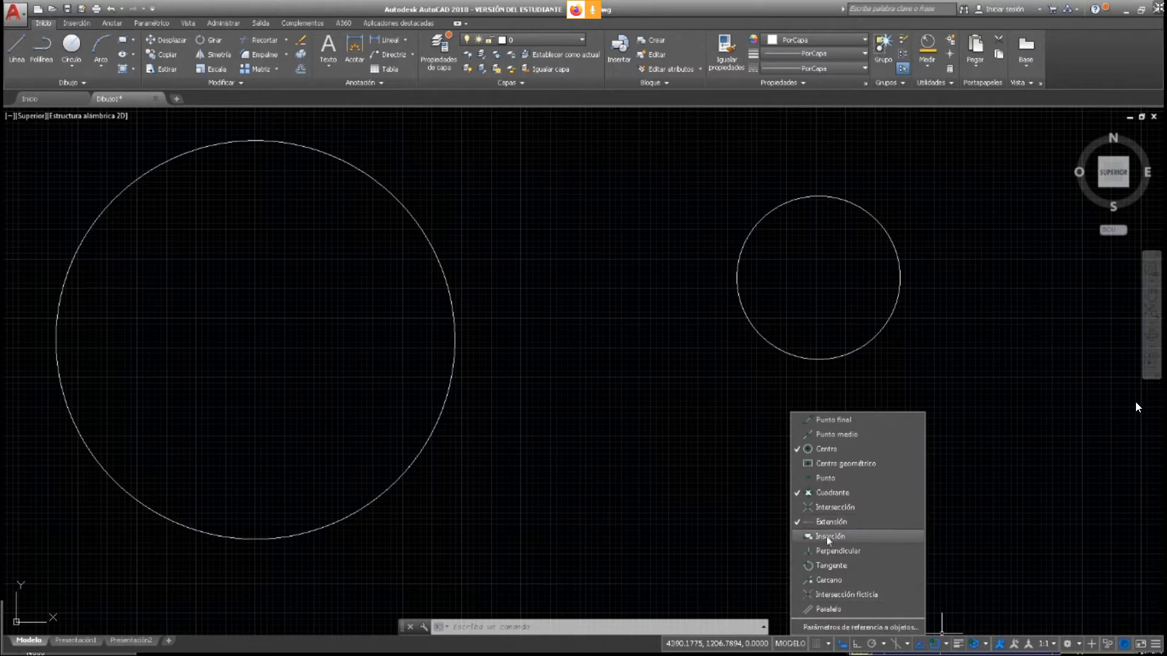
click(827, 449)
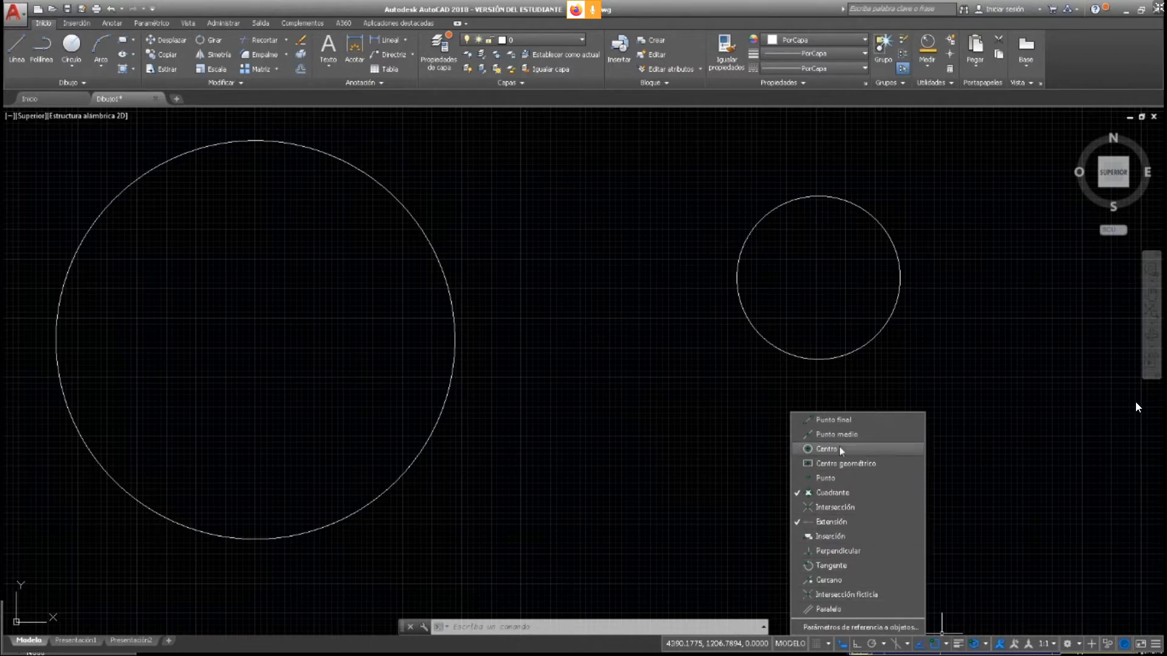
click(863, 523)
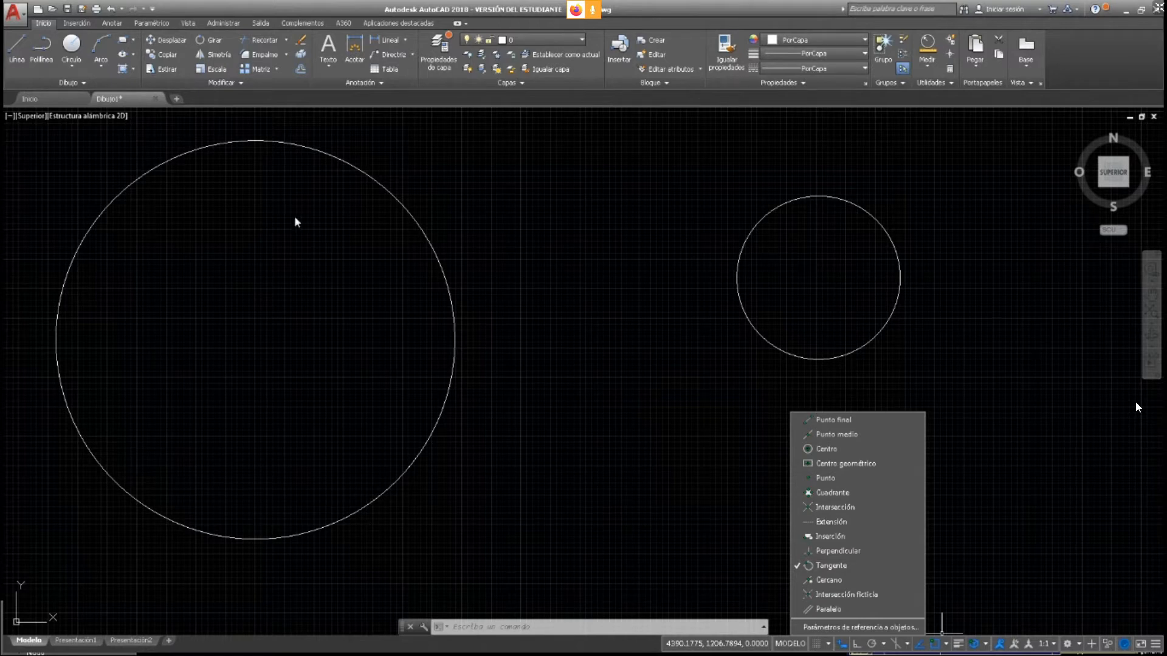
Turn on all the other object snaps, from Punto final to Paralelo, in addition to Tangente
click(891, 421)
click(885, 435)
click(884, 450)
click(885, 464)
click(885, 478)
click(885, 493)
click(886, 508)
click(884, 522)
click(885, 537)
click(885, 551)
click(886, 580)
click(887, 595)
click(884, 608)
click(614, 416)
Draw a line from the small circle's upper-left arc to the large circle's upper-right arc with all snaps active, and delete it
click(17, 47)
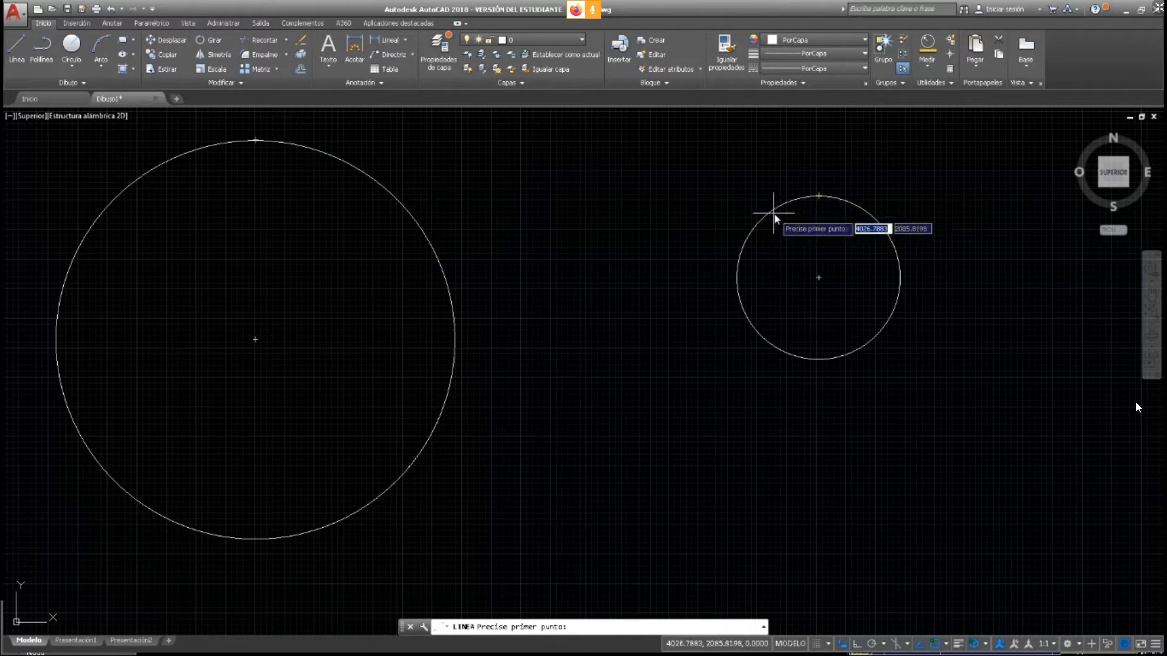
scroll(851, 196, up, 2)
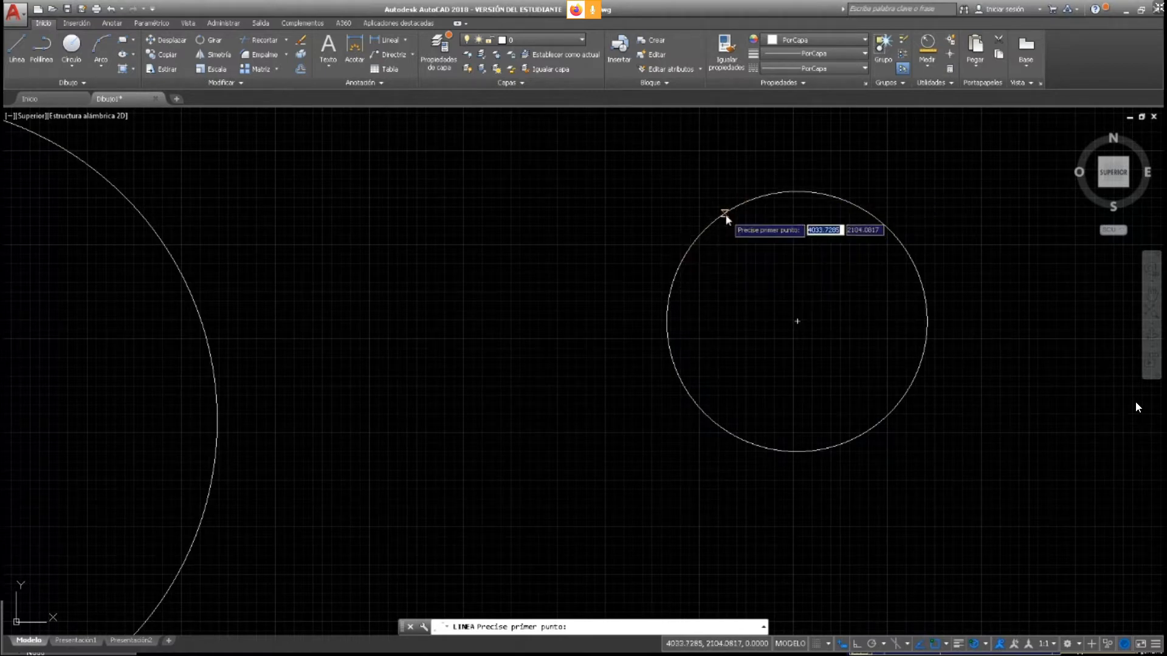
click(691, 220)
scroll(164, 231, down, 2)
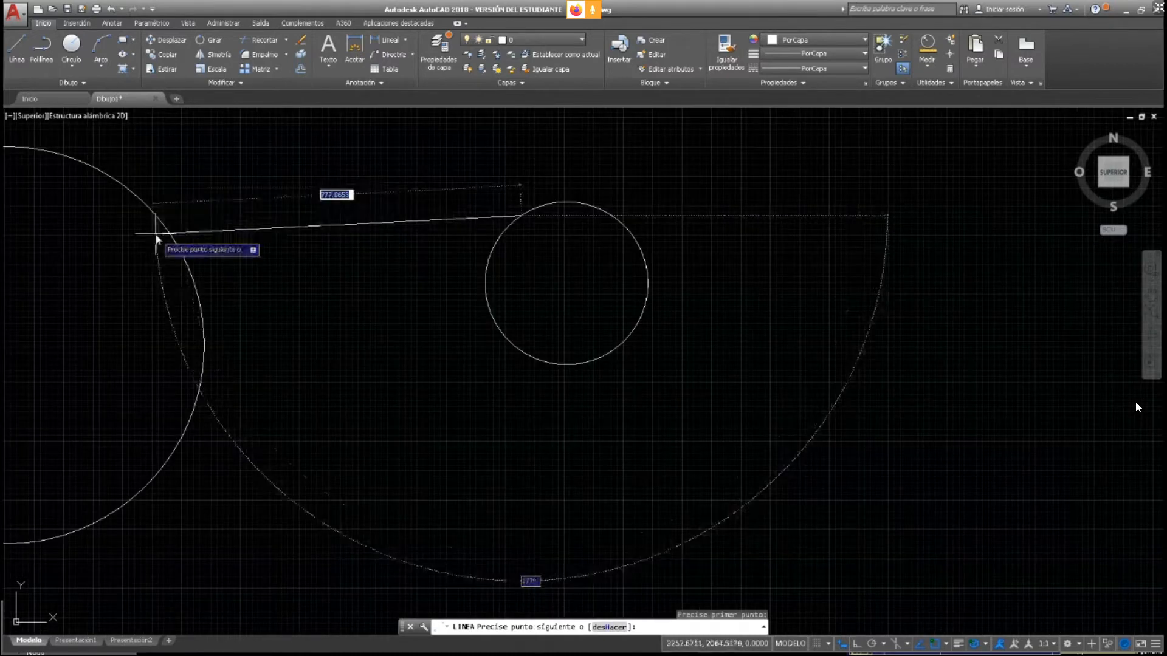
middle_drag(160, 236, 331, 220)
scroll(334, 221, up, 2)
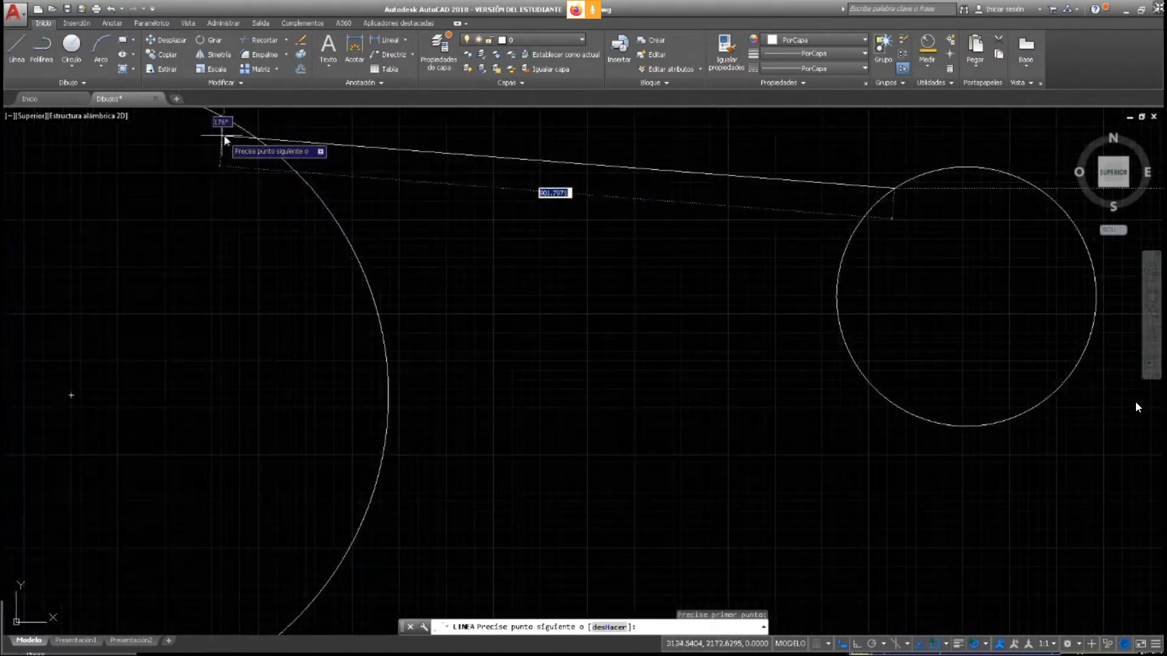
click(245, 129)
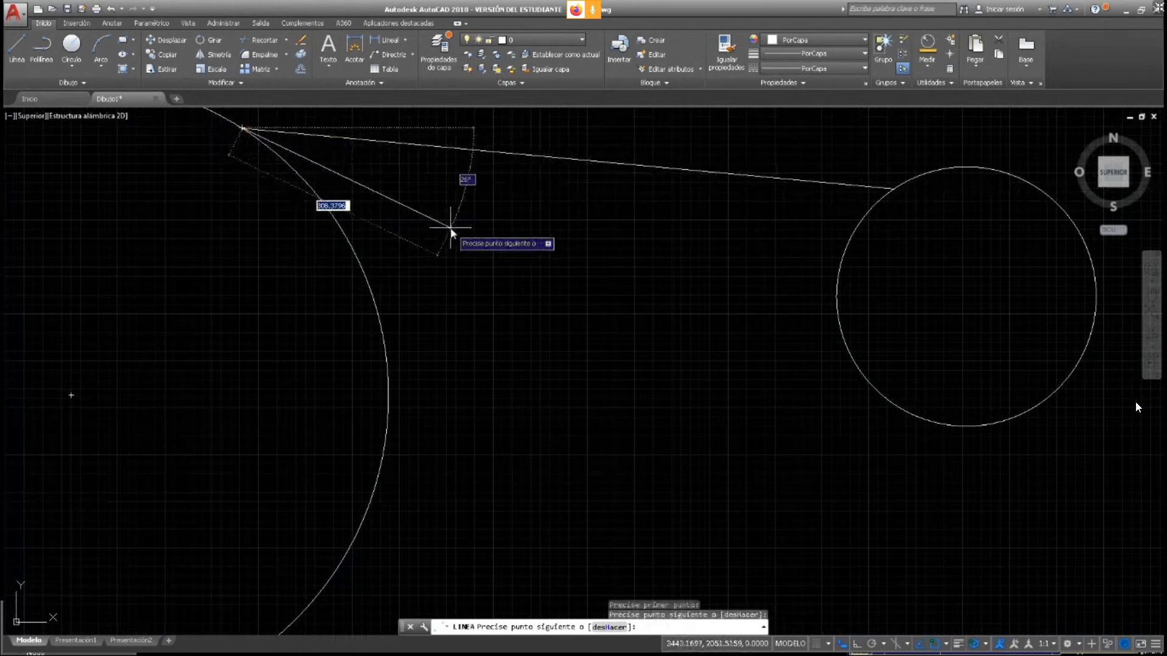
key(Escape)
scroll(450, 230, down, 2)
click(516, 185)
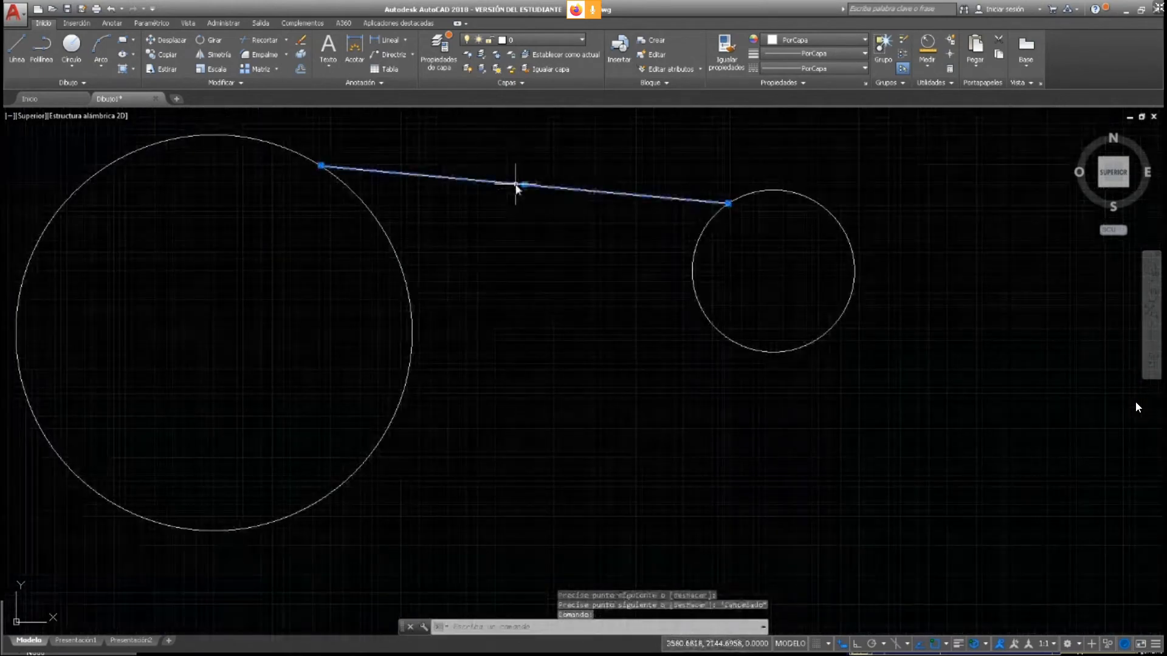
key(Delete)
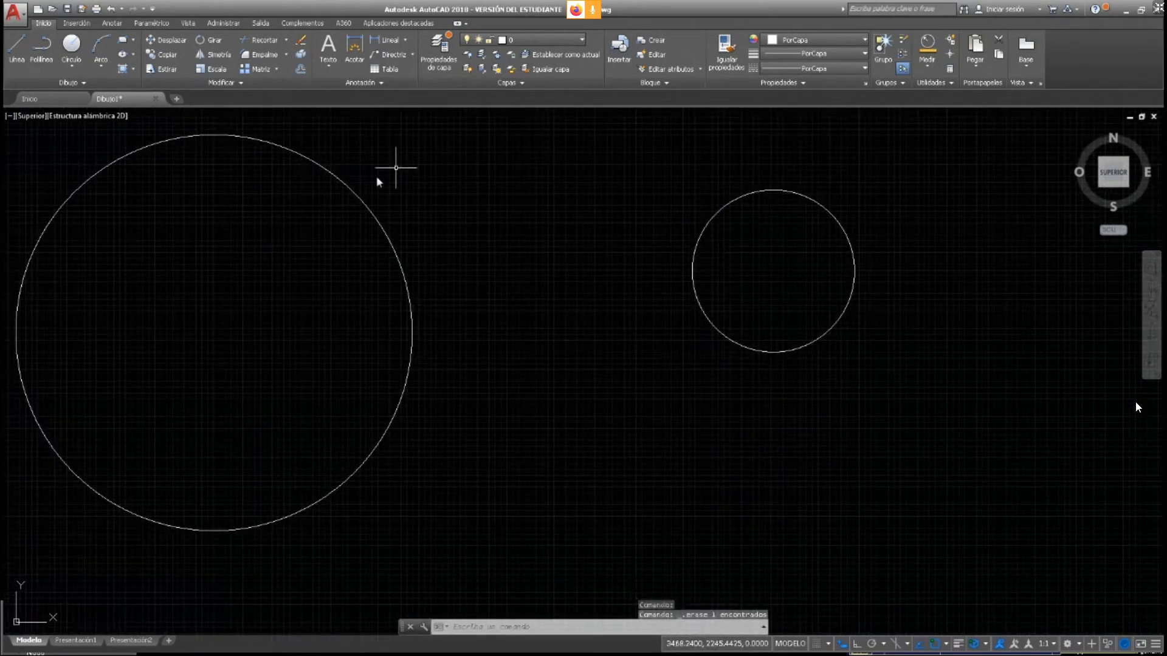
Deactivate every object snap except Tangente
click(946, 643)
click(835, 434)
click(839, 448)
click(845, 478)
click(846, 464)
click(856, 491)
click(862, 507)
click(869, 521)
click(877, 536)
click(879, 550)
click(880, 581)
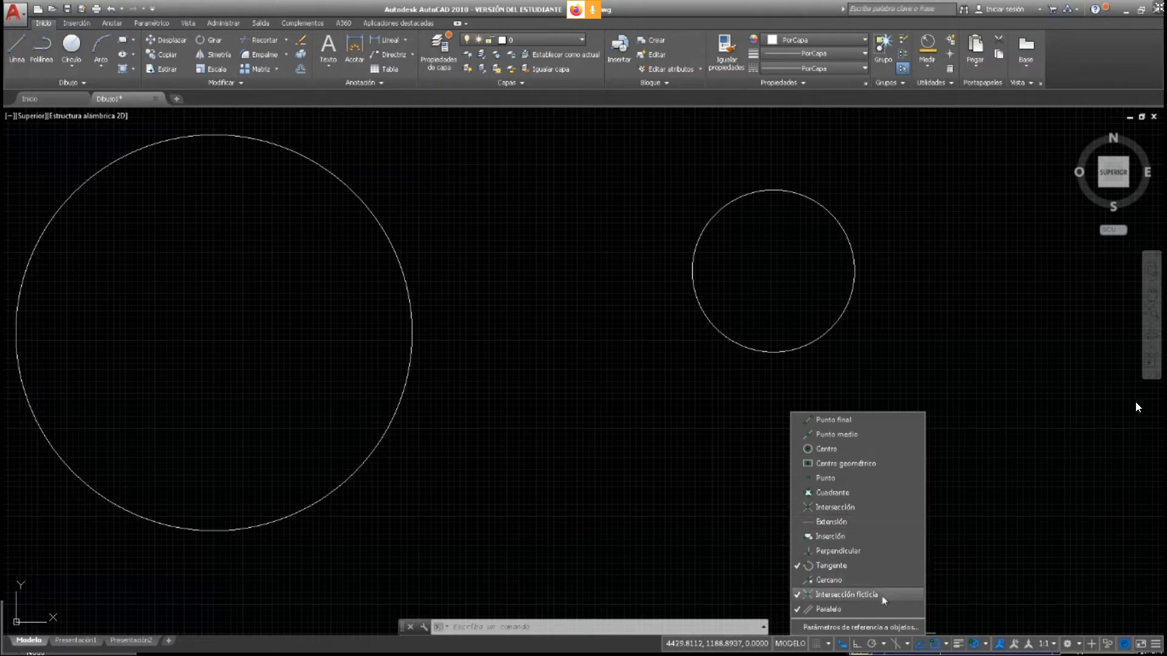
click(873, 595)
click(877, 608)
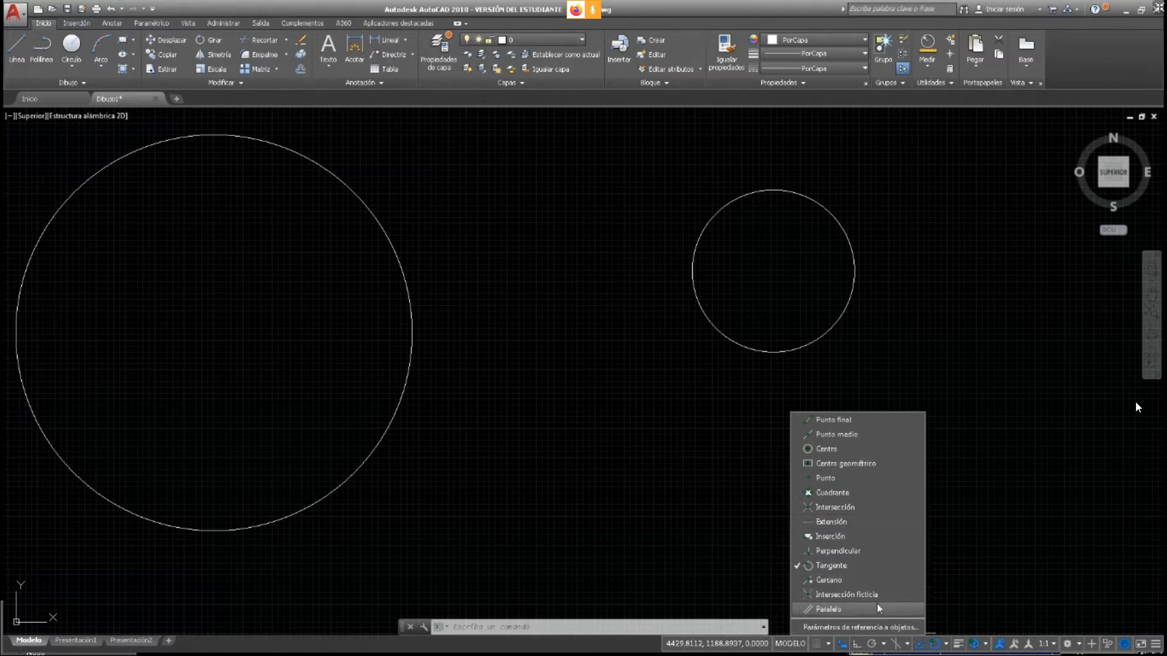
click(699, 474)
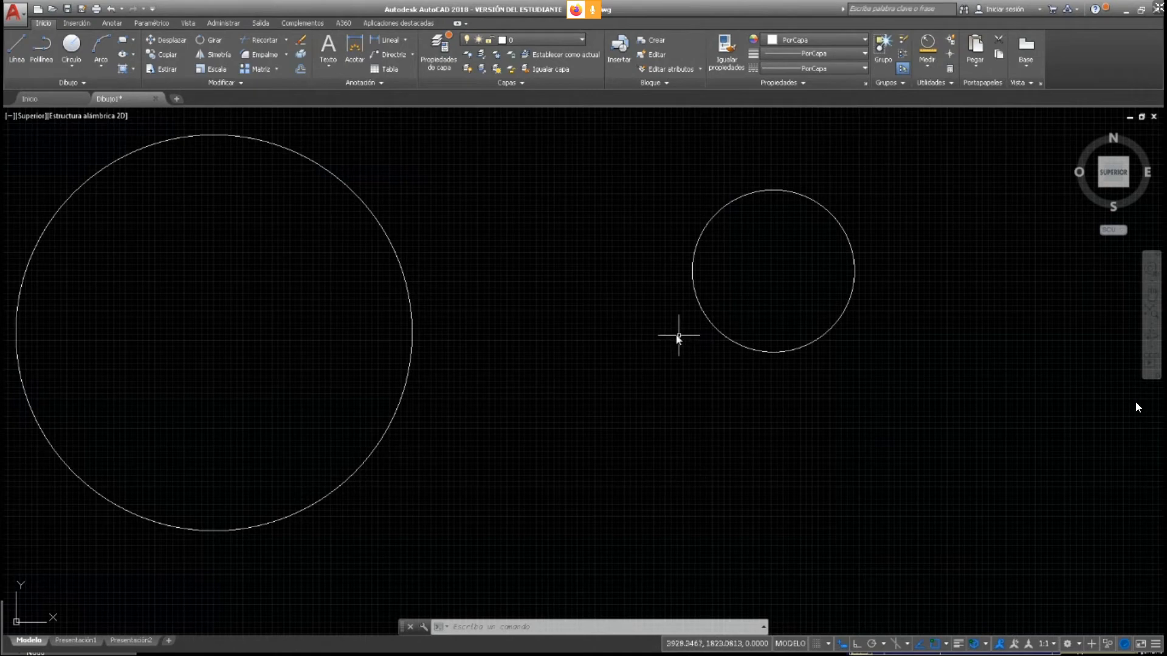
Check the active object snaps and draw a line tangent to the upper sides of the large and small circles
scroll(638, 298, down, 2)
scroll(610, 256, up, 2)
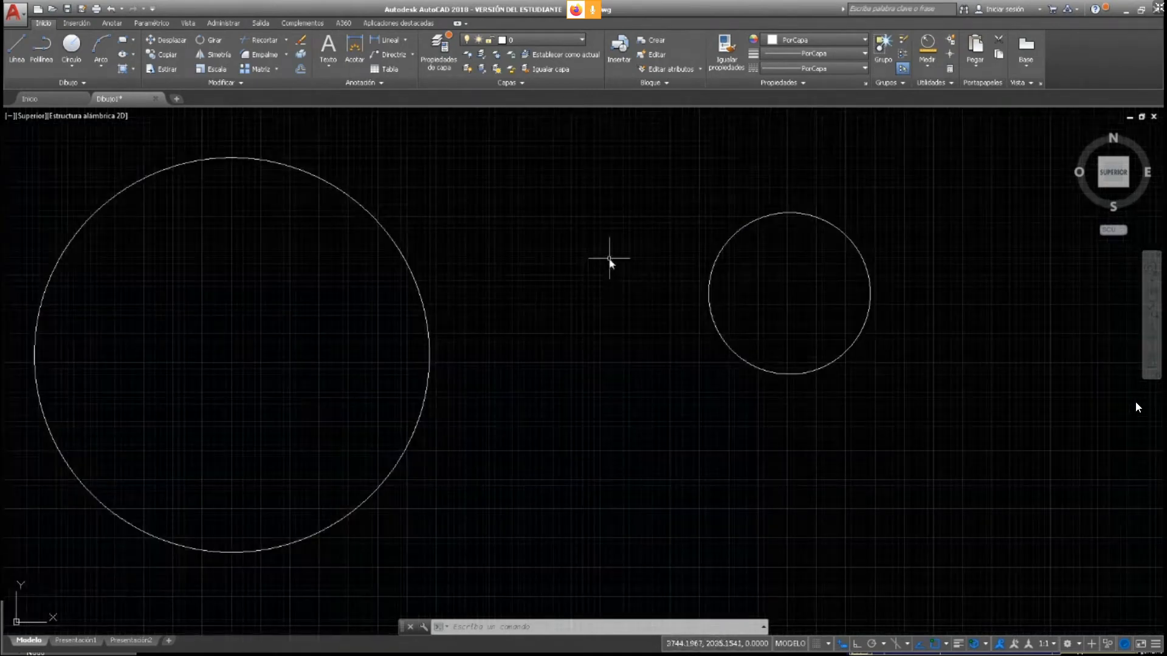
middle_drag(609, 261, 630, 272)
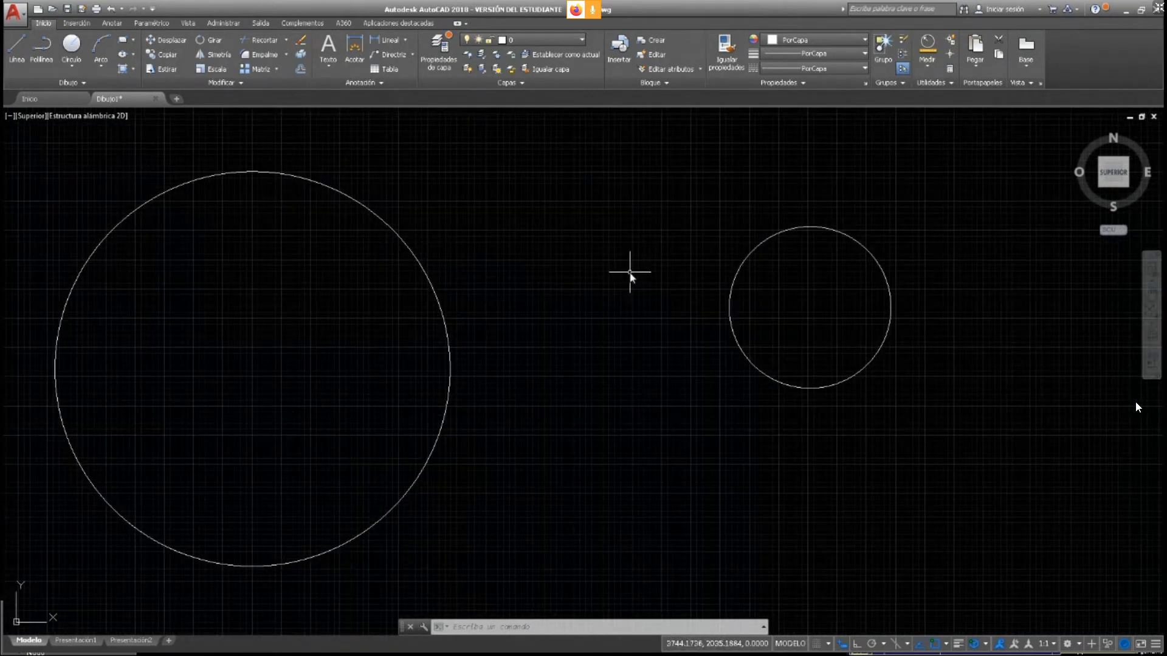
click(947, 644)
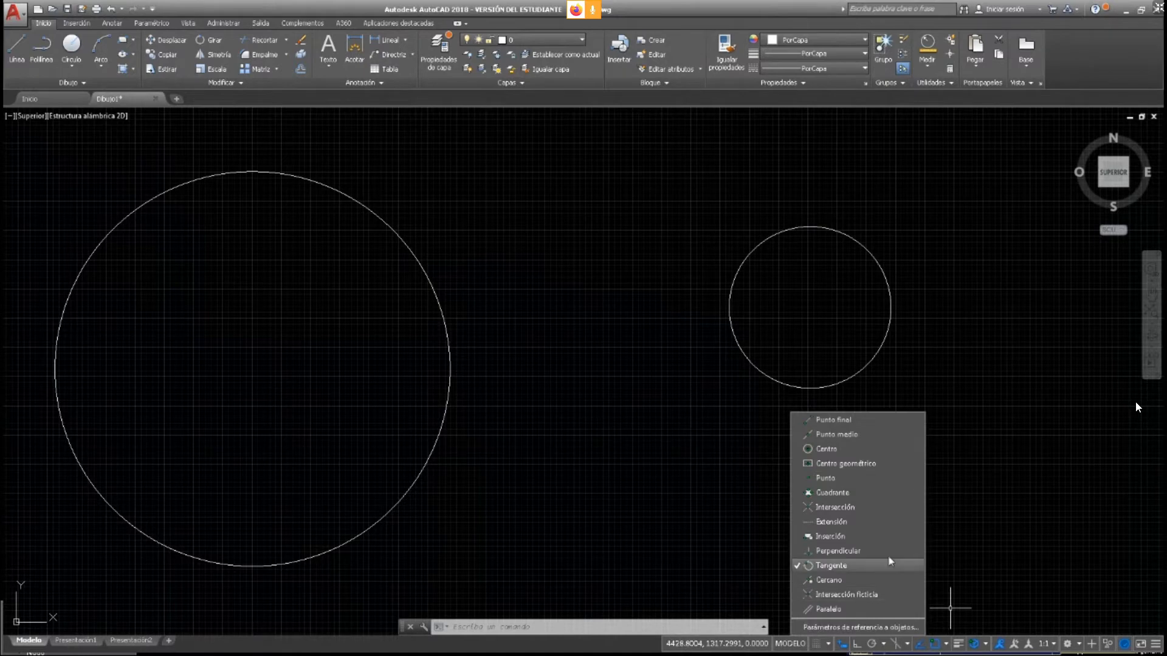
click(687, 501)
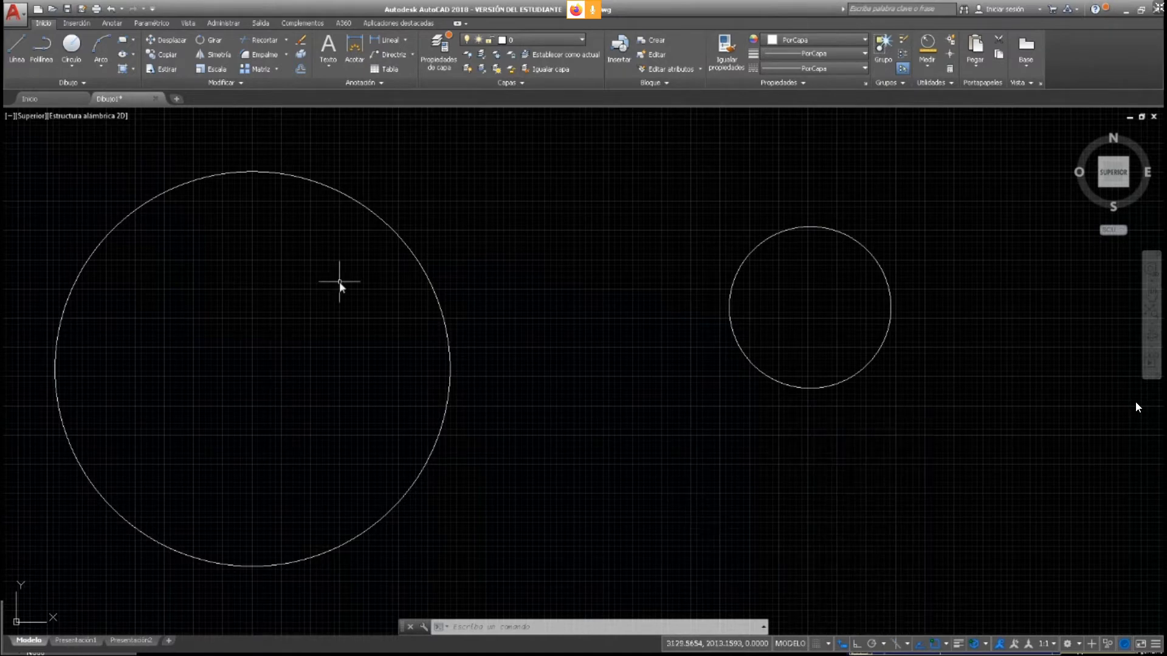
click(17, 48)
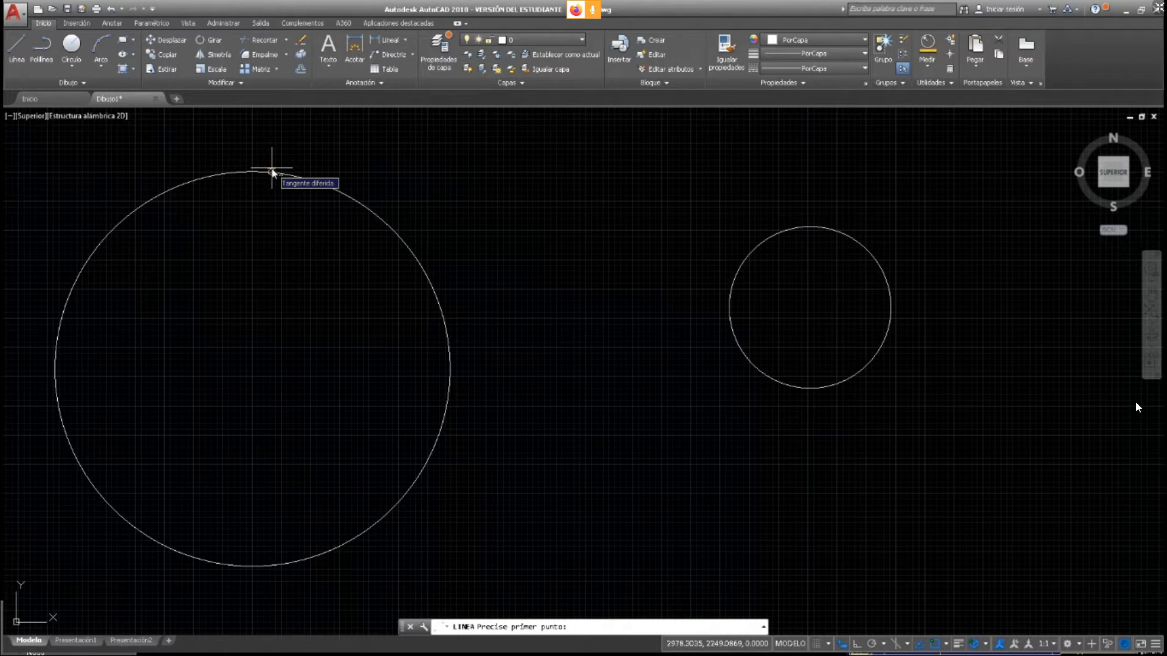
click(272, 173)
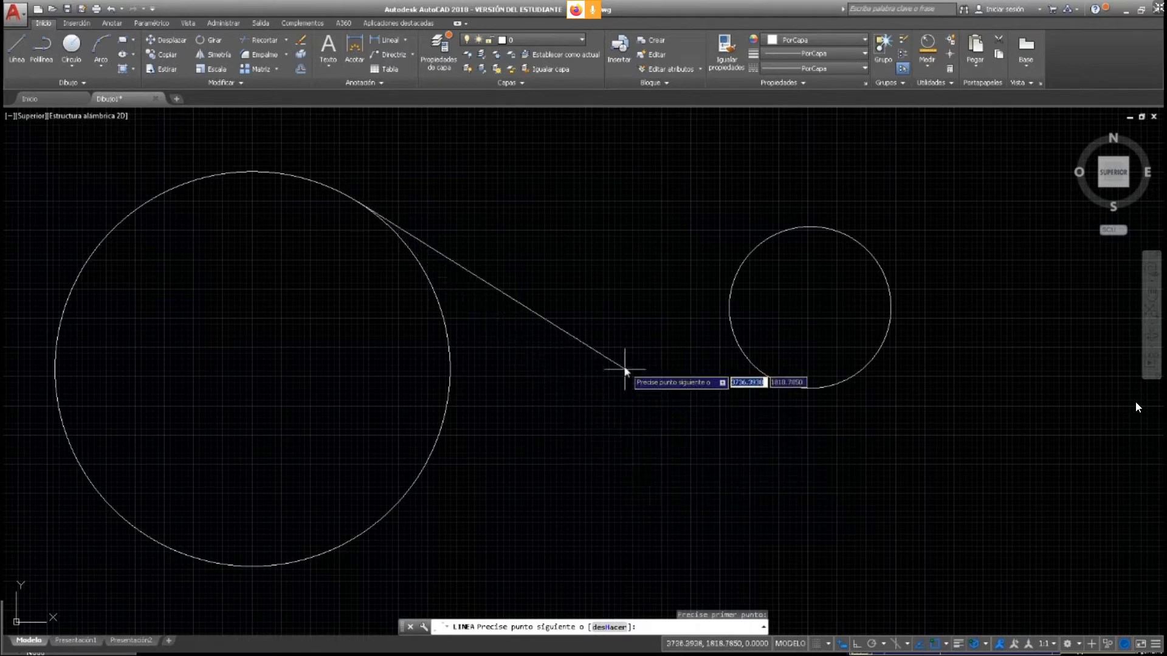
click(809, 227)
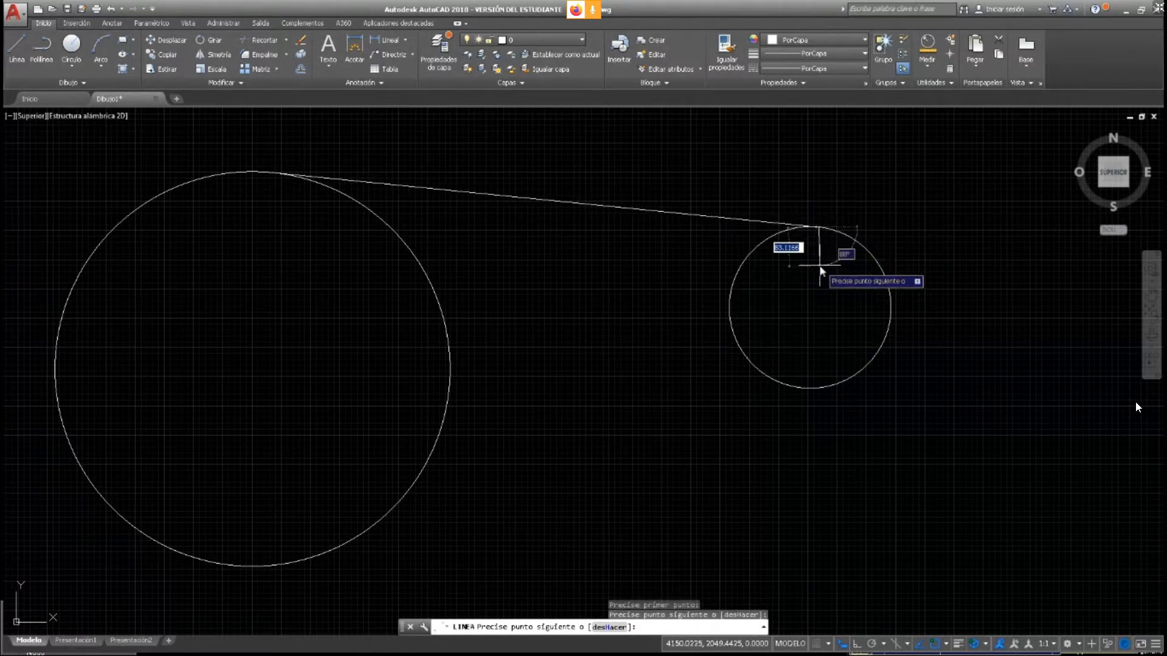
scroll(822, 265, up, 4)
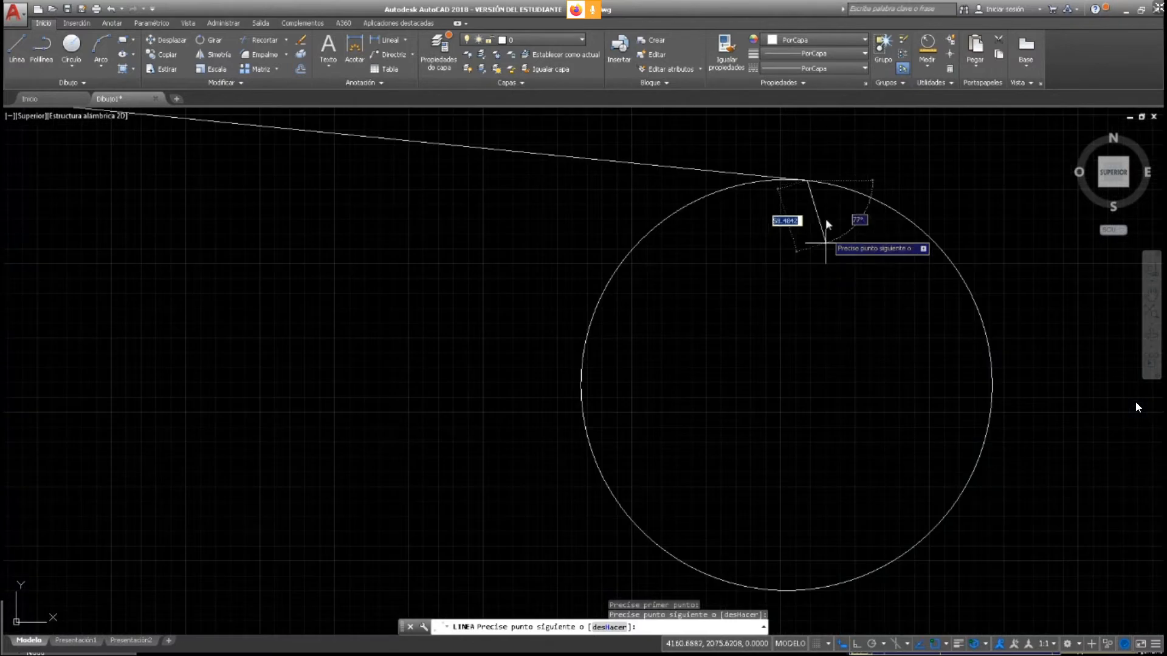
scroll(808, 181, down, 4)
click(797, 182)
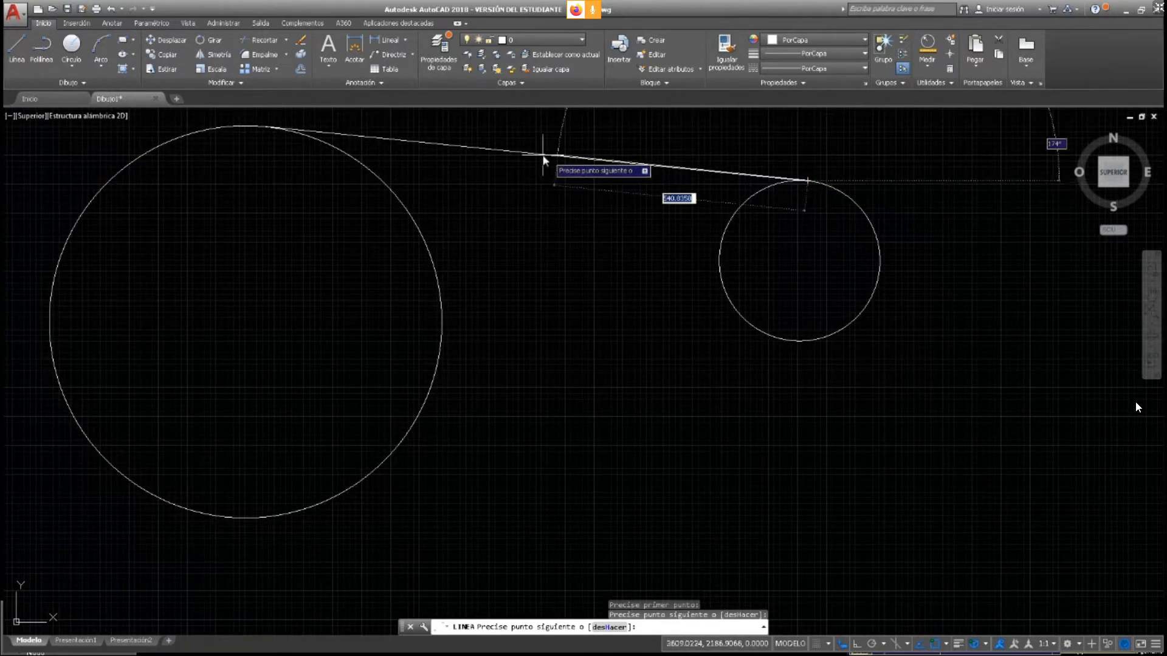
Draw a line tangent to the large circle's lower-right arc and the small circle's left side, and delete it
key(Escape)
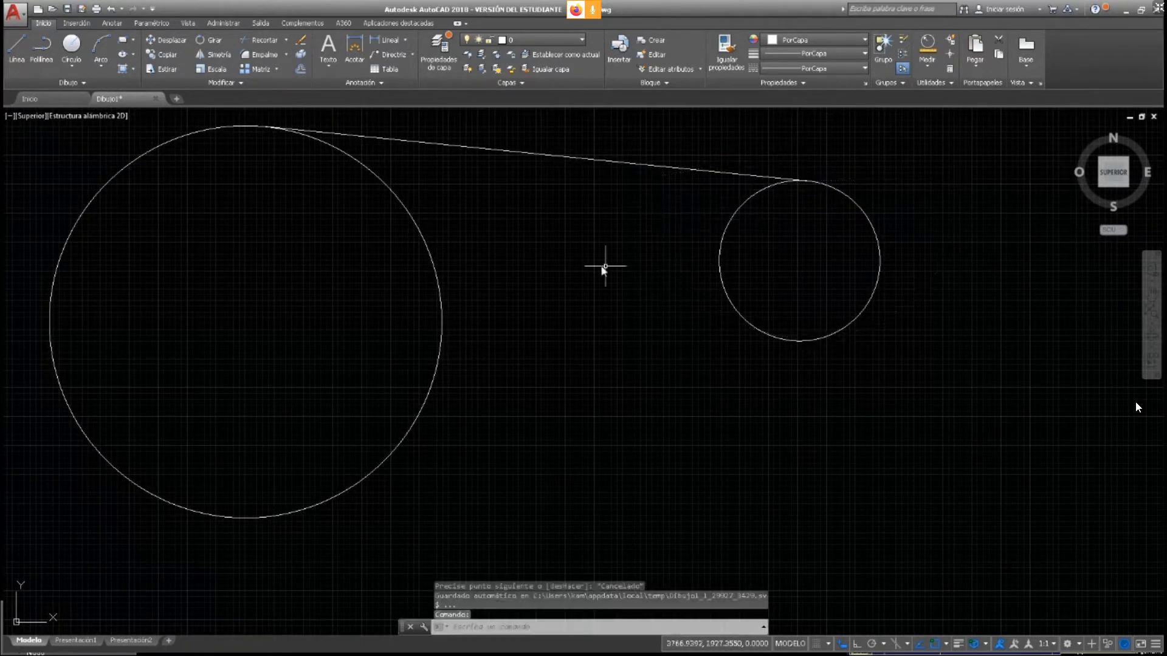
click(22, 49)
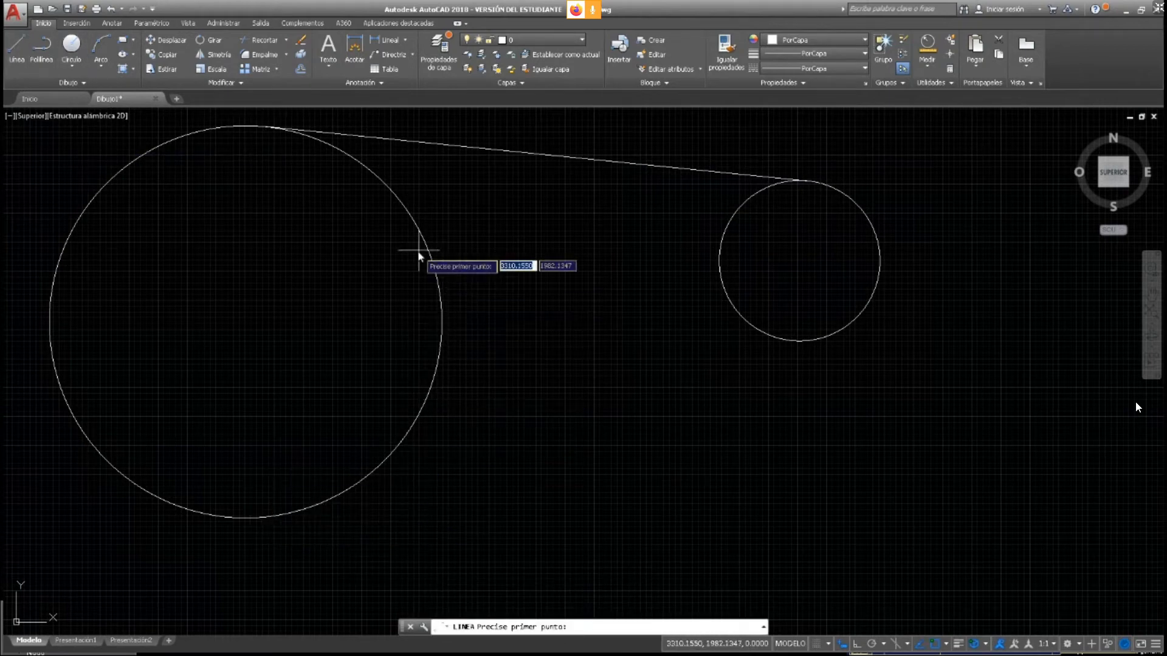
click(405, 439)
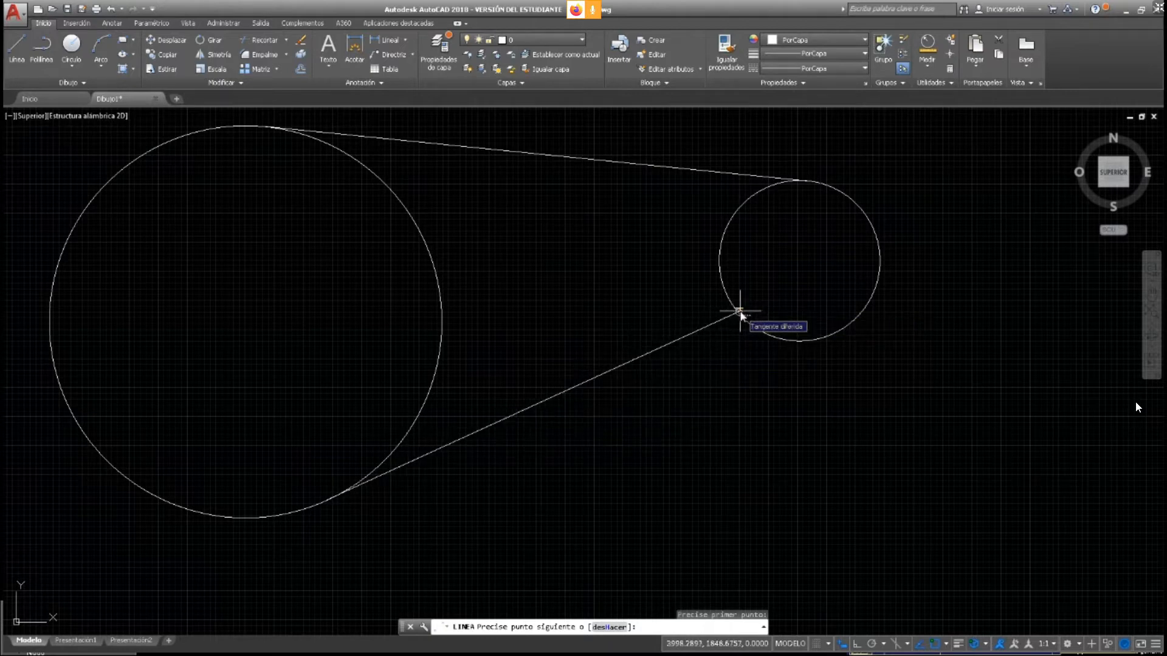
click(723, 285)
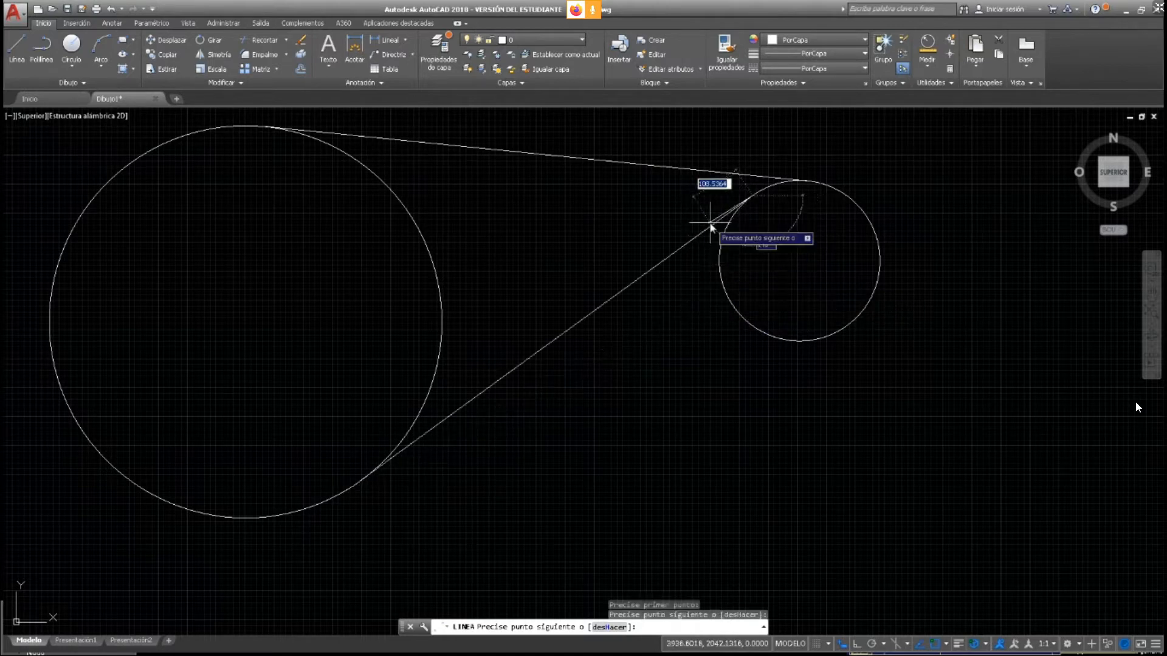
key(Escape)
click(698, 235)
key(Delete)
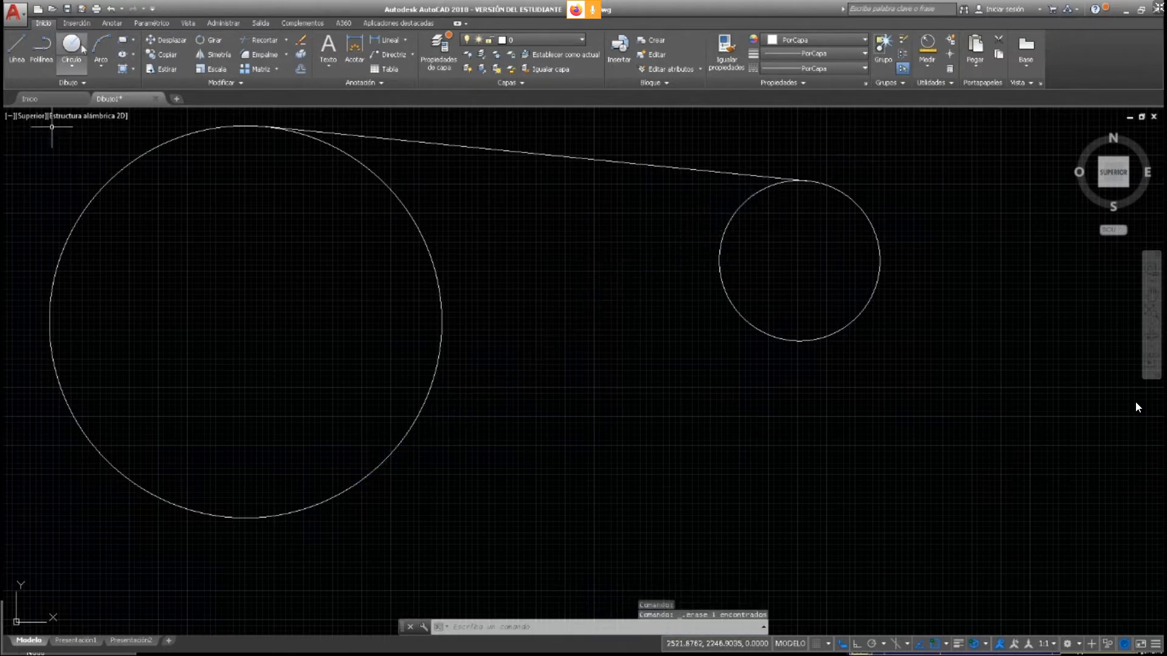
Draw a line tangent to the lower sides of the large and small circles
click(16, 45)
click(312, 503)
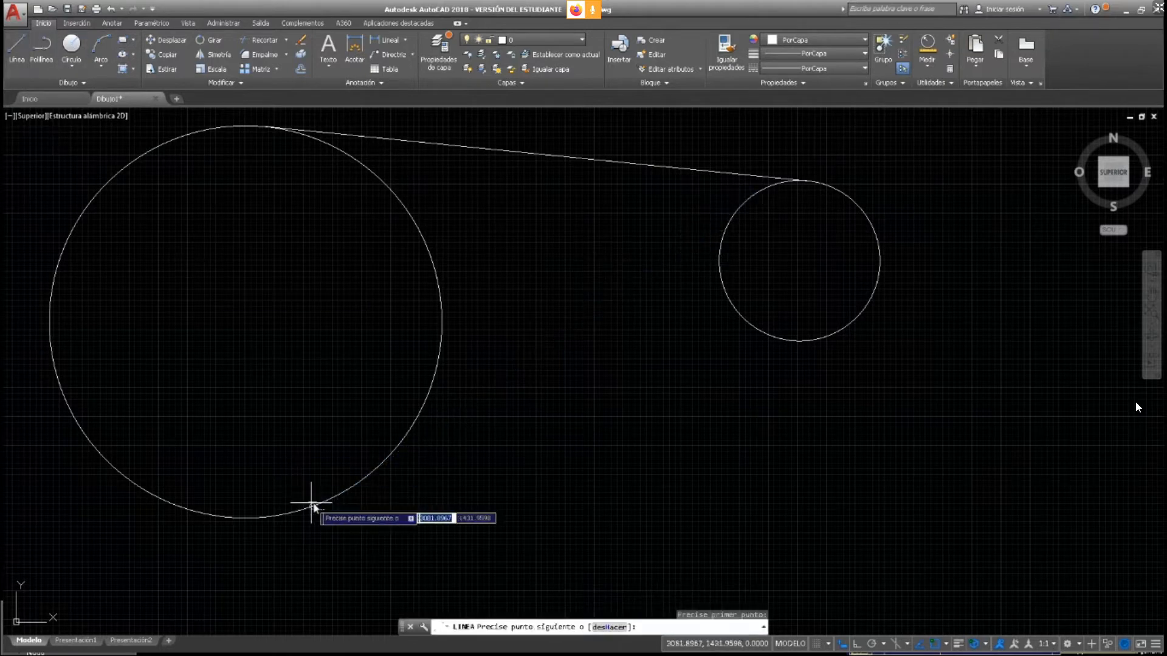
click(825, 341)
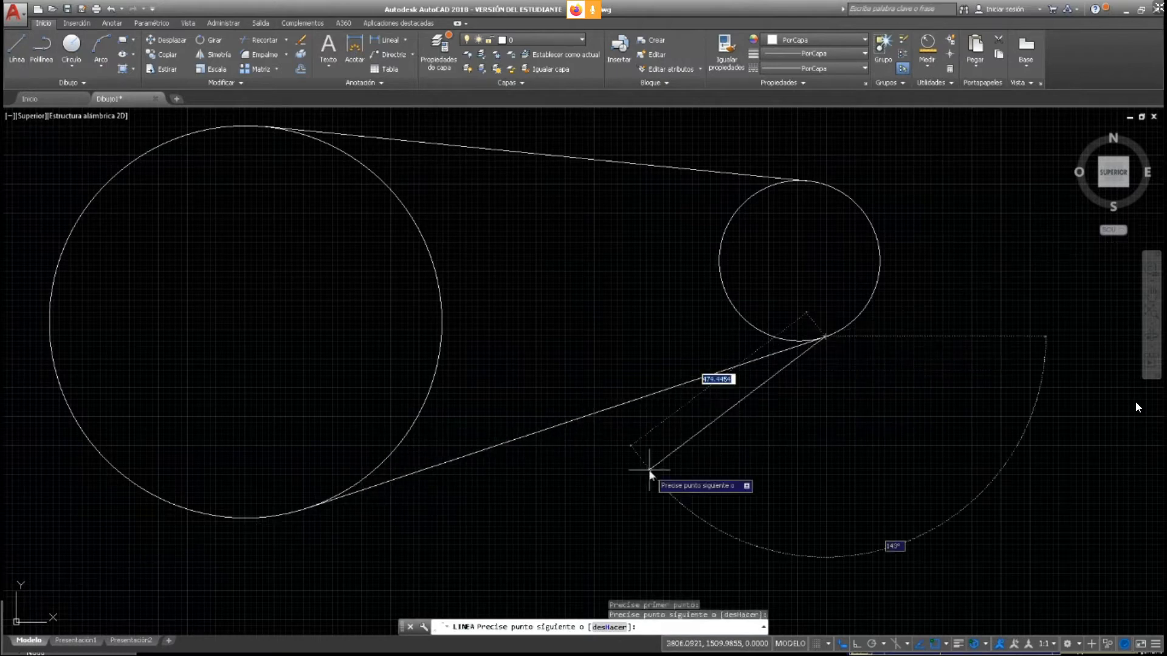
key(Escape)
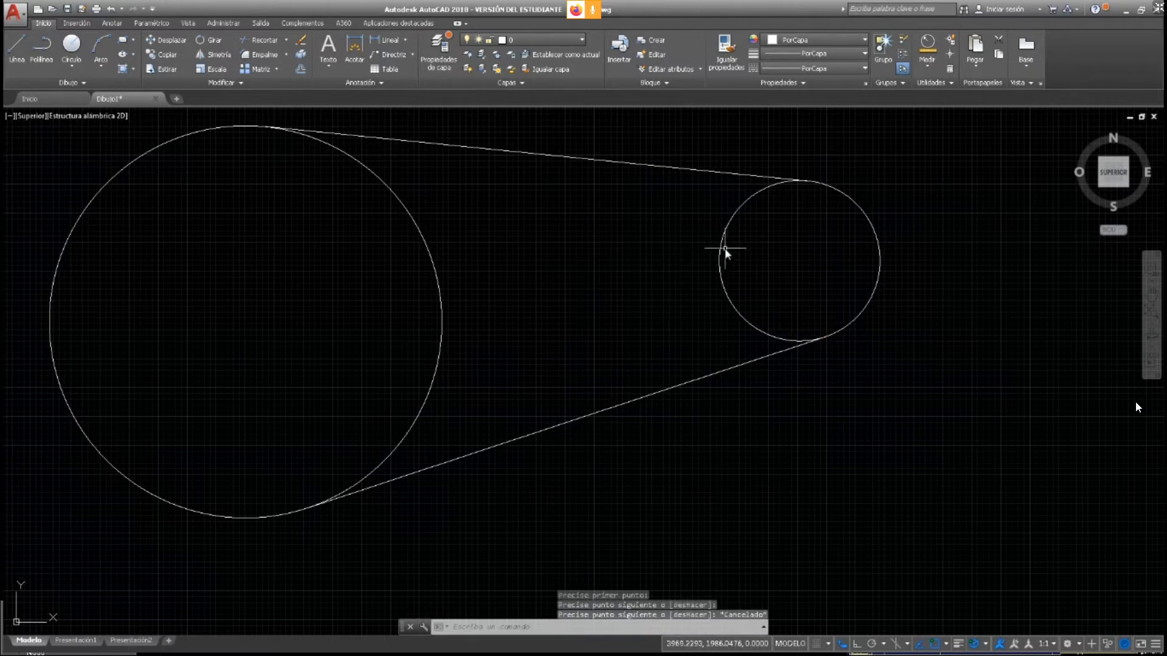
Draw two crossing tangent lines, each joining the upper side of one circle to the lower side of the other
click(21, 42)
click(779, 181)
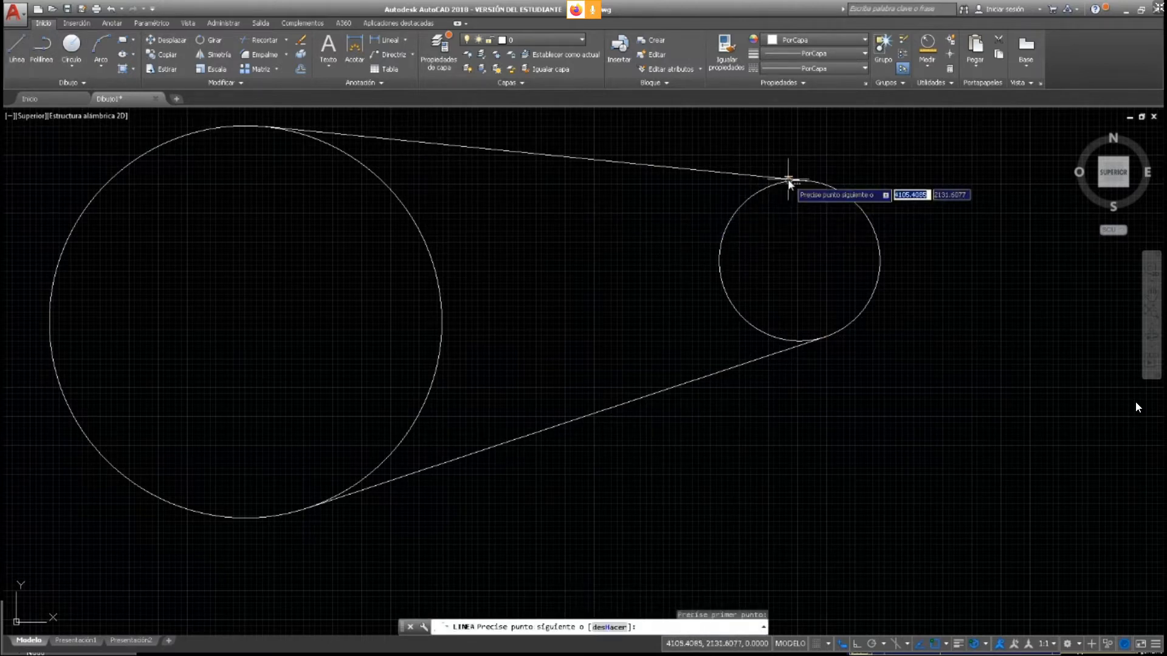
click(308, 509)
key(Escape)
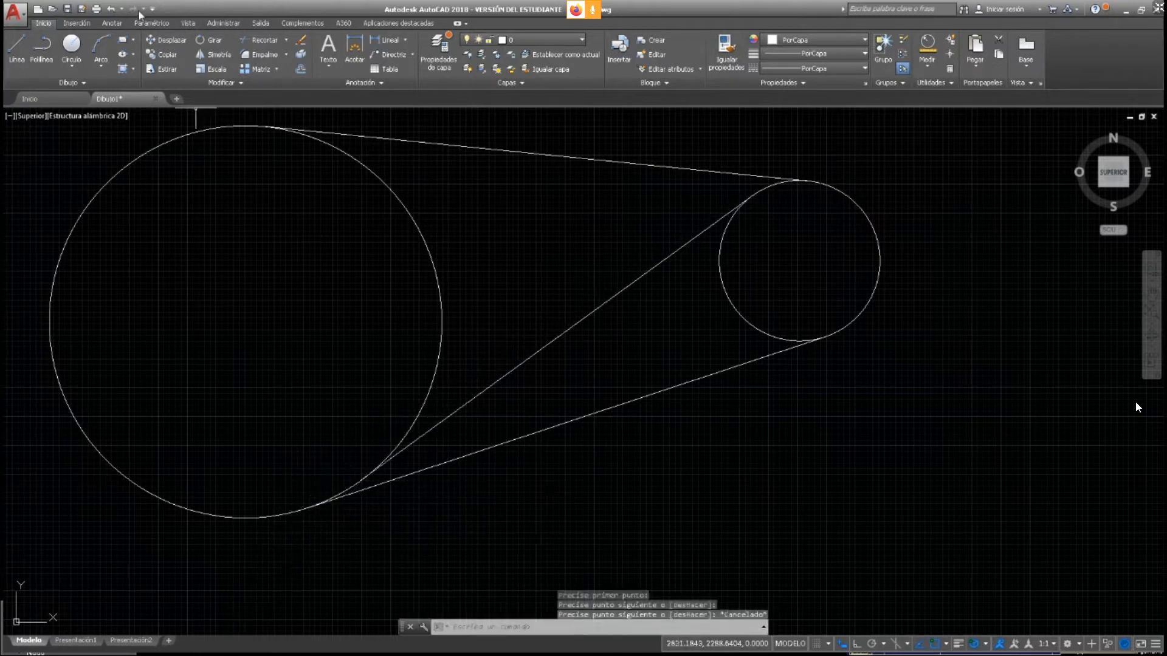
click(16, 49)
click(250, 126)
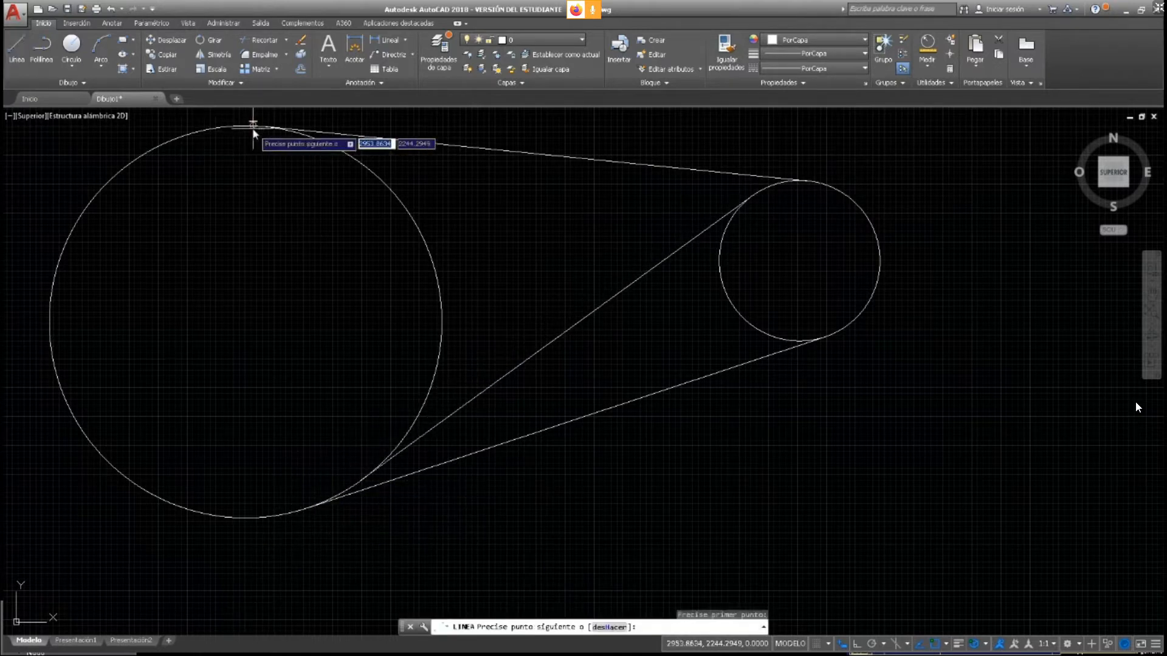
click(805, 343)
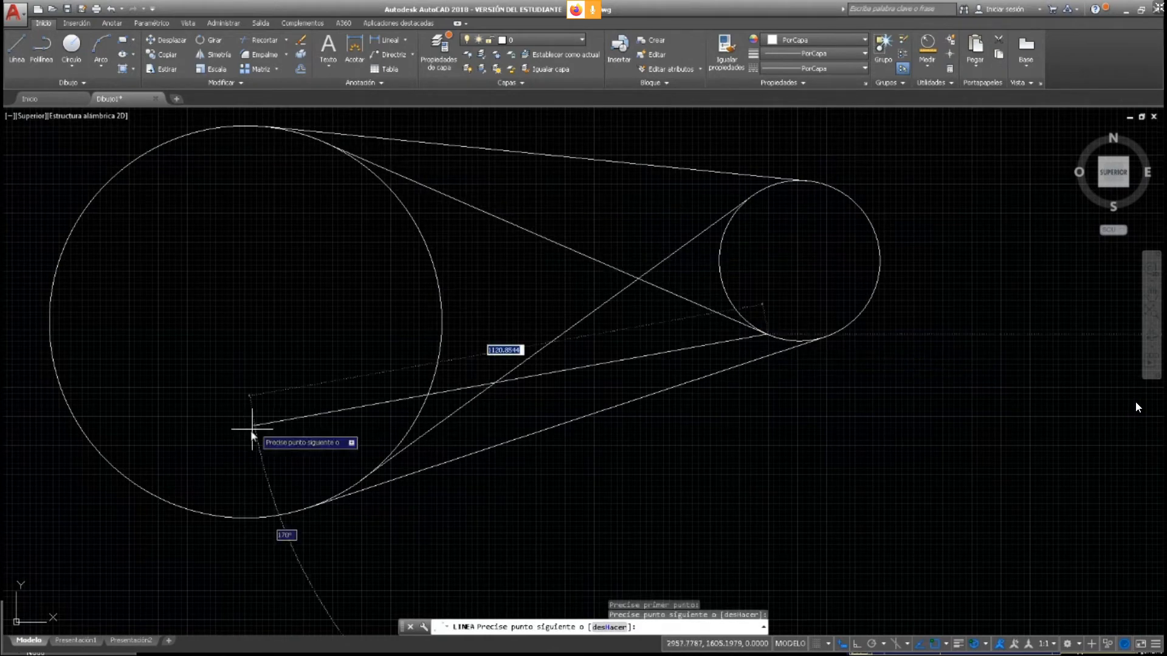
key(Escape)
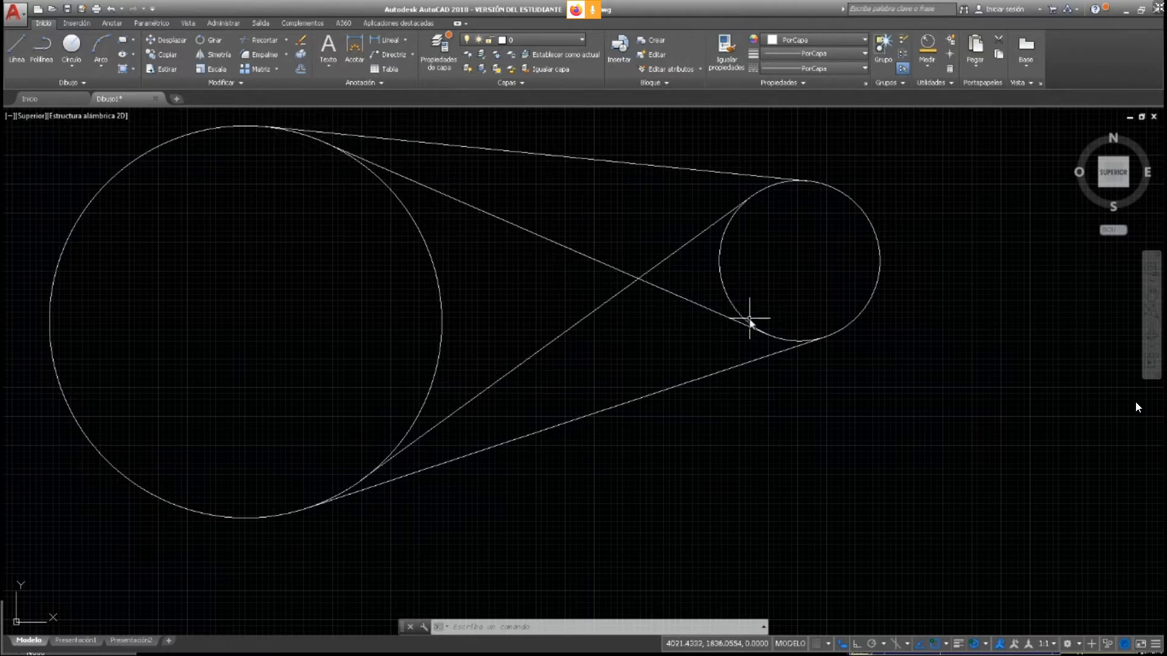
Check which object snaps are active for drawing the tangent lines
key(Escape)
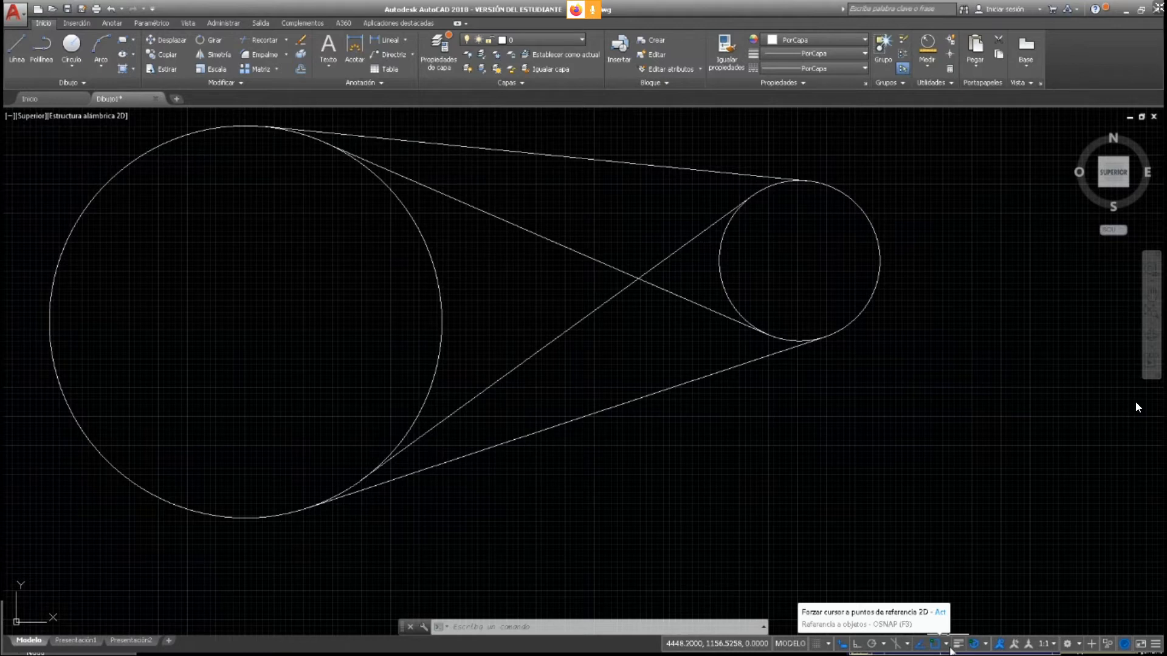
click(947, 646)
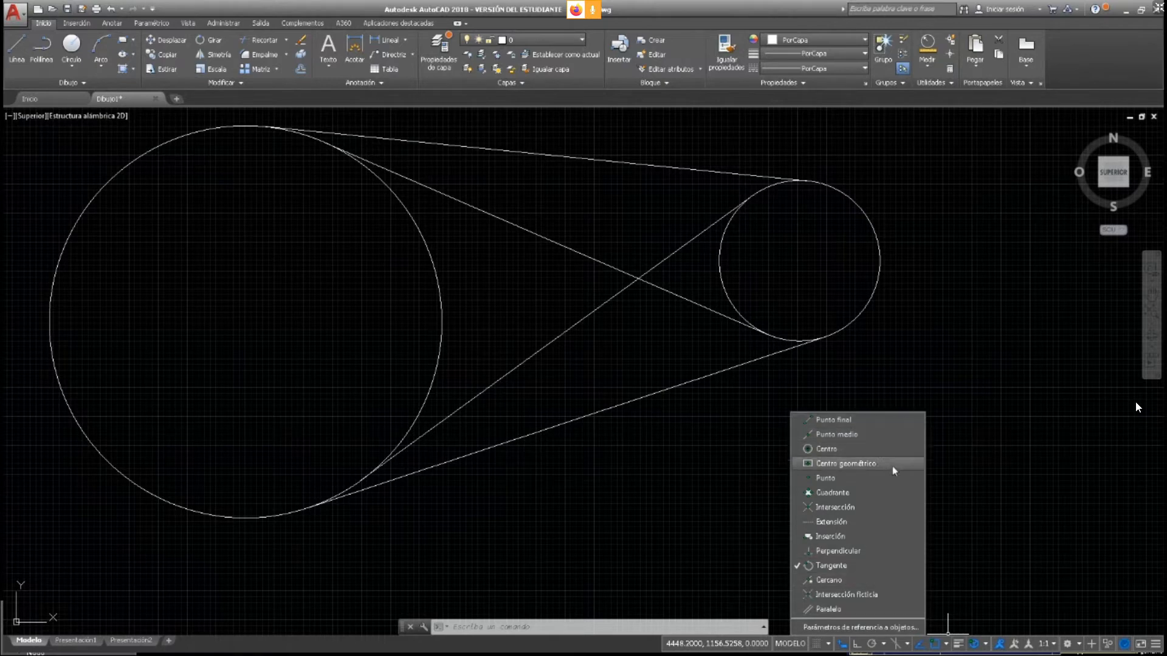
click(686, 451)
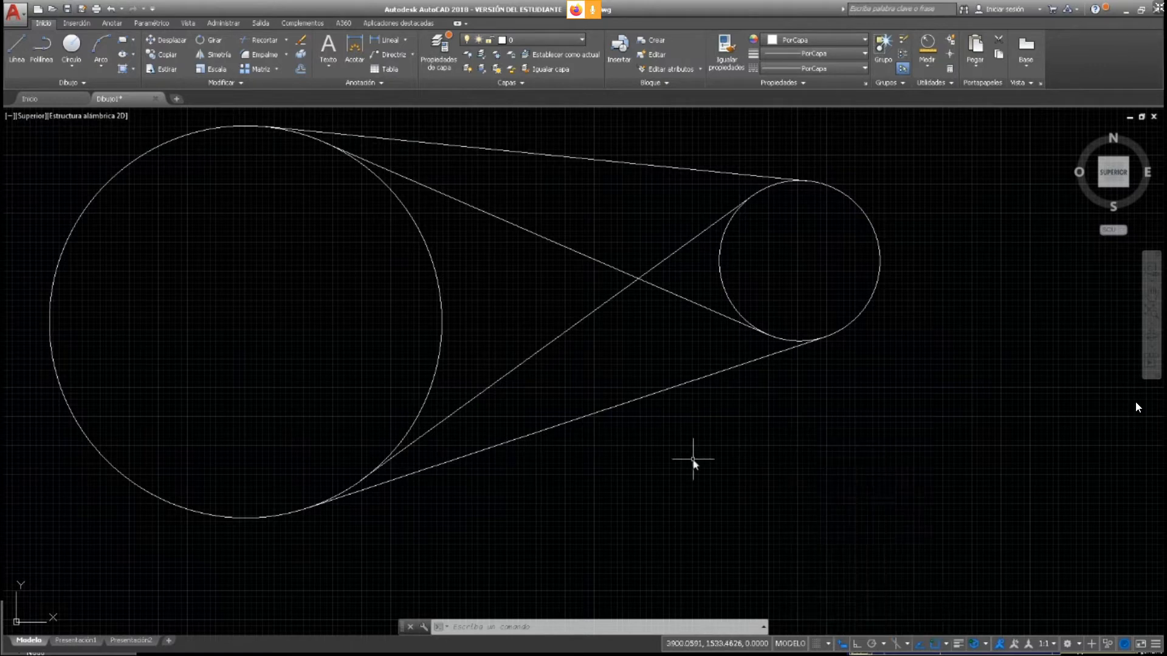
Delete the two crossing lines, the two outer tangent lines and the small circle, leaving only the large circle
click(618, 269)
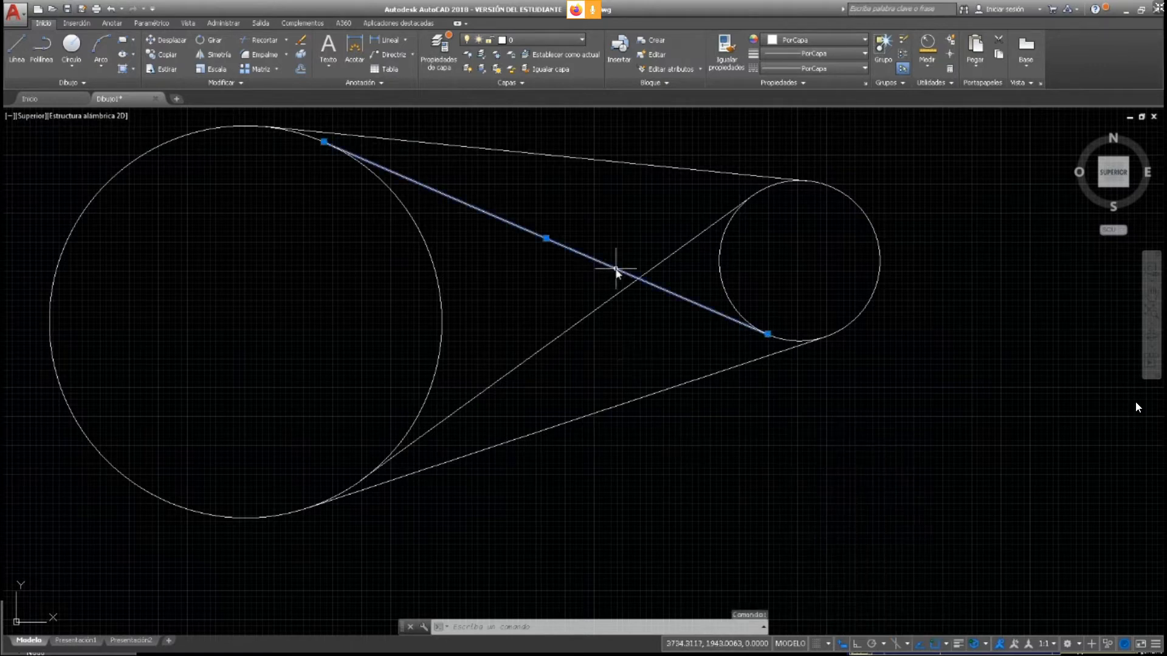
key(Delete)
click(624, 292)
key(Delete)
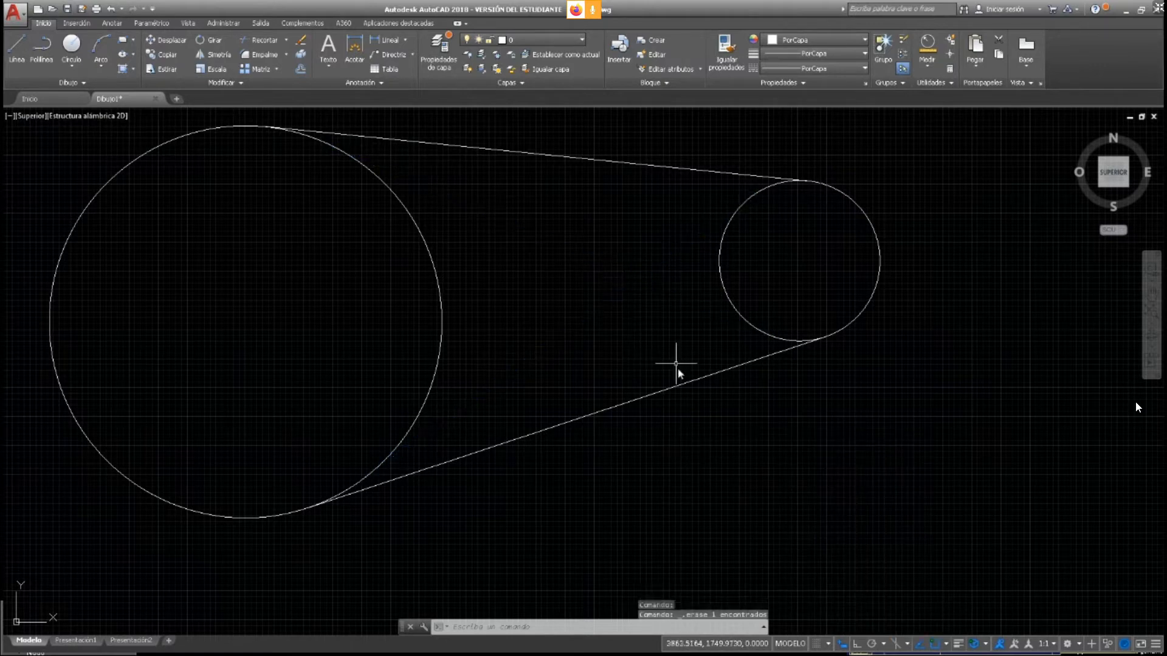
click(682, 385)
key(Delete)
click(713, 174)
key(Delete)
click(721, 257)
key(Delete)
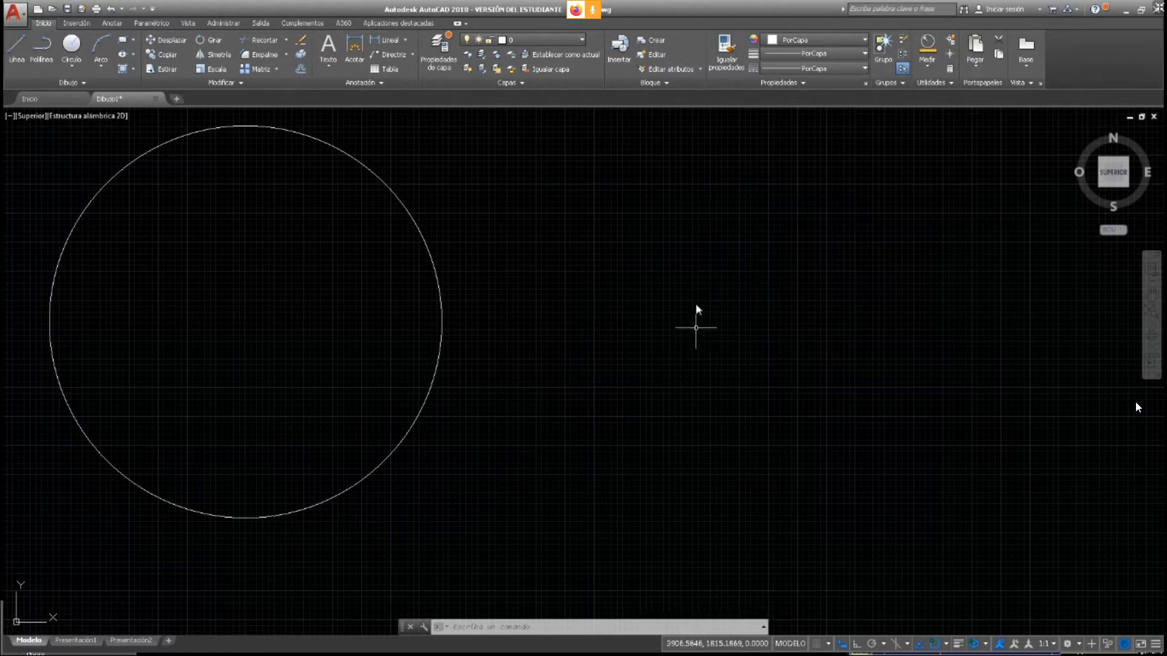
Start a line, turn on Ortho mode, and activate the Punto final and Cuadrante object snaps in place of Tangente
click(63, 44)
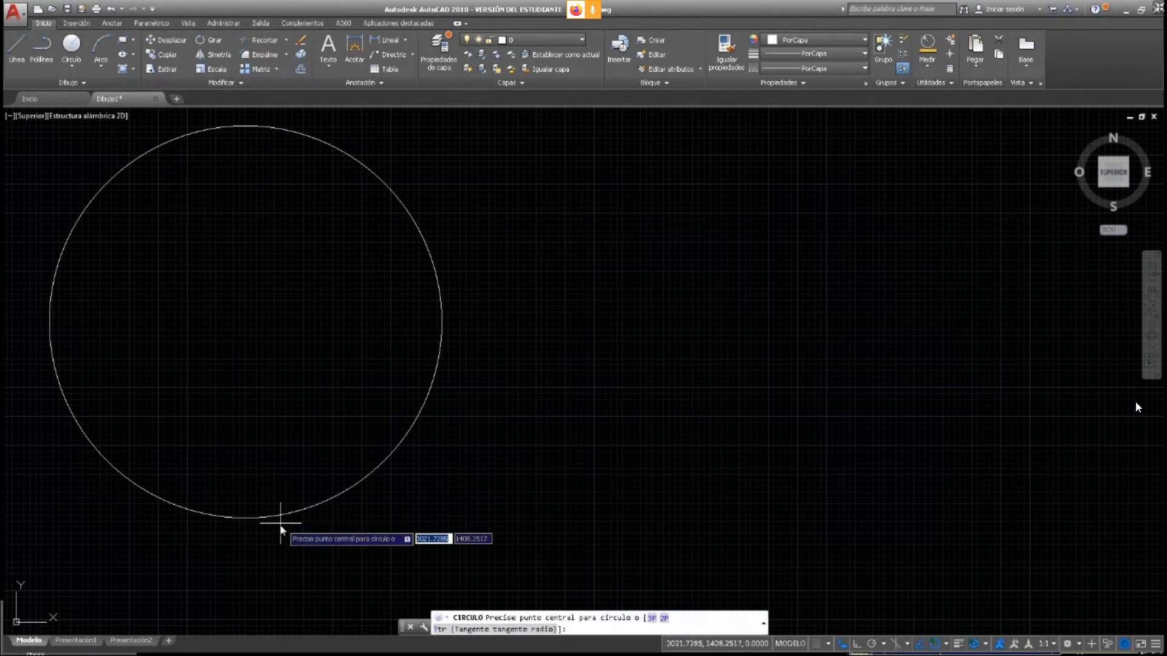
click(12, 45)
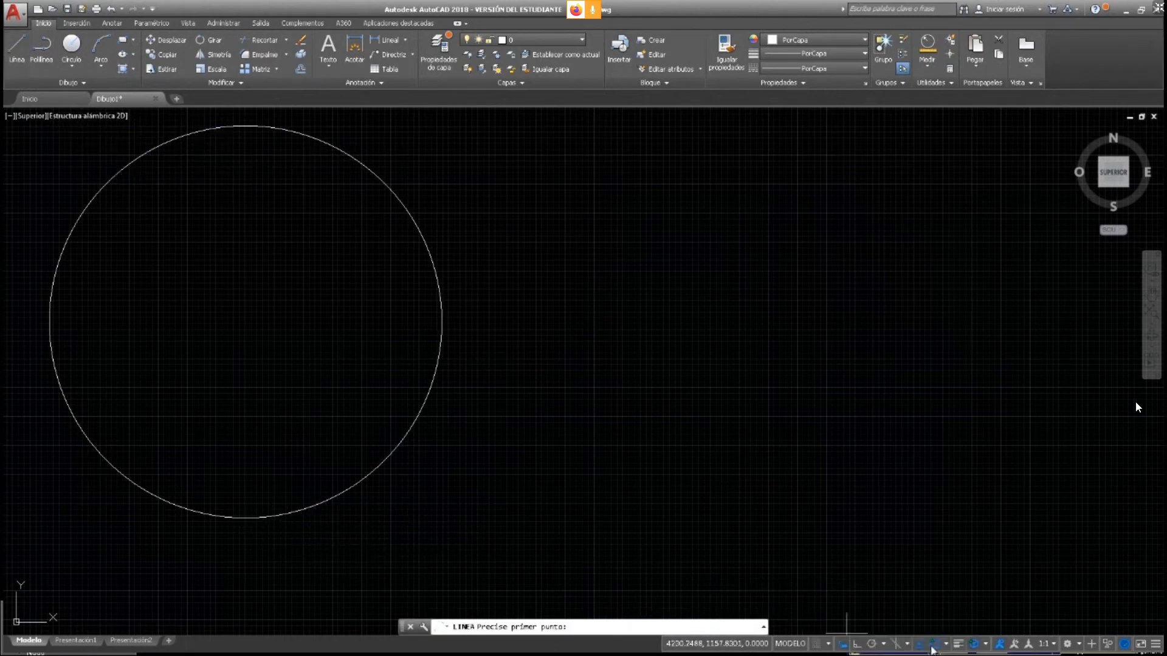
click(856, 644)
click(946, 643)
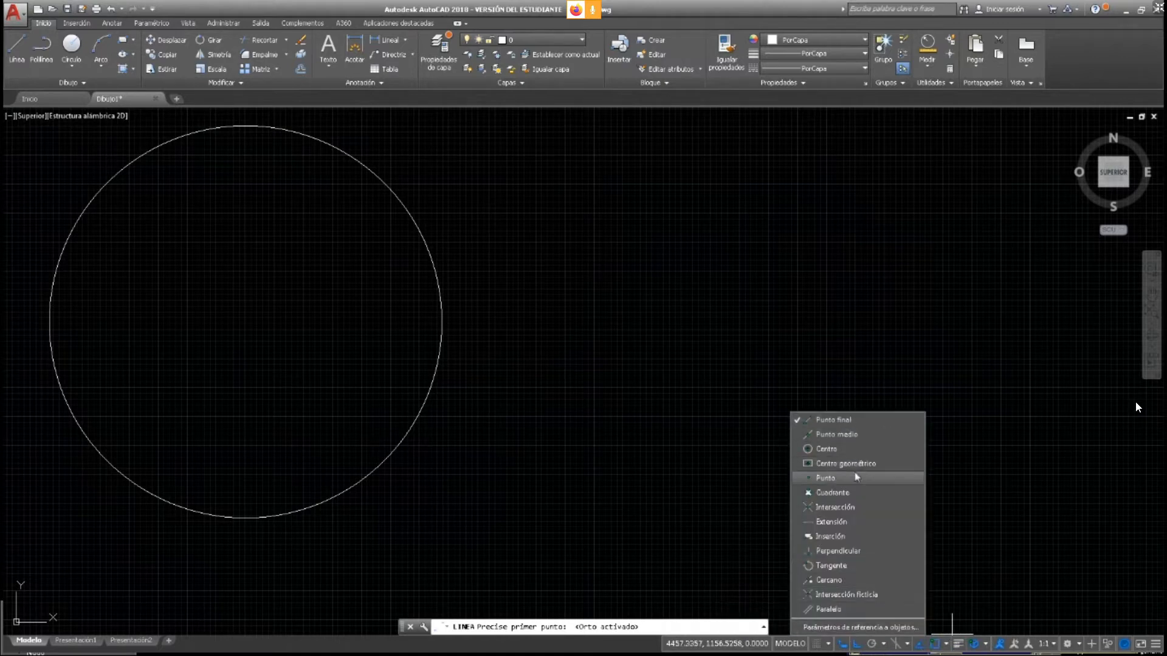
click(857, 493)
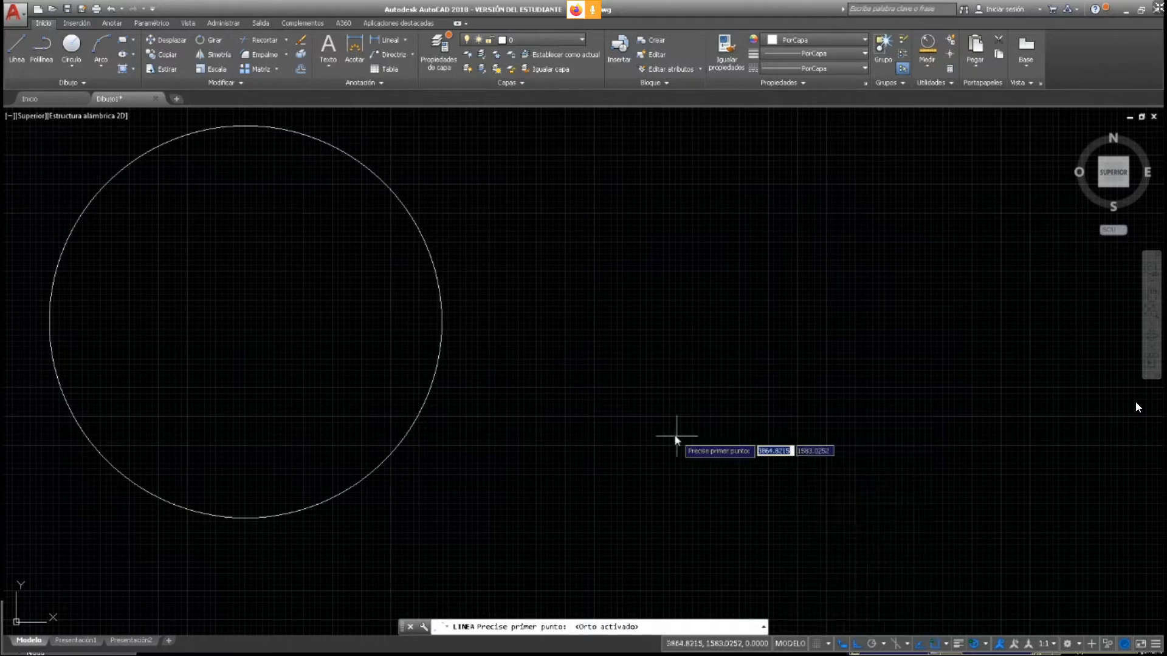
Draw a horizontal line rightward from the large circle's bottom quadrant and a short vertical segment up from its end
click(246, 518)
click(847, 518)
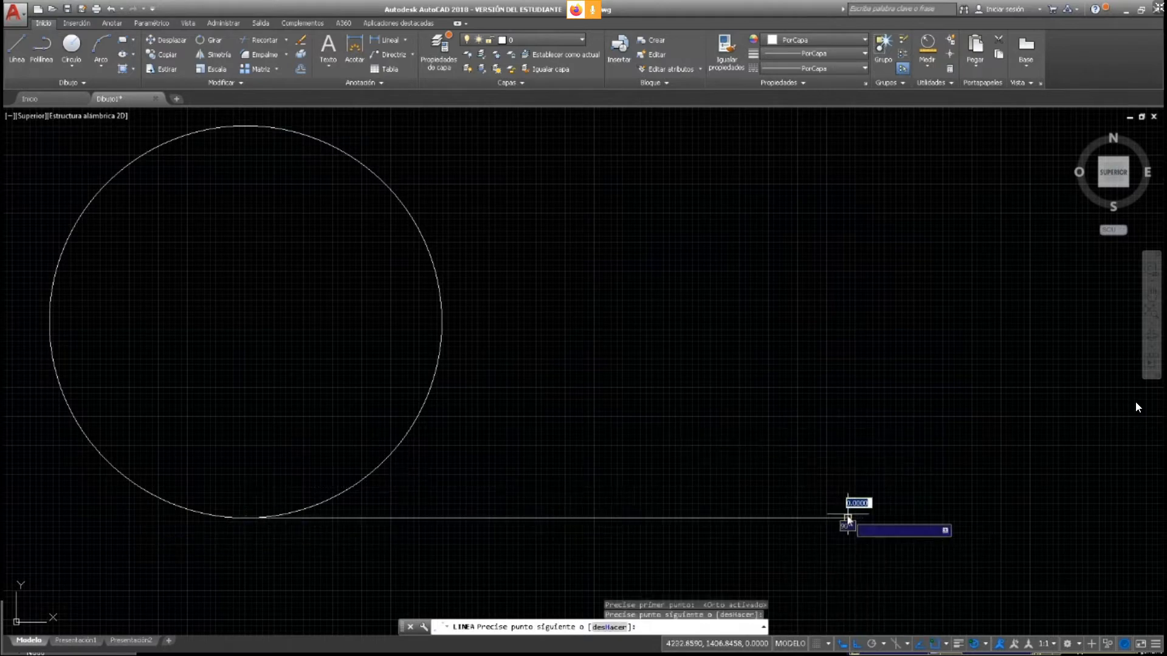
click(833, 448)
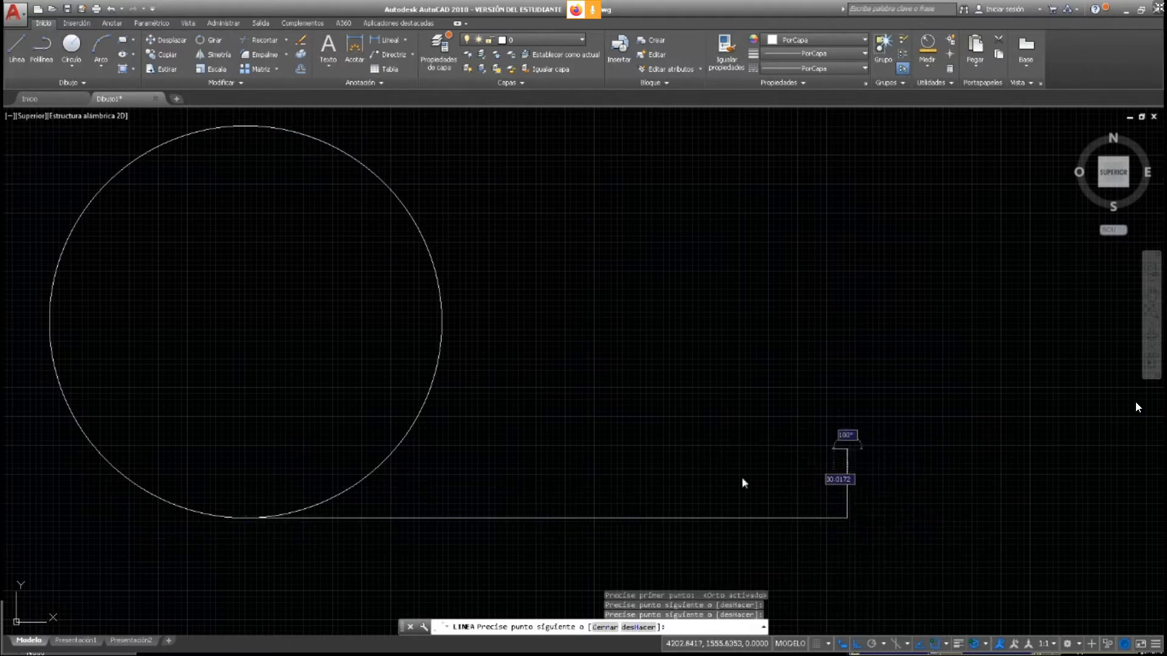
Draw a circle centred on the vertical segment's upper end with its radius reaching the horizontal line, and delete the vertical segment
click(71, 45)
click(847, 448)
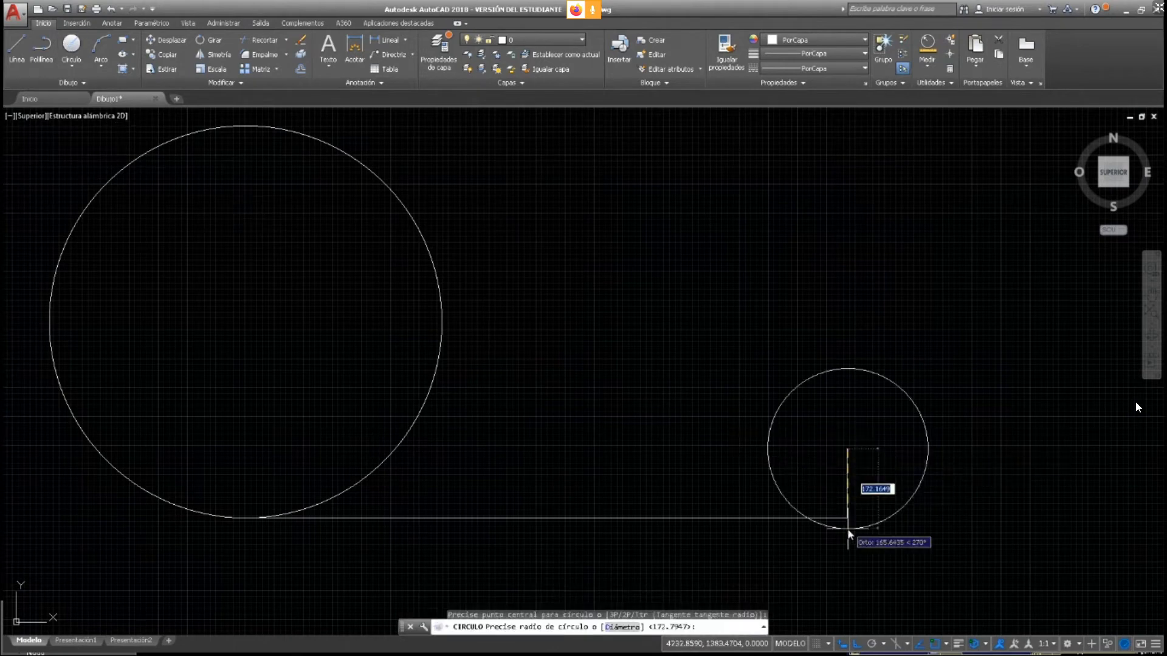
click(848, 518)
key(Escape)
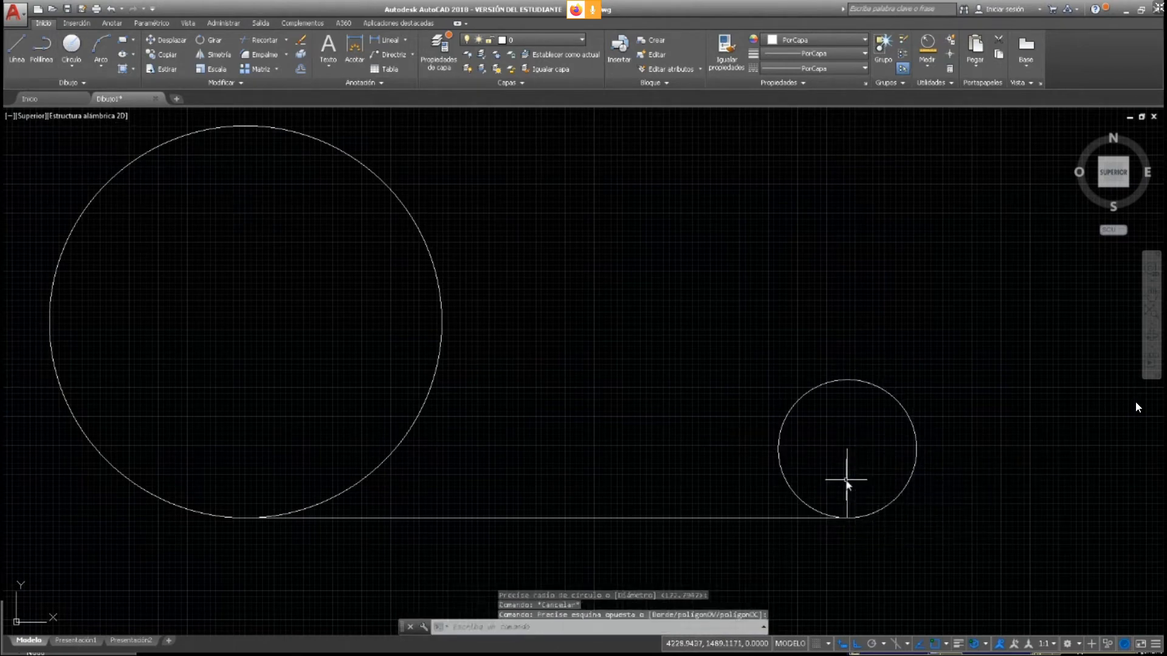
click(847, 480)
key(Delete)
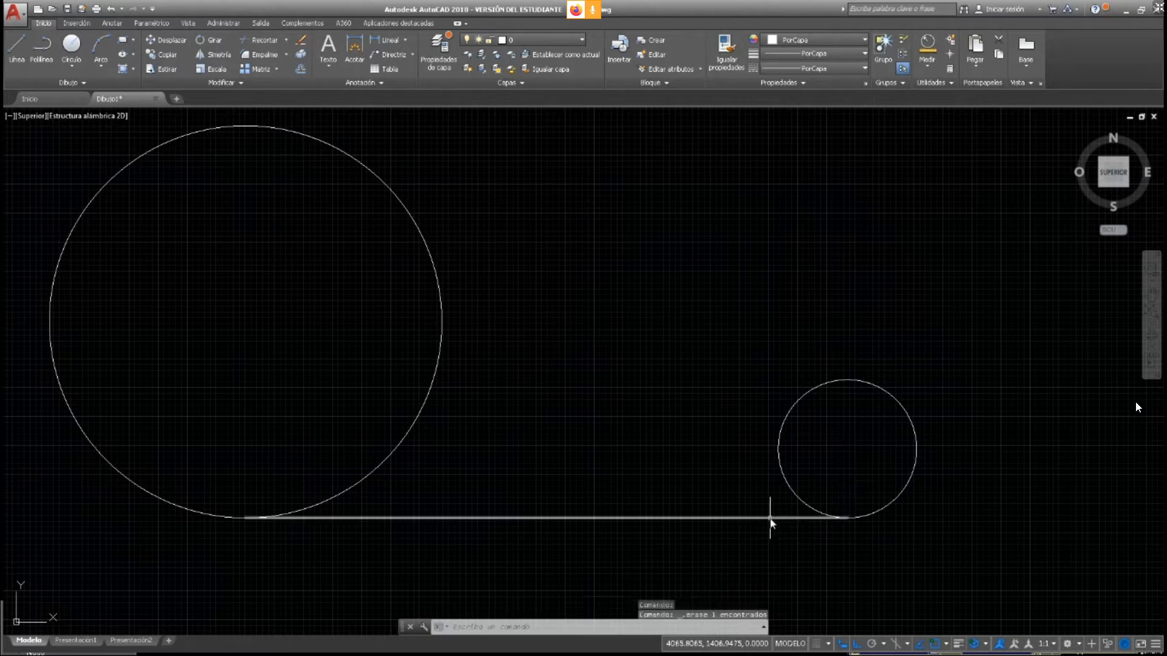
Activate the Centro object snap and start a line from the large circle's centre
click(770, 518)
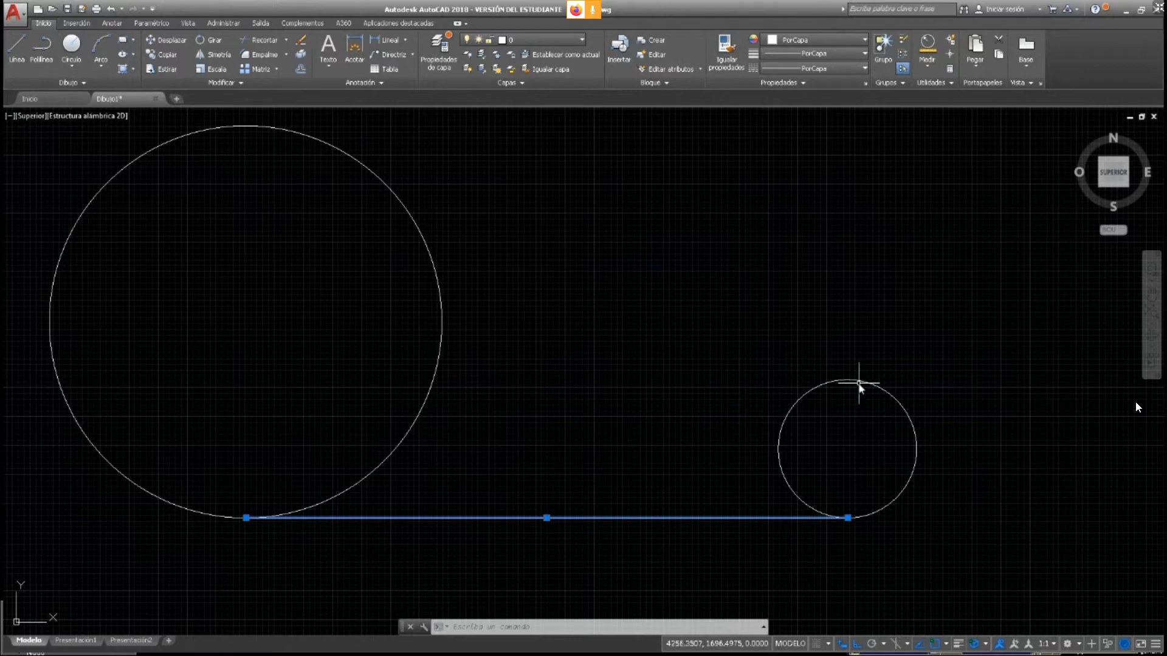
click(18, 48)
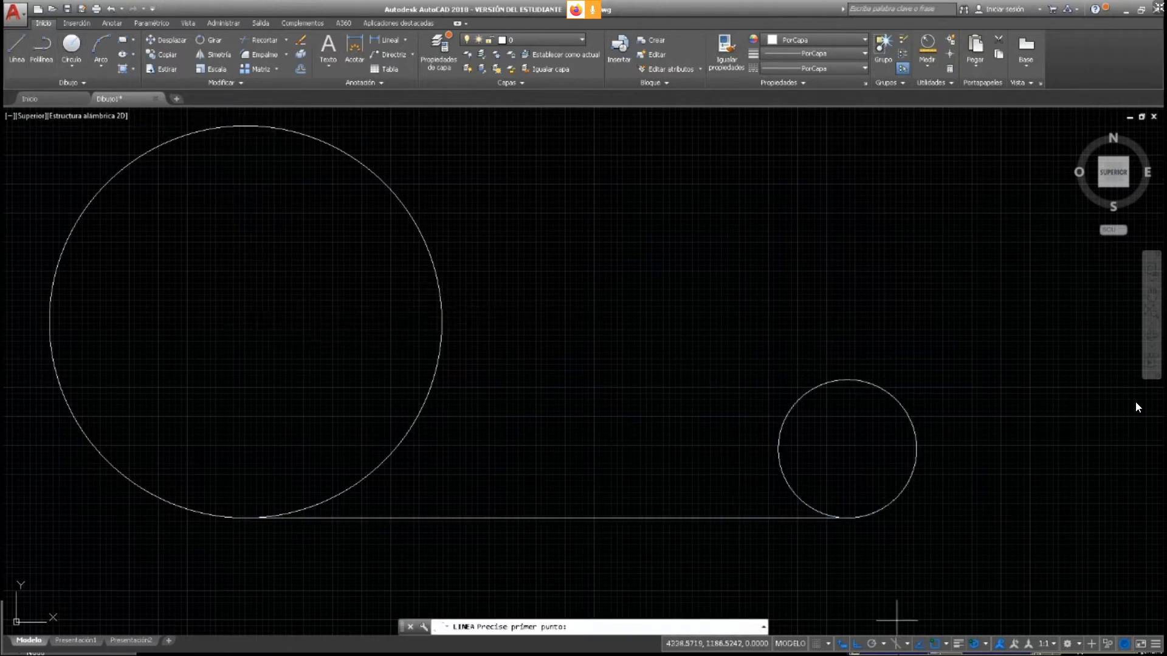
click(946, 644)
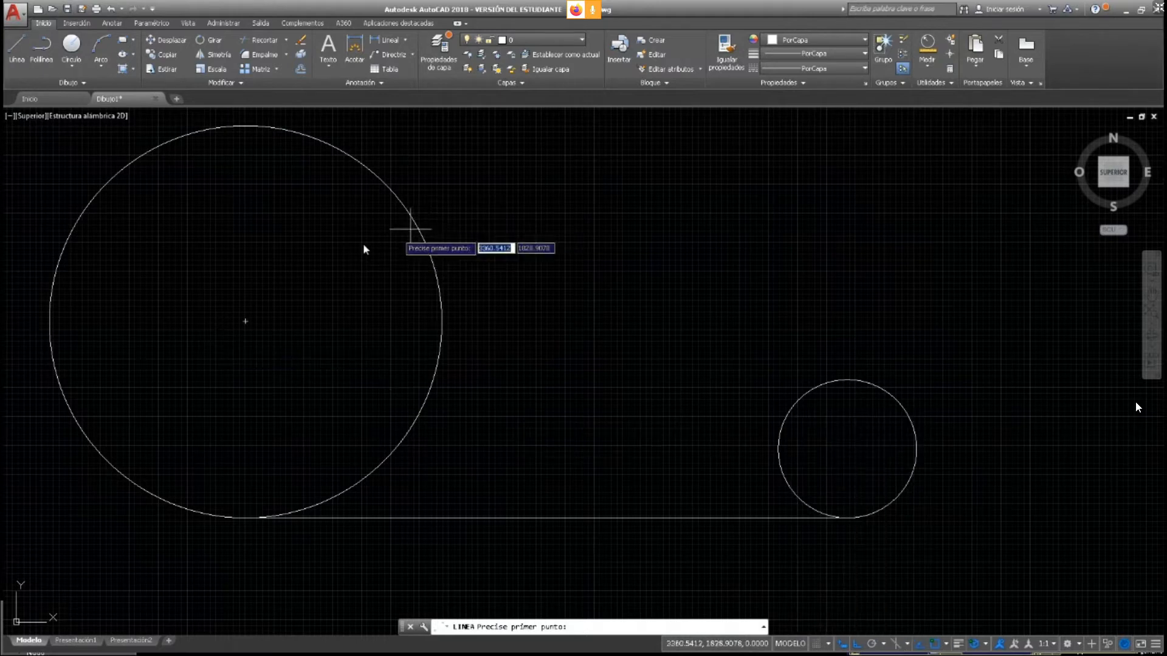
click(246, 321)
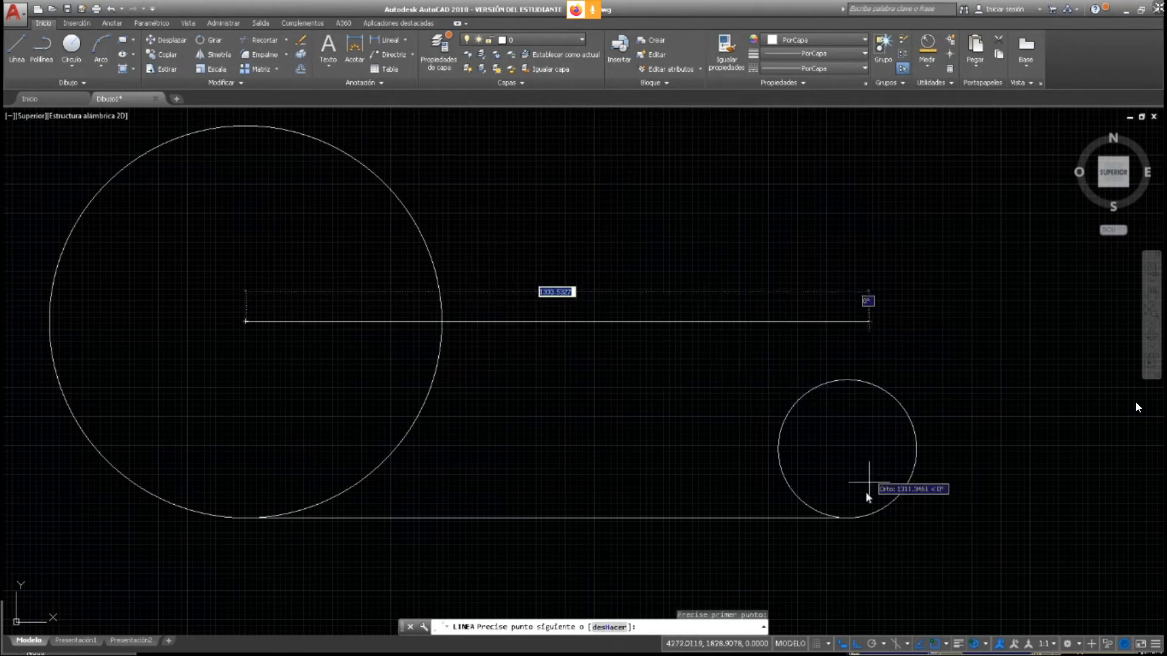
End the horizontal line from the left circle's centre above the small circle, and move the small circle's centre onto that endpoint
click(832, 321)
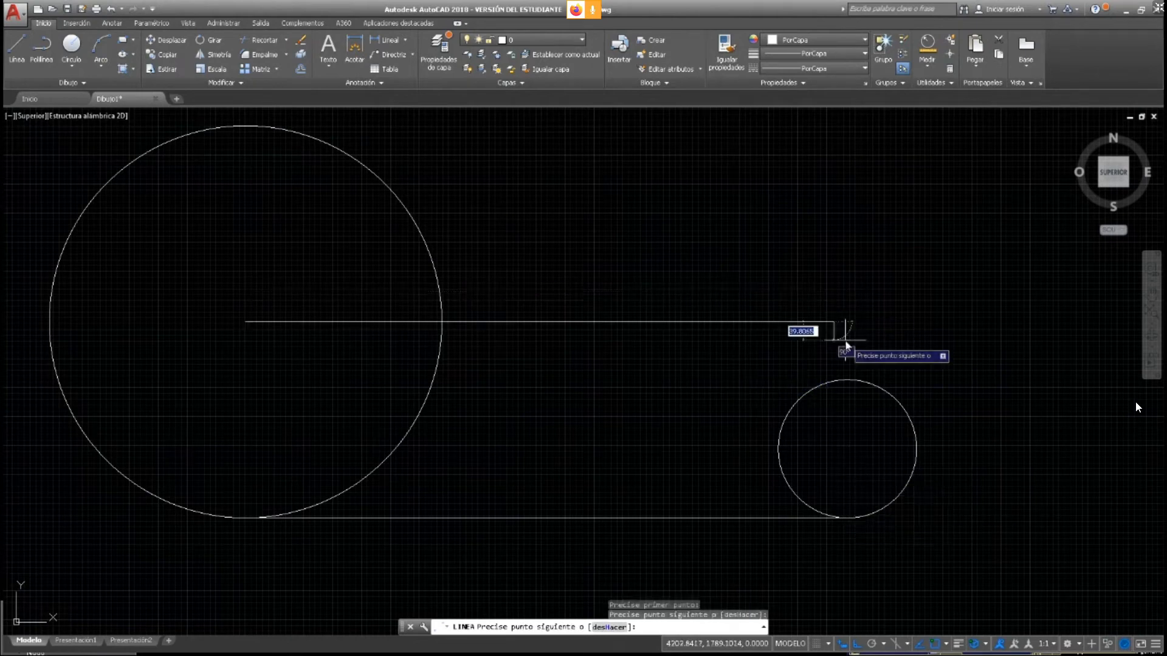
key(Escape)
click(855, 381)
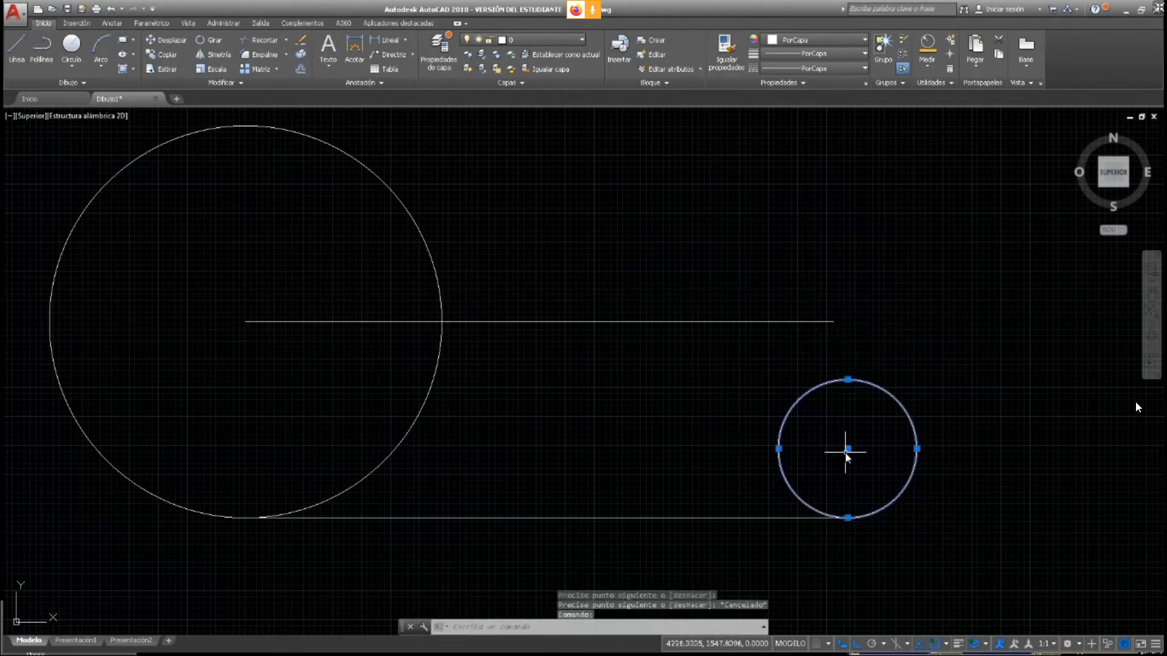
click(847, 449)
click(833, 322)
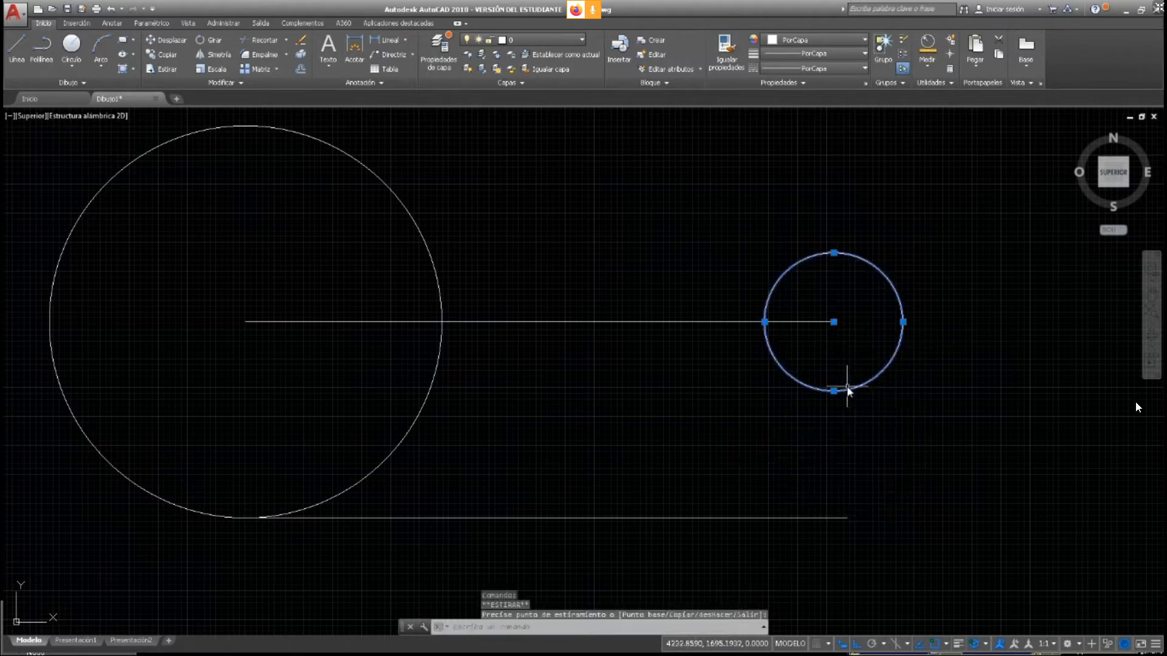
key(Escape)
Enlarge the relocated circle by stretching its lower quadrant down to the end of the lower horizontal line
click(836, 391)
click(834, 391)
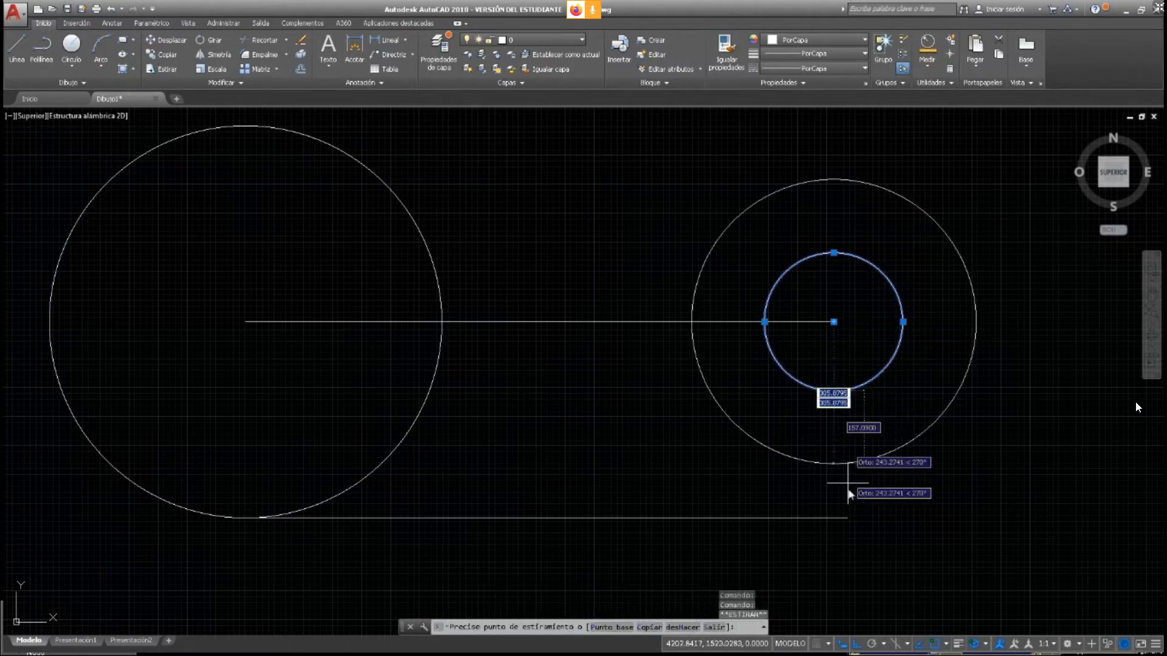
click(847, 517)
key(Escape)
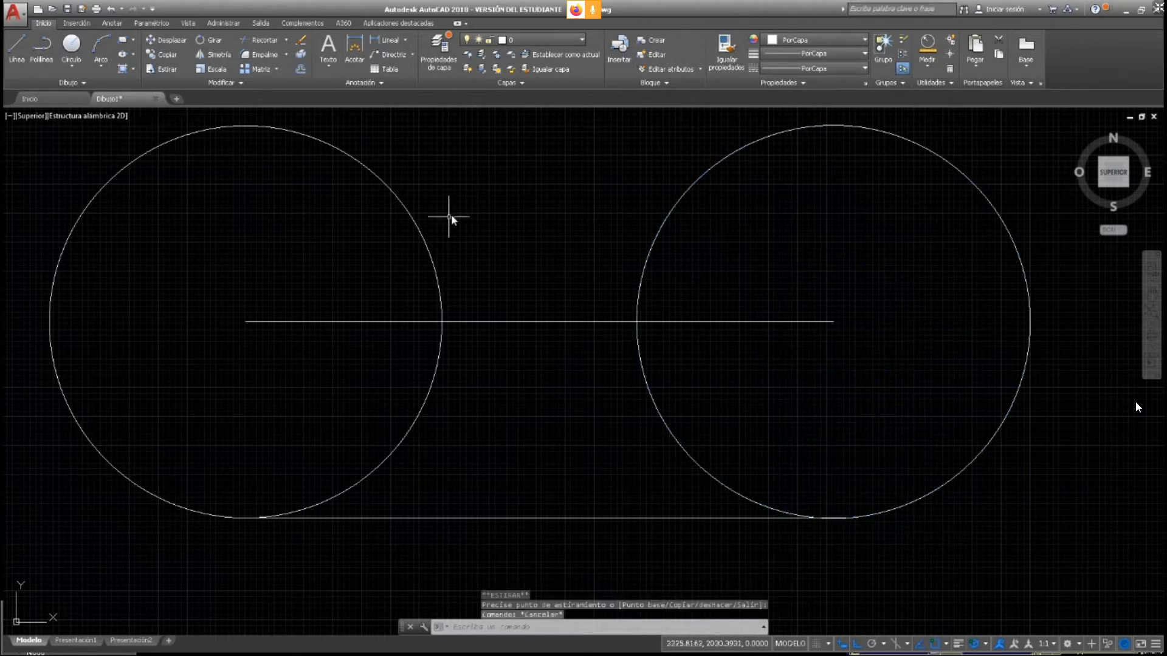
Draw a horizontal line joining the upper quadrants of both circles, and delete the line between their centres
middle_drag(482, 184, 482, 295)
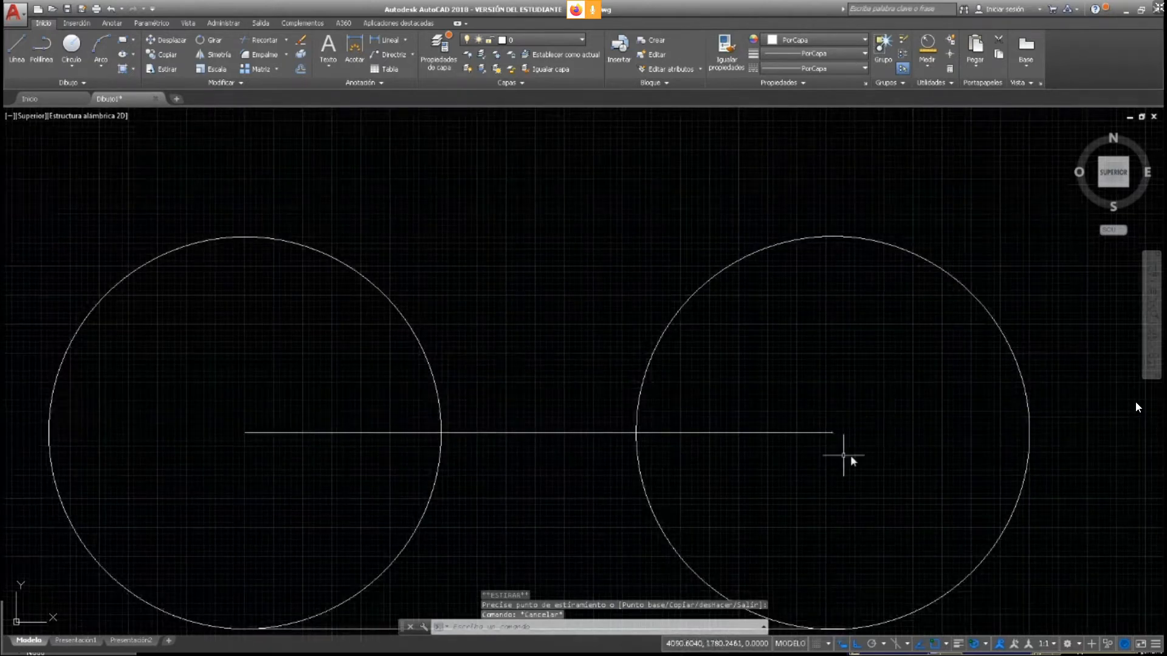
click(17, 47)
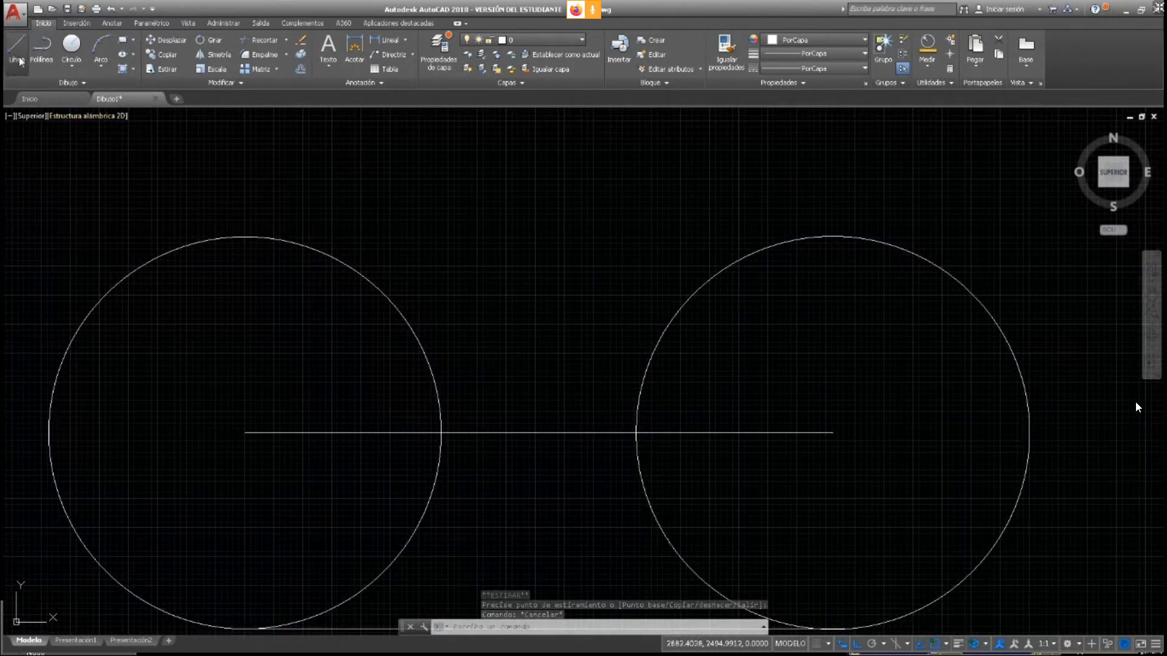
click(243, 237)
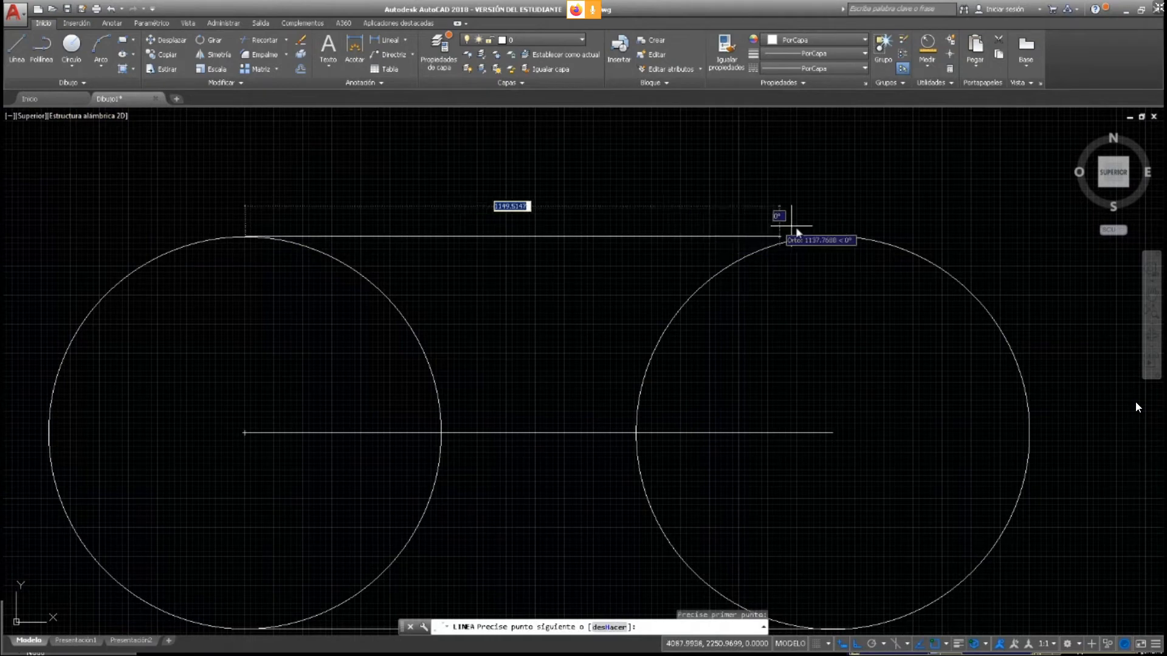
click(832, 236)
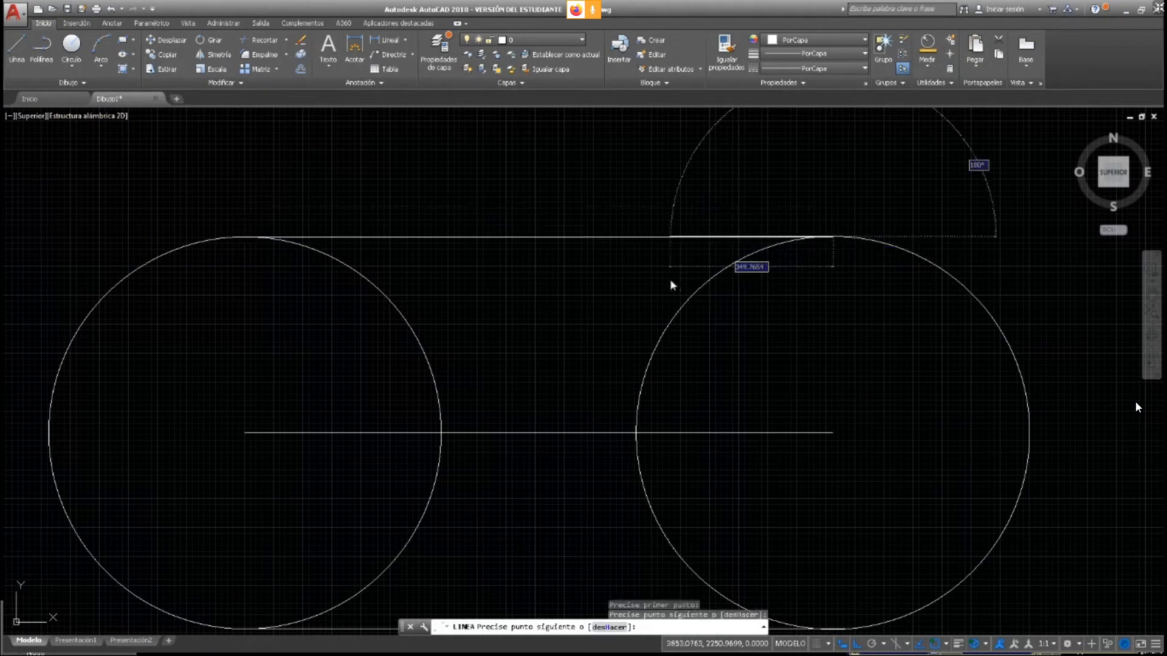
key(Escape)
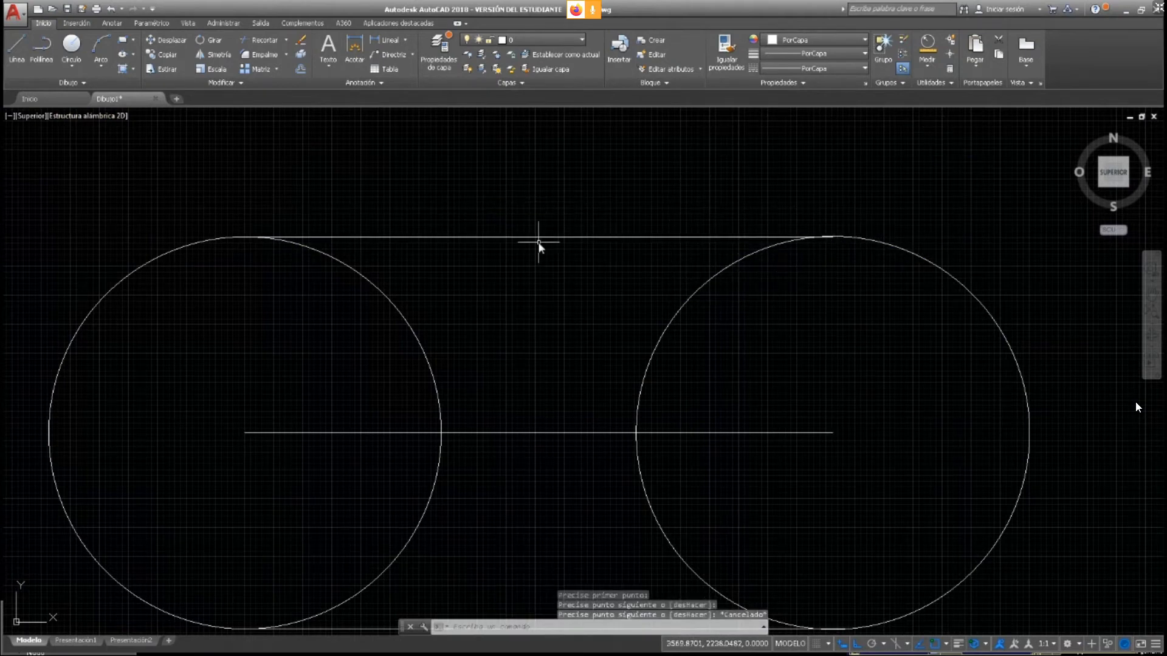
scroll(555, 240, down, 2)
click(548, 360)
Leave the full-screen view, check the latest messages in the public chat, and return the shared drawing to full screen
key(Escape)
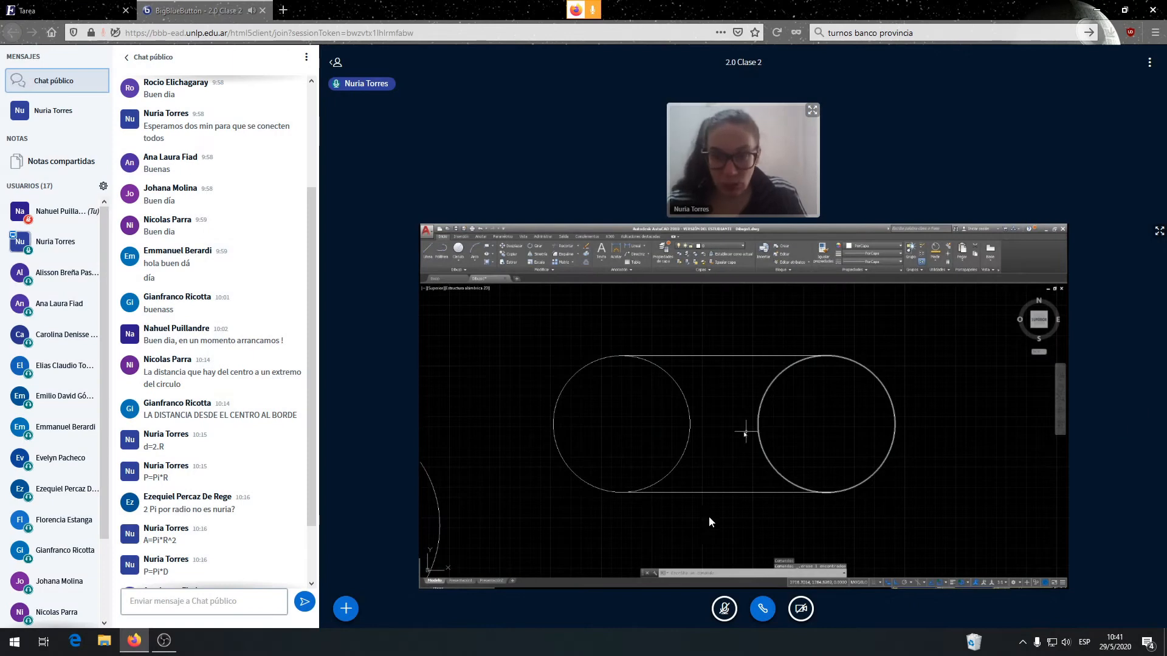
scroll(301, 498, down, 2)
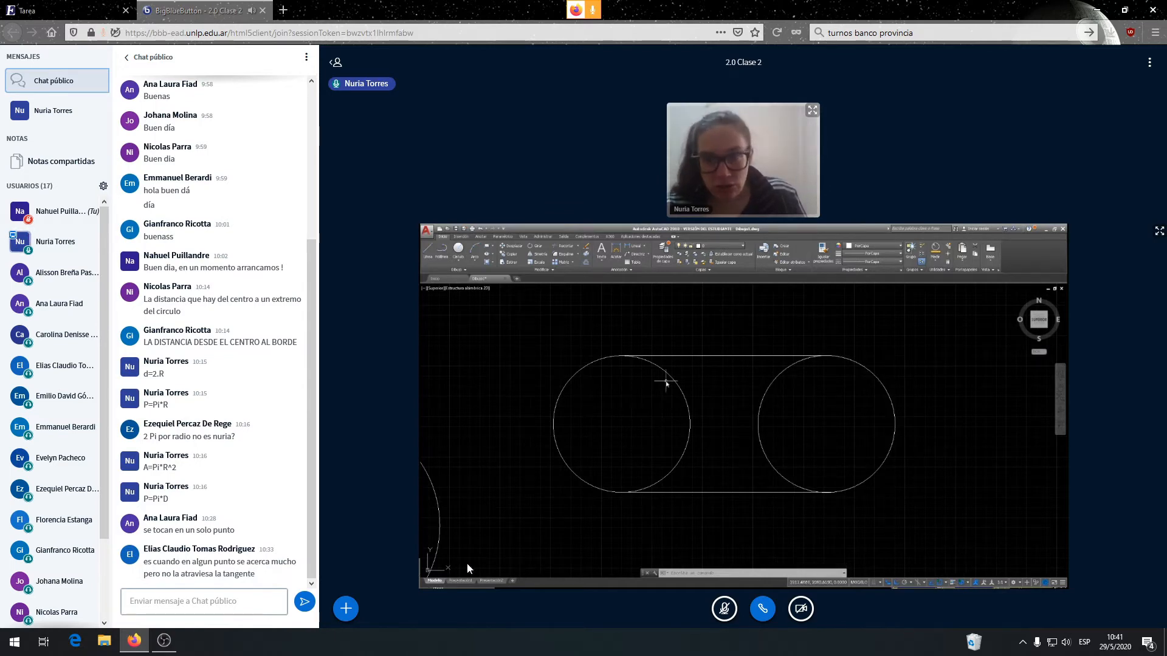
click(1159, 231)
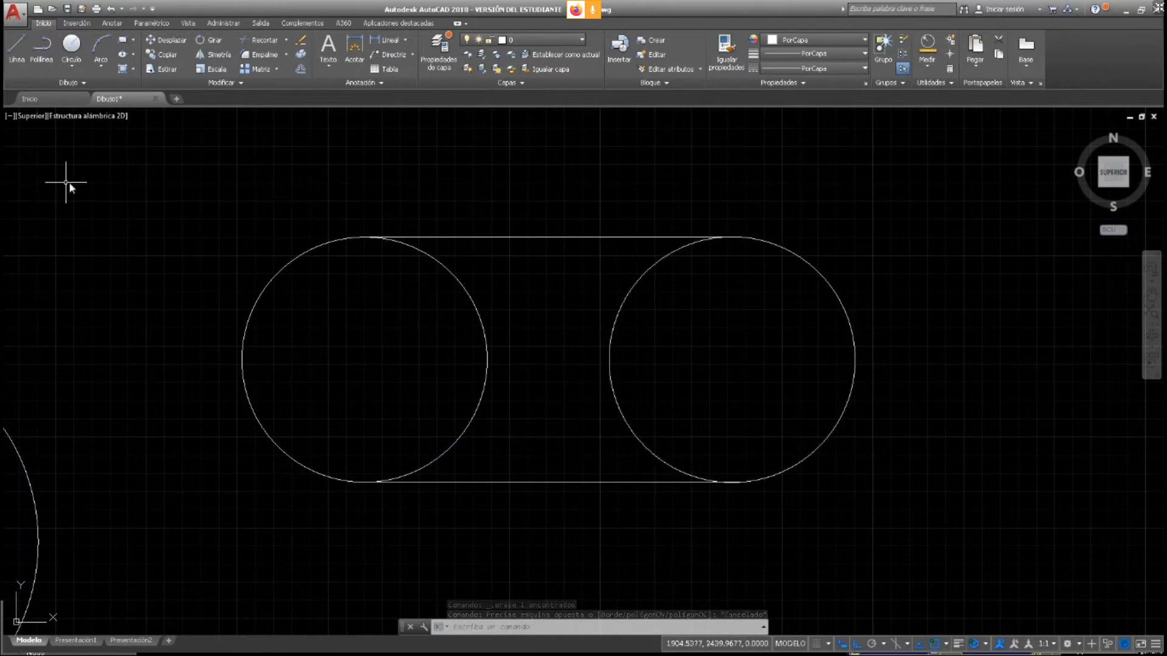
Delete both equal circles together with the two horizontal lines that connect them
click(158, 170)
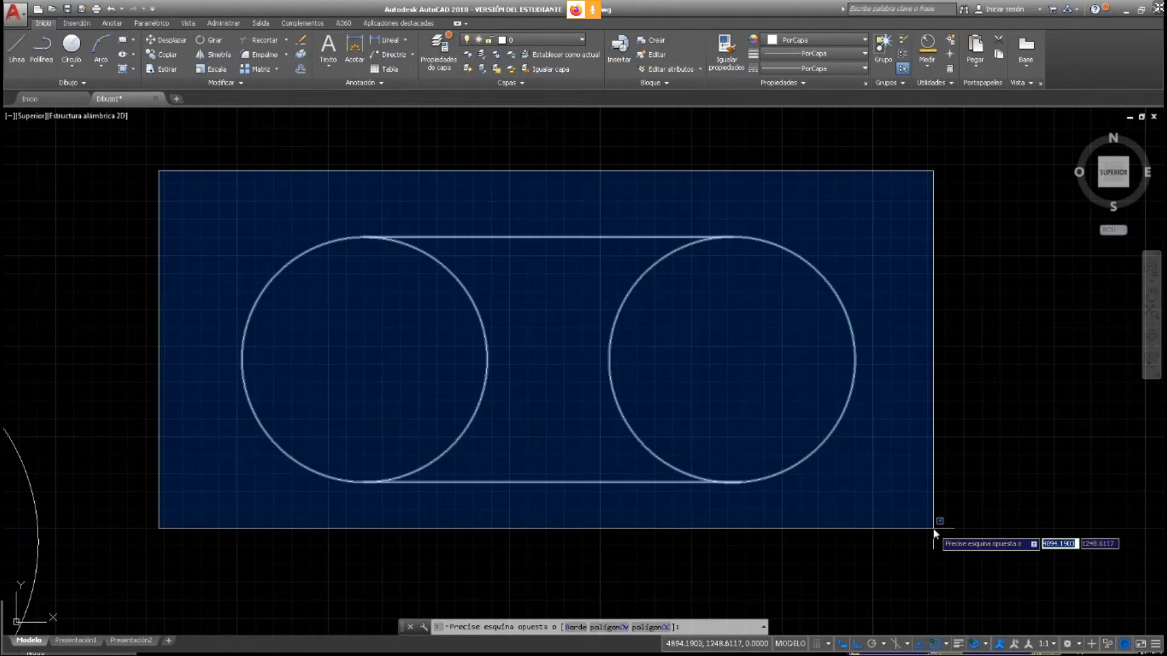
click(934, 533)
key(Delete)
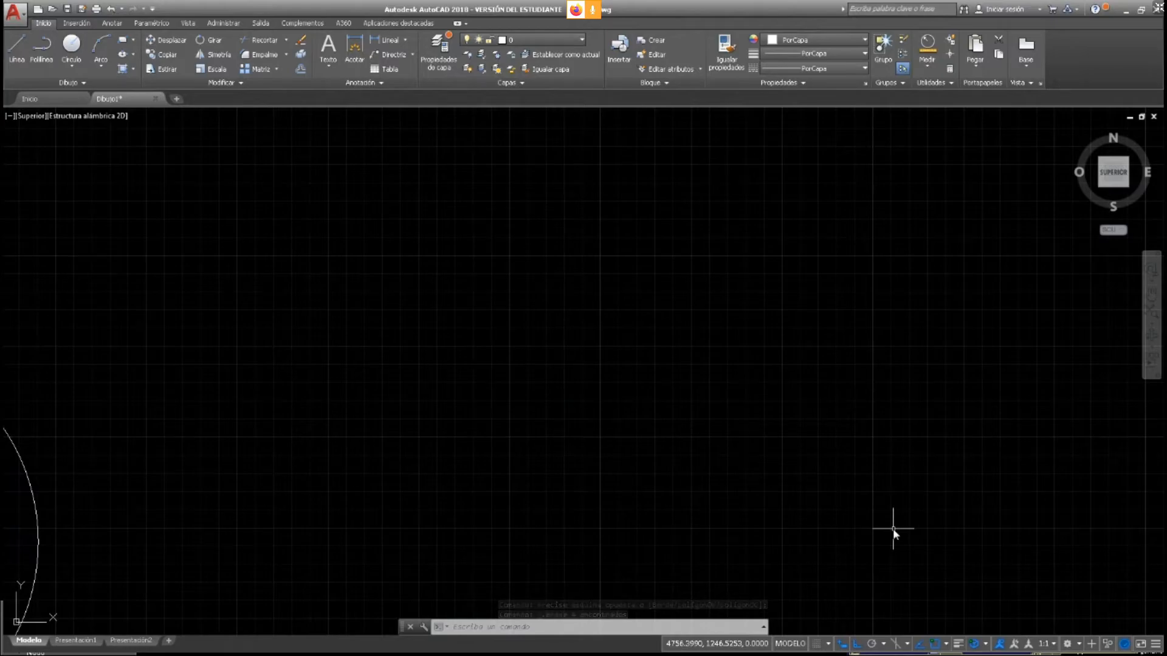
Check the public chat for new replies outside full screen, and show the shared drawing in full screen again
key(Escape)
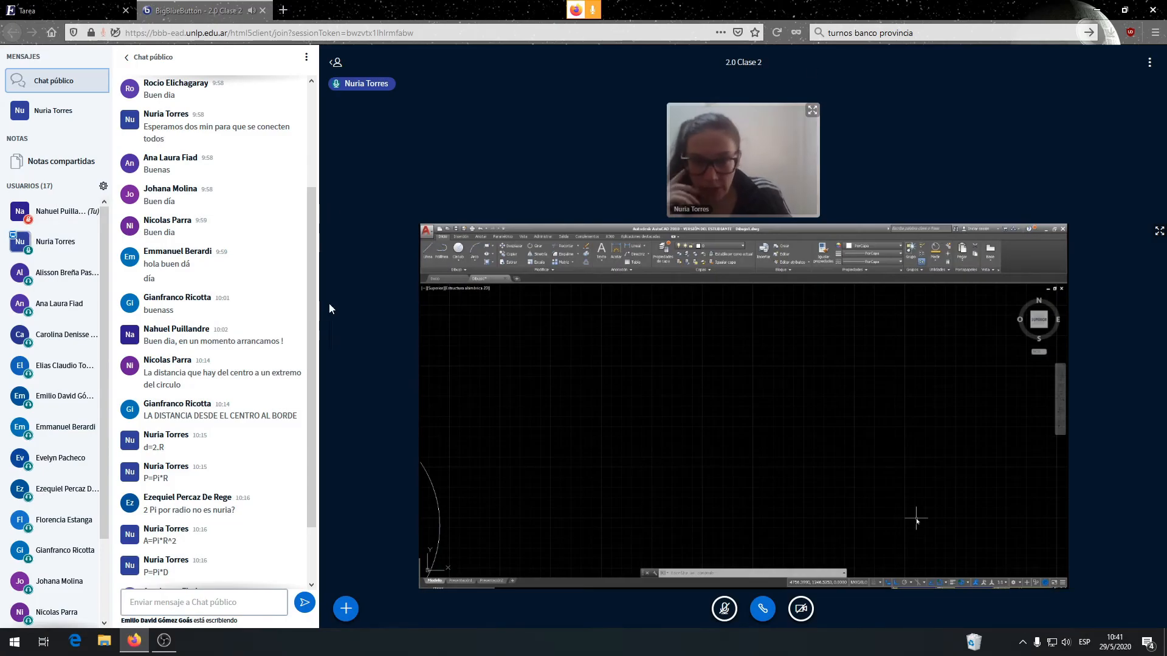
scroll(227, 490, down, 3)
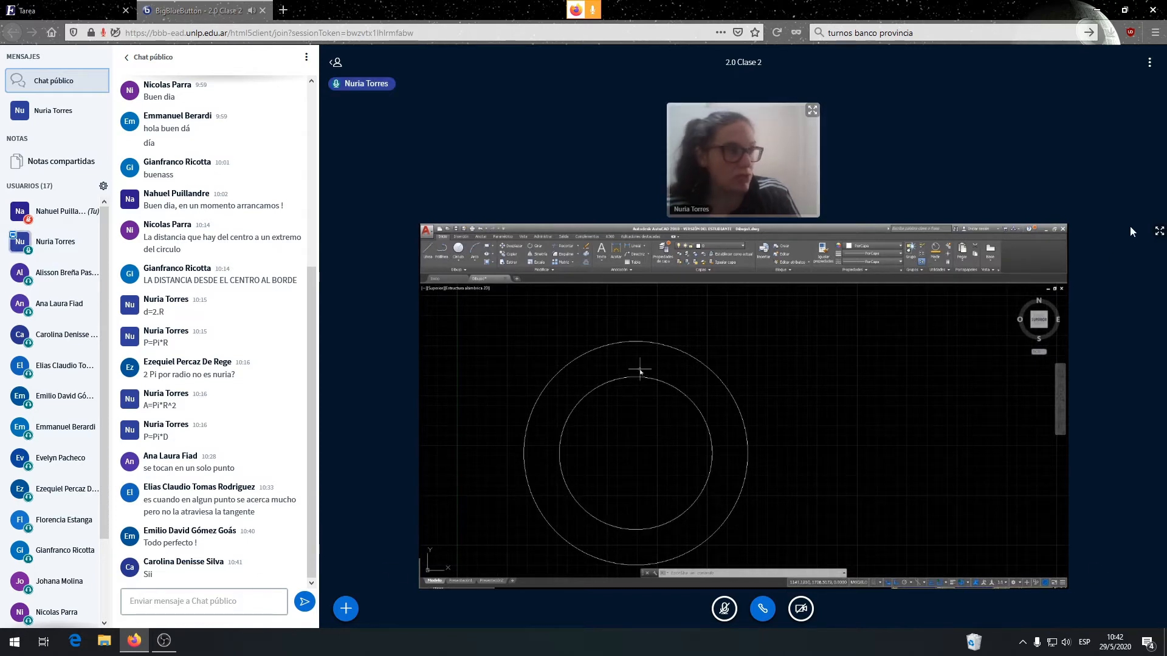
click(1159, 233)
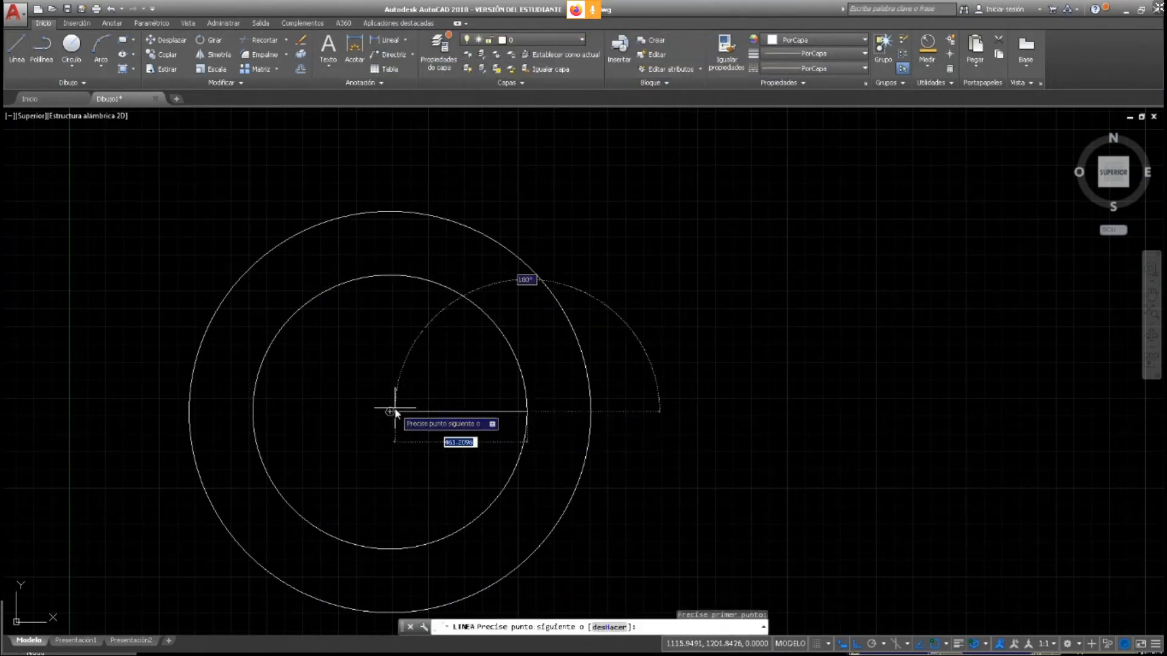
Complete the inner circle's horizontal and vertical radii, and trim the circle to the upper-right quarter arc between them
click(390, 295)
key(Escape)
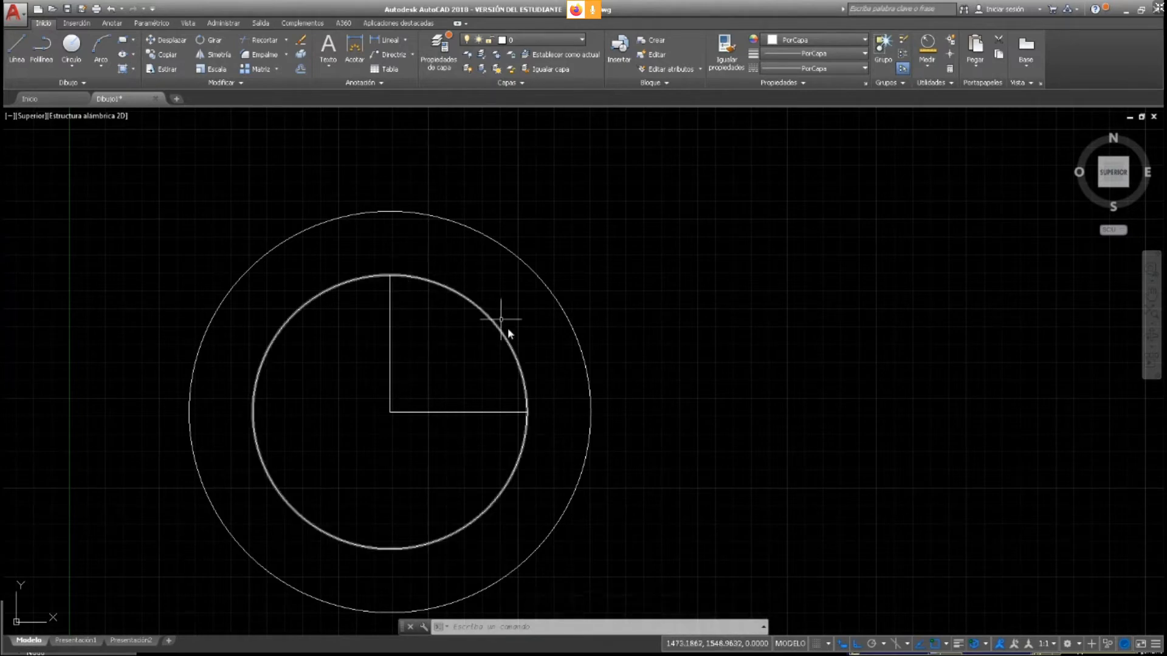
click(525, 473)
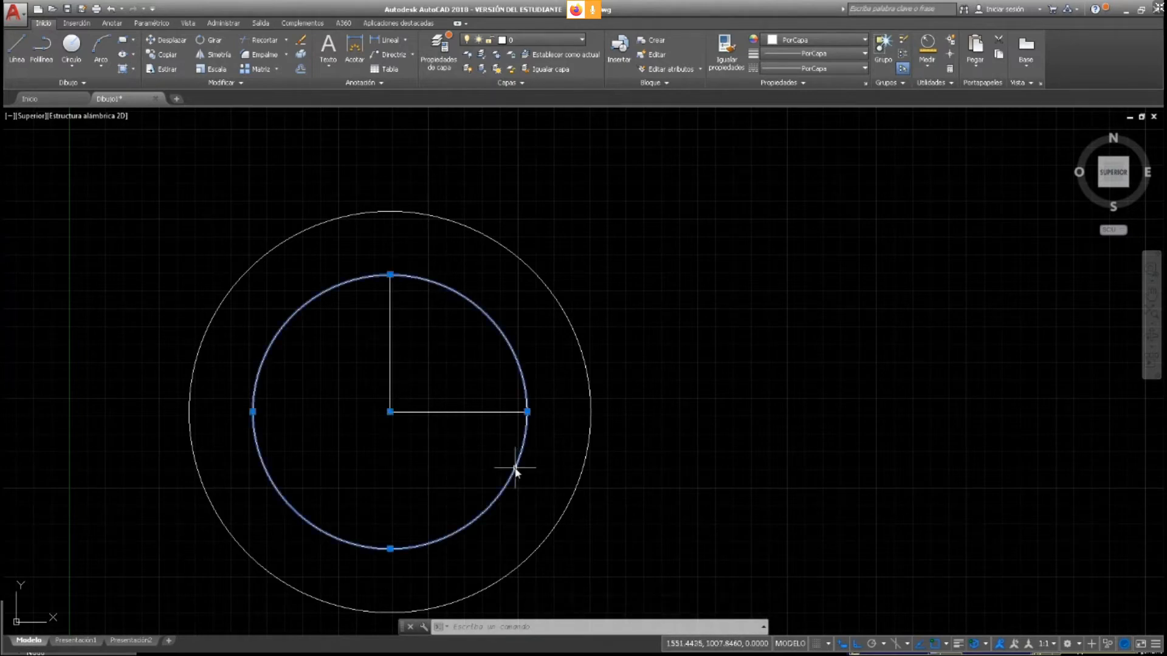
click(486, 412)
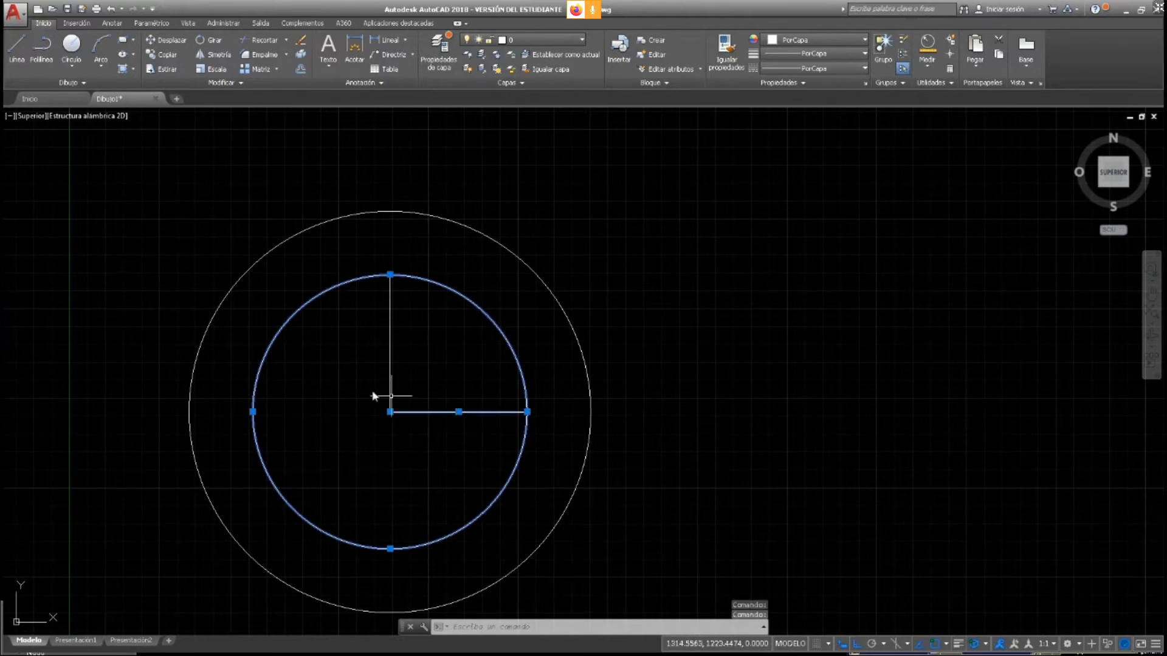
click(390, 320)
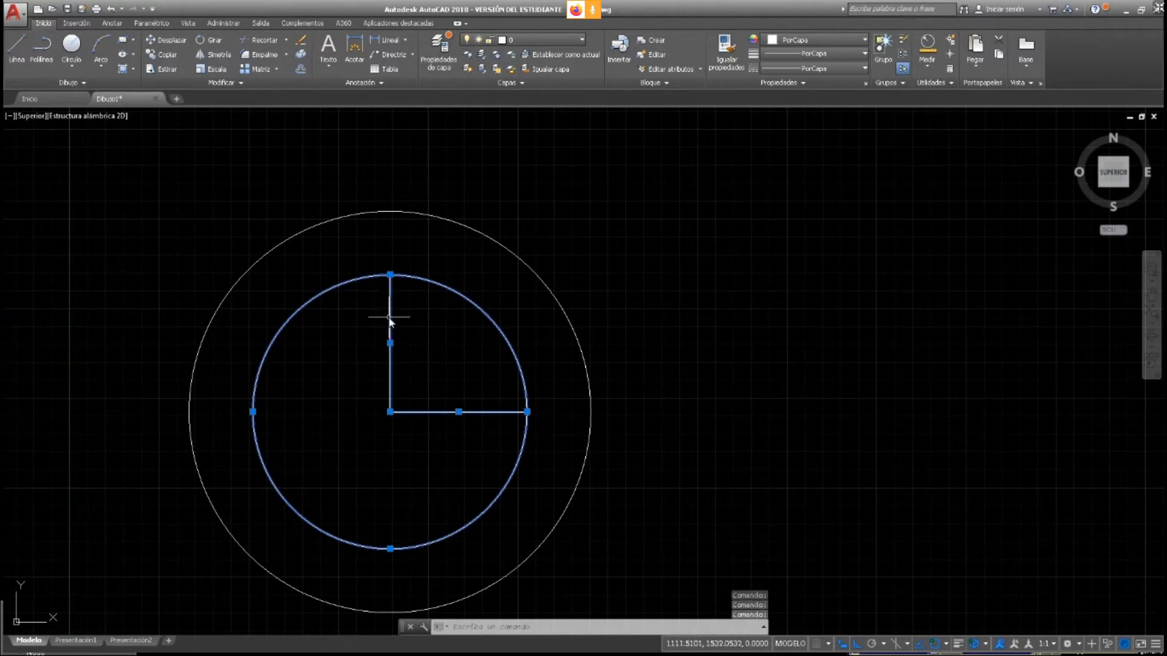
click(263, 39)
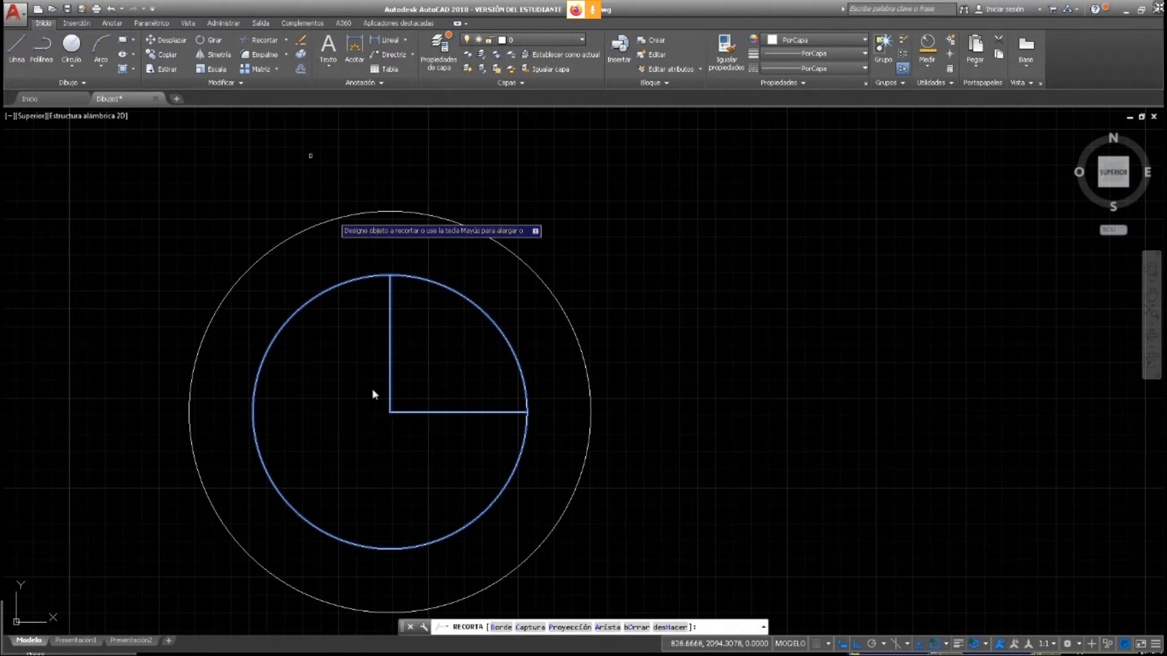
click(346, 282)
key(Escape)
Delete the horizontal and vertical radii, leaving the quarter arc inside the outer circle
click(362, 317)
drag(400, 364, 440, 434)
click(339, 345)
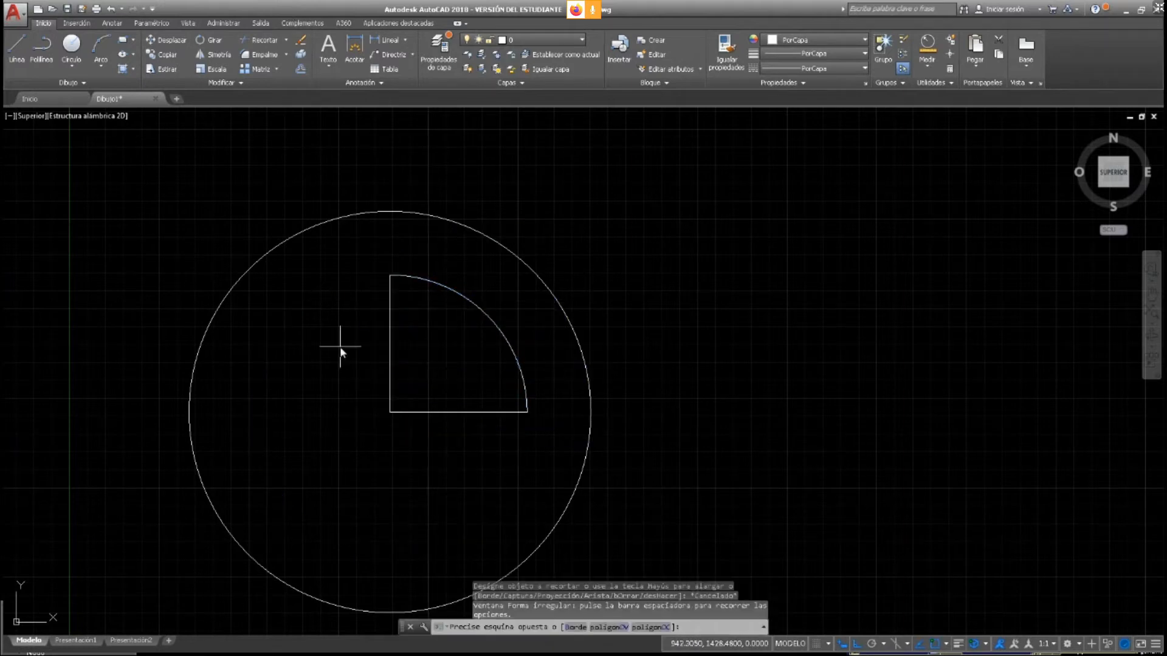
click(424, 439)
click(438, 355)
click(344, 460)
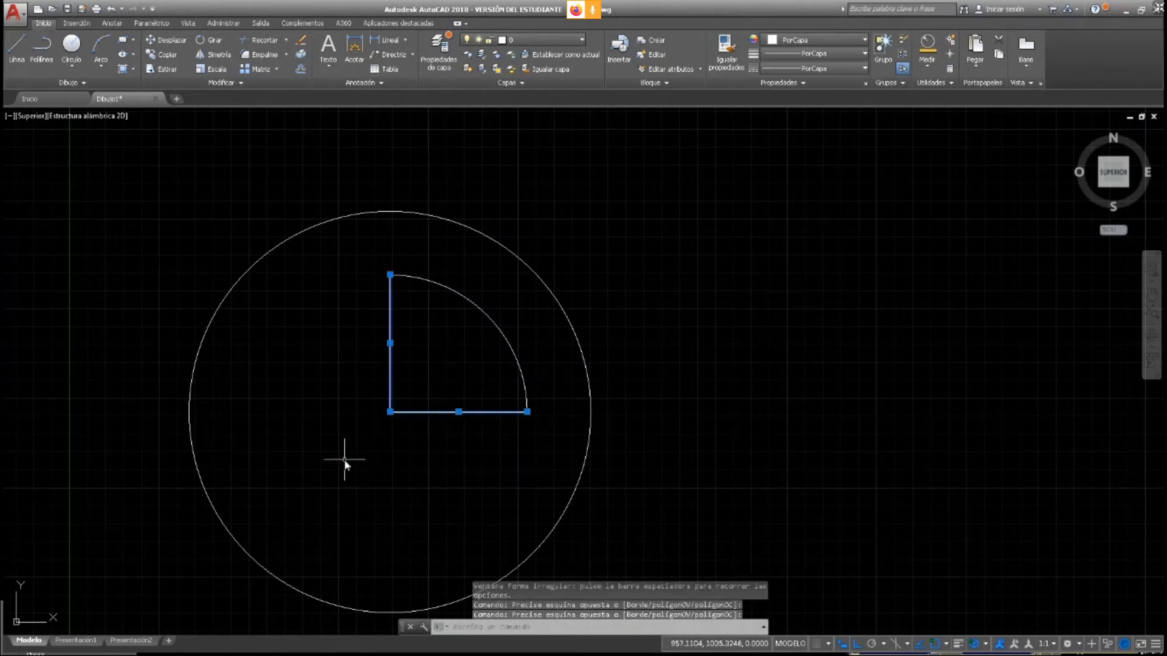
key(Delete)
Delete the large outer circle around the quarter arc
click(212, 320)
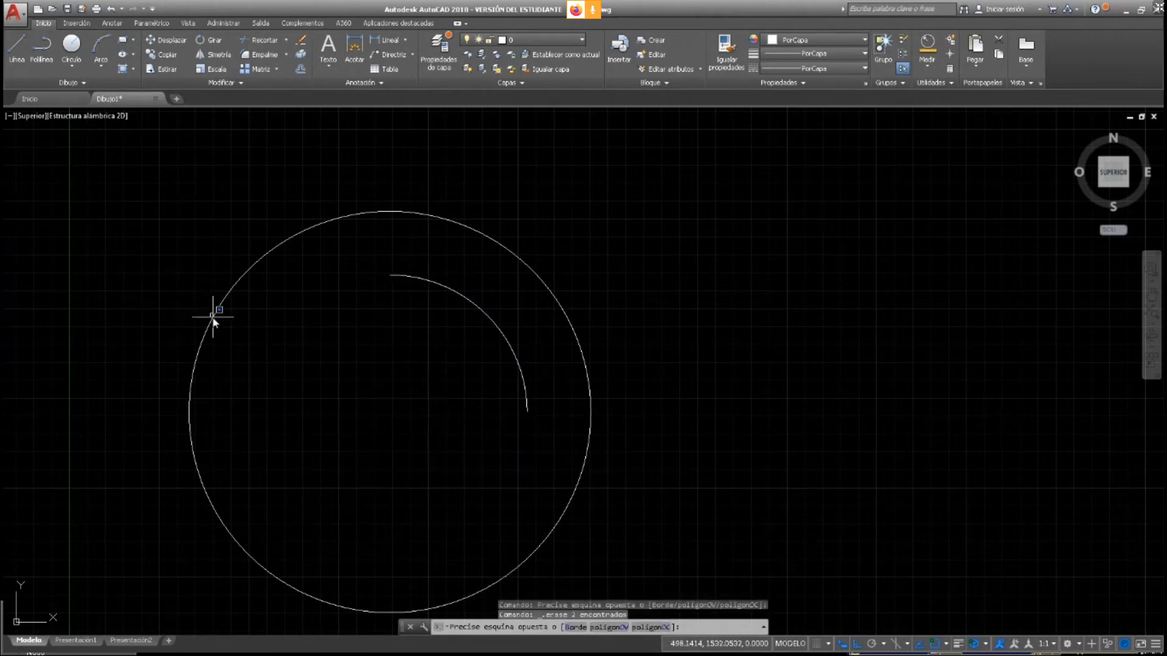
click(211, 323)
key(Delete)
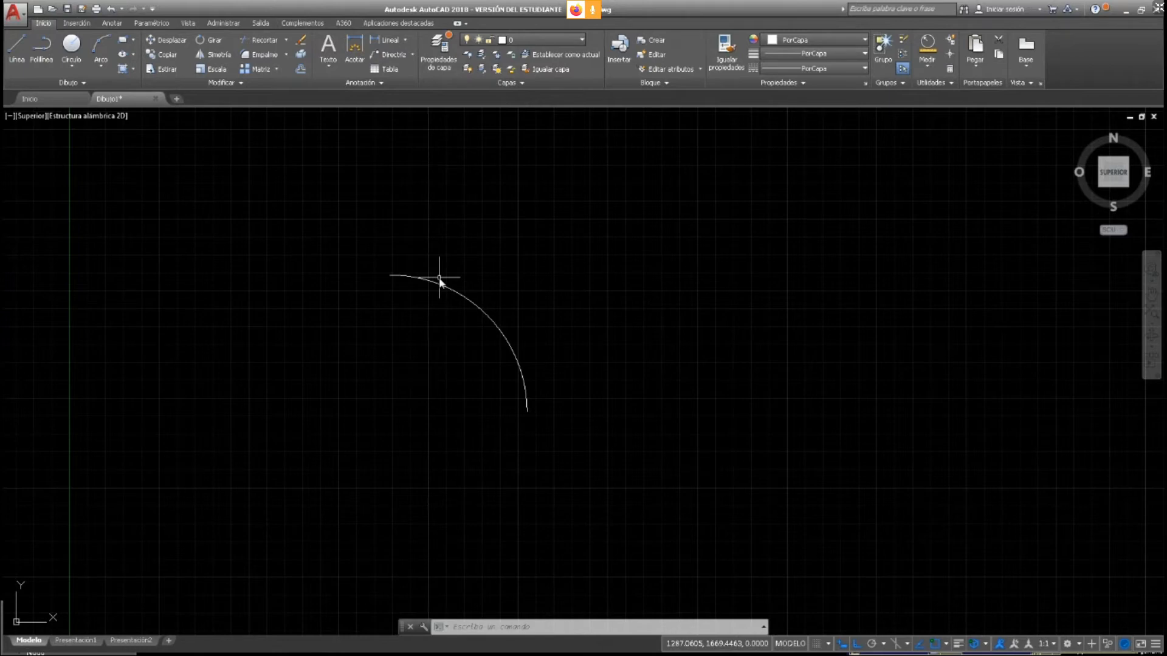
Select the remaining quarter arc and delete it to empty the drawing area
click(479, 303)
click(483, 309)
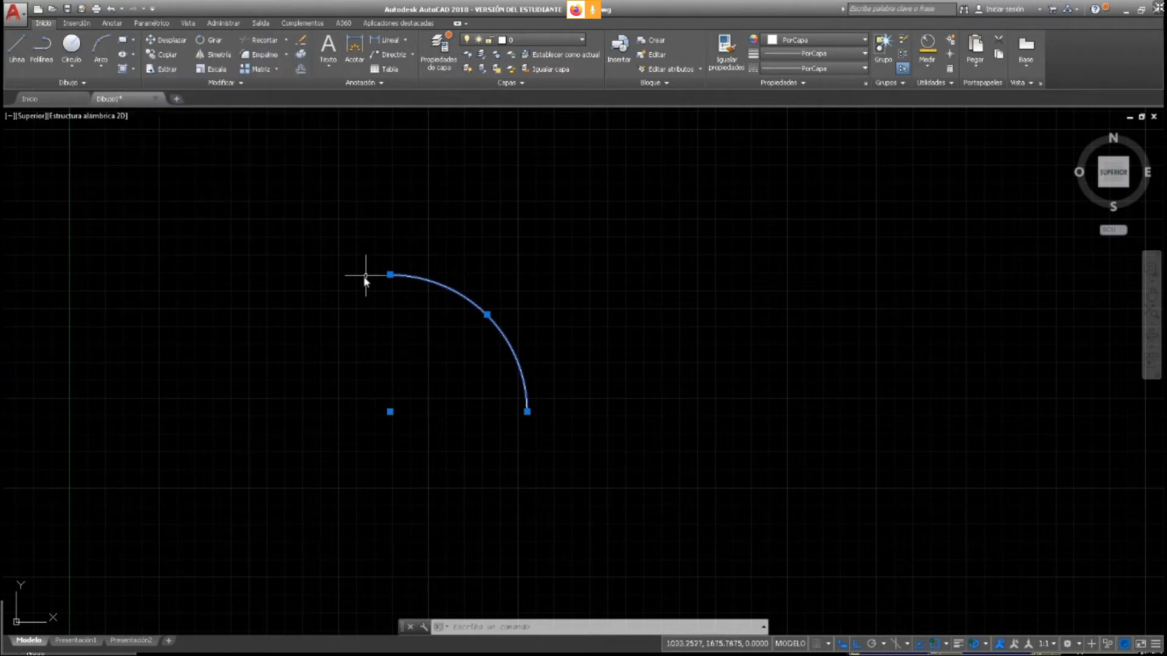
click(302, 245)
click(620, 468)
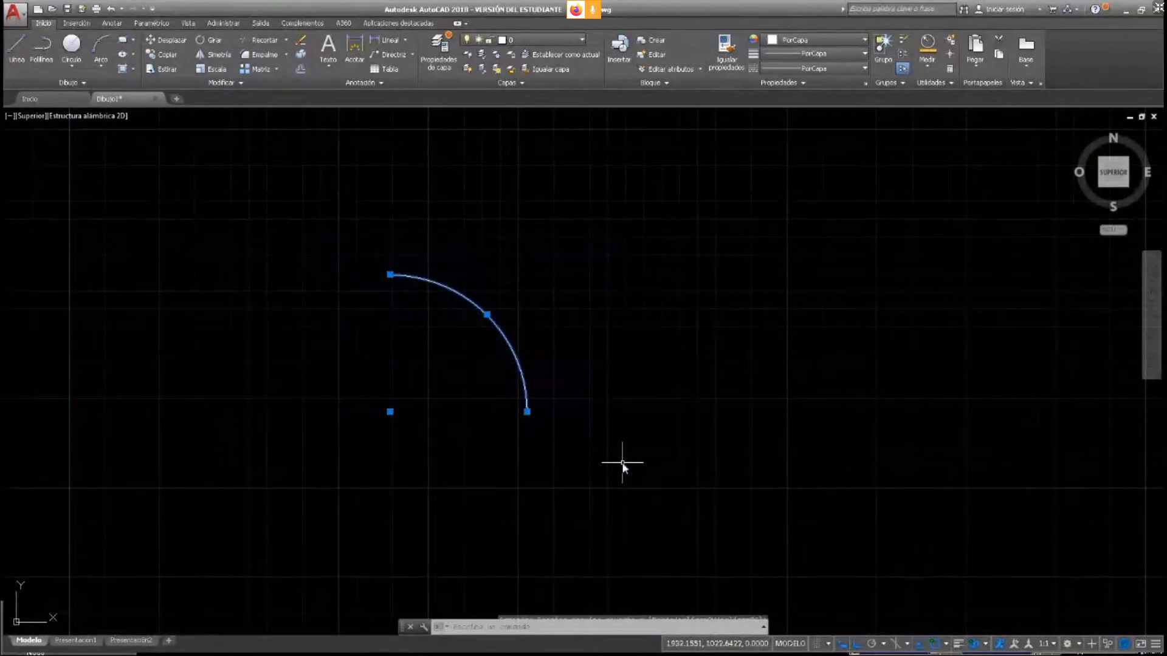
key(Delete)
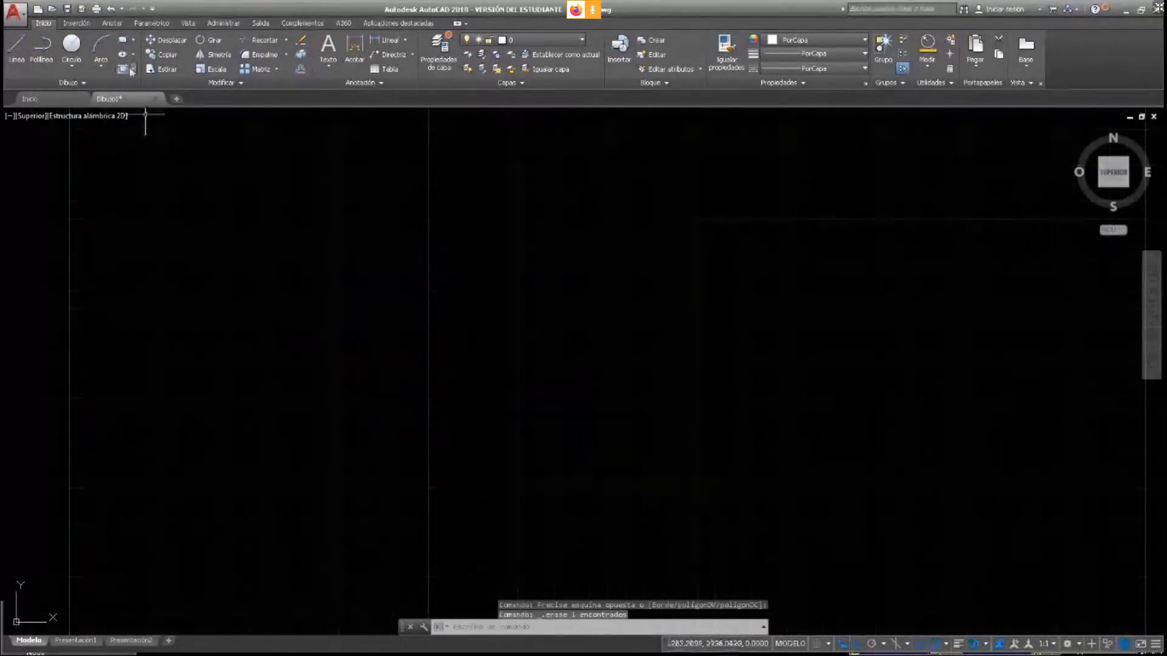
Draw a vertical line 500 units downward, continued by a horizontal line 500 units to the right
click(19, 49)
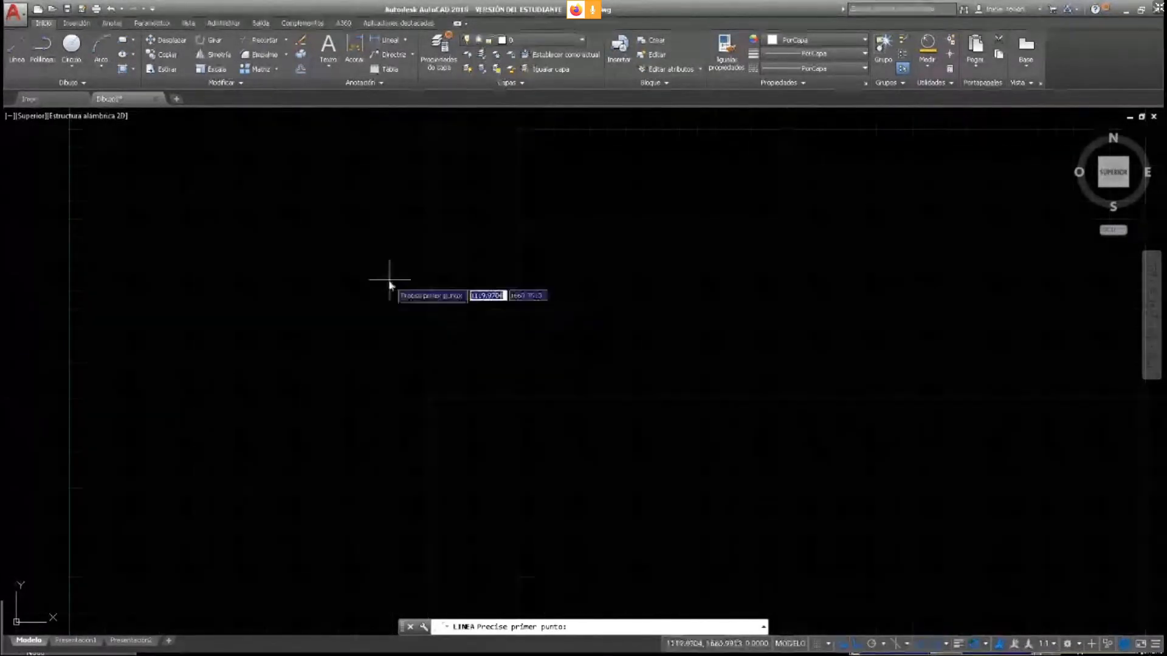
click(352, 252)
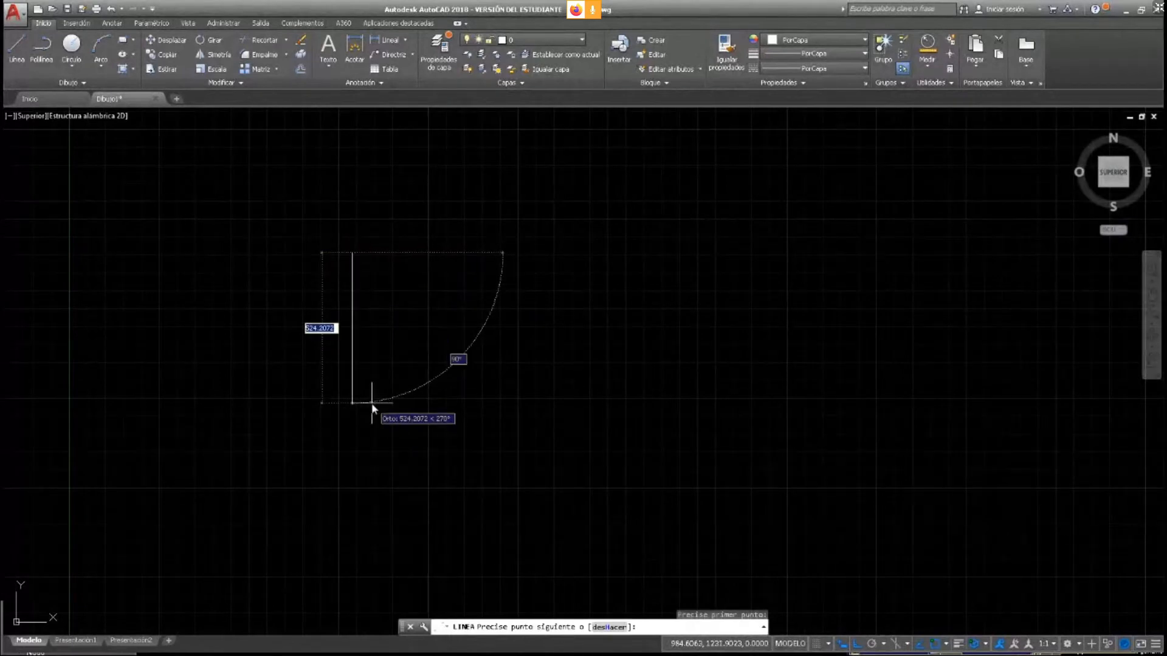
text(5)
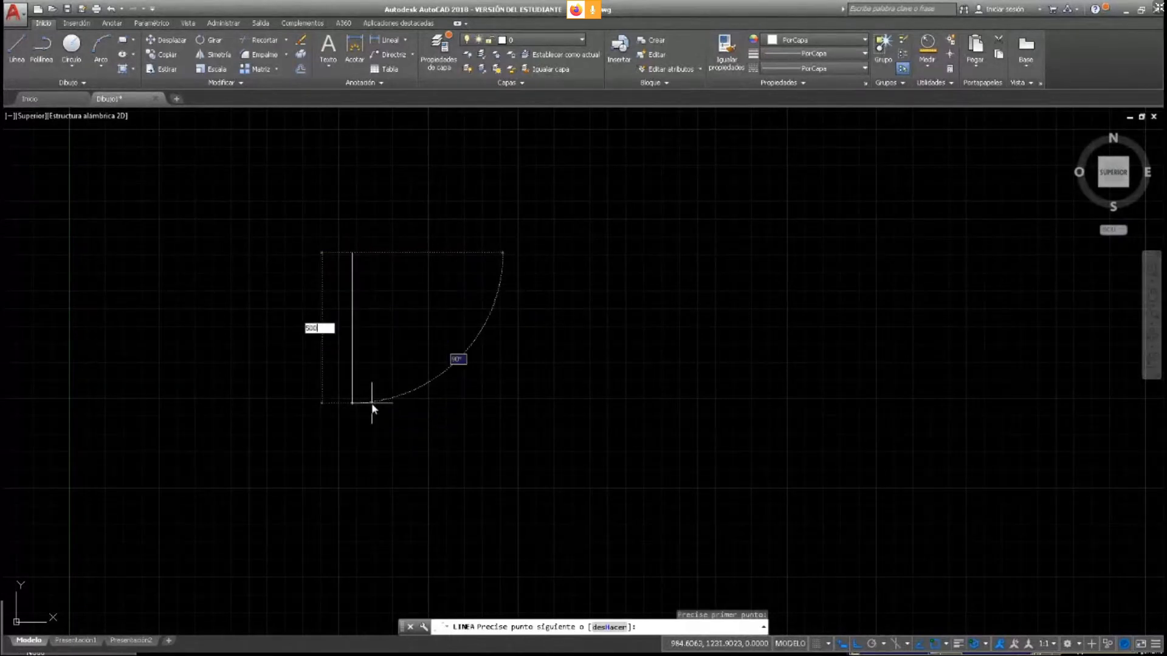
text(00)
key(Return)
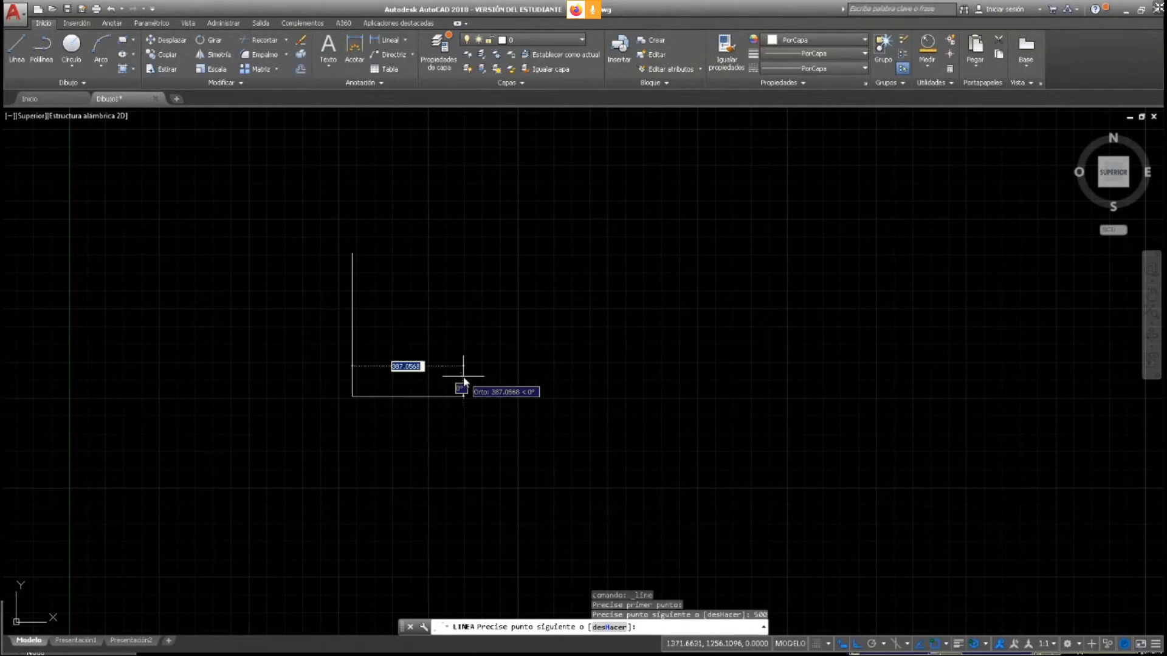
text(500)
key(Return)
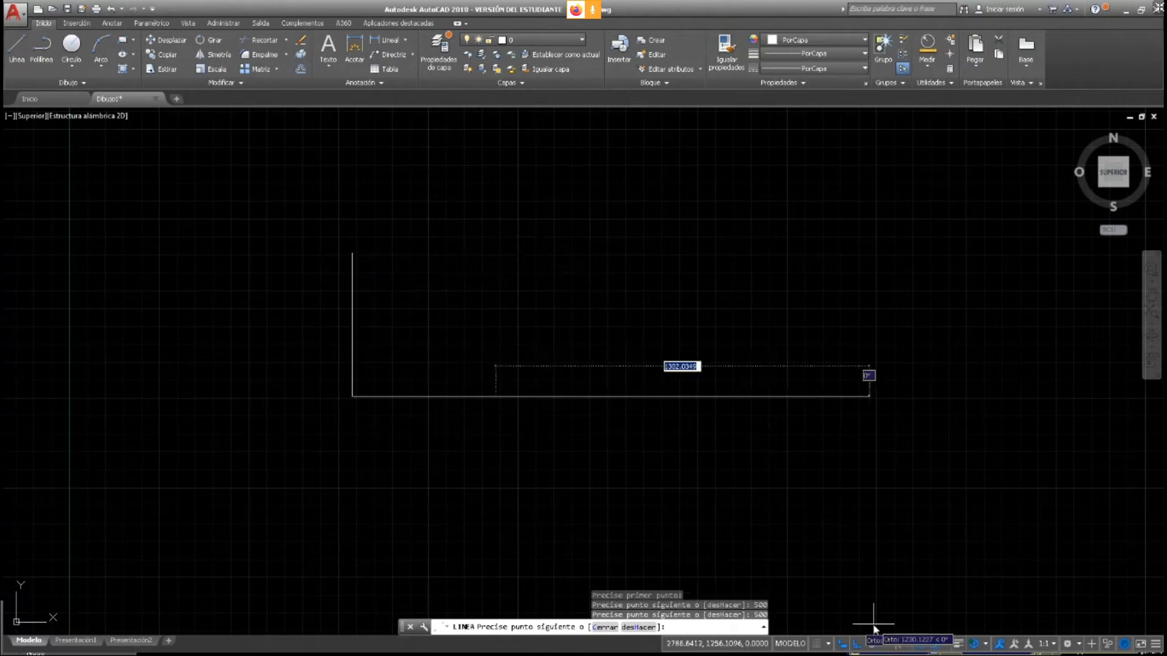
Turn on the Intersection and Extension object snaps while the line command stays active
click(948, 645)
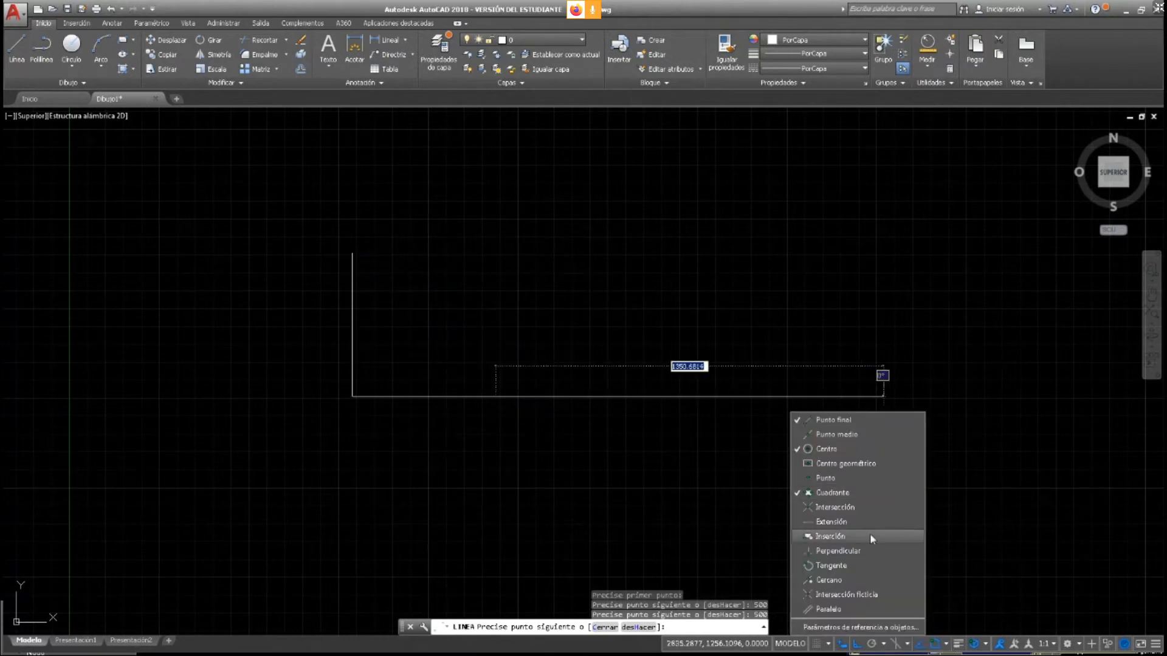
click(888, 596)
click(870, 508)
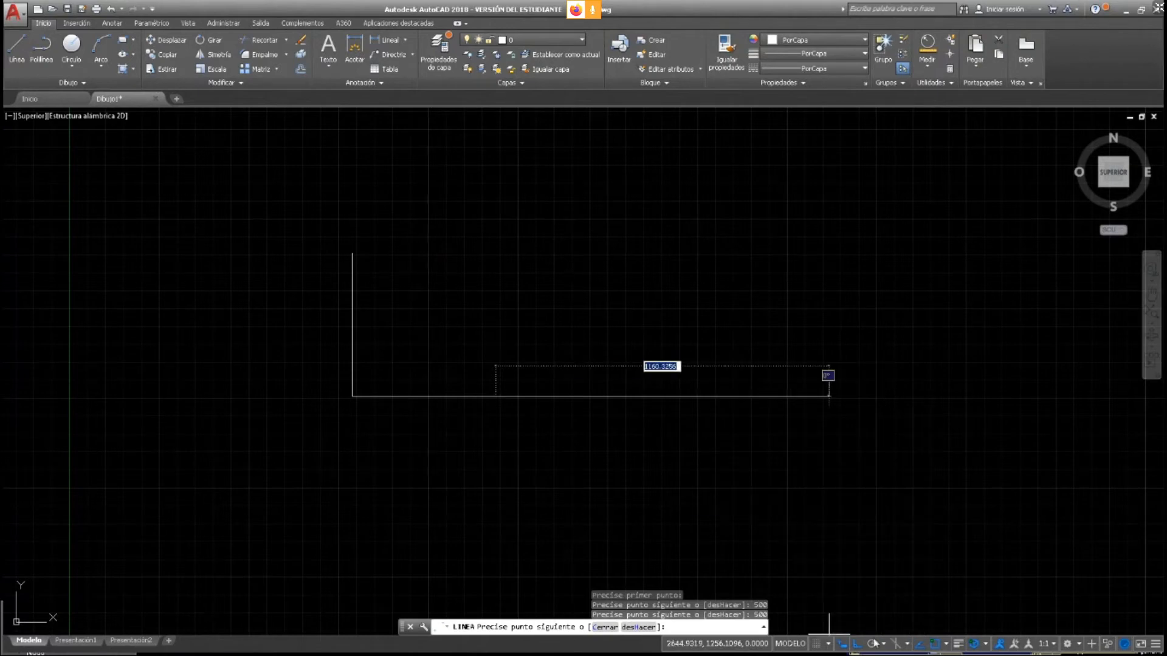
click(946, 644)
click(851, 521)
click(574, 465)
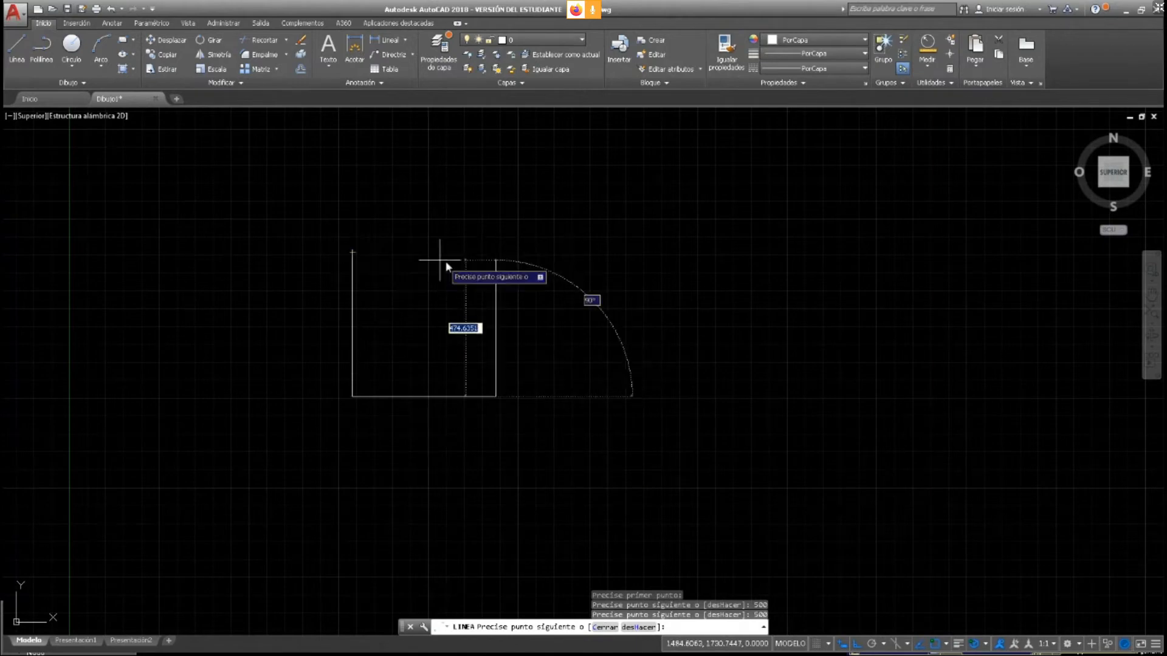
Complete the square by drawing its right side up to the first line's top level and its top side back to the start point
click(492, 253)
click(353, 254)
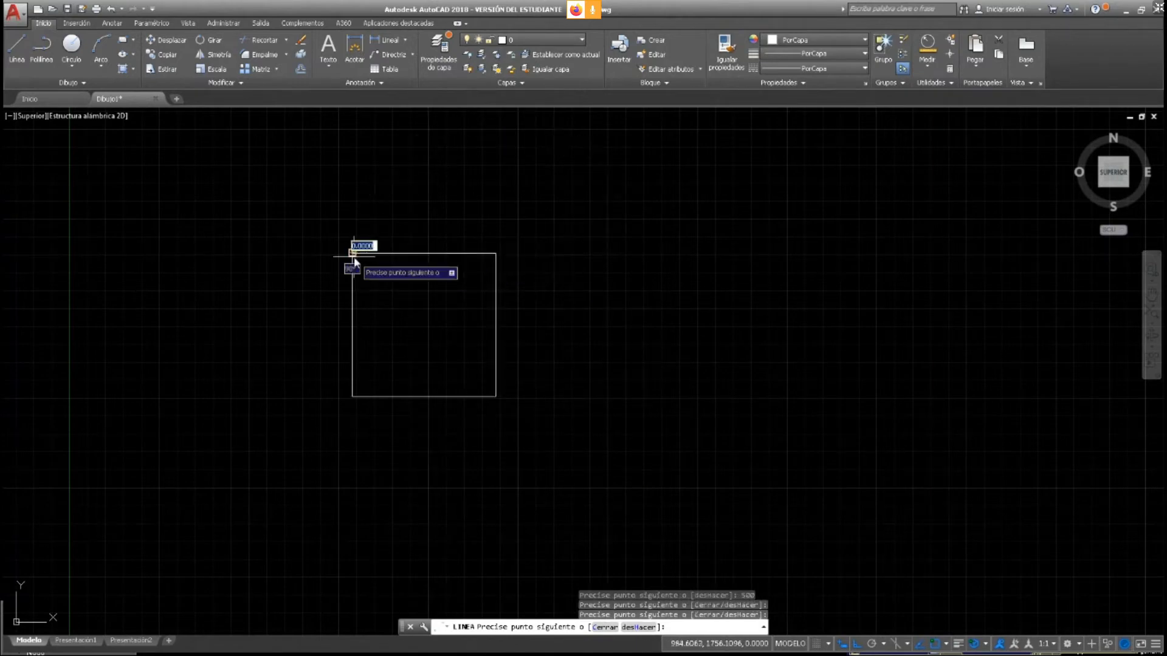
key(Escape)
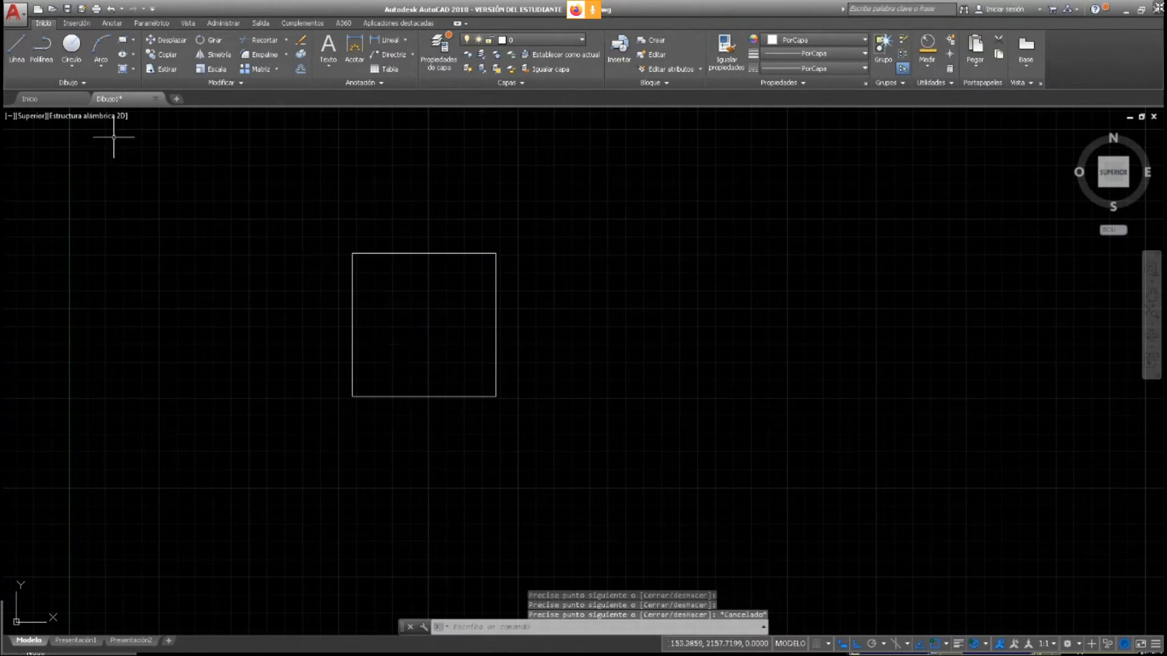
click(71, 63)
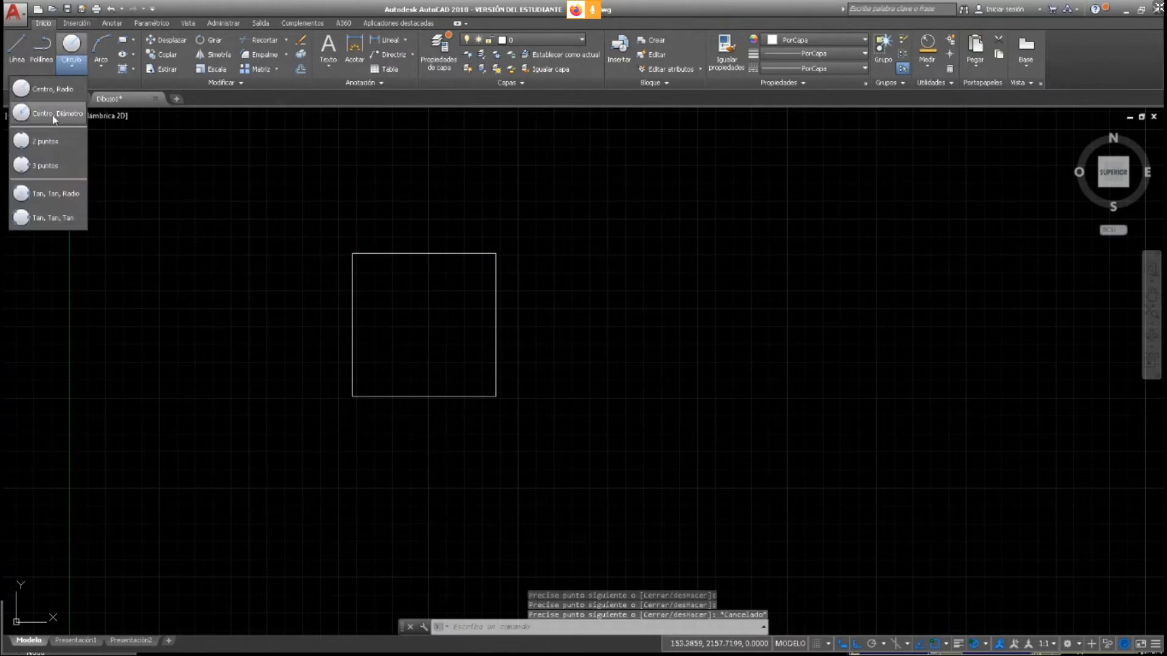
click(53, 90)
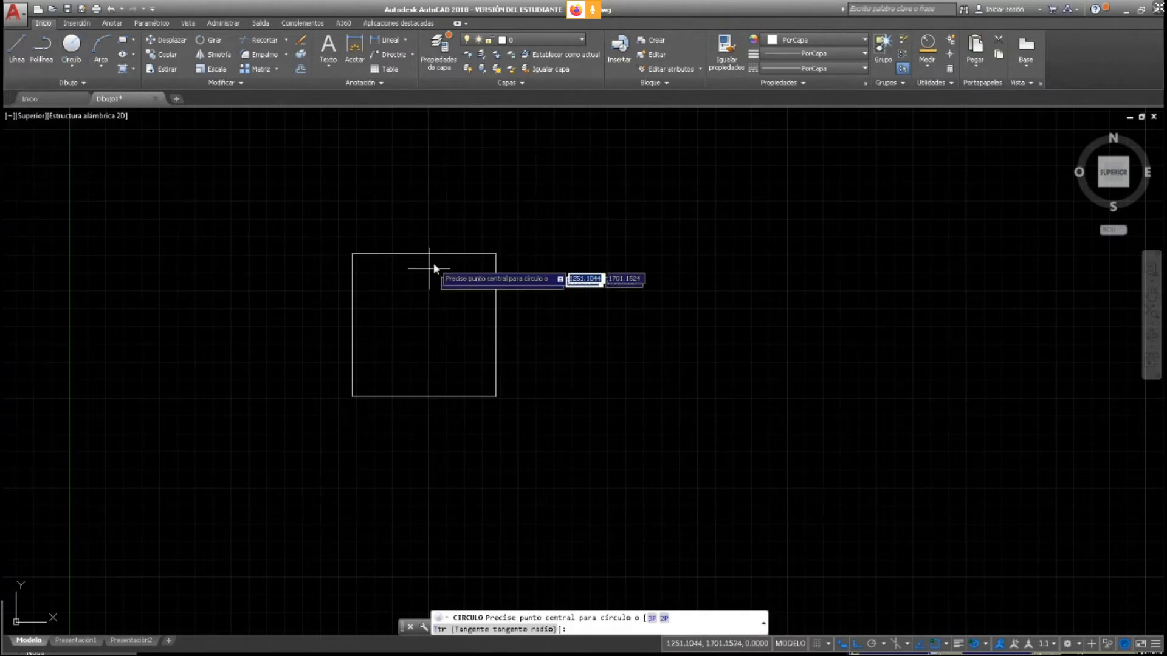
key(Escape)
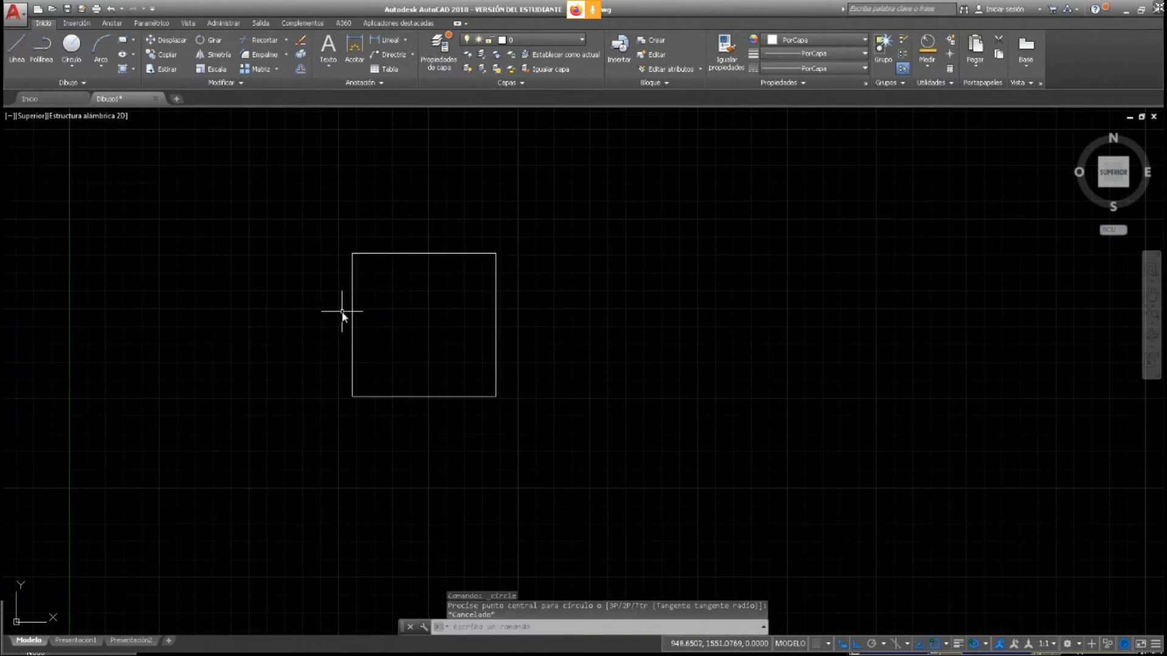
click(97, 69)
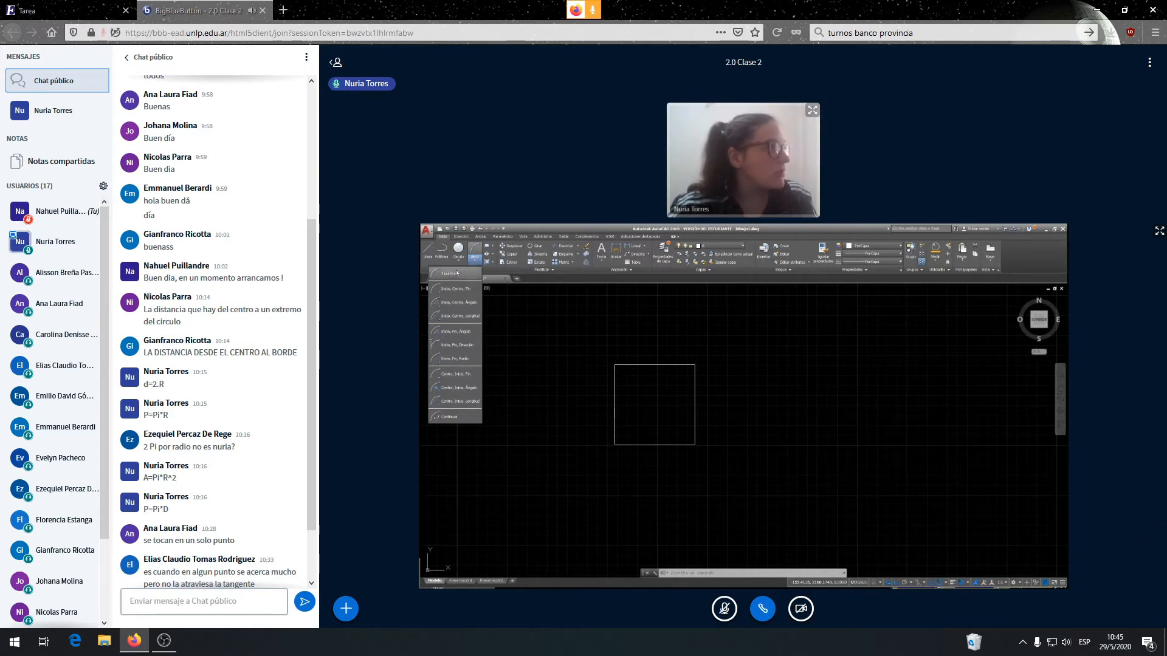
click(1159, 232)
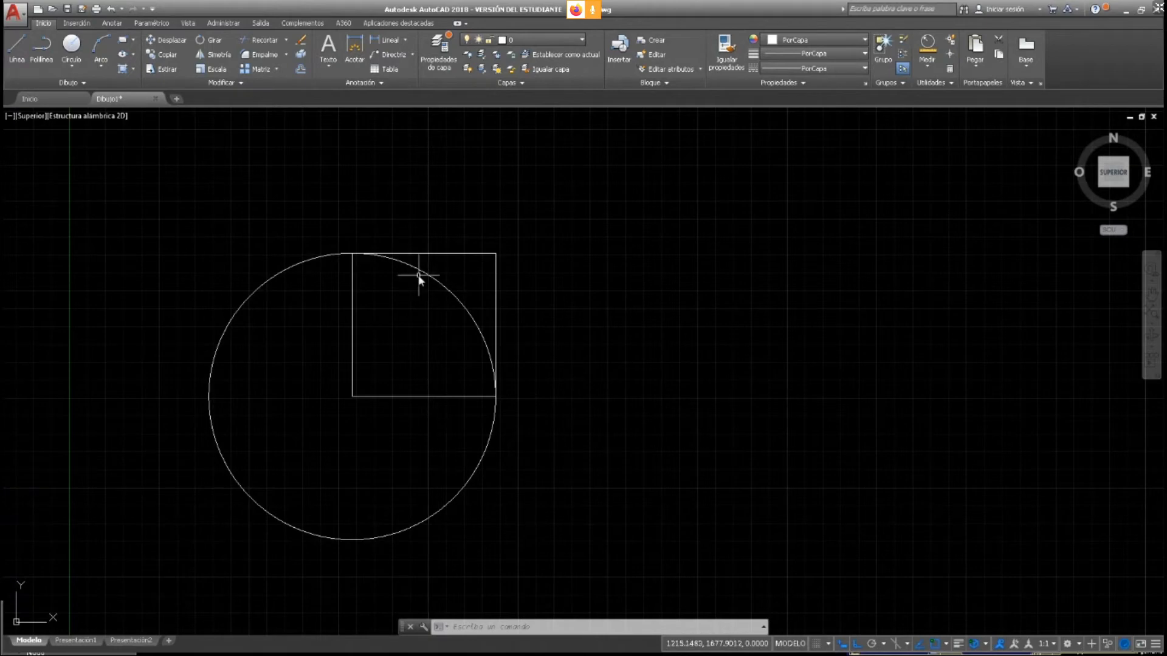
Delete the circle centred on the square's lower-left corner
click(437, 279)
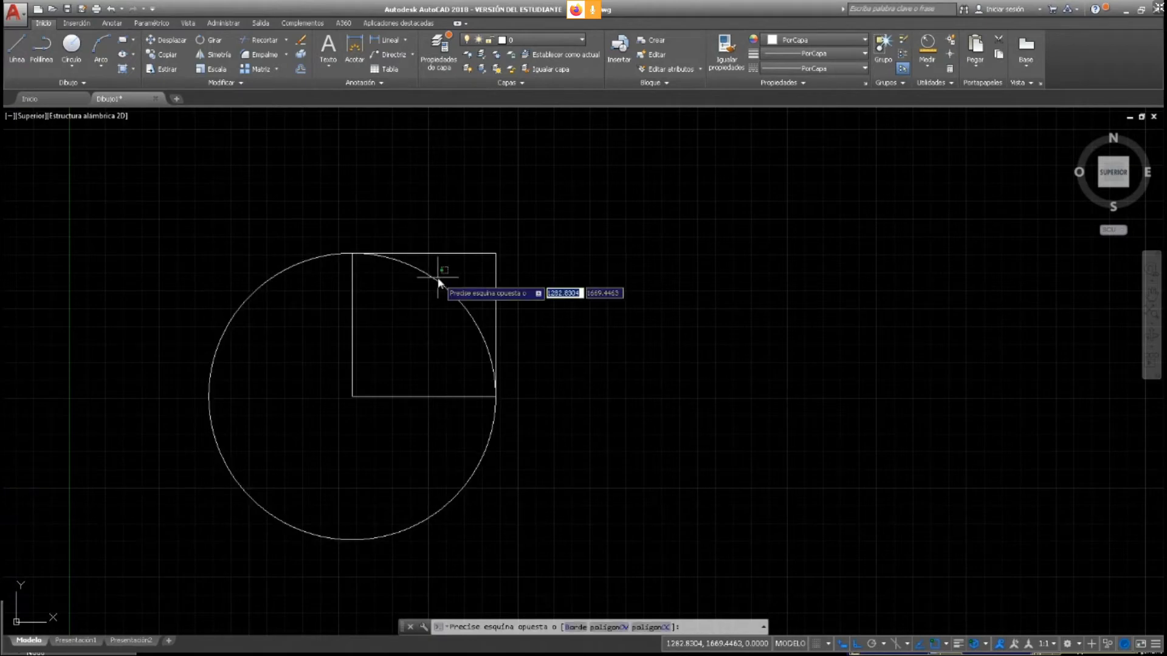
key(BackSpace)
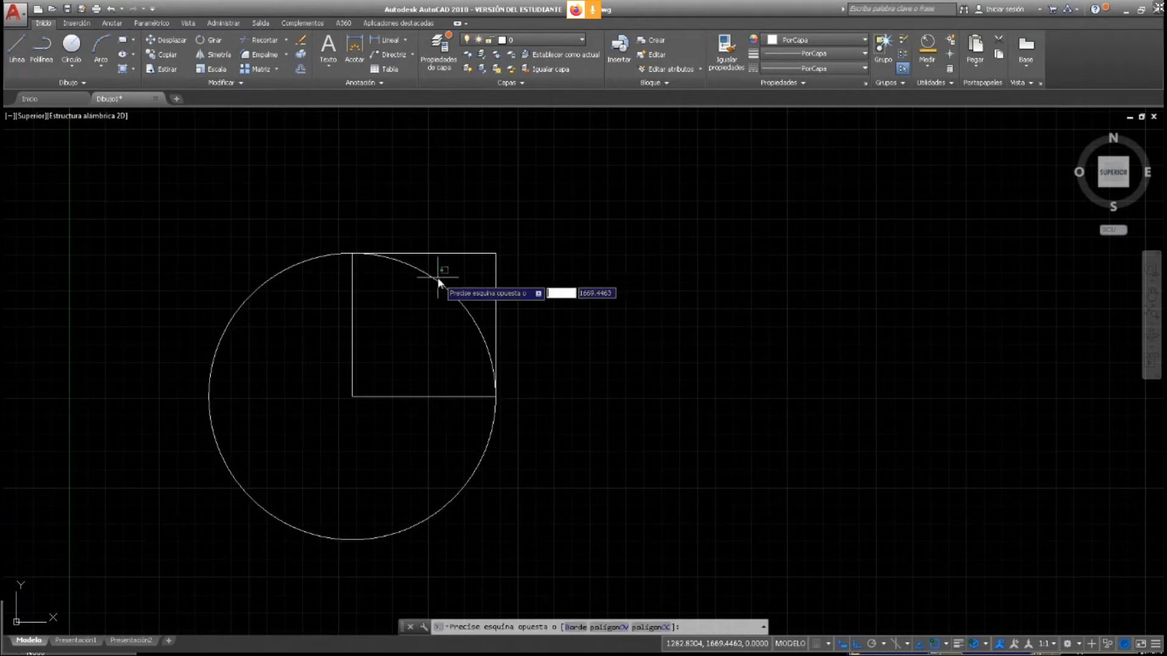
click(440, 290)
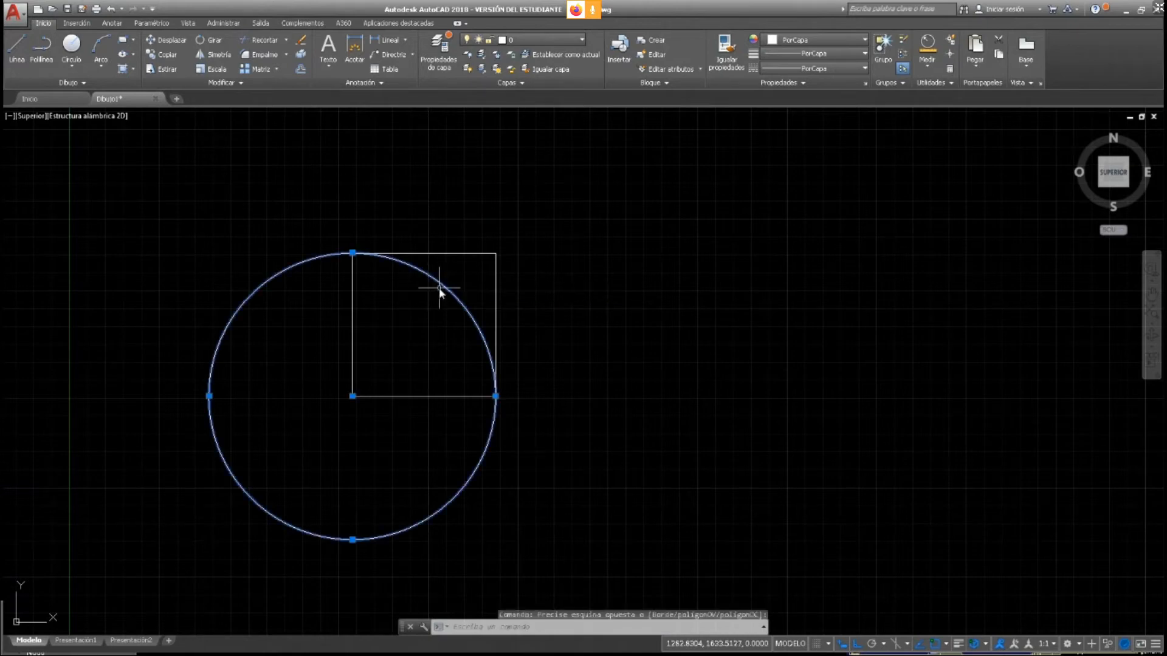
key(Delete)
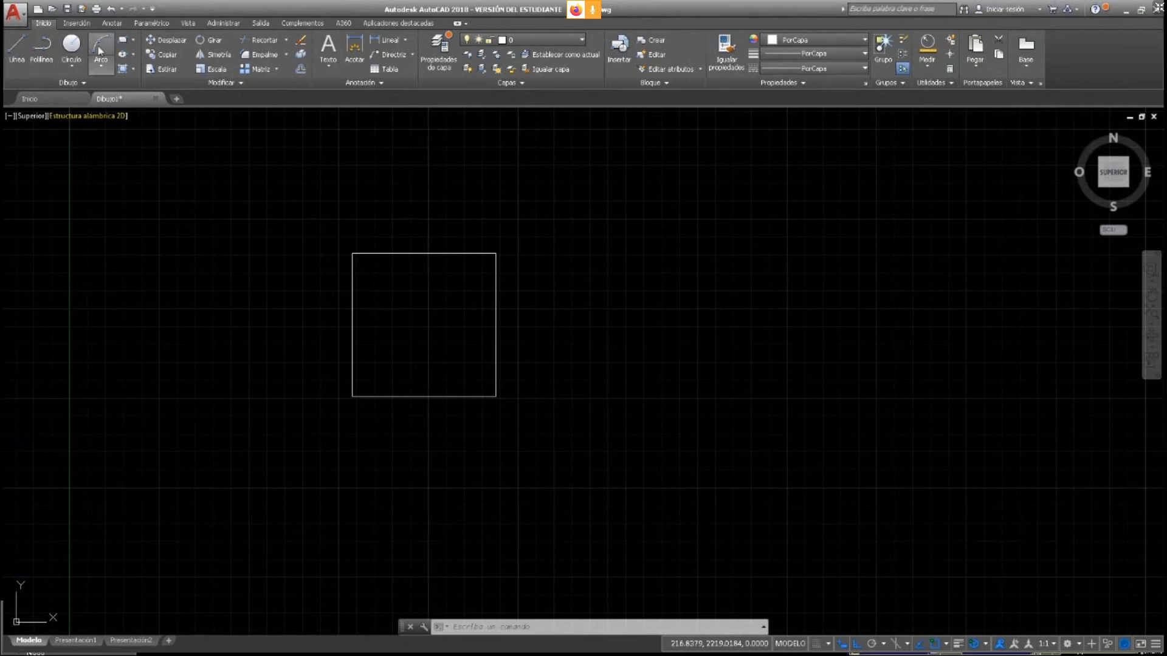
Draw a Start, Center, End arc from the square's lower-right corner, centred on the lower-left corner, to the upper-left corner
click(102, 68)
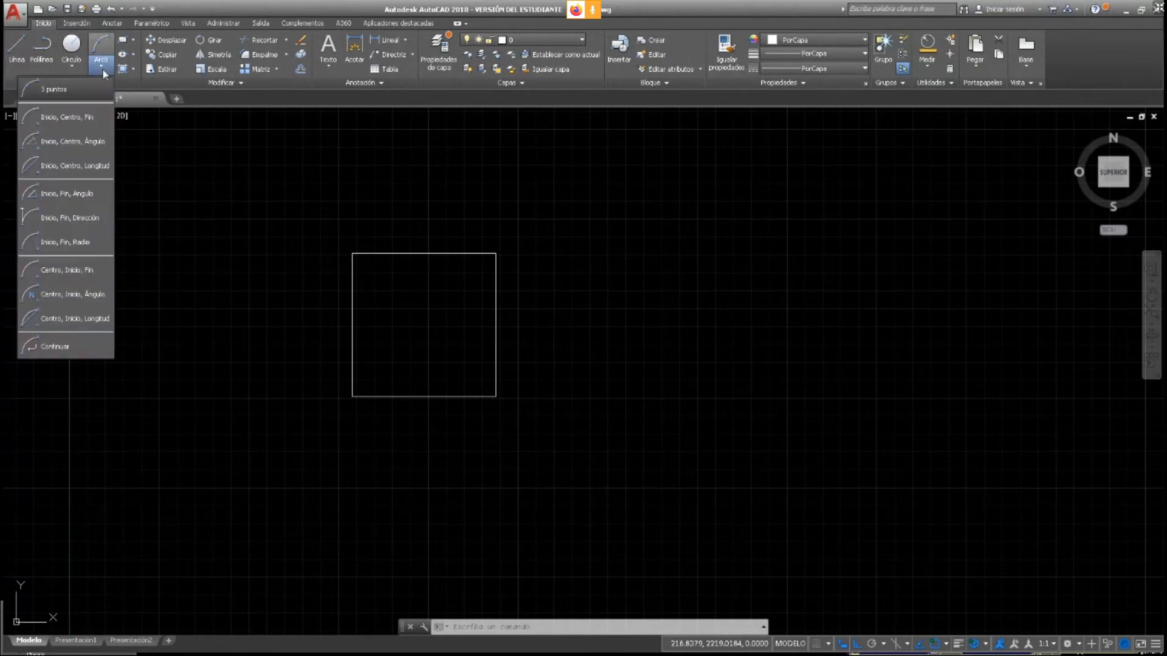
click(55, 118)
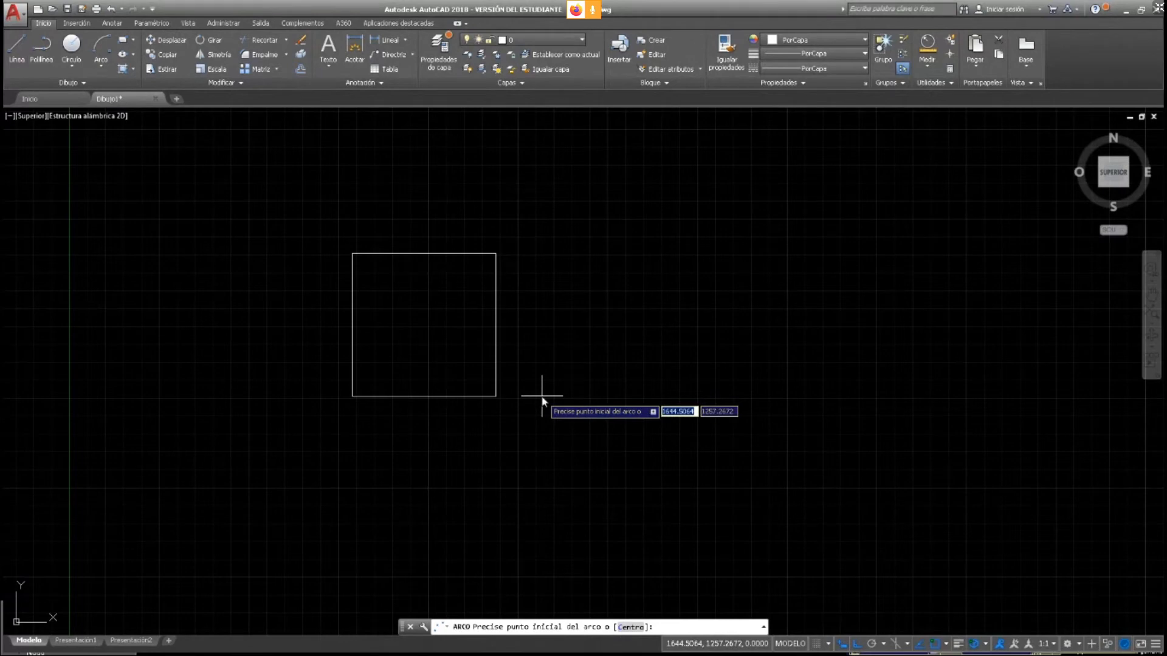
click(496, 397)
text(c)
key(Return)
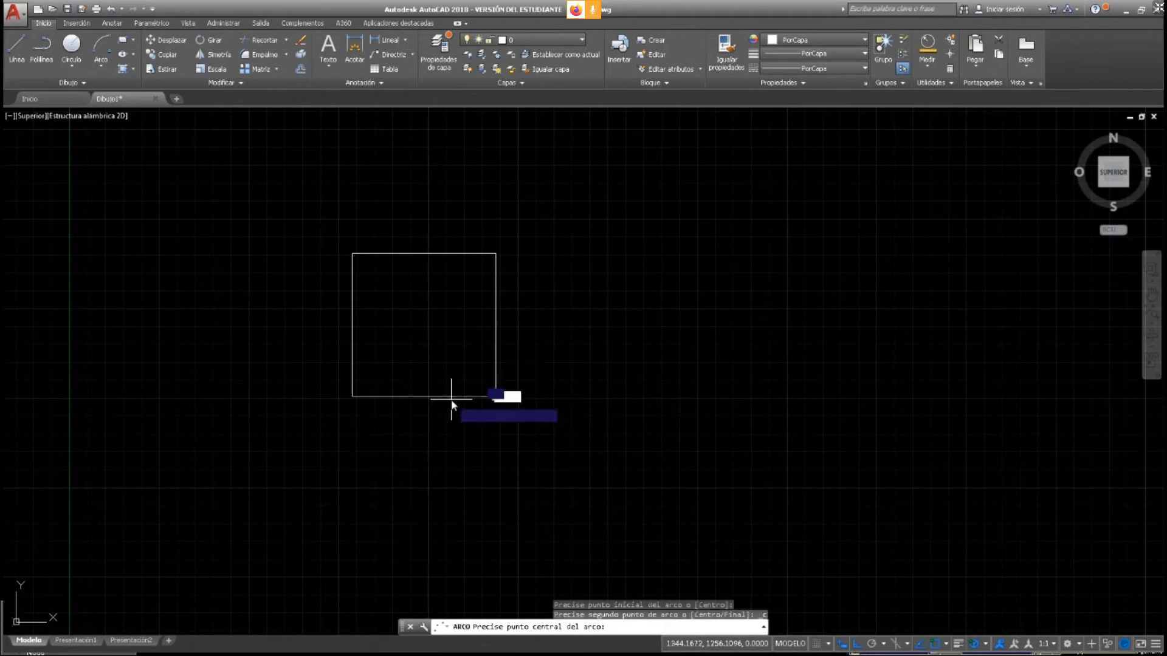
click(352, 396)
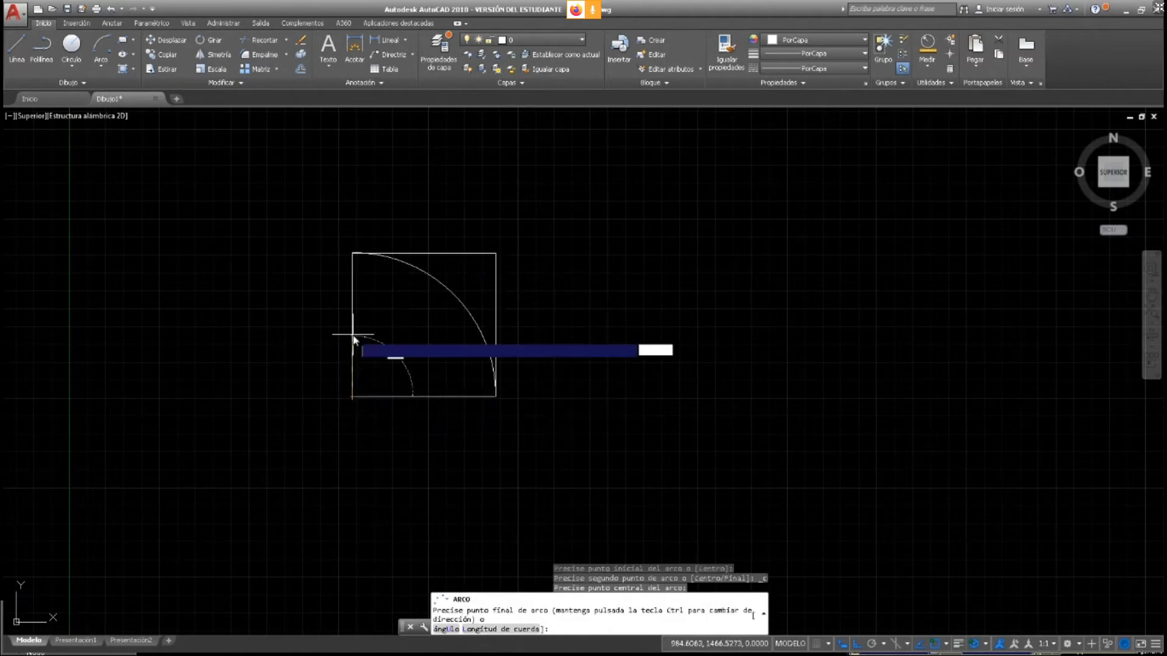
click(352, 254)
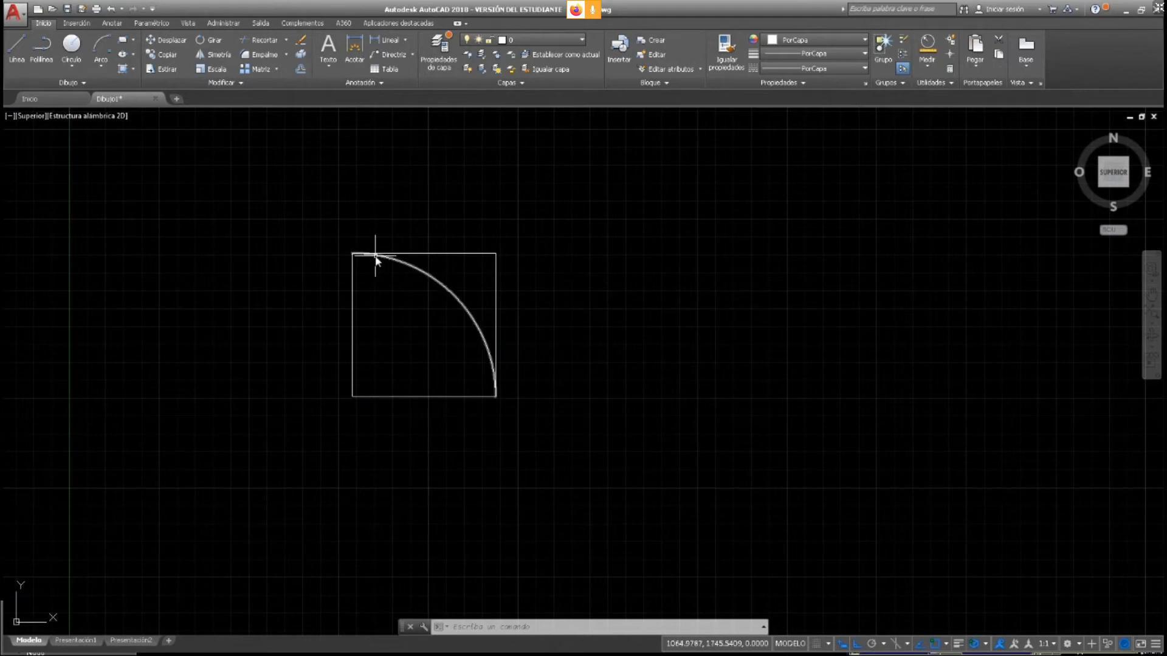
Draw a circle centred on the square's lower-left corner with its radius reaching the lower-right corner
click(73, 68)
click(51, 123)
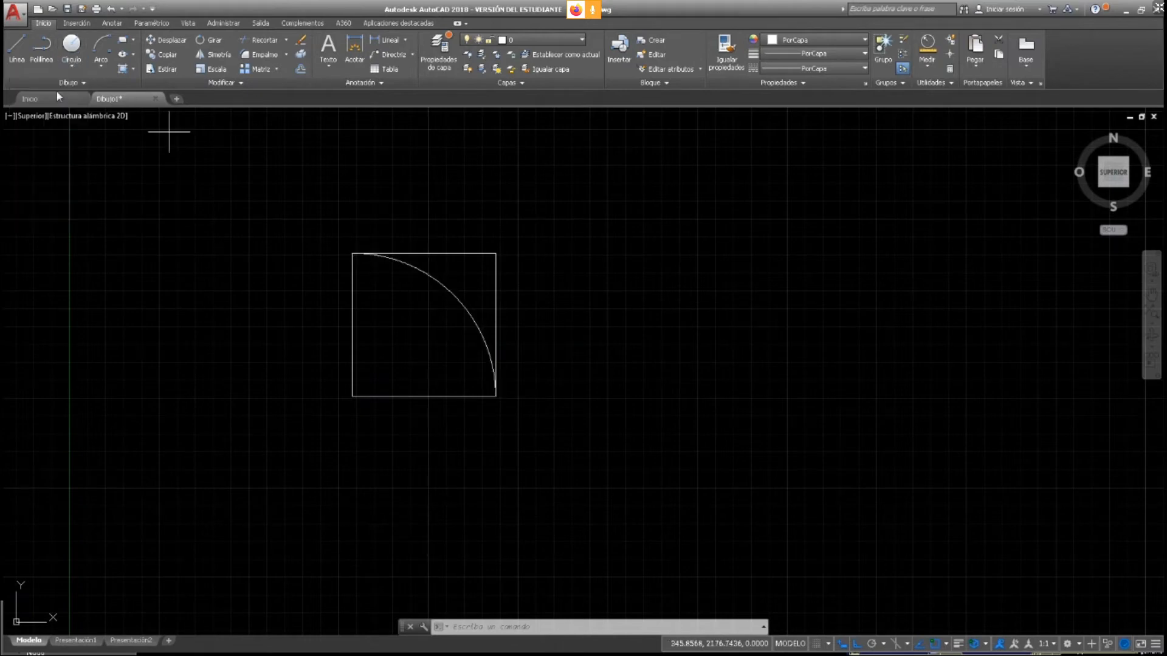
click(352, 396)
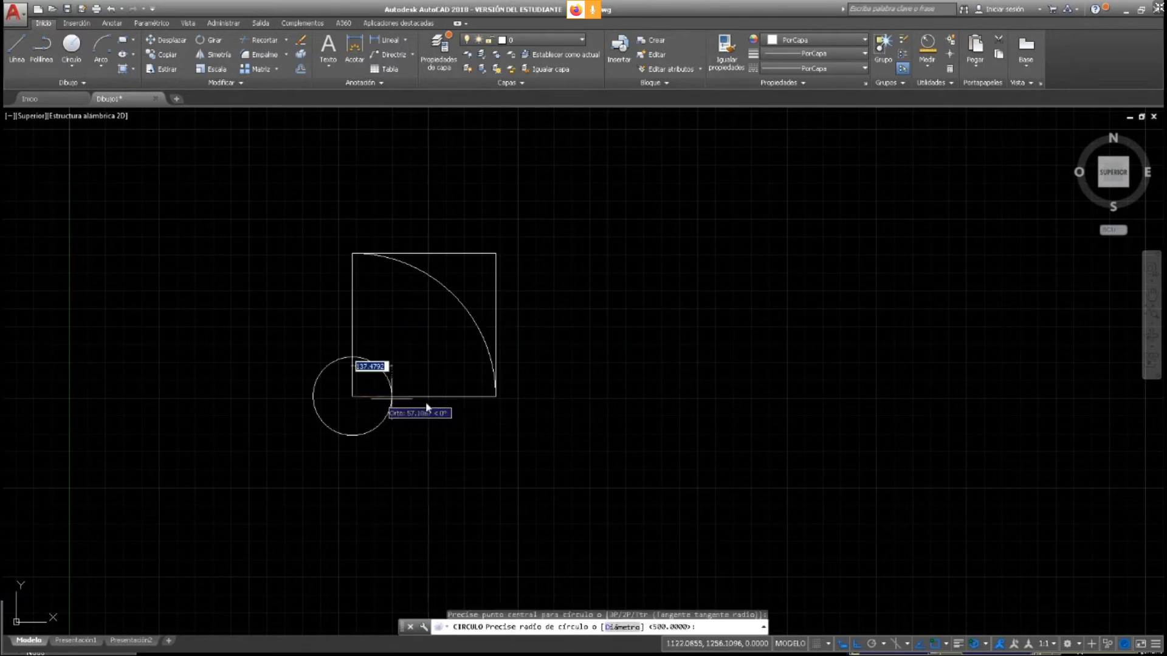
click(495, 396)
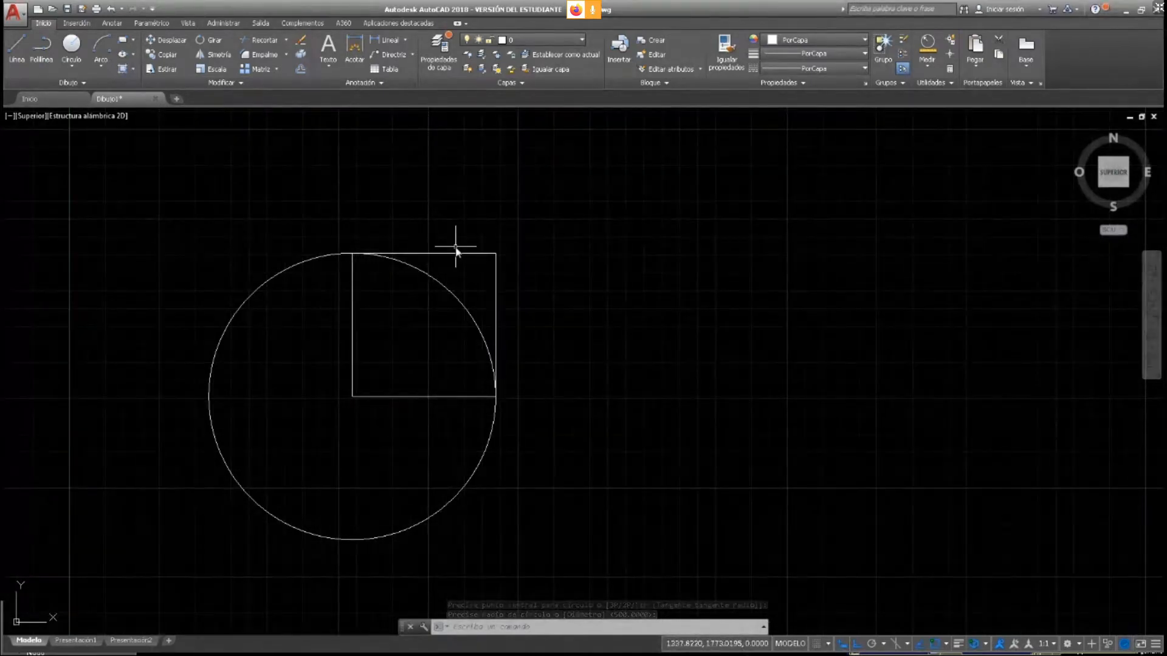
Draw lines from the circle's centre to its left quadrant, up to the square's top level, and across to the circle's top quadrant
click(19, 46)
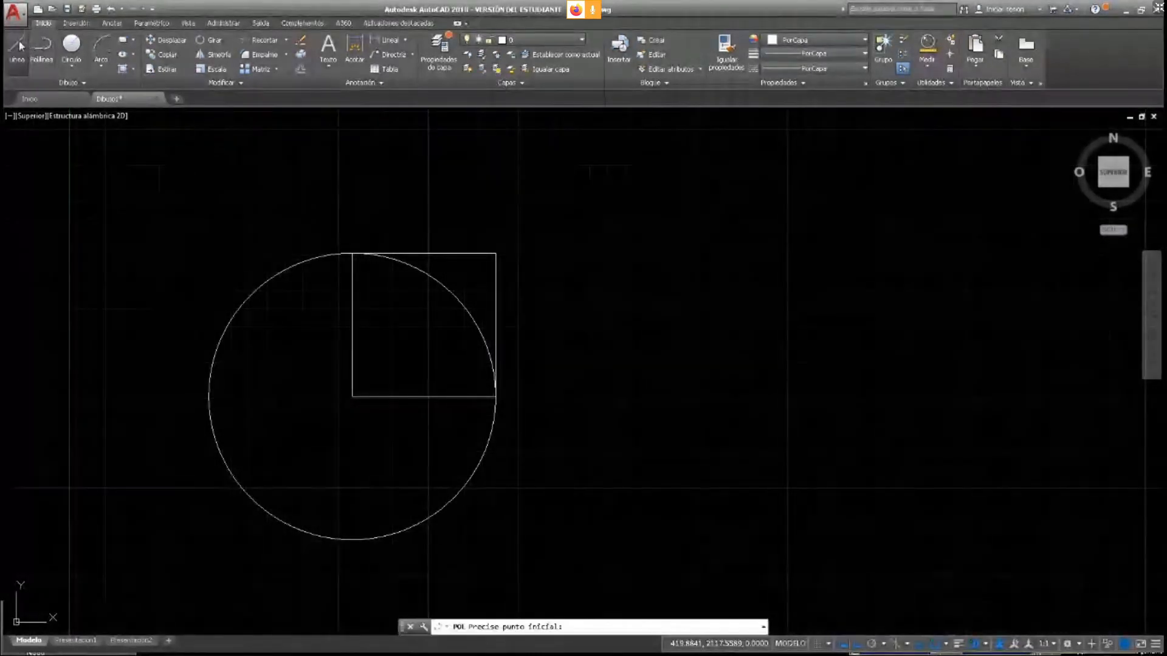
click(352, 397)
click(208, 397)
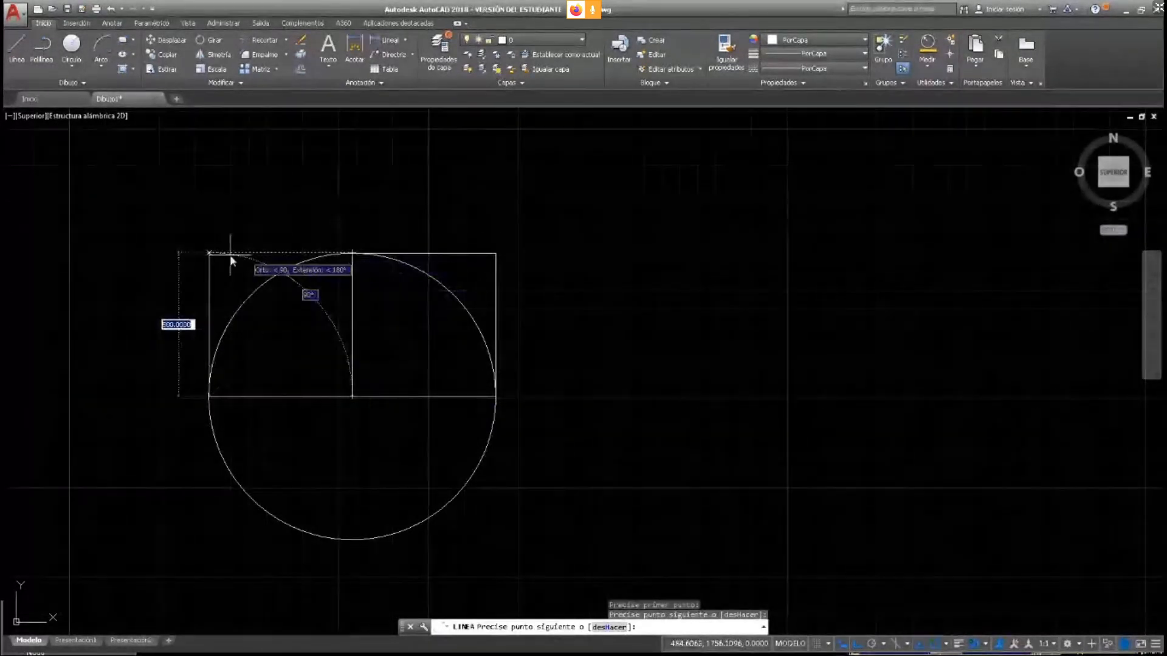
click(208, 254)
click(352, 253)
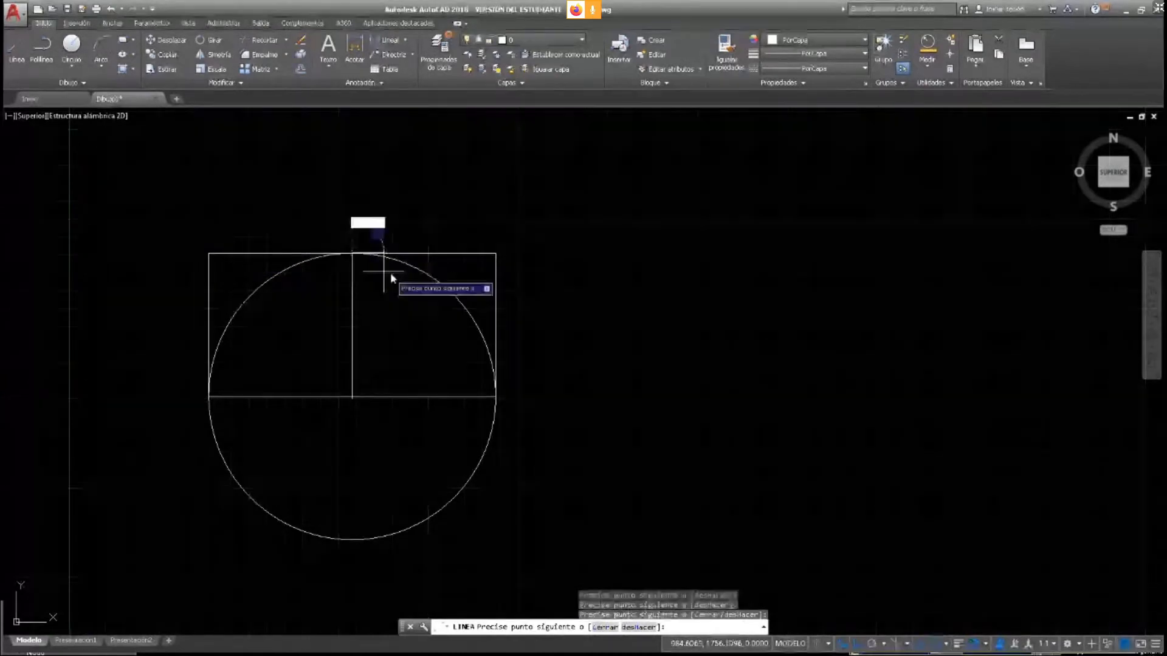
key(Escape)
Delete the top and right sides of the original square around the quarter arc
click(469, 253)
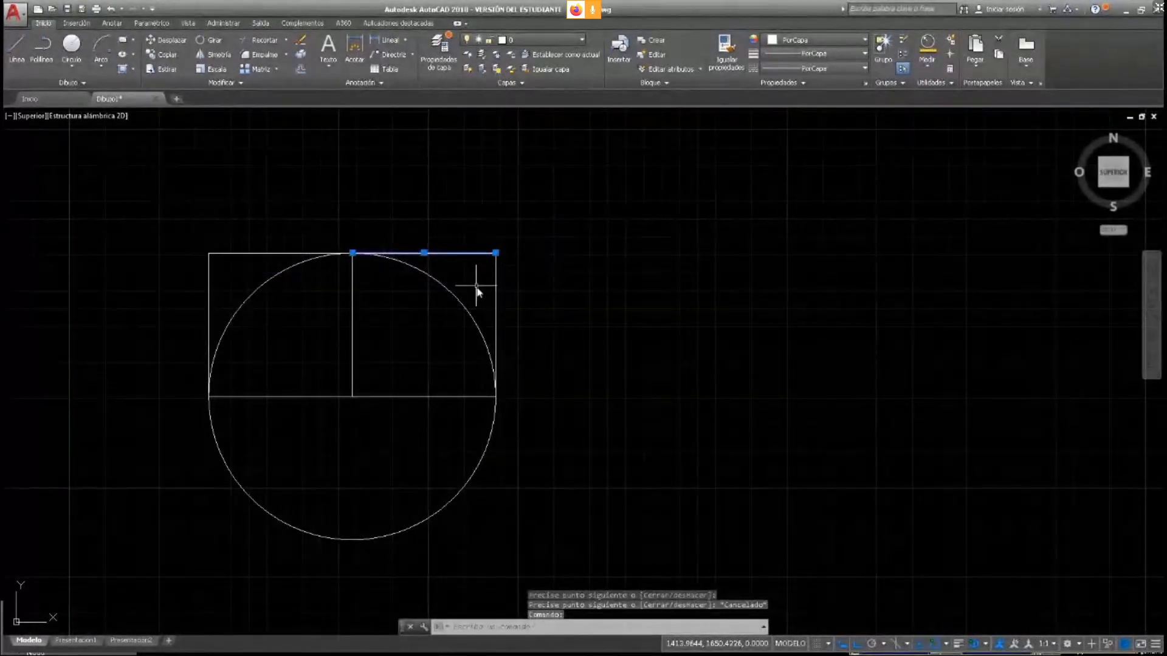
key(Delete)
click(495, 282)
key(Delete)
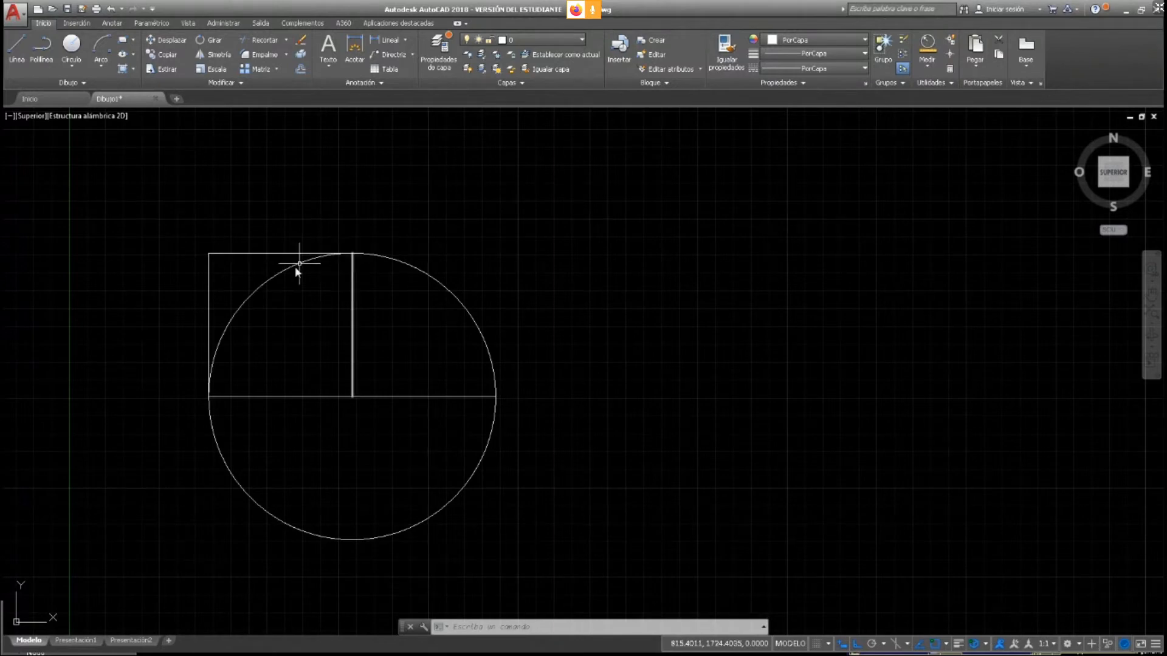
Delete the full circle, keeping the quarter arc attached to the left square, and clear the selection
click(212, 427)
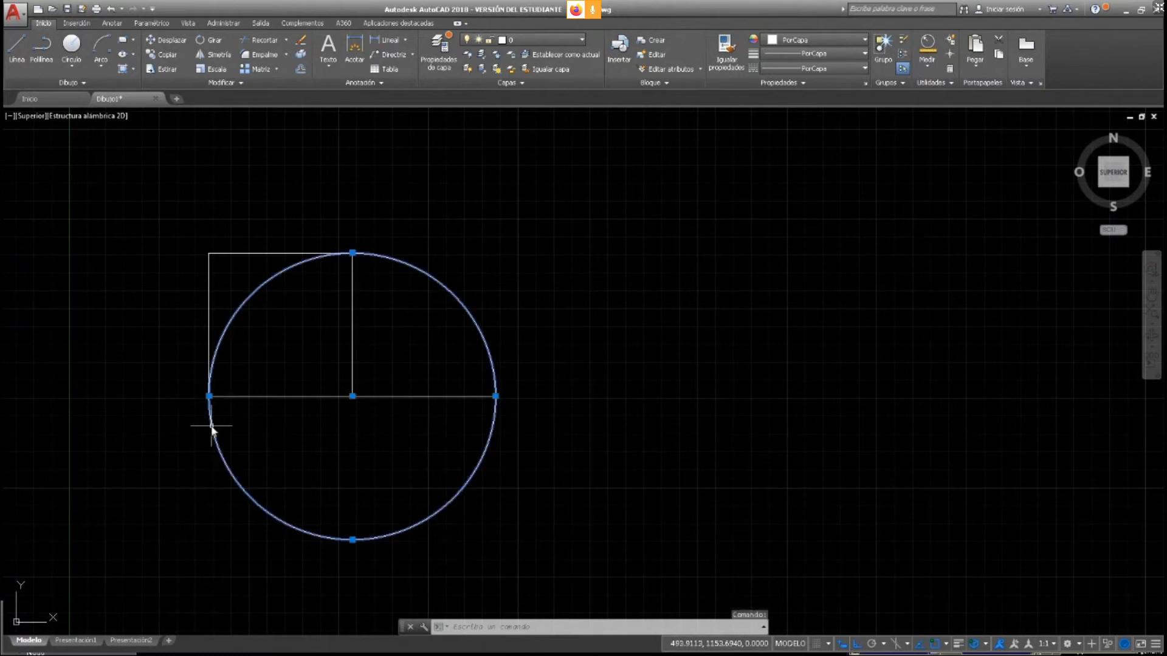
key(Delete)
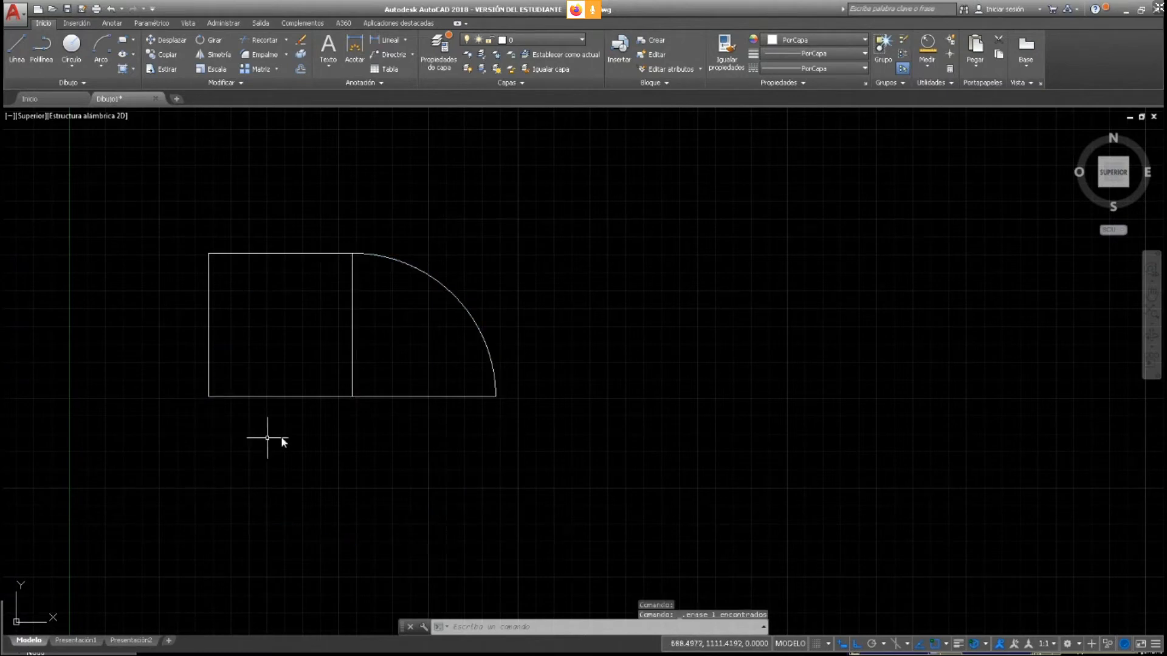
click(405, 265)
key(Escape)
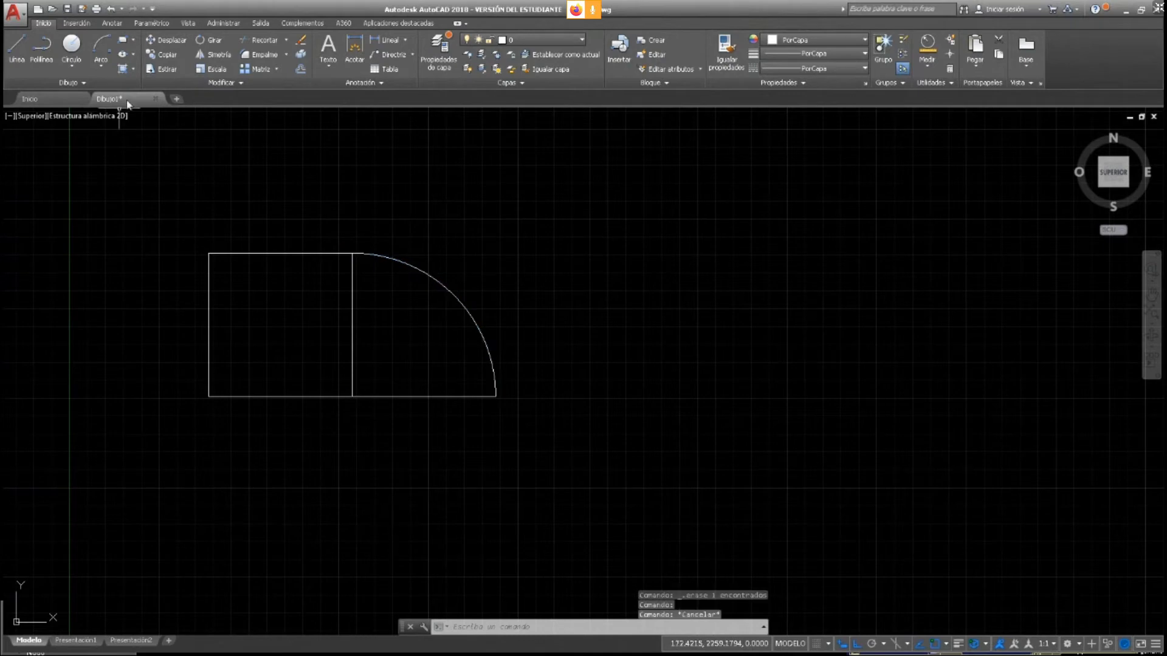
Draw a start-centre-end arc from the top of the dividing line, centred at its bottom, to the left square's lower-left corner
click(102, 48)
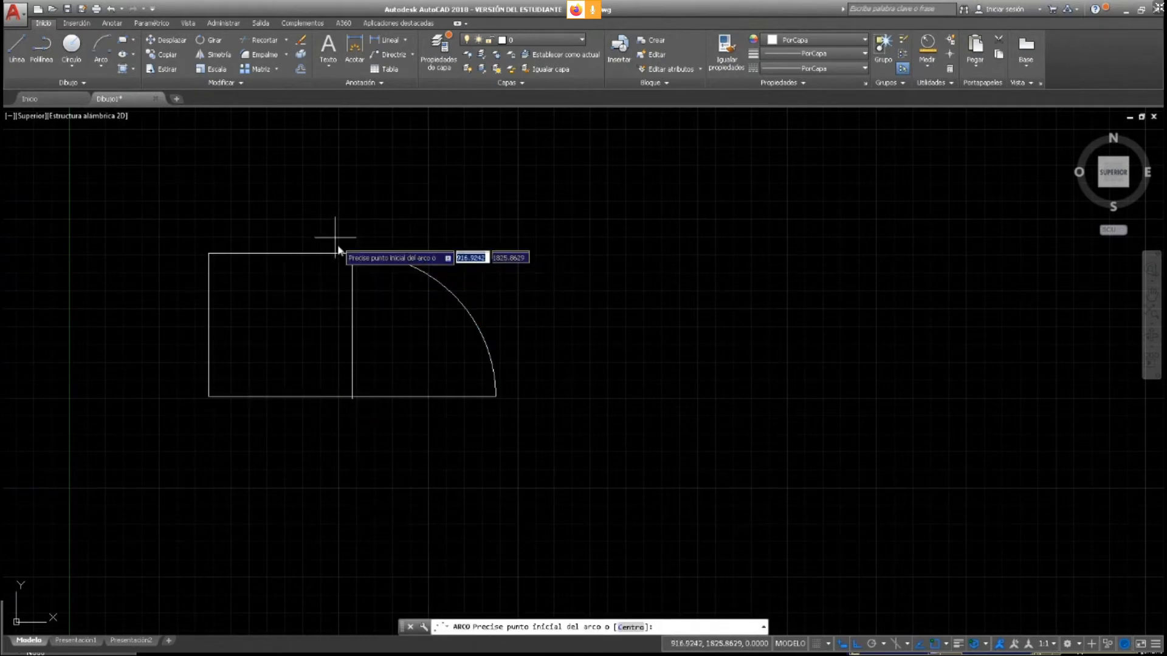
click(352, 253)
text(c)
key(Return)
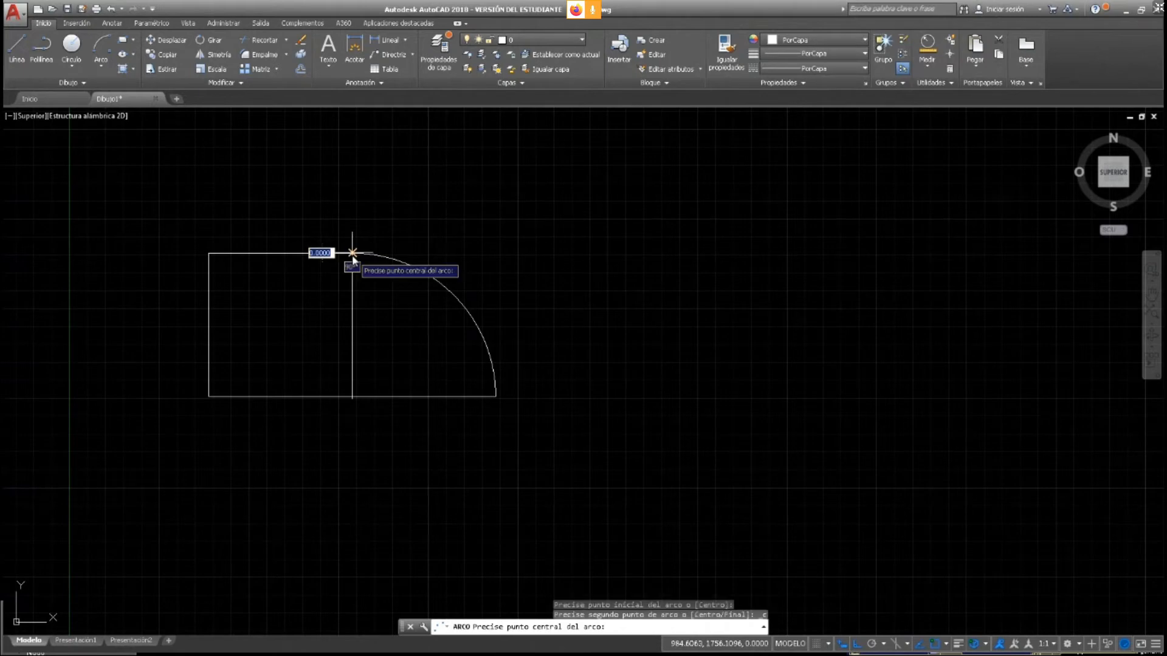
click(352, 397)
click(208, 396)
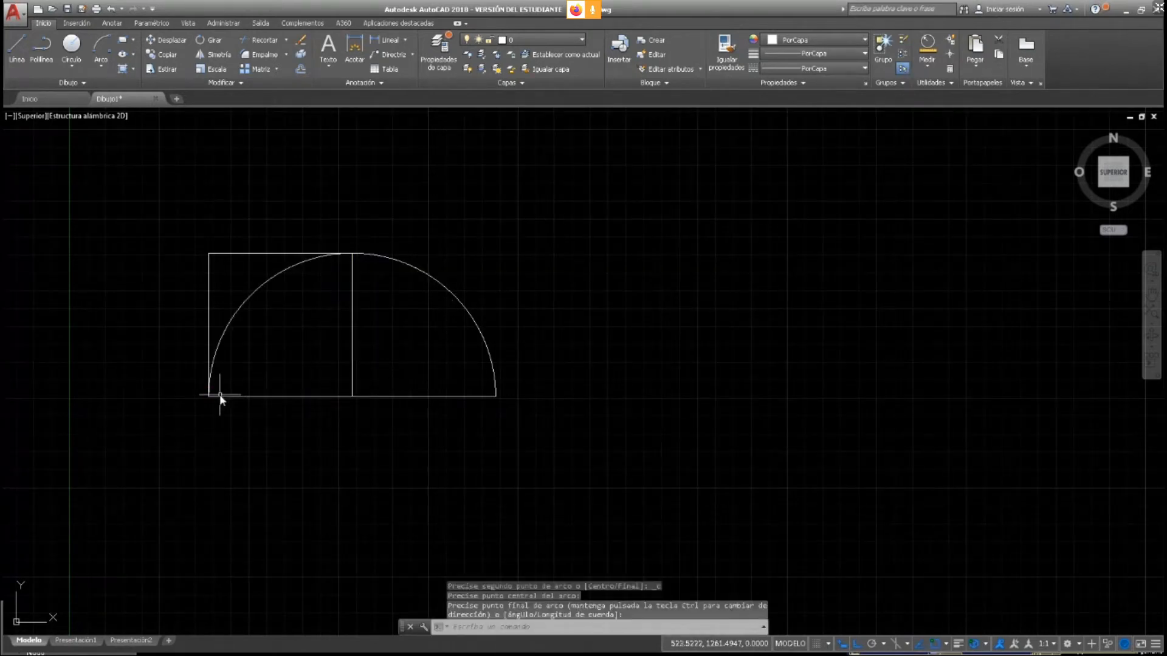
key(Escape)
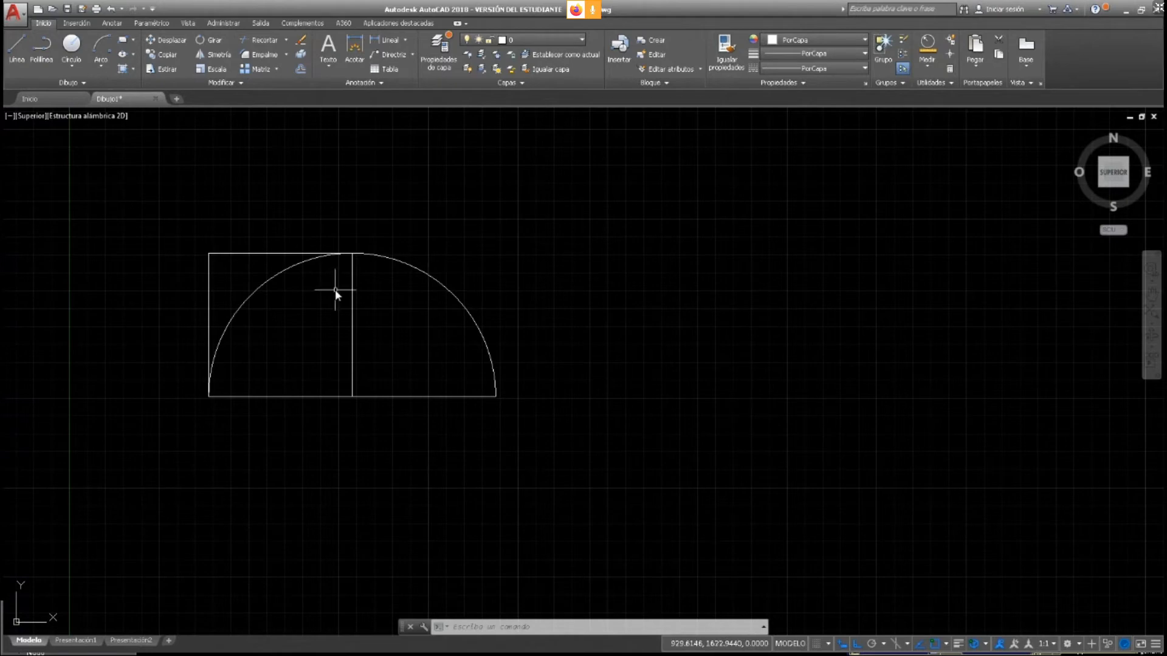
Draw a closed rectangle from four lines to the right of the semicircle figure, with its base level with the figure's base
scroll(818, 445, down, 2)
middle_drag(678, 451, 389, 424)
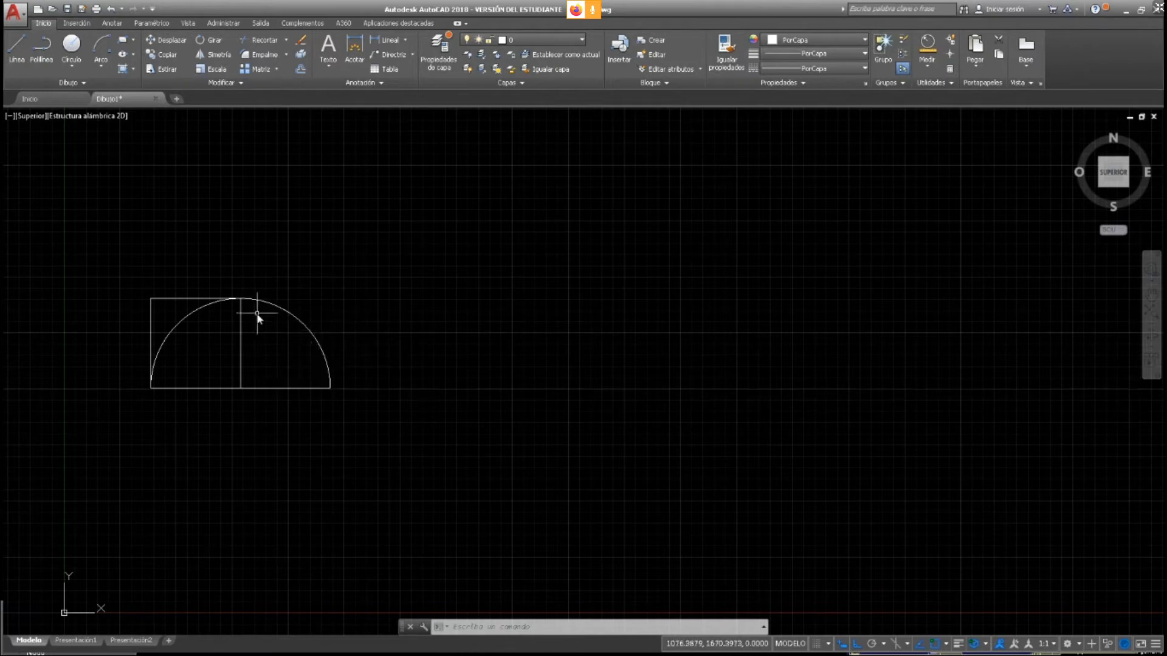
click(17, 49)
click(466, 250)
click(485, 388)
click(645, 389)
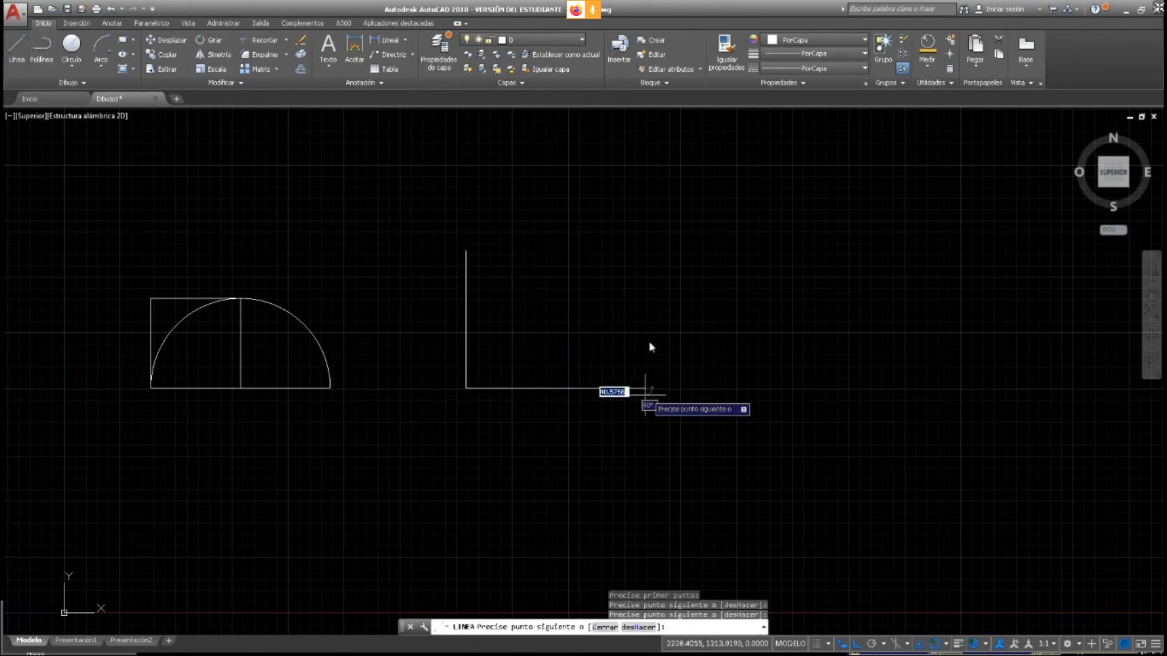
click(644, 250)
click(465, 250)
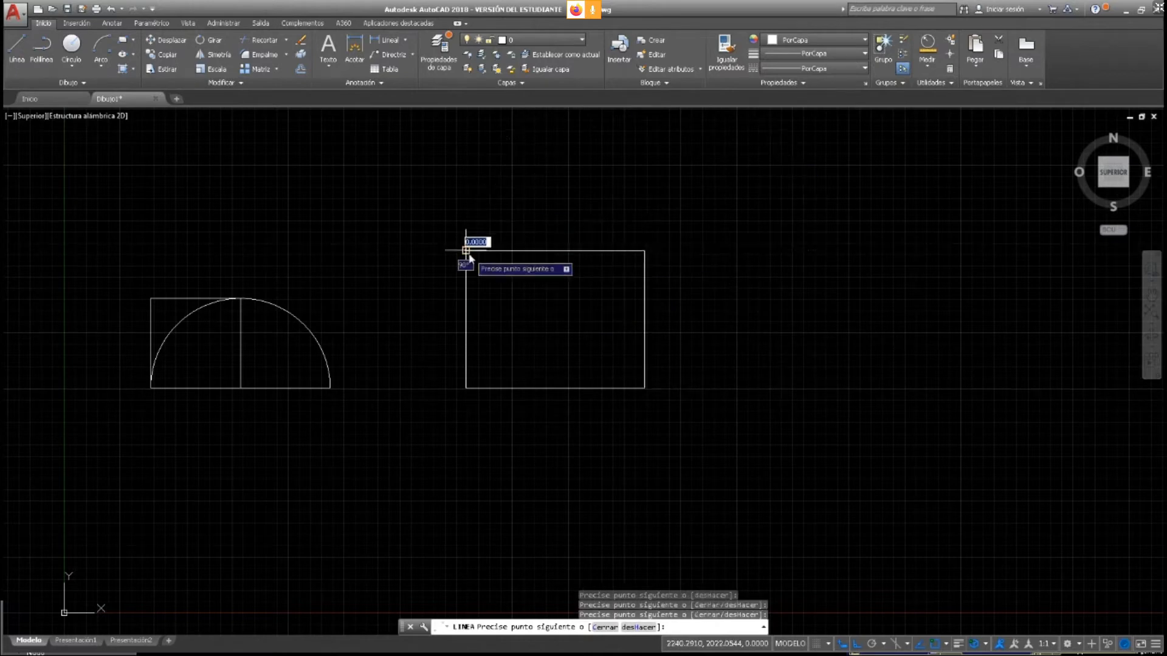
key(Escape)
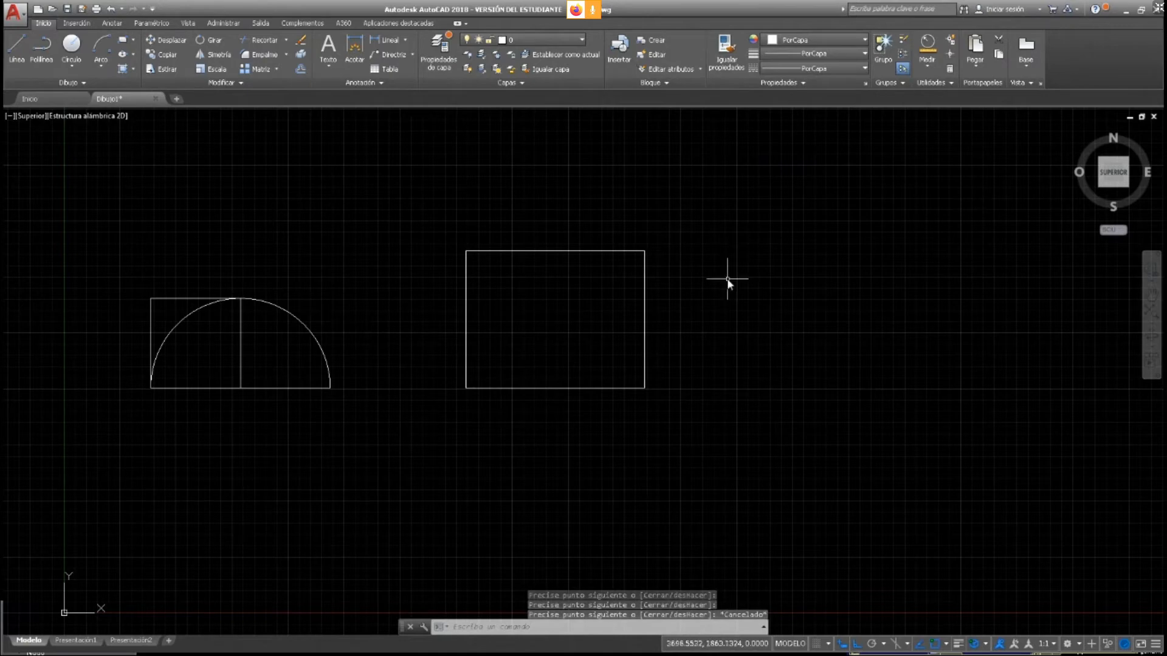
From the rectangle's upper-right corner, draw connected lines 15 units left along the top, 15 units down, and horizontally past the right side
scroll(732, 234, up, 2)
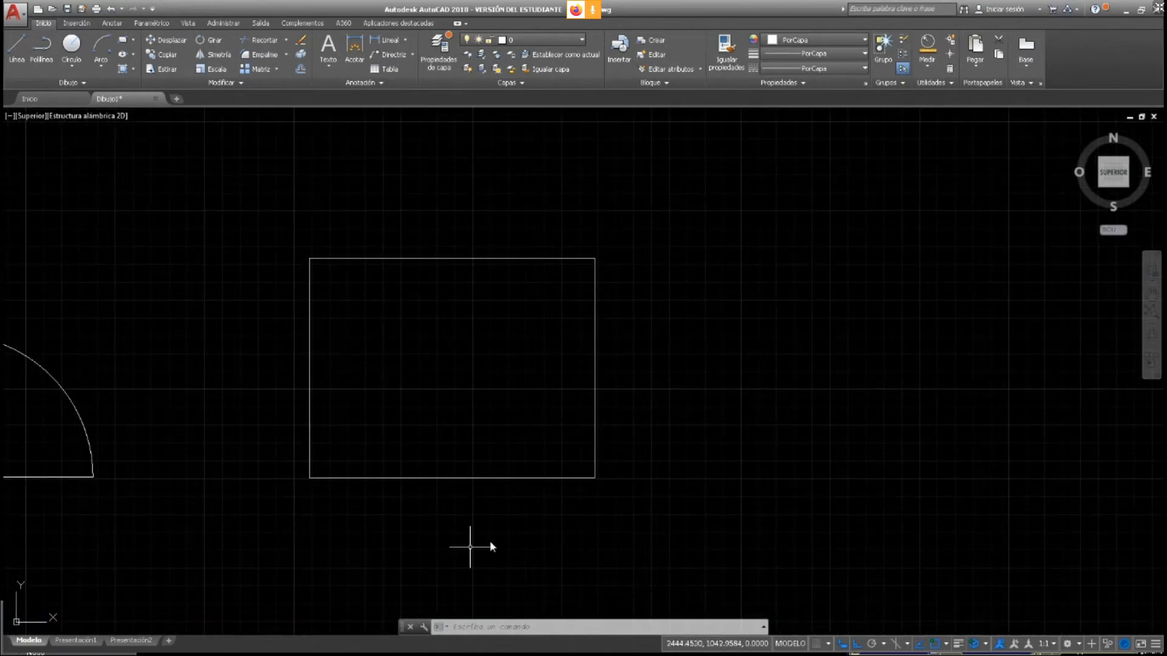
scroll(607, 295, up, 2)
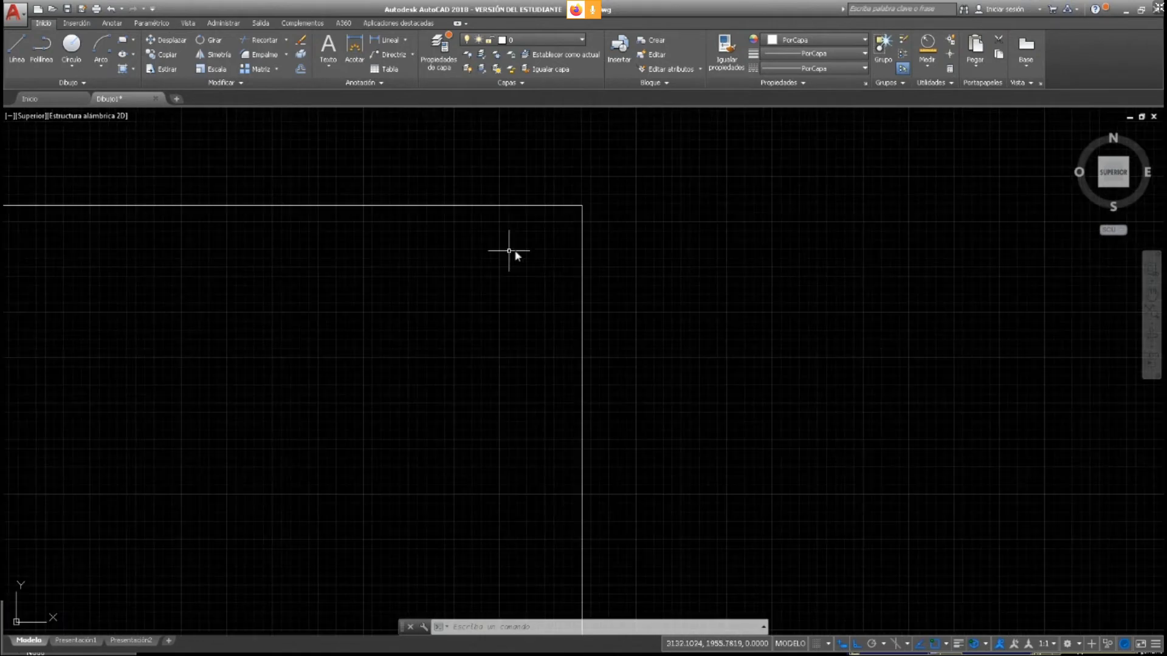
scroll(638, 229, up, 1)
scroll(558, 210, up, 1)
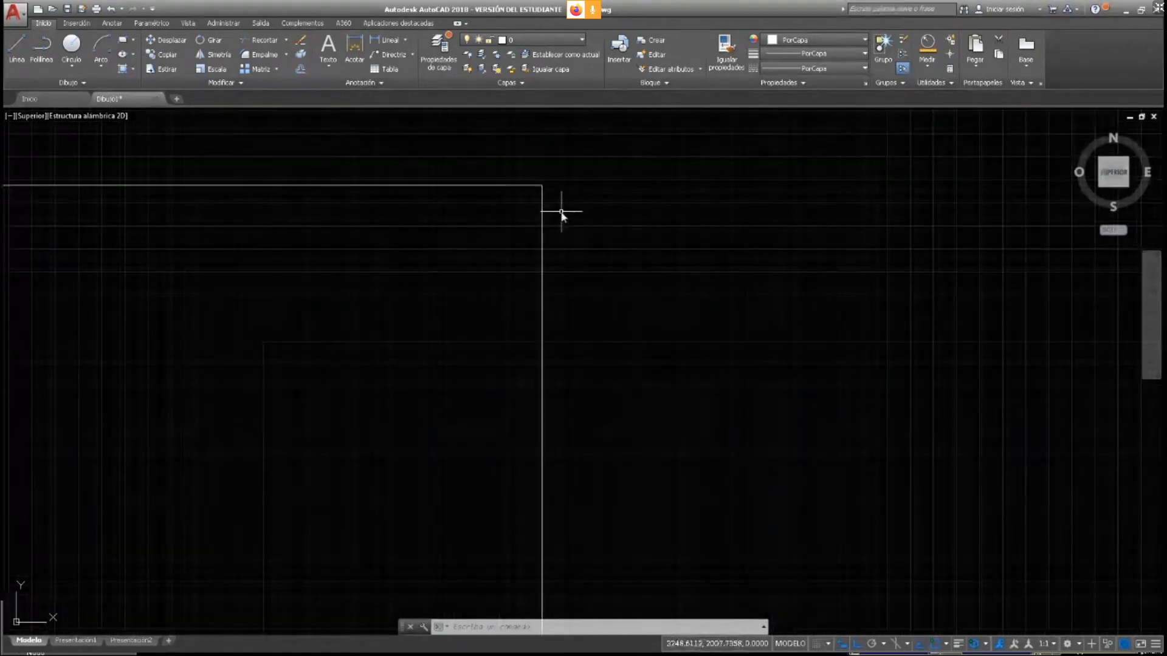
middle_drag(560, 213, 606, 360)
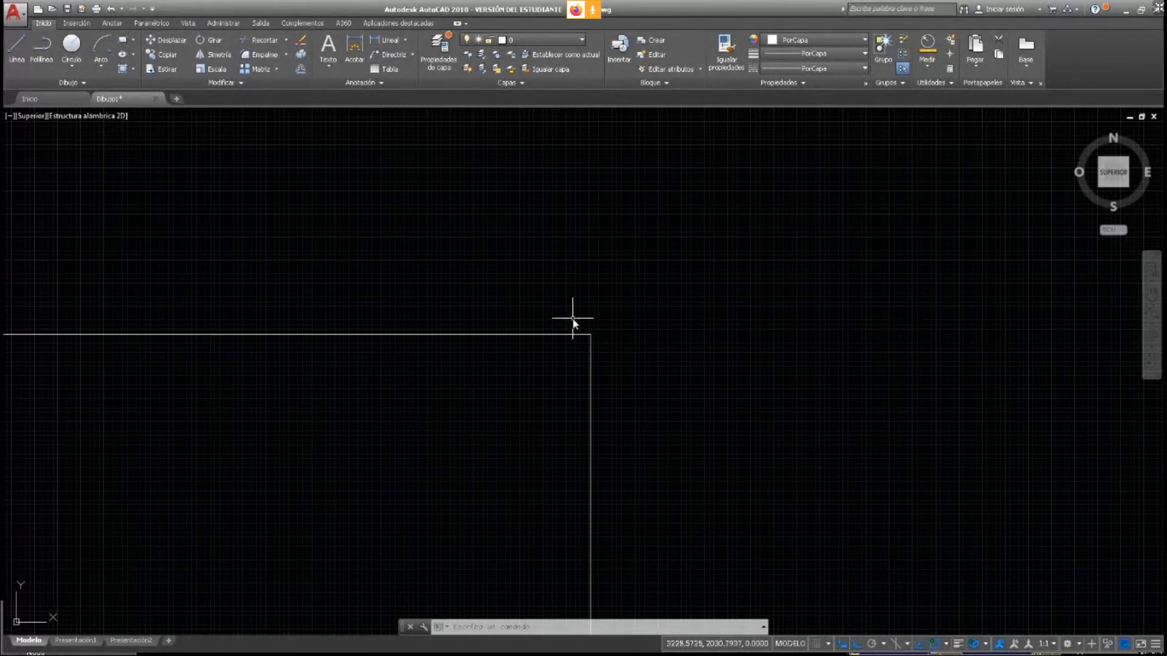
click(549, 302)
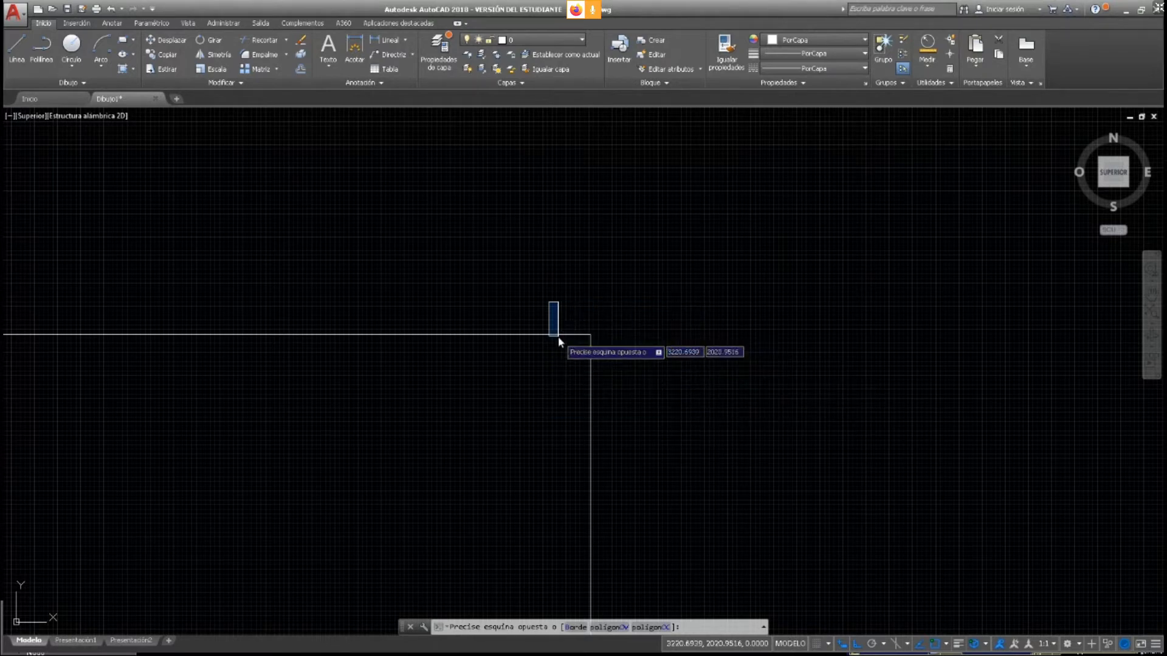
key(Escape)
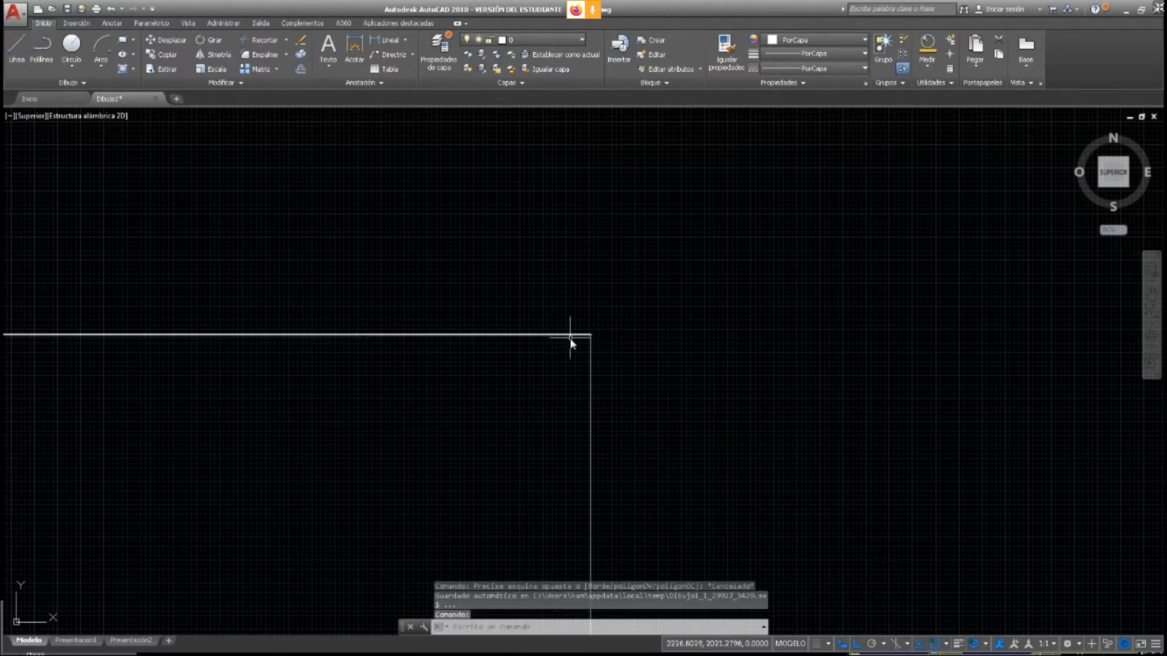
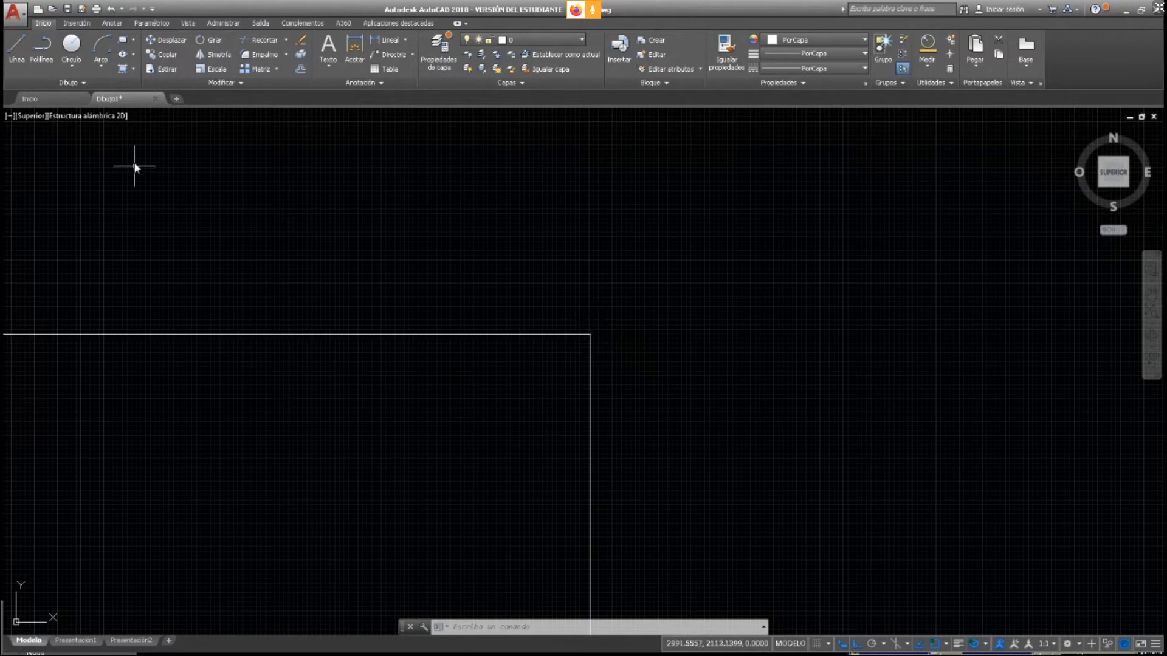
scroll(567, 375, up, 2)
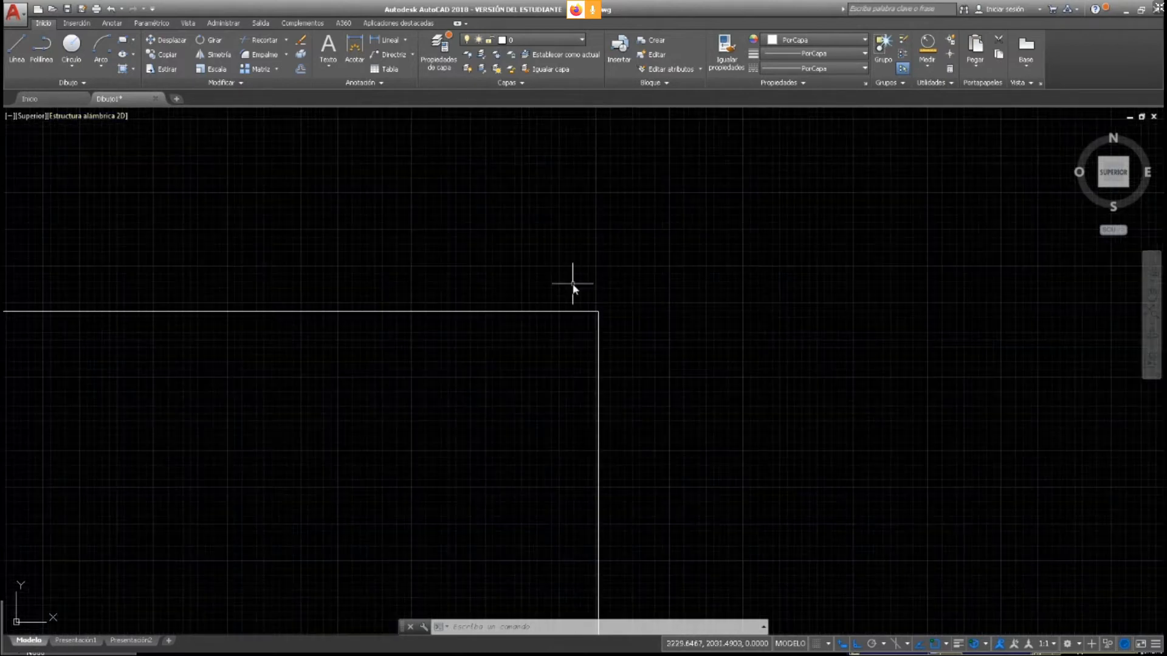
click(16, 49)
click(600, 313)
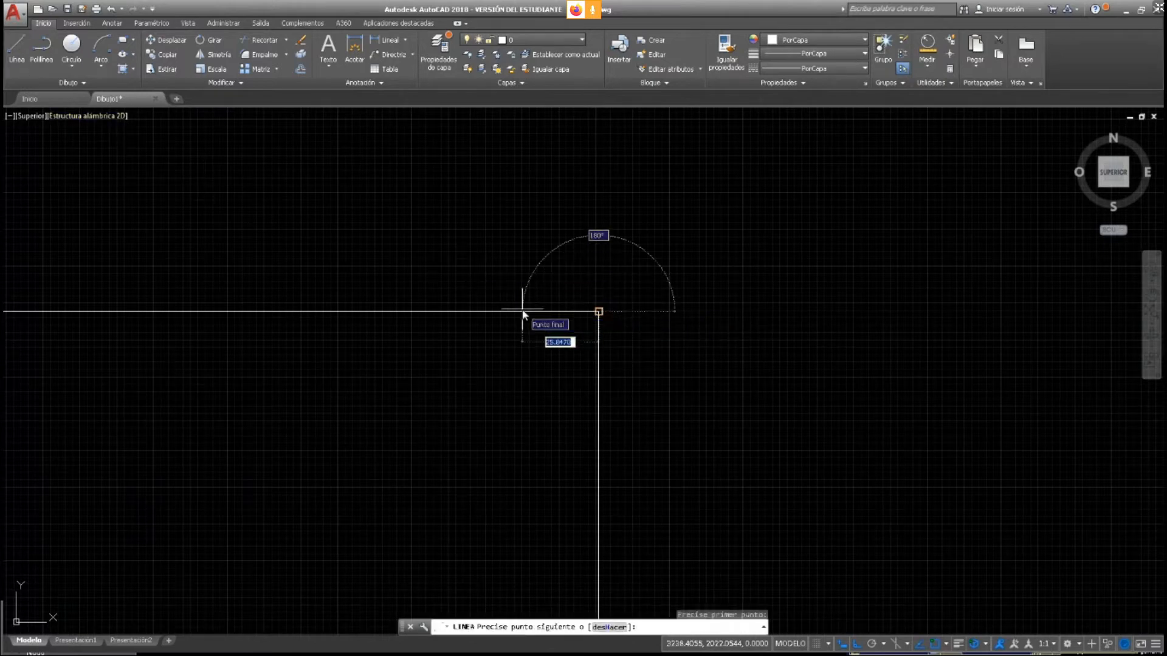
scroll(572, 333, up, 8)
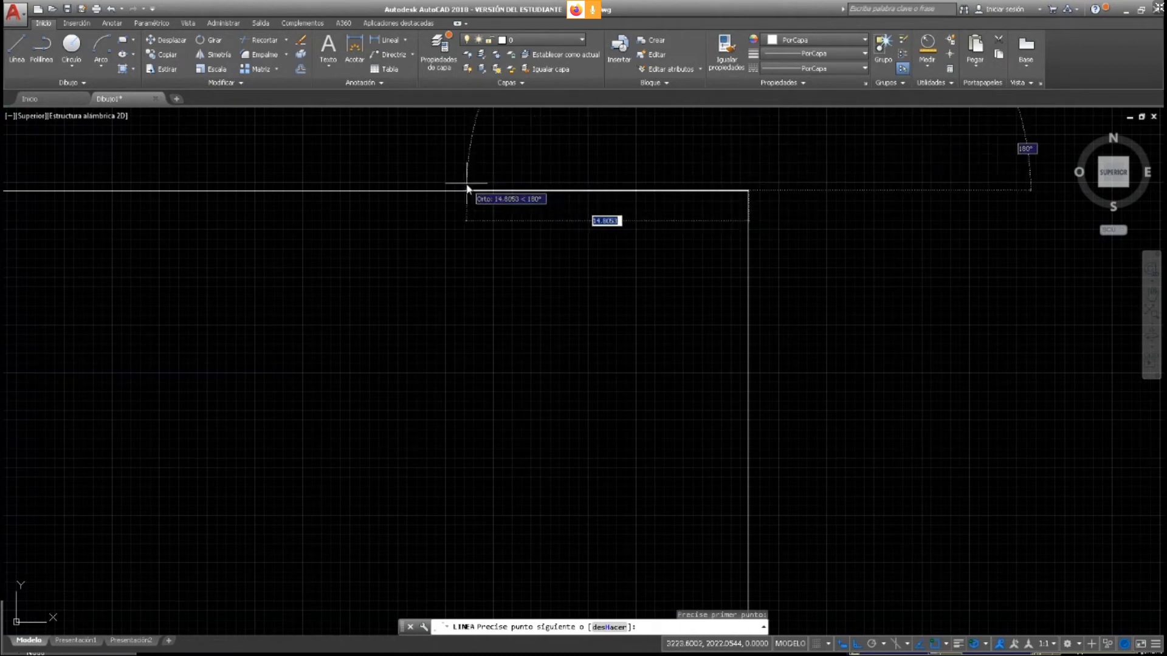
text(15)
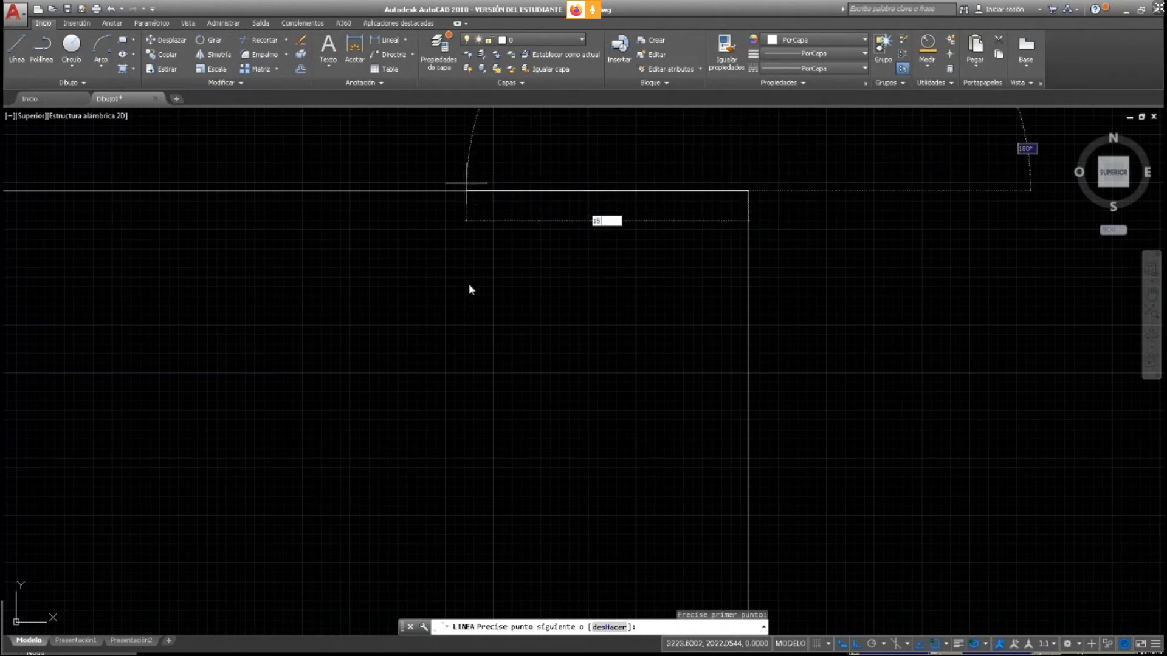
key(Return)
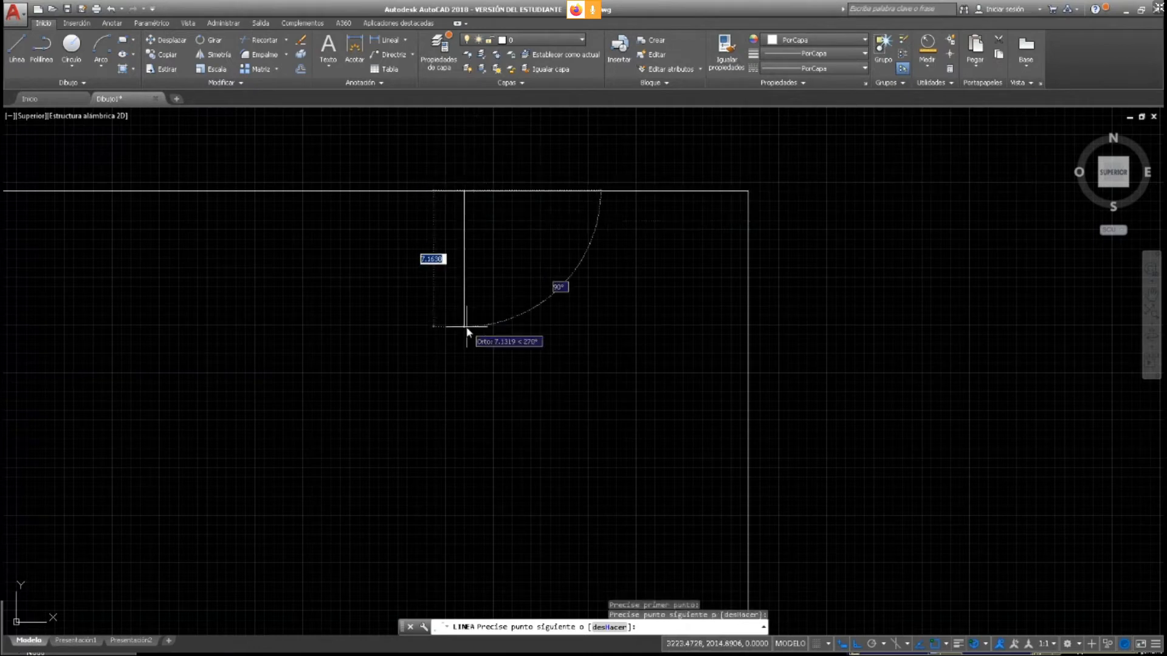
text(1)
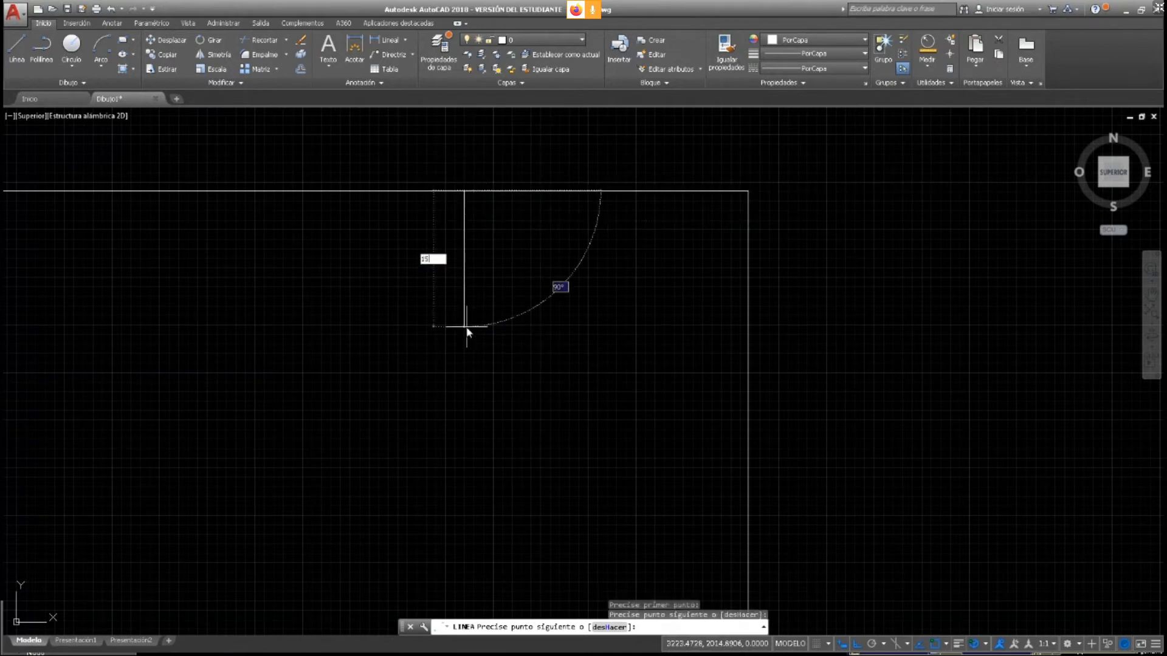
text(5)
key(Return)
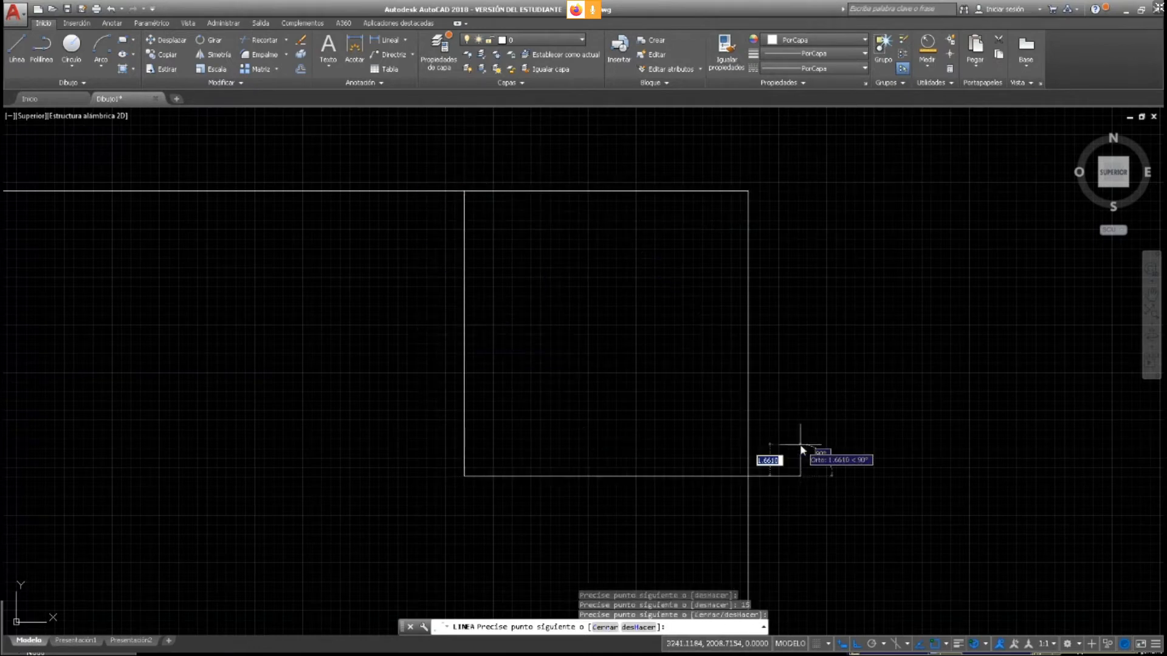
key(Escape)
Shorten the lower horizontal construction line so it ends on the rectangle's right side
click(783, 477)
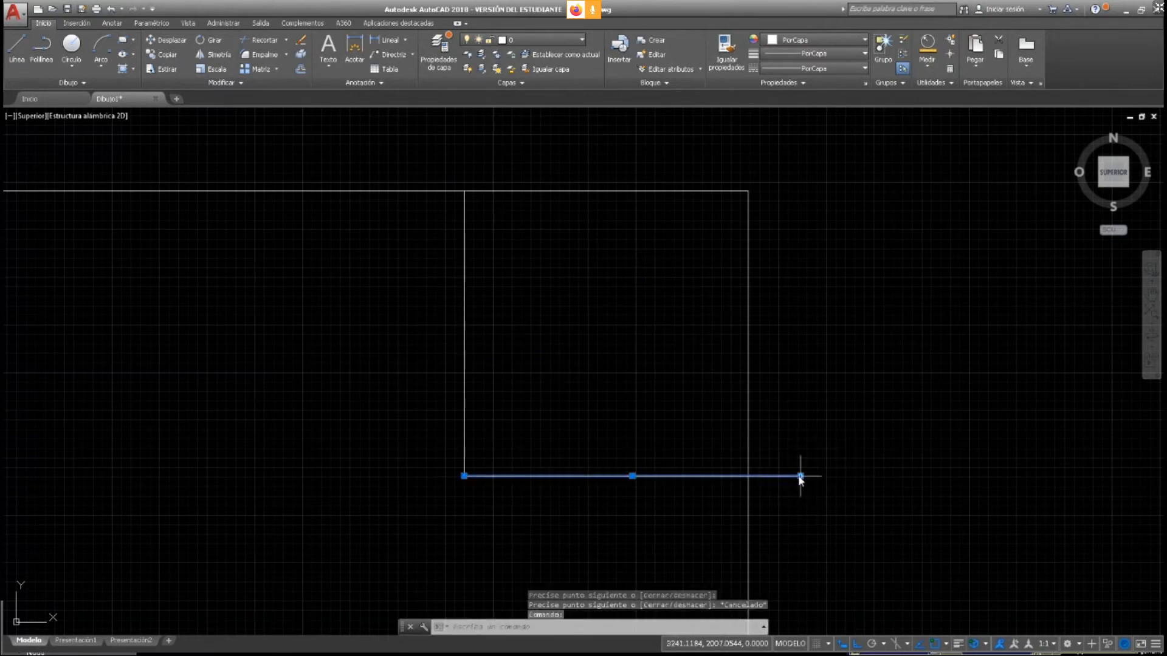
click(801, 477)
key(Escape)
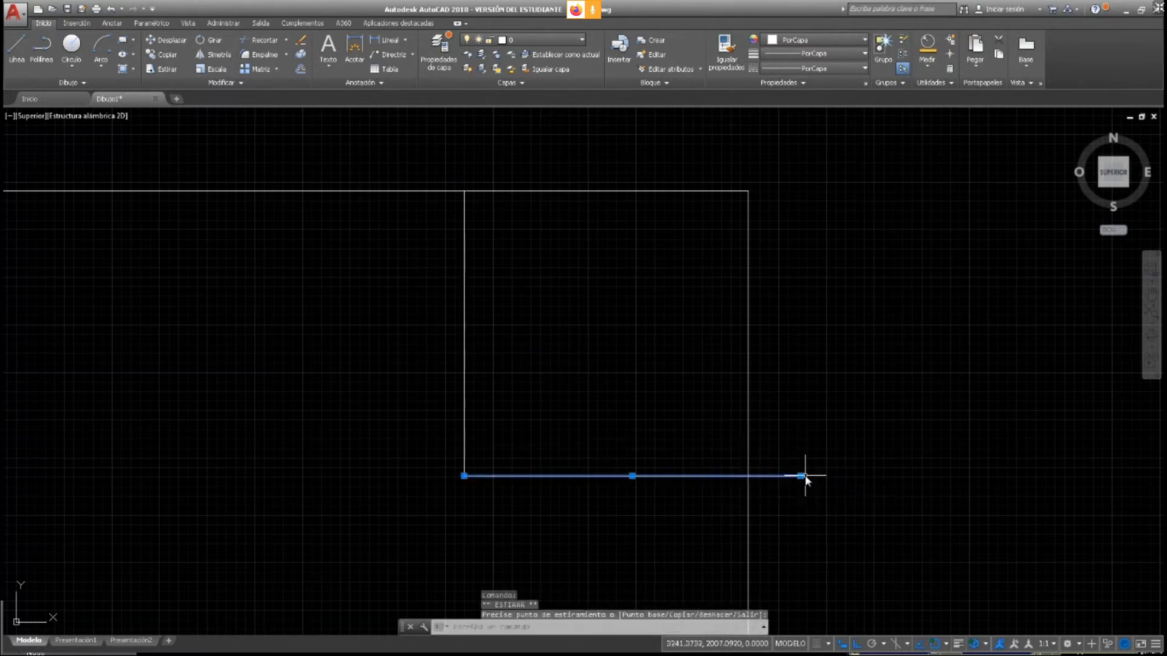
click(748, 476)
key(Escape)
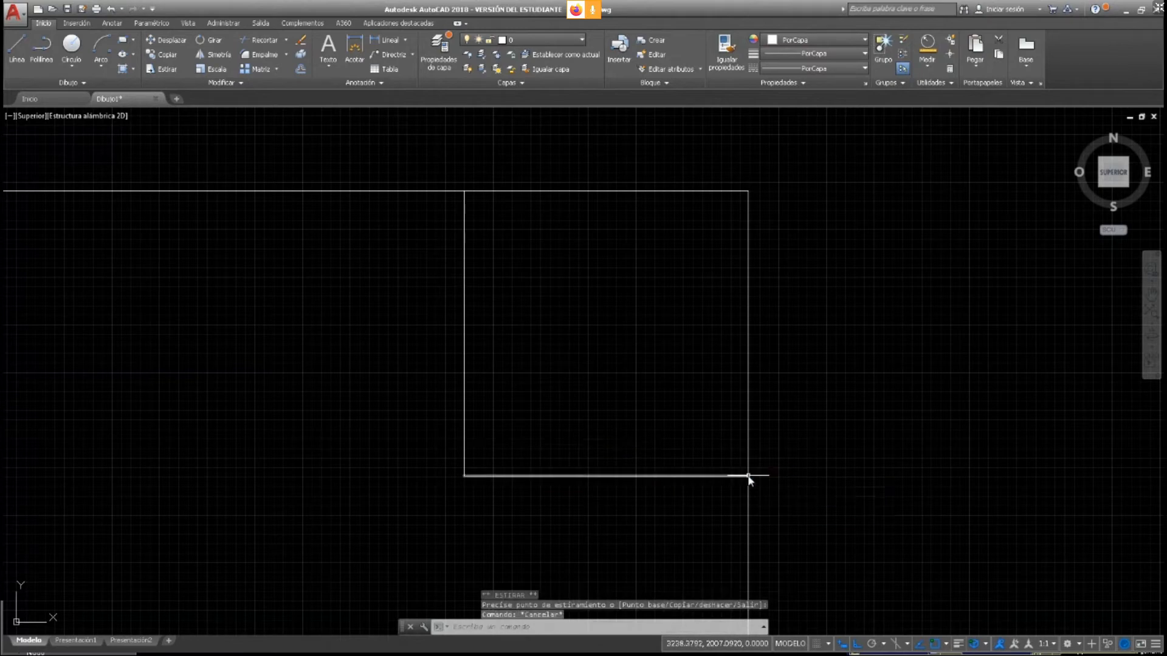
Draw a start-centre-end arc from the construction line's end on the right side, centred on the inner corner, to the top edge
click(101, 46)
click(100, 76)
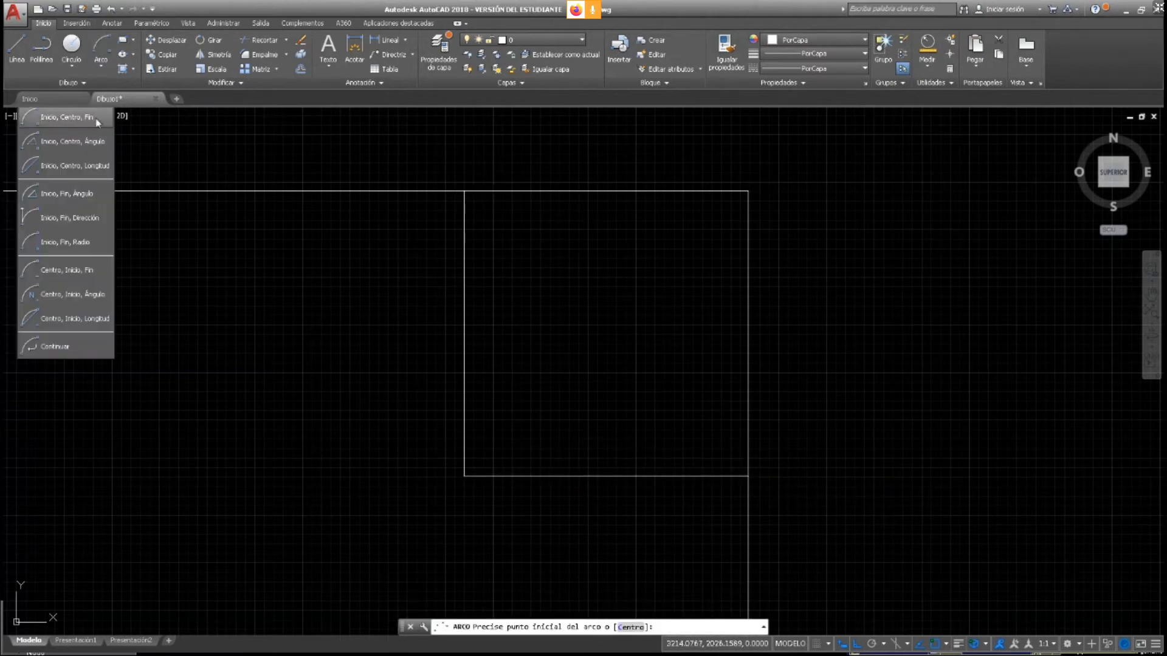
click(91, 114)
click(747, 476)
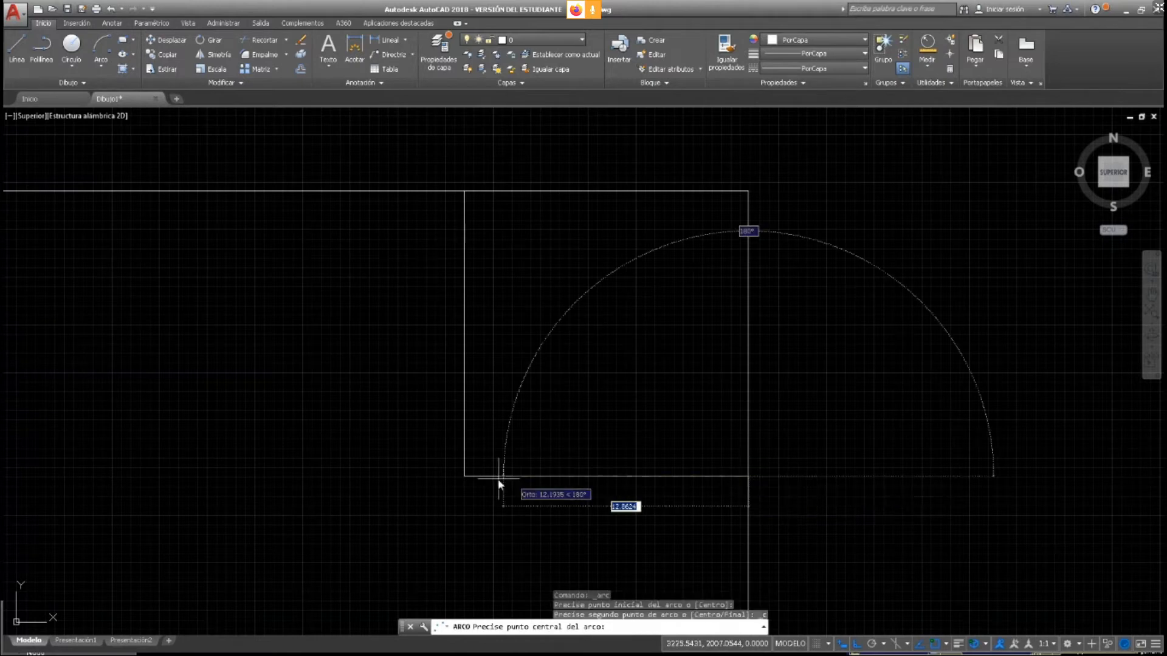
click(464, 476)
click(463, 191)
key(Escape)
Delete the 15-unit construction line that overlaps the rectangle's top edge above the arc
scroll(691, 286, down, 2)
click(662, 229)
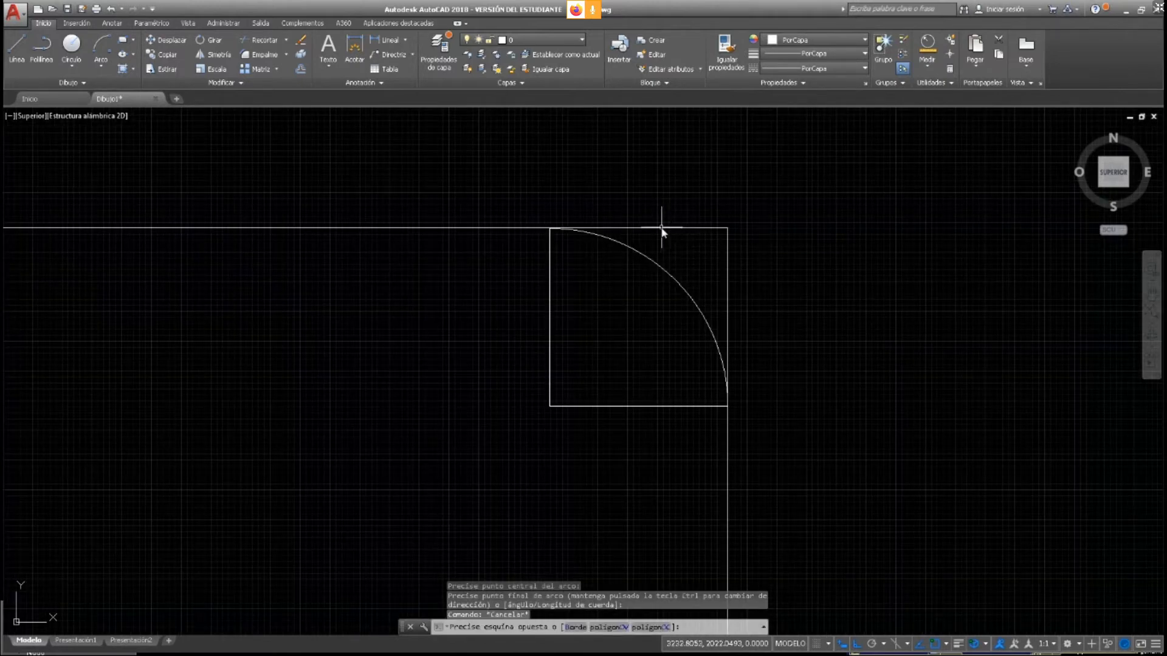
key(Escape)
click(662, 227)
click(732, 230)
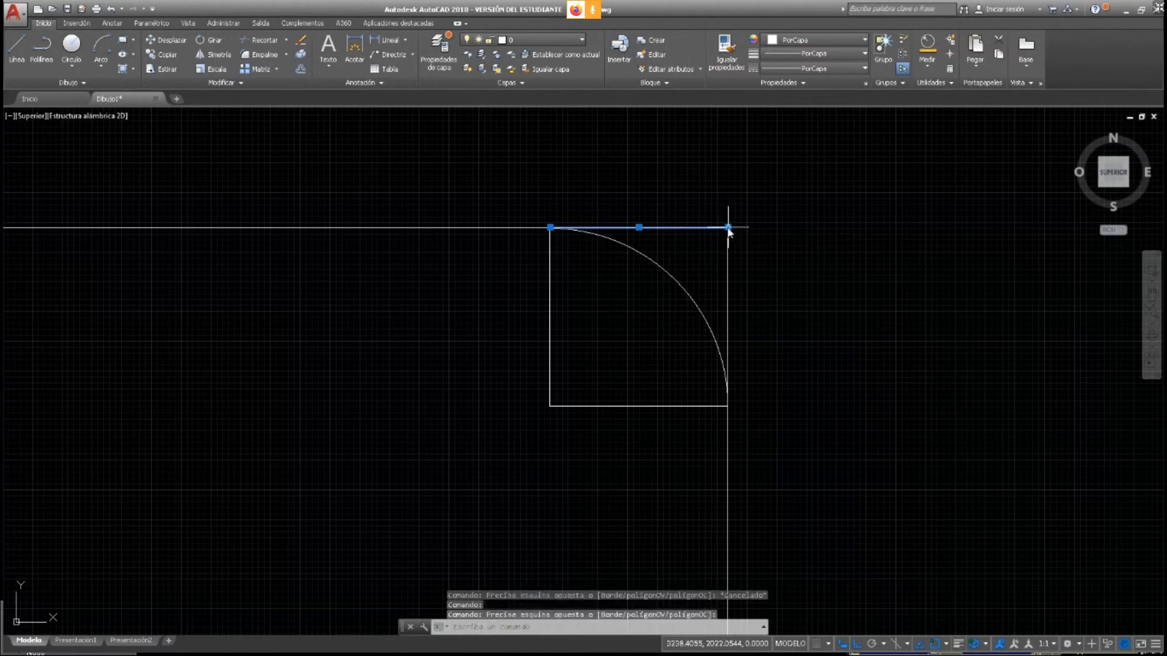
click(729, 228)
key(Escape)
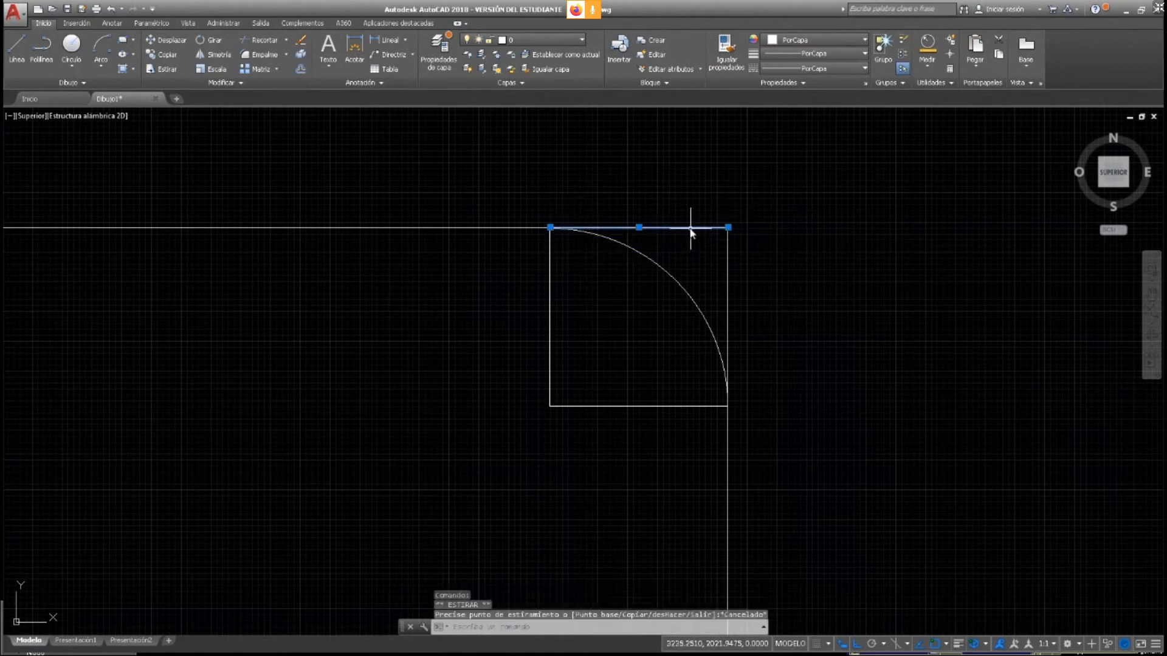
click(729, 227)
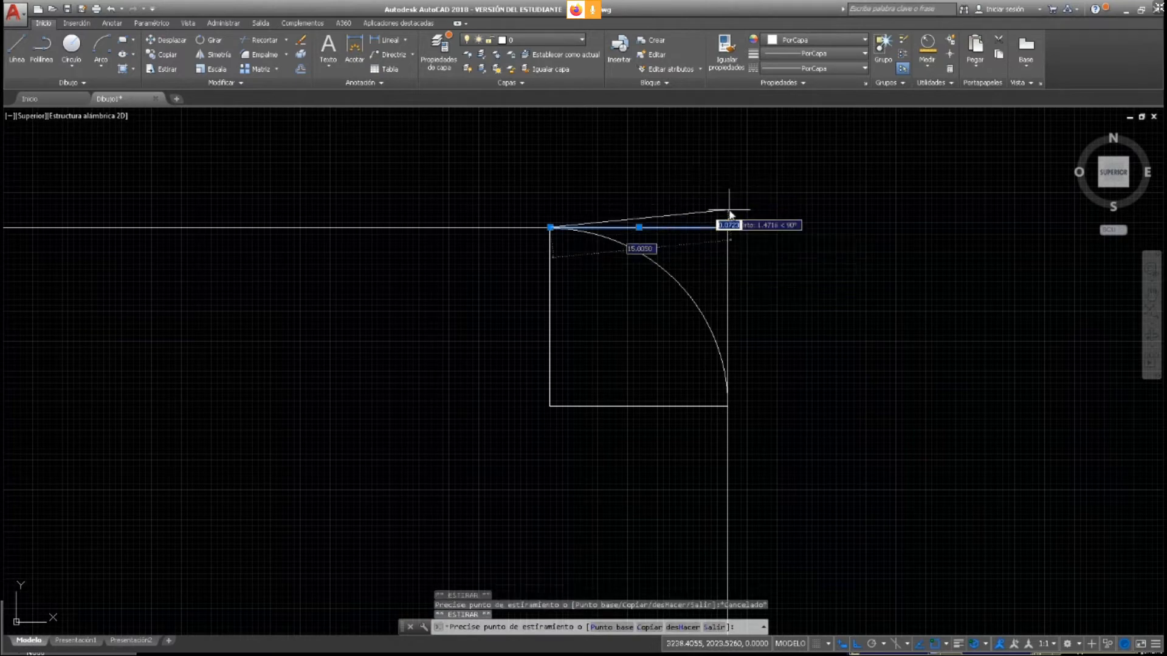
key(Escape)
key(Delete)
Shorten the rectangle's top edge so its right end meets the arc's upper endpoint
click(699, 229)
click(698, 233)
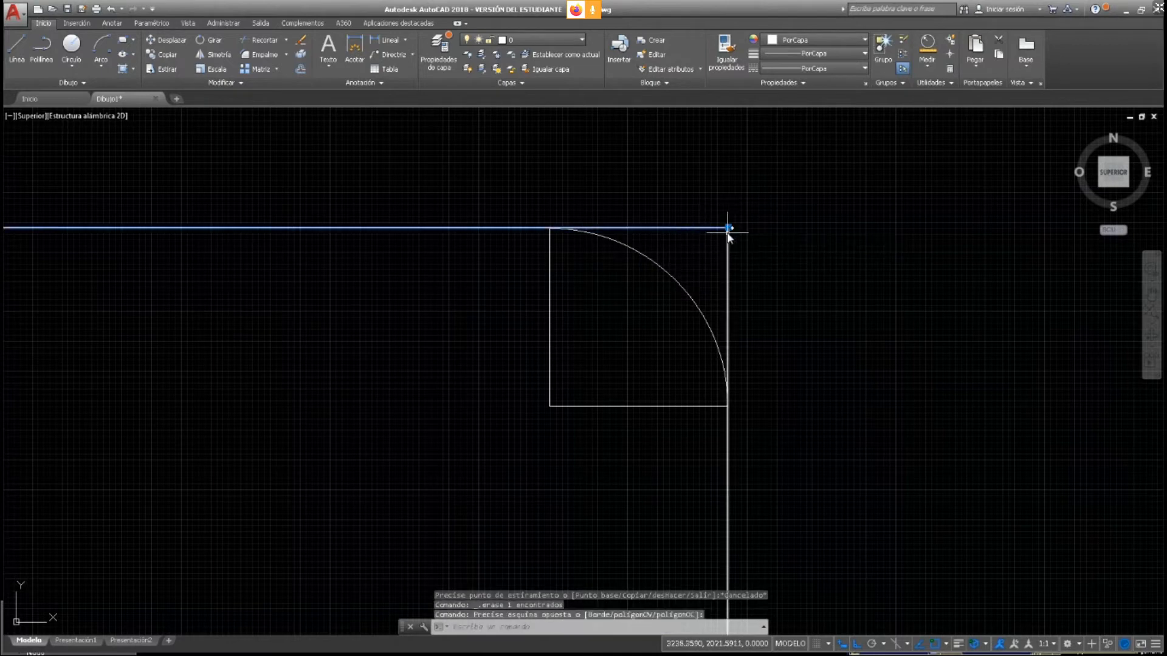
click(729, 227)
click(553, 227)
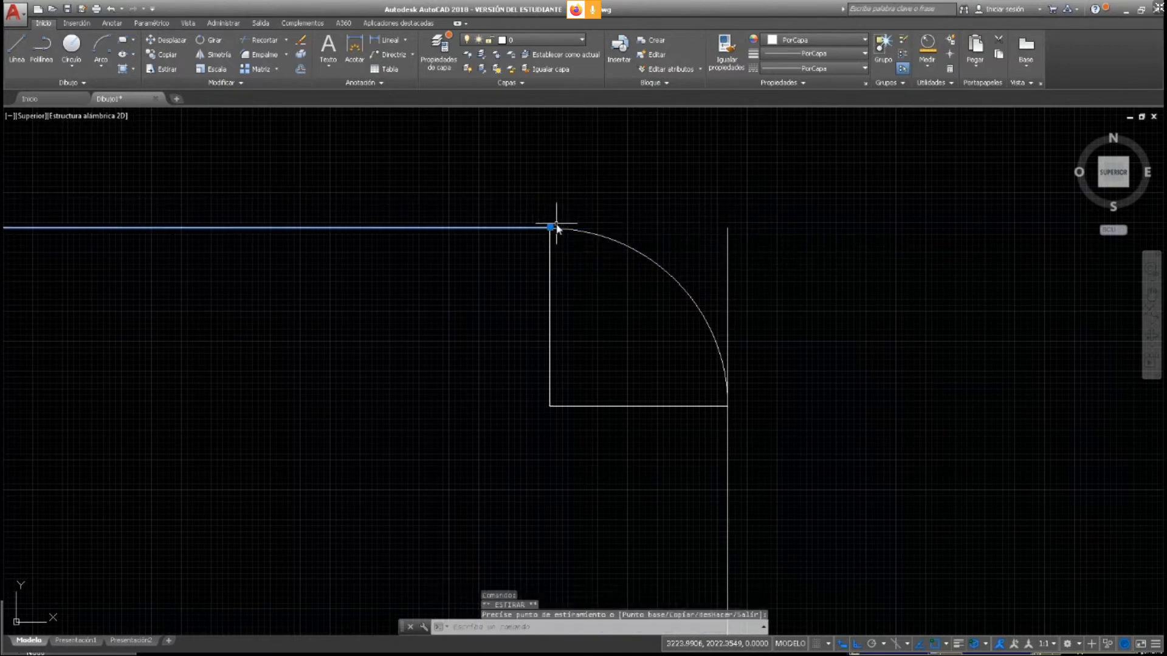
key(Escape)
Delete the vertical and horizontal construction lines inside the rounded corner
click(549, 316)
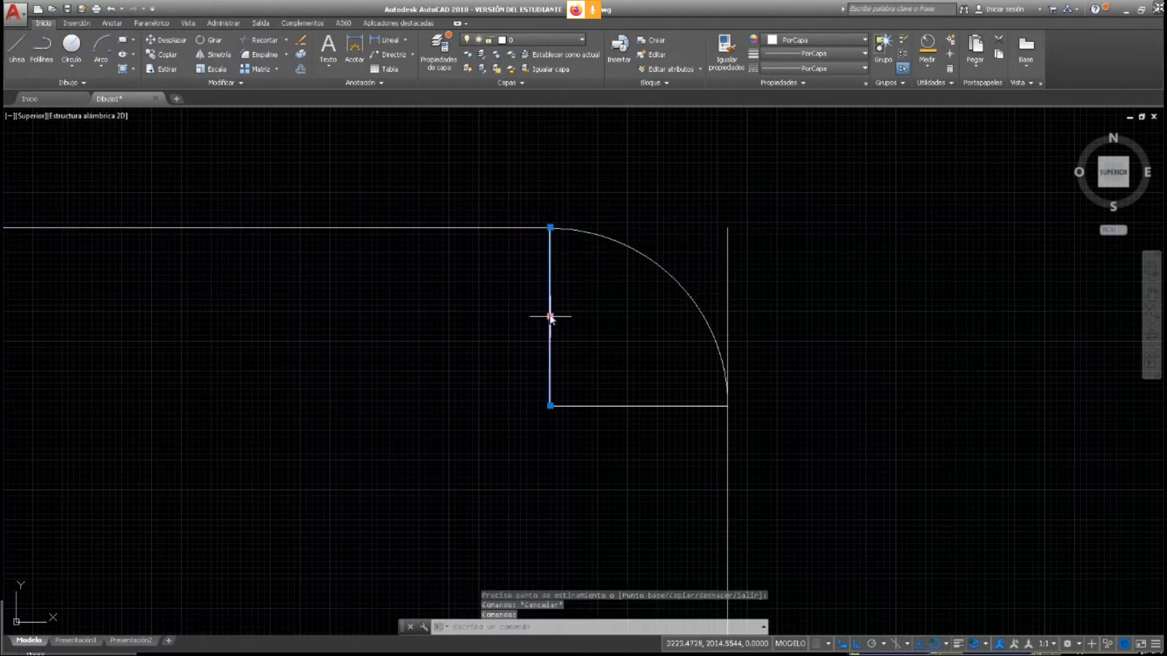
key(Delete)
click(584, 406)
key(Delete)
click(728, 250)
click(728, 227)
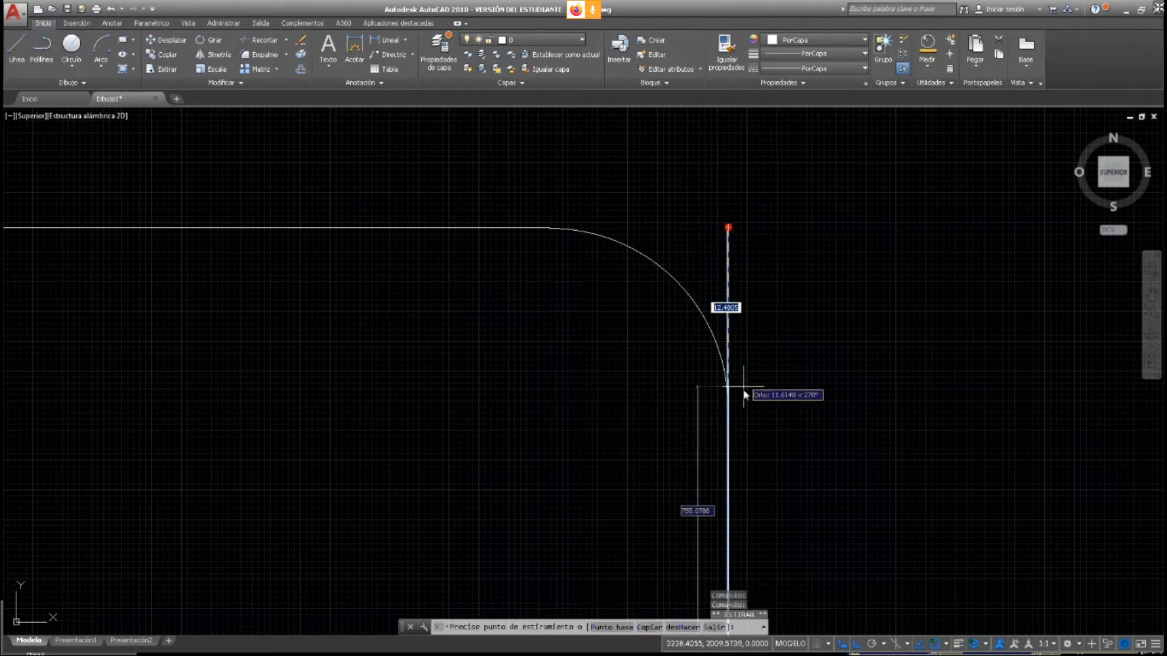
right_click(727, 415)
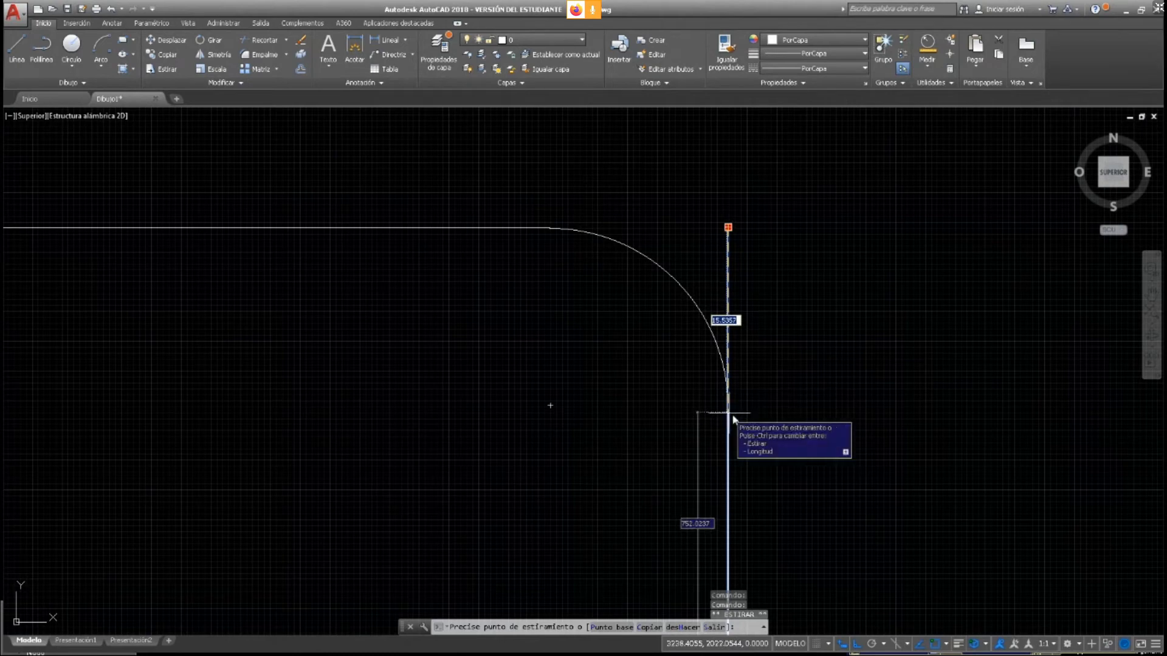
click(754, 430)
click(727, 227)
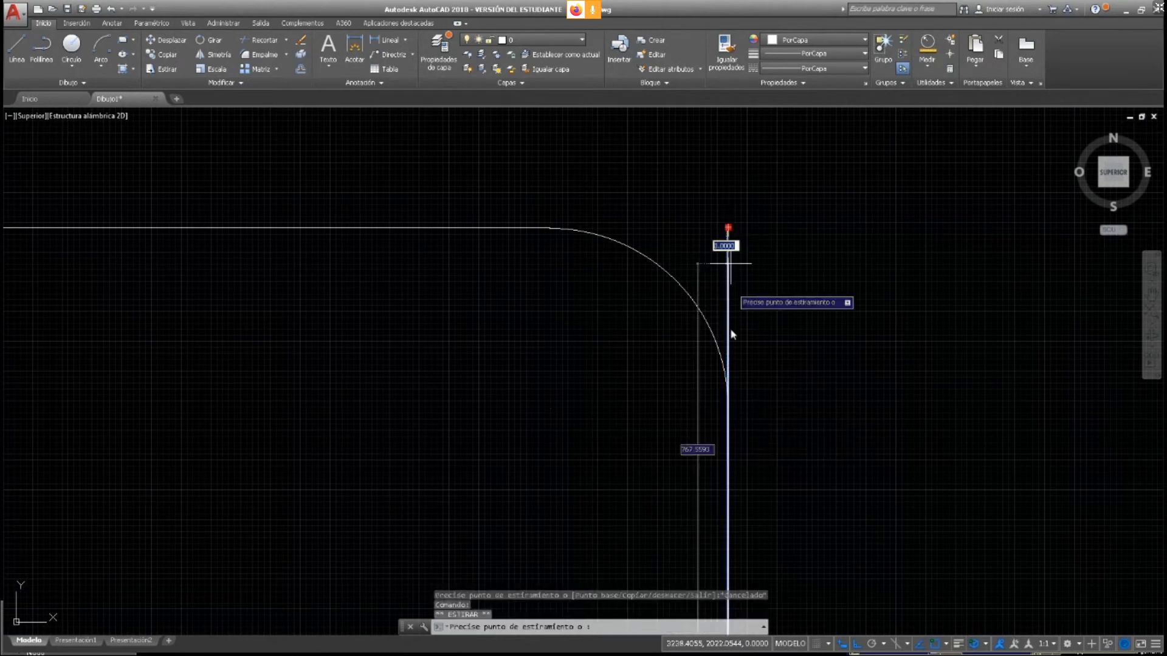
key(Escape)
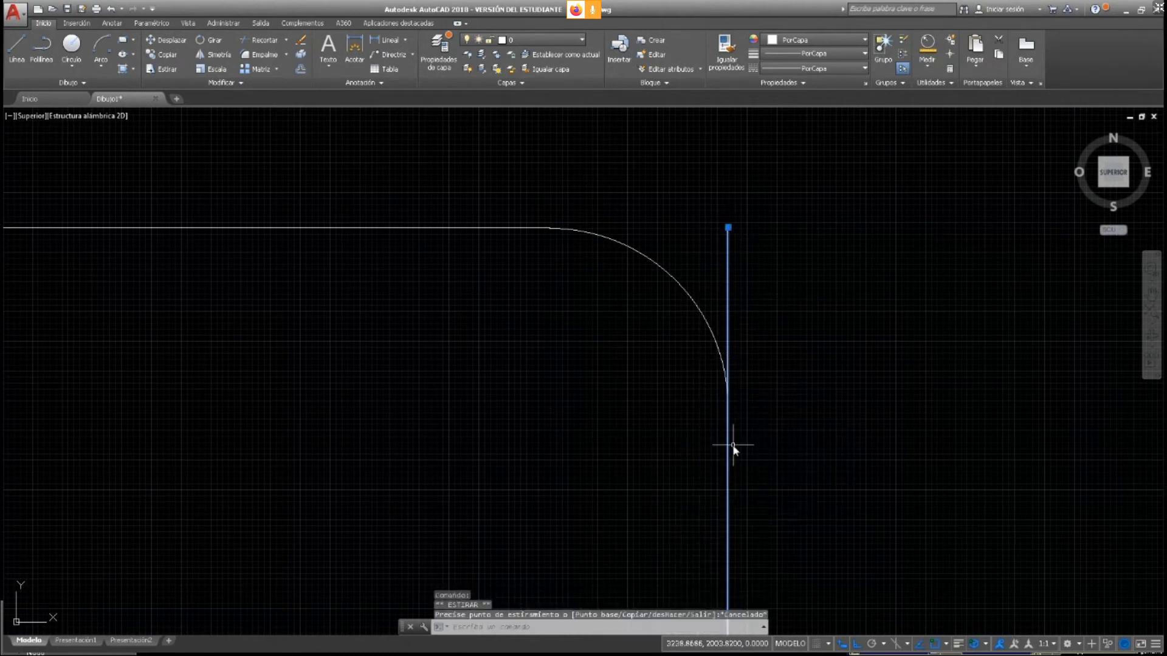
Shorten the rectangle's right edge by stretching its upper end down to the arc's lower endpoint
click(727, 227)
scroll(726, 480, down, 10)
scroll(837, 510, up, 3)
scroll(815, 471, down, 3)
middle_drag(808, 471, 692, 362)
click(792, 412)
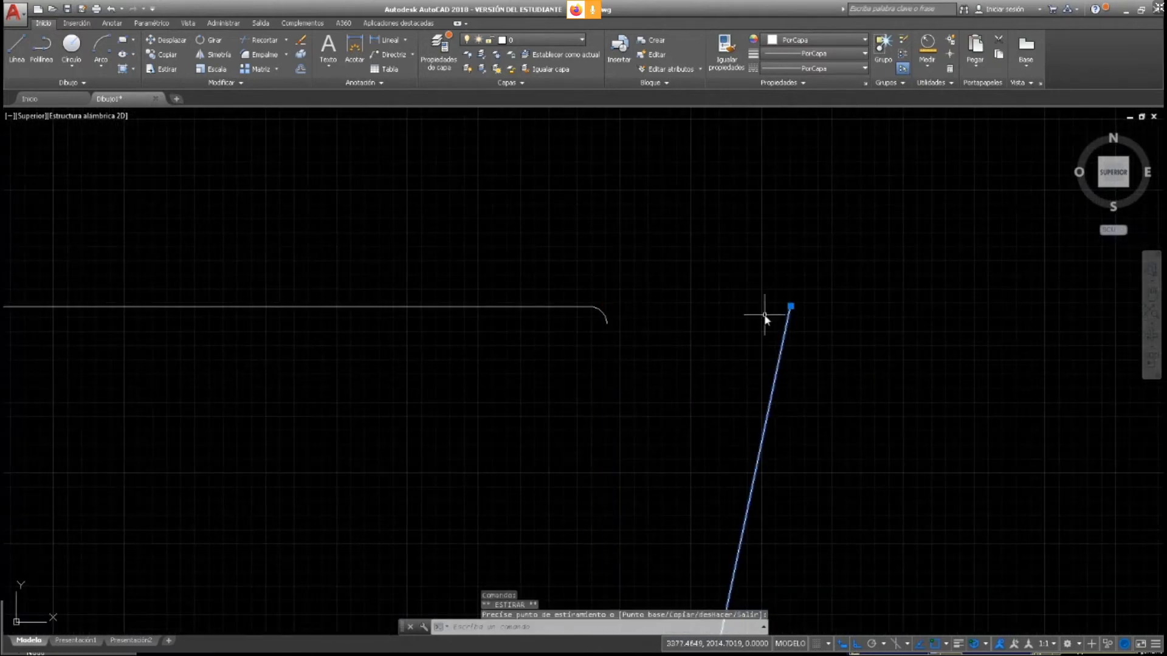
click(607, 320)
scroll(651, 360, down, 3)
scroll(614, 341, up, 3)
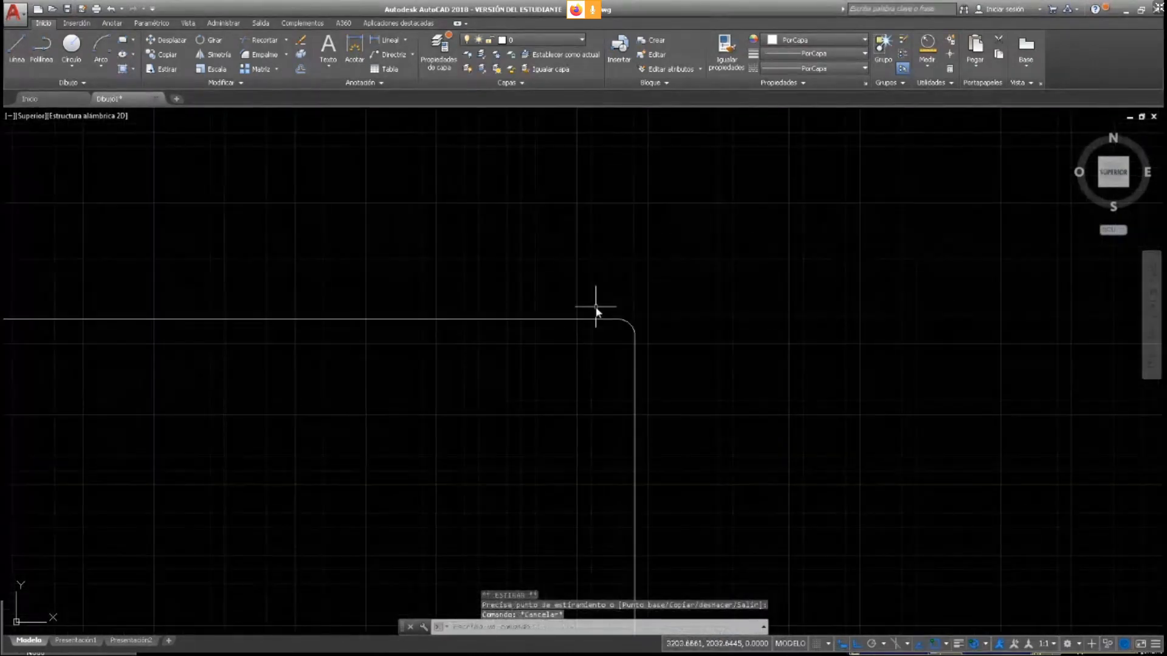
Examine the rectangle's rounded corner up close and within the whole drawing
scroll(456, 413, down, 3)
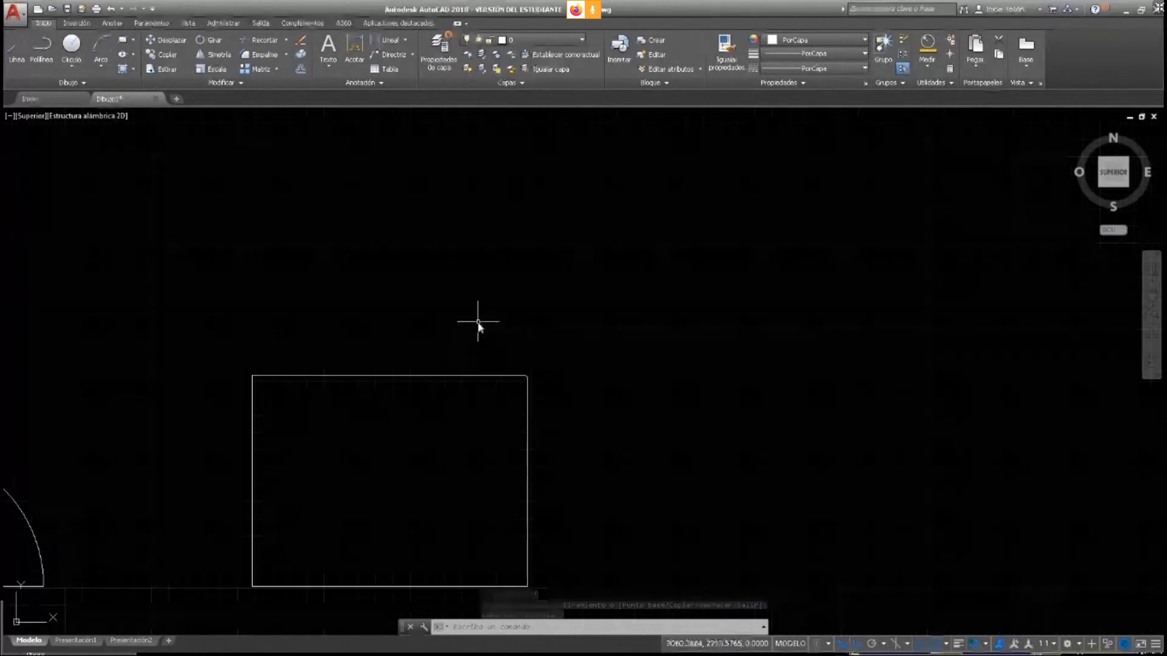
scroll(459, 424, up, 4)
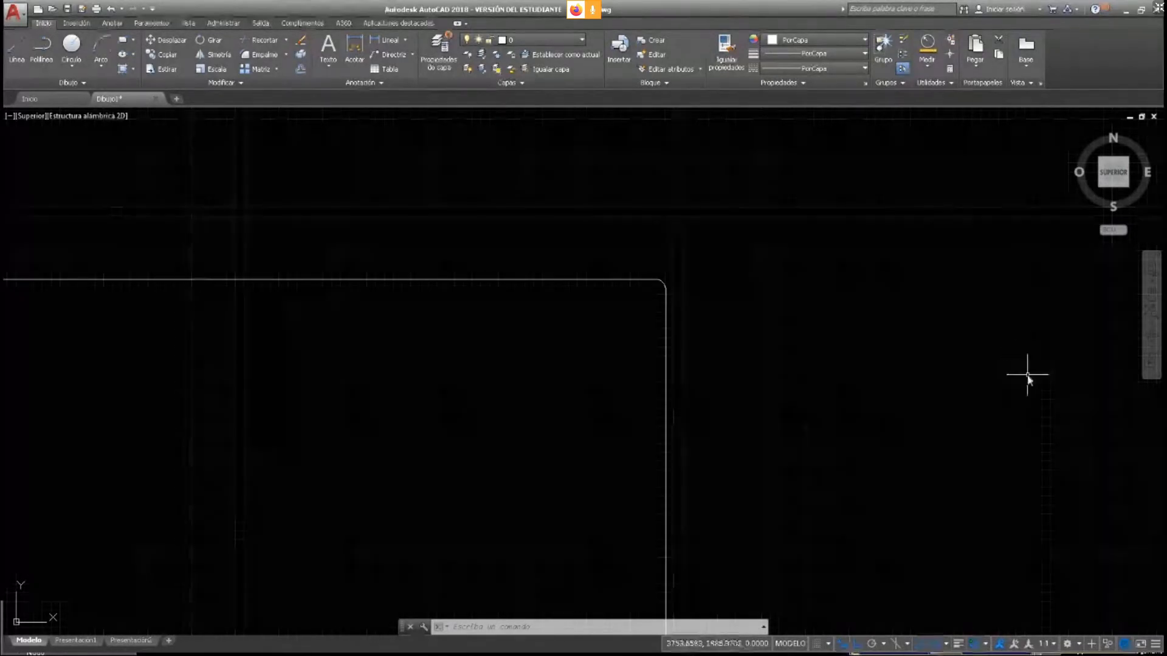
key(Escape)
key(Escape)
scroll(596, 411, down, 8)
scroll(518, 422, up, 4)
scroll(699, 372, down, 2)
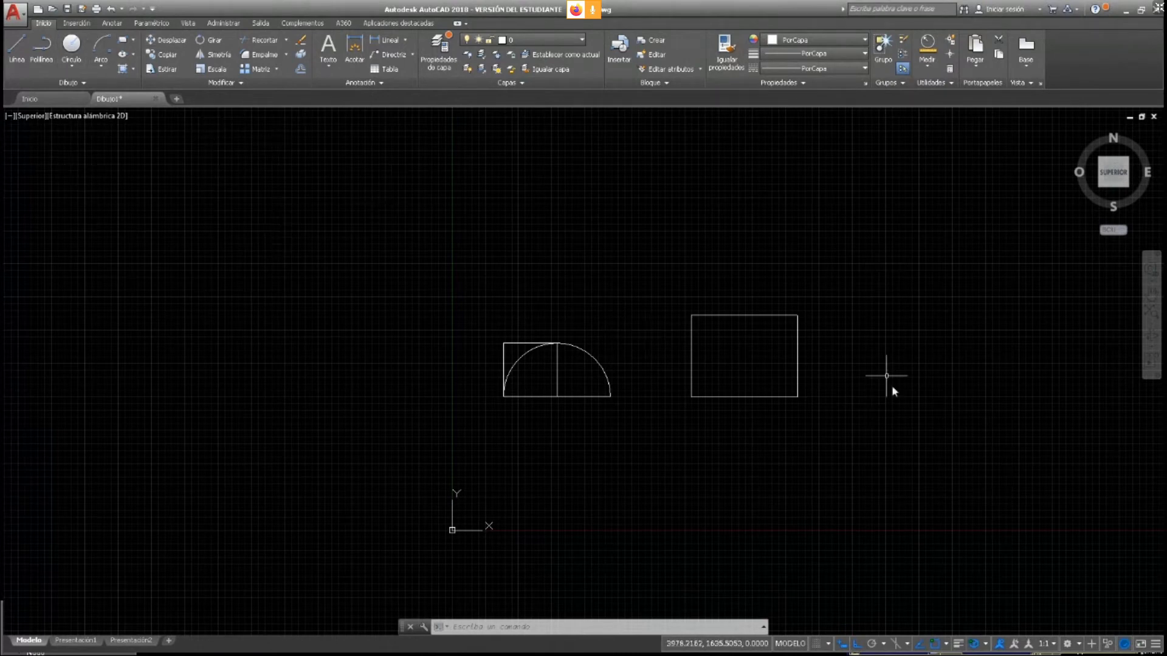
scroll(711, 386, up, 5)
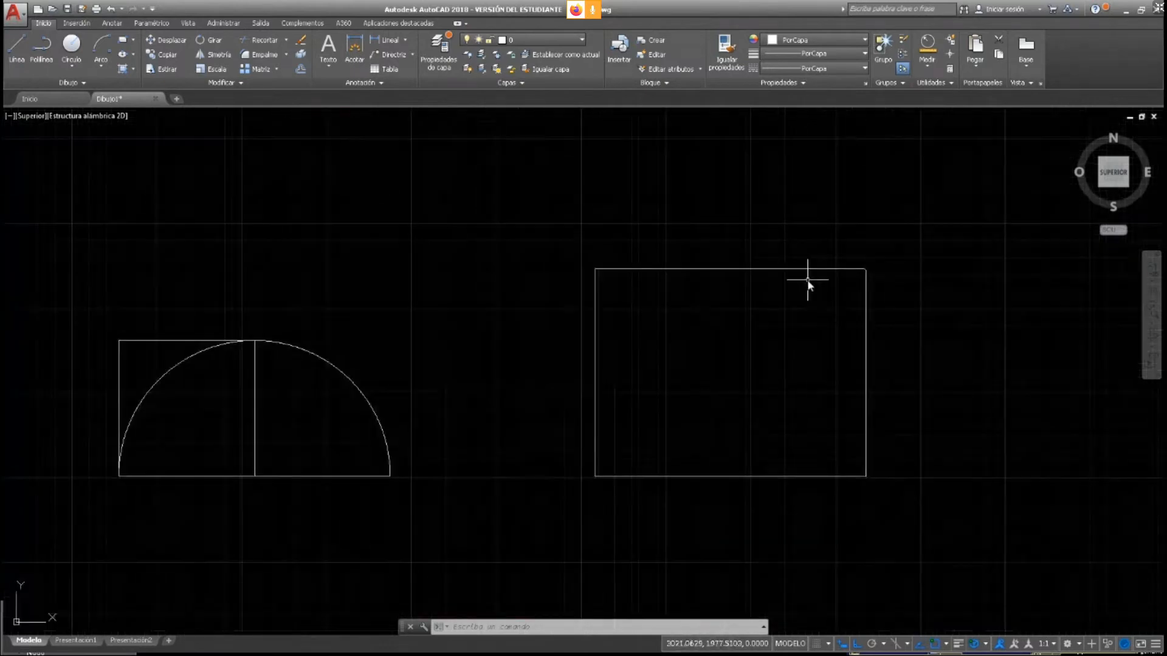
Draw a circle with a radius of about 1239 units to the right of the rectangle
scroll(263, 286, down, 6)
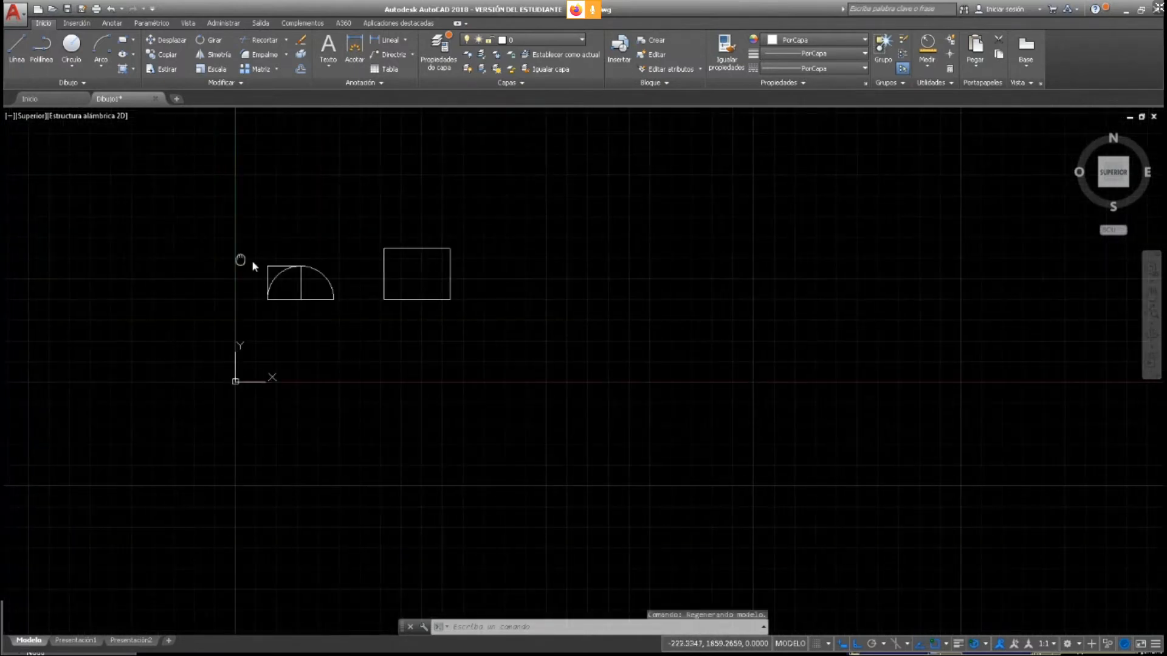
click(71, 47)
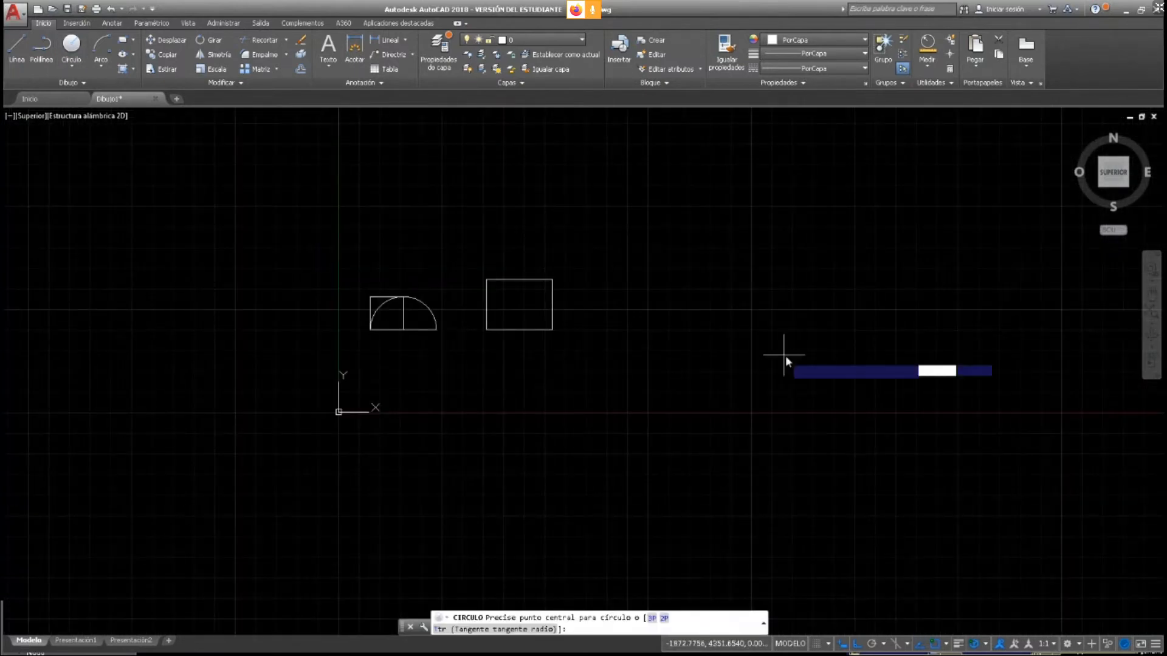
click(708, 268)
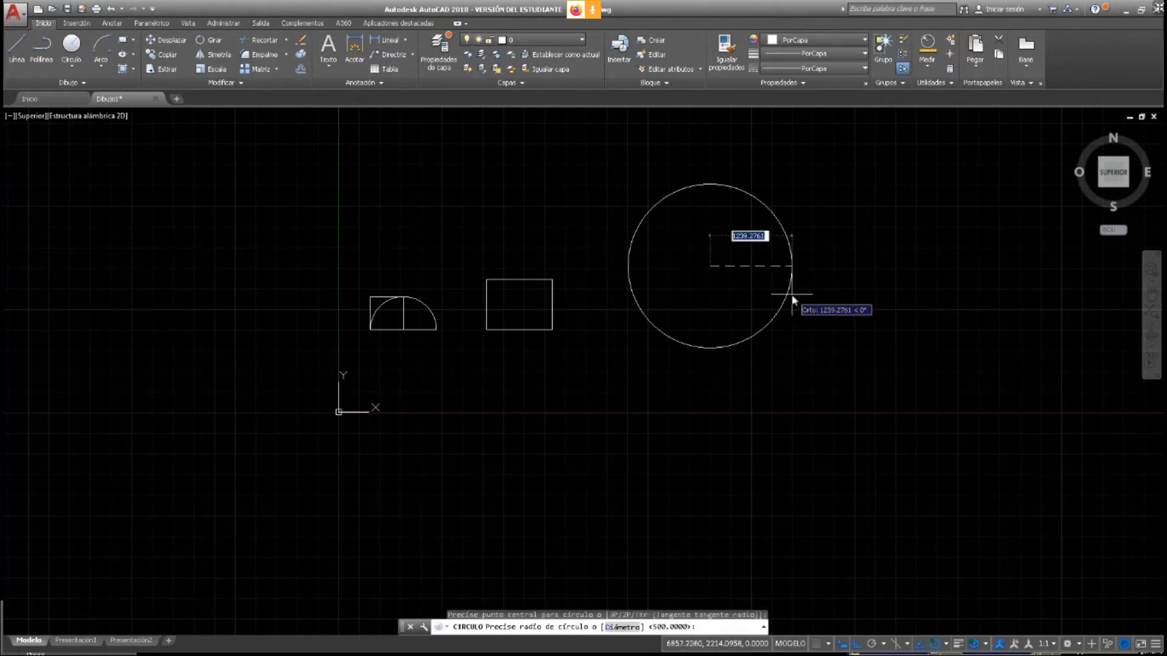
click(791, 294)
key(Escape)
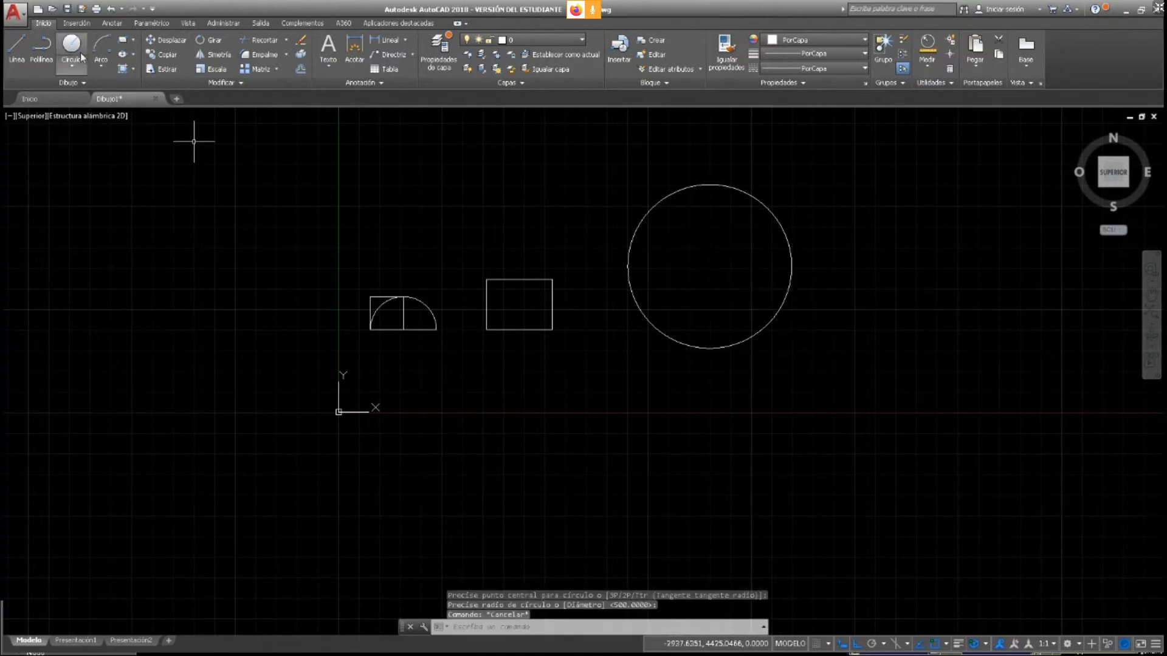
Draw a horizontal diameter line across the circle from its right quadrant to its left quadrant
click(13, 47)
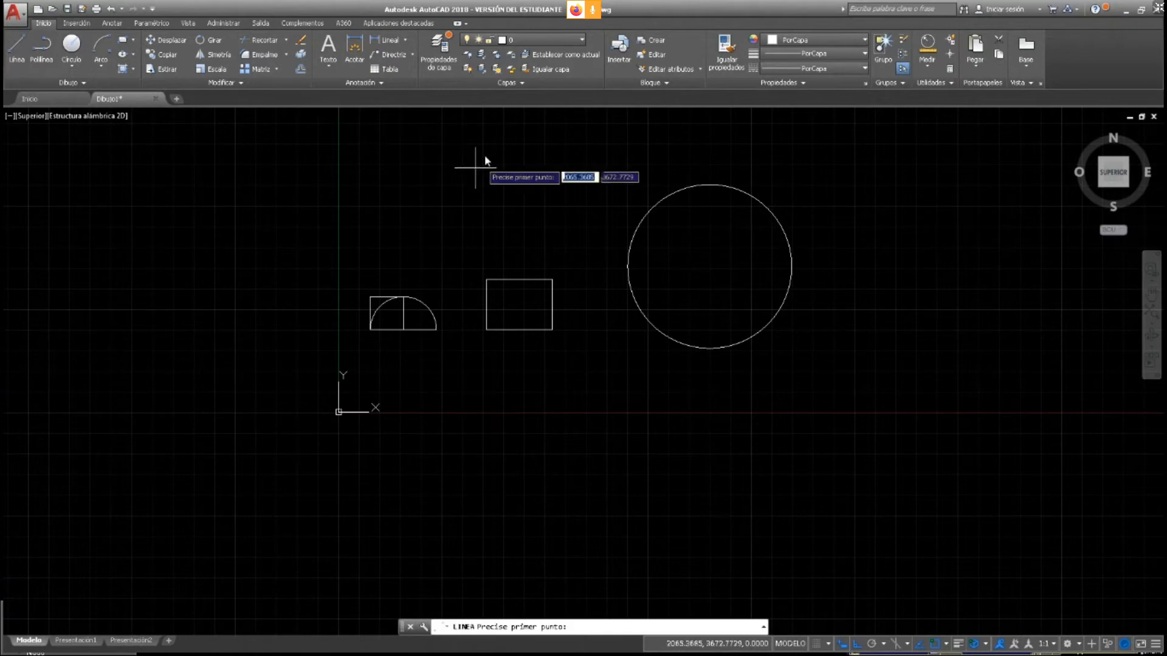
click(791, 267)
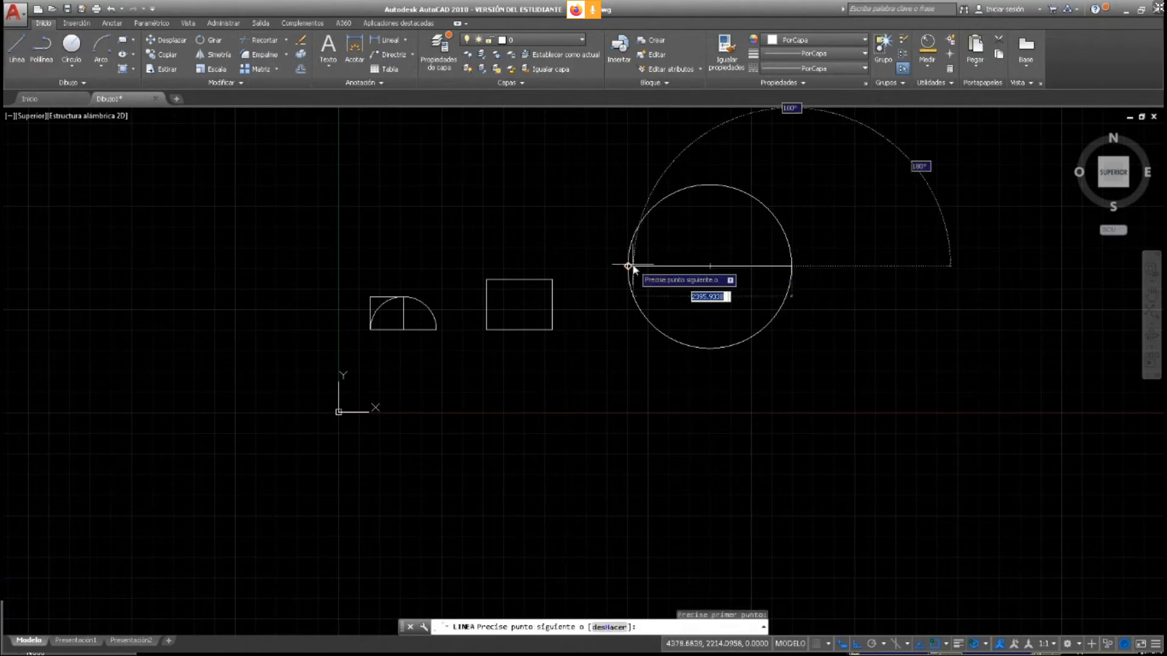
click(628, 266)
key(Escape)
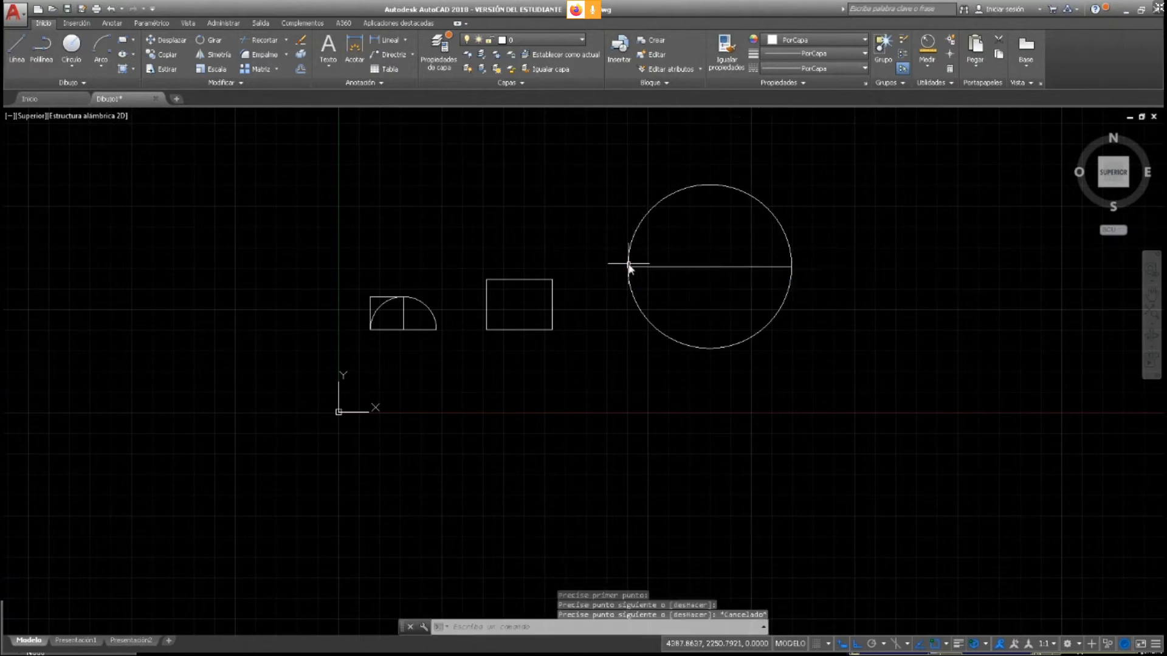
click(16, 47)
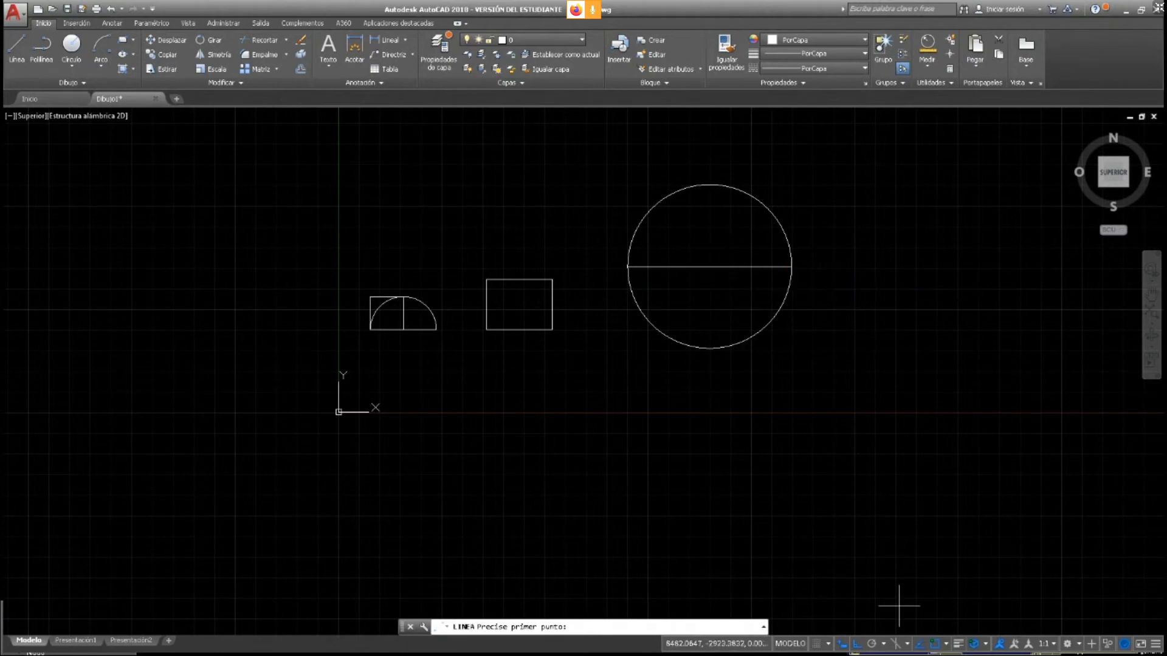
click(948, 644)
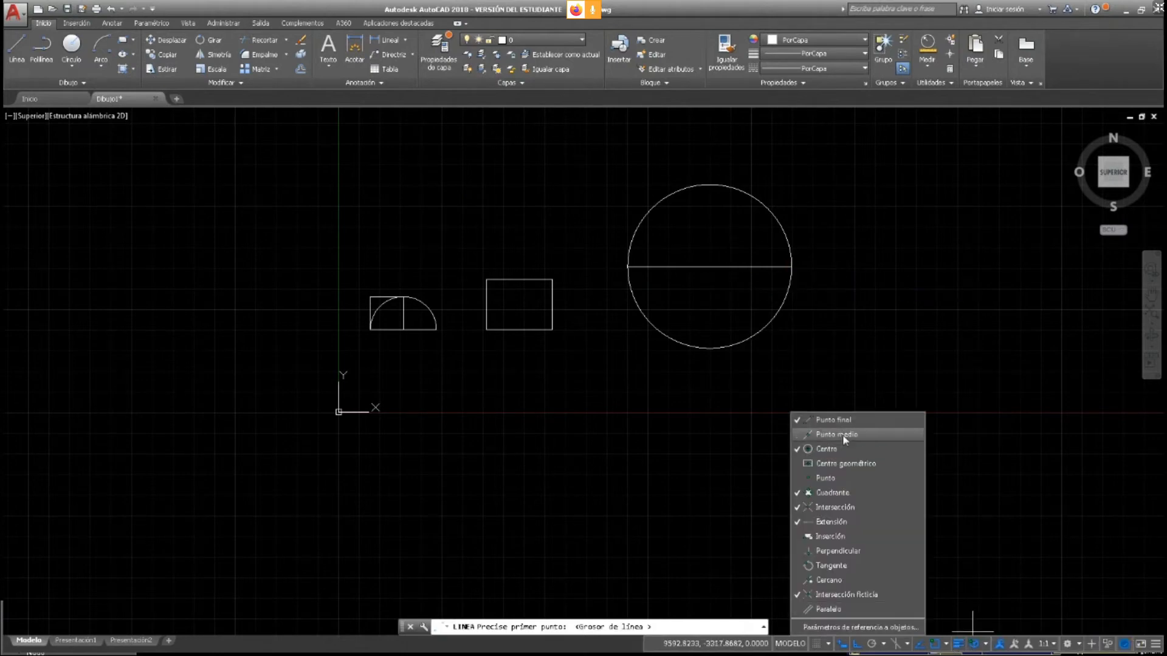
key(Escape)
click(842, 294)
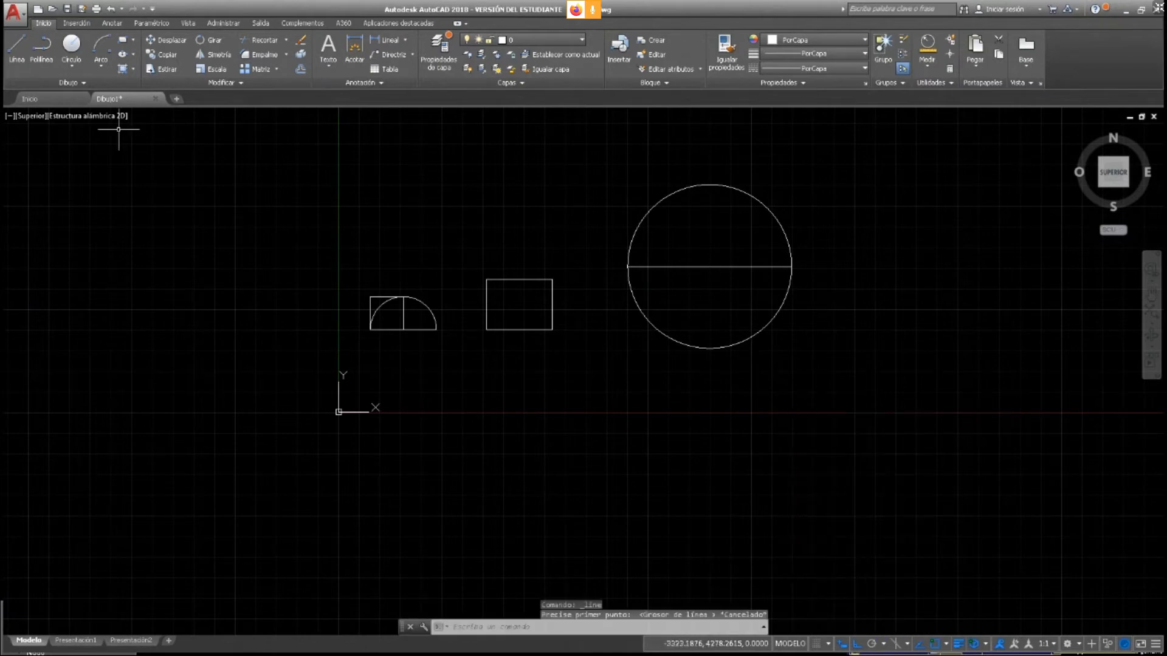
key(Return)
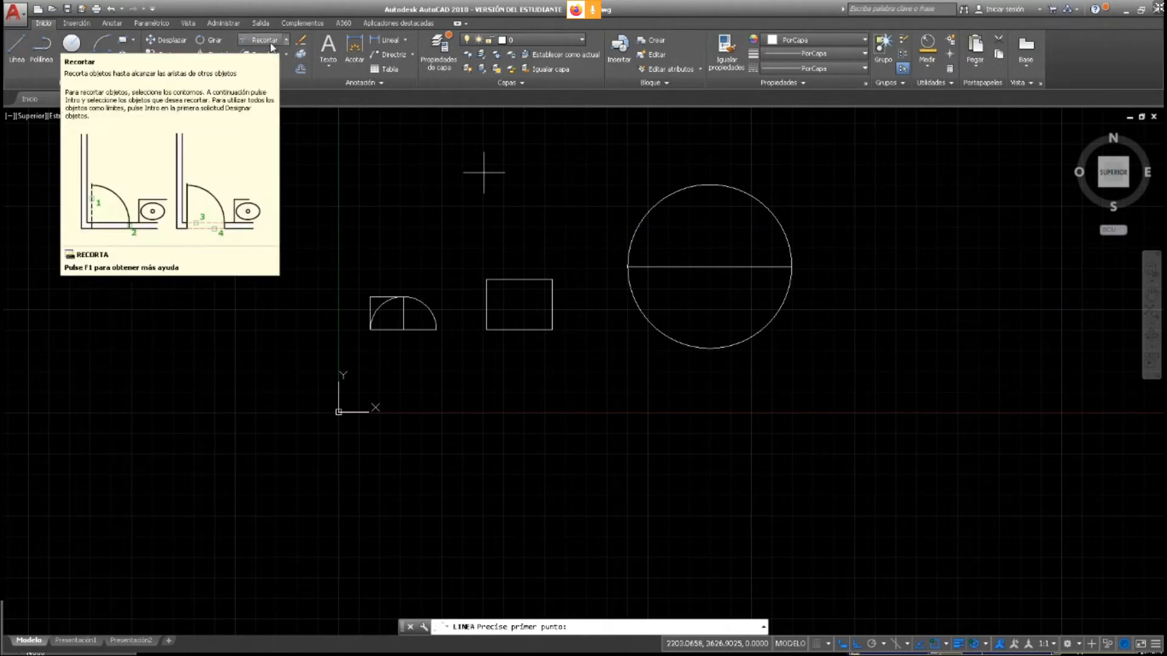
key(Escape)
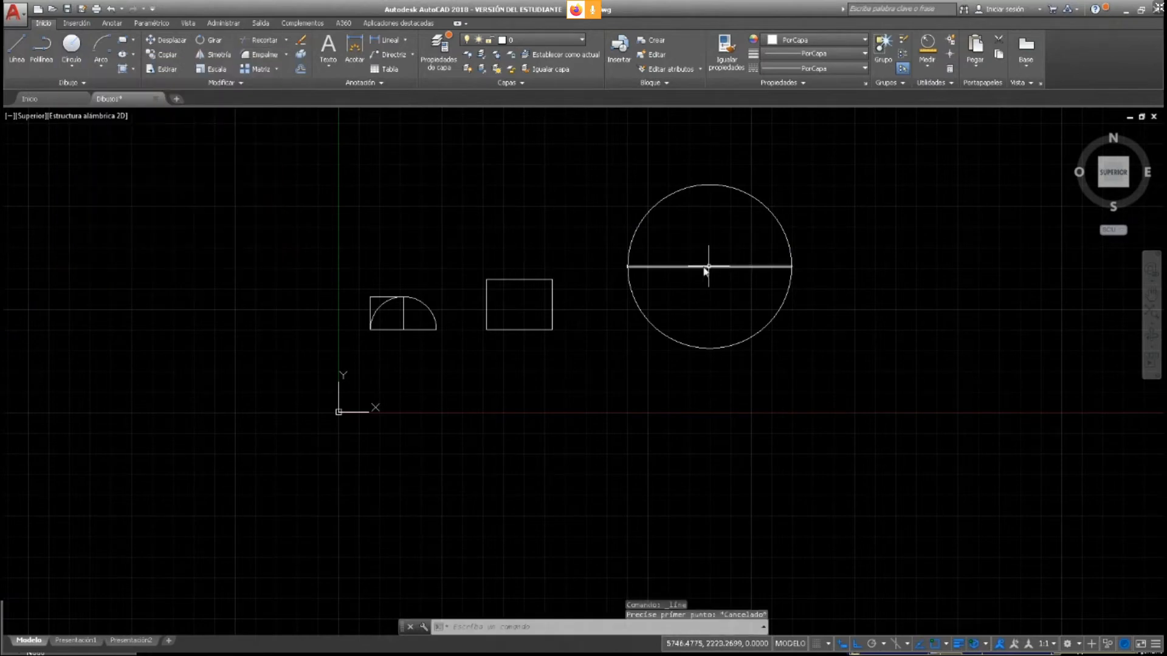
Draw a vertical line from the circle's centre to its upper quadrant
click(18, 45)
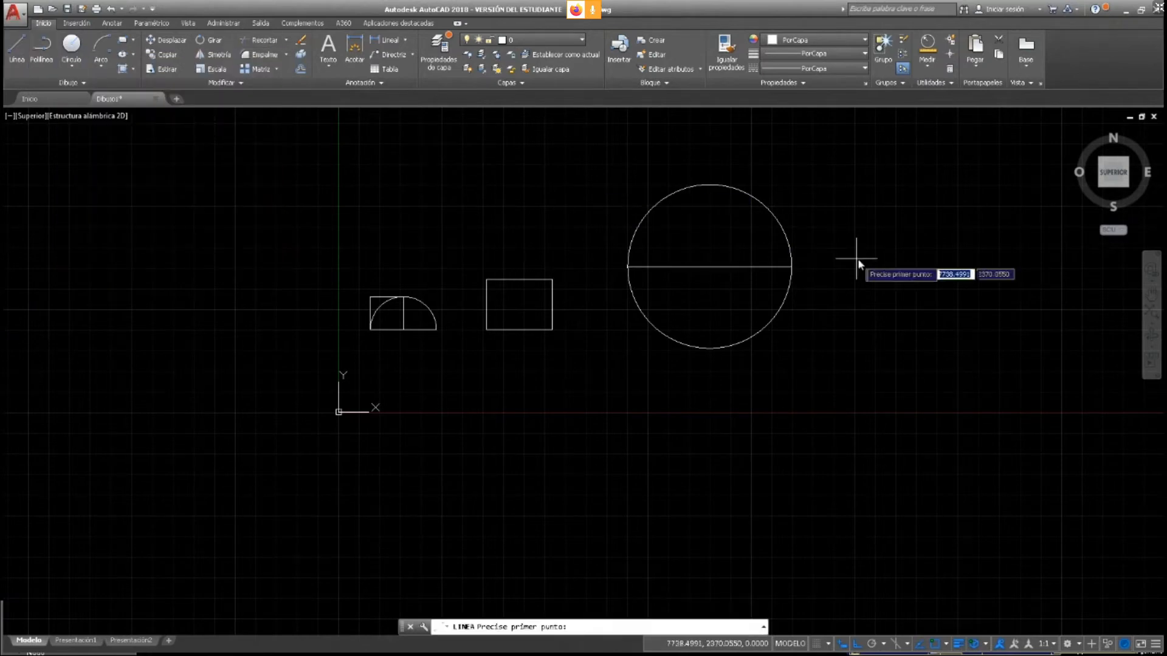
middle_drag(850, 265, 760, 357)
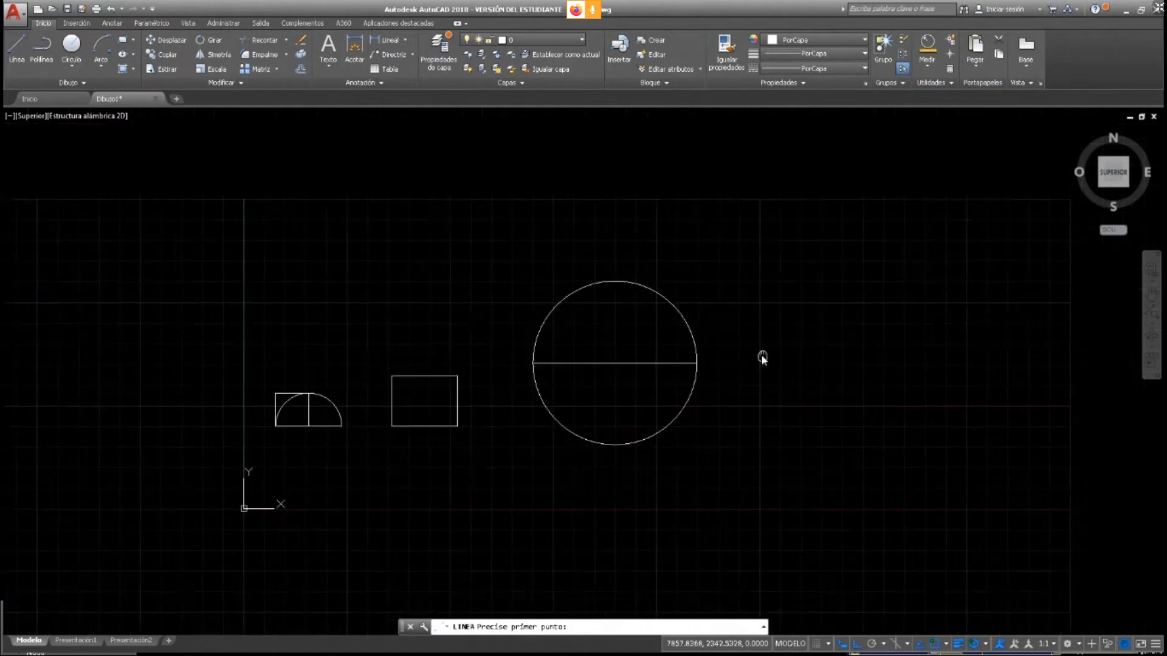
click(615, 364)
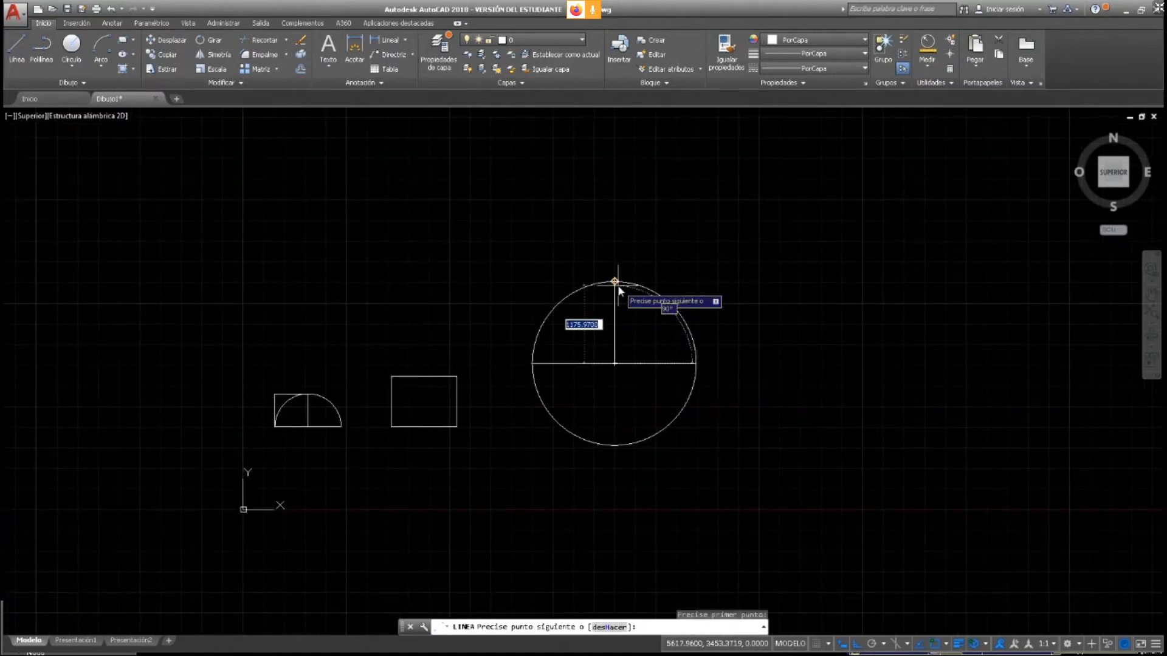
click(616, 283)
key(Escape)
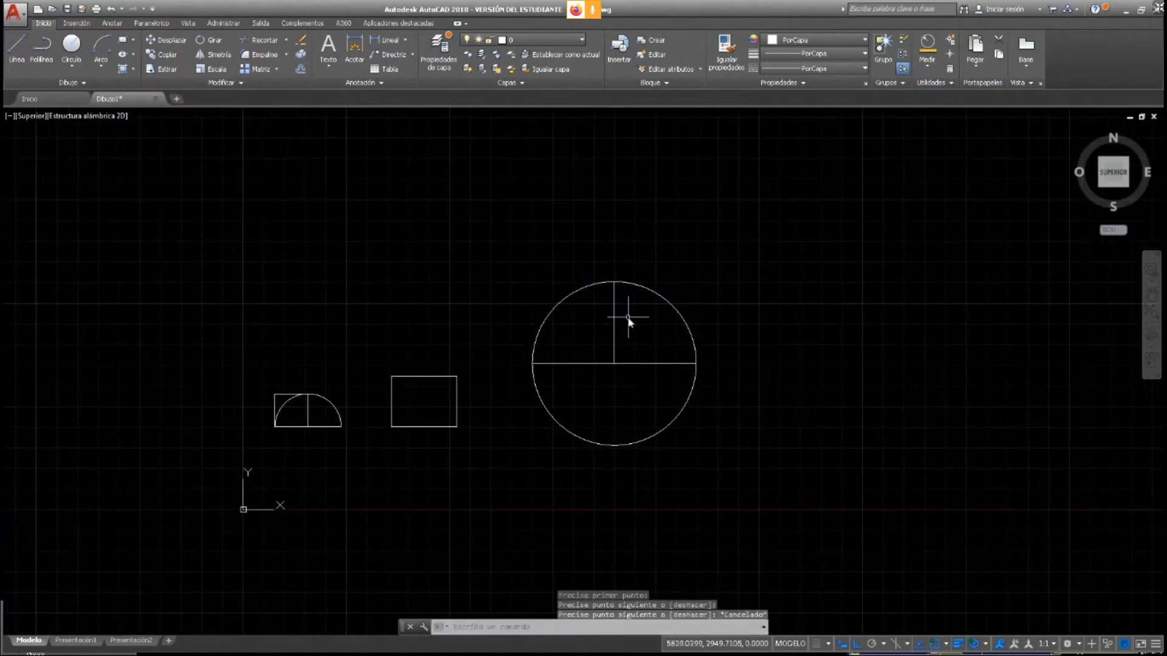
Draw a vertical line from the circle's centre to its lower quadrant
click(18, 52)
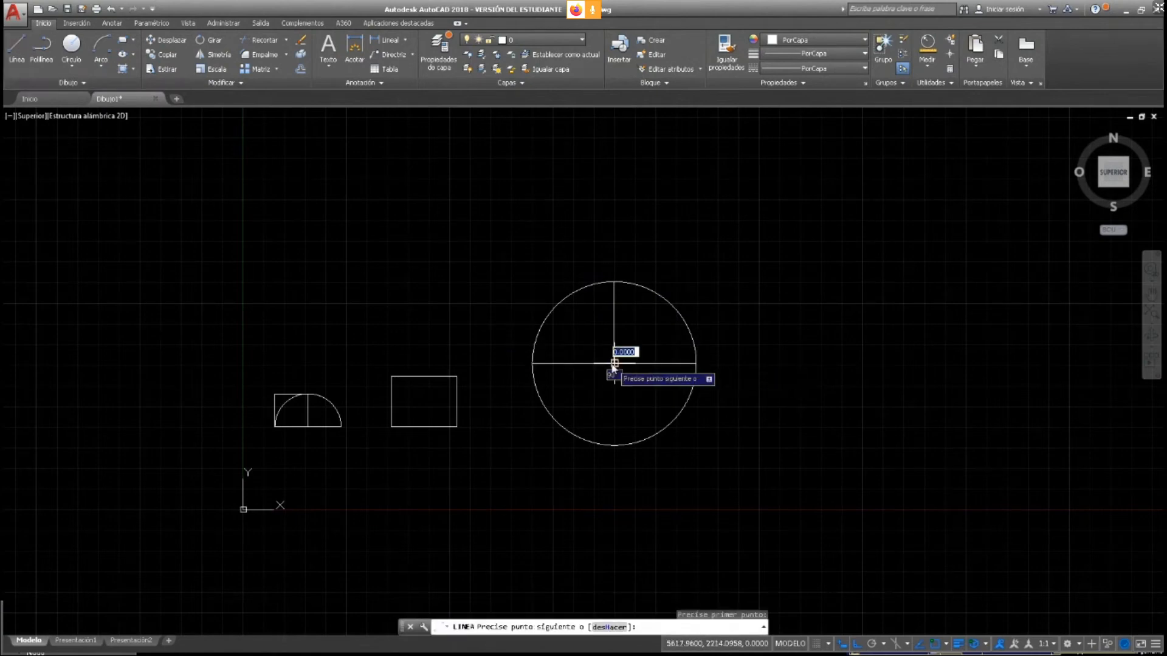
click(615, 447)
key(Escape)
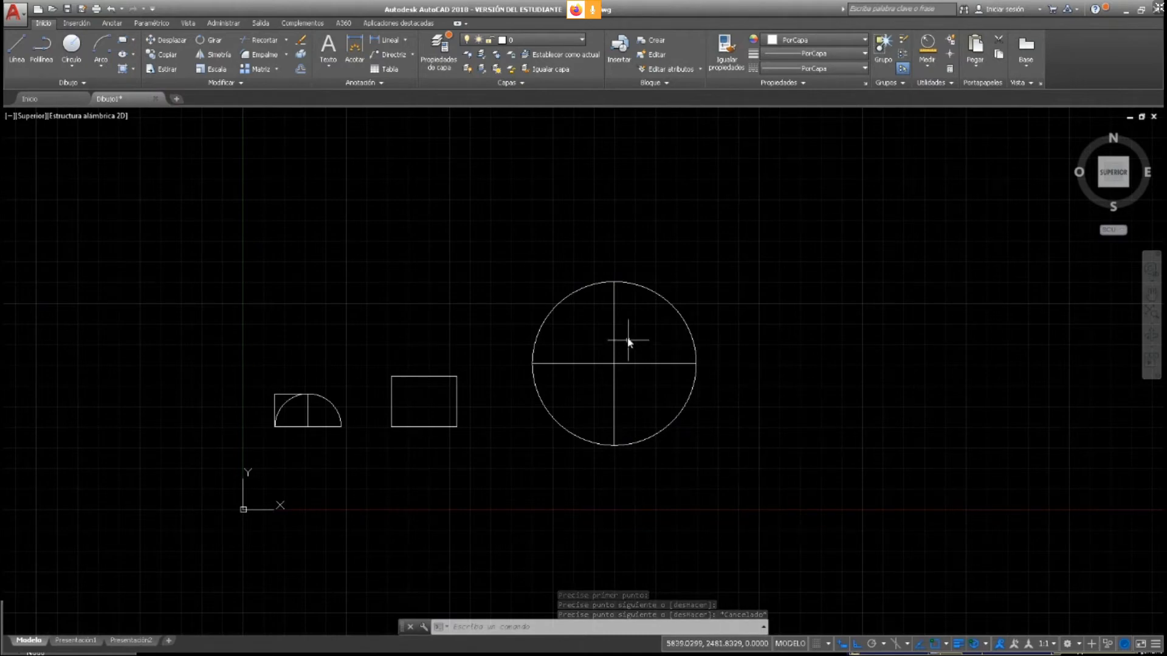
click(616, 320)
key(Escape)
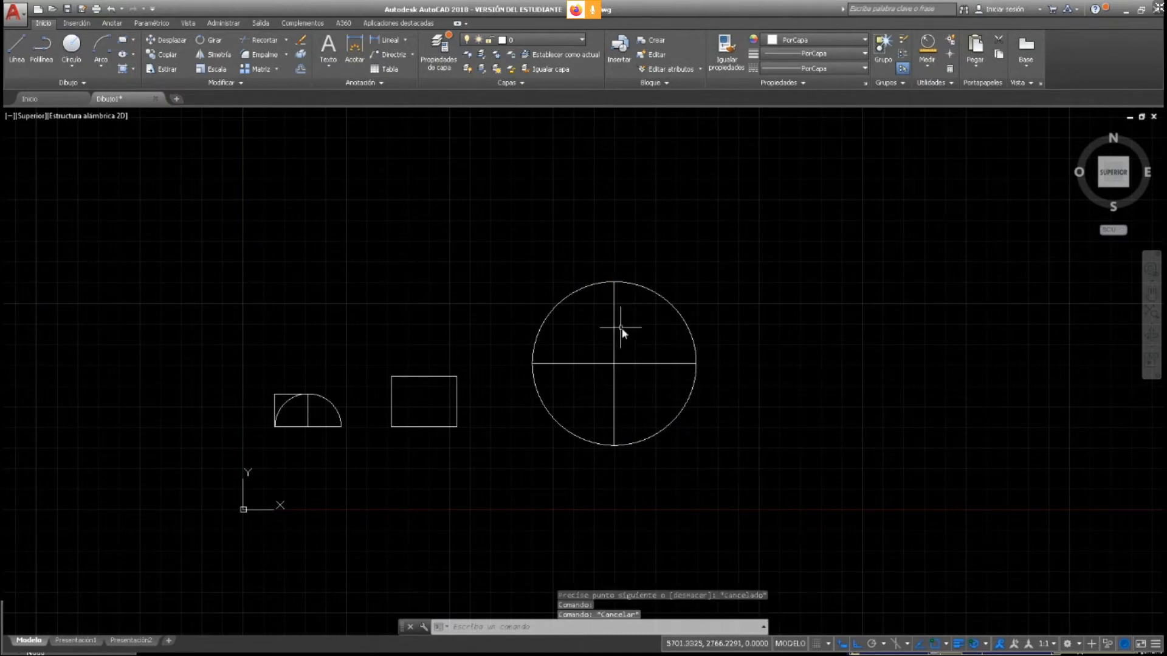
Delete the left quarter arc and the square's top, left and bottom lines, keeping only the right quarter-circle sector
middle_drag(775, 407, 697, 424)
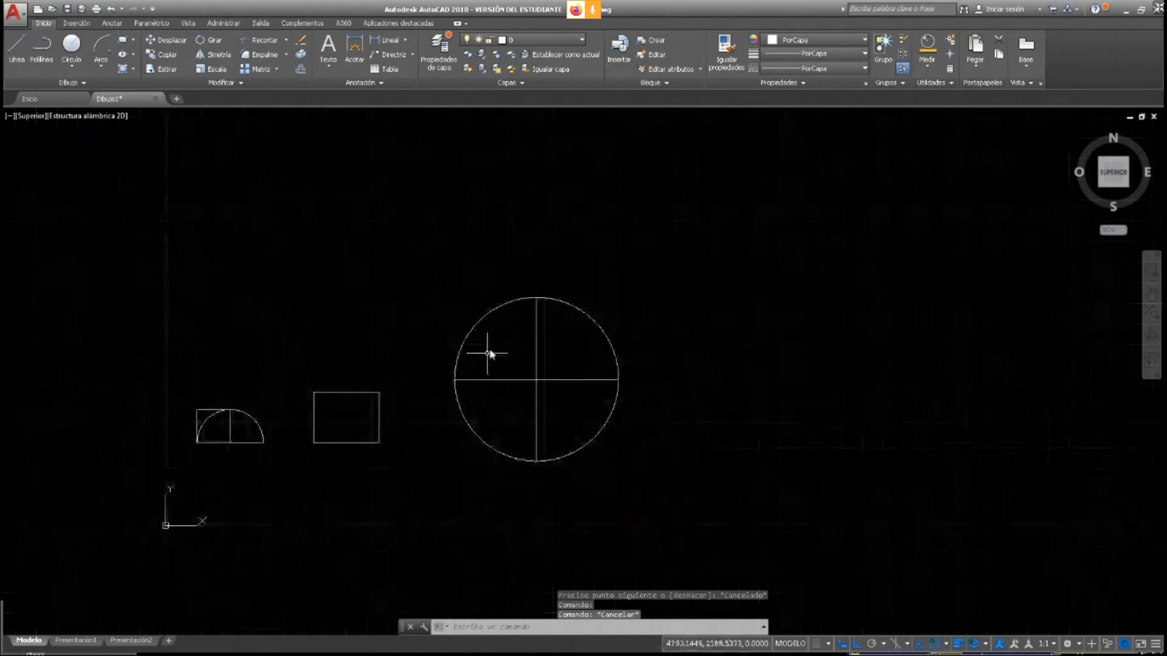
click(208, 417)
key(Delete)
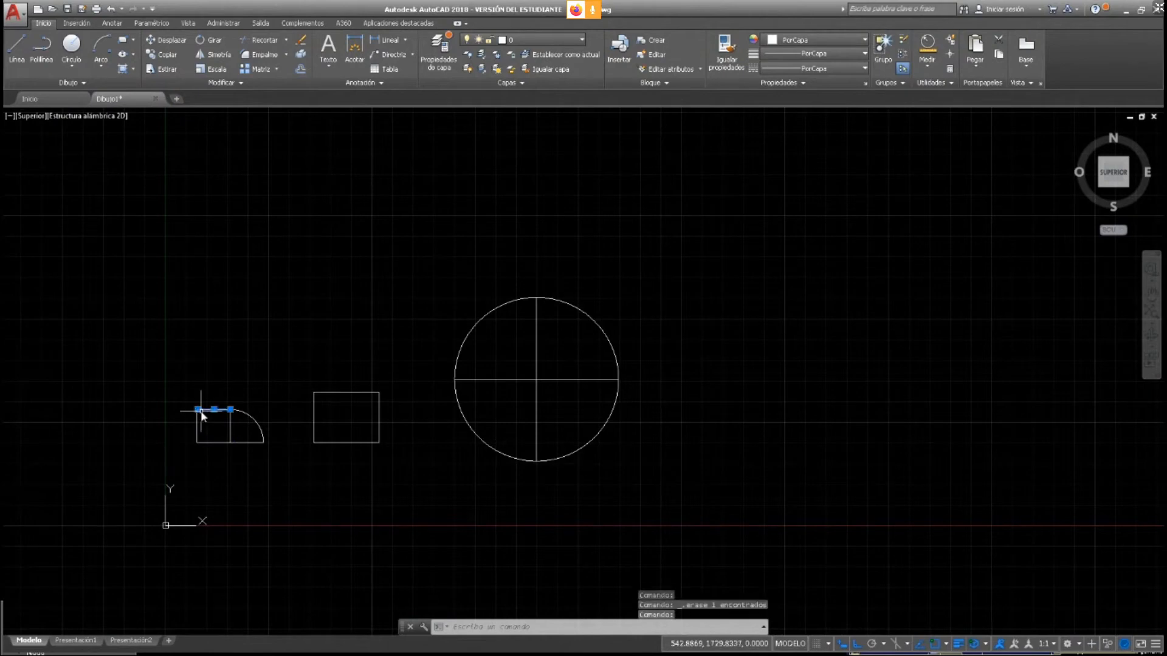
key(Delete)
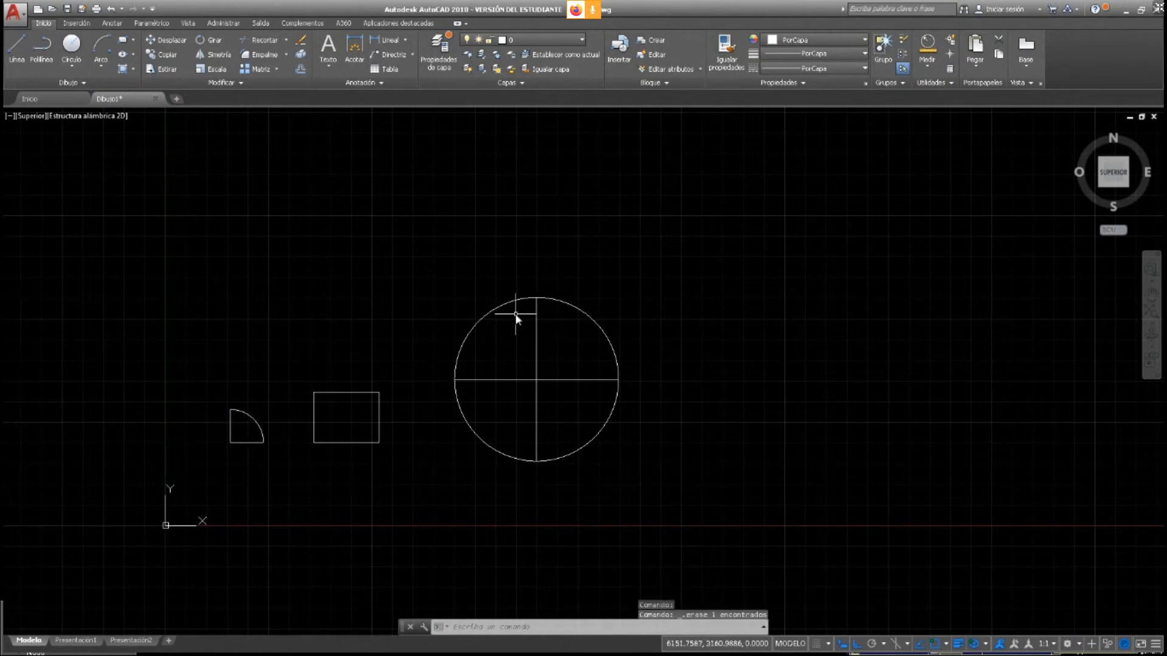
Delete the entire rectangle with the rounded corner, selecting all its parts together
click(296, 354)
click(448, 484)
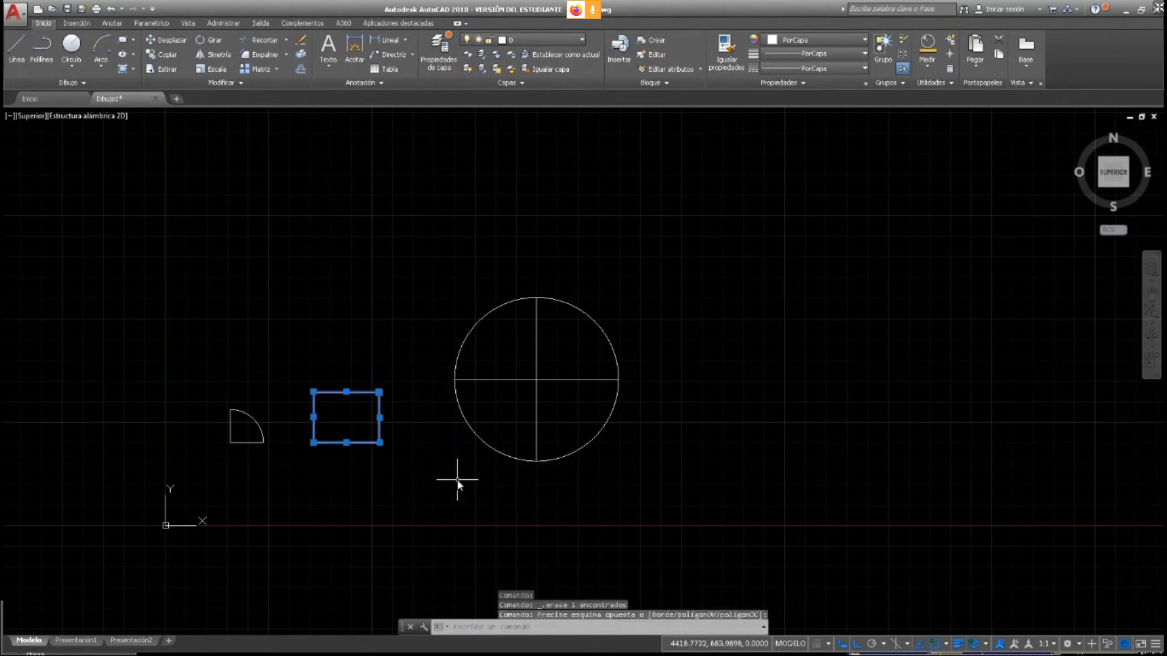
key(Delete)
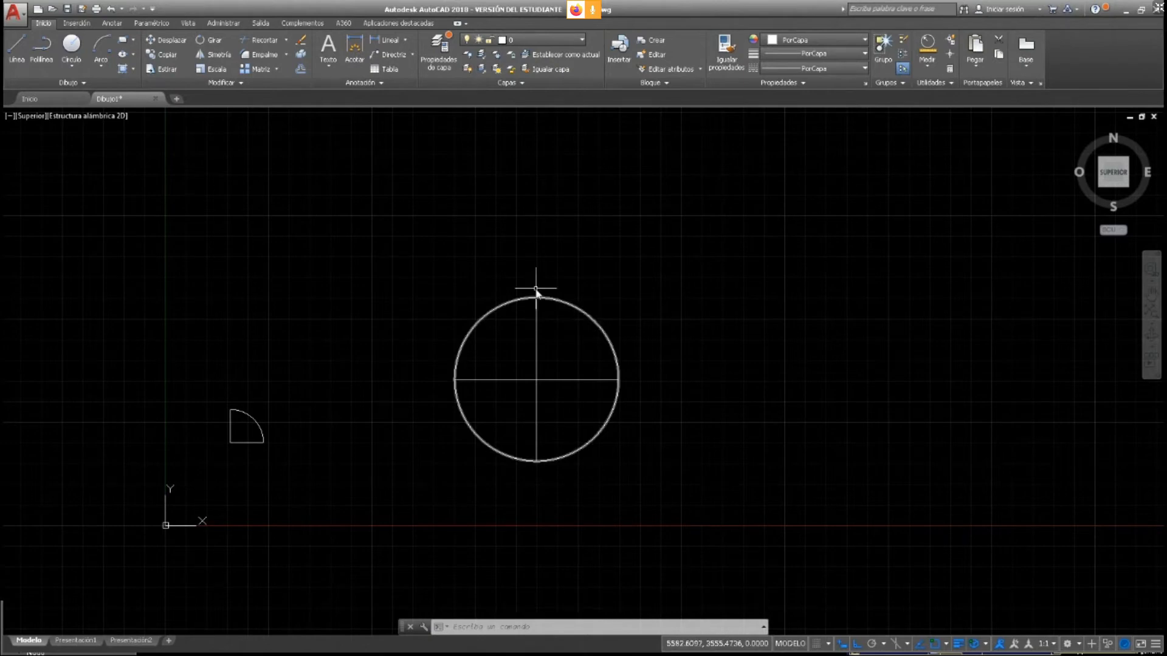
Delete the vertical line running from the circle's centre to its lower quadrant
click(536, 418)
mouse_move(537, 461)
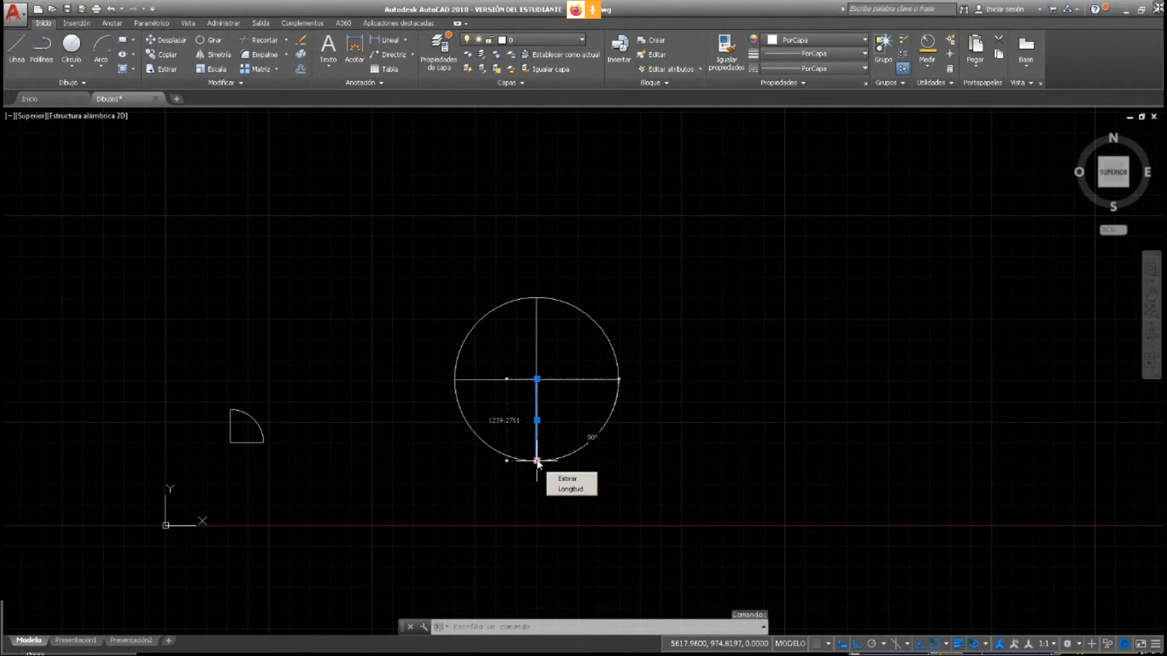
key(Delete)
Stretch the horizontal line's ends so that it starts at the circle's centre and extends past the right quadrant
click(502, 379)
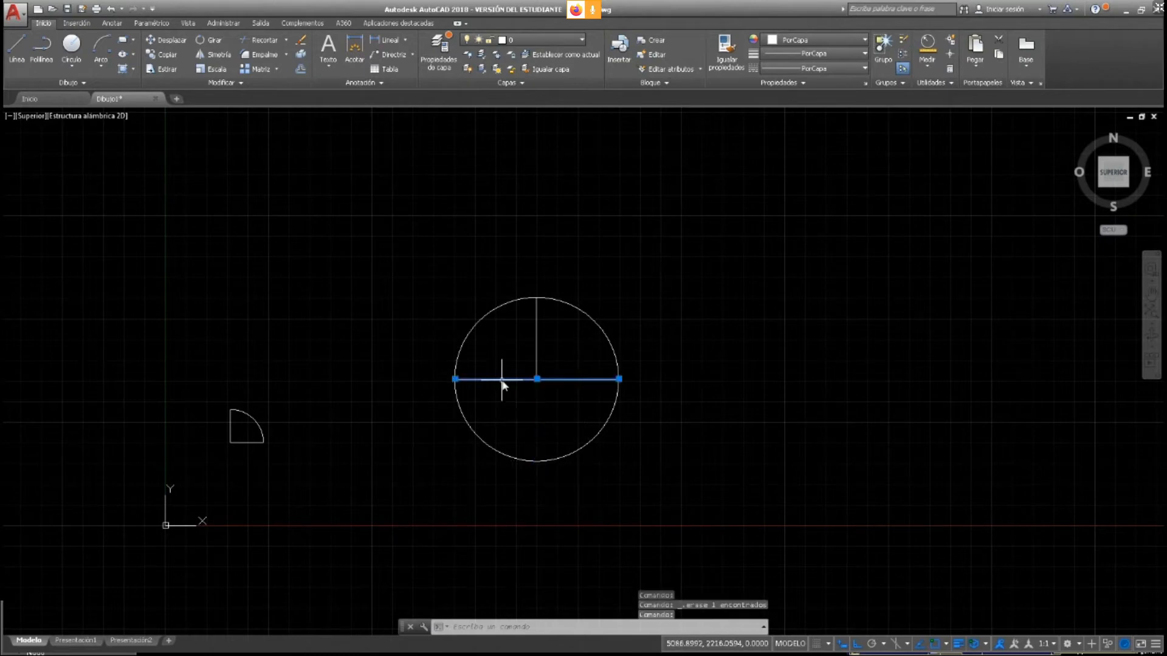
click(454, 379)
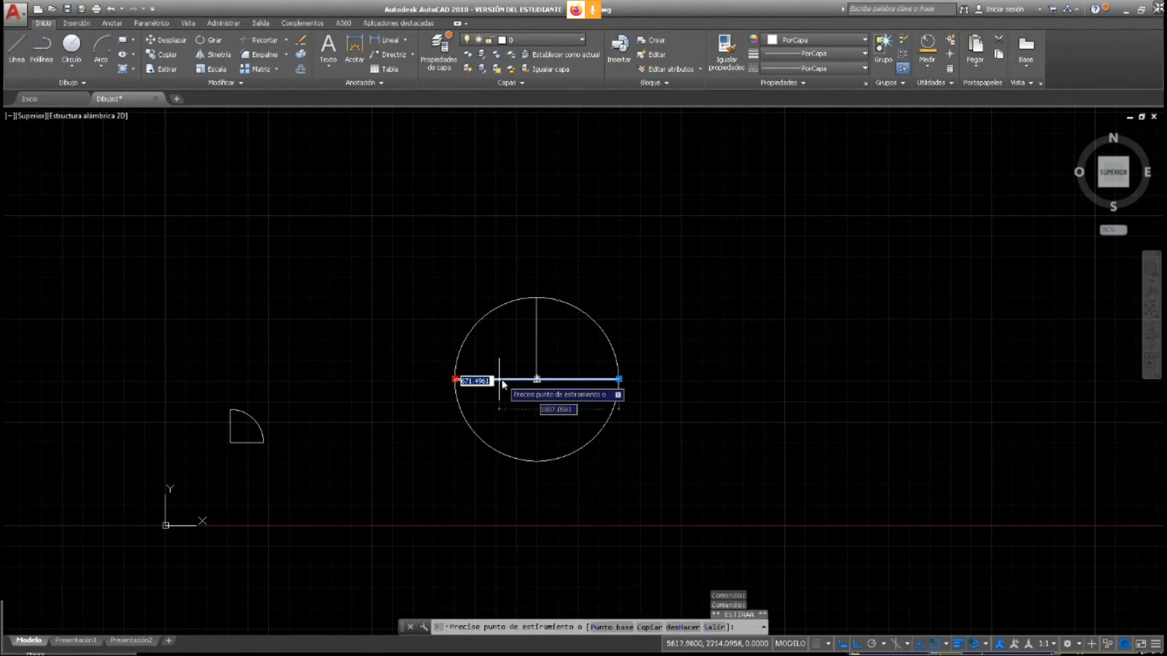
click(537, 379)
click(619, 380)
click(644, 380)
key(Escape)
Stretch the vertical line's upper end beyond the circle's upper quadrant
click(535, 331)
key(Escape)
click(535, 331)
click(536, 298)
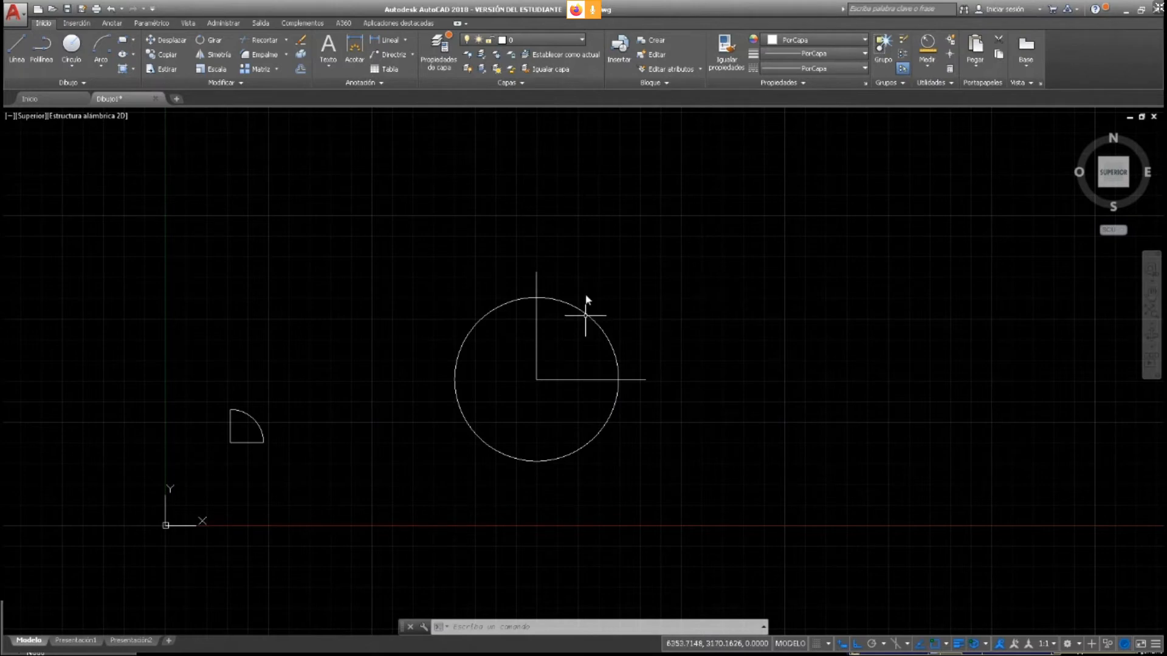
Start the Trim command with the circle, the vertical line and the horizontal line as cutting edges
click(262, 40)
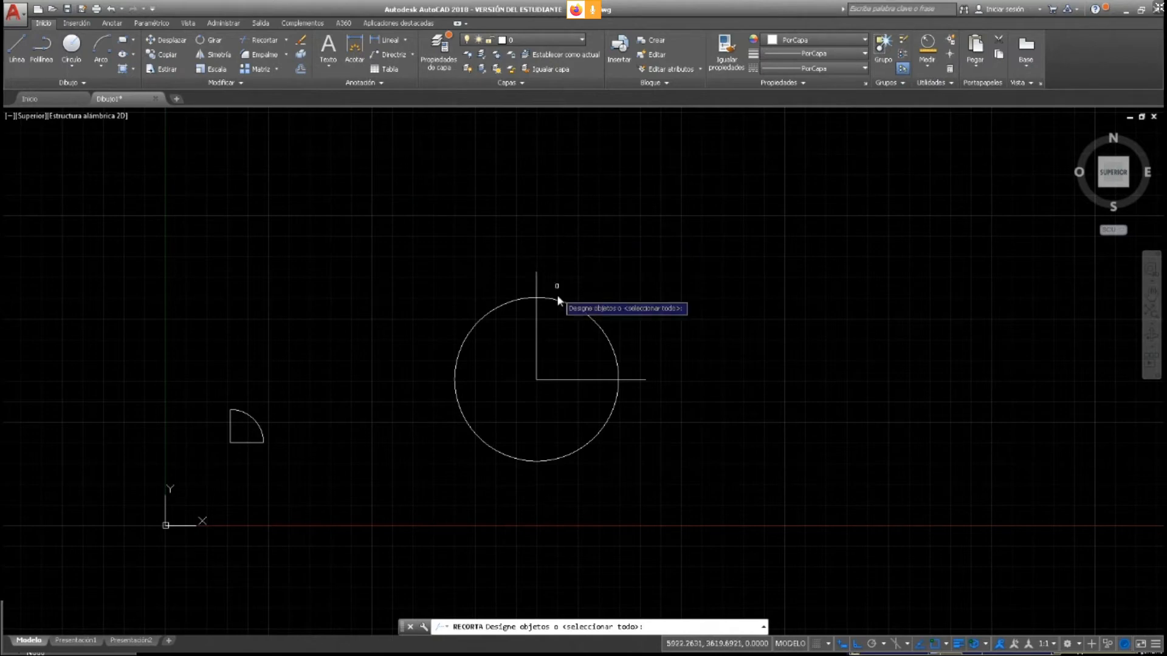
click(587, 315)
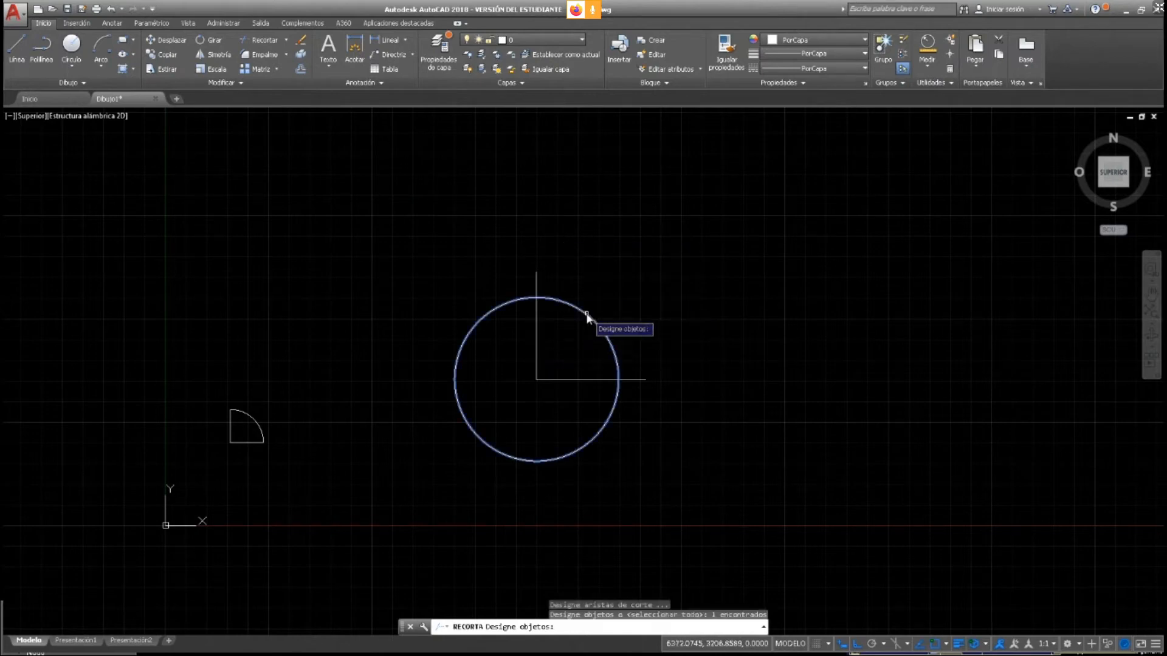
click(536, 334)
click(588, 380)
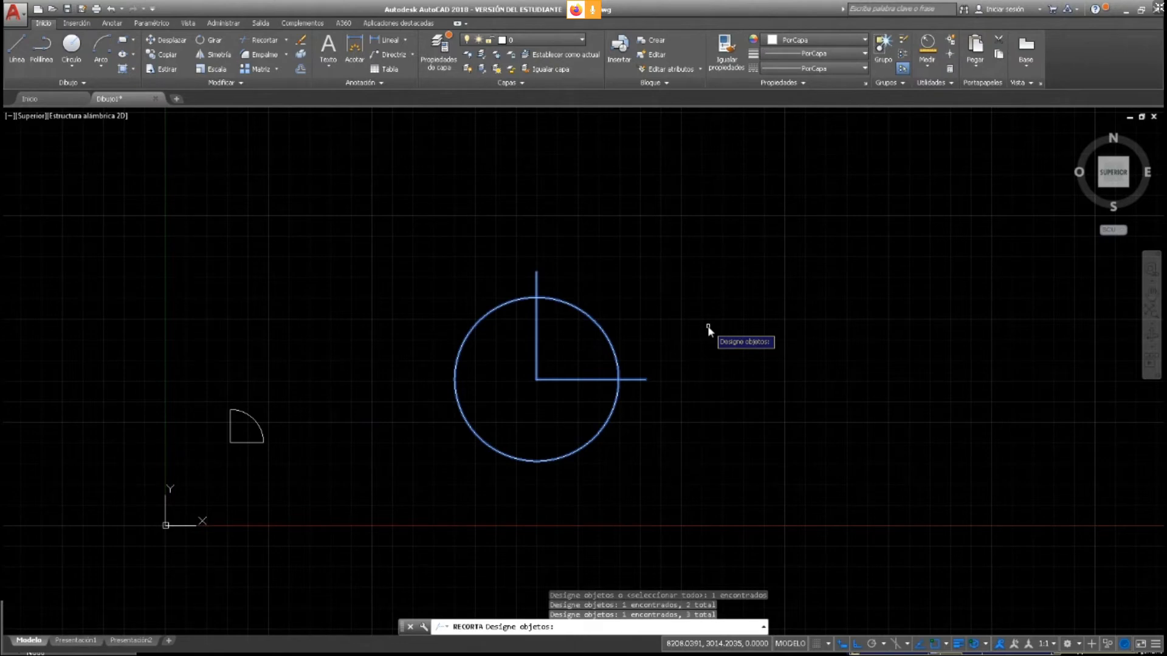
key(Return)
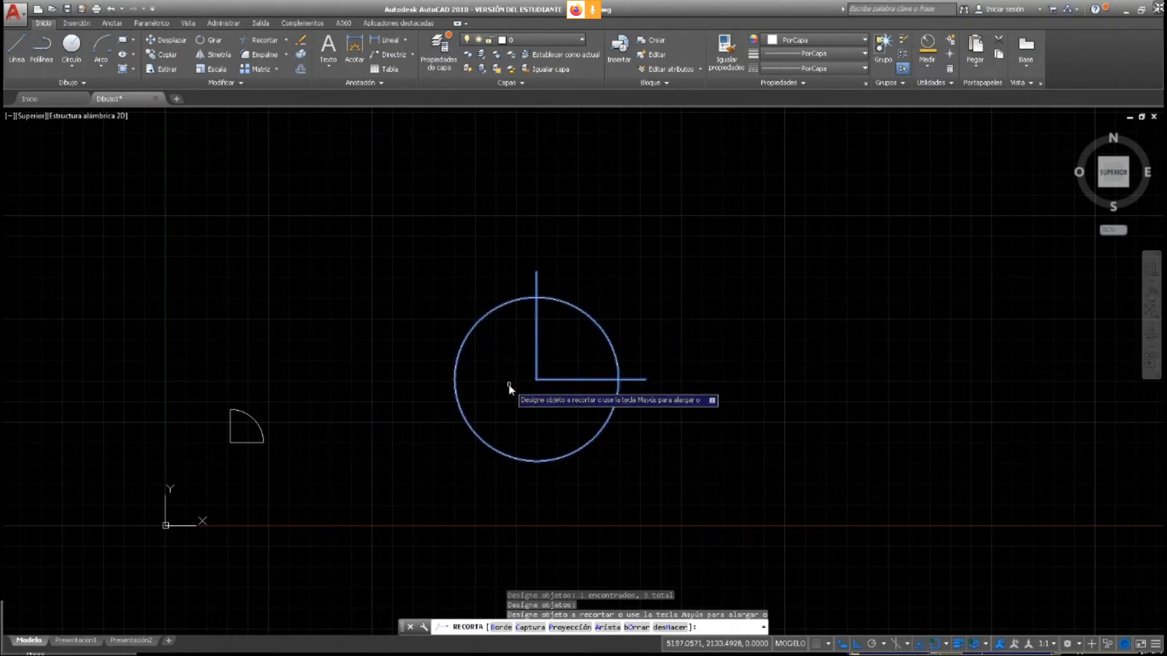
Trim the circle outside the upper-right quarter and the portions of both lines inside it
click(537, 313)
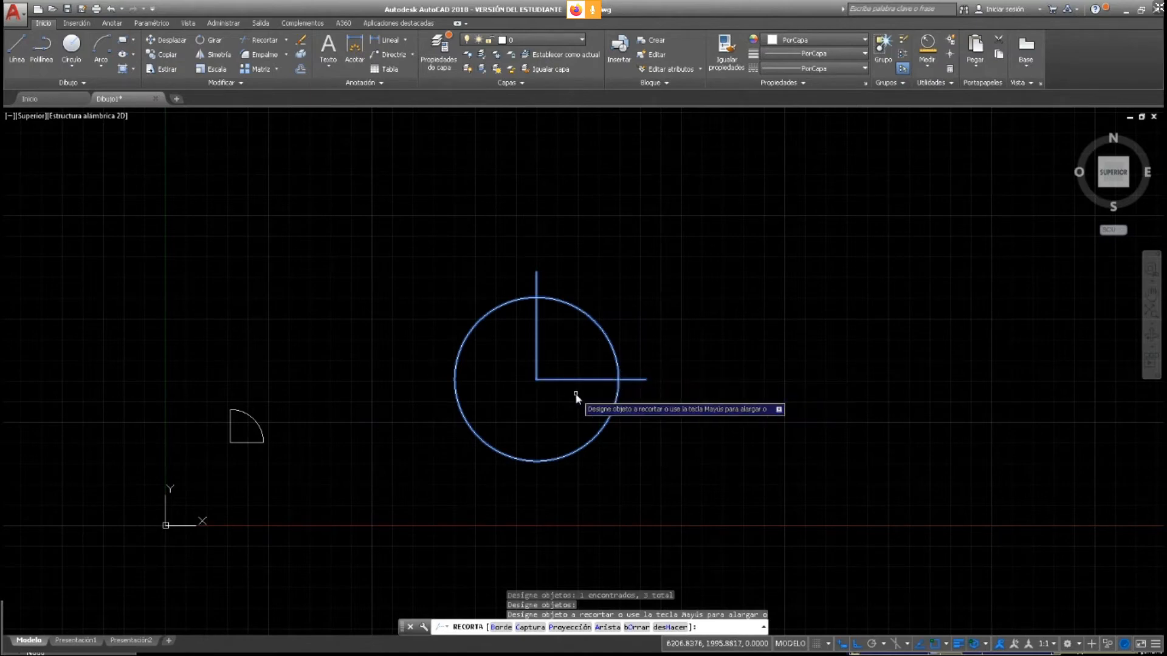
click(509, 457)
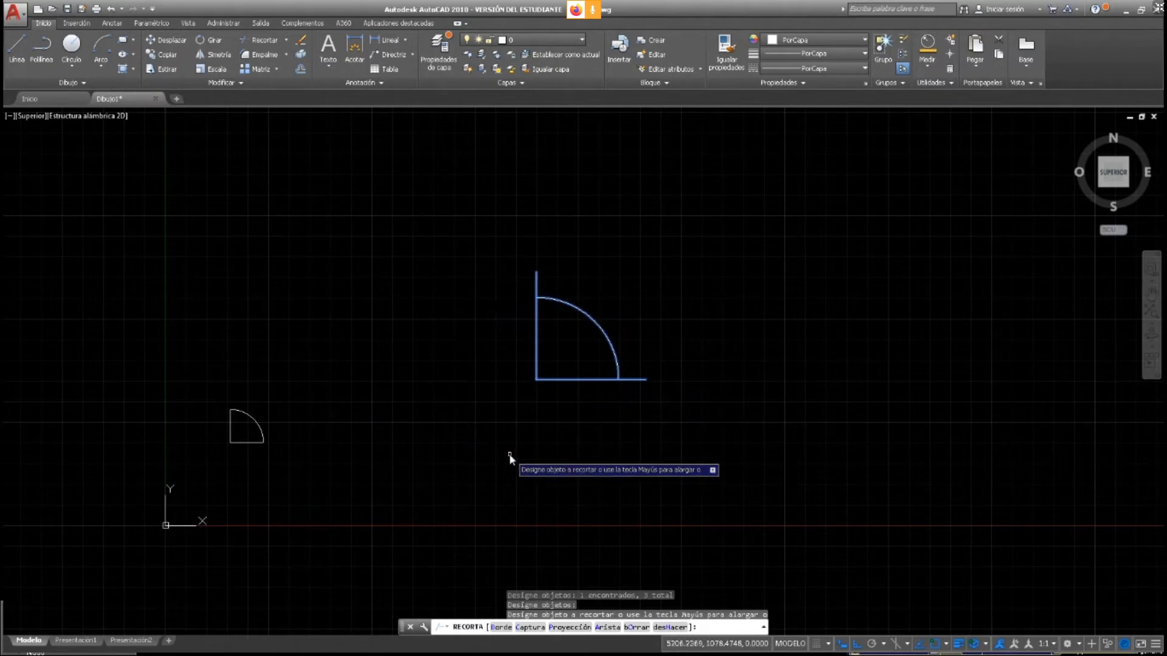
click(584, 382)
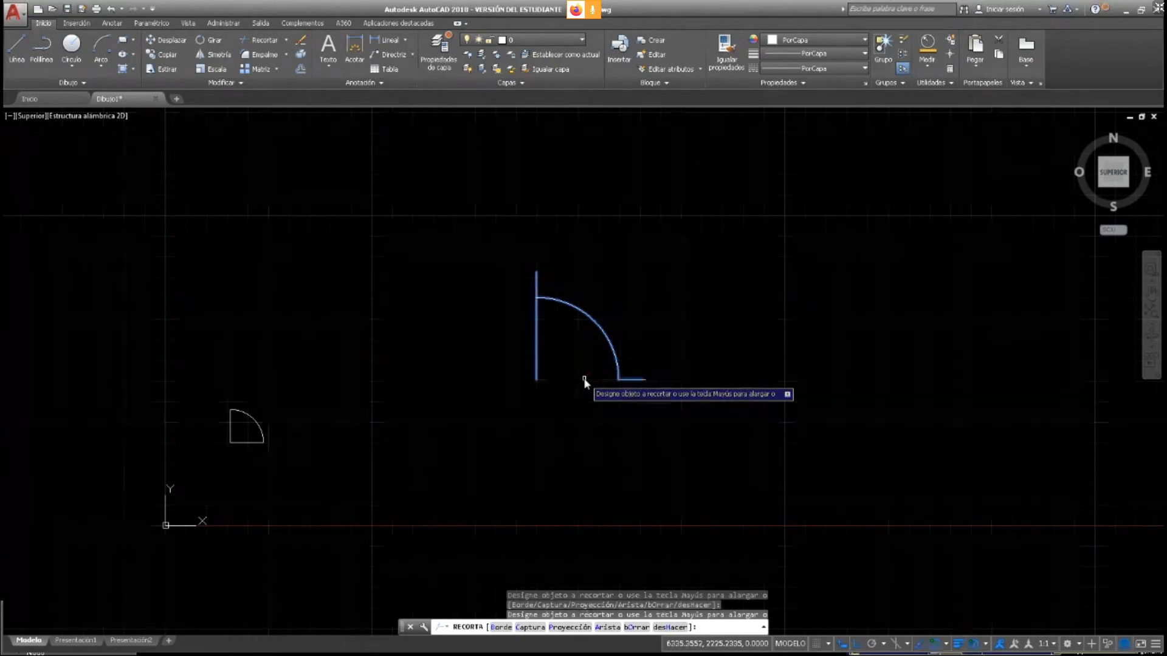
click(536, 324)
click(536, 328)
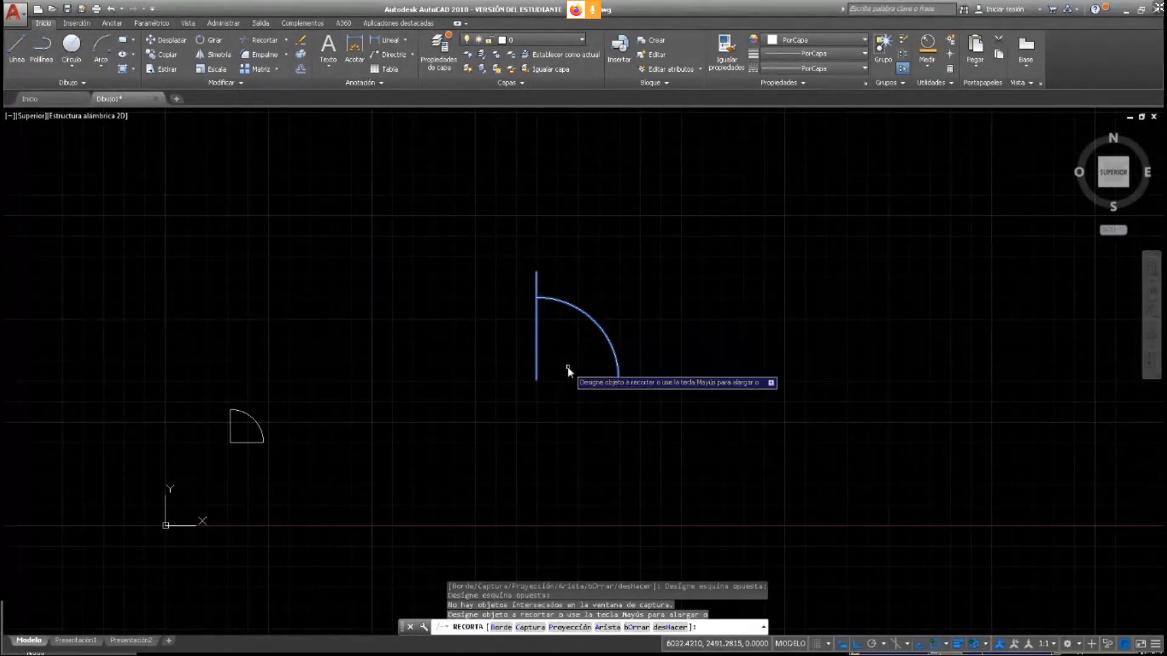
click(536, 350)
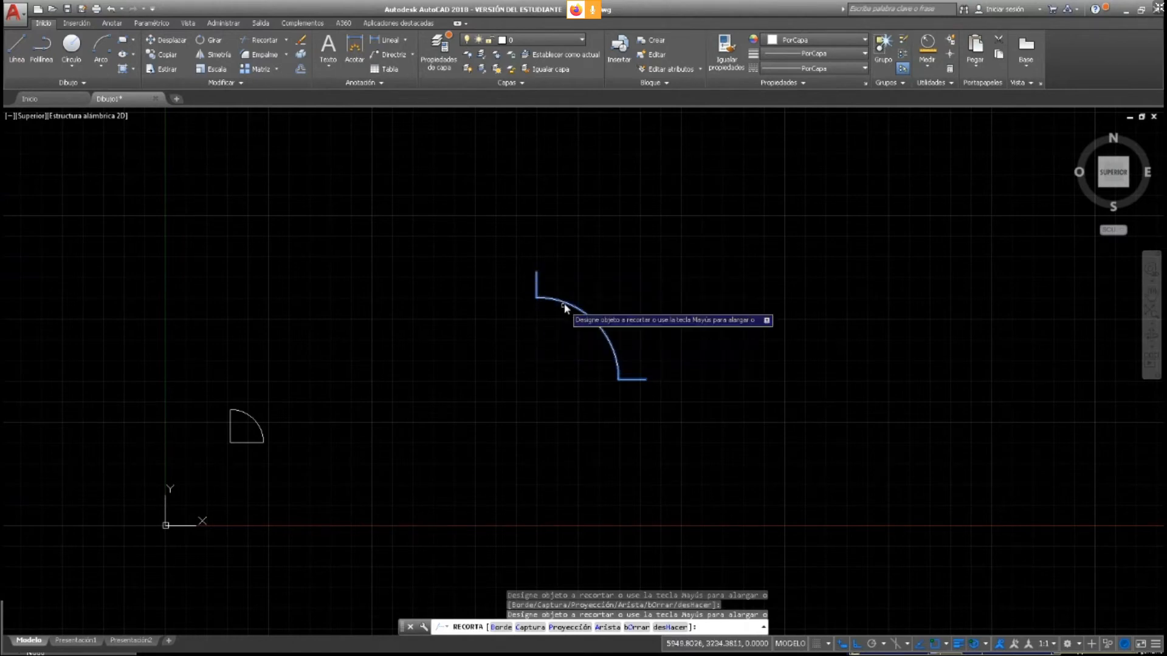
key(Escape)
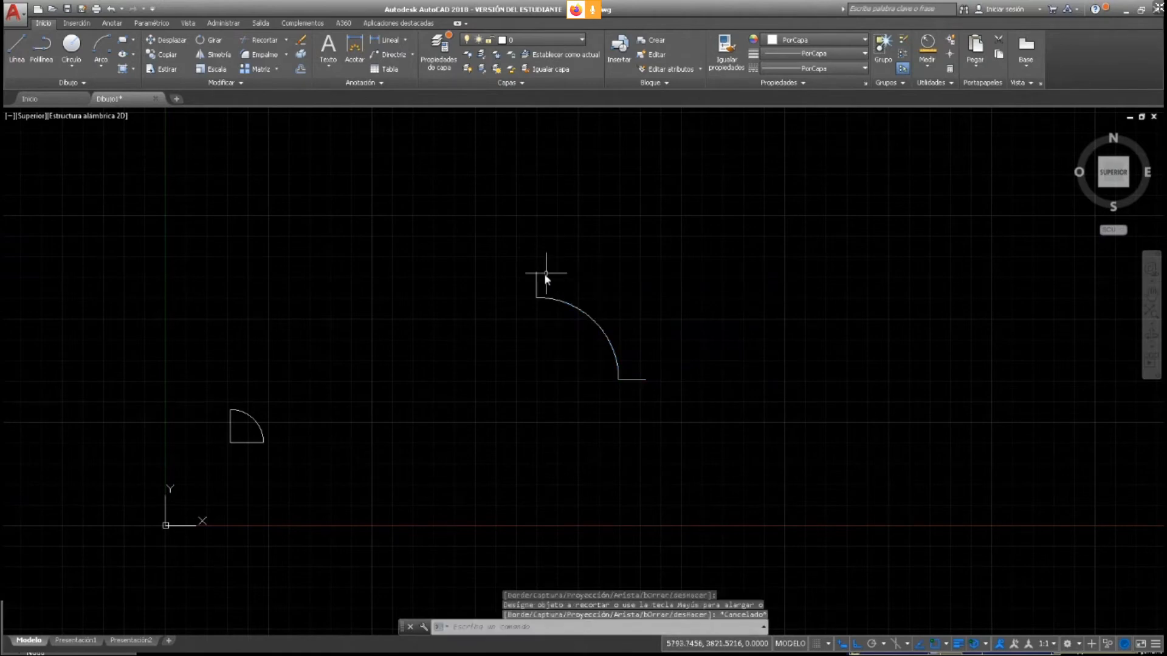
Delete the two short line stubs at the ends of the quarter arc
click(538, 281)
click(632, 378)
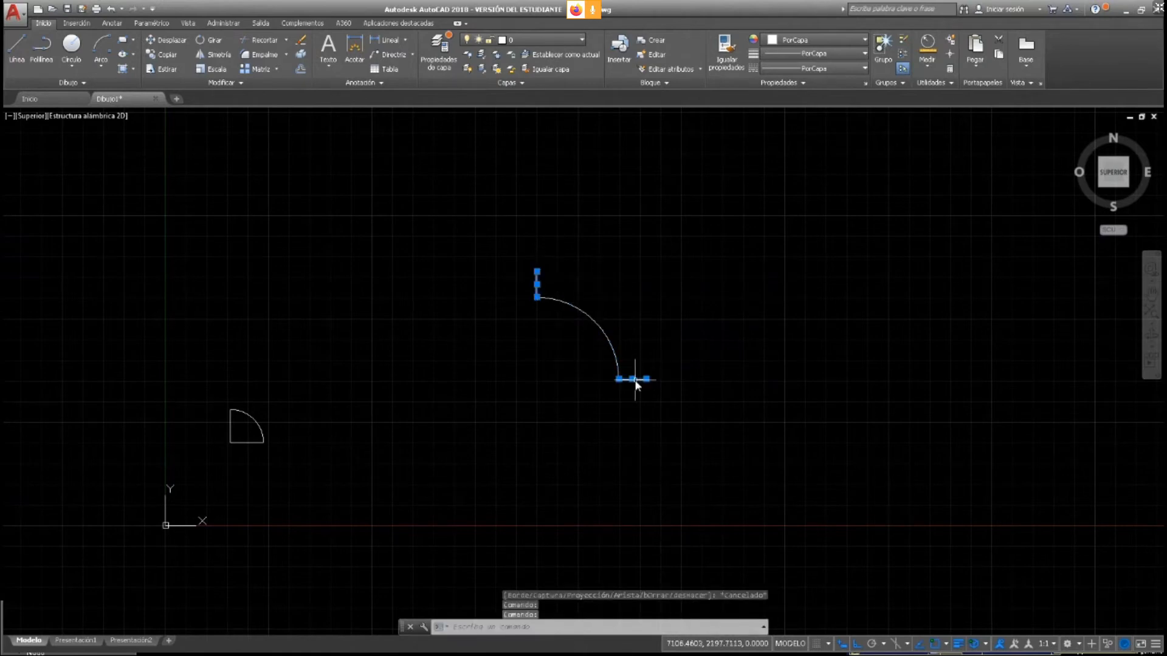
key(Delete)
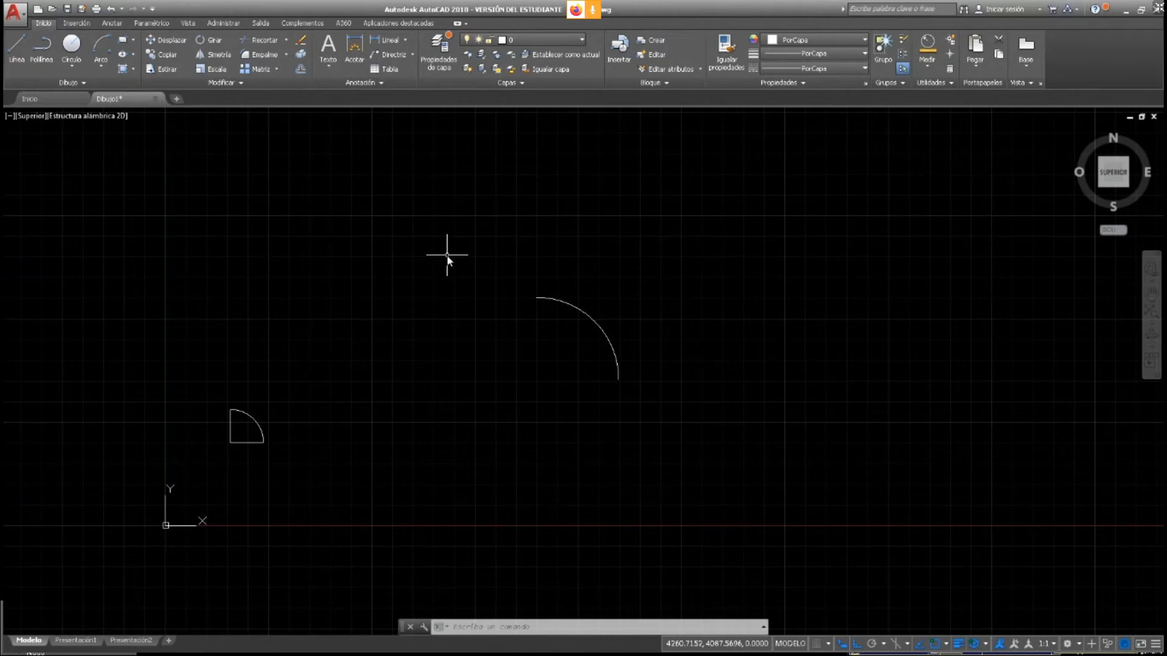
key(Escape)
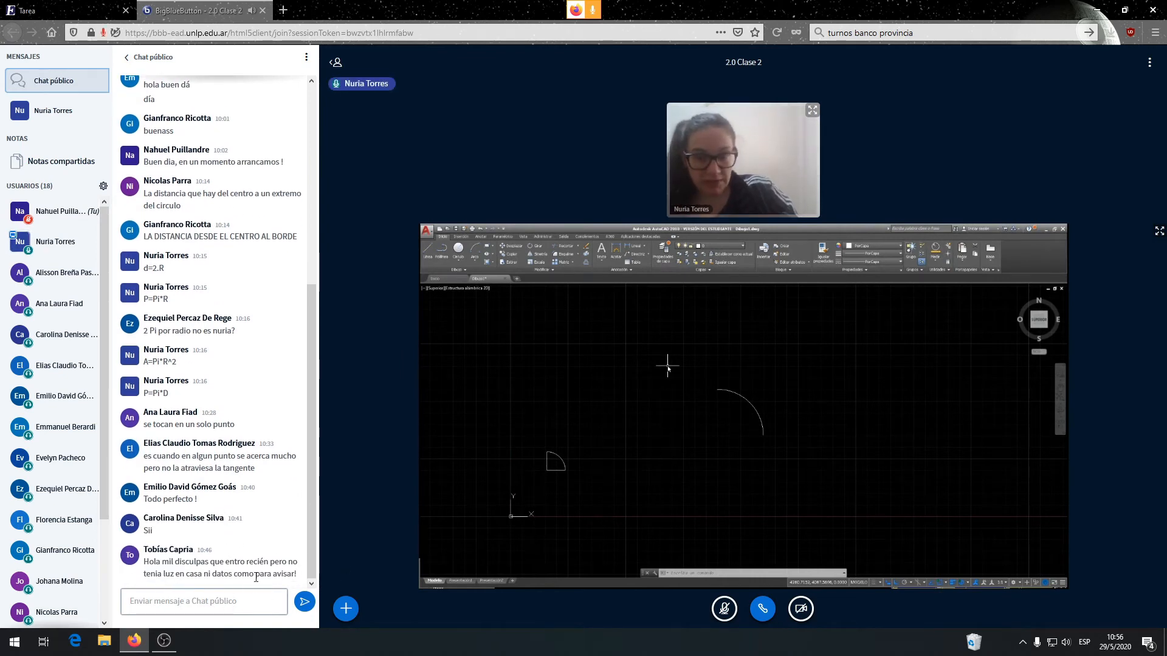
Switch to BigBlueButton and send the public chat message greeting the late student by first name, ending "no te preocupes que la clase va a estar subida a YT"
click(238, 613)
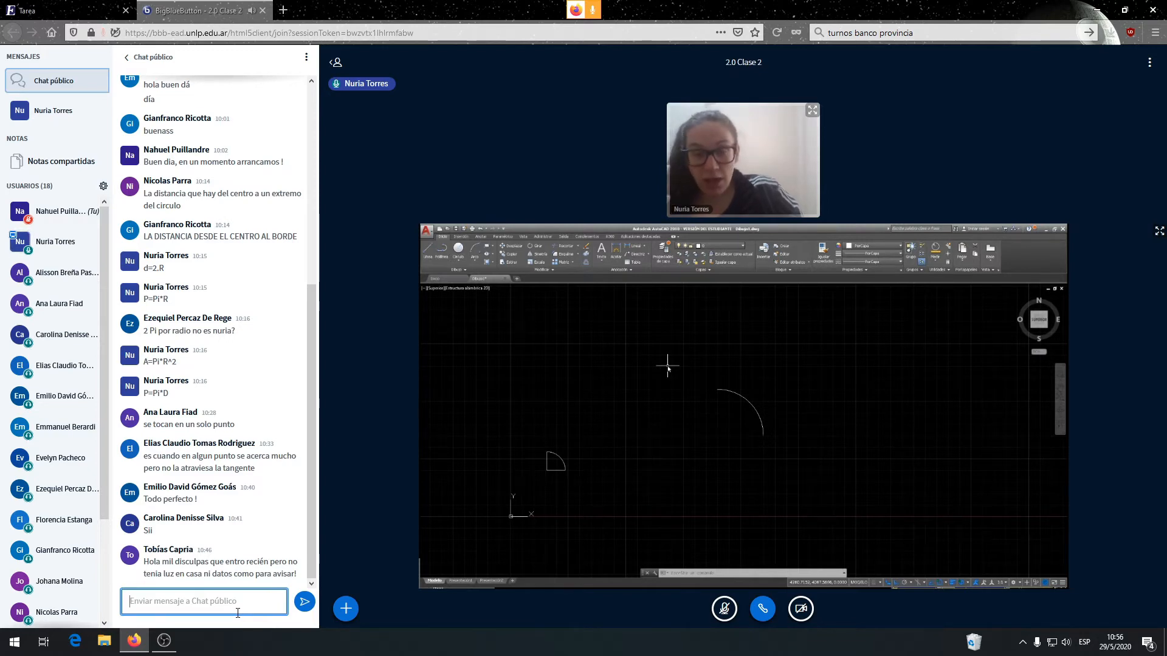
text(Hola )
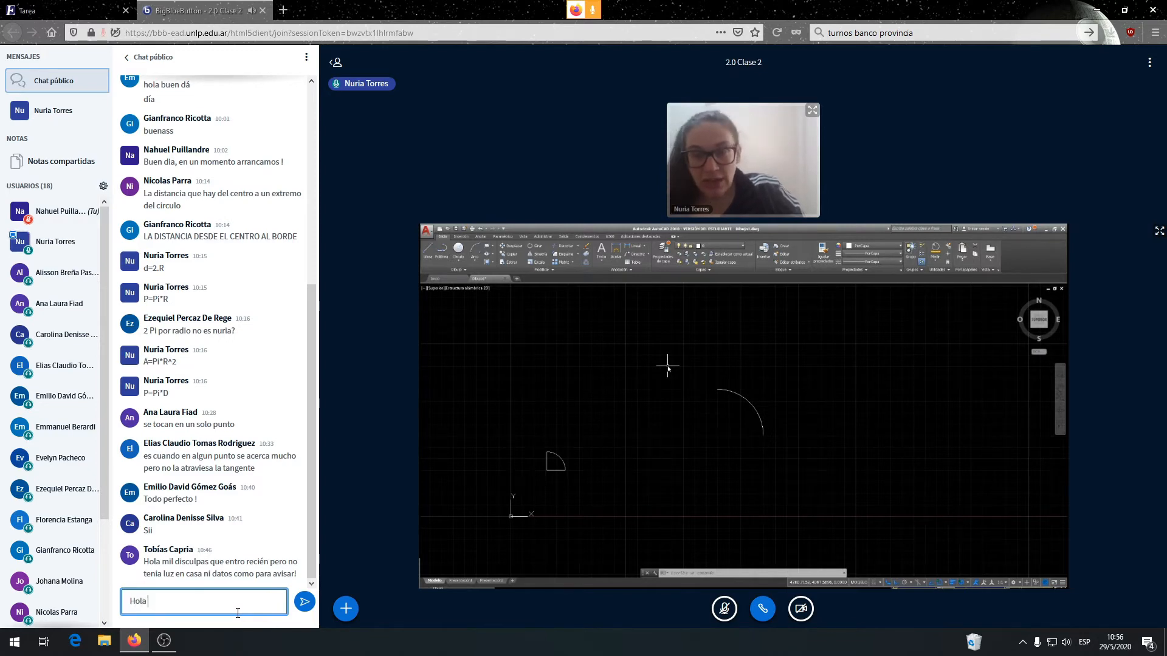
text(toB)
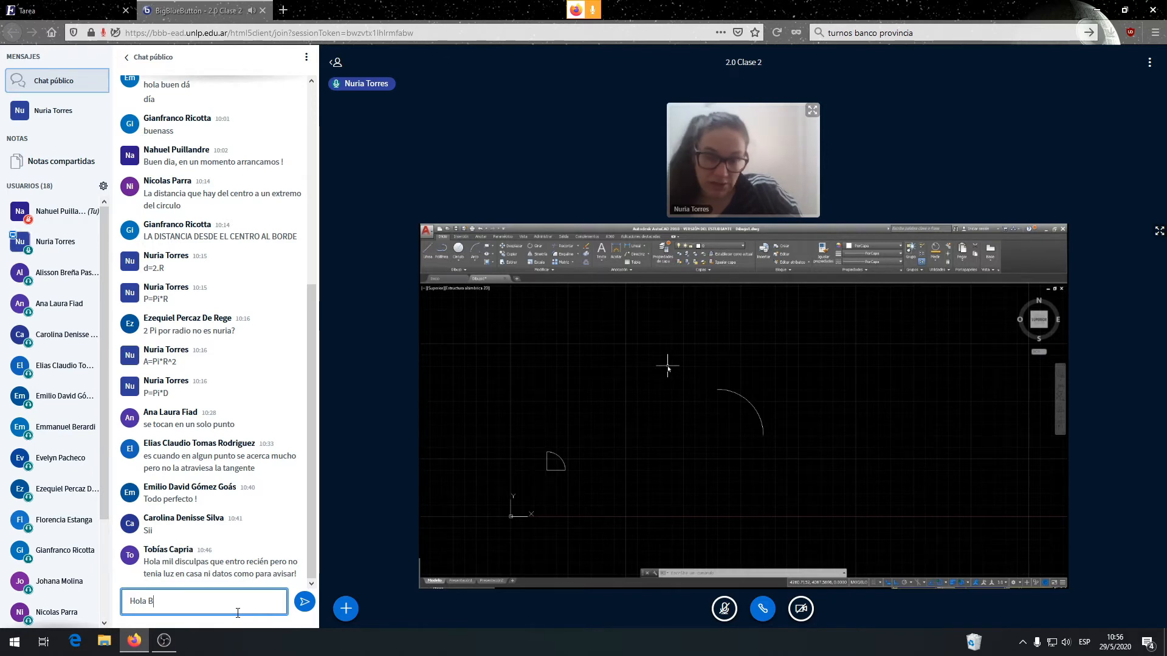
key(BackSpace)
text(Tobias n)
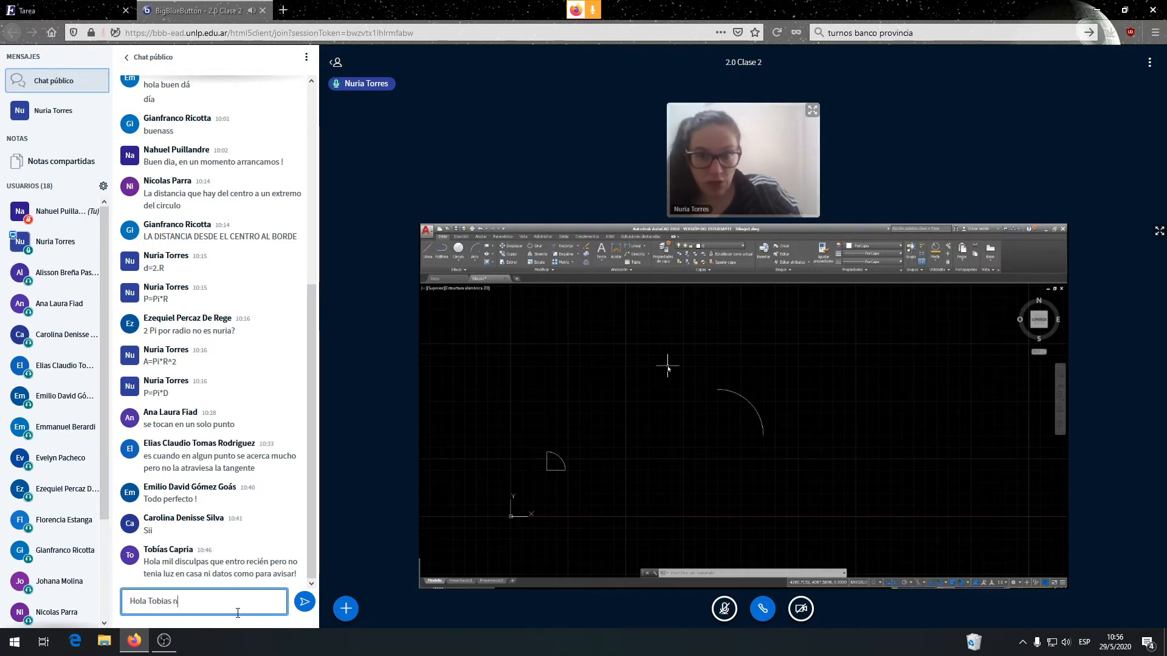
text(o te preocup)
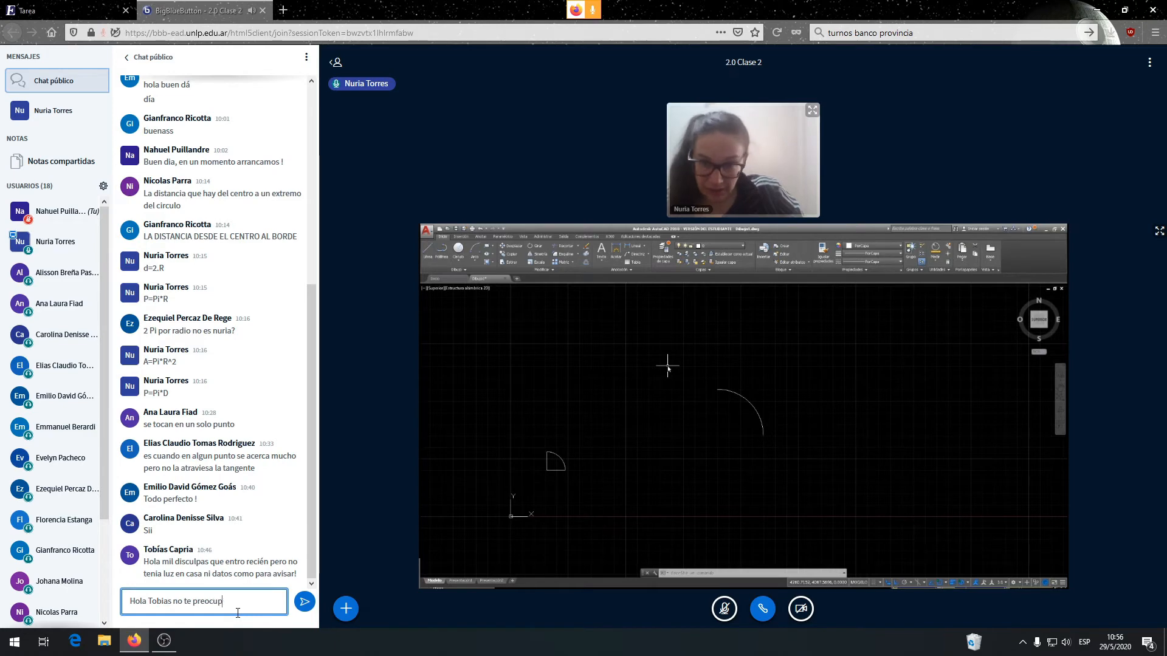
text(es que la cla)
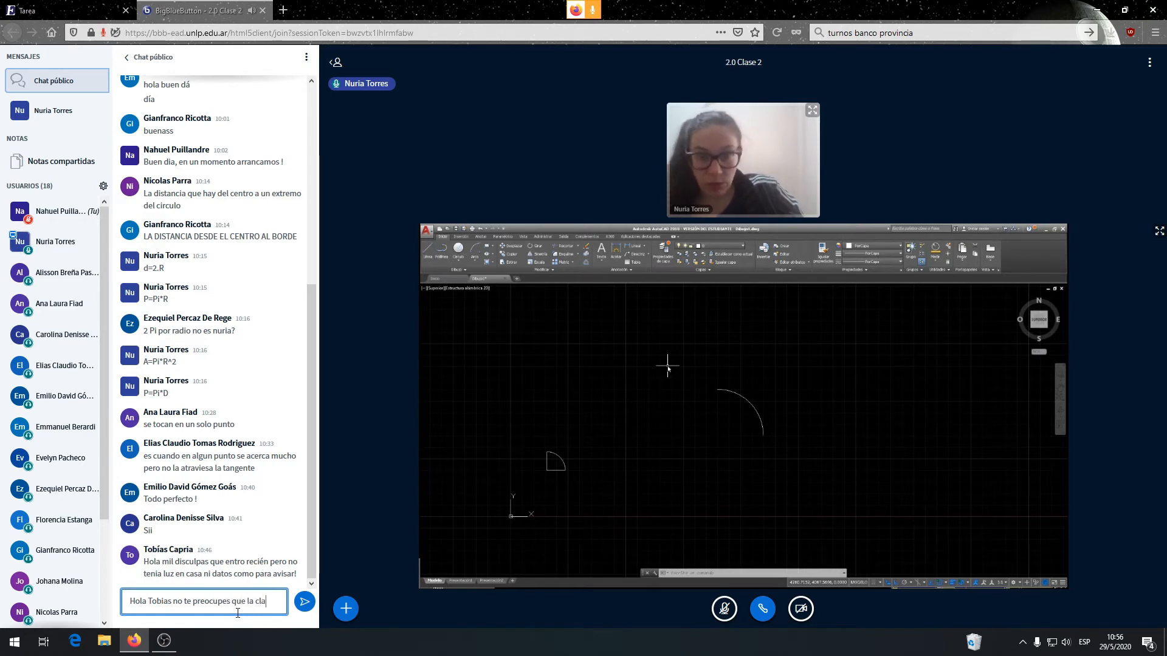
text(se va a e)
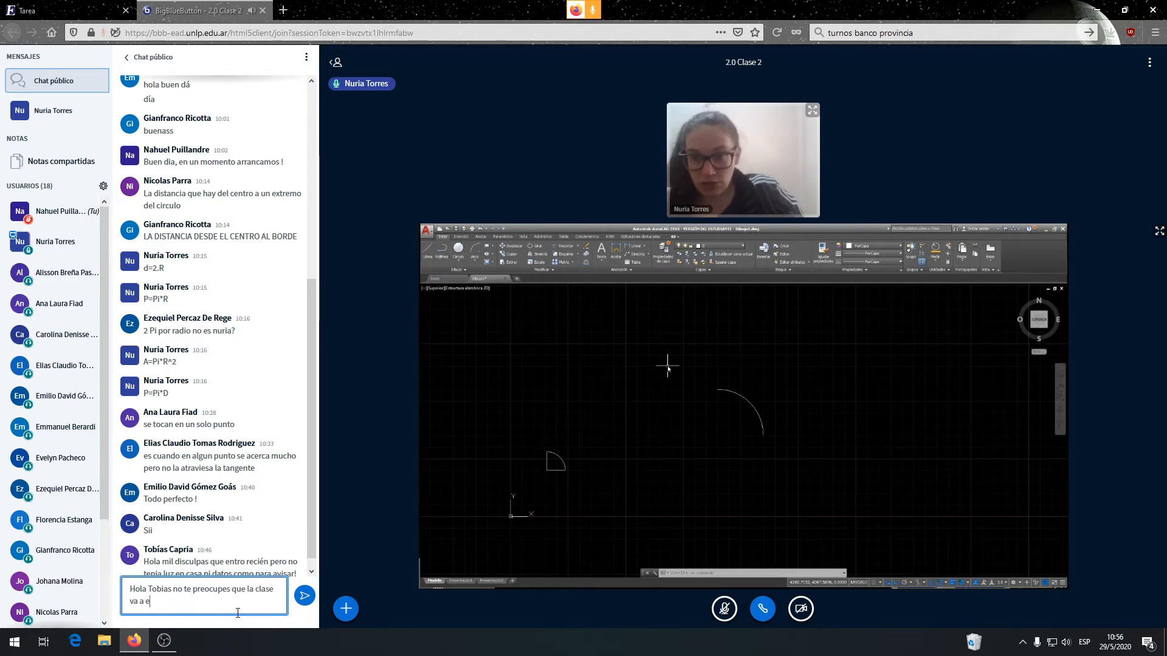
text(star subida )
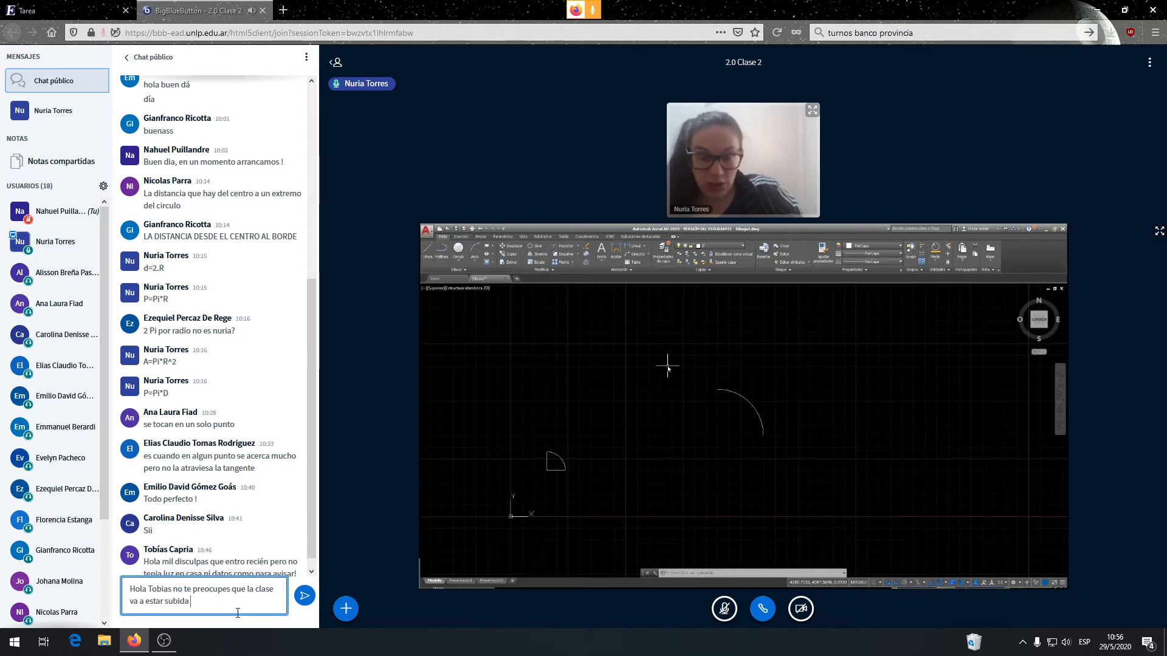
text(a YT)
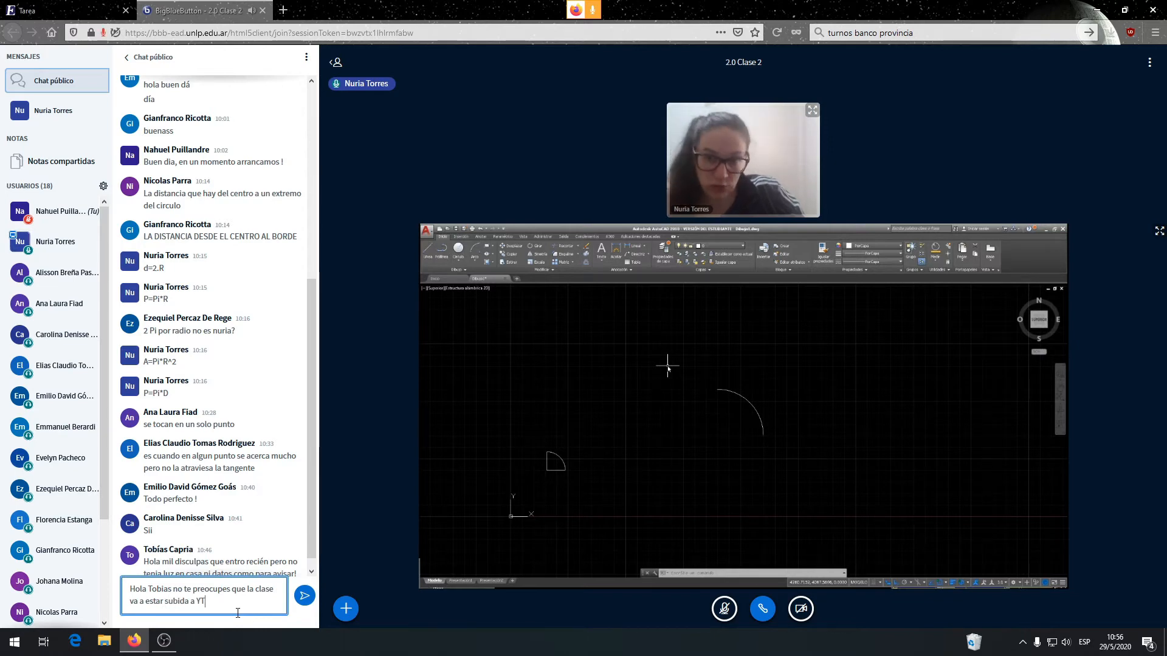
key(Return)
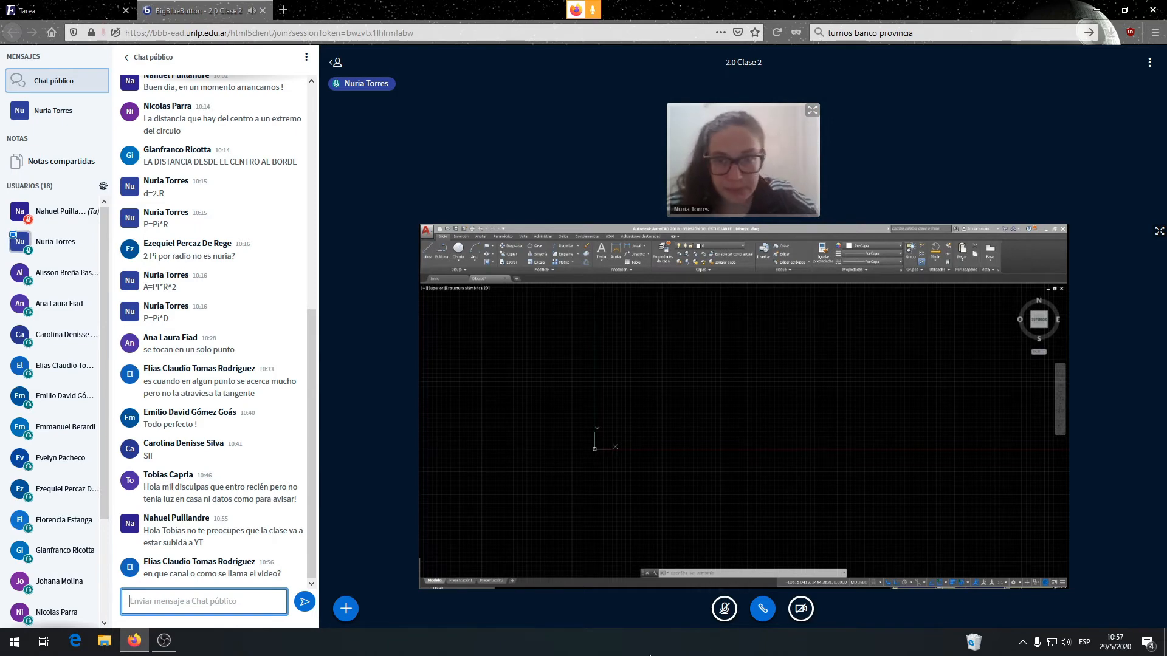
Unmute the microphone to answer the class, look at the 1.2 Entrega de TP1 course page, and mute again in the meeting
click(724, 611)
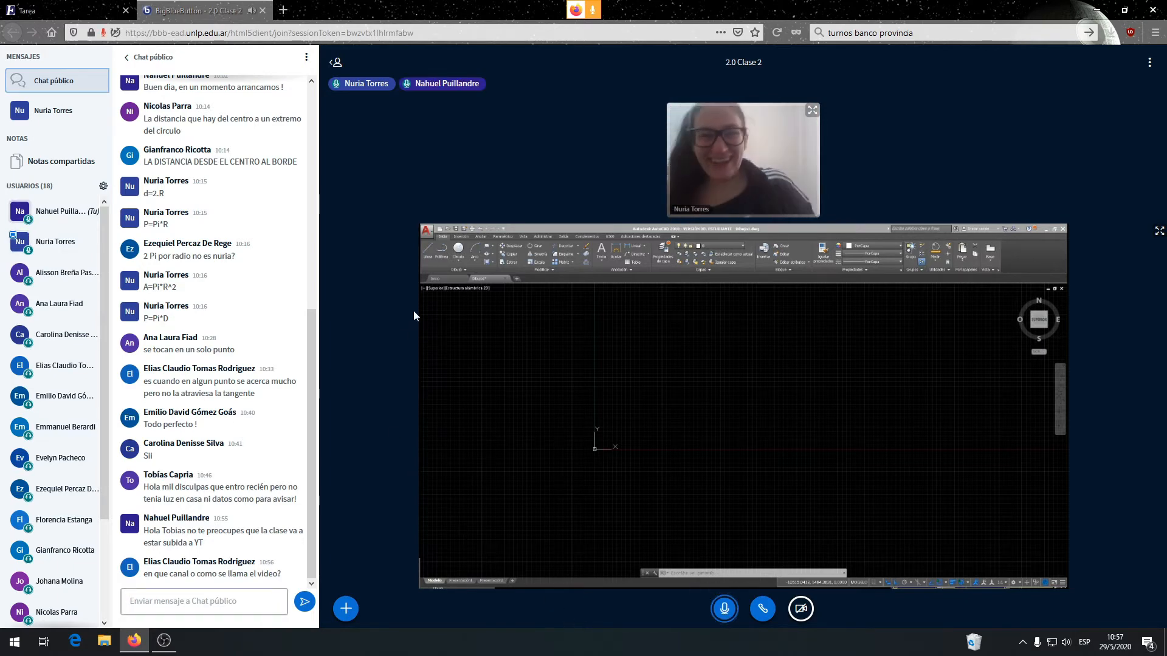
click(61, 10)
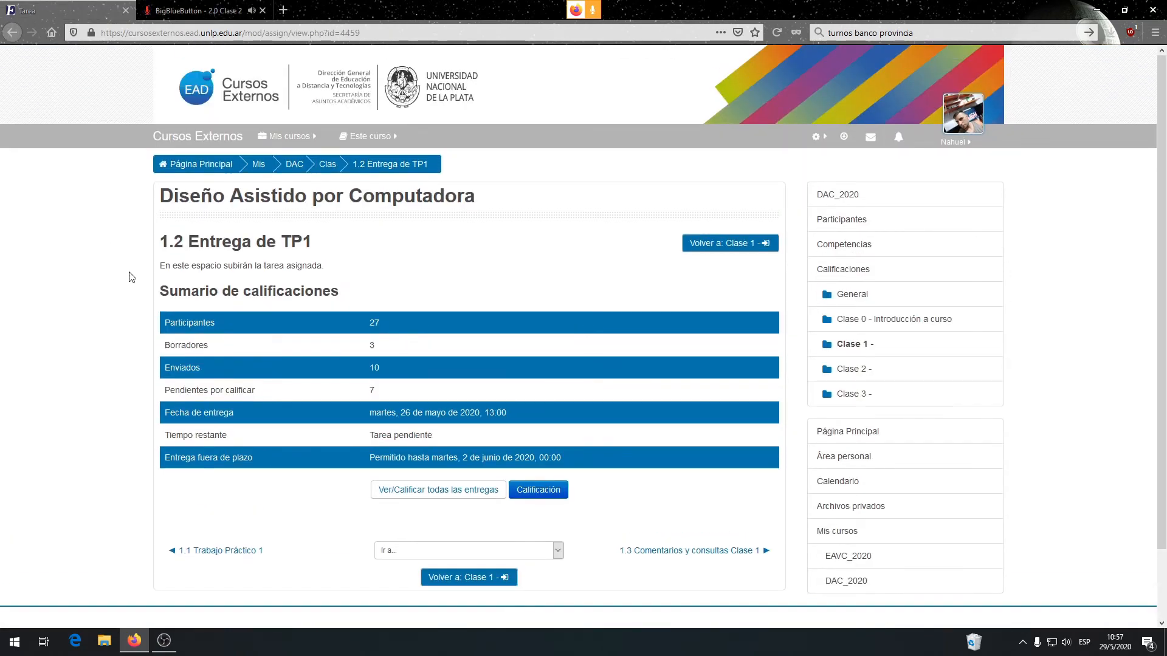
click(200, 11)
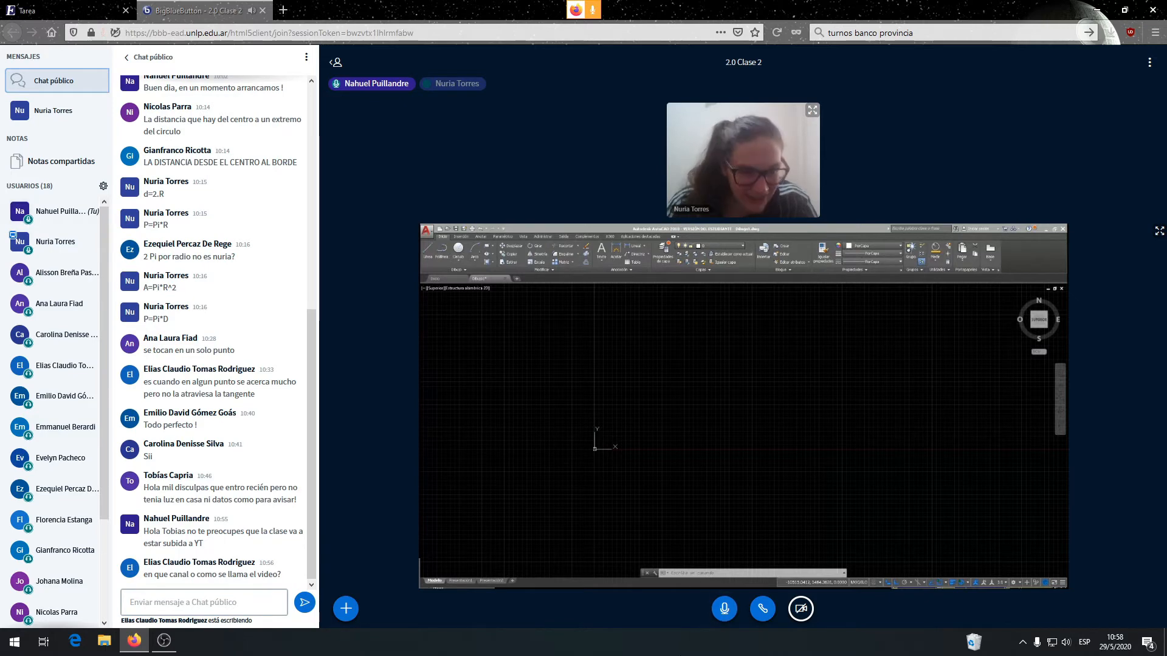
click(727, 614)
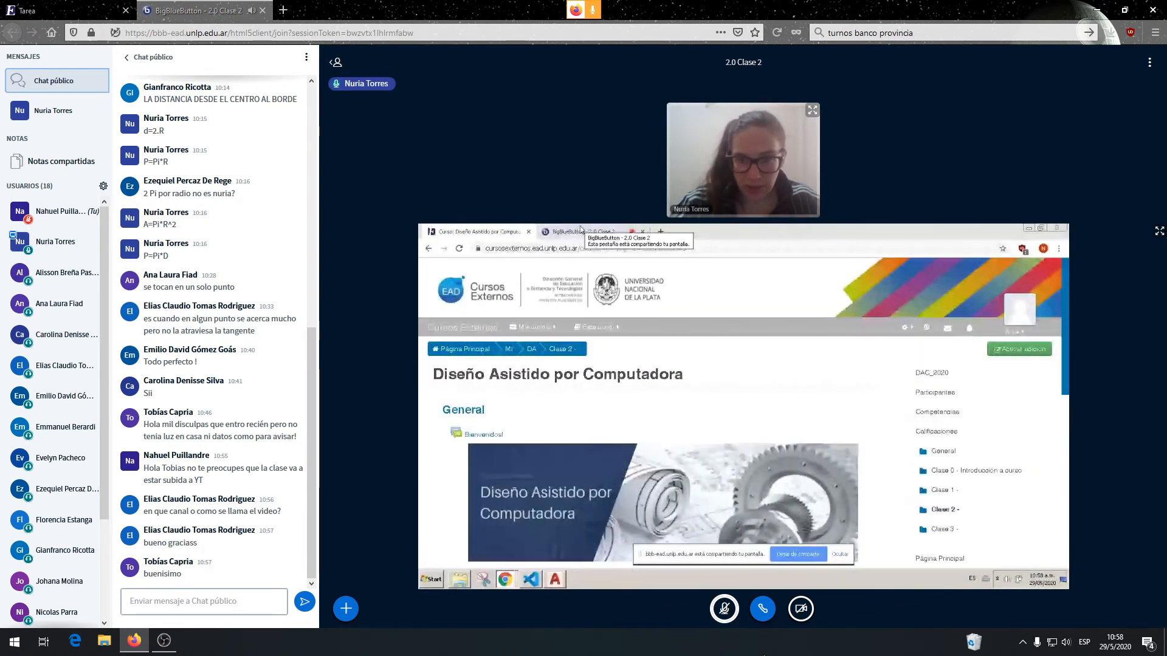
Unmute the microphone to speak to the class and mute it again, twice
click(729, 613)
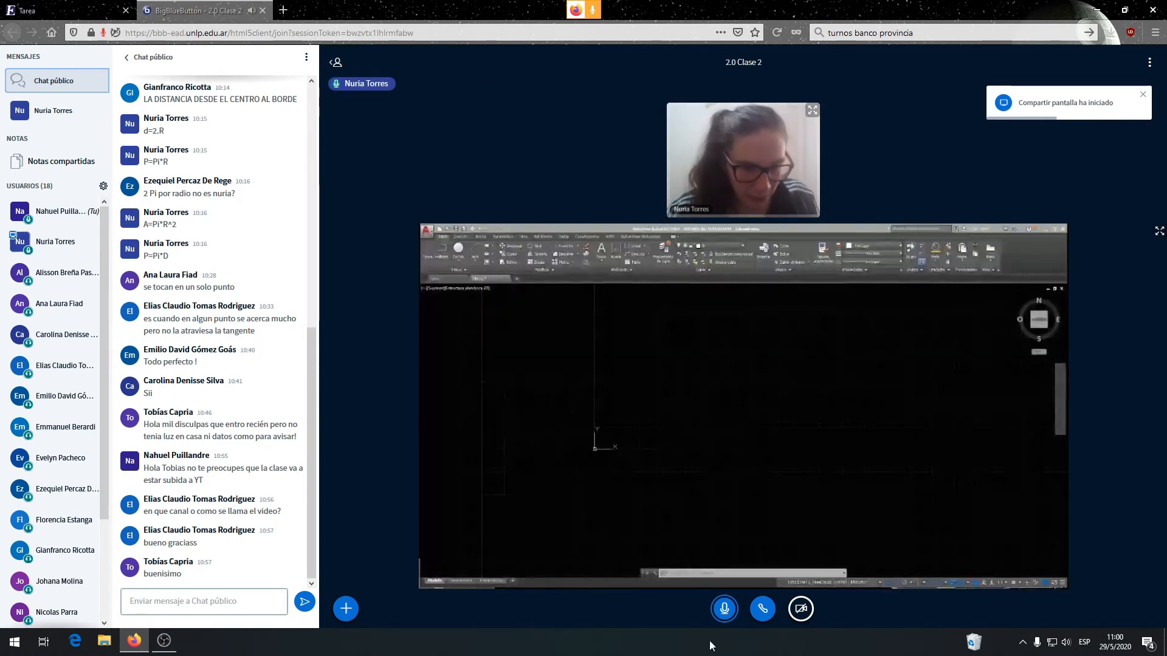
click(723, 609)
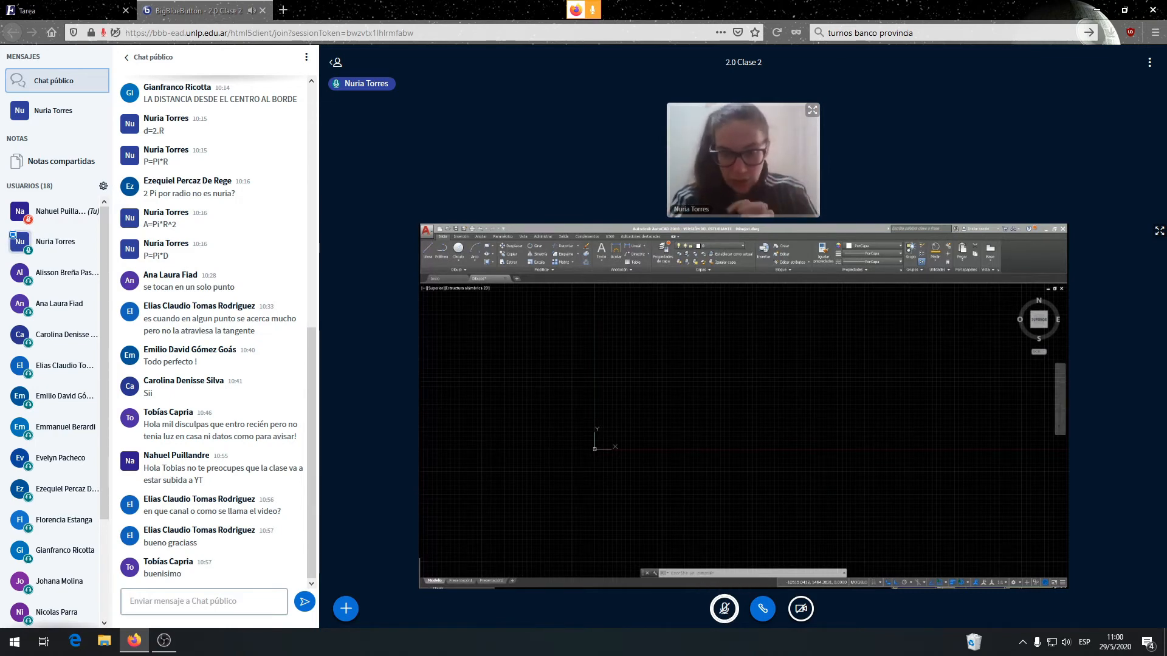
click(726, 611)
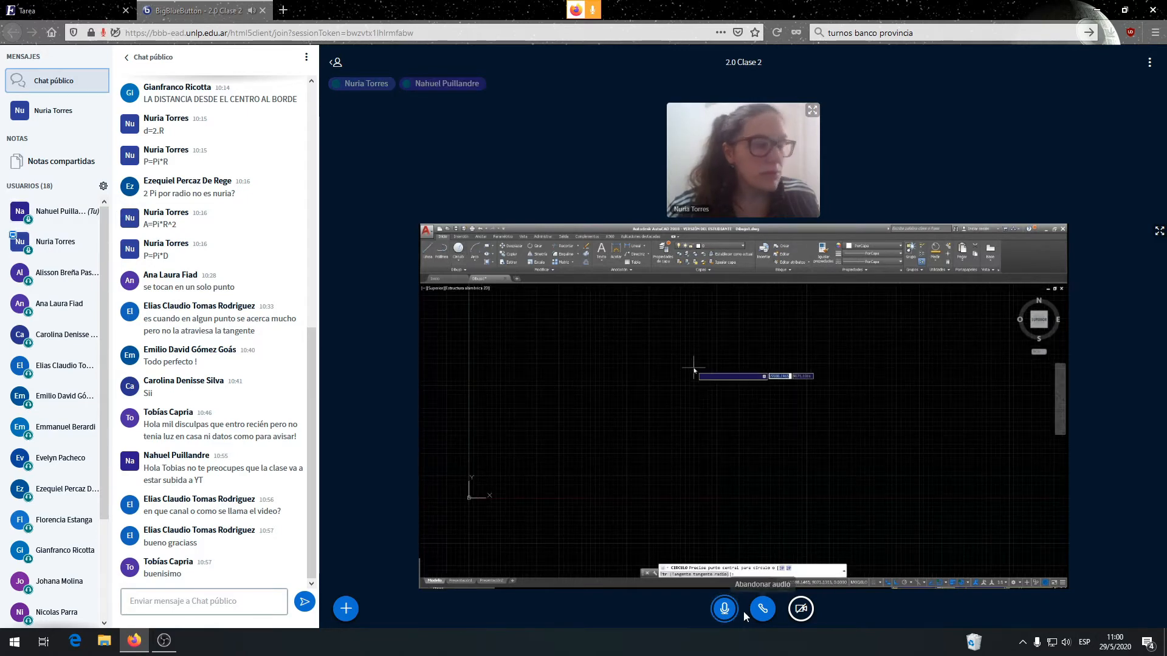
click(725, 610)
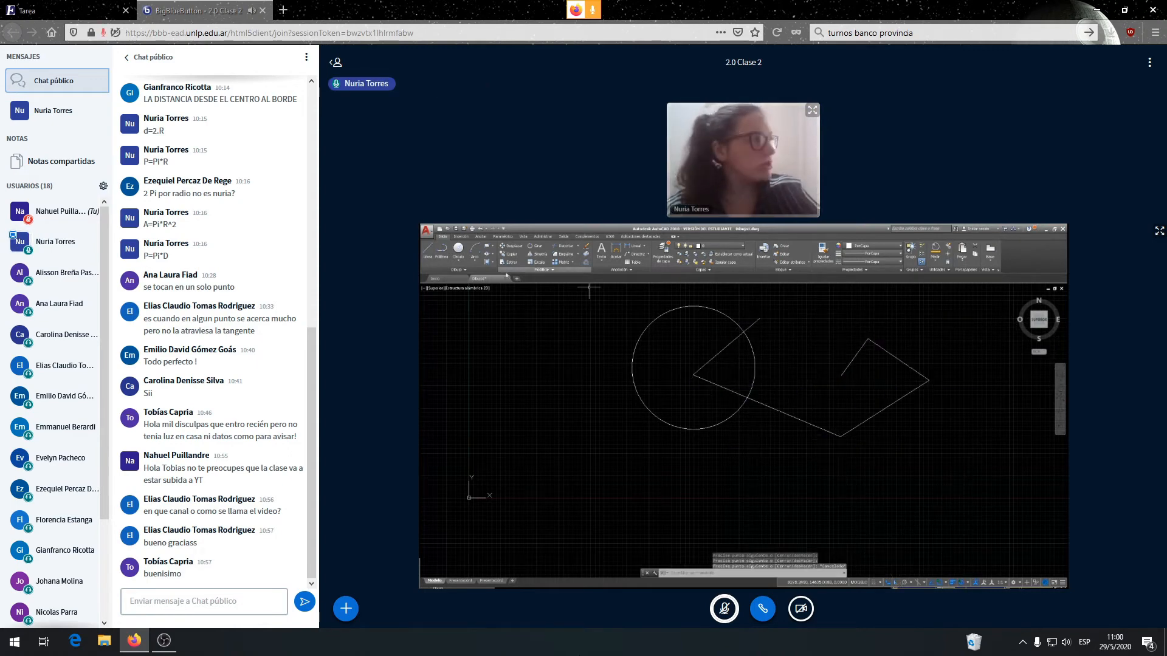
Show the presenter's shared screen at full-screen size
click(1159, 231)
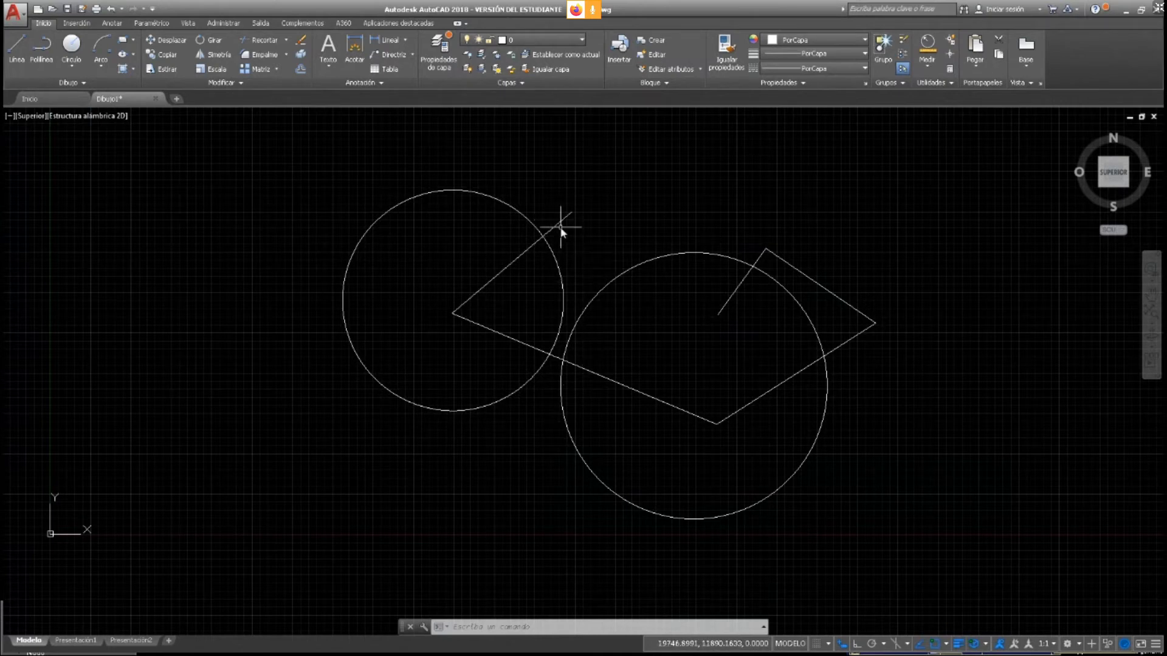
Erase the left circle and the two lines that meet inside it, and undo the erase
click(521, 256)
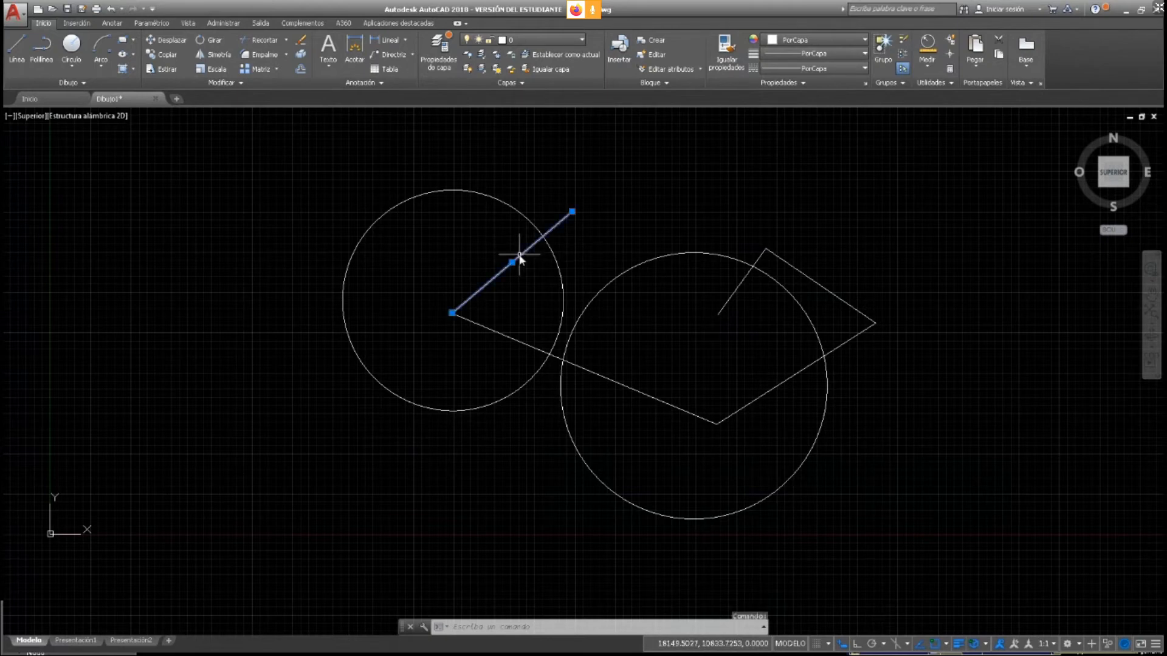
click(508, 338)
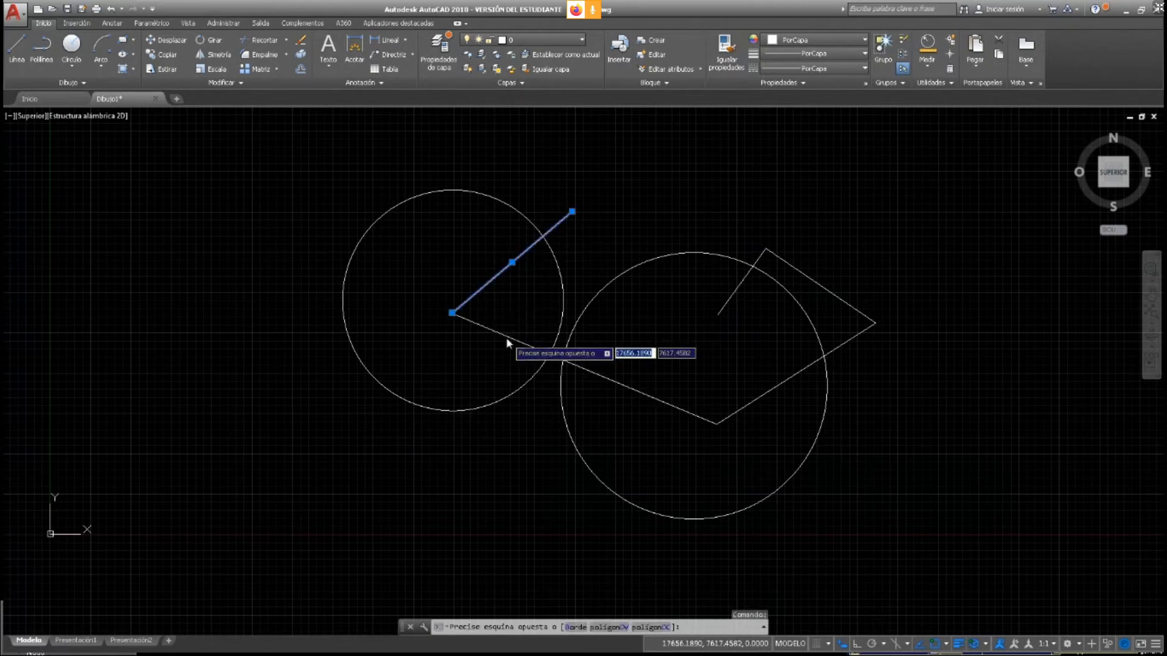
click(497, 334)
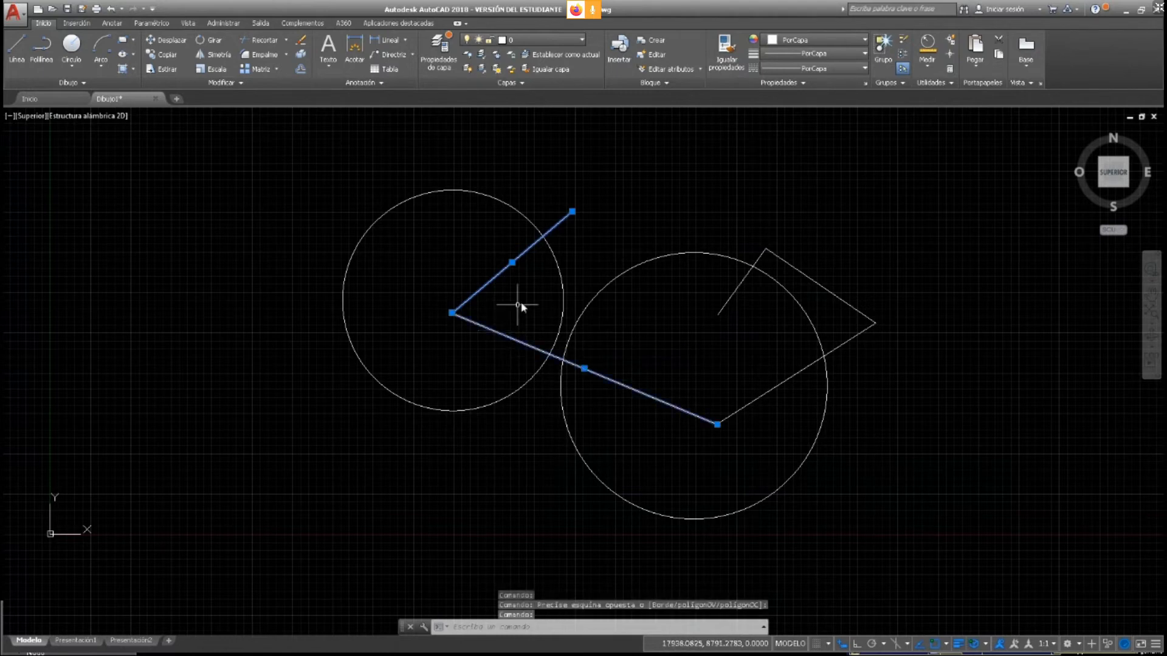
click(557, 267)
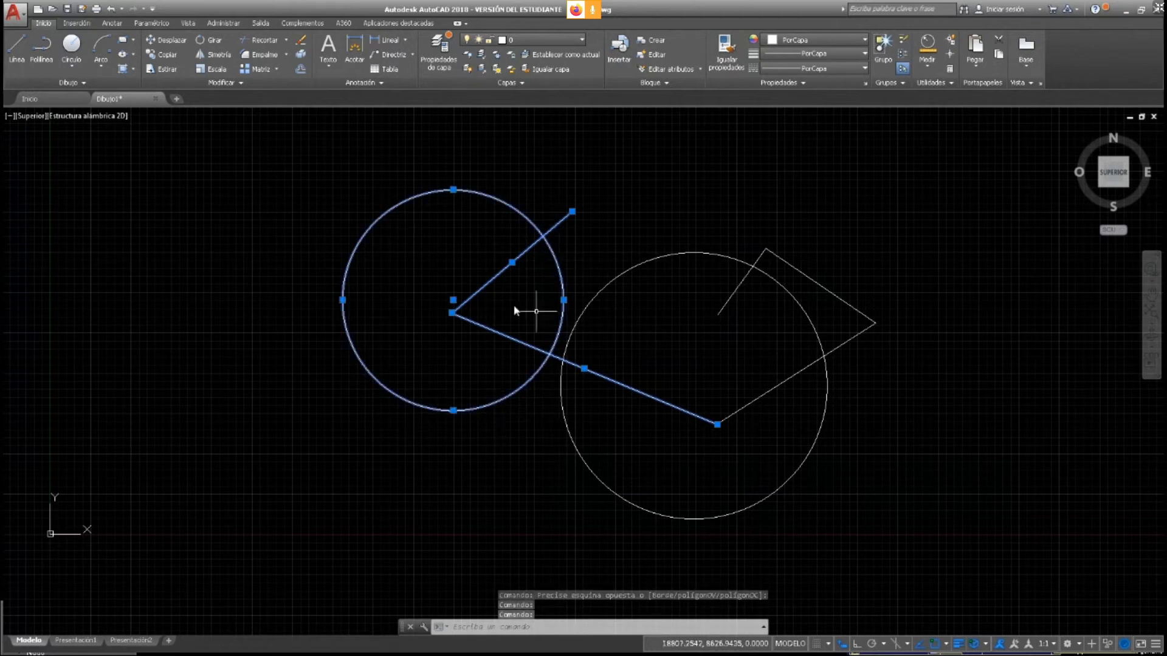
key(Delete)
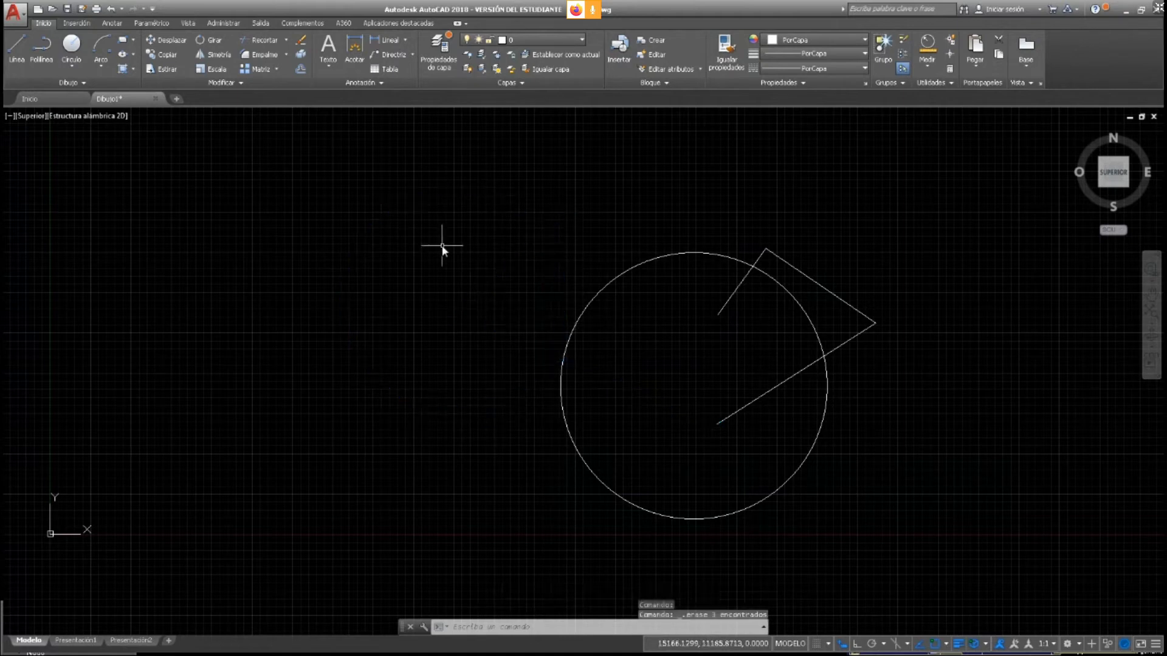
key(ctrl+z)
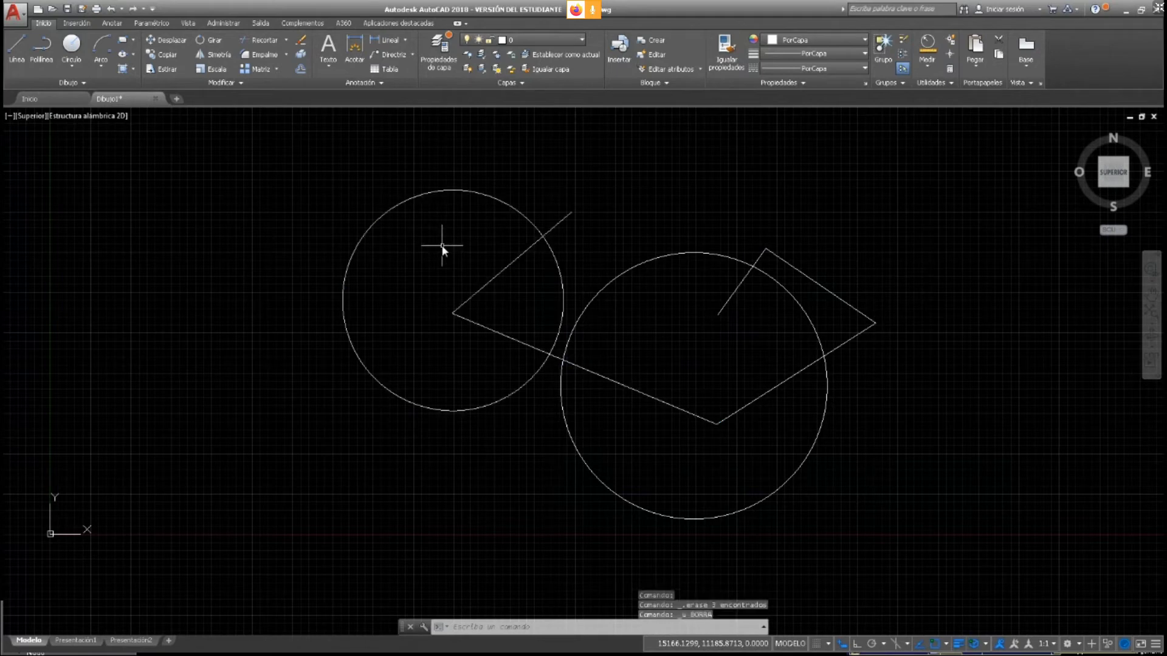
Try to move the left circle and the two lines meeting inside it from a base point within the circle, and cancel the command
click(449, 190)
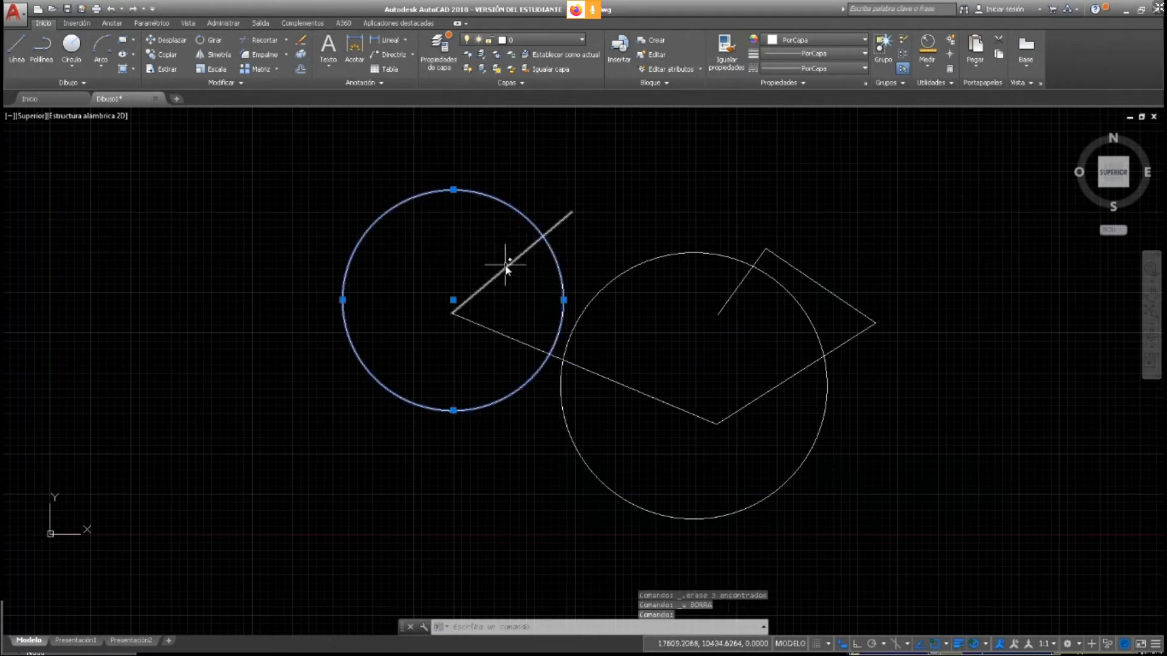
click(506, 268)
click(491, 324)
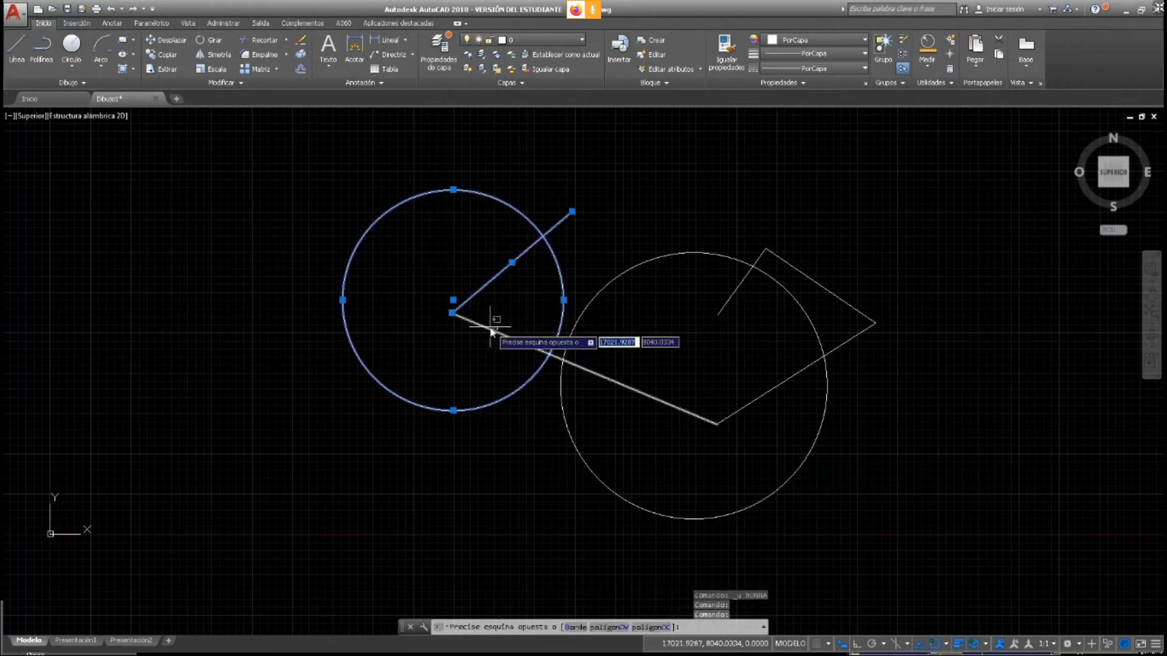
click(492, 328)
right_click(479, 244)
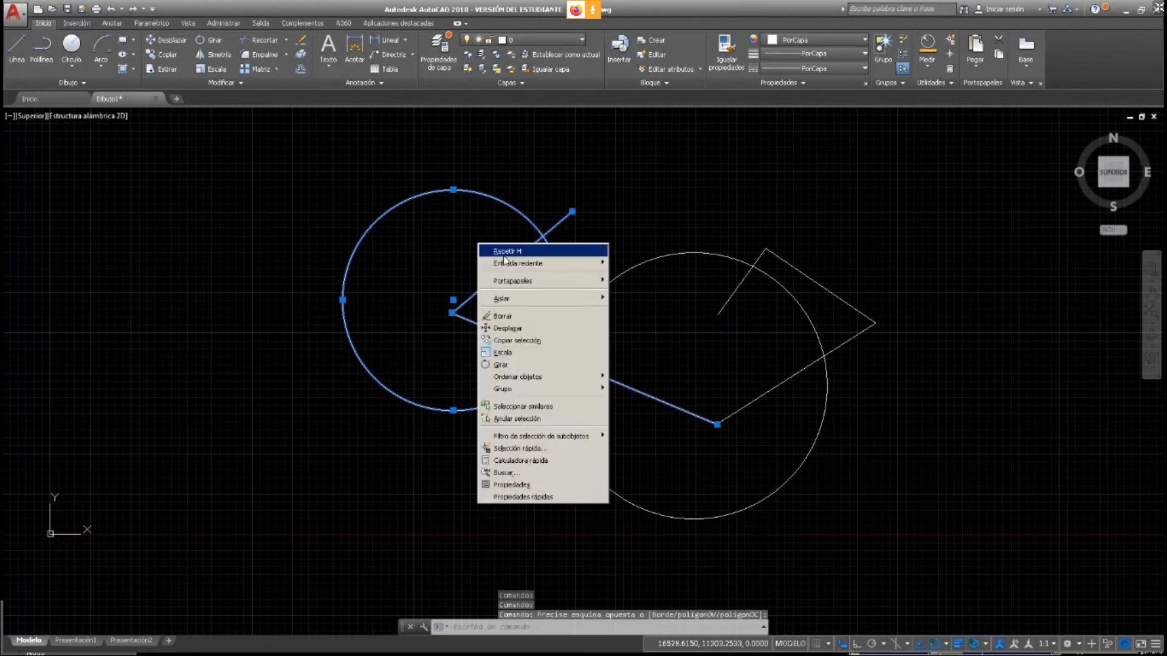
click(508, 329)
click(465, 260)
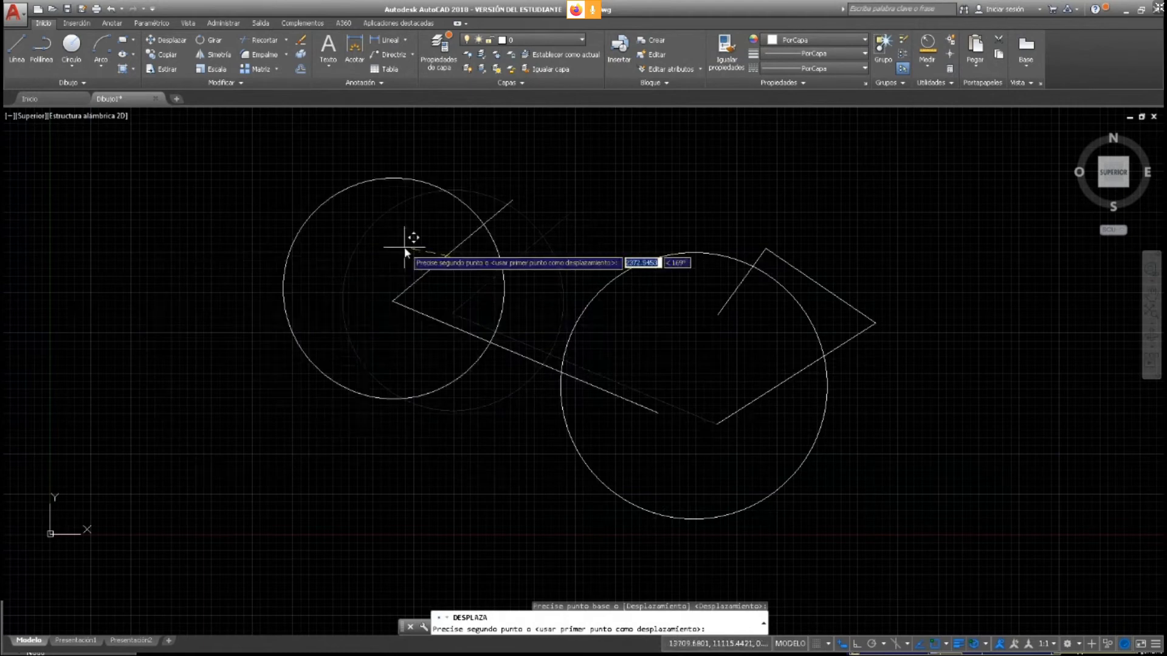
key(Escape)
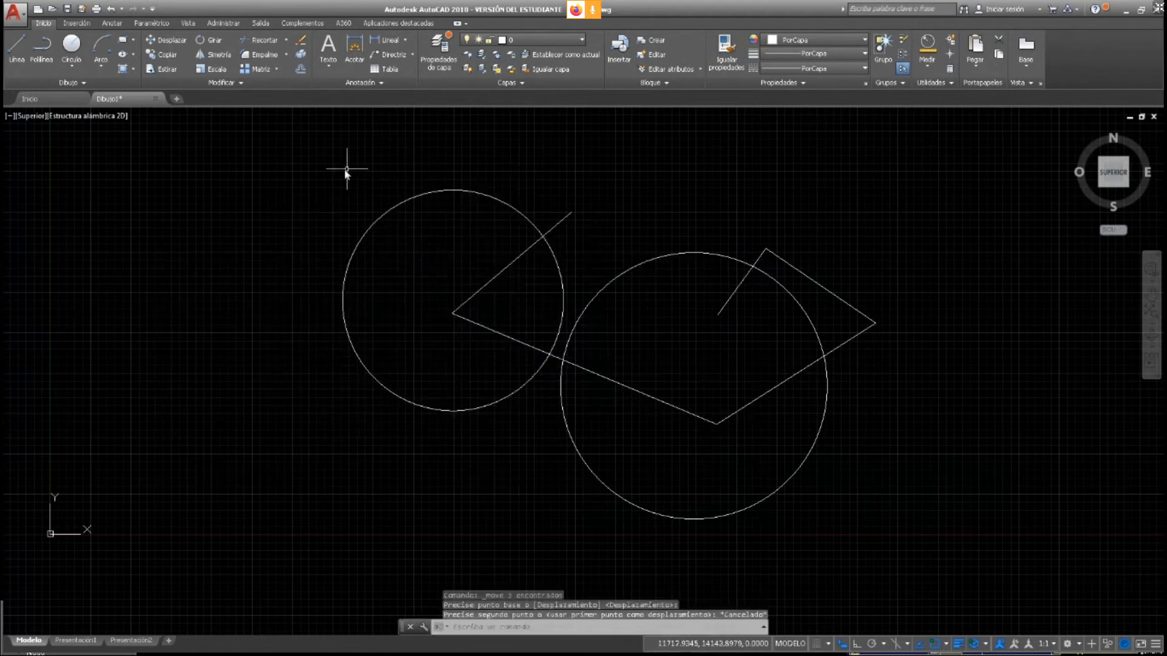
Stretch selection windows around the left circle from its upper-left side to demonstrate window selection
click(299, 149)
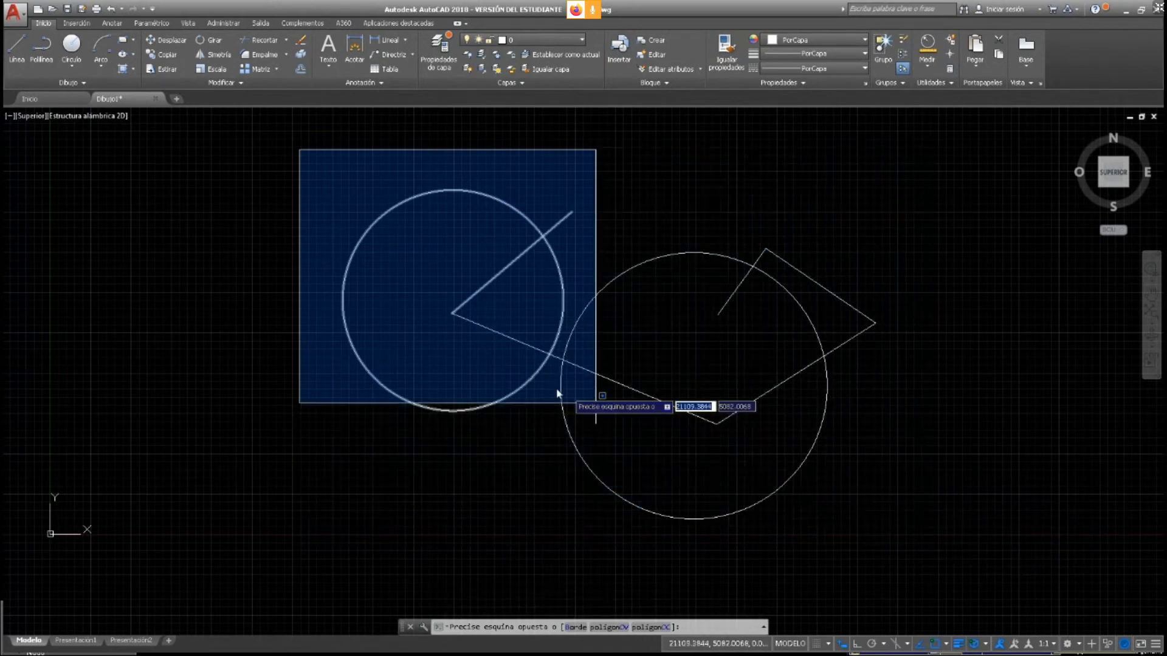
key(Escape)
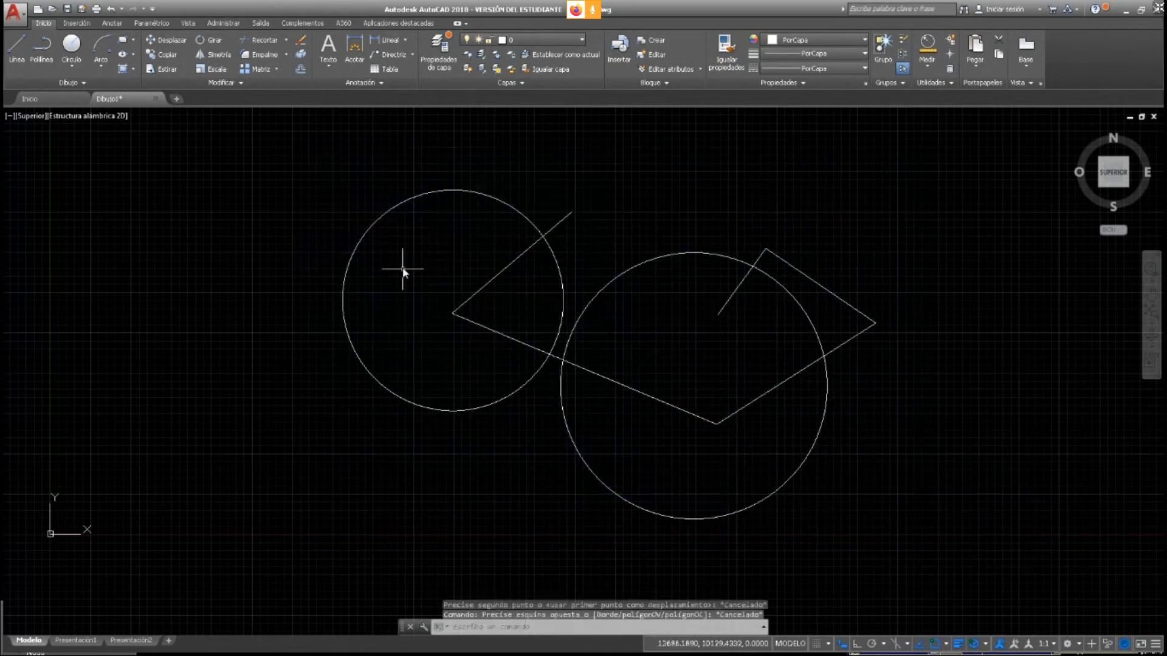
click(288, 159)
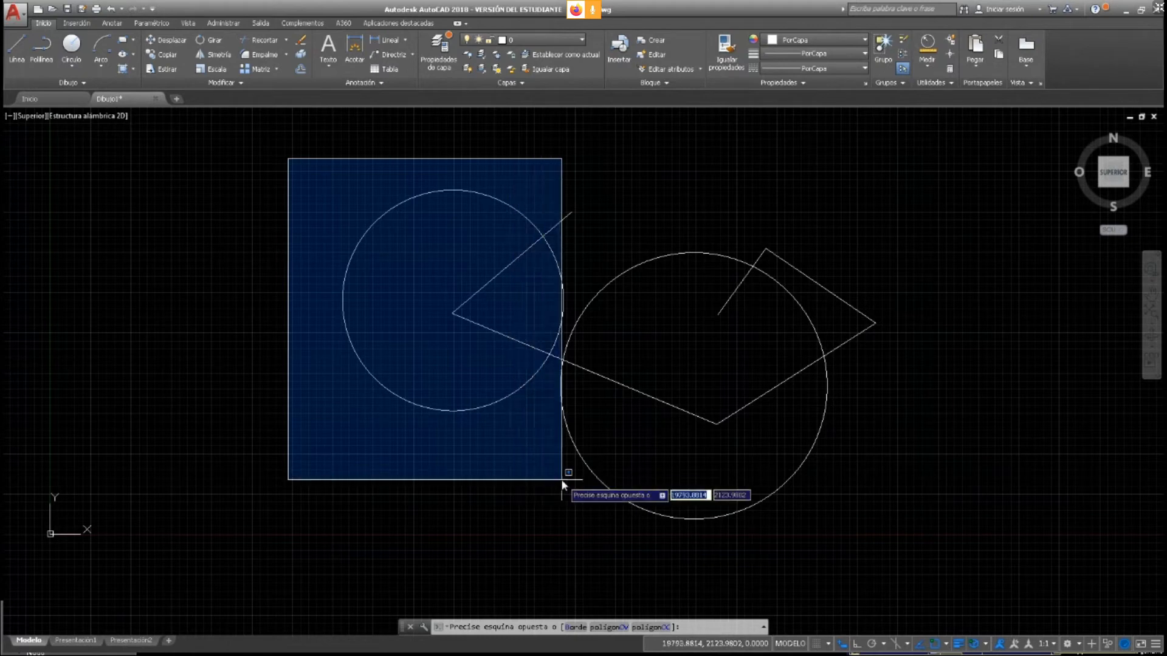
click(525, 466)
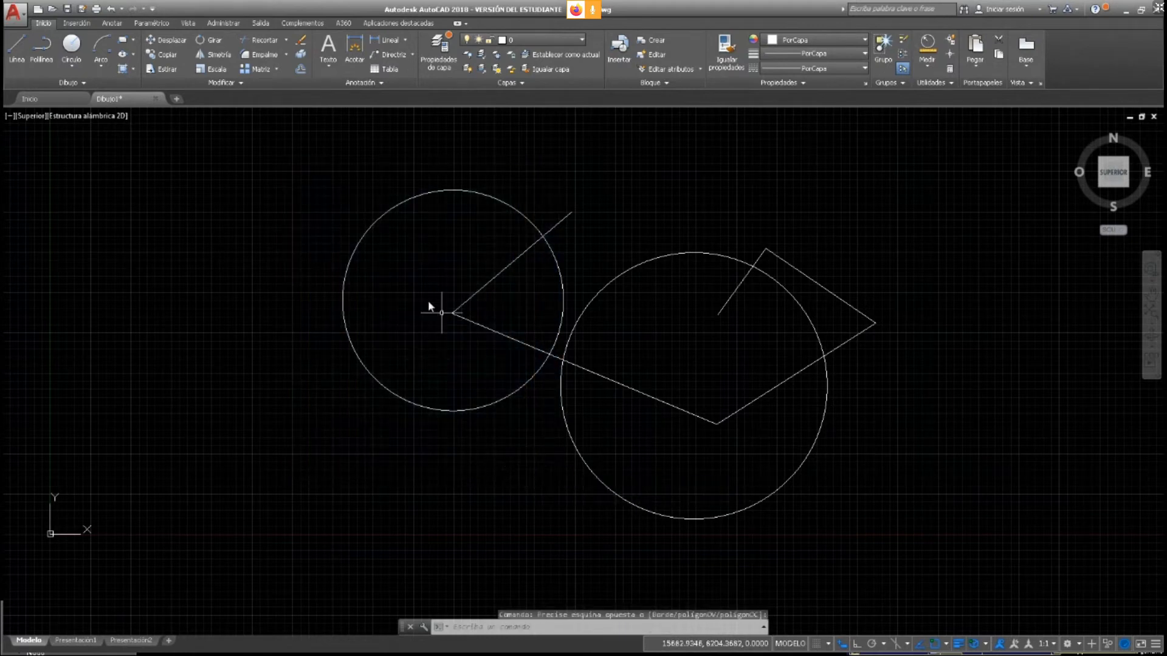
Window-select only the short diagonal line crossing the left circle, clear the selection, and repeat the demonstration
click(307, 160)
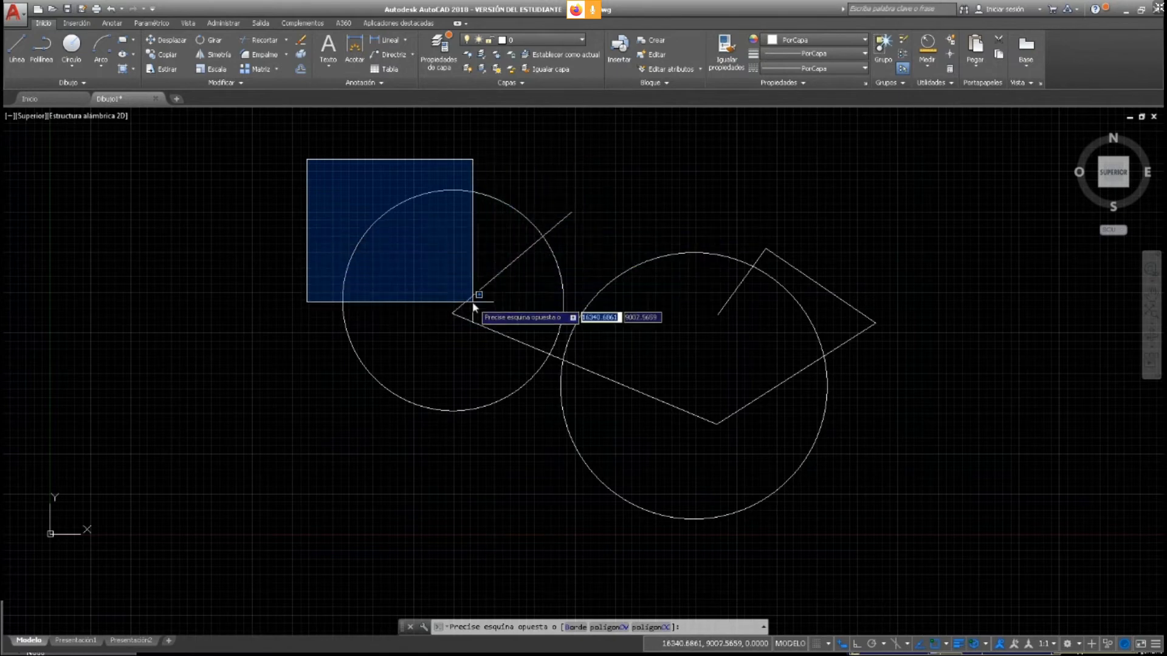
click(627, 344)
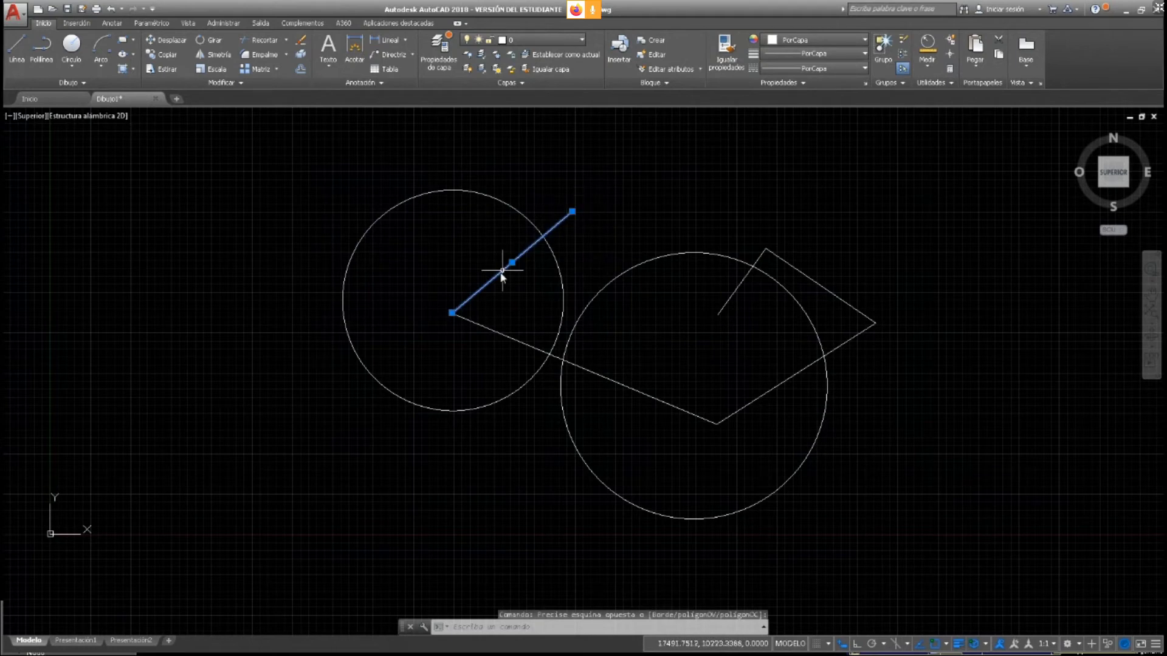
key(Escape)
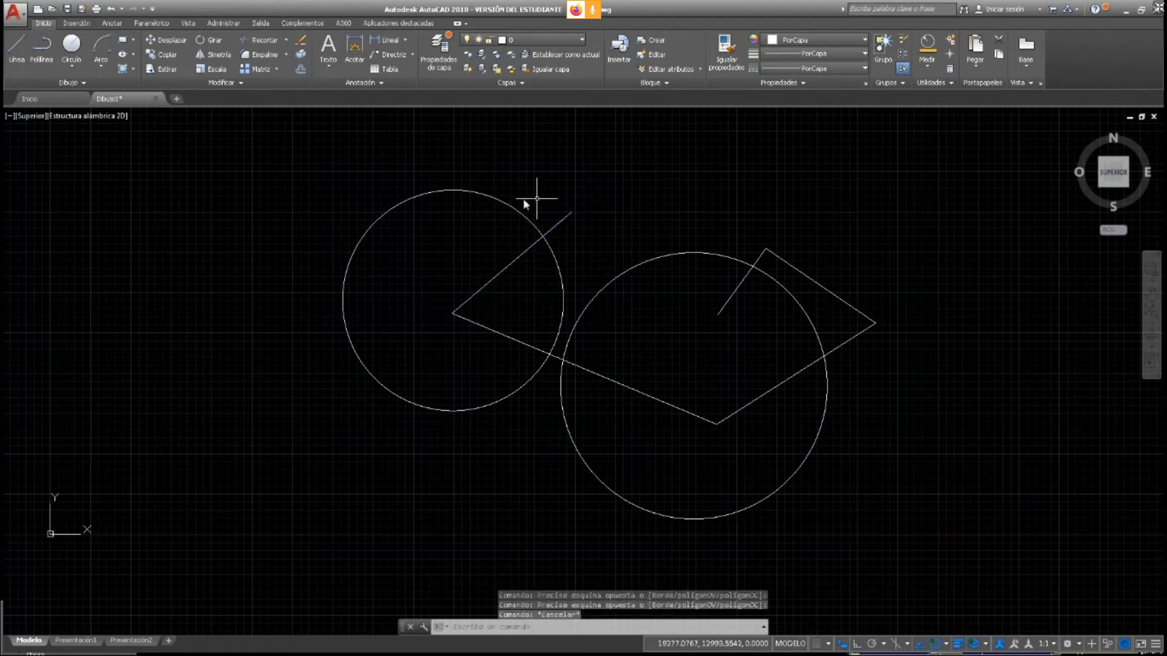
click(399, 153)
click(639, 344)
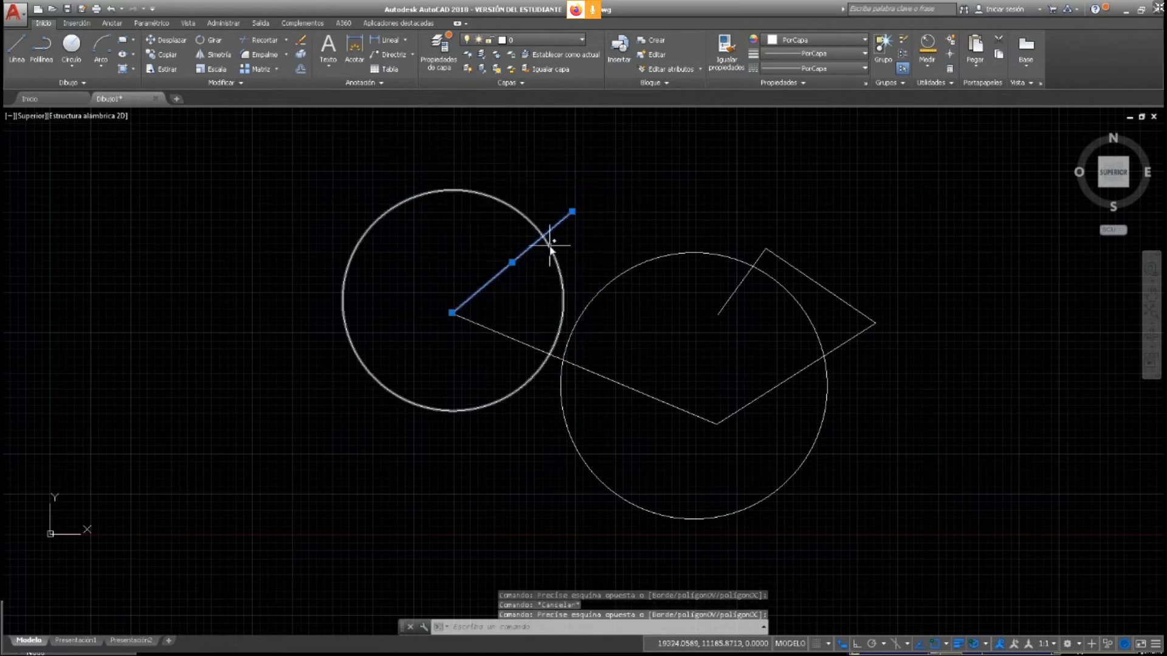
click(526, 268)
key(Escape)
click(521, 254)
click(521, 254)
key(Escape)
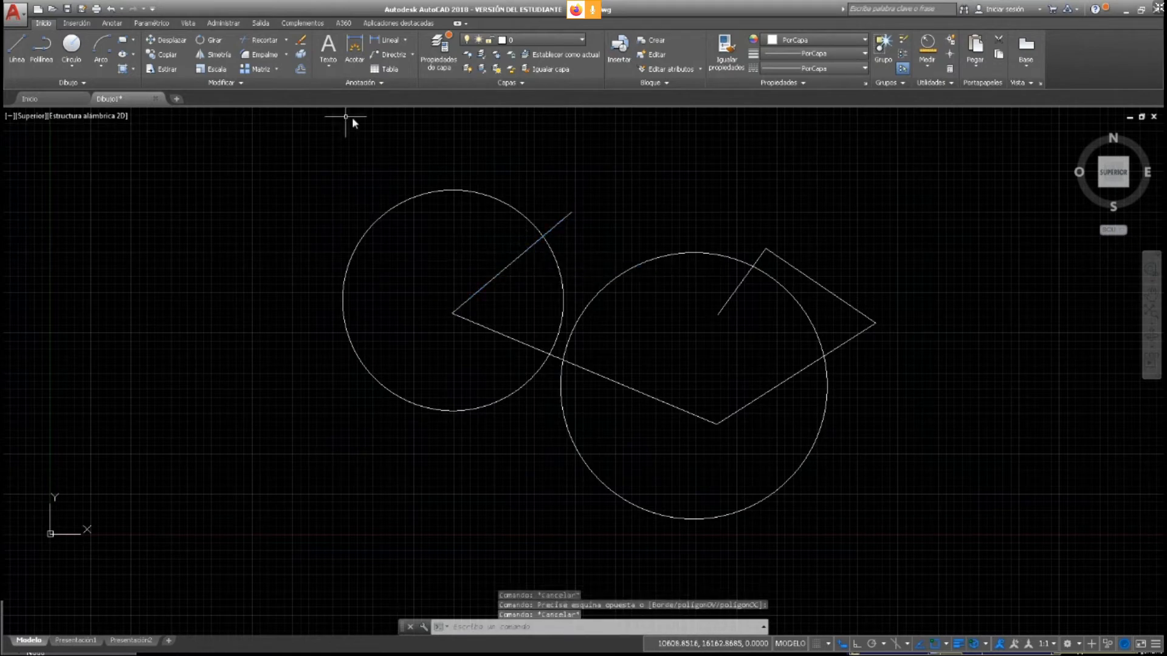
Window-select the diagonal line once more, clear it, and stretch a window around the whole drawing before cancelling
click(424, 156)
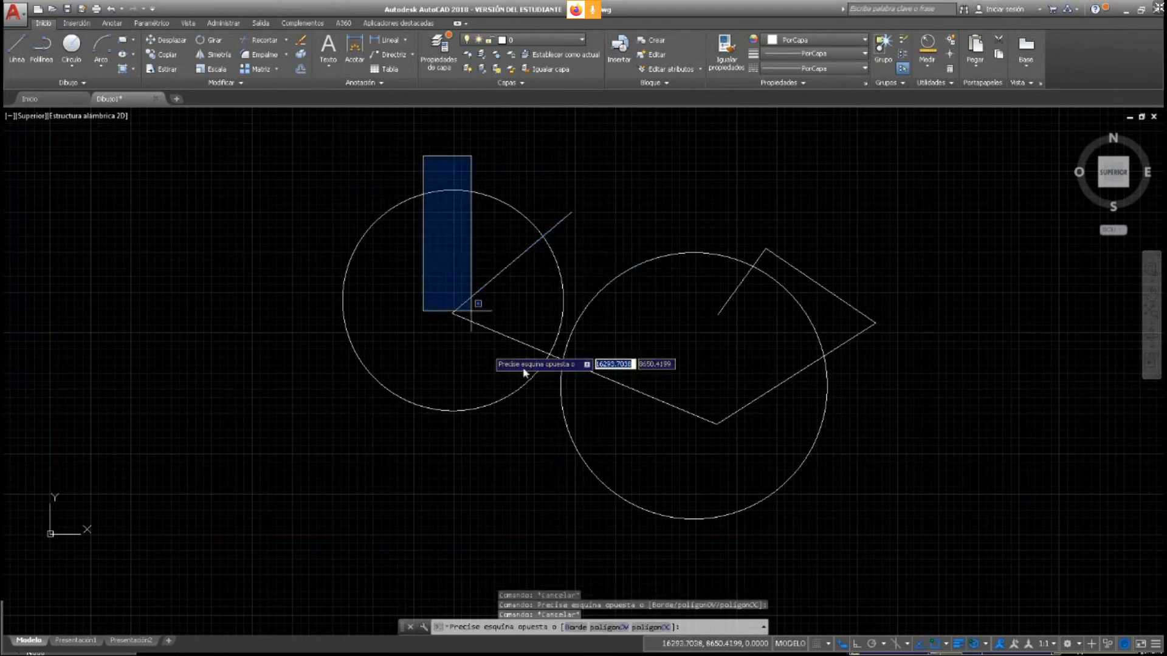
click(610, 345)
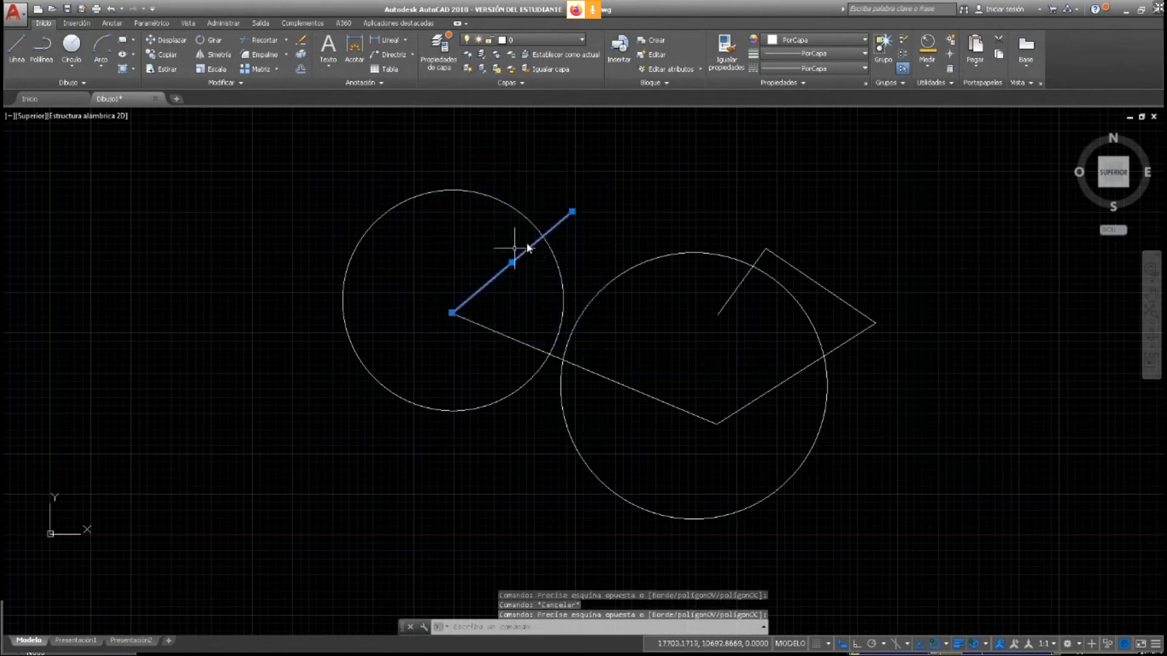
key(Escape)
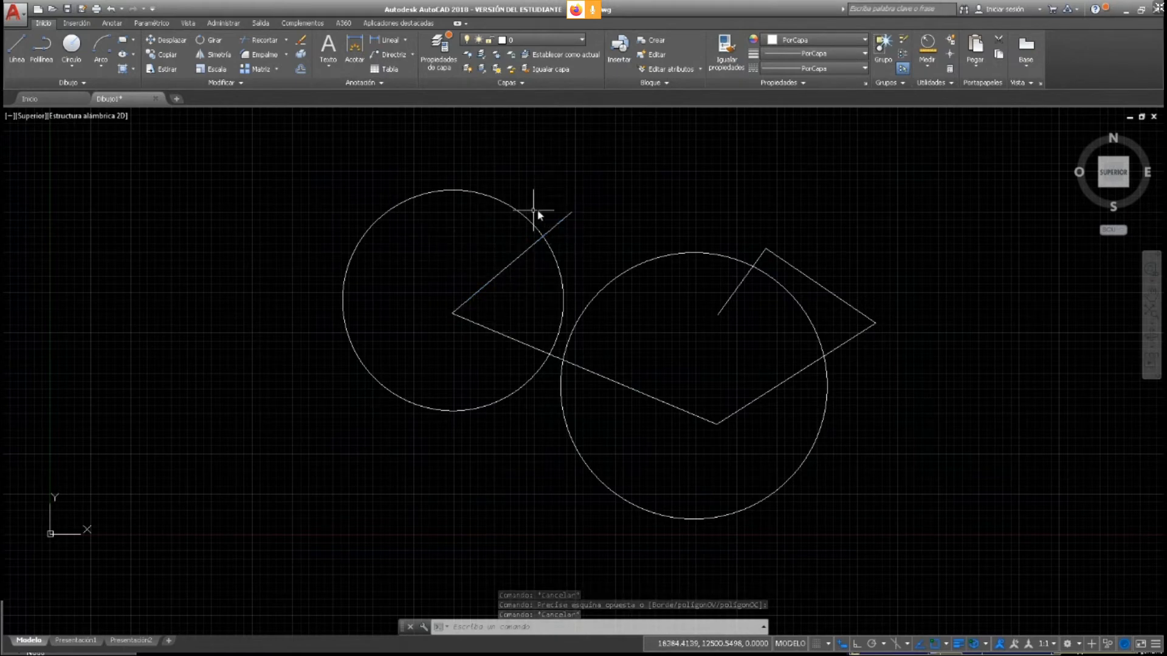
click(321, 153)
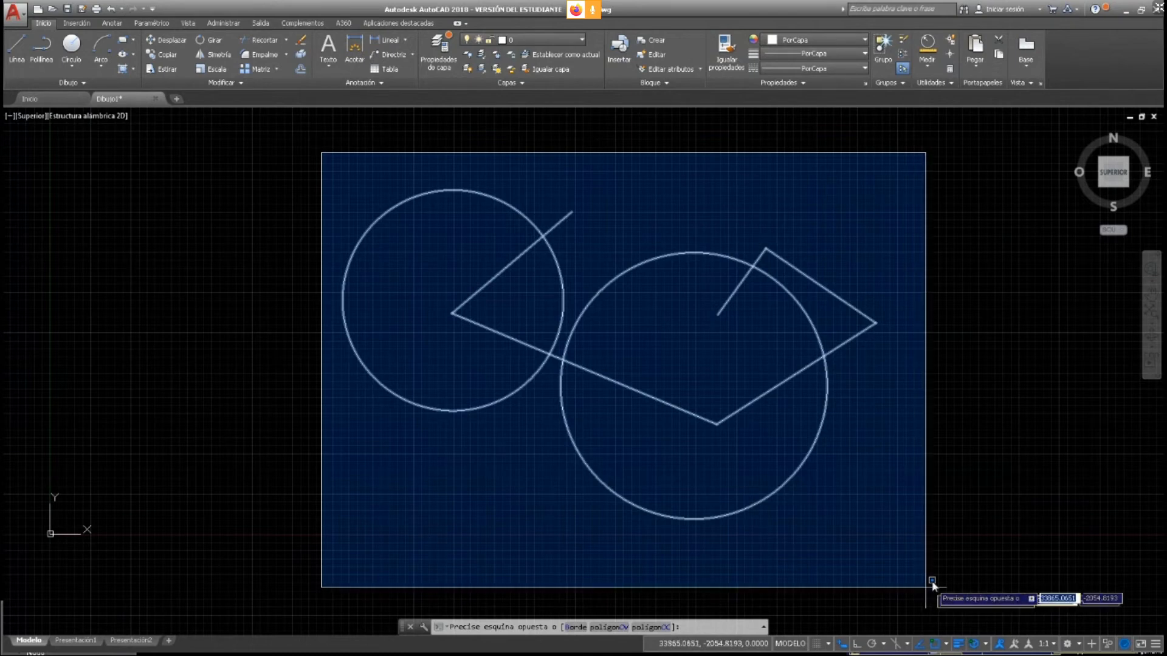
key(Escape)
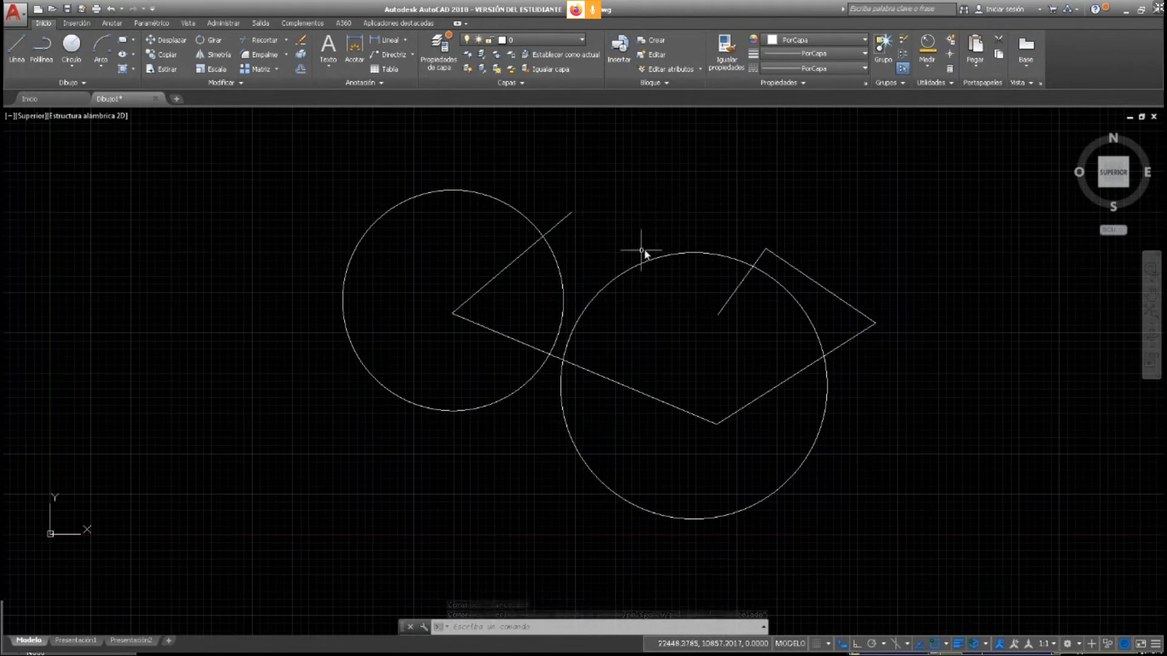
Crossing-select both circles and the two lines meeting in the left circle, by rectangle and by lasso, clearing the selection each time
click(688, 210)
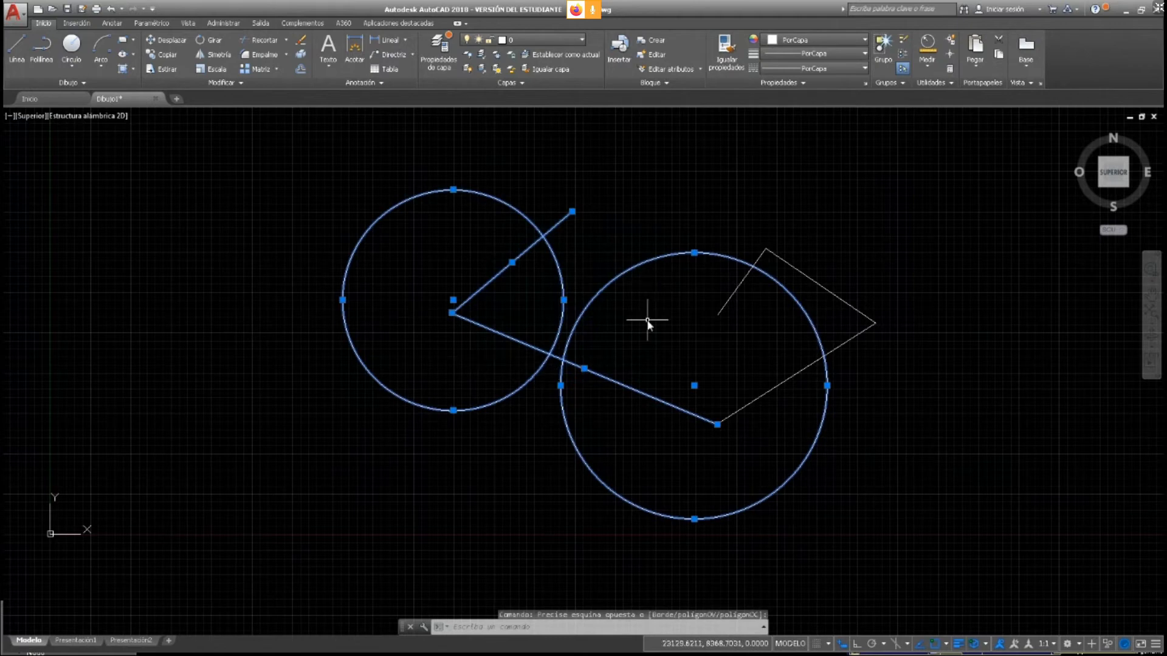
key(Escape)
click(655, 229)
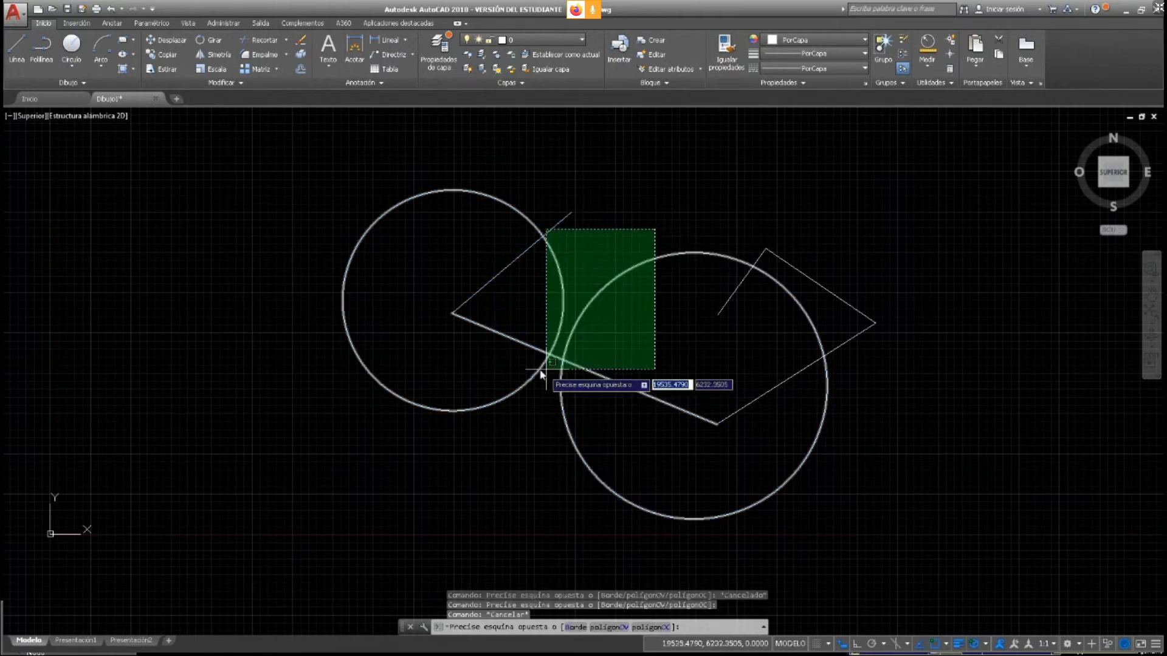
click(481, 365)
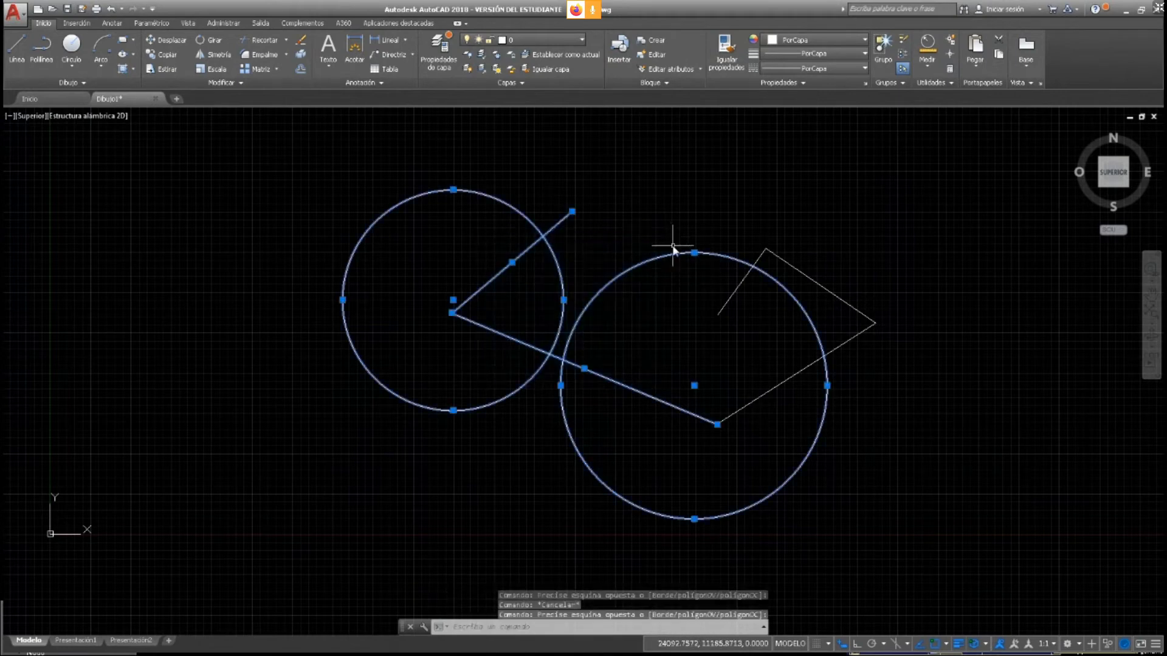
key(Escape)
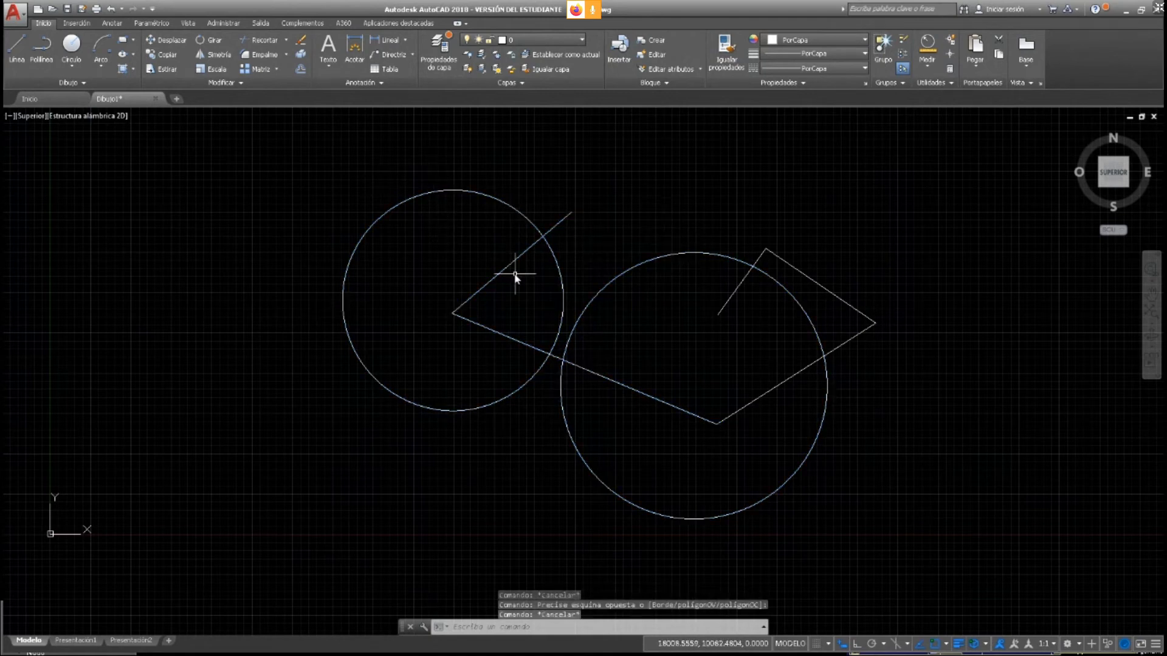
mouse_move(477, 236)
mouse_down()
mouse_move(464, 365)
mouse_move(568, 372)
mouse_move(625, 322)
mouse_up()
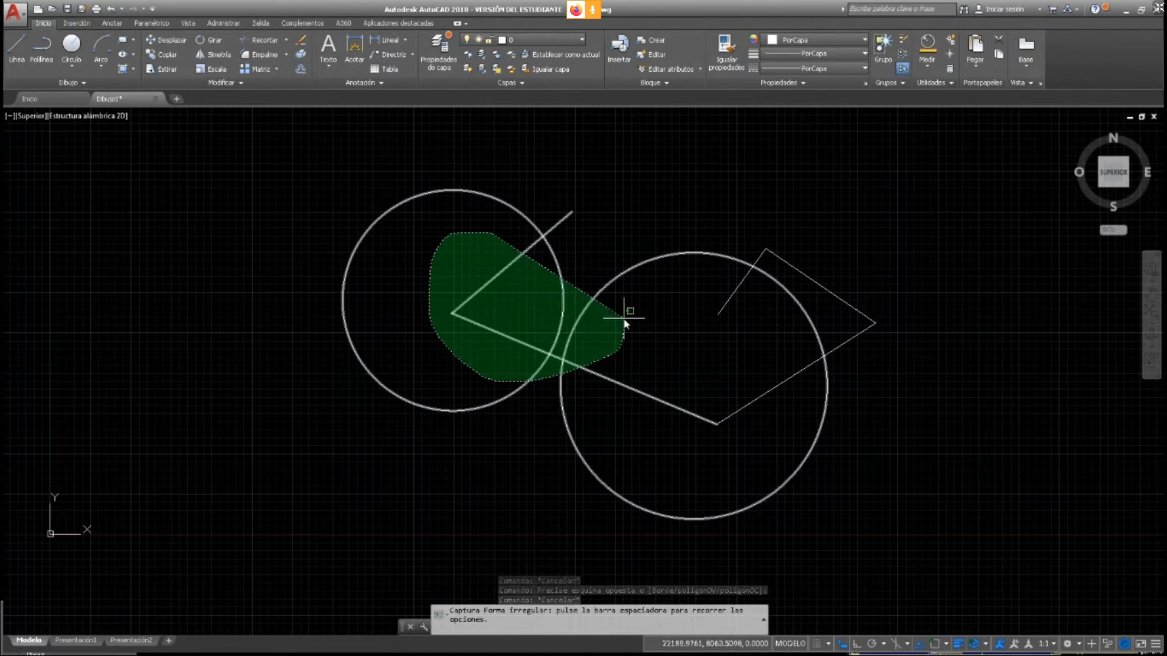
key(Escape)
Window-select the left circle and its diagonal line, clear the selection, and lasso-select both circles and all five lines
click(331, 147)
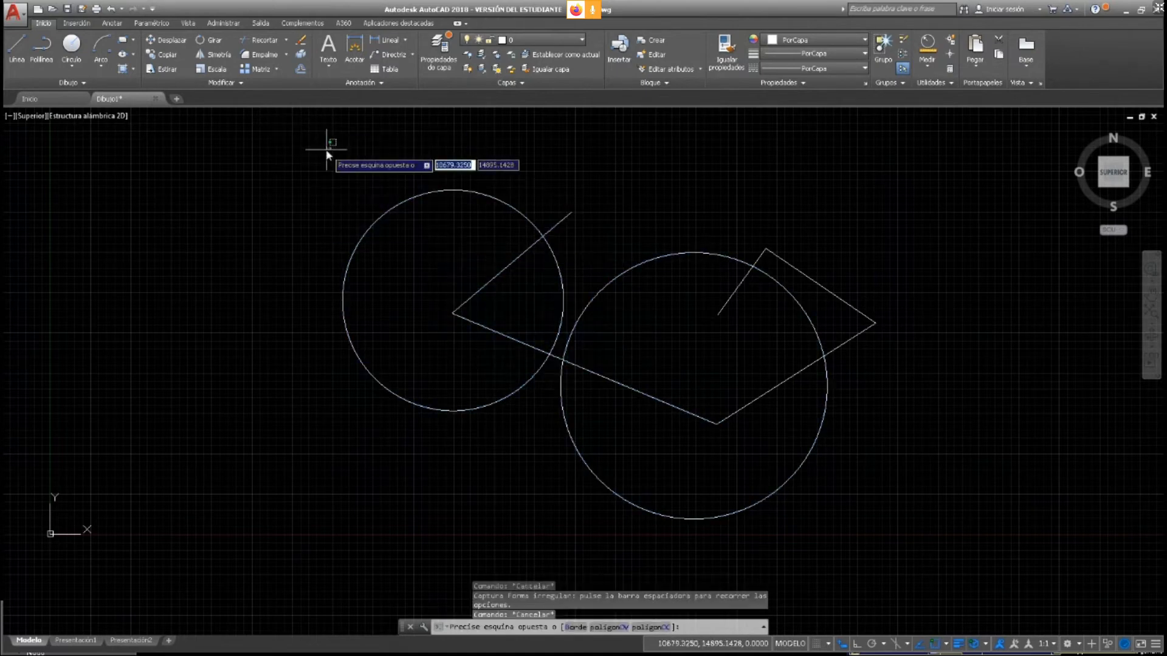
click(653, 437)
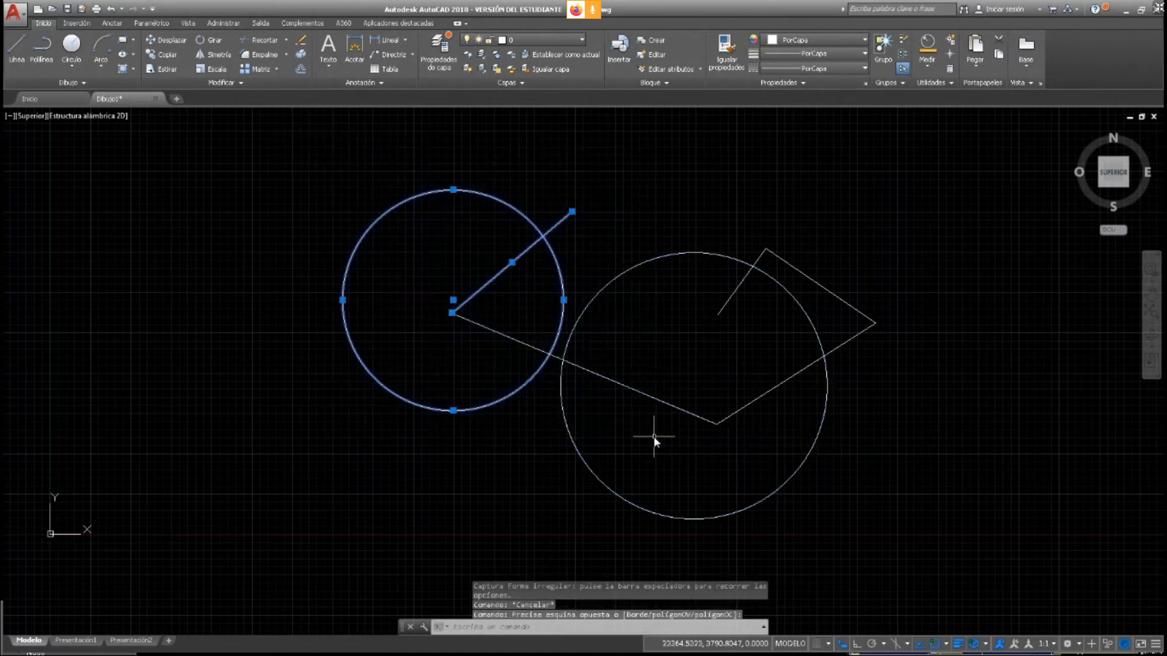
key(Escape)
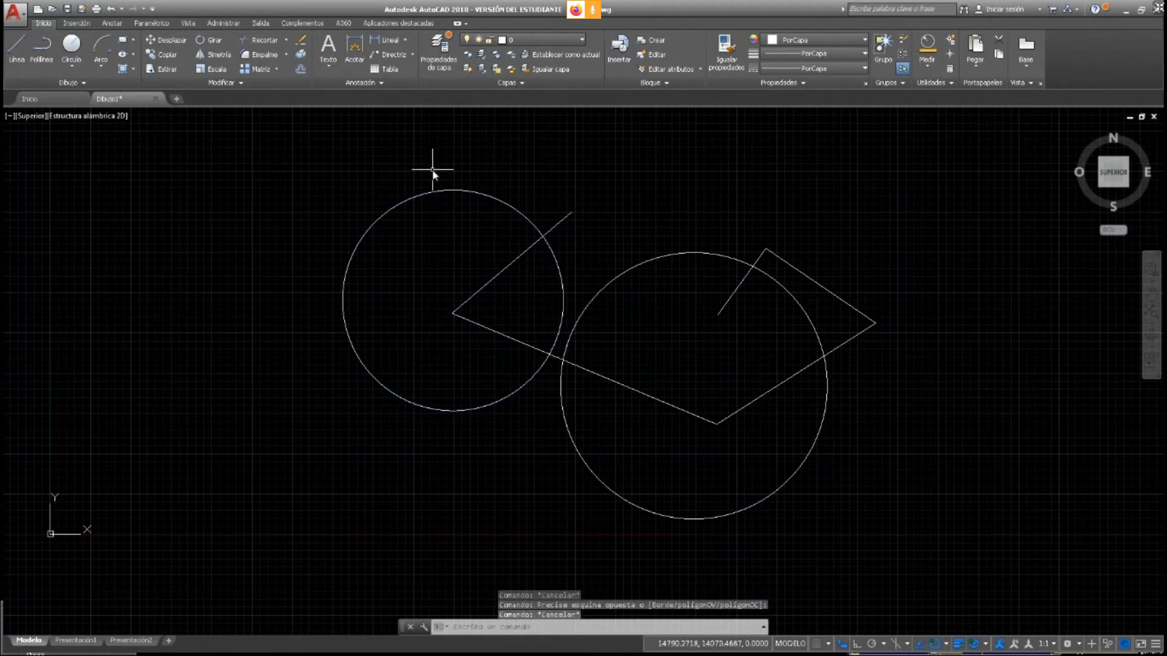
mouse_move(425, 160)
mouse_down()
mouse_move(330, 203)
mouse_move(310, 243)
mouse_move(307, 295)
mouse_move(382, 367)
mouse_move(589, 472)
mouse_move(732, 437)
mouse_move(828, 359)
mouse_move(868, 294)
mouse_move(815, 172)
mouse_up()
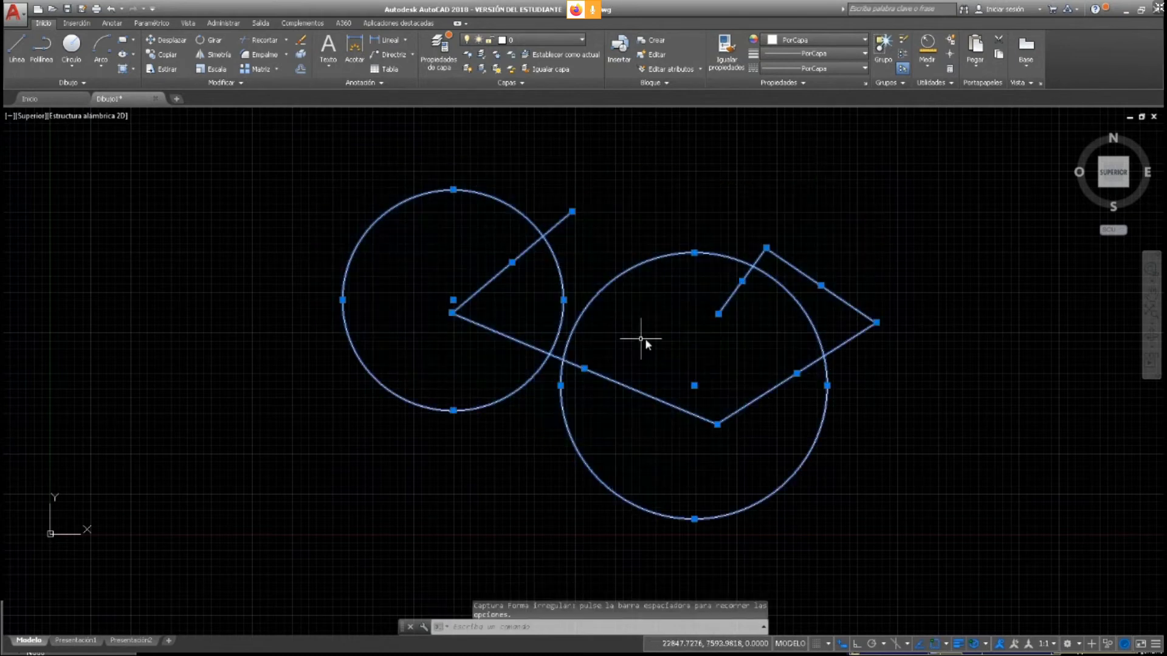
Clear the current selection and sweep crossing and window lassos over the drawing, cancelling the result
key(Escape)
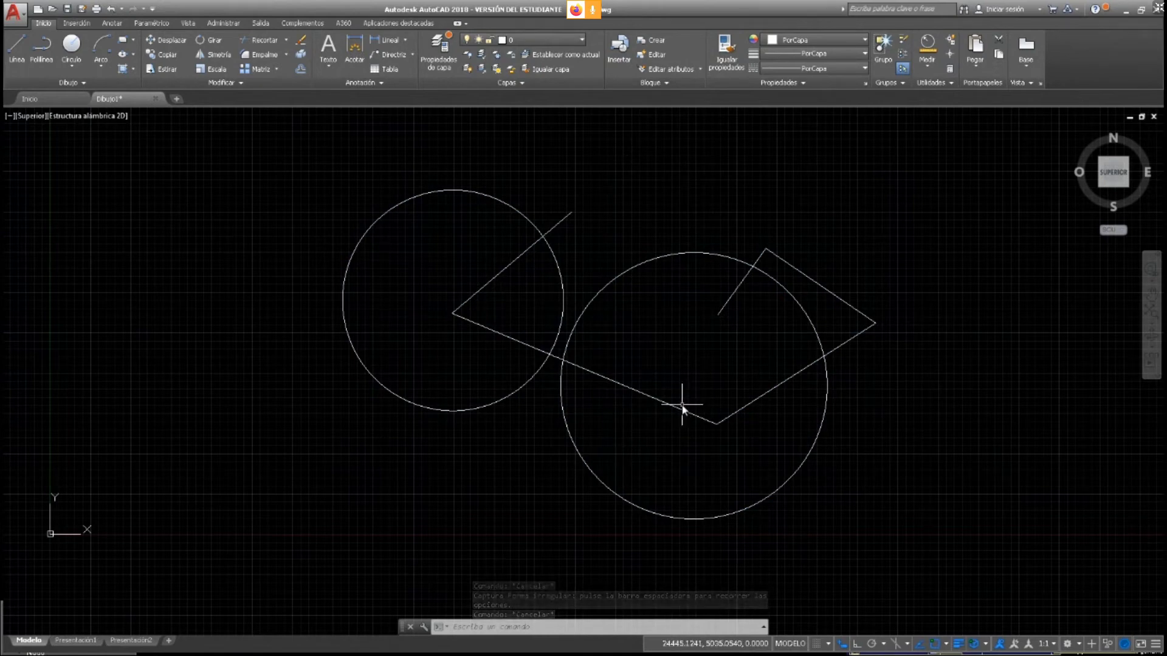
mouse_move(549, 161)
mouse_down()
mouse_move(494, 243)
mouse_move(802, 261)
mouse_up()
mouse_move(681, 129)
mouse_down()
mouse_move(750, 229)
mouse_move(485, 406)
mouse_move(565, 162)
mouse_up()
key(Escape)
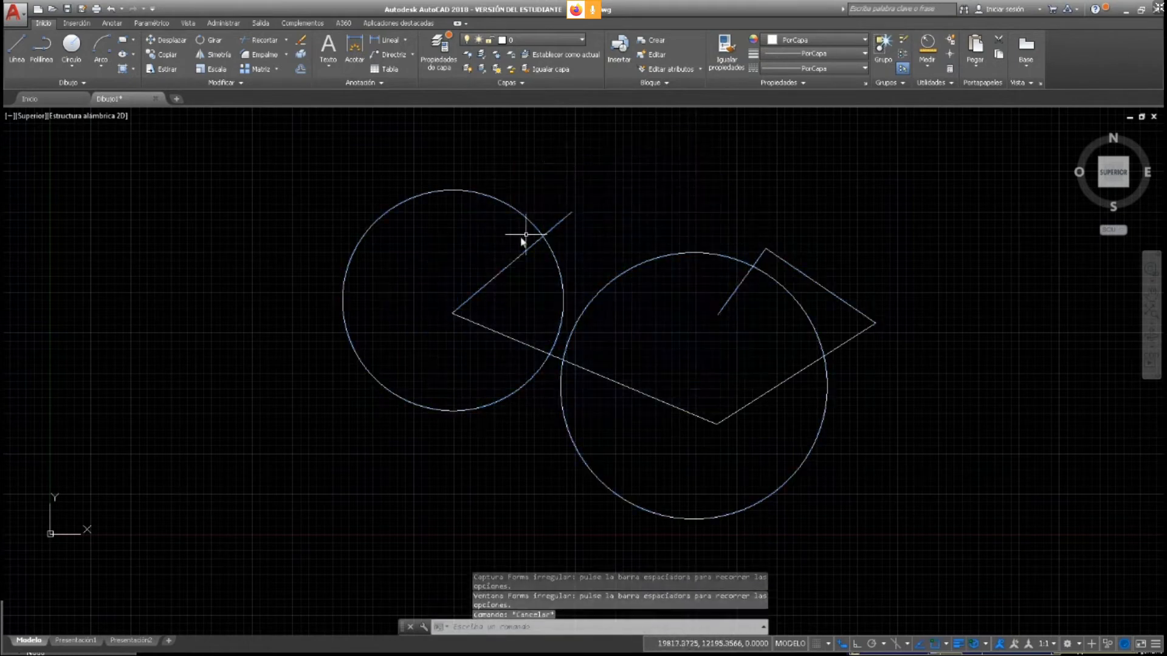
Crossing-select both circles and the three lines connected from the left circle with a freeform lasso, and clear the selection
mouse_move(493, 147)
mouse_down()
mouse_move(304, 221)
mouse_move(267, 352)
mouse_move(366, 410)
mouse_move(442, 477)
mouse_move(789, 530)
mouse_move(889, 419)
mouse_move(529, 304)
mouse_move(628, 224)
mouse_move(624, 190)
mouse_up()
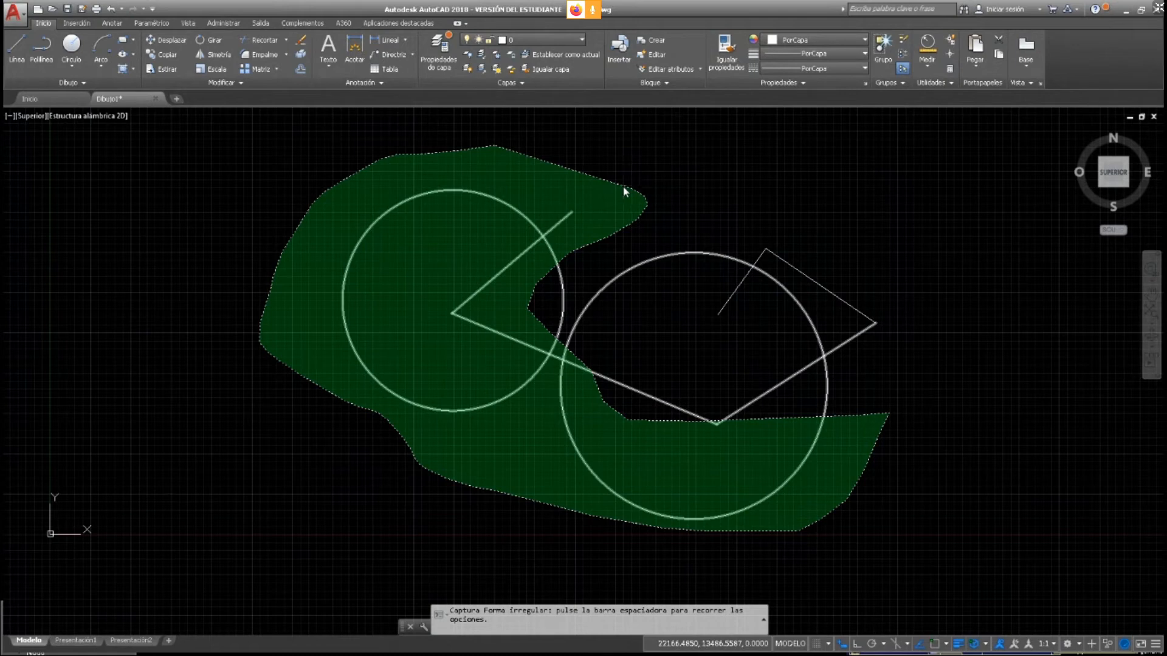
drag(622, 187, 622, 187)
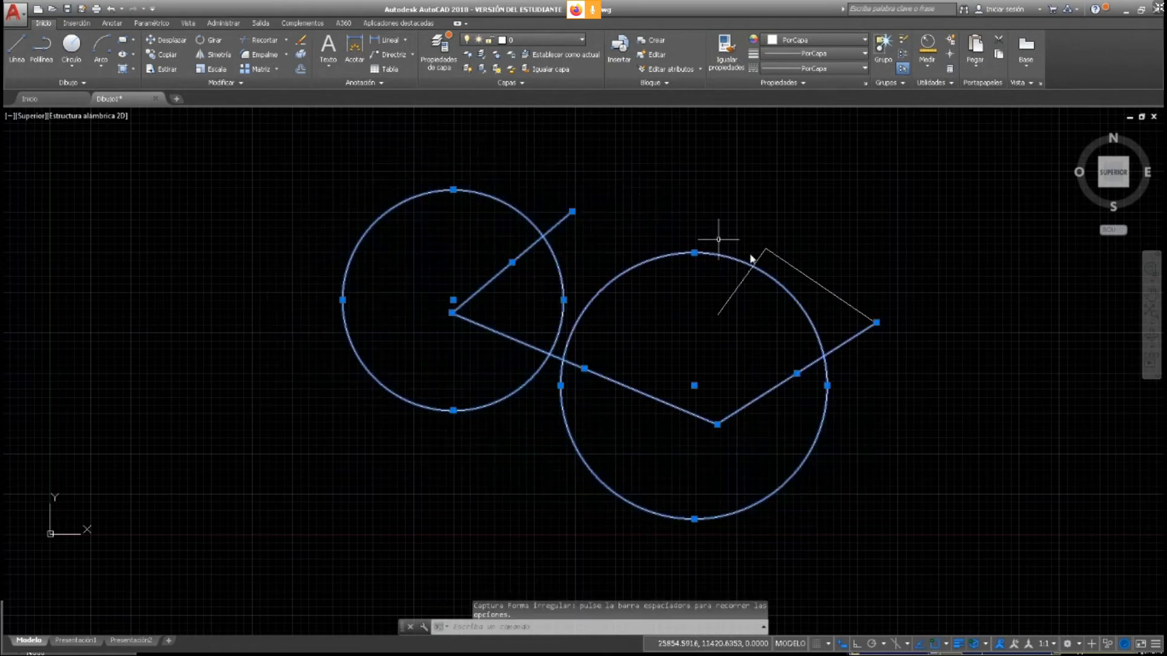
key(Escape)
Stretch a crossing rectangle, a lasso and a window rectangle over the drawing, cancelling each one
click(792, 171)
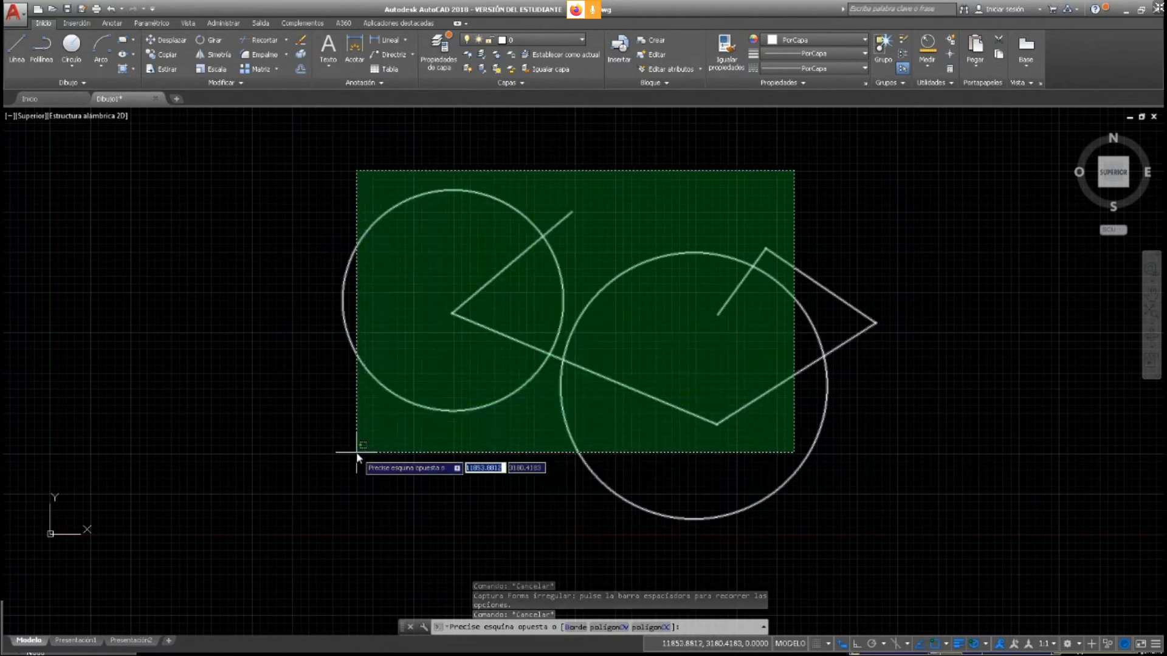
key(Escape)
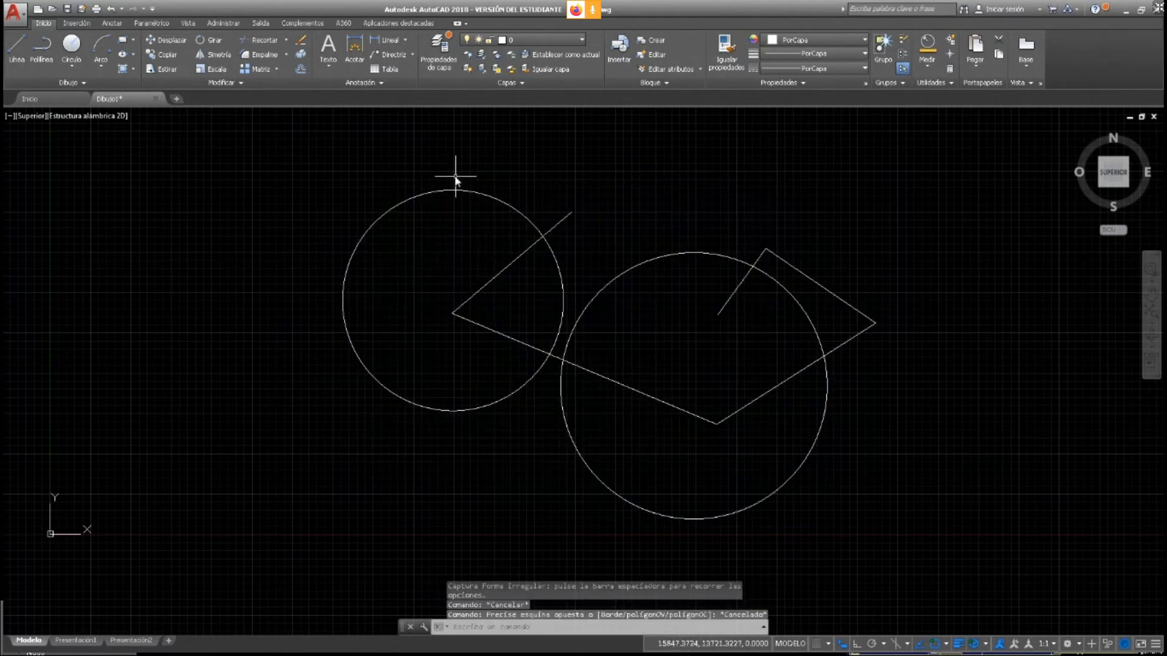
mouse_move(395, 151)
mouse_down()
mouse_move(347, 260)
mouse_move(480, 389)
mouse_move(589, 413)
mouse_move(701, 425)
mouse_move(829, 308)
mouse_move(871, 206)
mouse_up()
key(Escape)
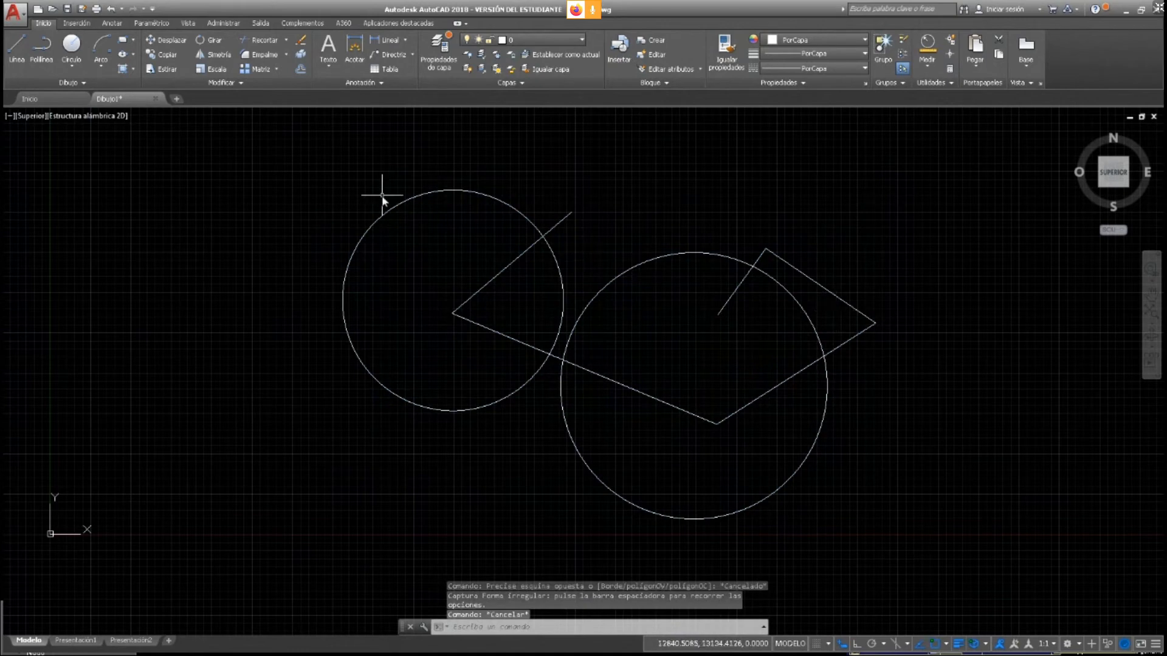
click(308, 144)
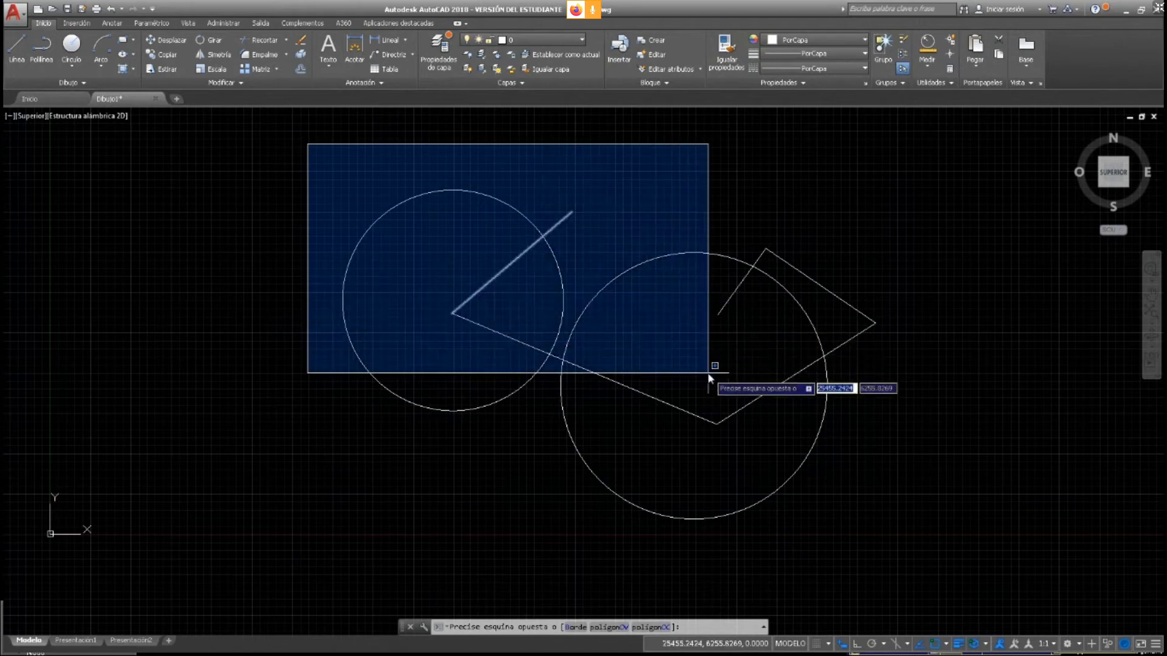
key(Escape)
key(Escape)
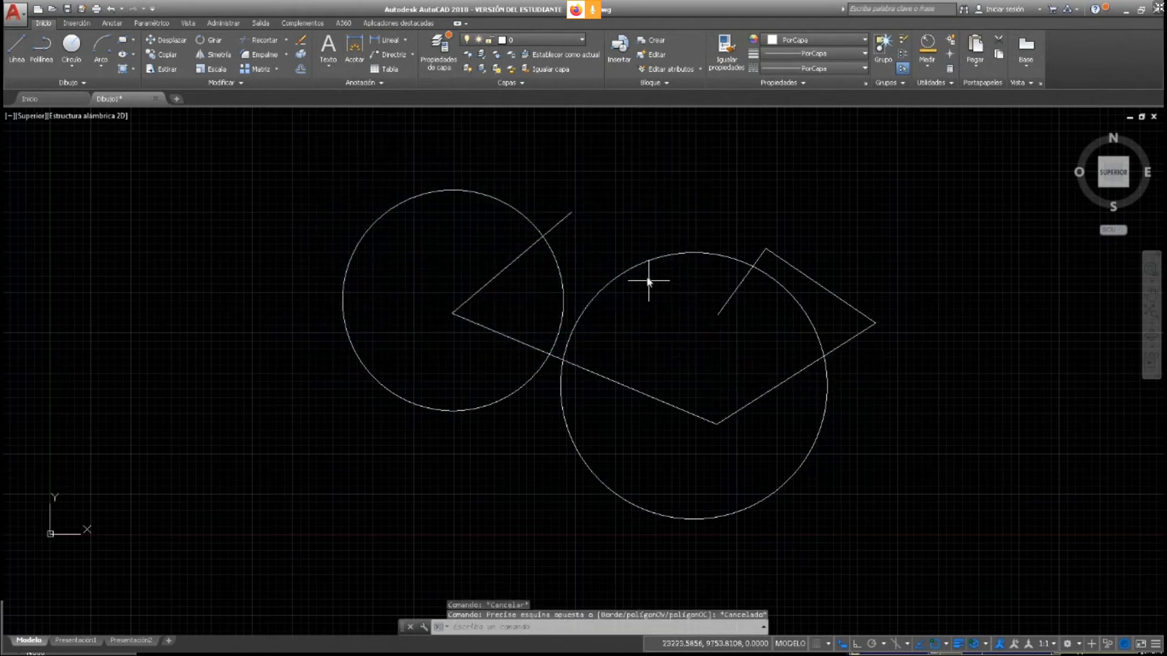
Crossing-select both circles and the two lines meeting in the left circle with a rectangle, and clear the selection
click(667, 164)
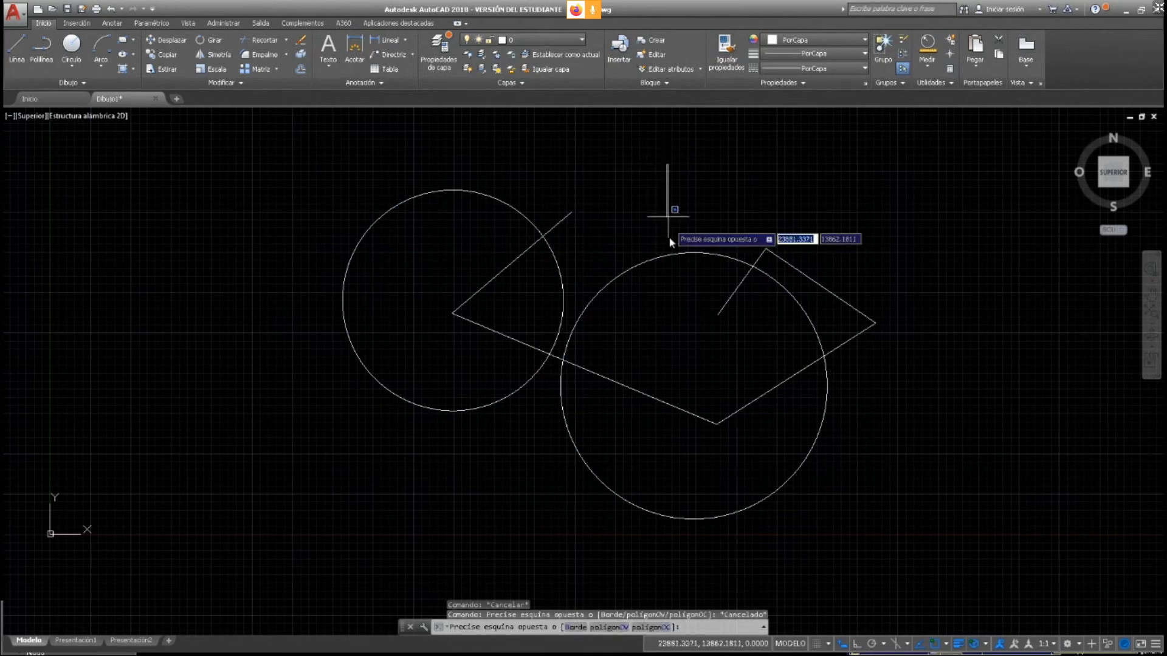
click(418, 367)
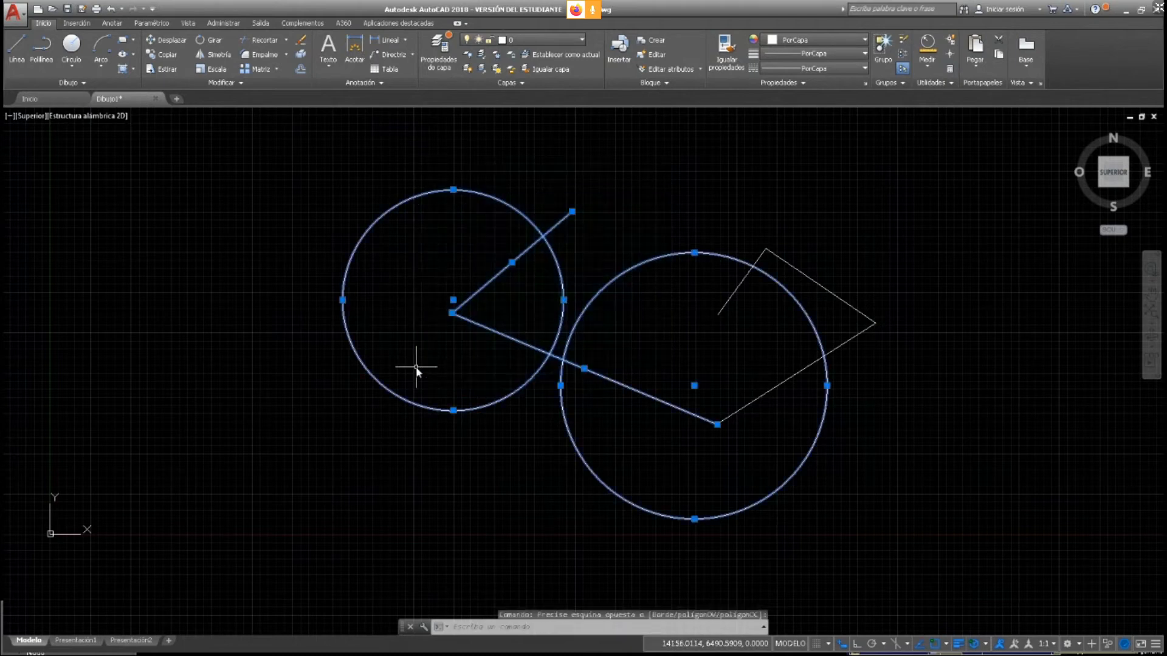
key(Escape)
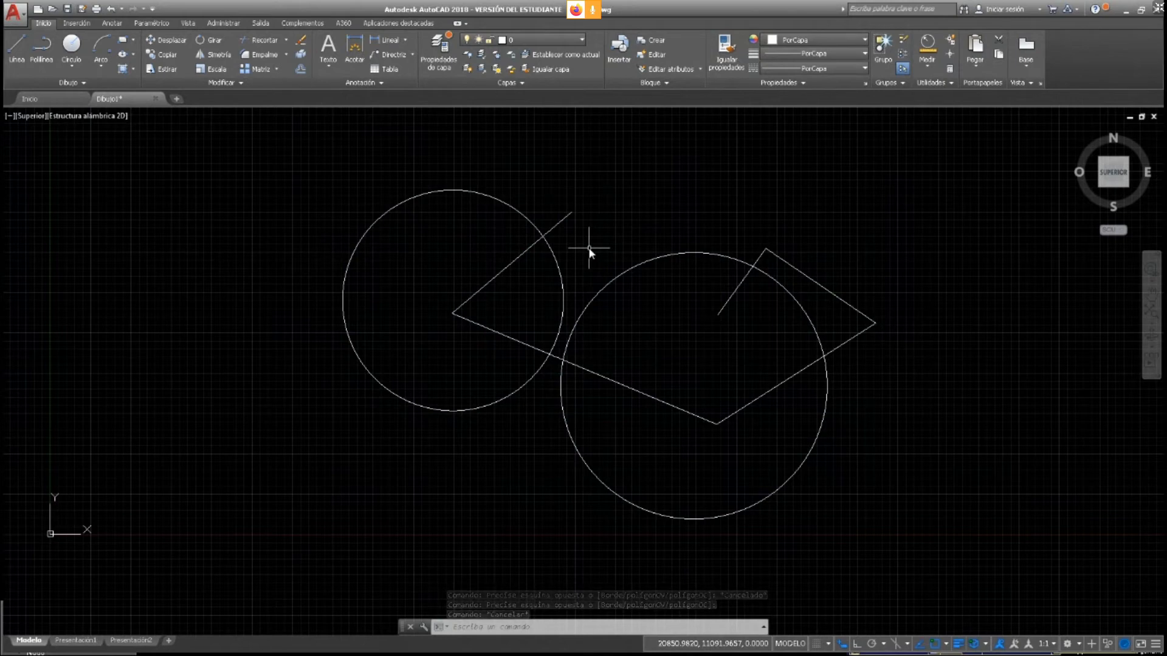
Window-select the whole drawing, both circles and all five lines, and delete it
click(341, 152)
click(936, 542)
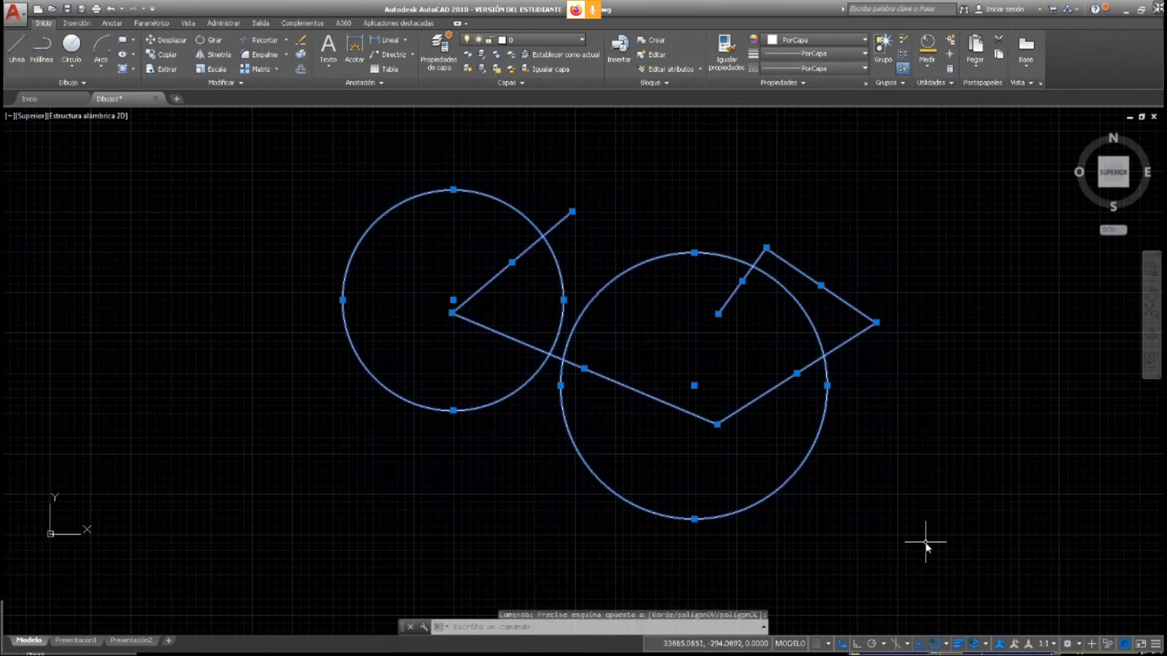
key(Delete)
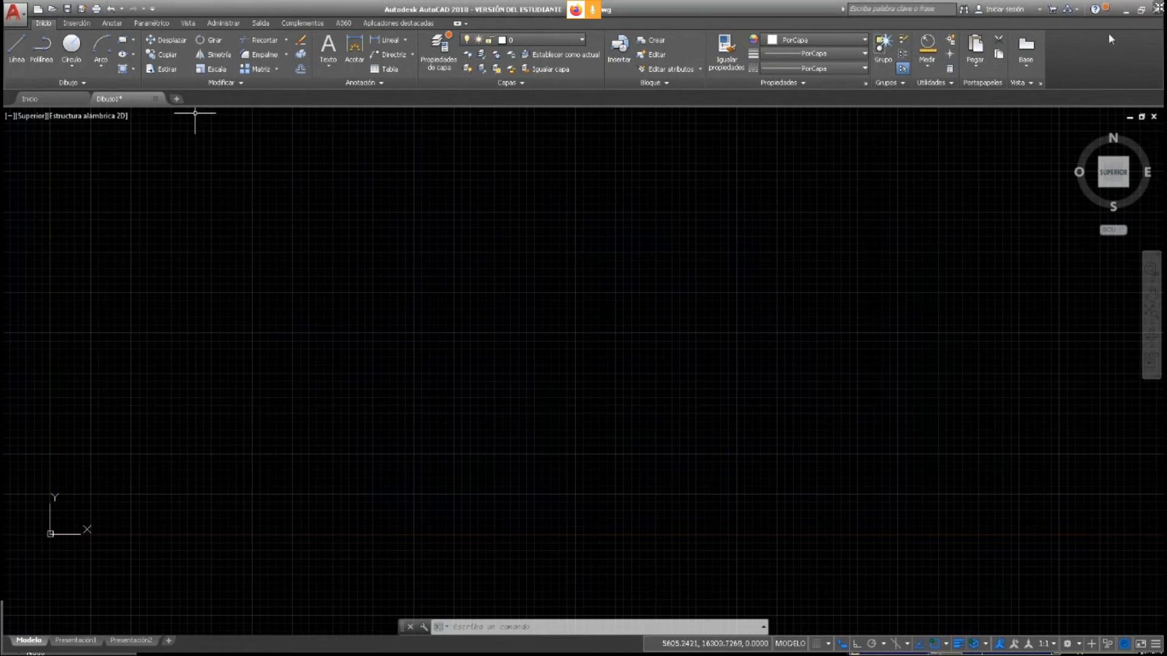
Reduce the AutoCAD window to a movable size, switch to TP 2.pdf in Chrome, and reduce that window too
click(1141, 9)
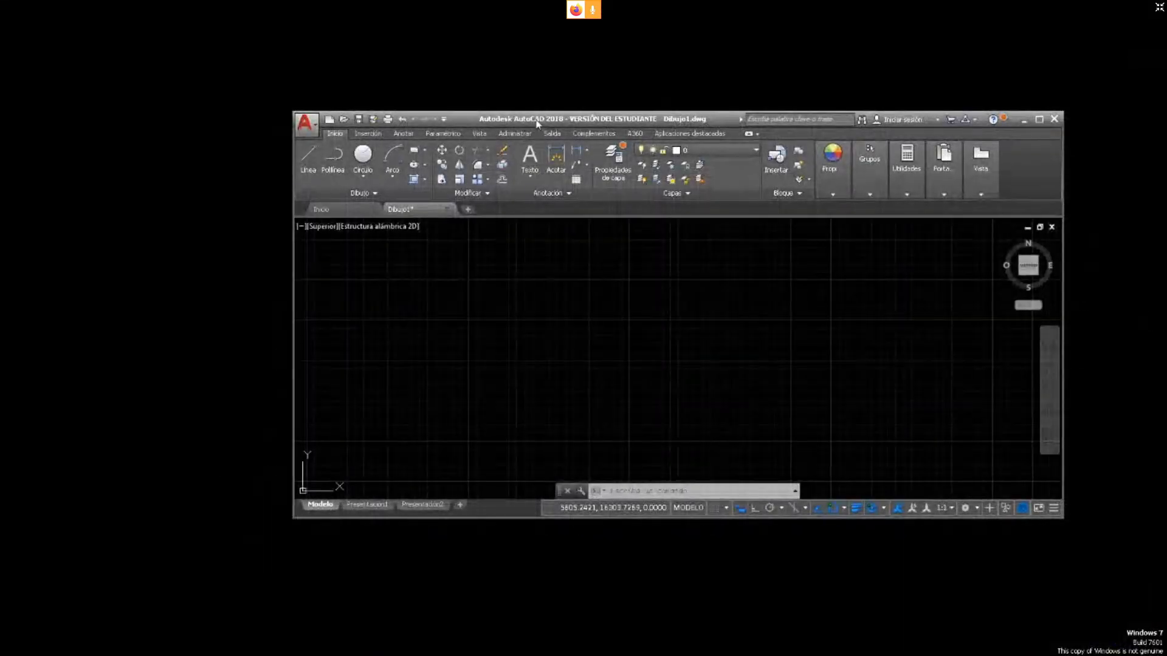
drag(537, 124, 484, 99)
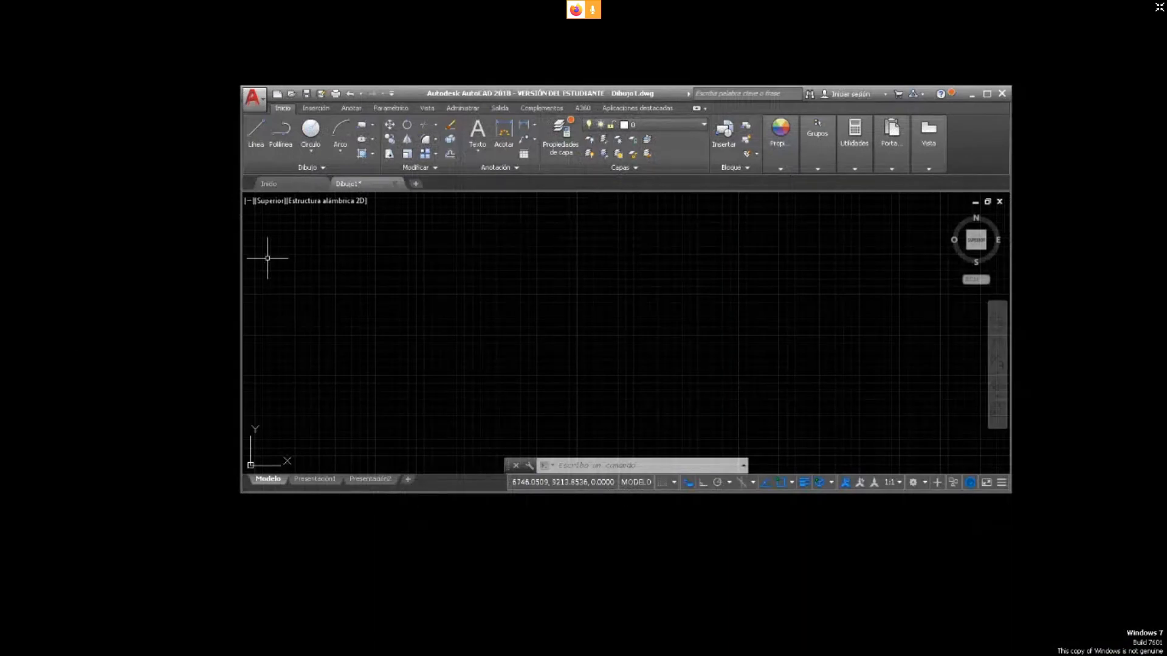
key(alt+Tab)
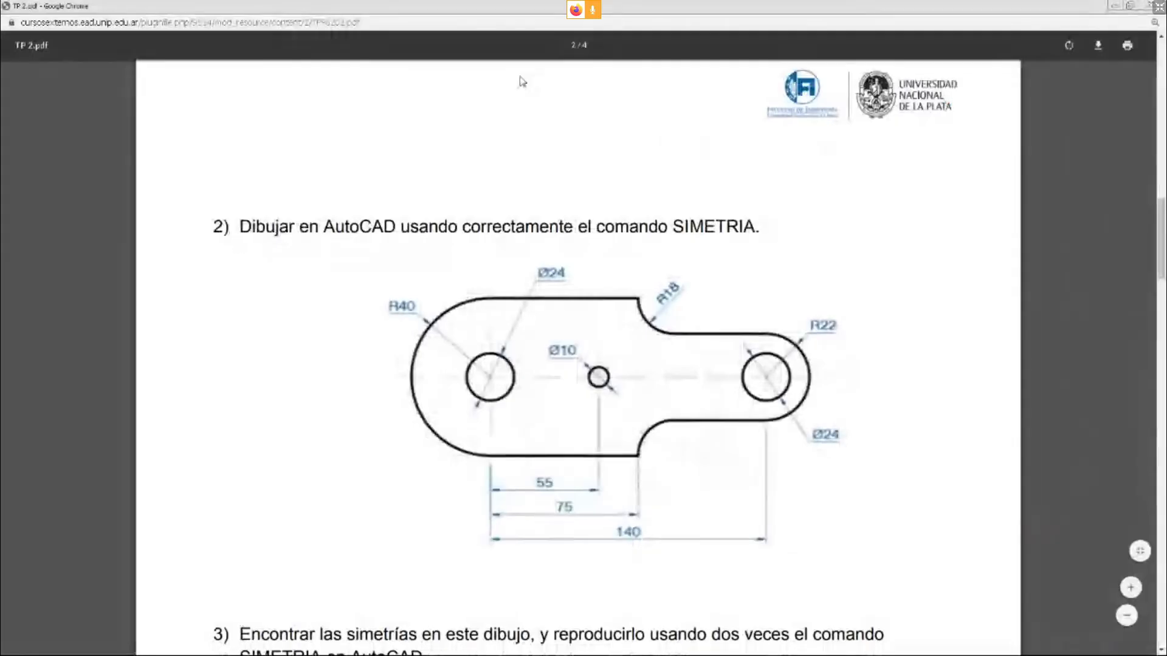
click(1129, 7)
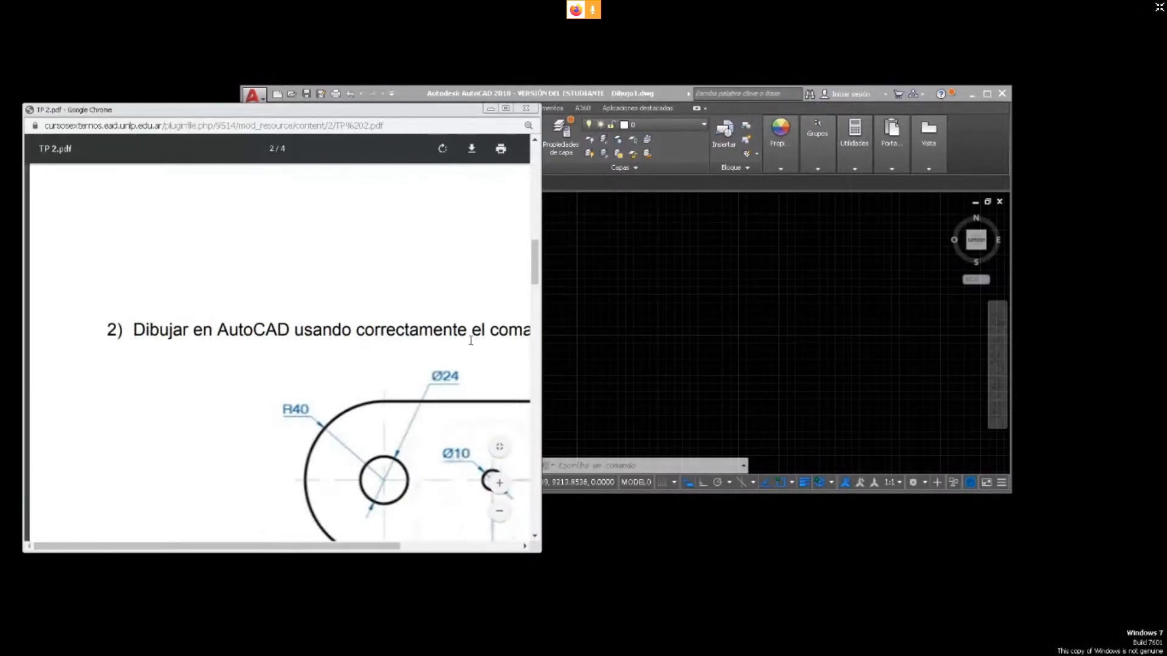
Review exercises 1 to 7 in TP 2.pdf at a reduced zoom and return to the exercise 1 drawing
ctrl+scroll(476, 343, down, 3)
scroll(404, 383, down, 1)
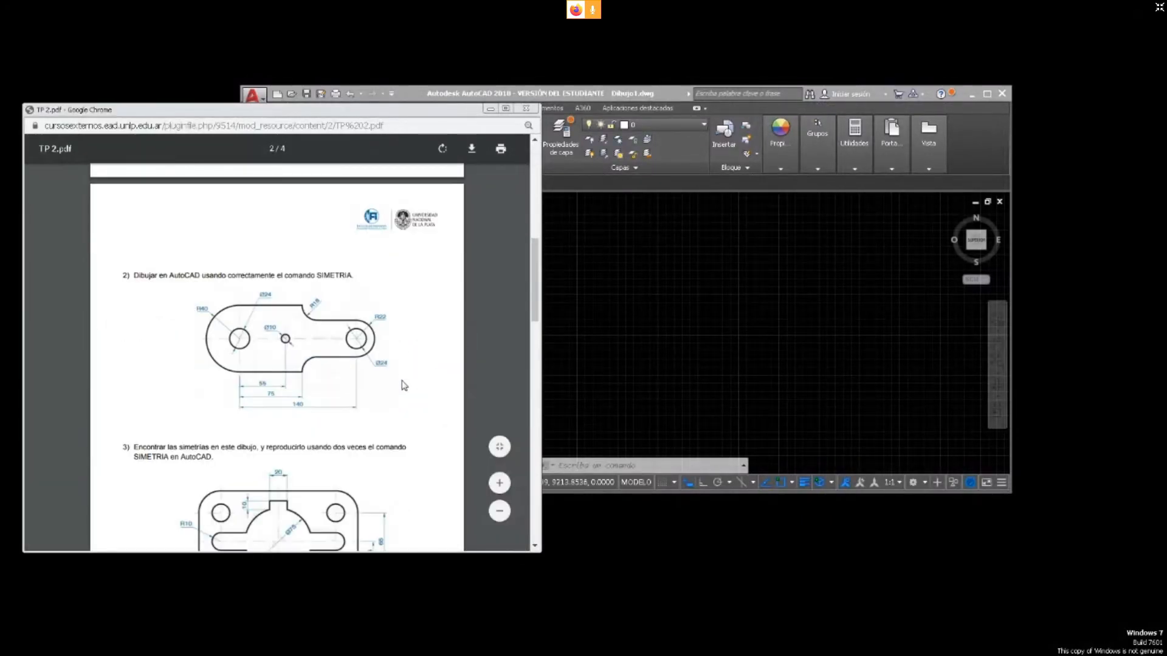
scroll(253, 366, up, 5)
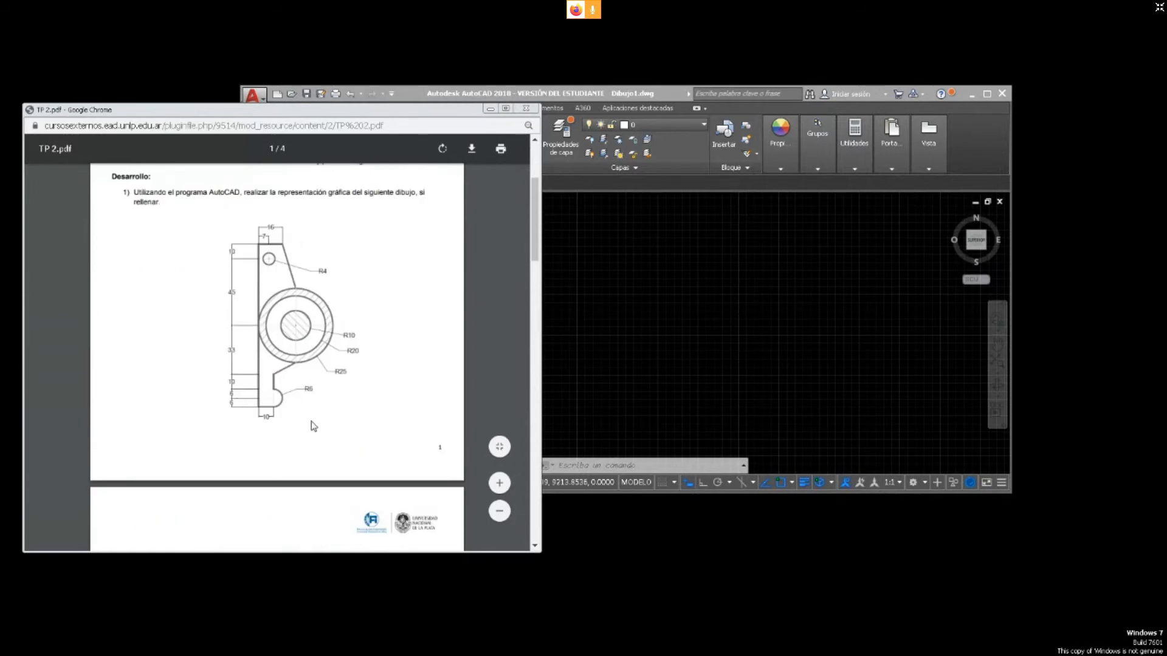
scroll(311, 426, down, 1)
scroll(311, 424, down, 4)
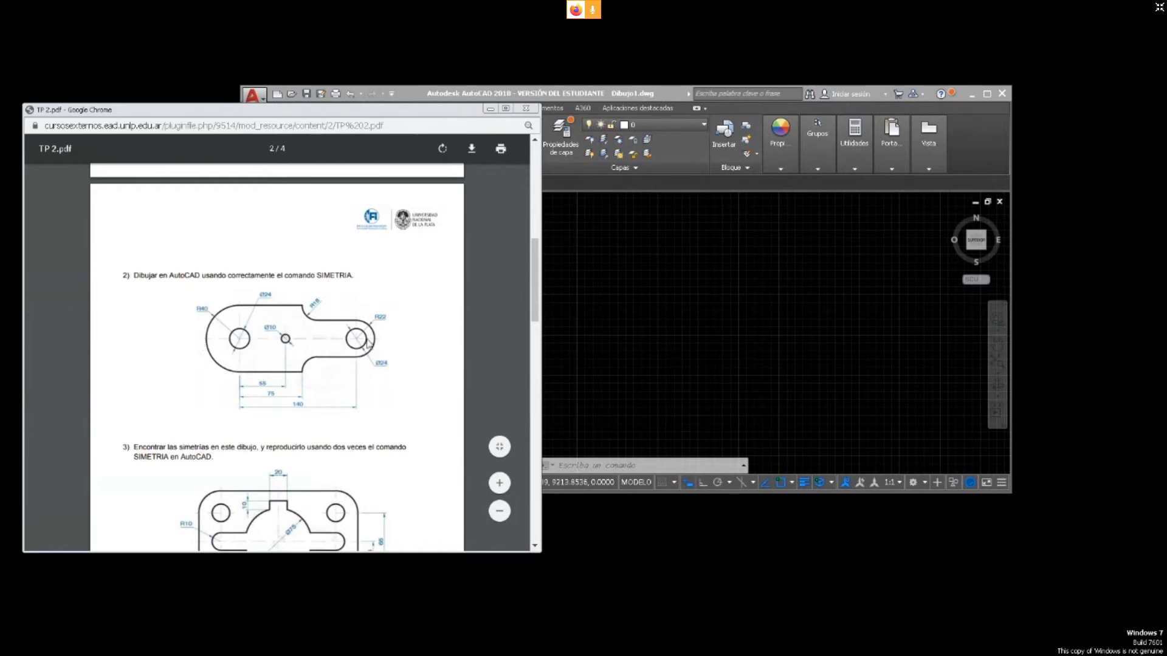
scroll(374, 343, down, 3)
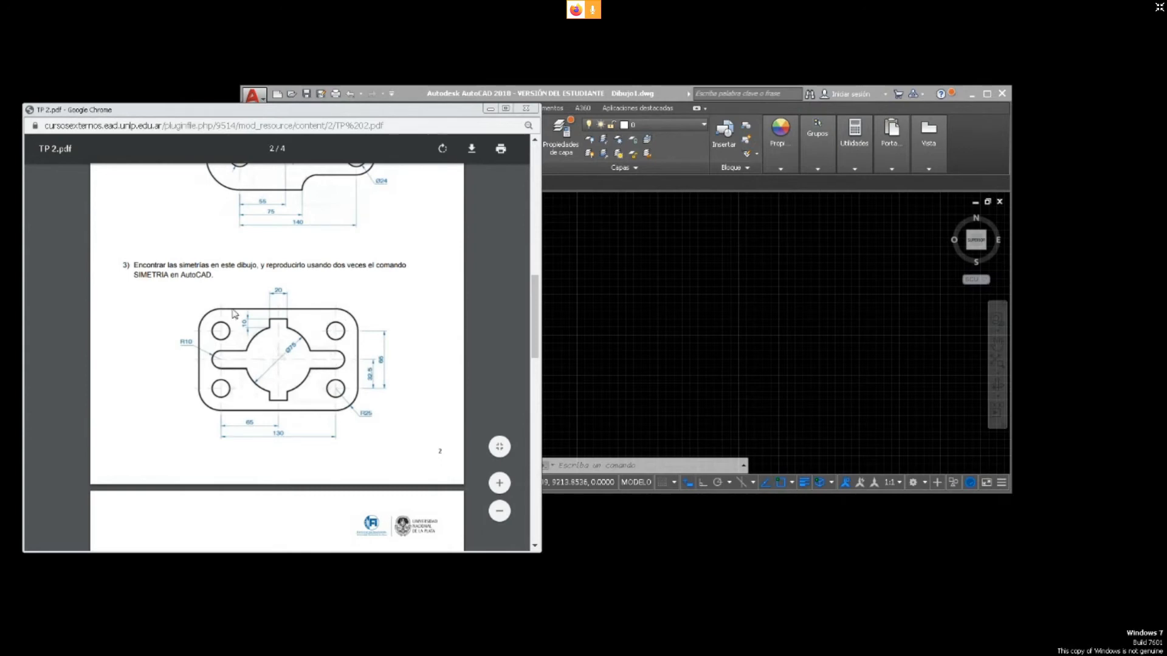
scroll(329, 340, down, 6)
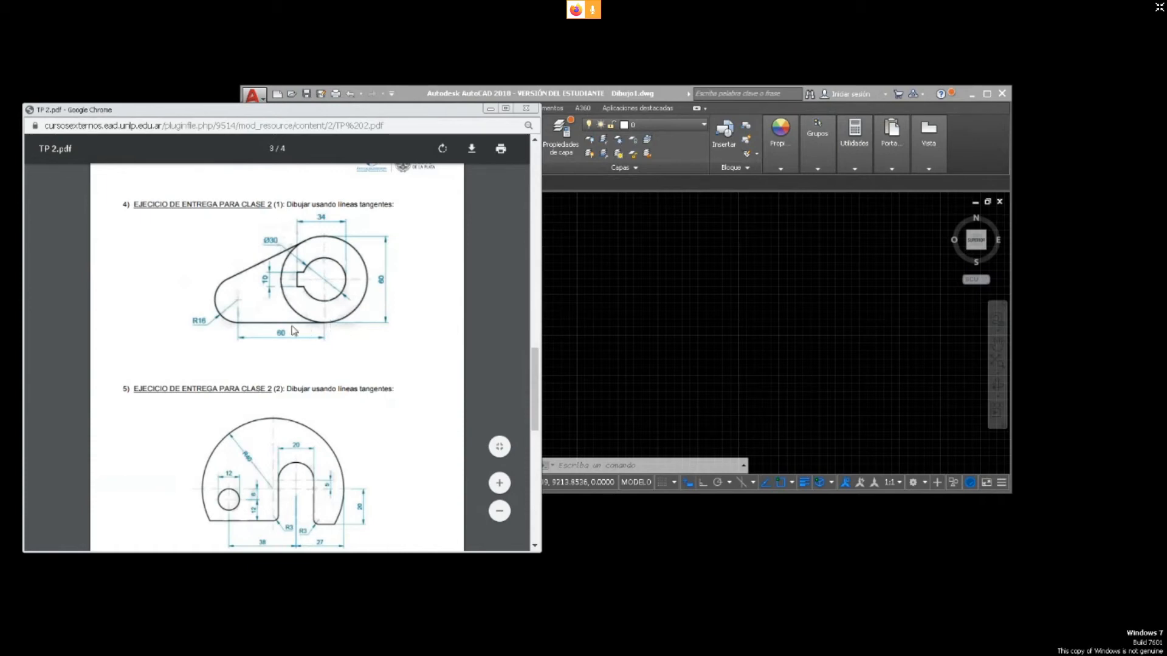
scroll(326, 342, down, 3)
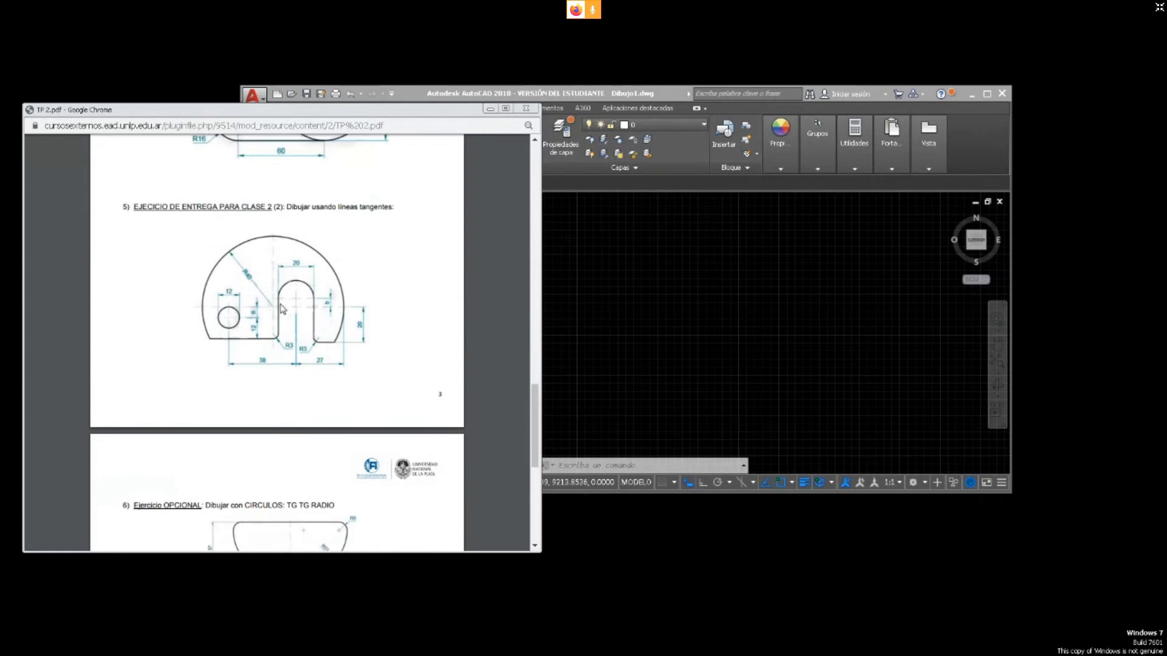
scroll(290, 302, down, 4)
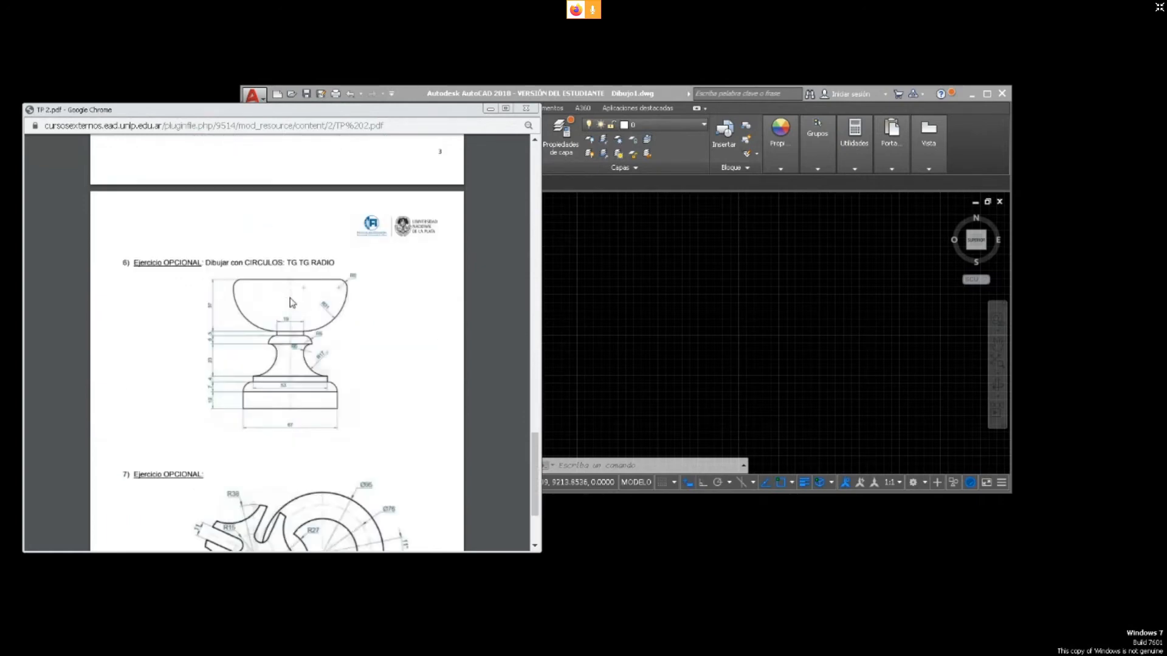
scroll(293, 305, down, 1)
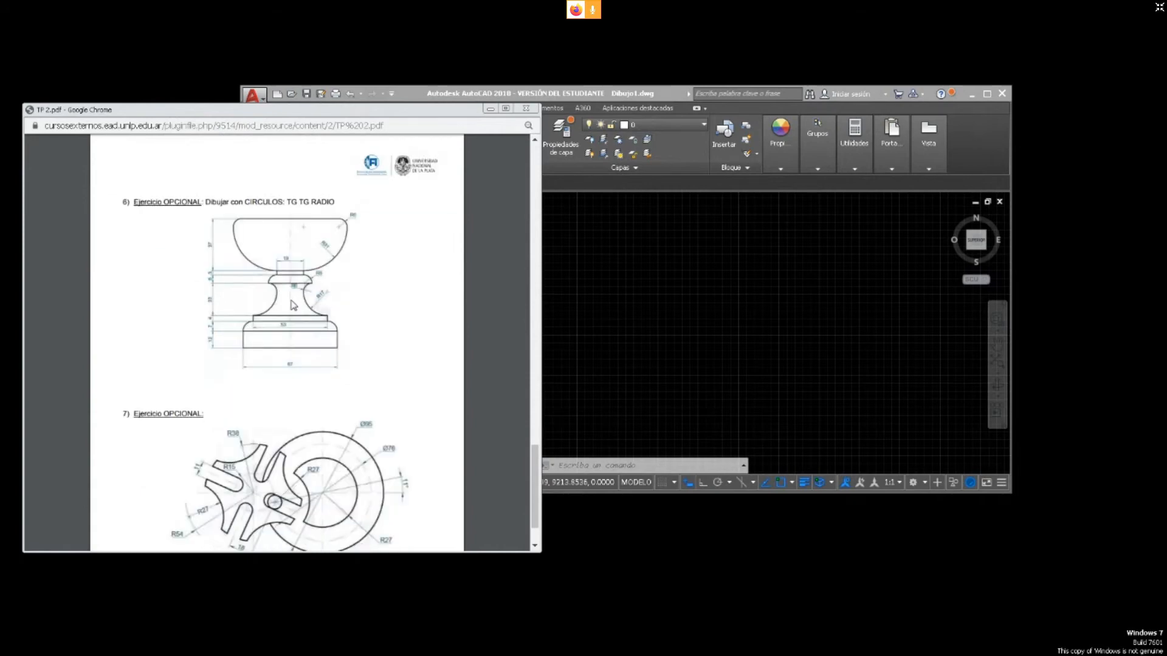
scroll(293, 305, down, 1)
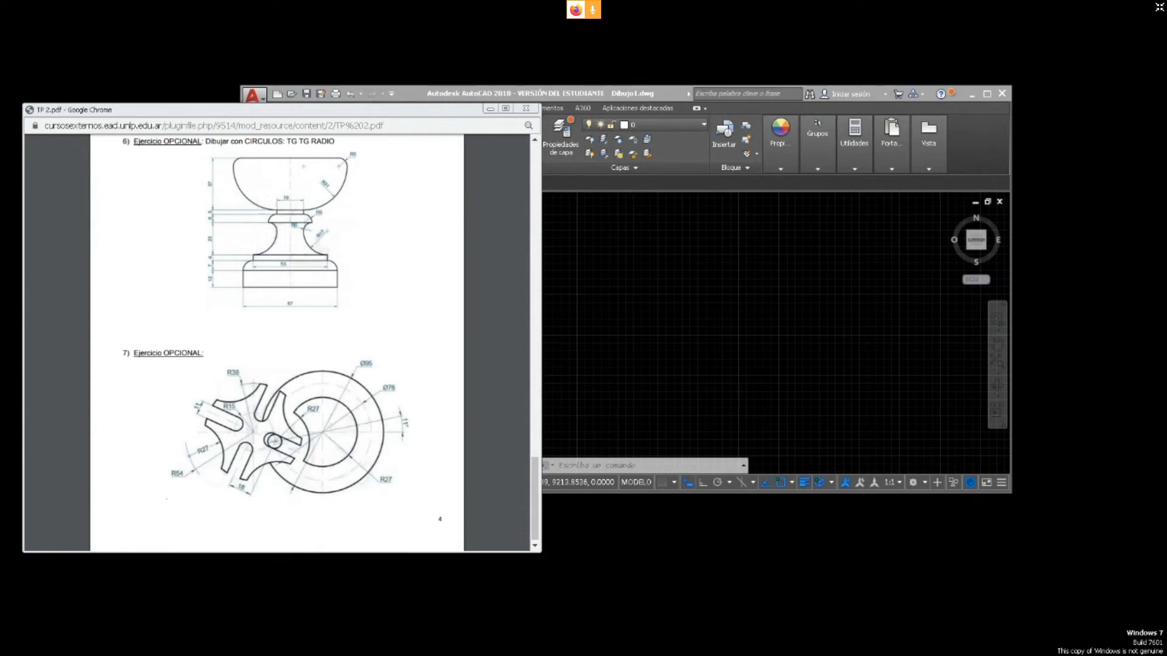
scroll(388, 318, up, 15)
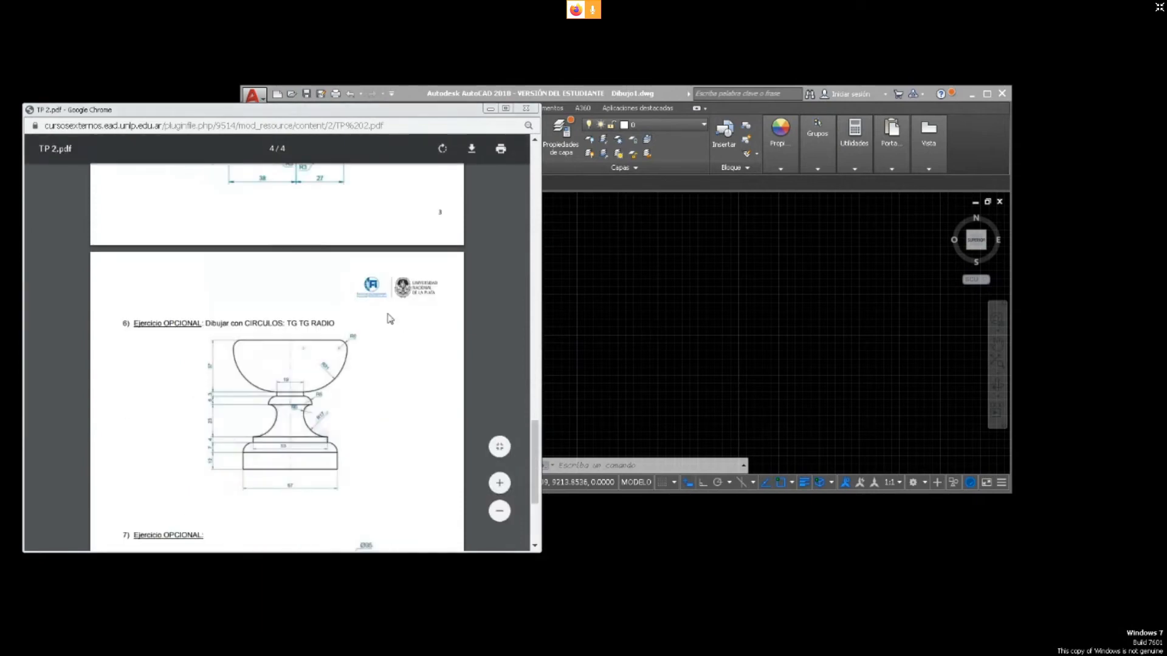
scroll(388, 339, up, 8)
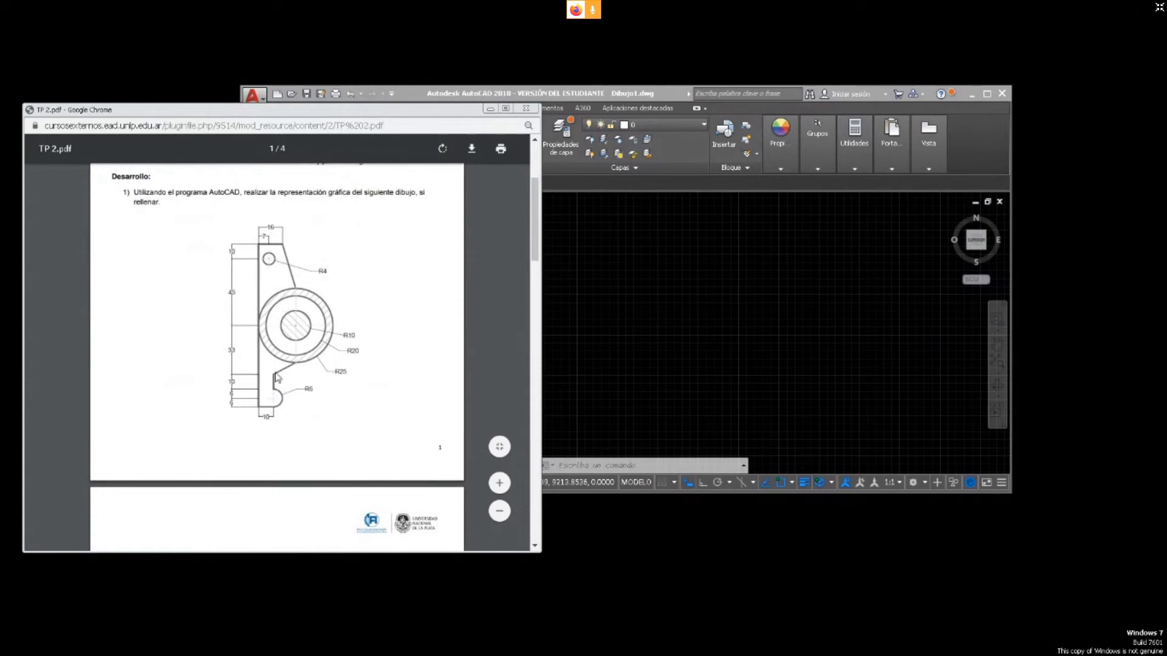
Switch to AutoCAD and move and enlarge its window beside the PDF, keeping the exercise 1 drawing in view
click(576, 96)
drag(241, 251, 431, 257)
drag(604, 94, 637, 150)
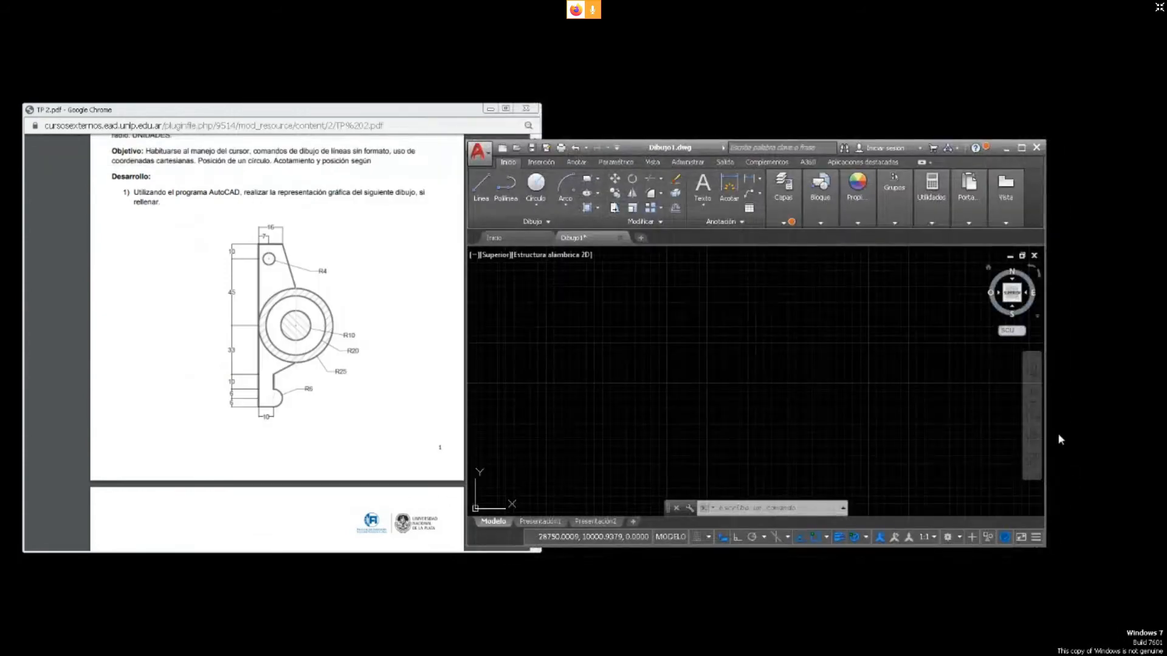
drag(1046, 329, 1109, 326)
mouse_move(654, 148)
mouse_down()
mouse_move(552, 121)
mouse_move(557, 101)
mouse_up()
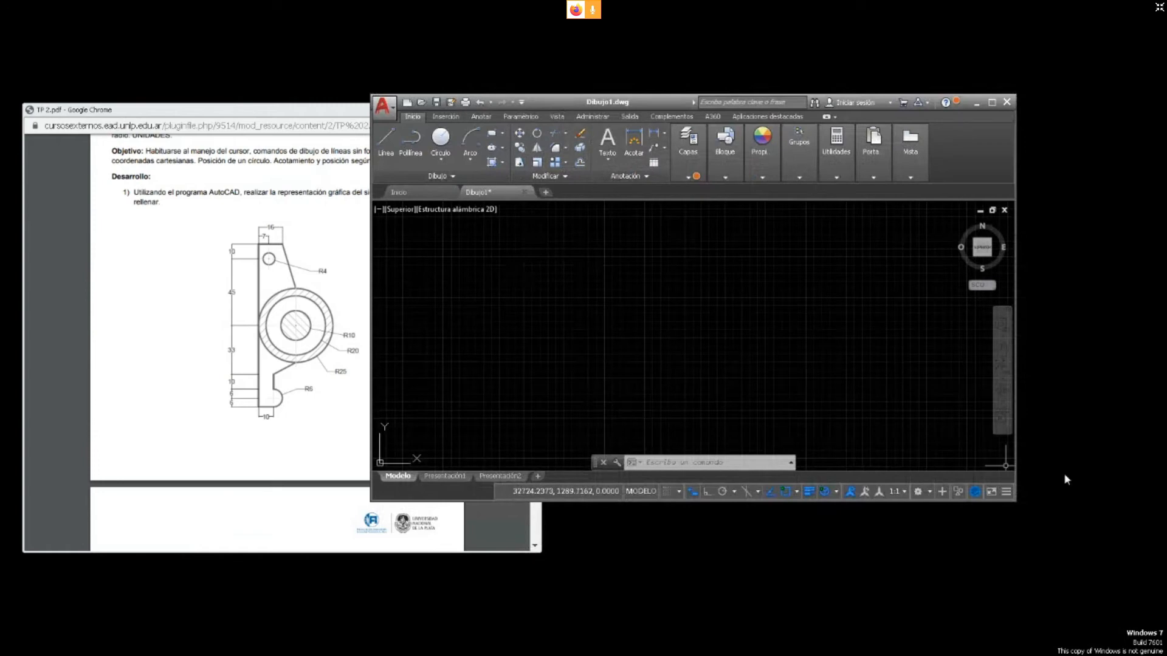
drag(1015, 502, 1154, 599)
Leave the full-screen share in BigBlueButton, unmute and mute the microphone again, and return the shared screen to full screen
key(Escape)
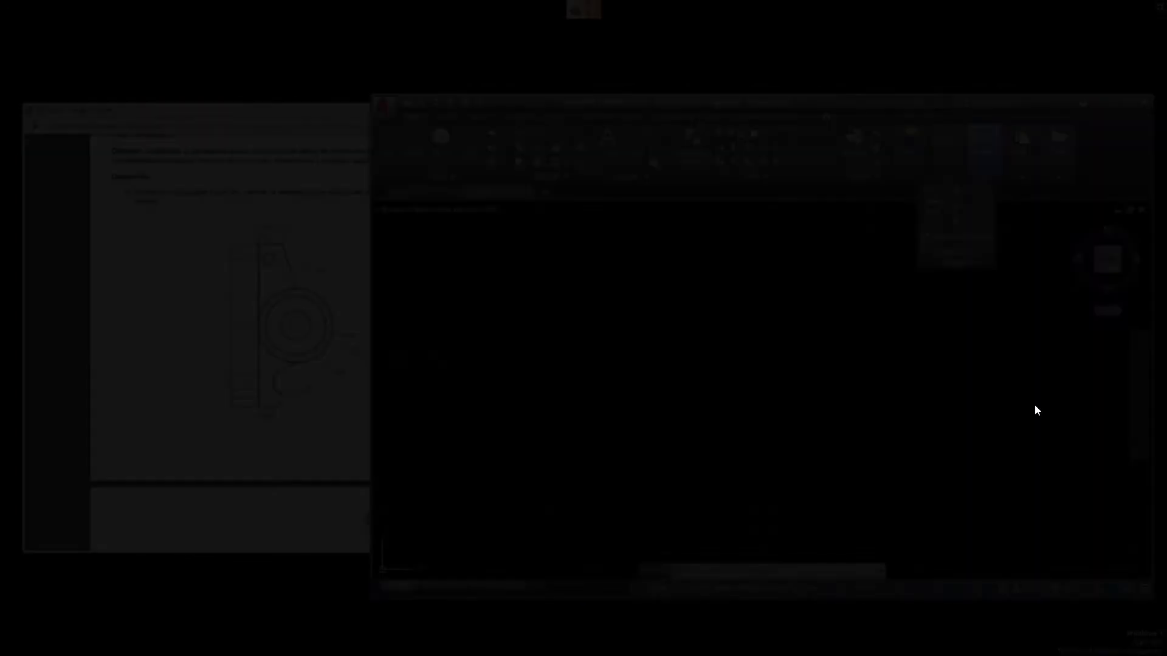
click(724, 609)
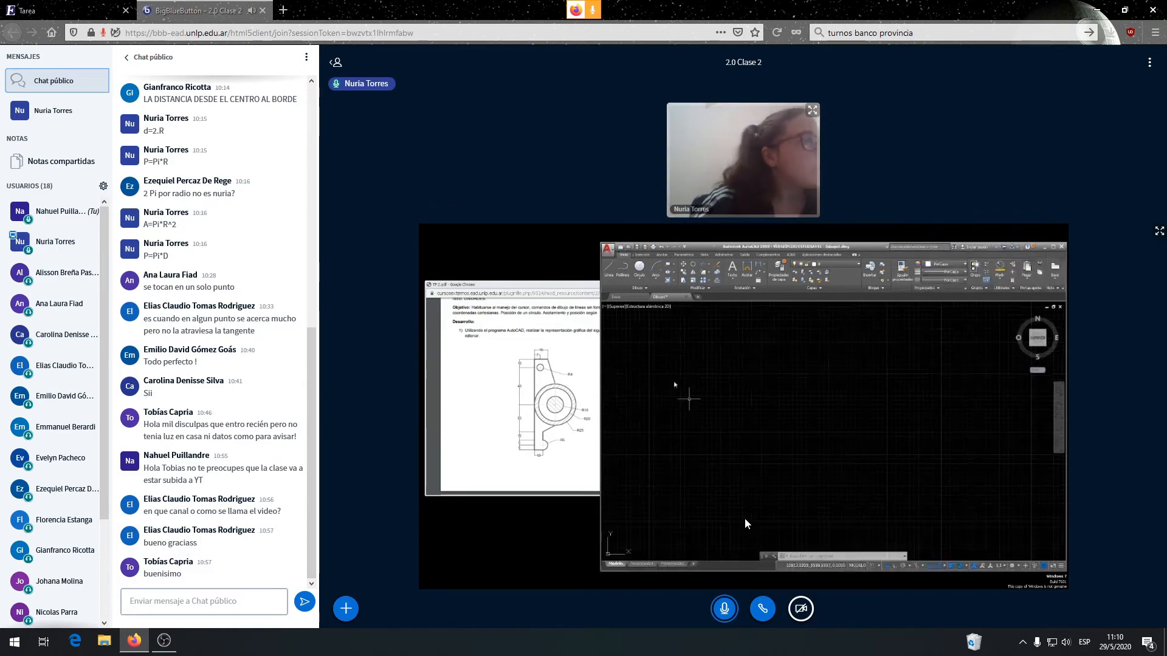
click(724, 608)
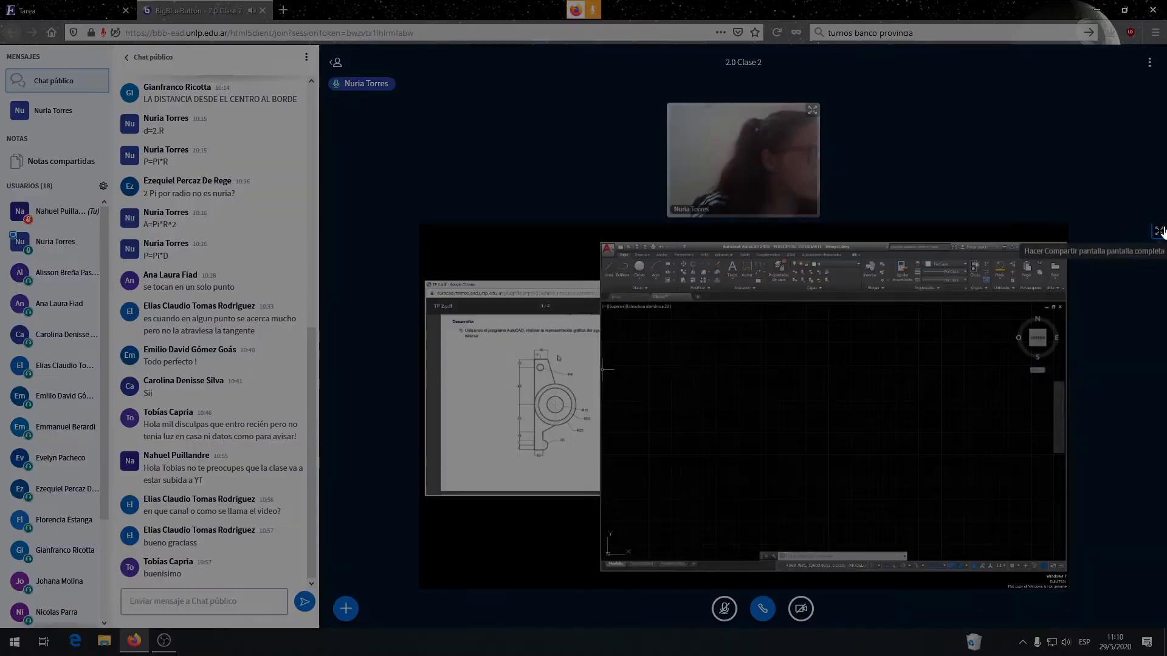
click(1160, 231)
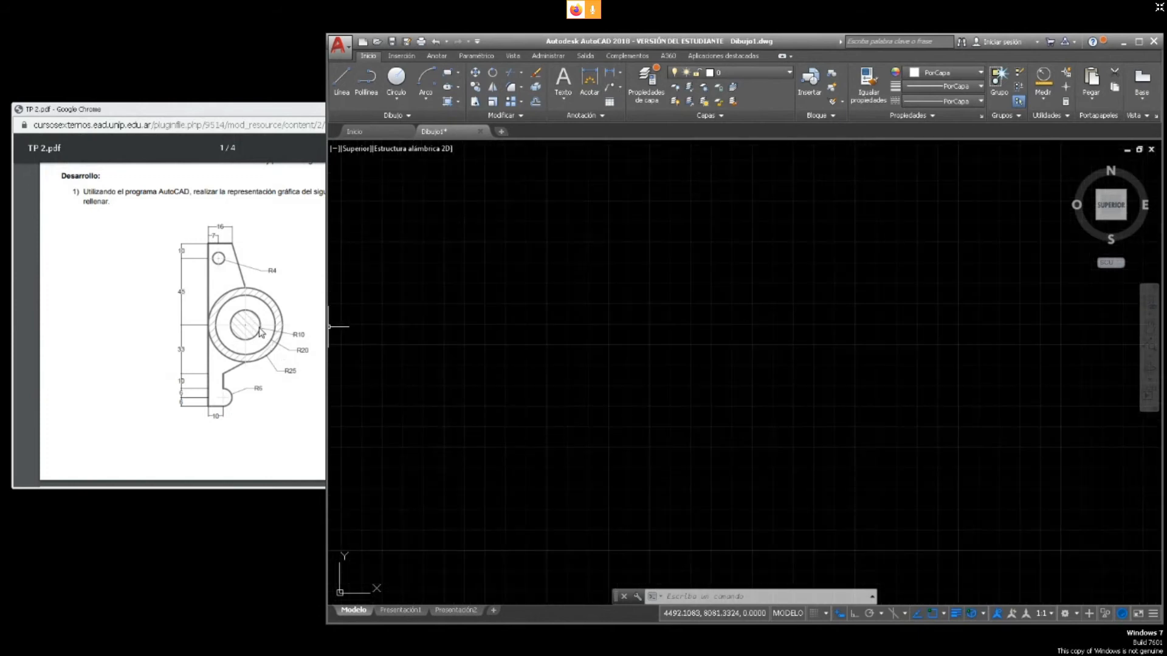
Enlarge the exercise 1 drawing in TP 2.pdf, then draw a circle of radius 10 by centre and radius in AutoCAD
click(298, 357)
ctrl+scroll(298, 357, up, 3)
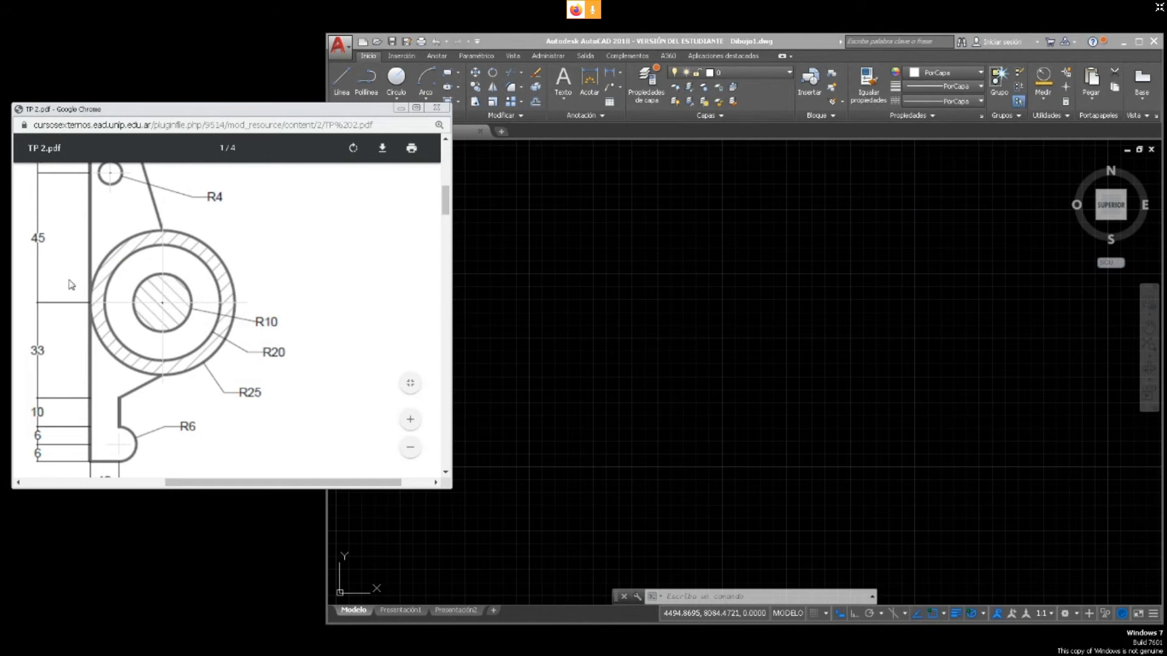
click(394, 99)
click(399, 98)
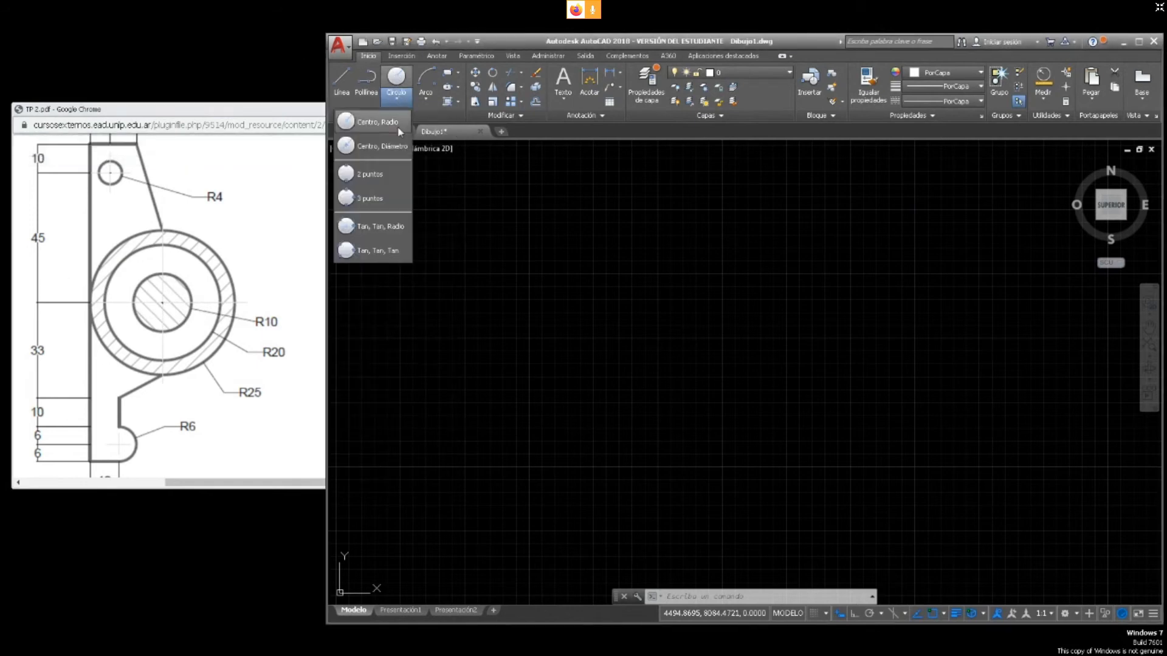
click(376, 121)
click(585, 297)
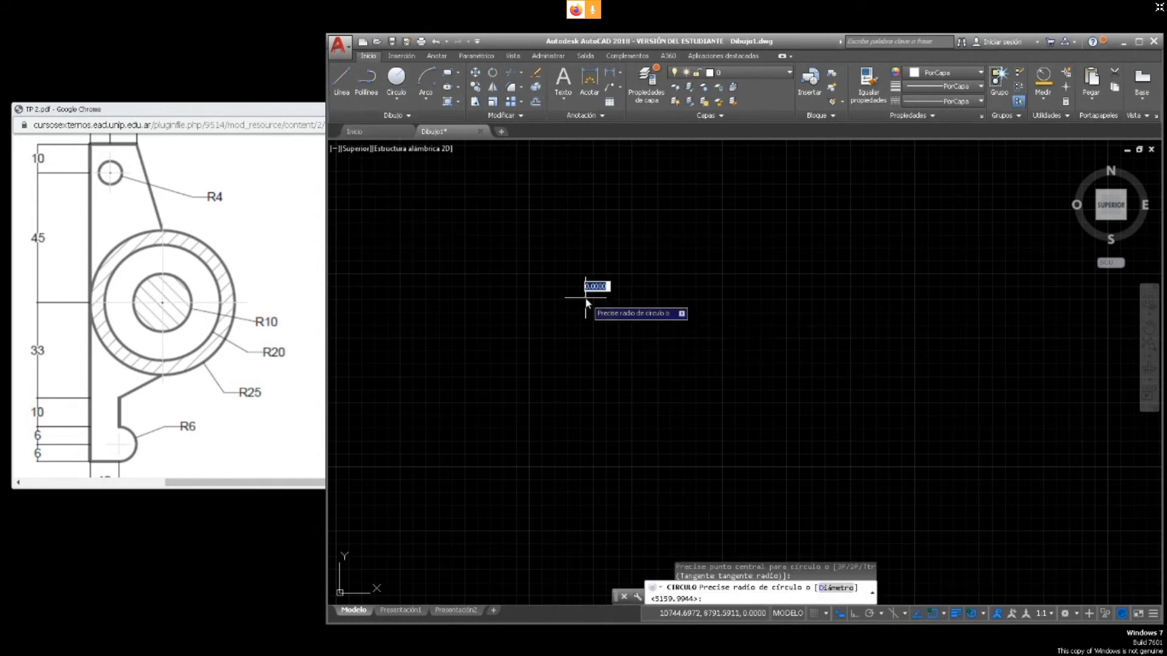
text(10)
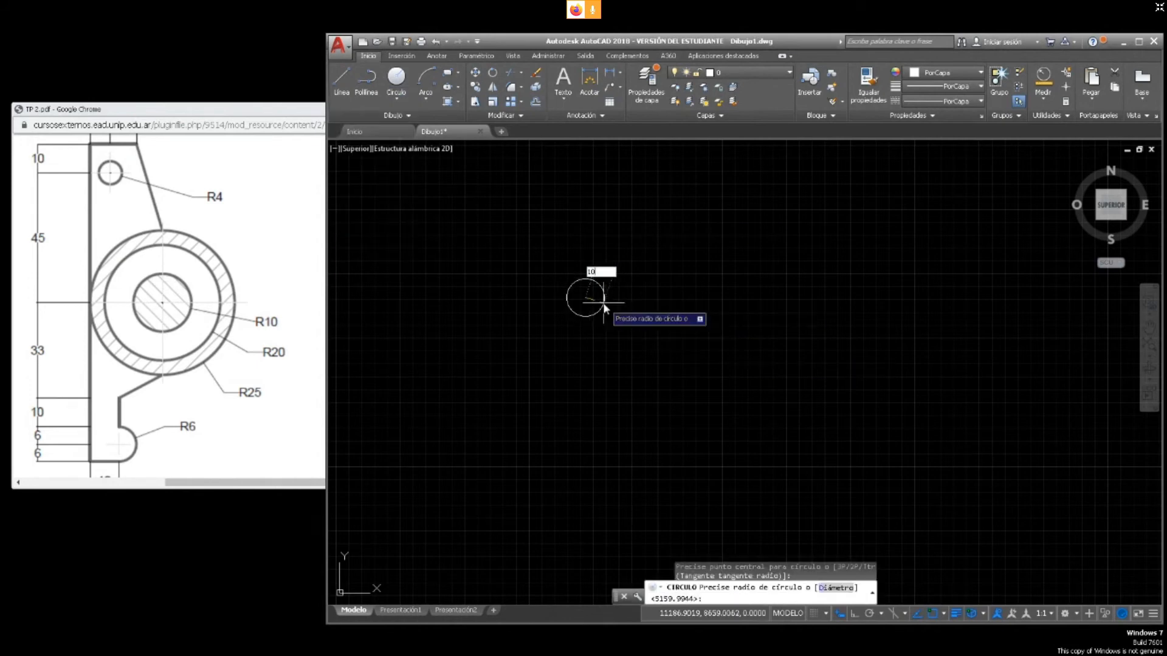
key(Return)
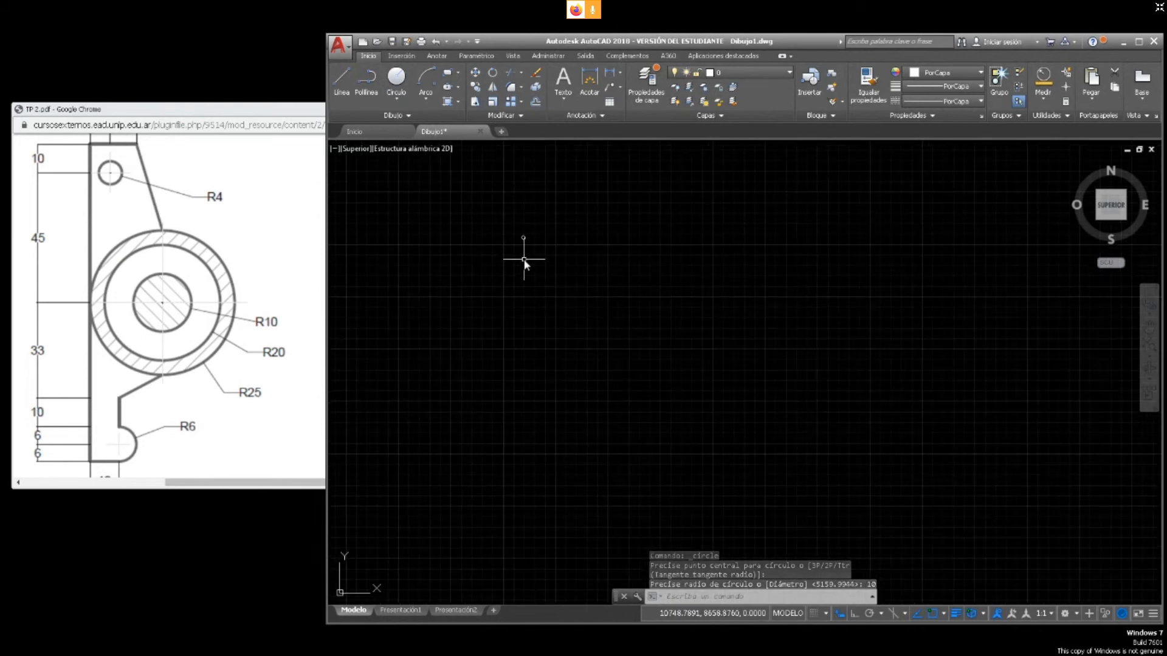
Fit the new circle to the drawing area and measure its radius
scroll(529, 253, up, 2)
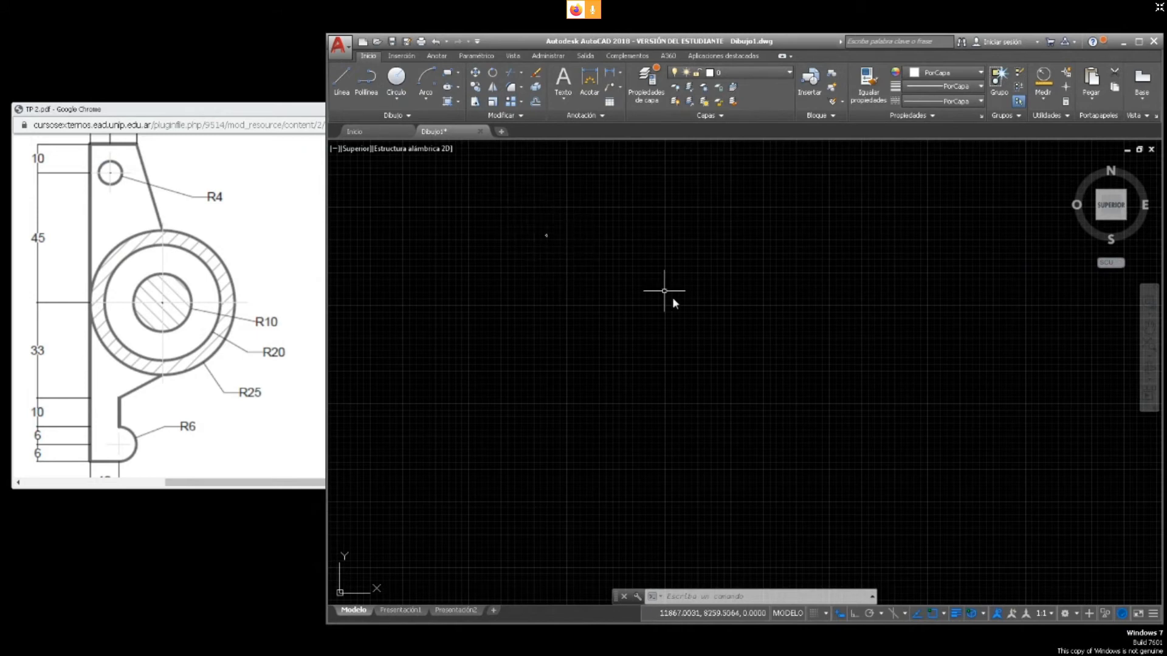
scroll(574, 266, up, 3)
middle_drag(503, 199, 525, 346)
scroll(525, 345, down, 3)
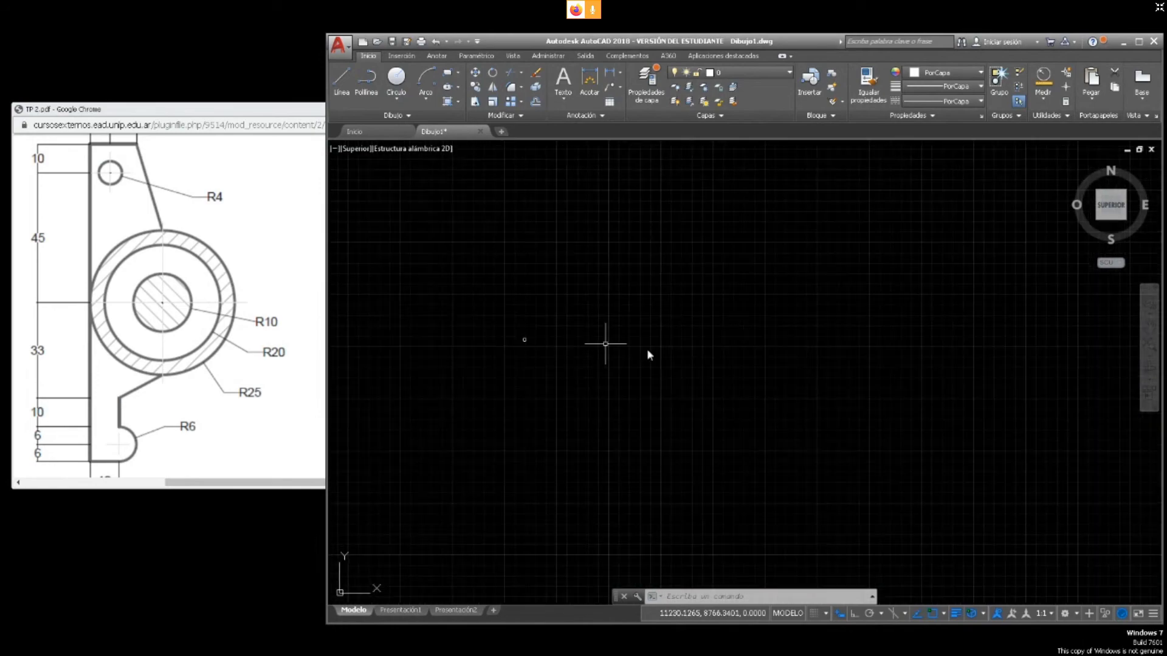
click(1149, 345)
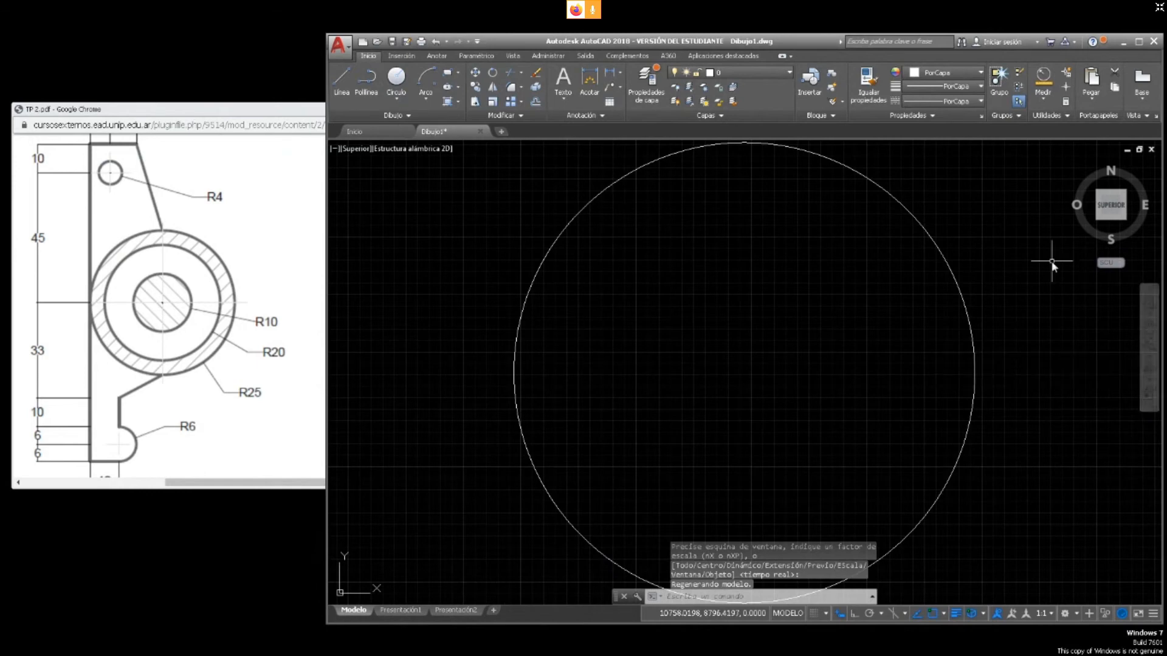
click(893, 191)
click(1046, 100)
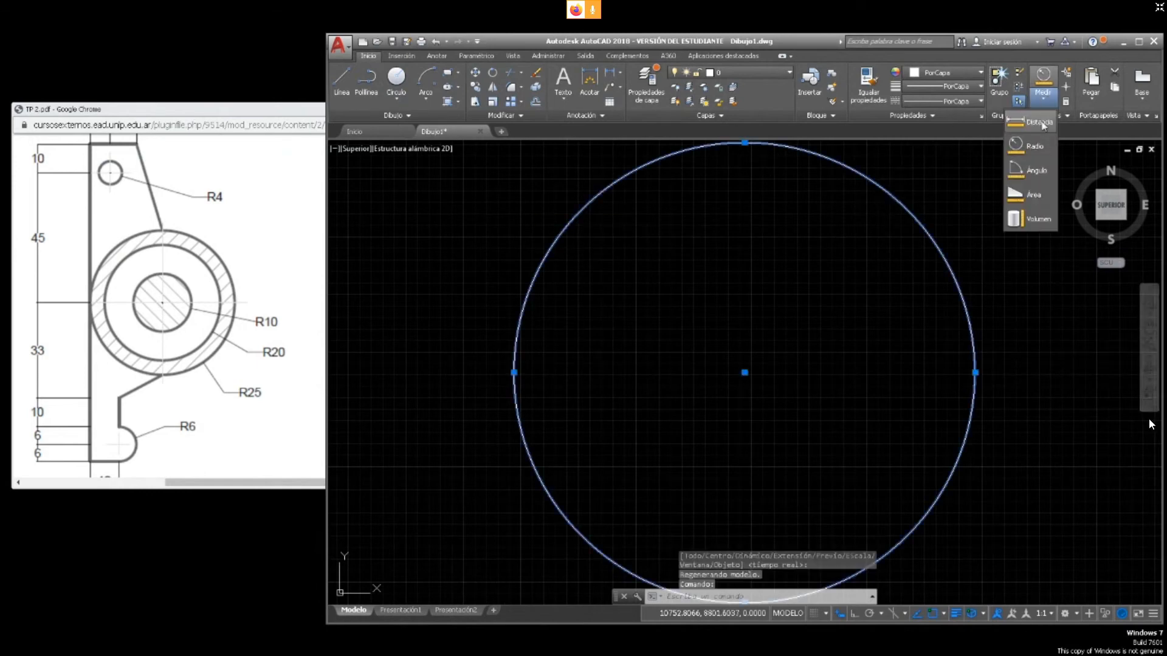
click(1039, 146)
click(920, 224)
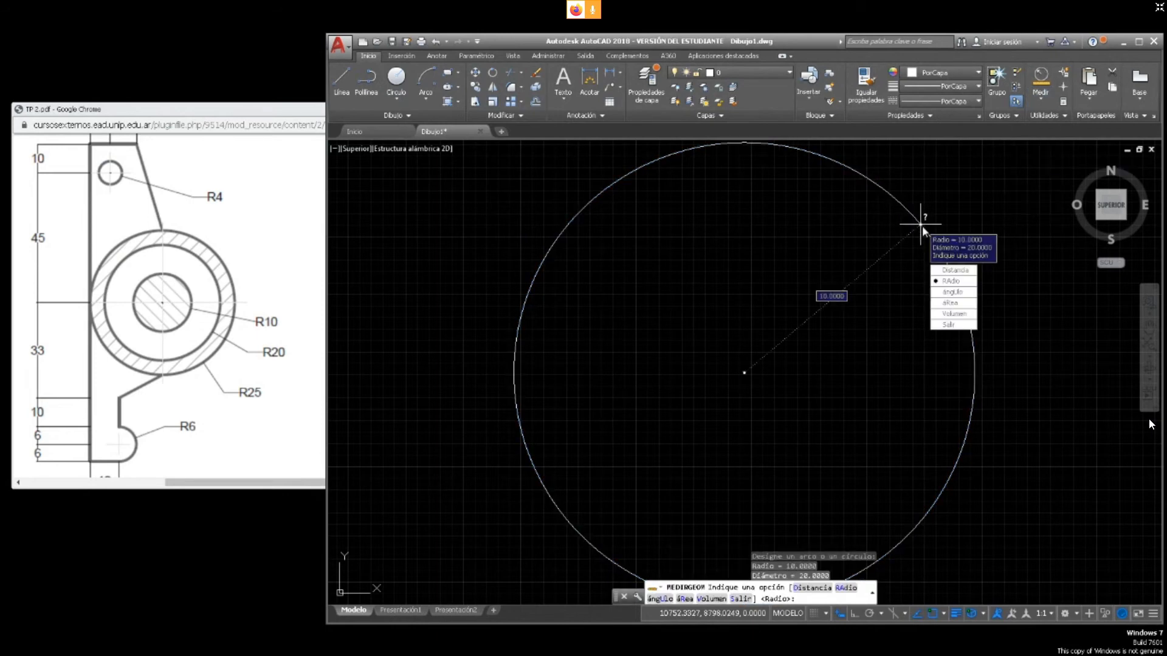
key(Escape)
Draw a second circle of radius 20 concentric with the first one
scroll(978, 213, down, 4)
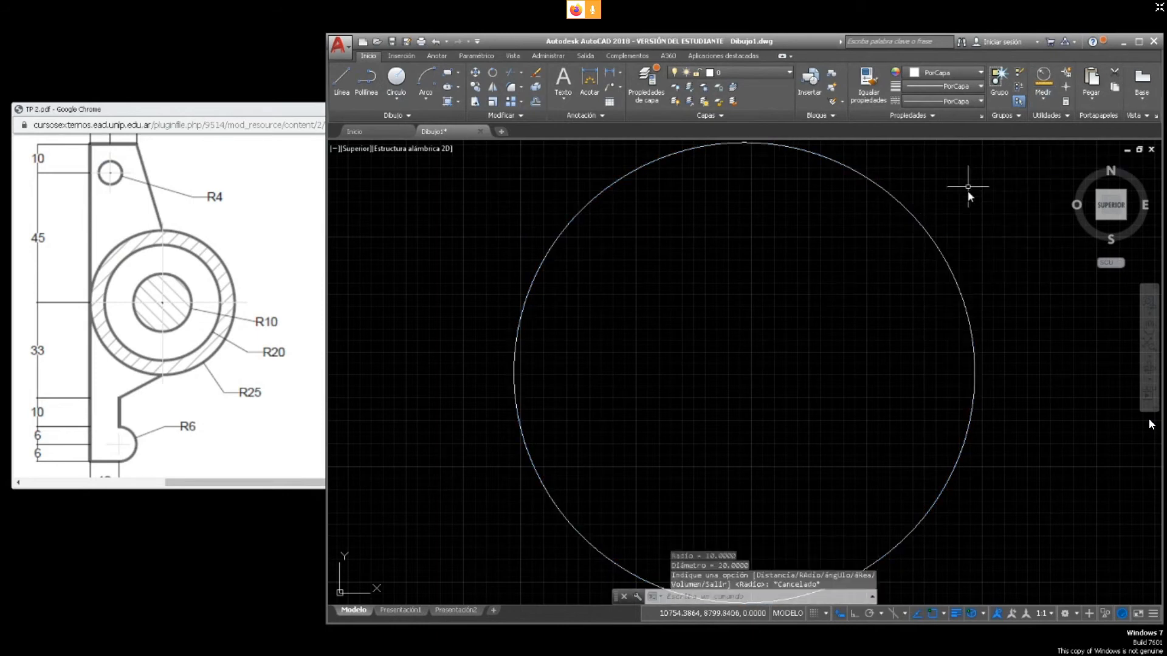
middle_drag(923, 285, 696, 347)
scroll(693, 348, down, 2)
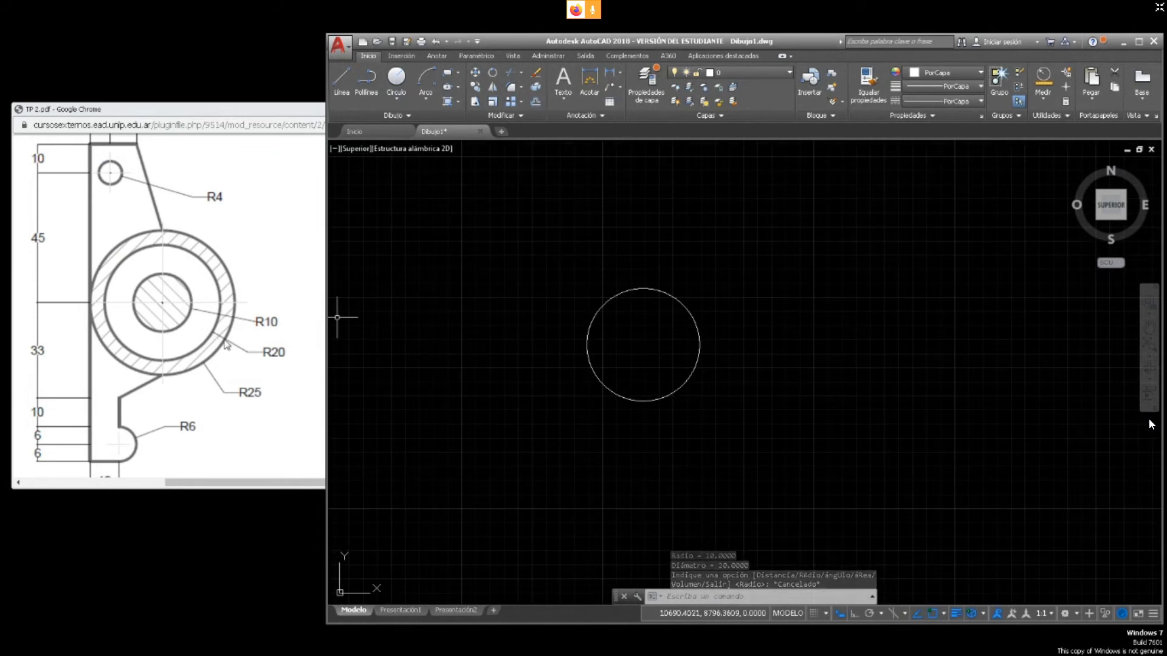
click(218, 344)
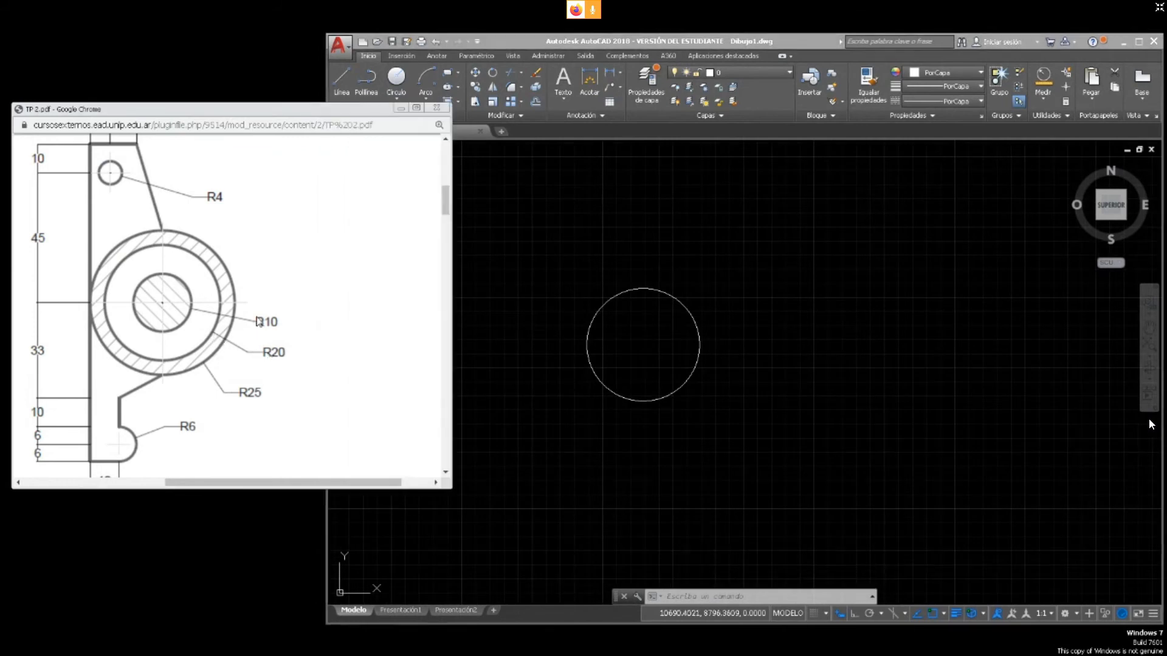
click(742, 302)
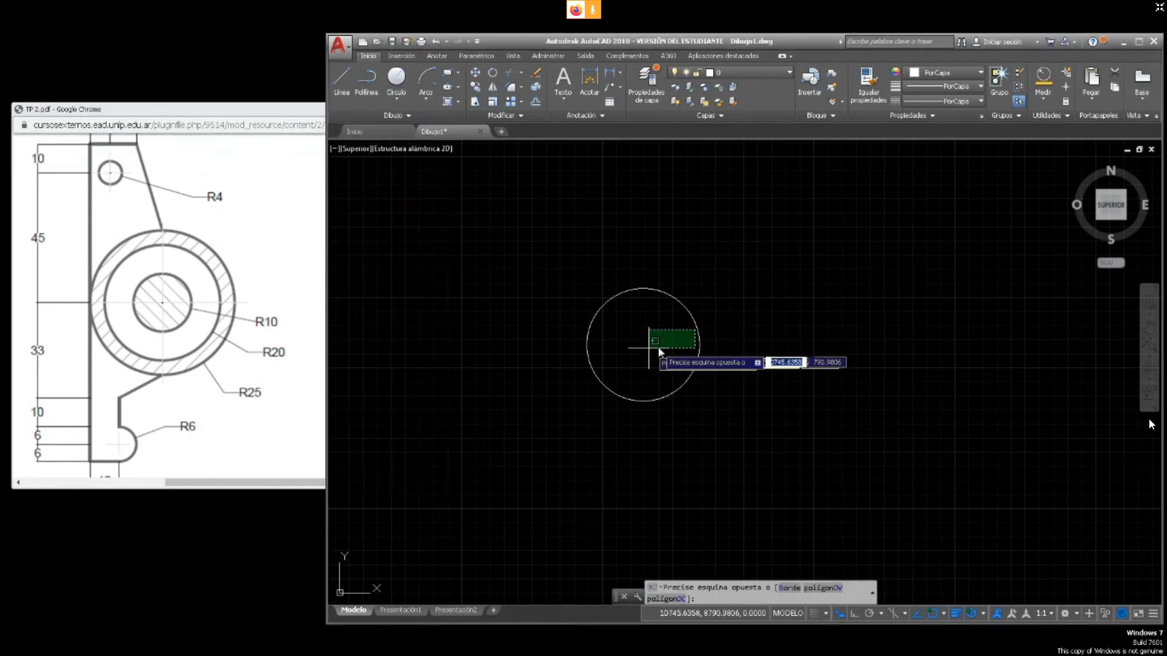
key(Escape)
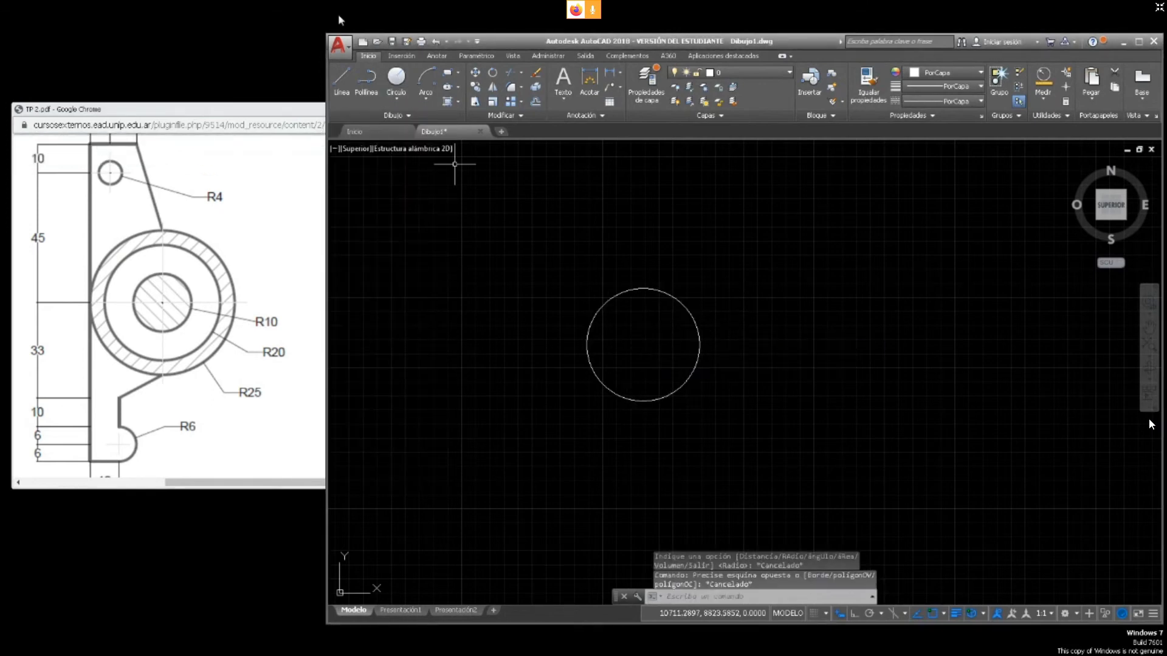
click(396, 78)
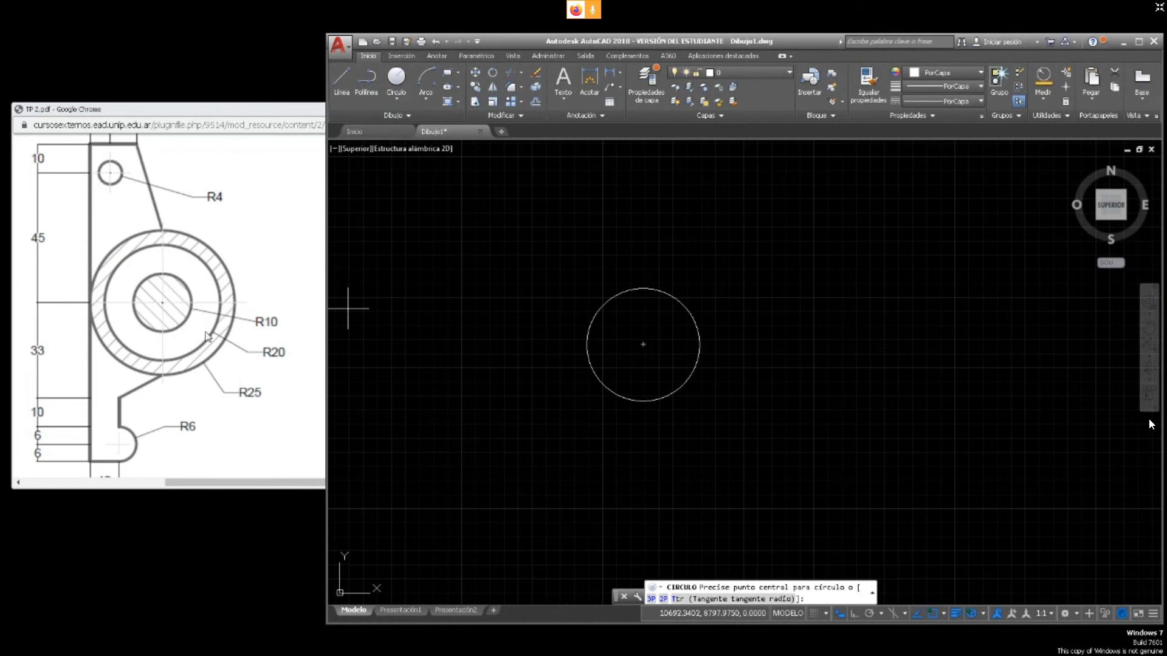
click(397, 77)
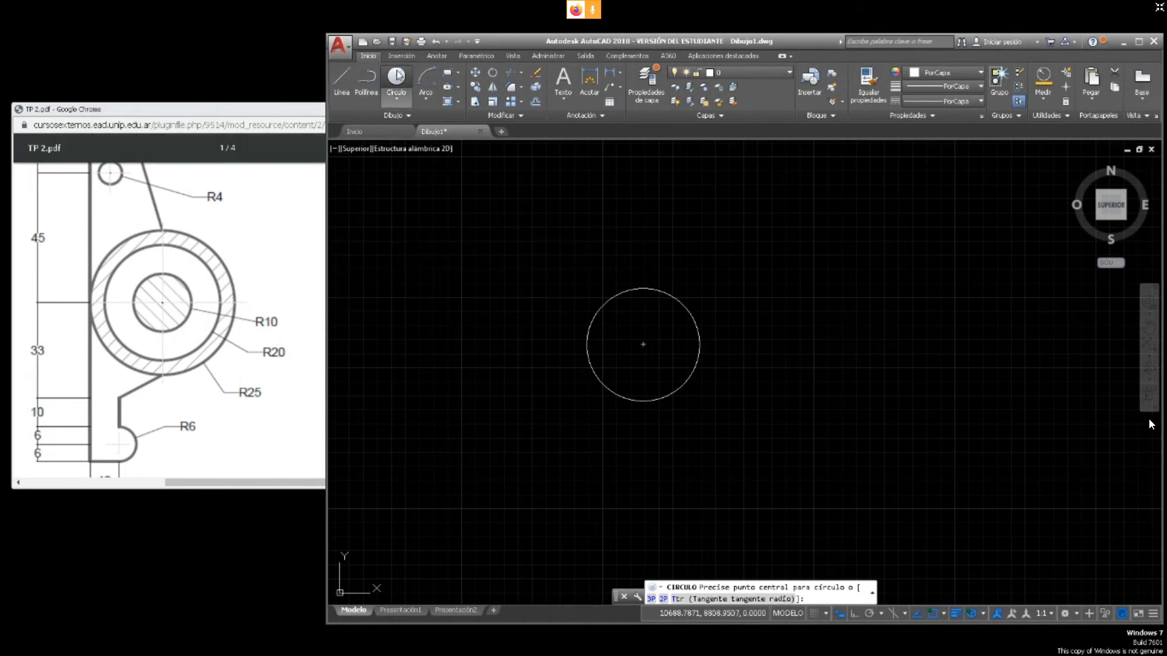
click(643, 345)
text(2)
key(Return)
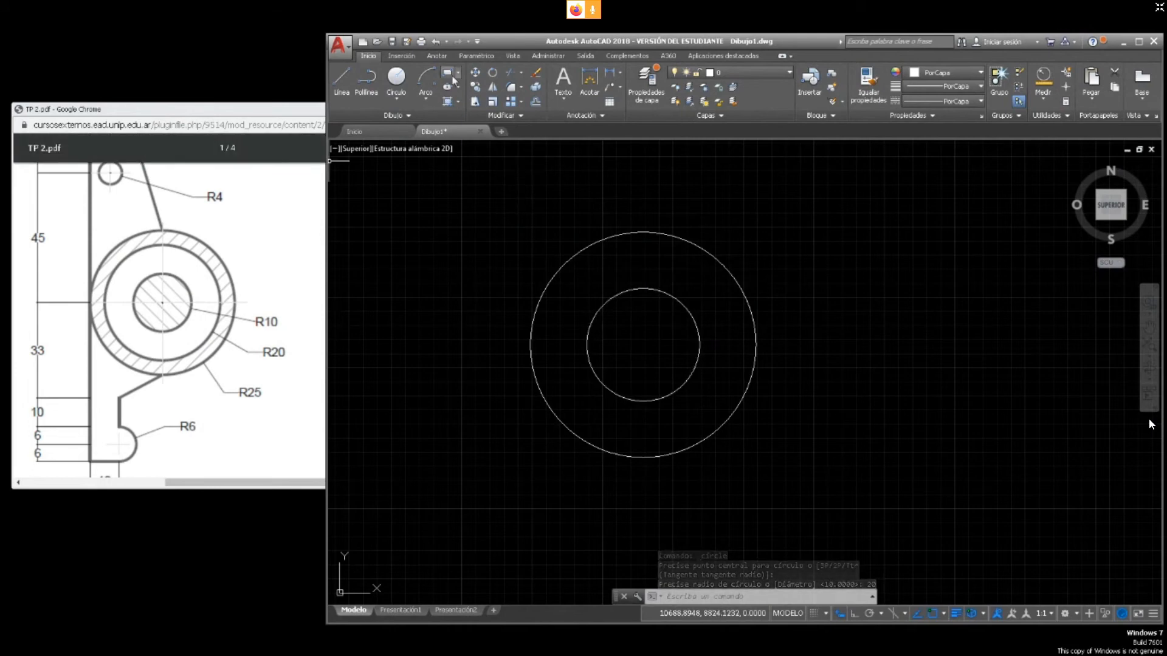
Draw a third concentric circle of radius 25 around the other two
click(396, 78)
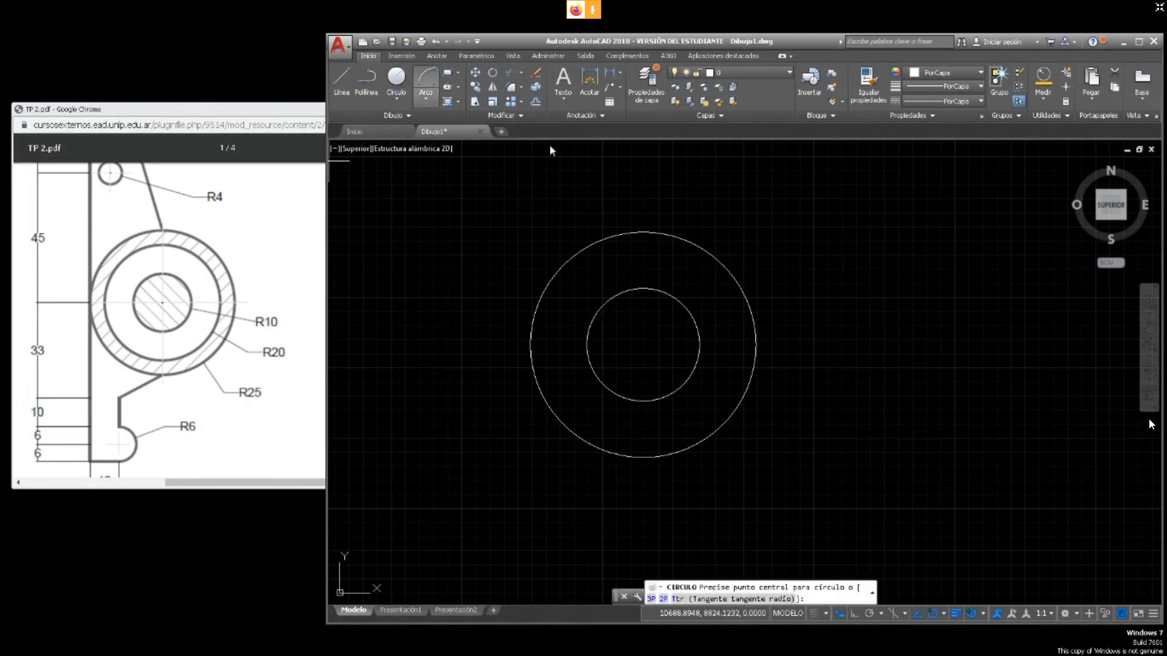
click(643, 345)
text(25)
key(Return)
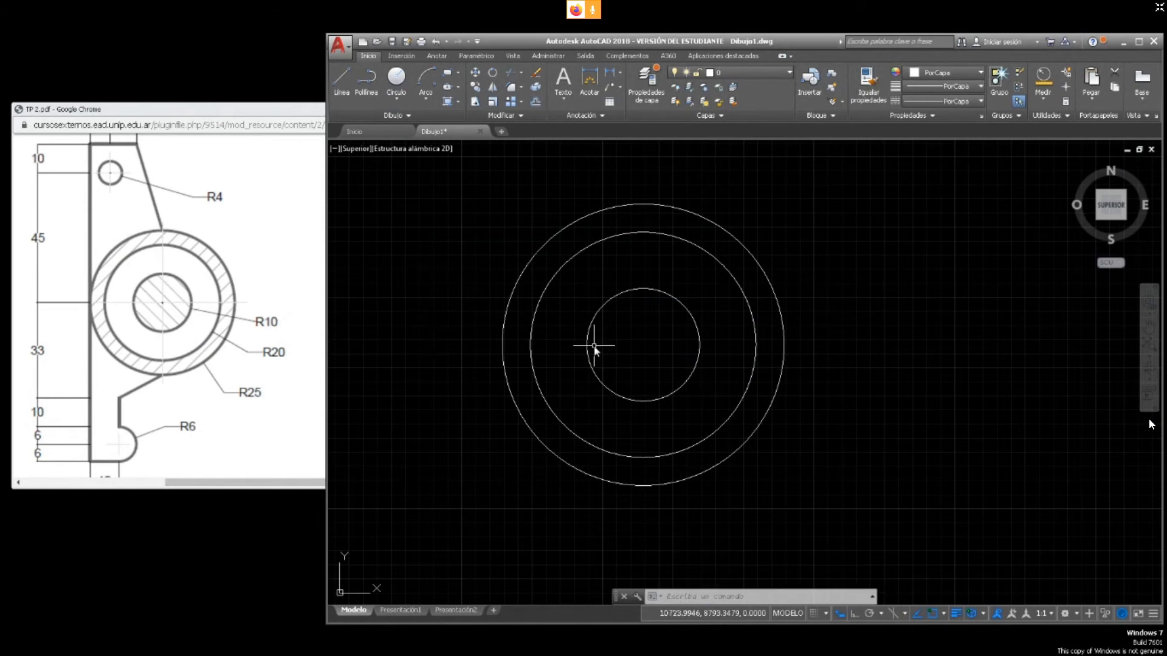
scroll(449, 326, down, 3)
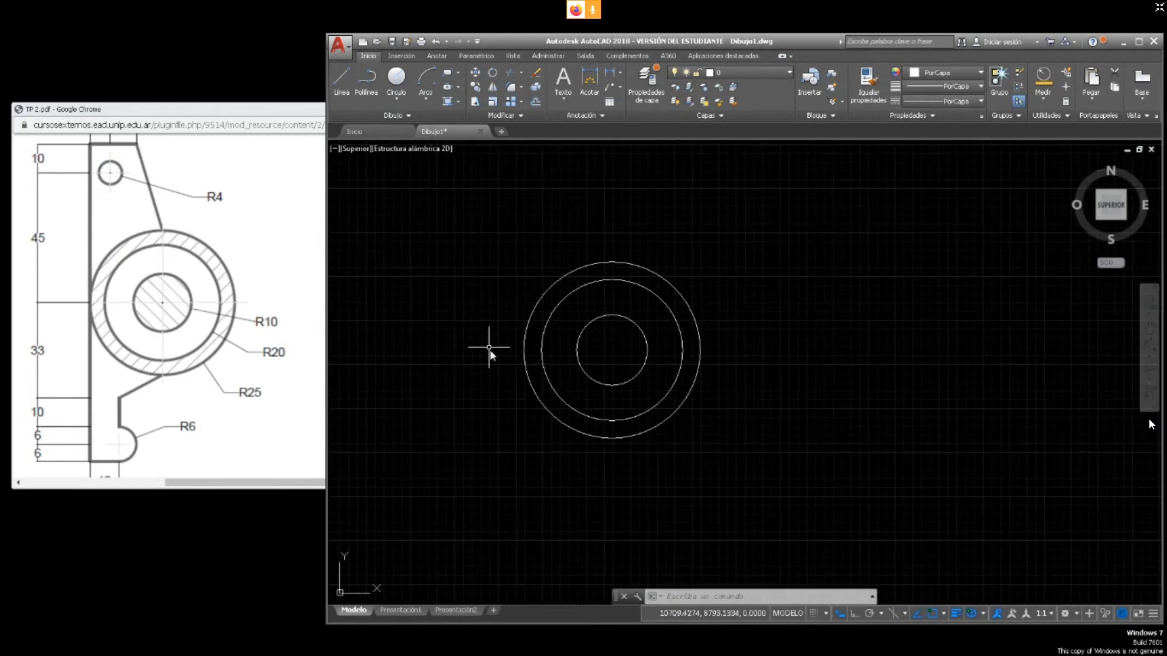
middle_drag(466, 352, 487, 356)
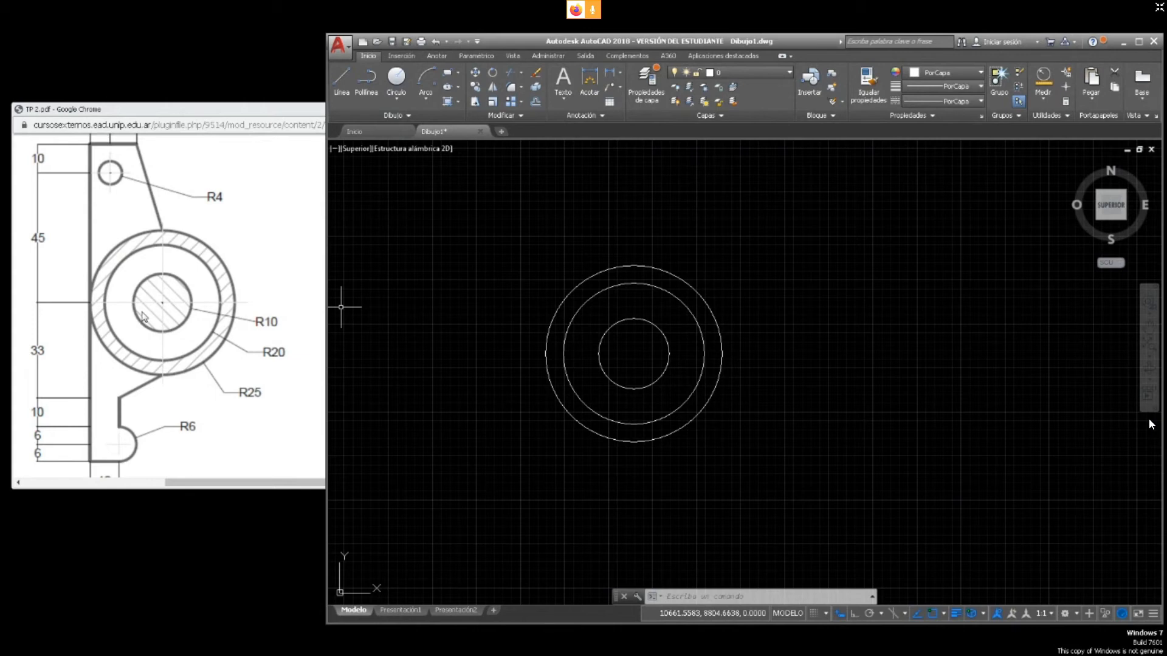
Show the upper part of exercise 1 in TP 2.pdf and check the quadrant option among AutoCAD's object snaps
click(111, 249)
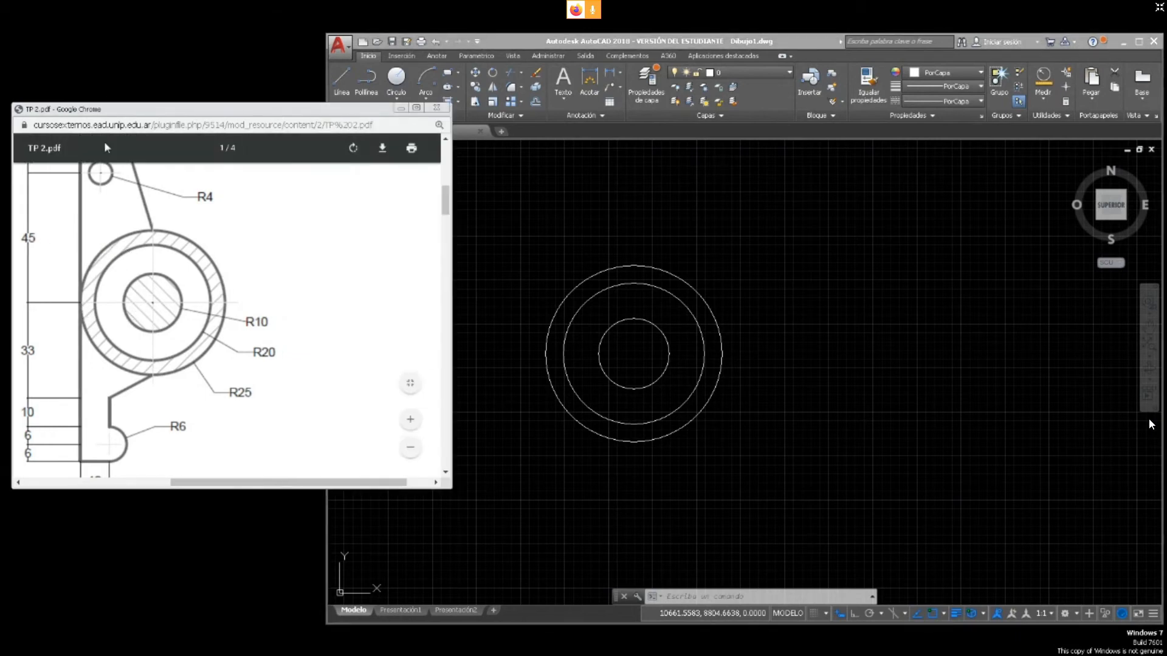
scroll(101, 231, down, 1)
scroll(98, 231, up, 1)
middle_drag(187, 265, 197, 288)
scroll(203, 296, up, 1)
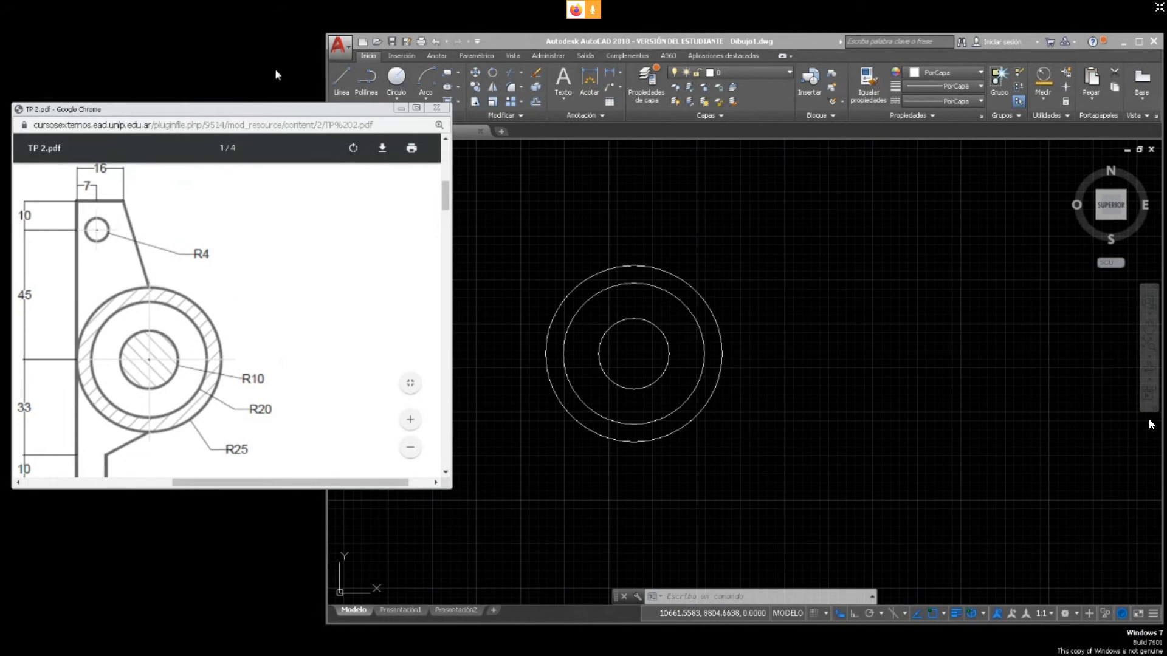
click(341, 81)
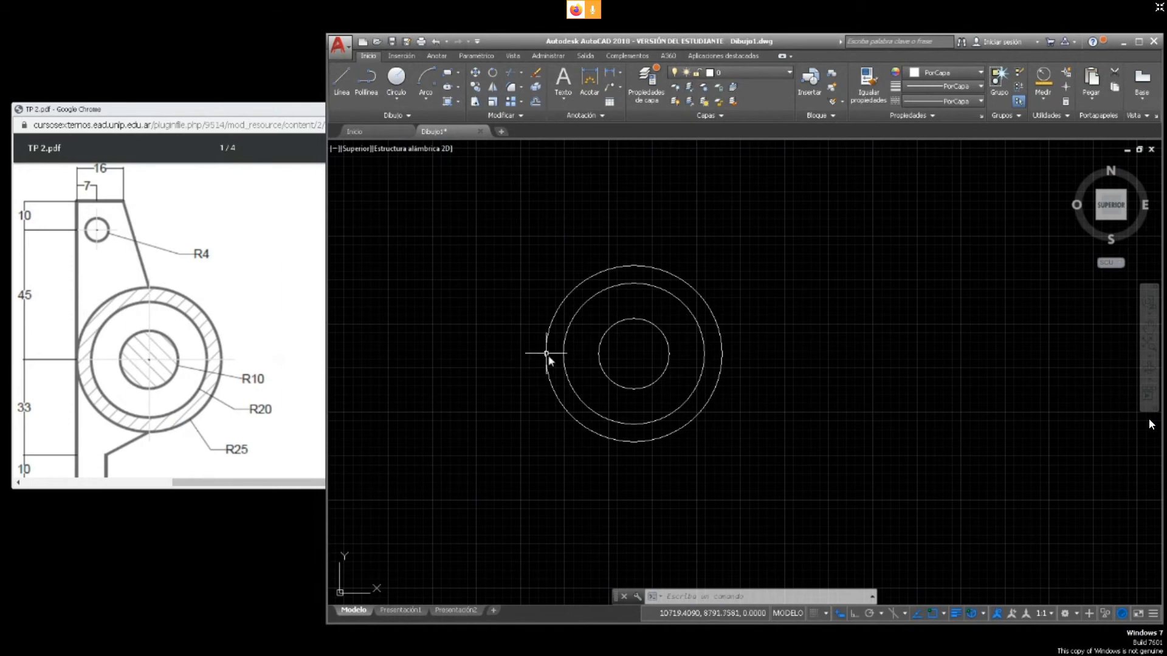
click(341, 81)
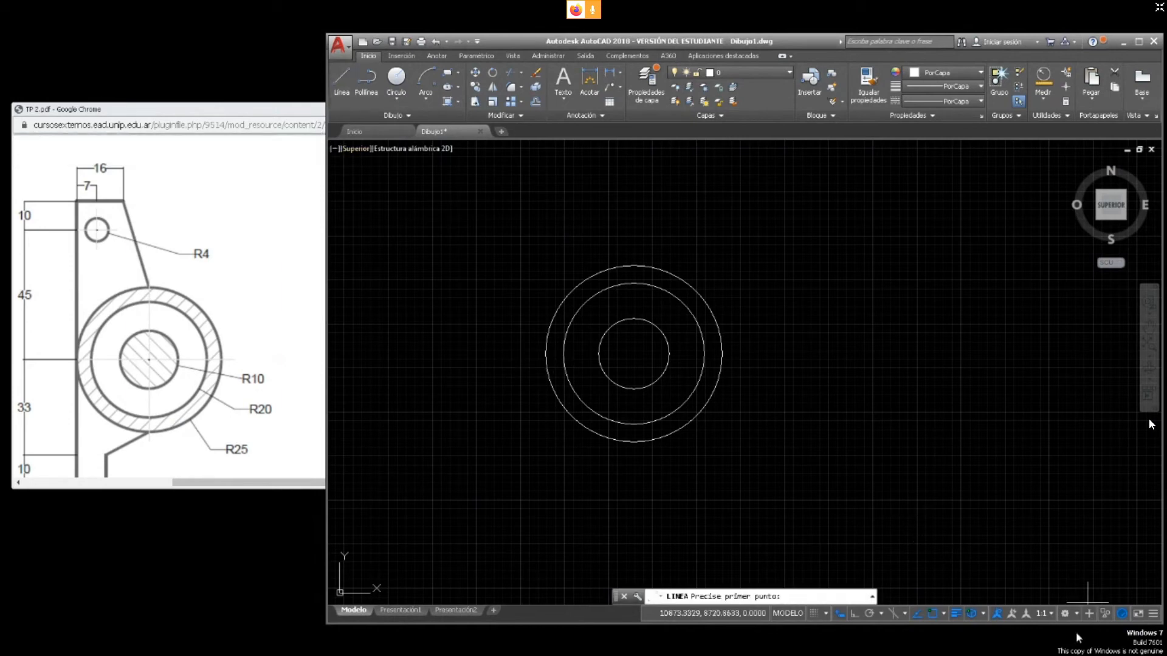
click(943, 614)
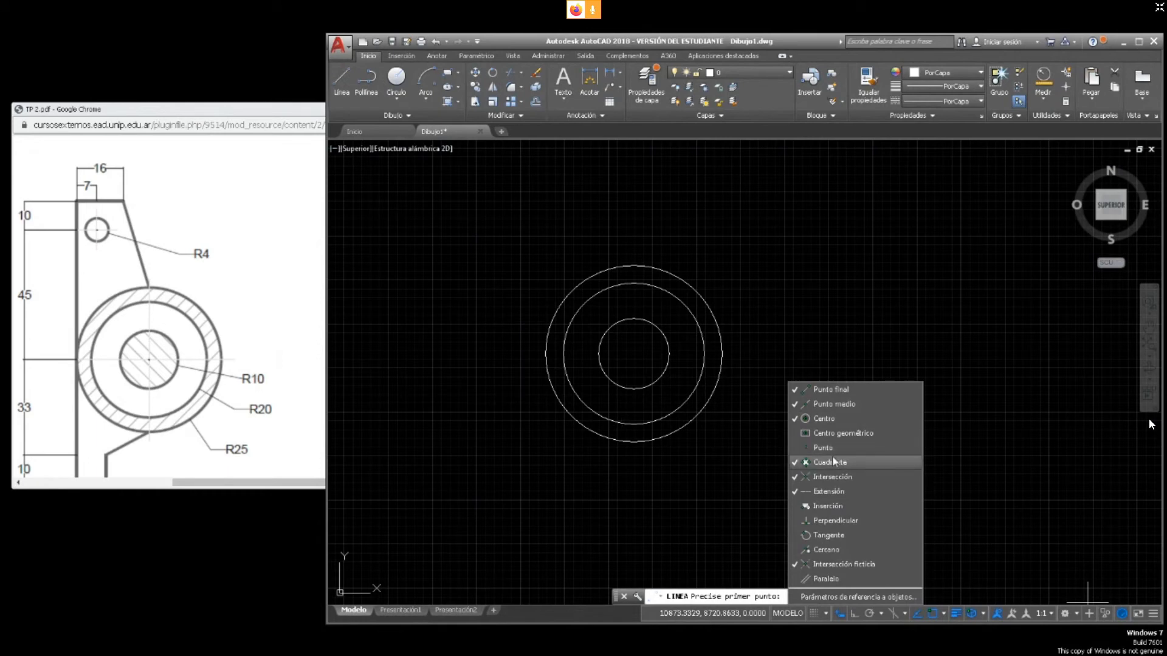
click(742, 499)
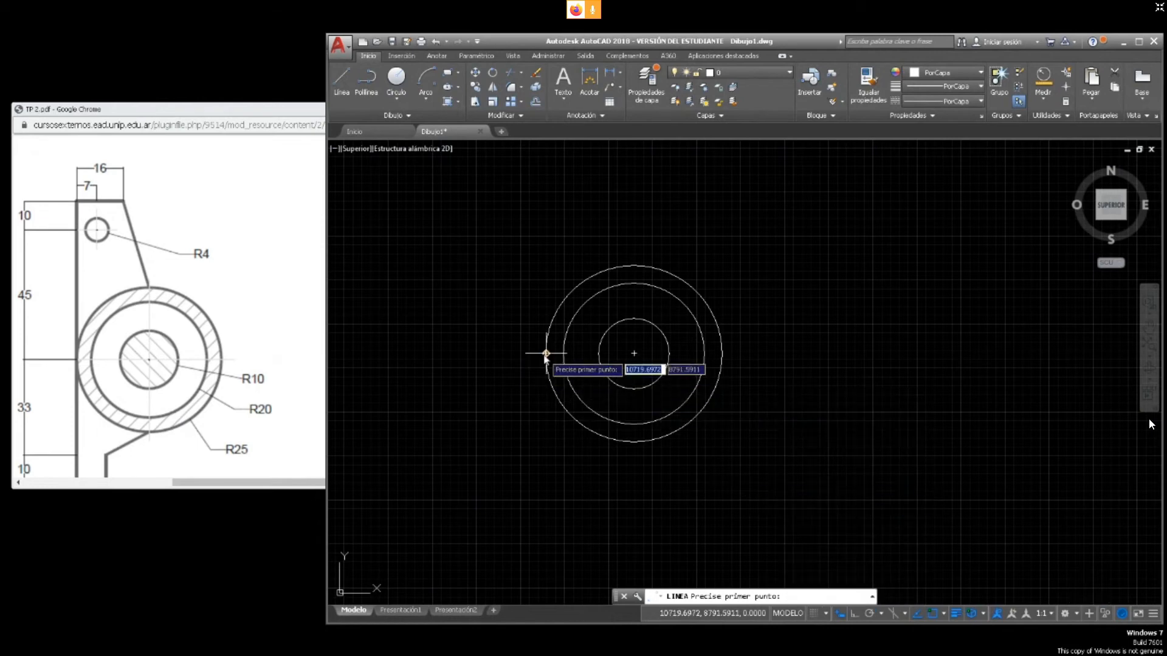
With ortho mode on, draw a 45-unit vertical line upward from the left quadrant of the outer circle
click(342, 82)
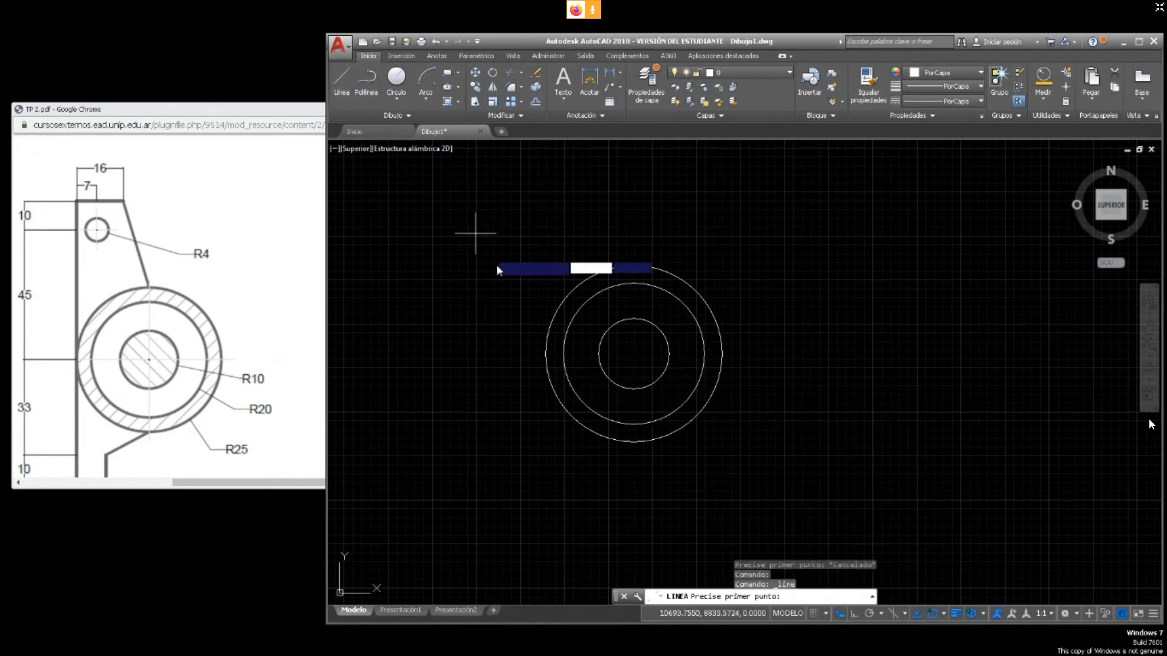
click(854, 614)
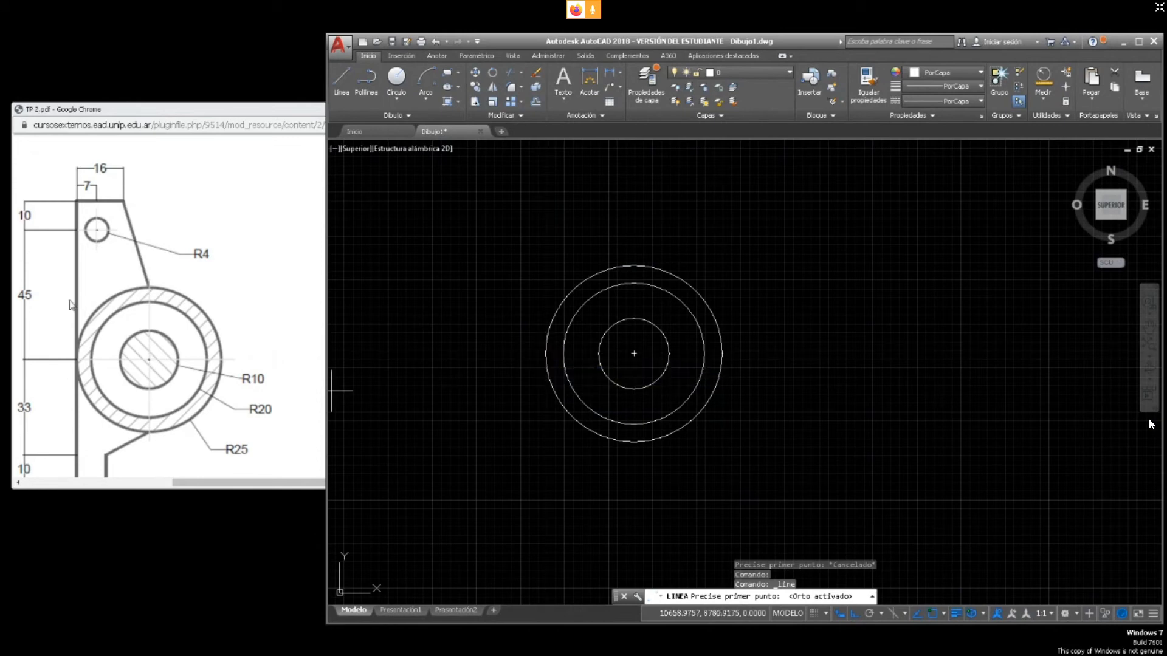
click(546, 353)
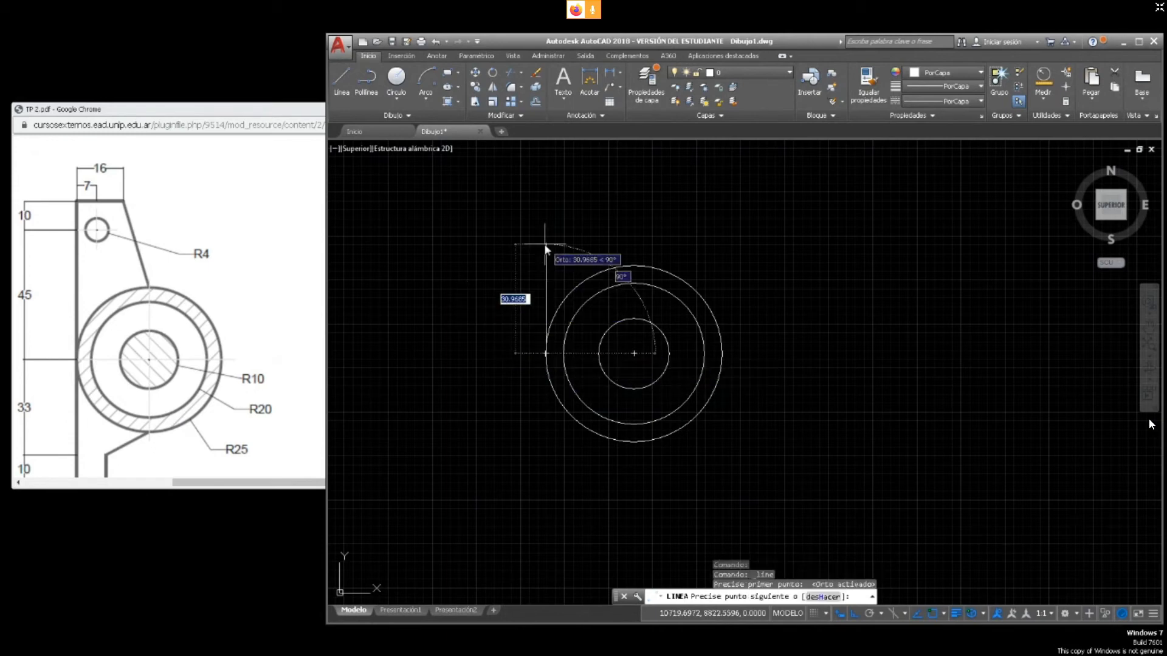
text(45)
key(Return)
key(Escape)
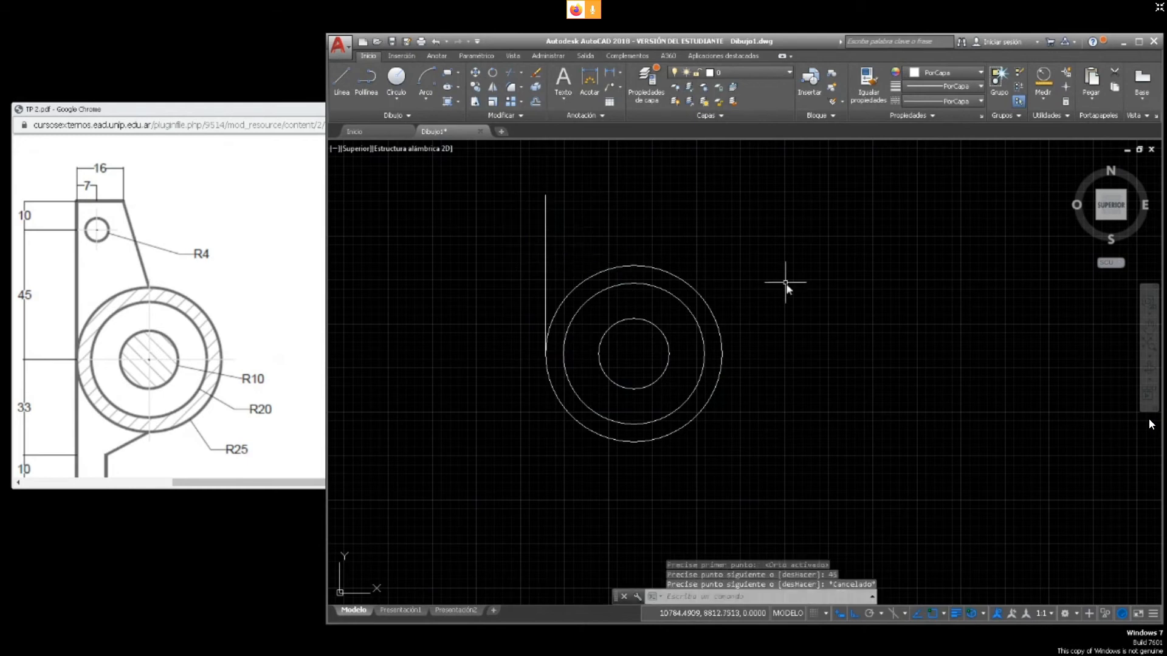
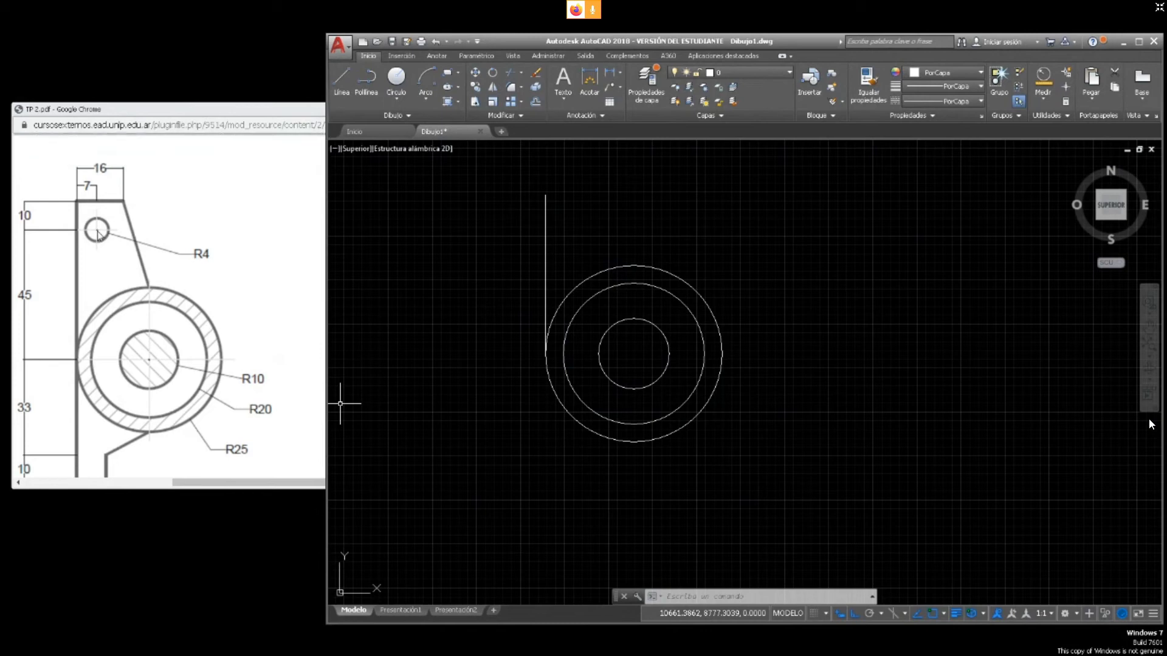
From the upper end of the vertical line, draw a 10-unit segment upward and a 7-unit segment to the right
click(341, 79)
middle_drag(465, 281, 448, 369)
scroll(365, 307, up, 2)
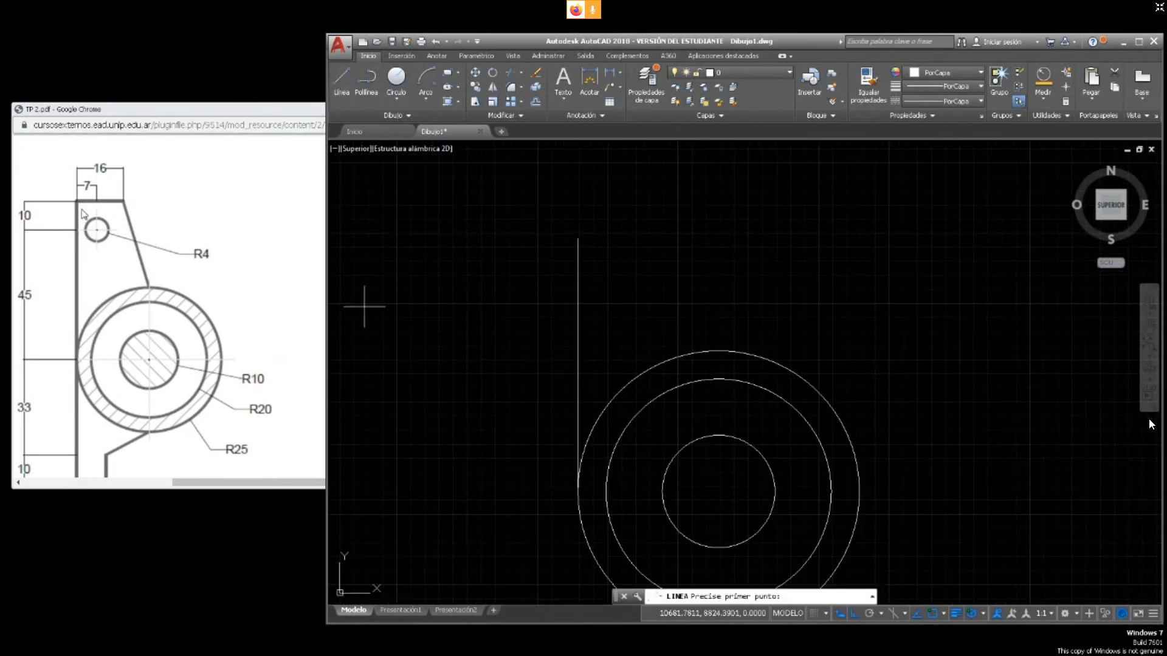
click(577, 237)
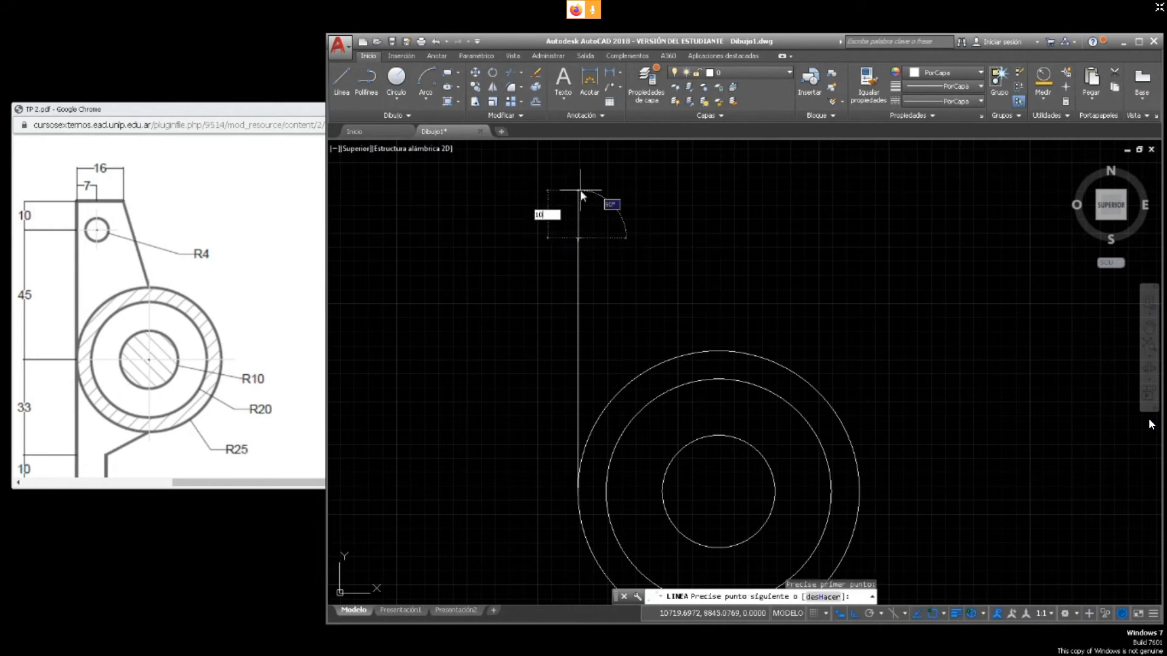
text(10)
key(Return)
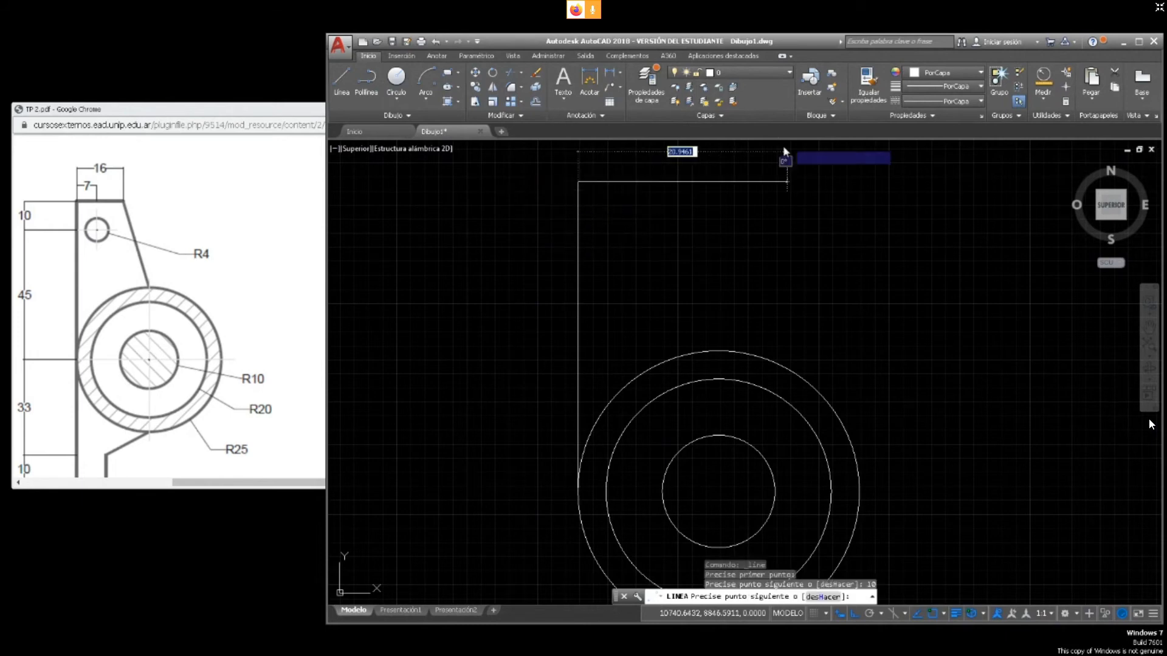
text(1)
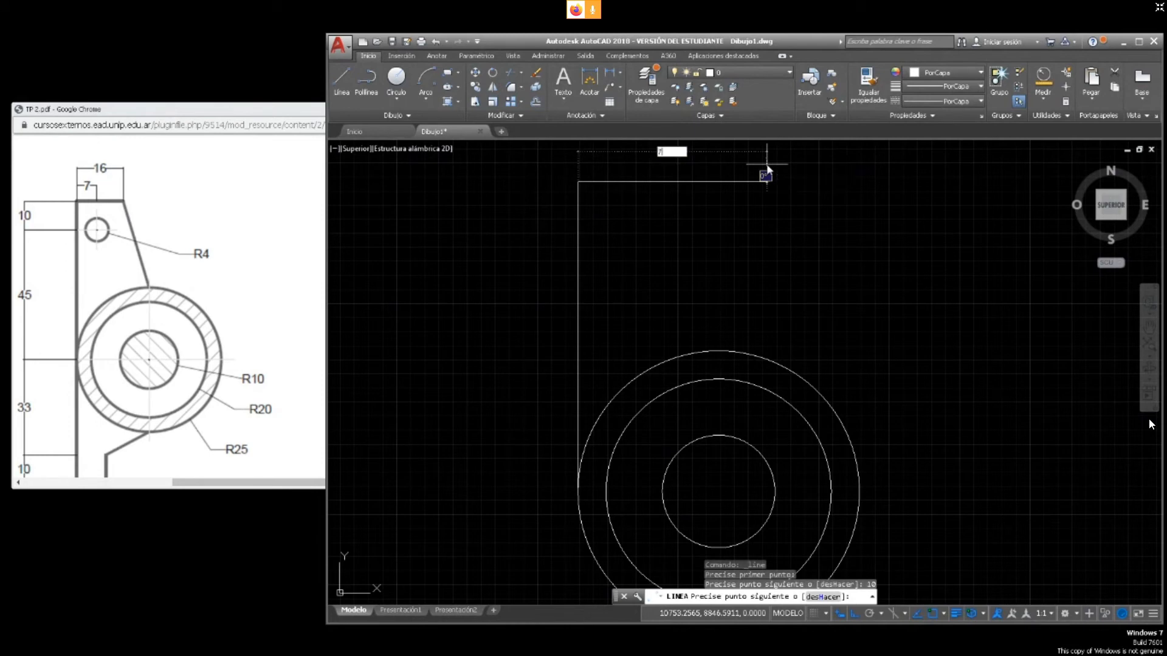
key(Return)
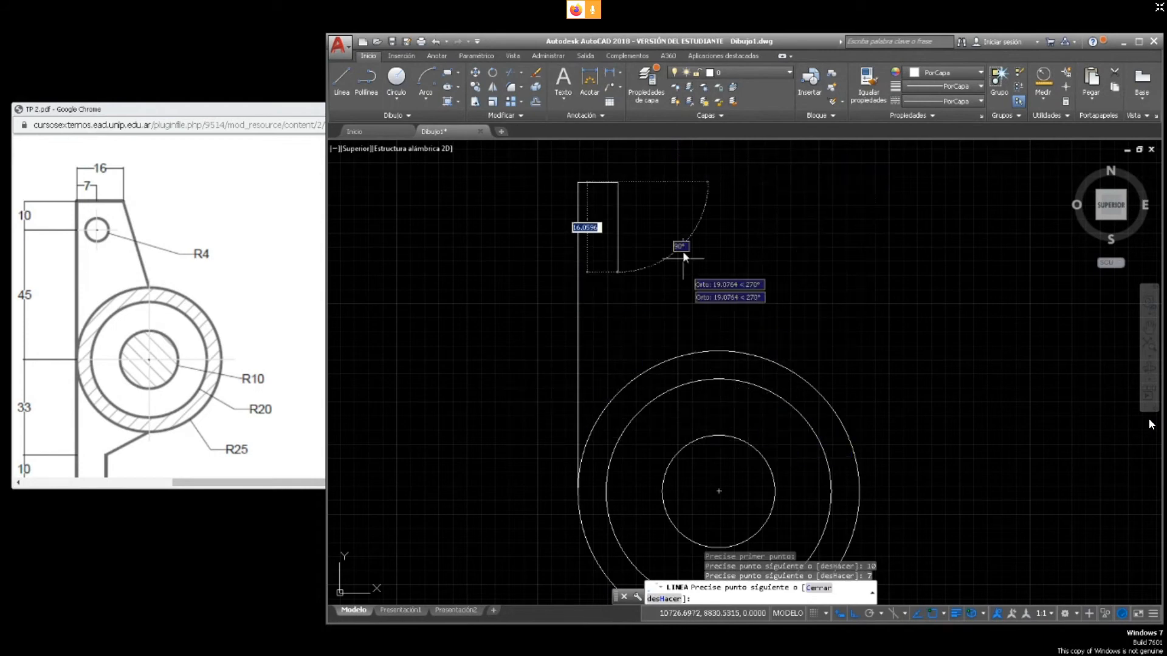
Extend the bracket's top edge with a 9-unit horizontal segment and end the line
text(9)
key(Return)
key(Escape)
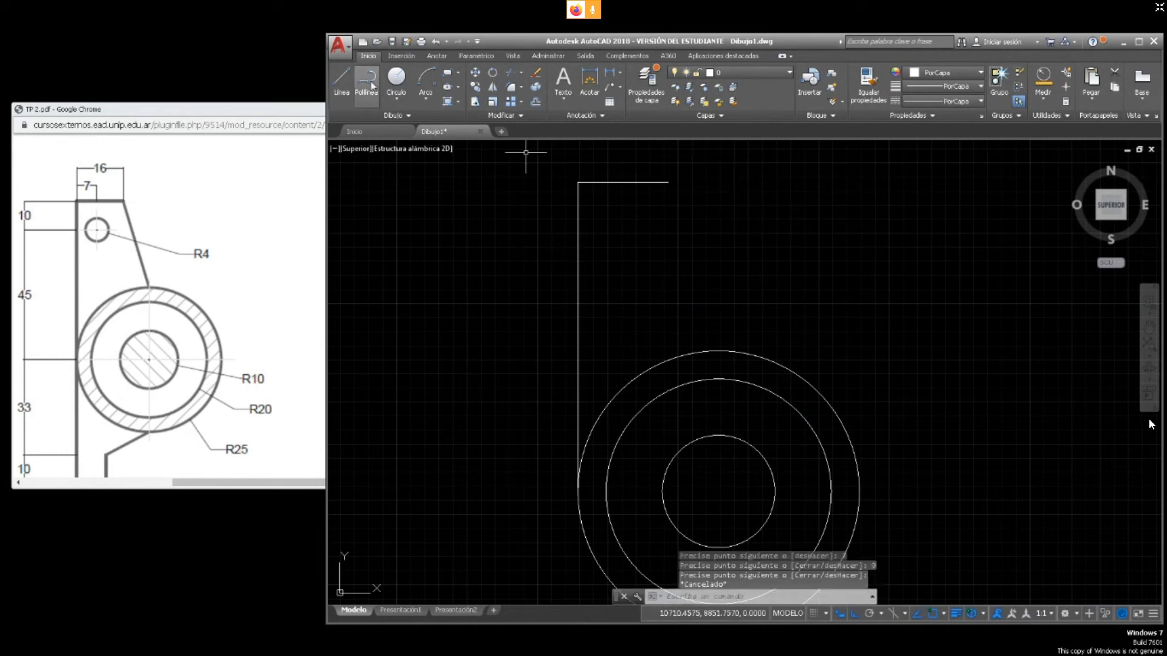
With ortho mode off, draw the sloped edge from the top edge's right end to the outer circle's top quadrant
click(342, 78)
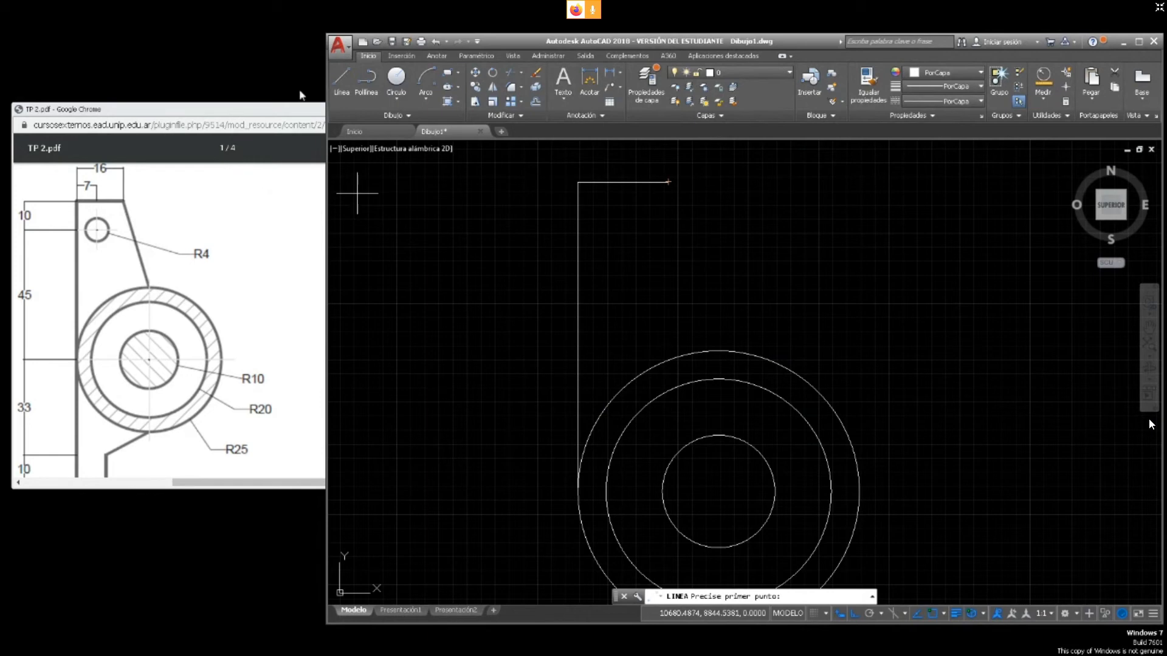
click(669, 181)
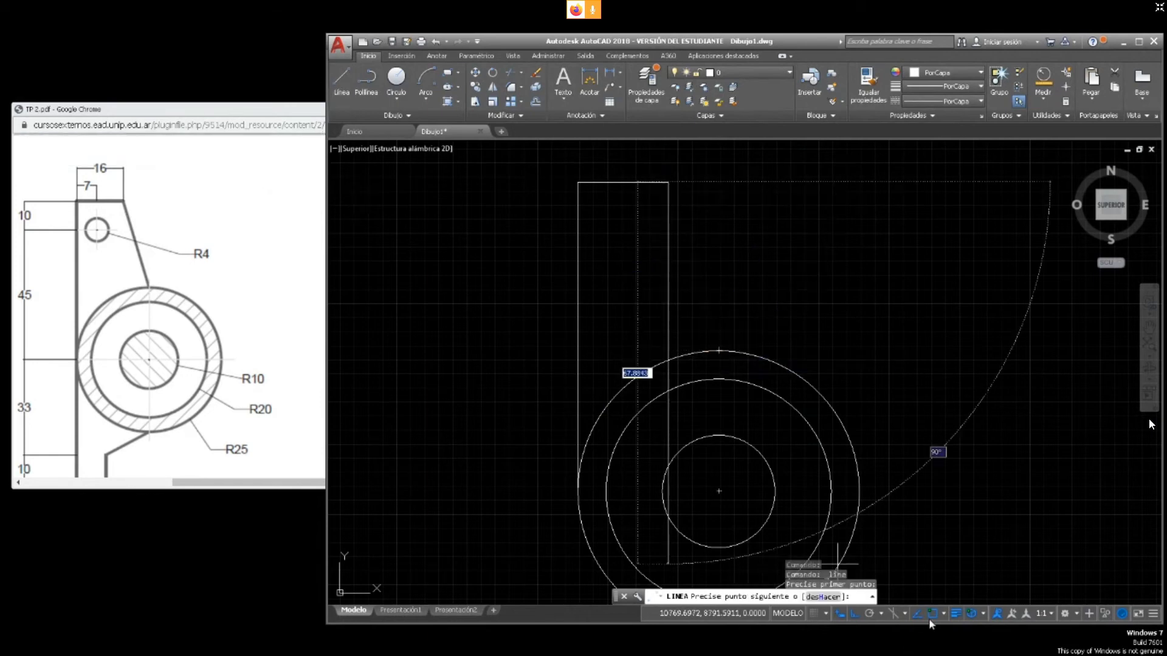
click(857, 614)
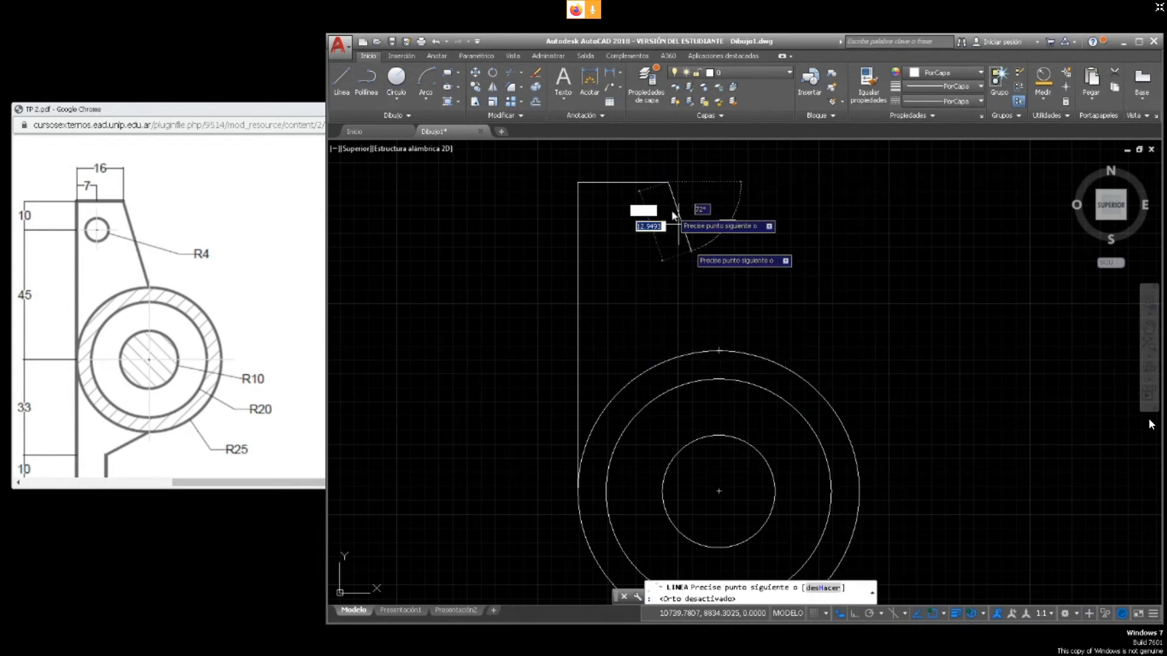
click(718, 350)
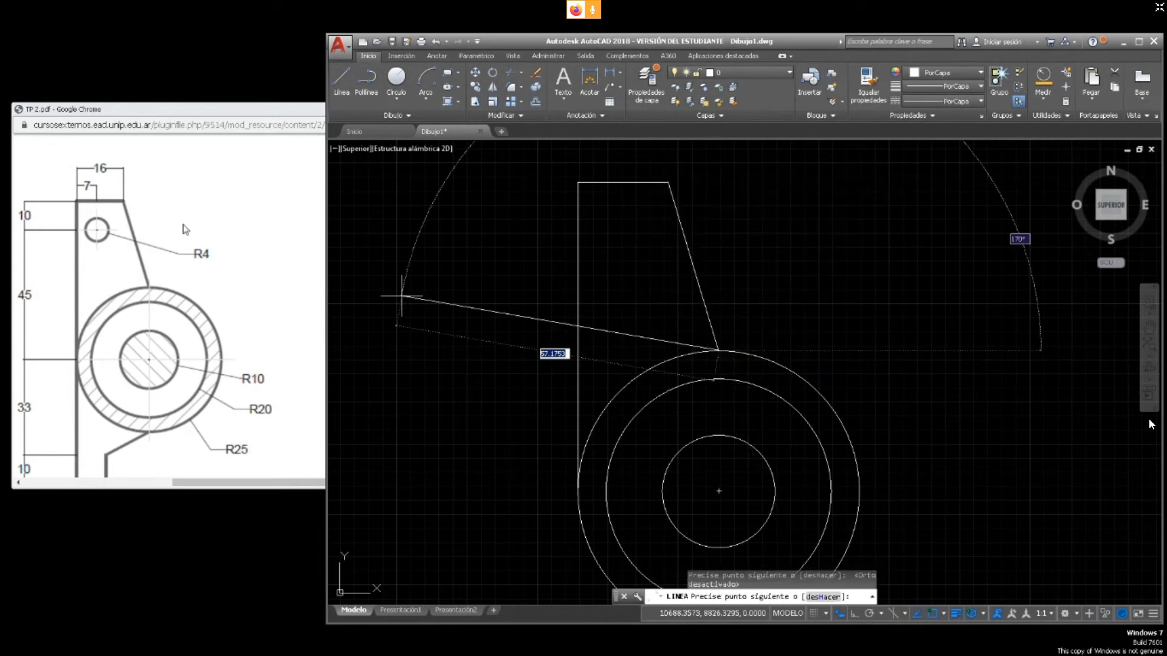
click(139, 309)
ctrl+scroll(139, 309, up, 5)
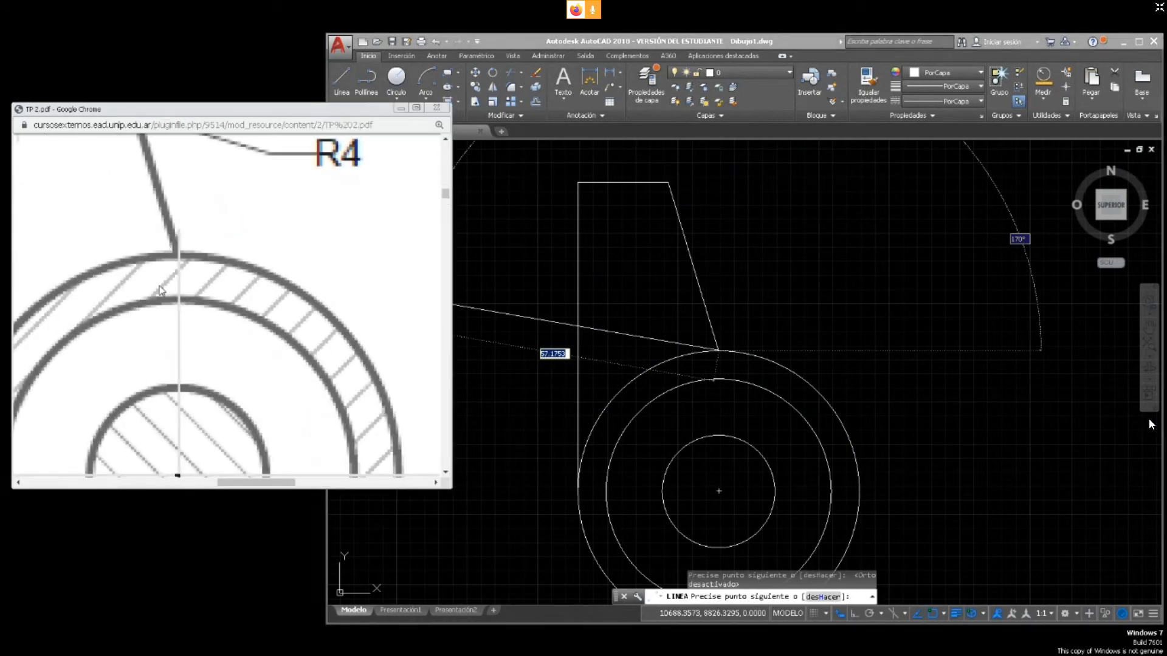
ctrl+scroll(188, 239, down, 4)
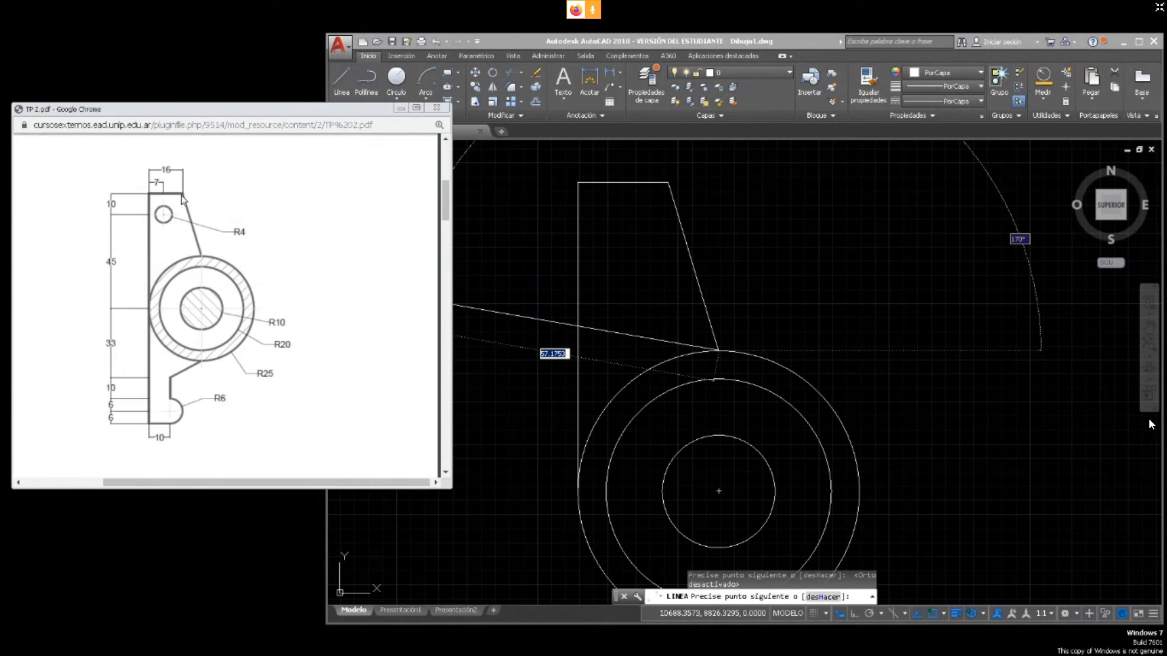
click(767, 301)
key(Escape)
middle_drag(770, 293, 722, 334)
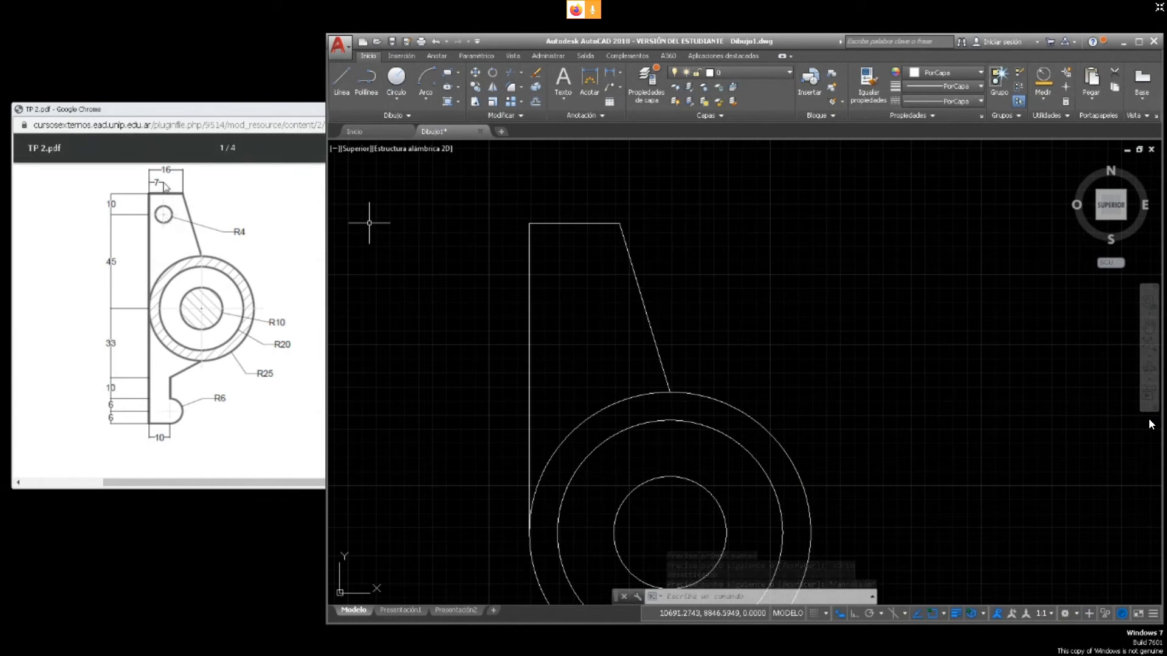
Draw a 7-unit horizontal guide line rightward from the left edge, starting at the point 10 units below the top corner
click(342, 81)
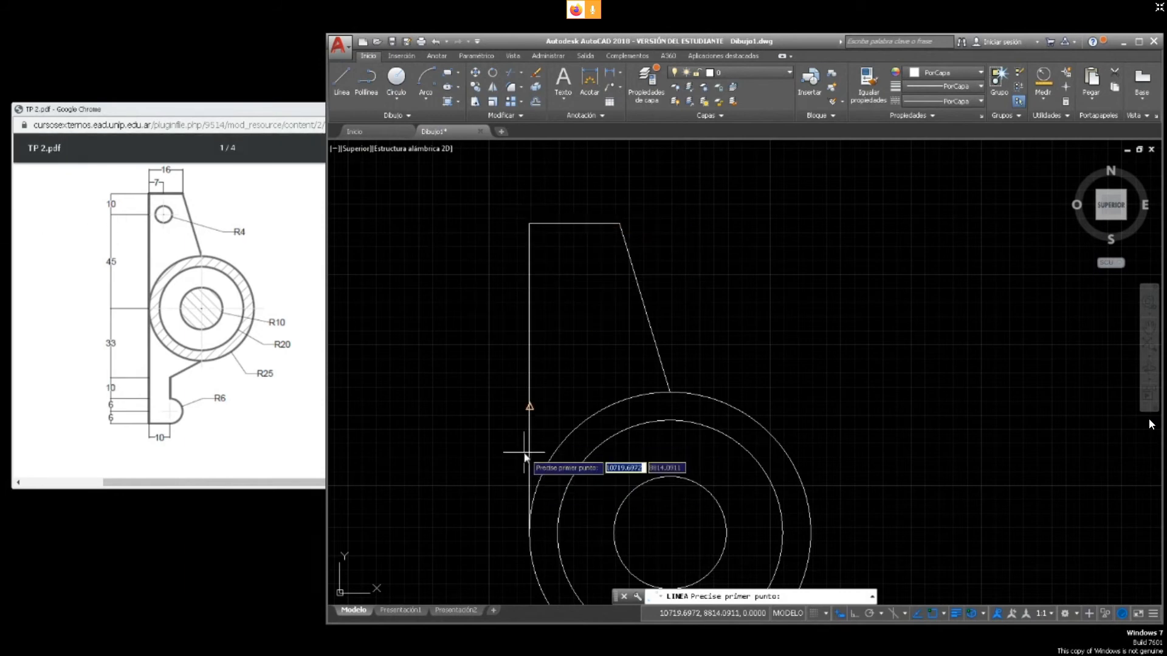
key(Escape)
click(529, 409)
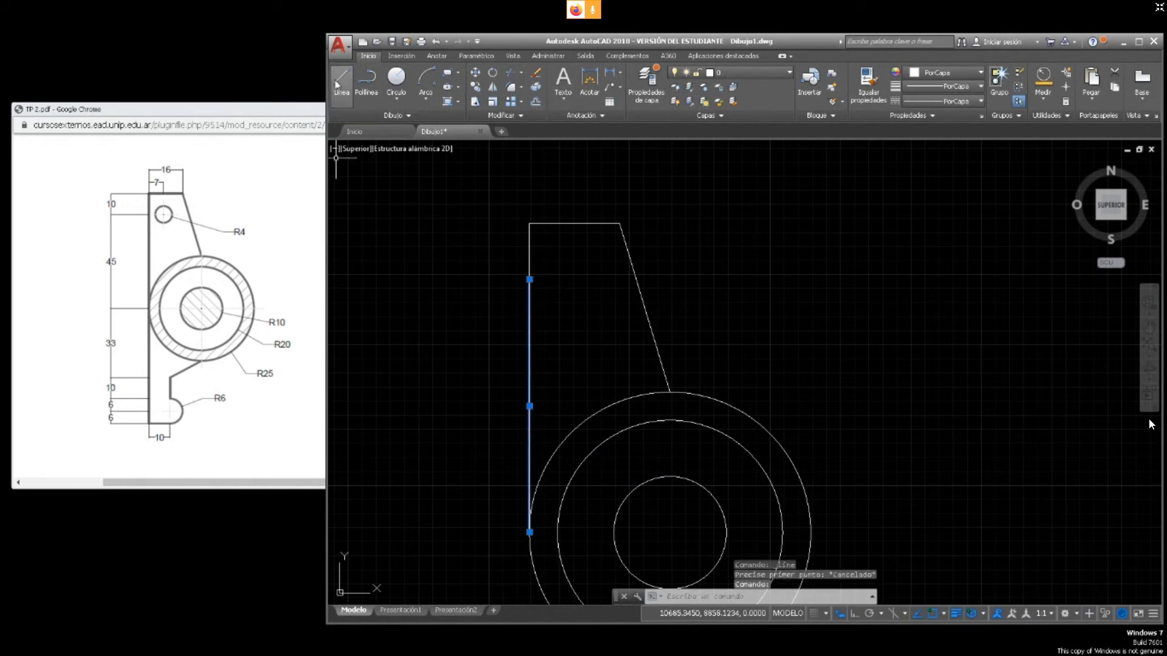
key(Return)
click(529, 279)
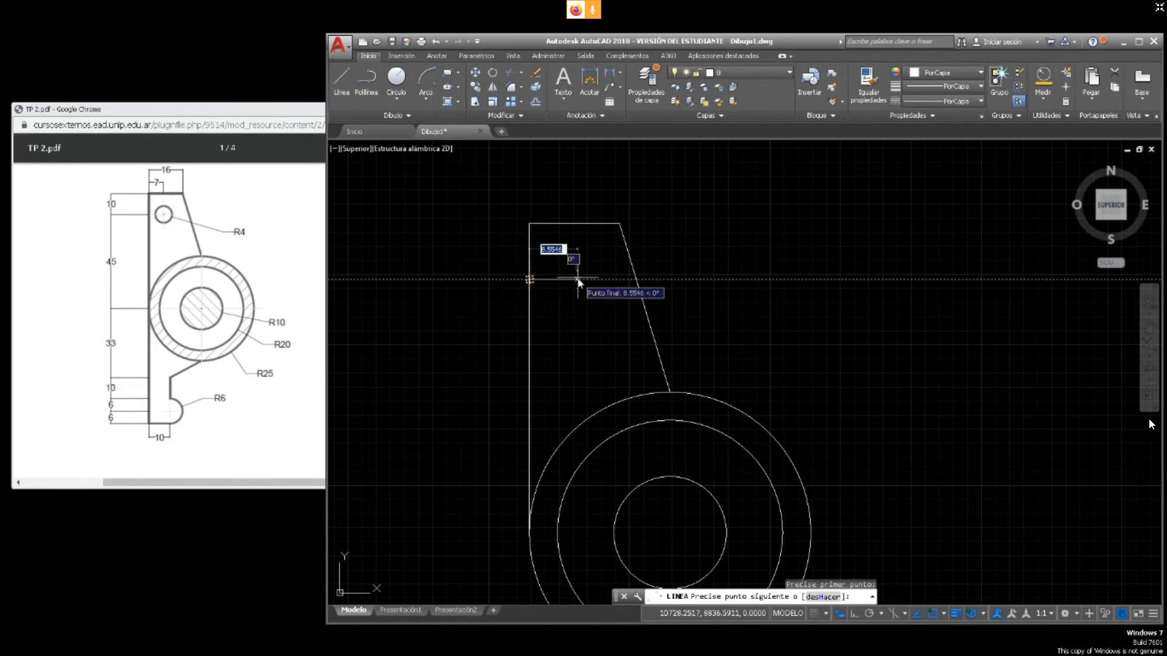
text(7)
key(Return)
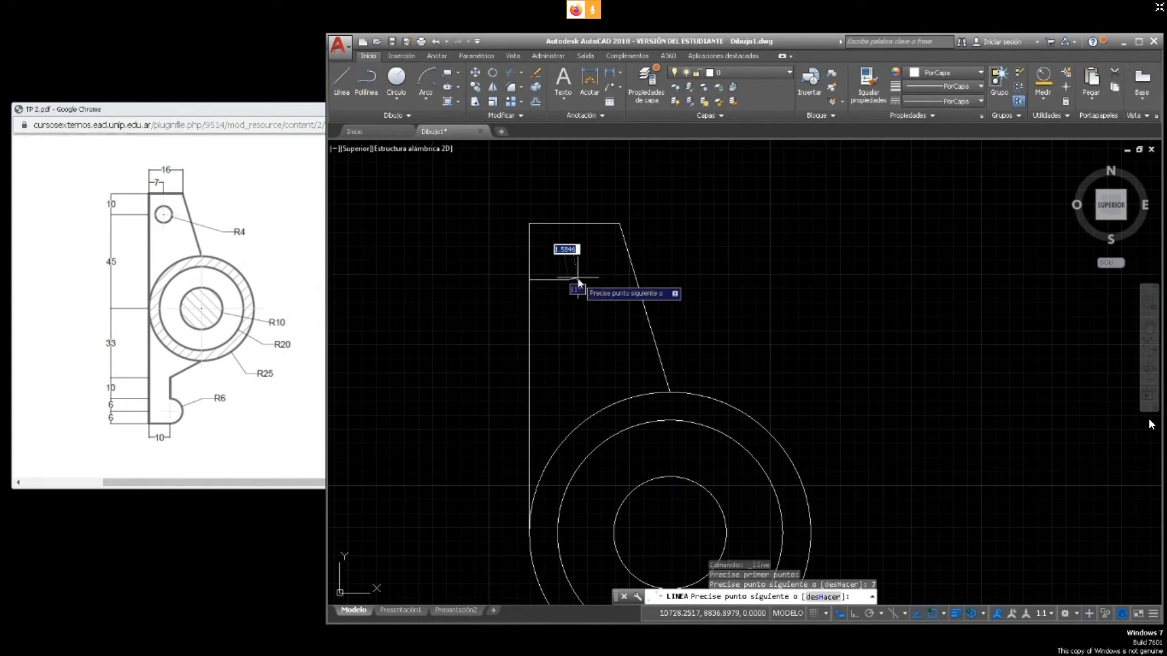
key(Escape)
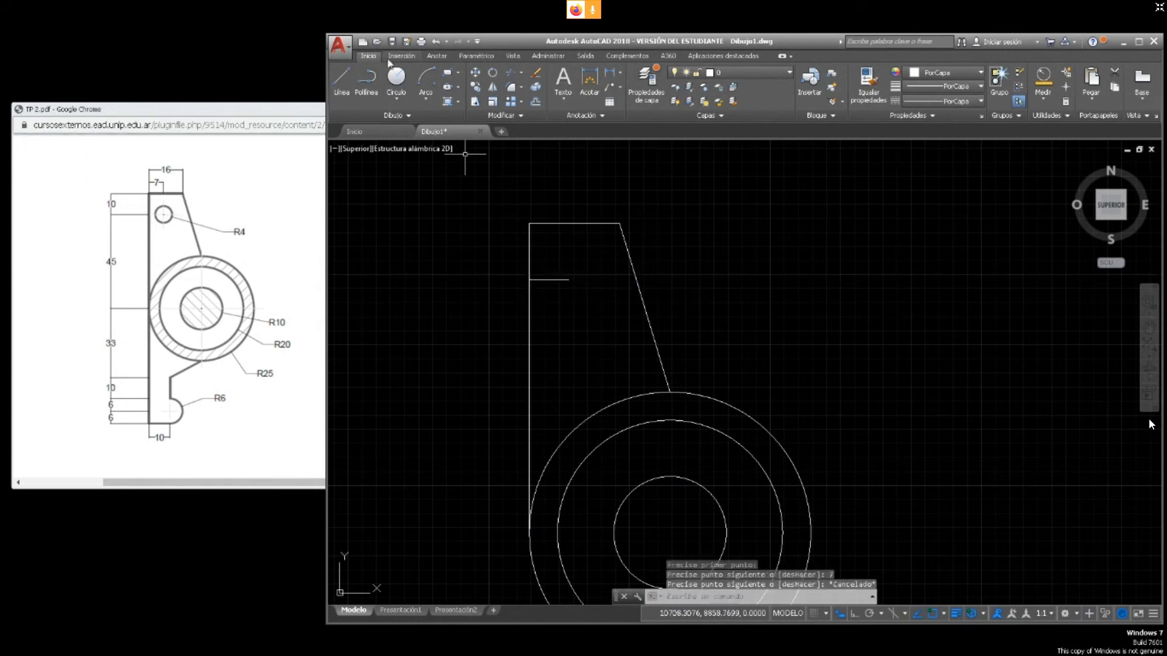
Draw a circle of radius 4 centred on the right end of the 7-unit guide line
click(570, 279)
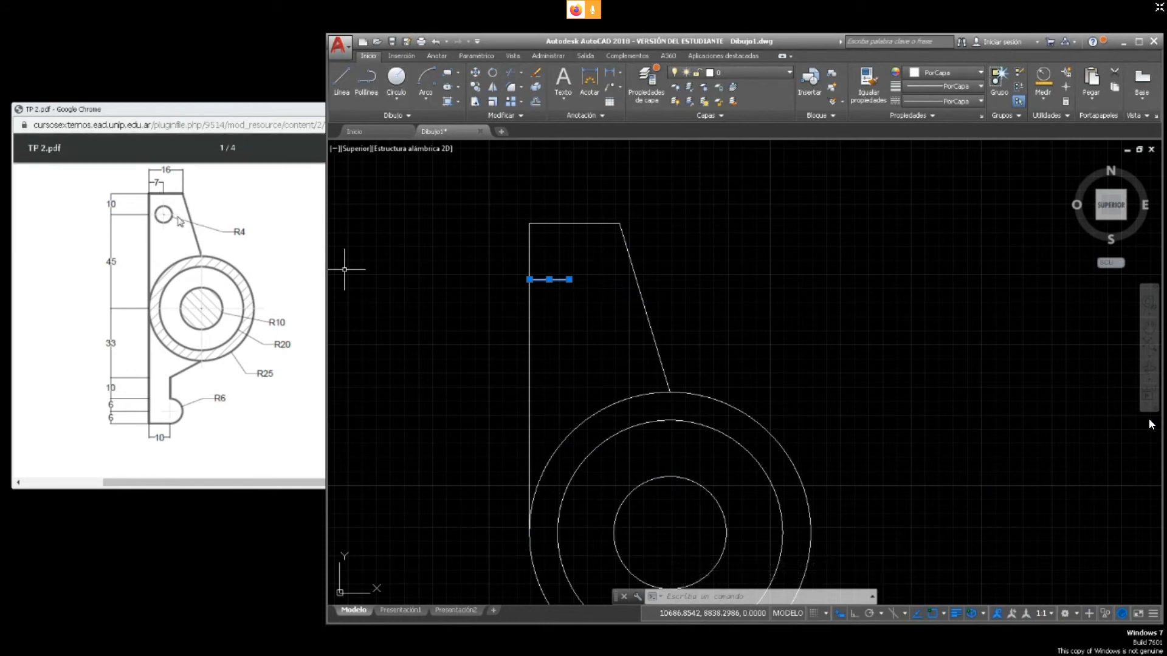
click(396, 97)
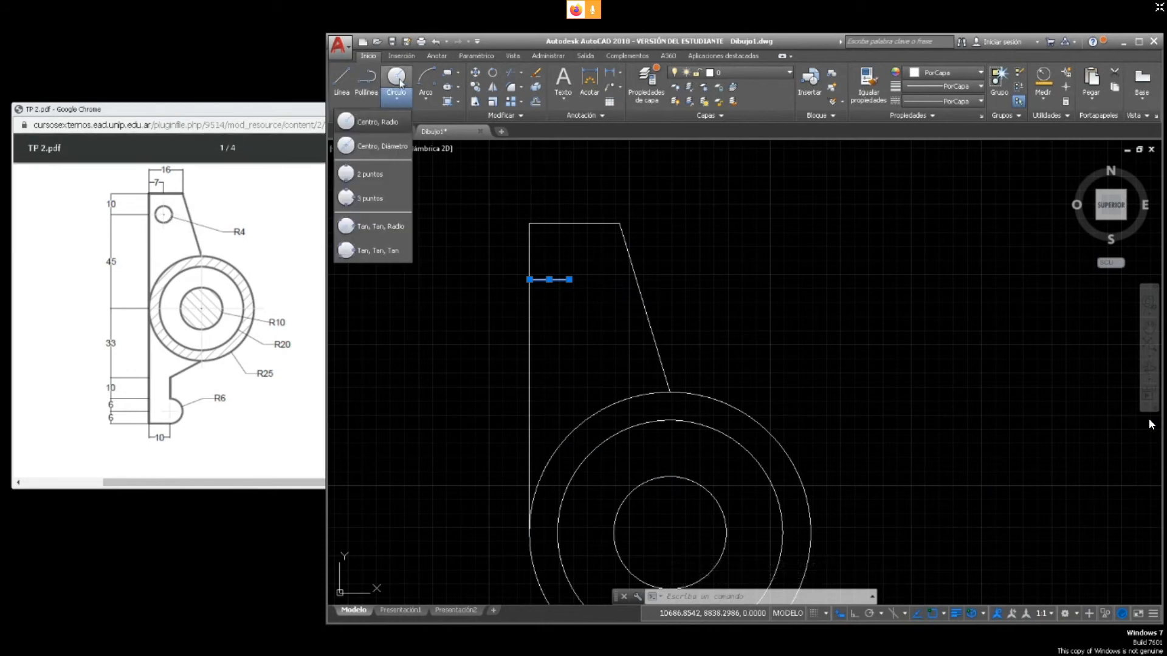
click(377, 123)
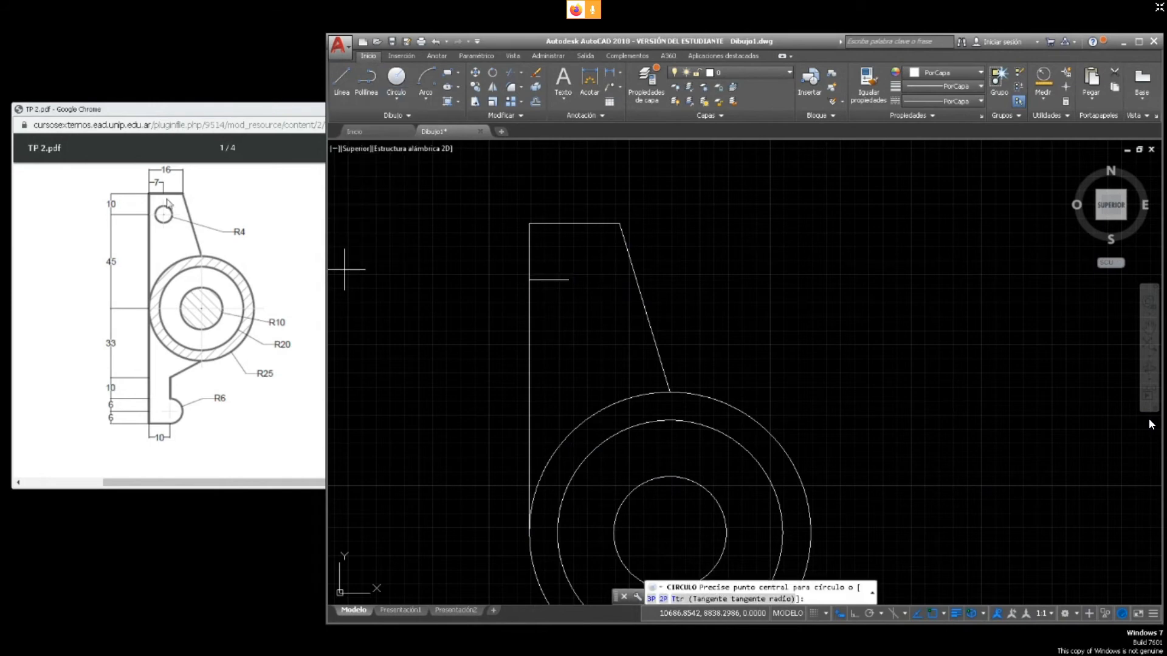
click(570, 280)
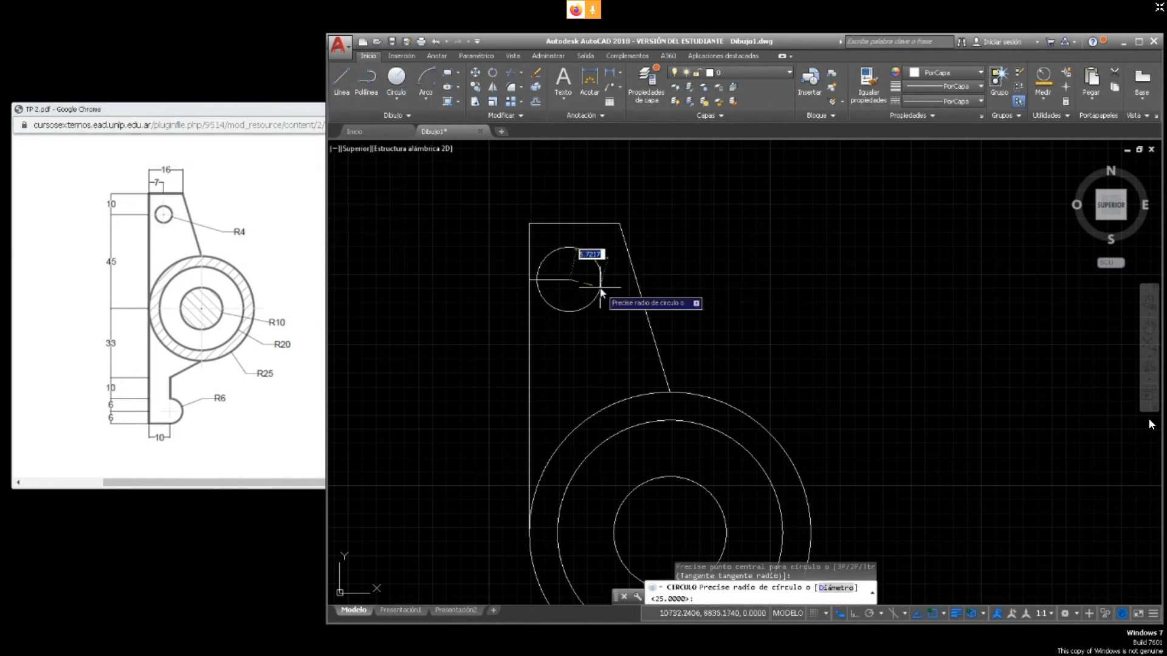
text(4)
key(Return)
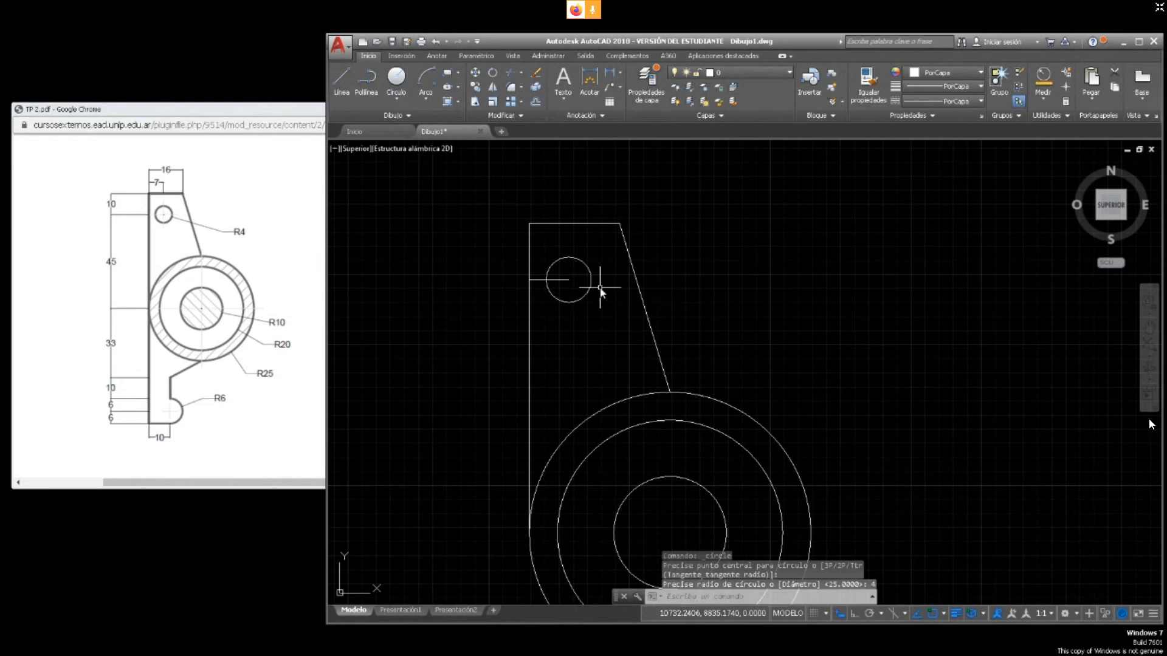
Delete the horizontal guide line leading to the centre of the small hole
click(544, 281)
click(544, 284)
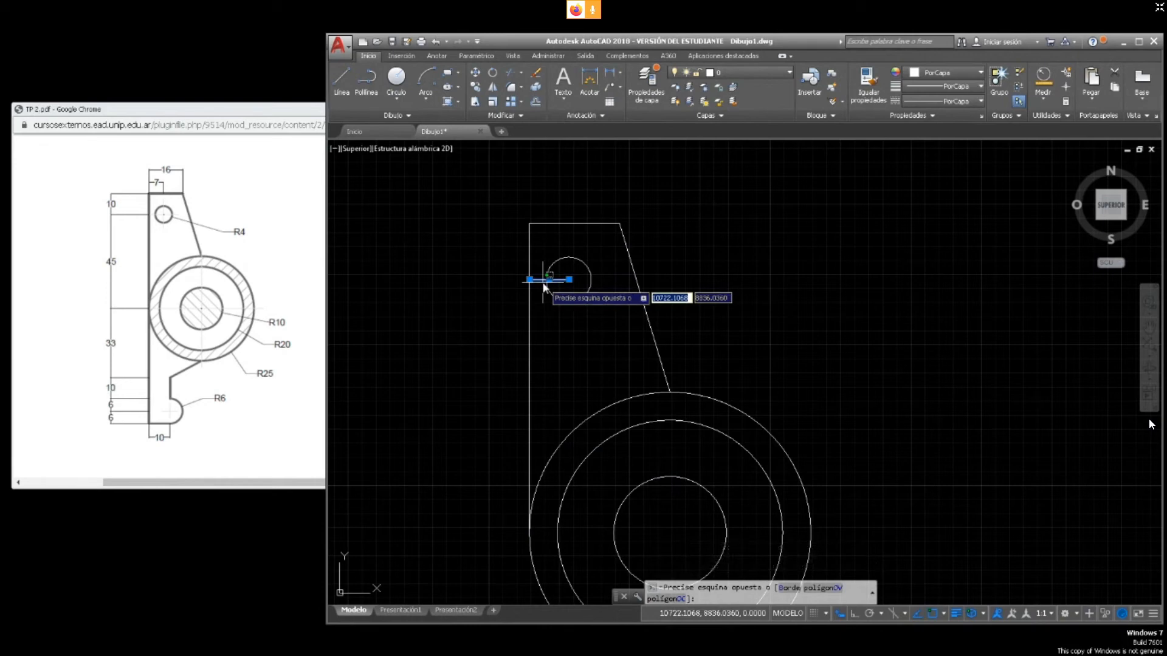
key(BackSpace)
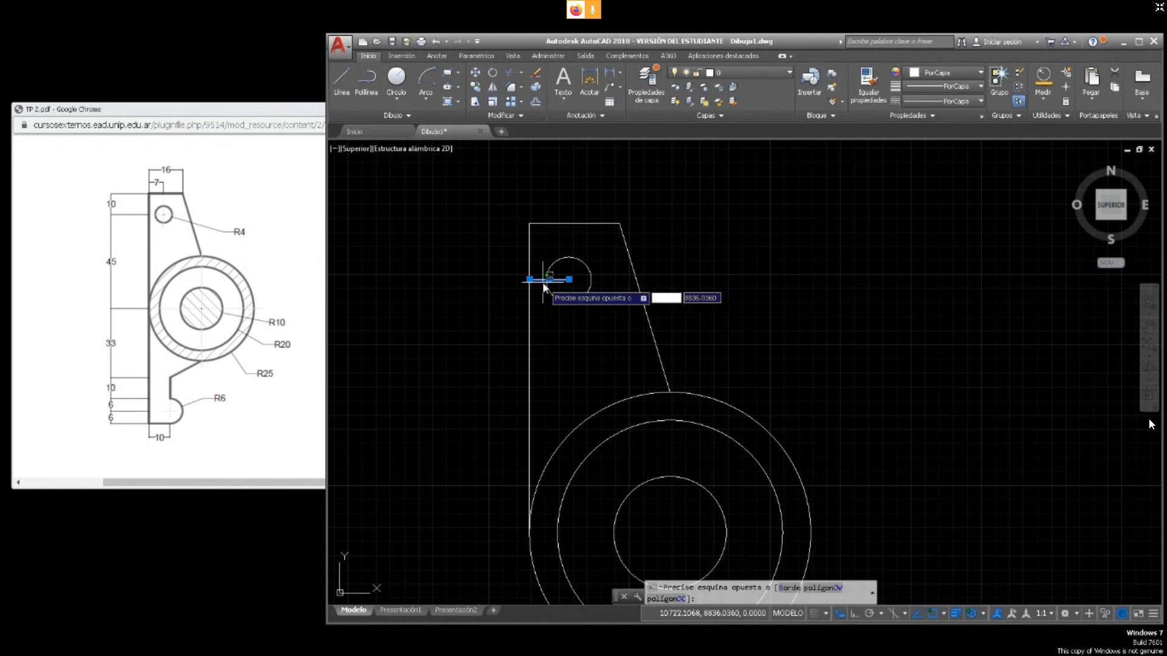
click(542, 279)
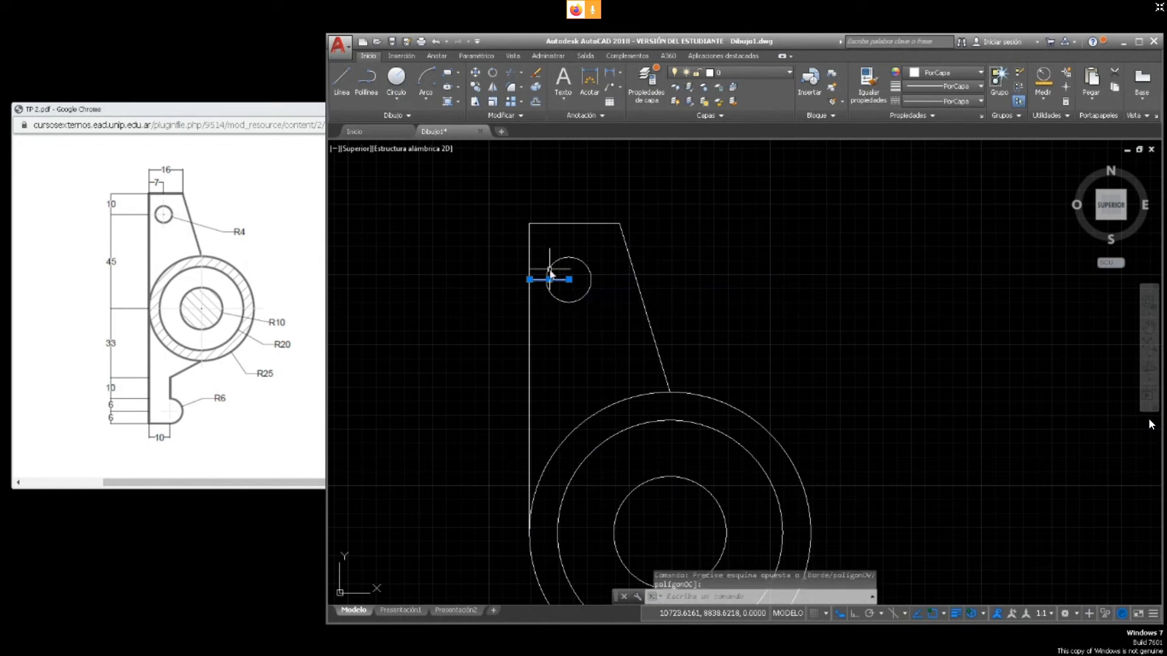
key(Delete)
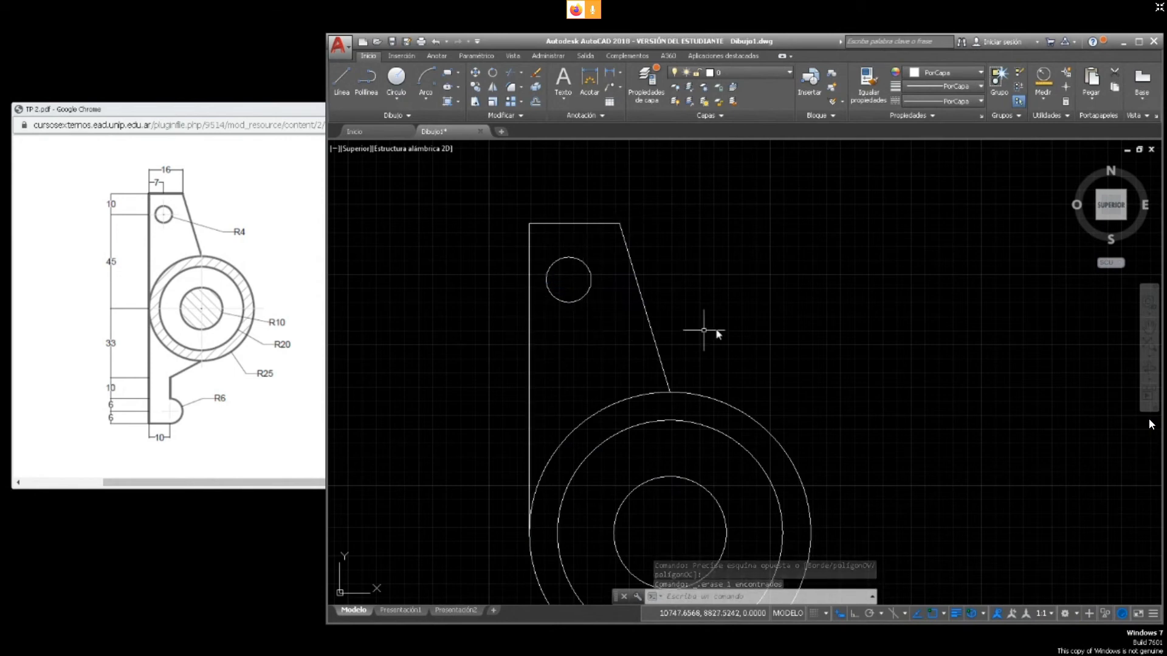
With ortho mode on, draw a 33-unit vertical line downward from the outer circle's left quadrant
scroll(719, 322, down, 4)
middle_drag(757, 396, 618, 290)
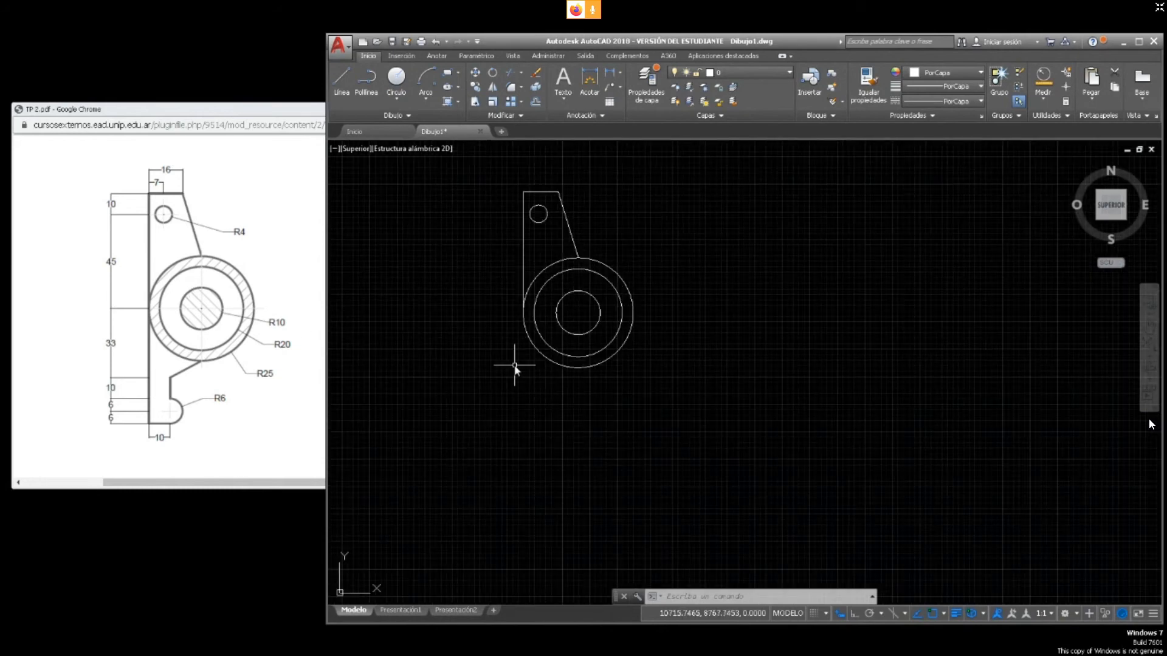
scroll(516, 365, up, 2)
click(341, 81)
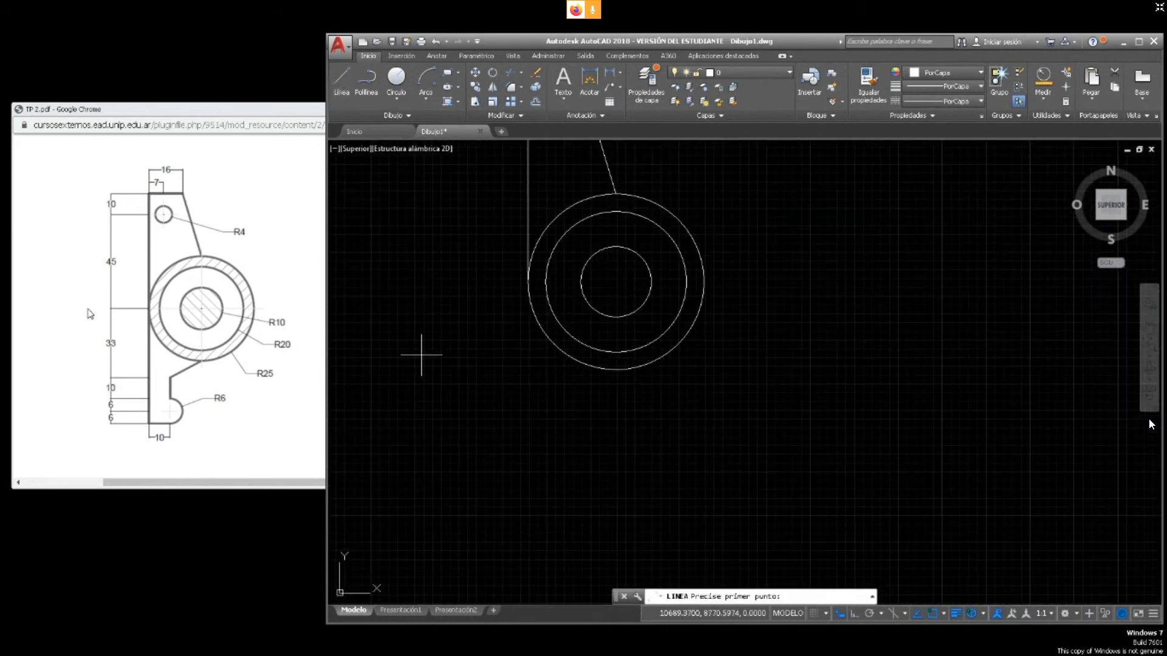
click(854, 613)
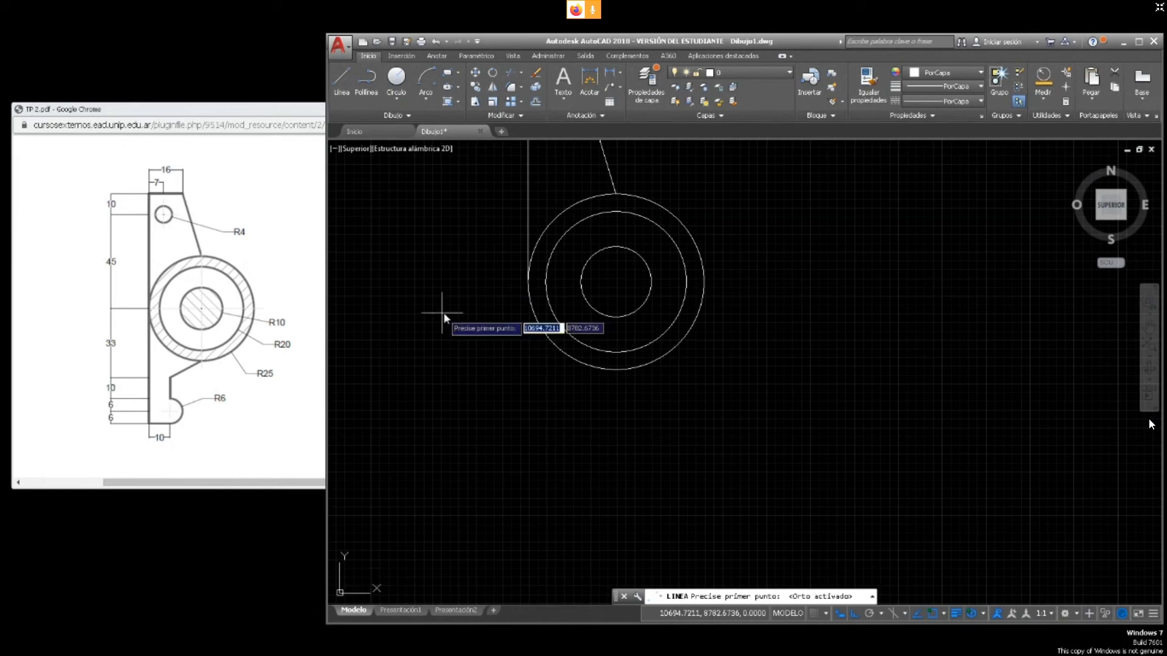
click(528, 282)
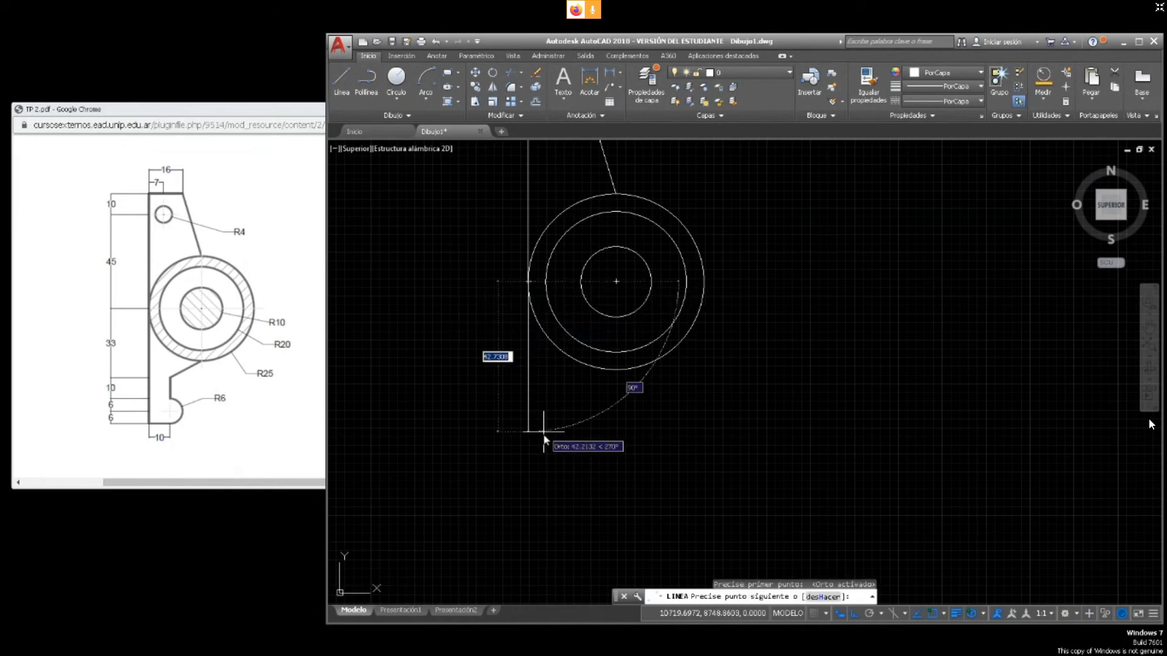
text(33)
key(Return)
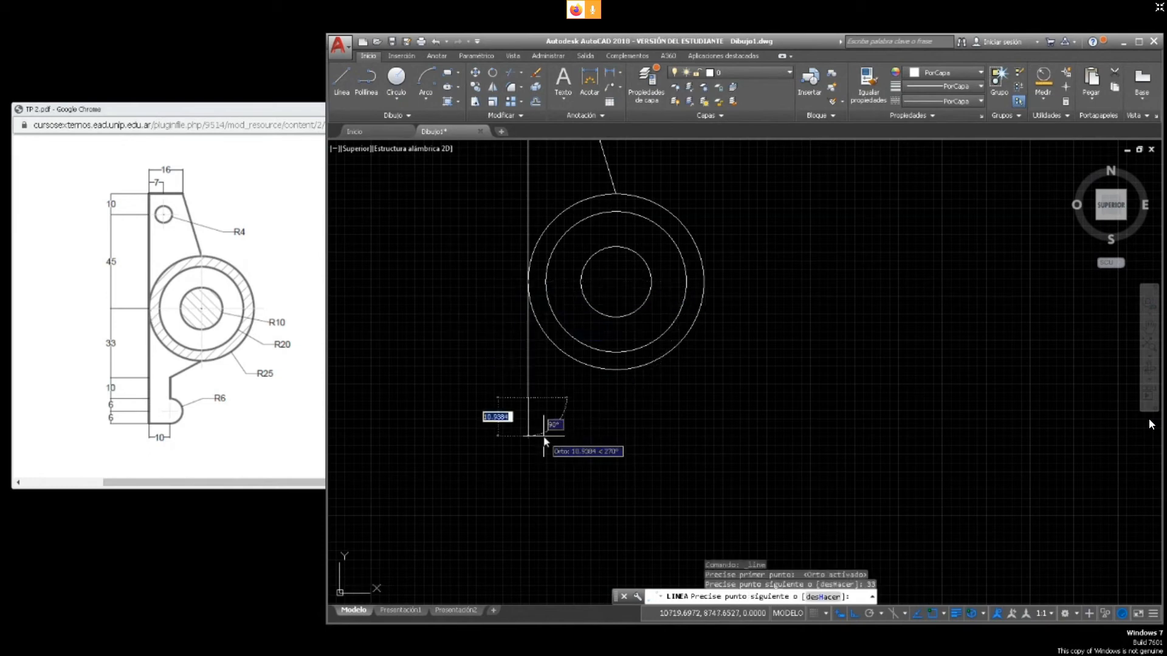
key(Escape)
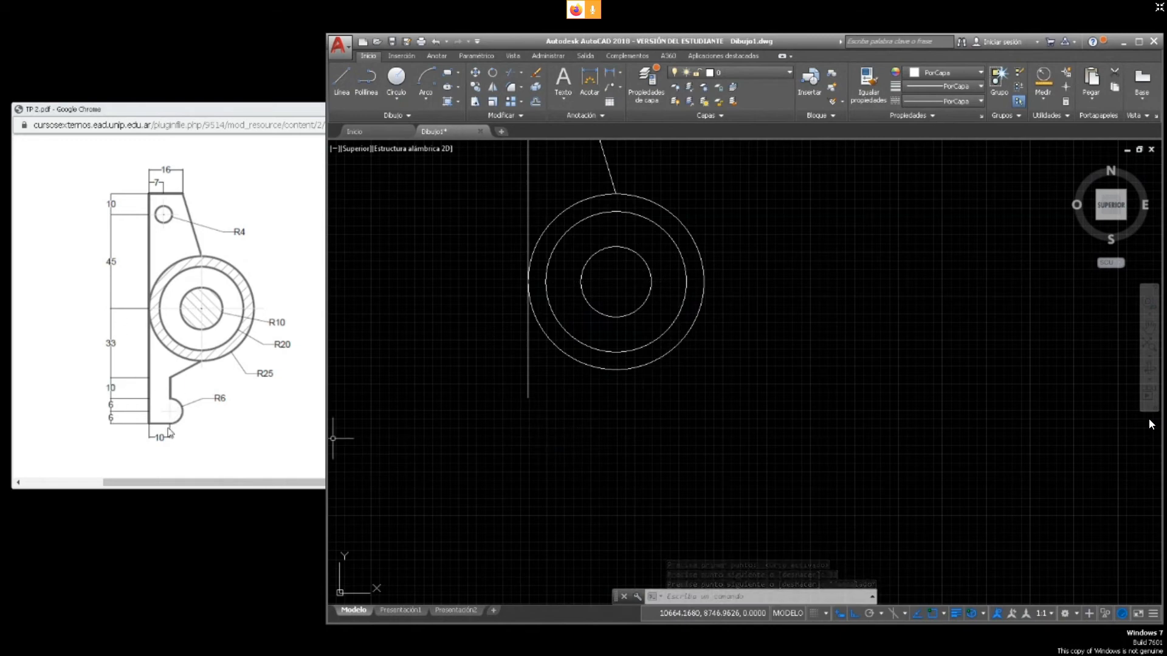
Draw a 10-unit horizontal line rightward from the lower end of the left vertical edge
click(335, 80)
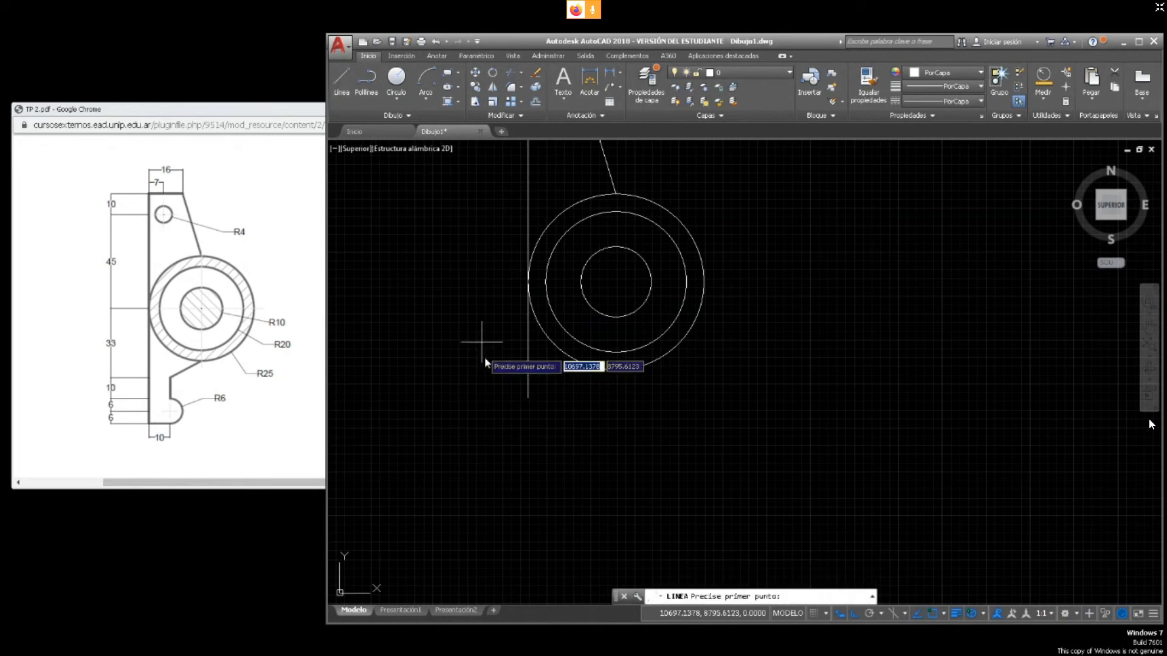
click(527, 399)
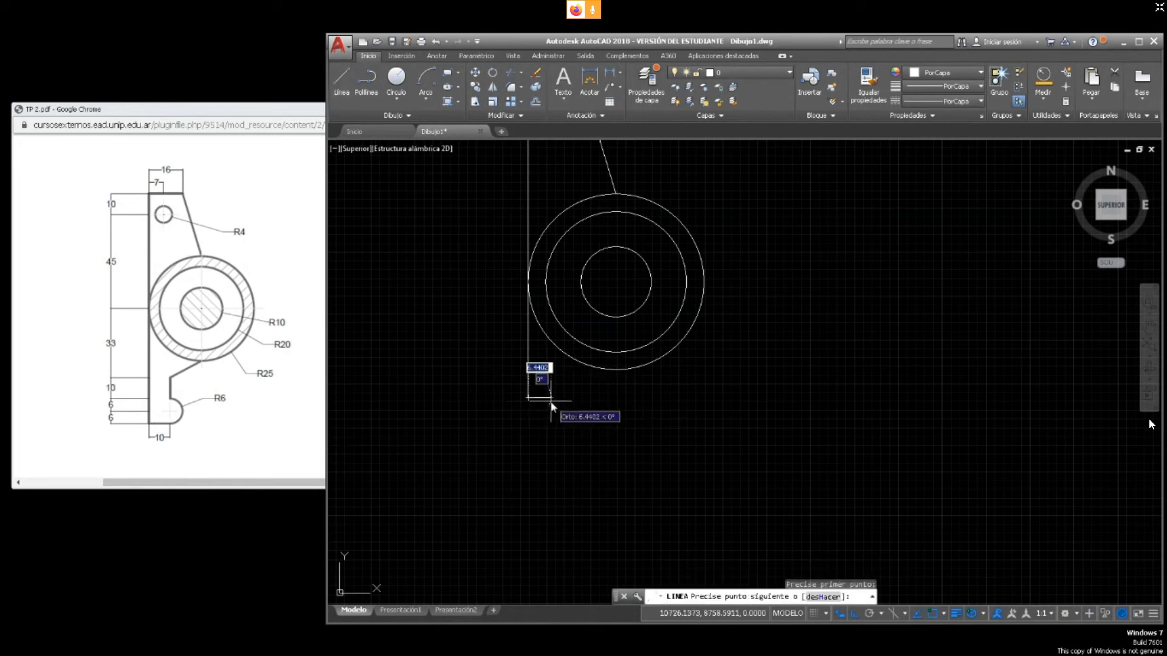
text(10)
key(Return)
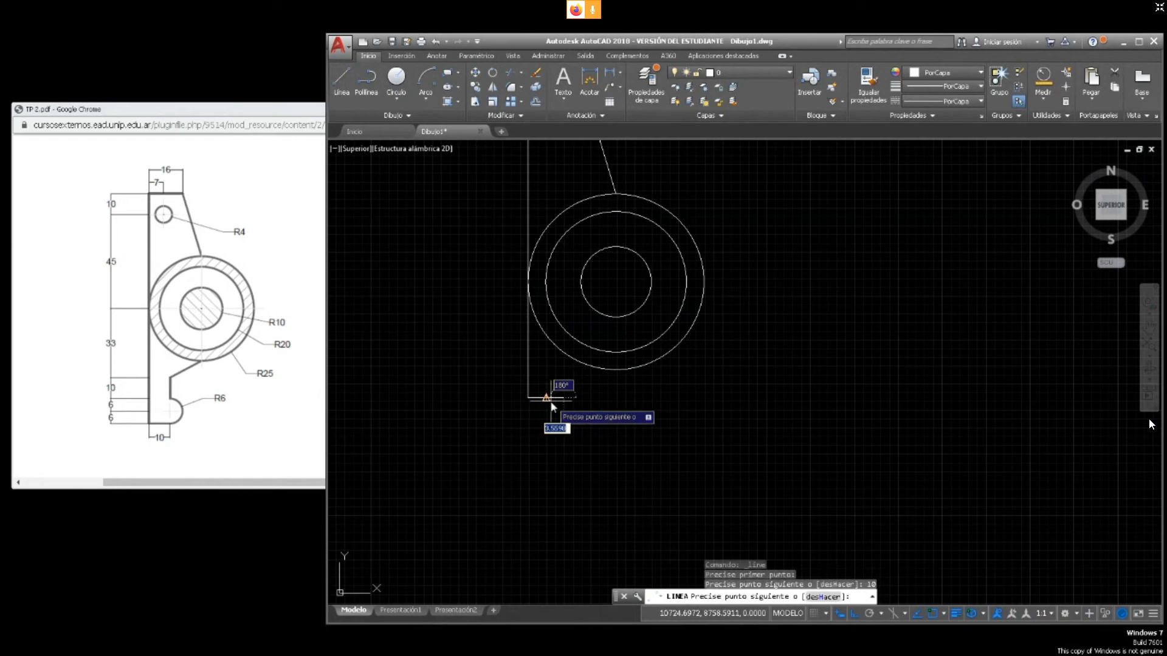
key(Escape)
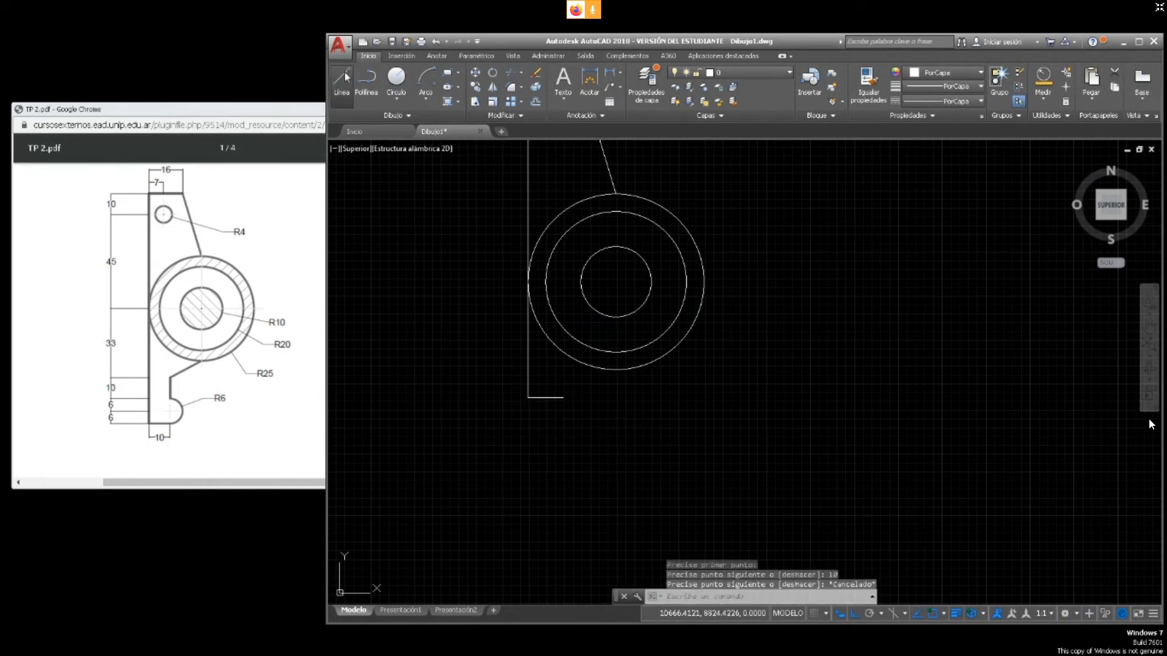
Extend the left edge 10 units downward and draw a horizontal line rightward from its lower end, ending below the upper line's right end
click(344, 73)
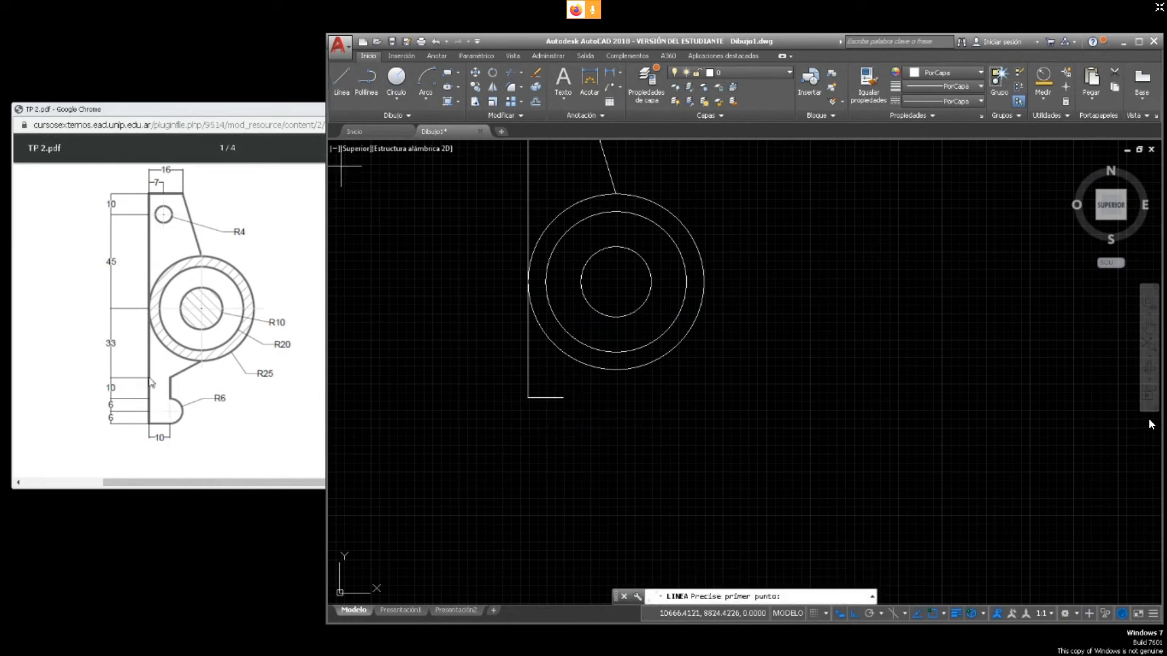
click(528, 397)
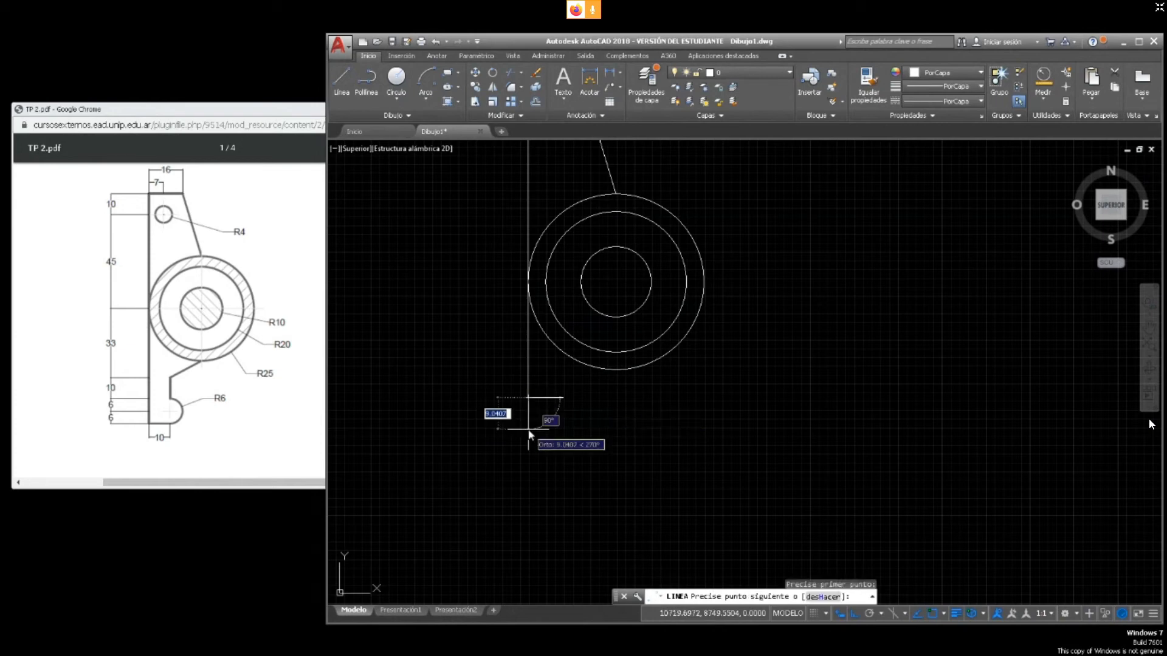
text(1)
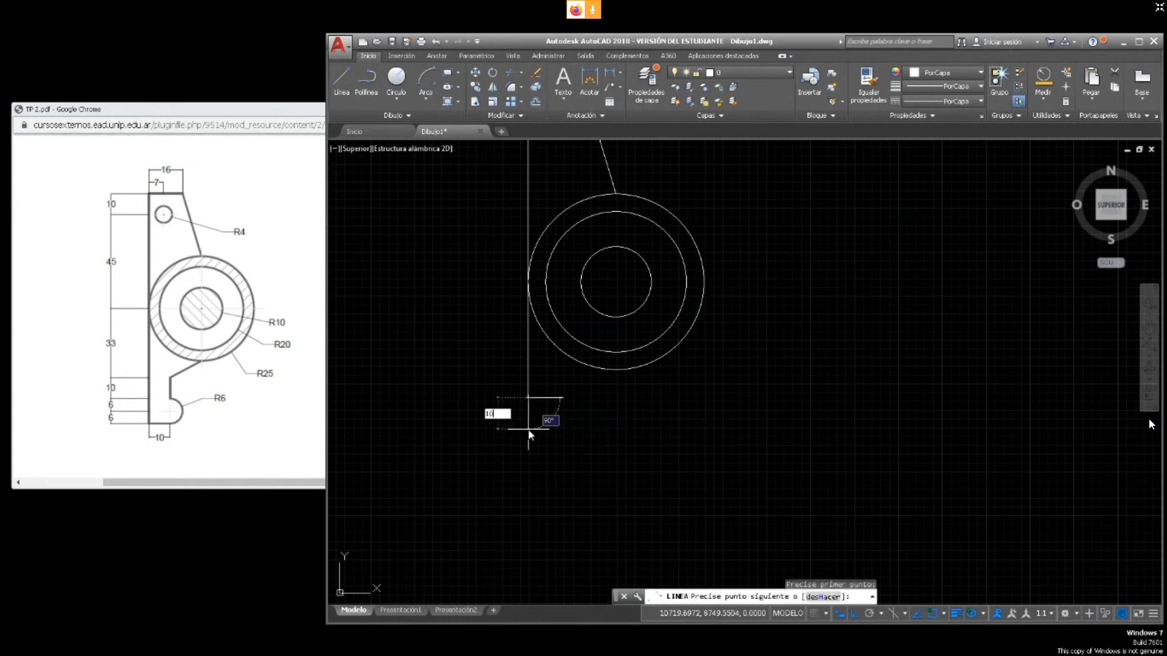
text(0)
key(Return)
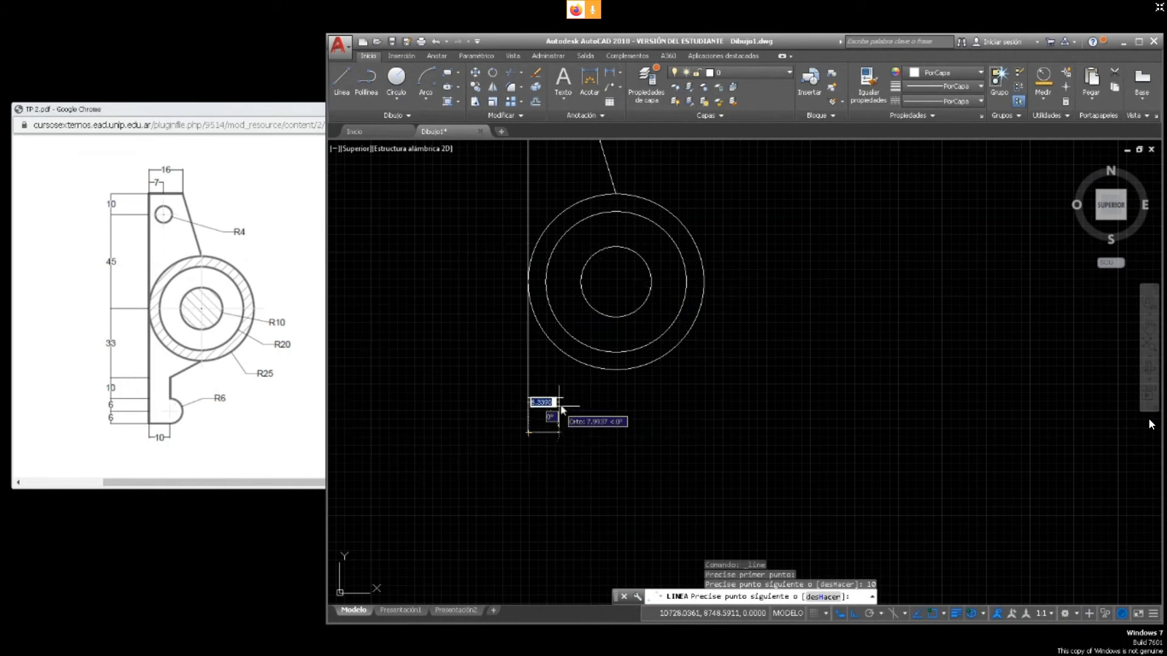
click(565, 433)
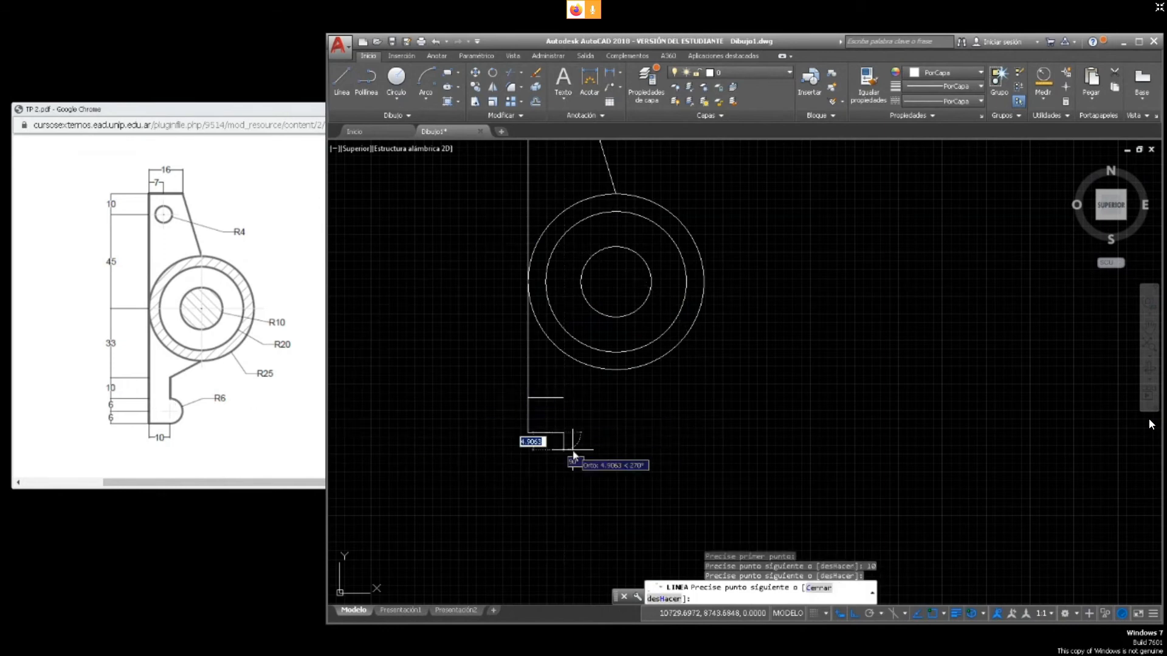
key(Escape)
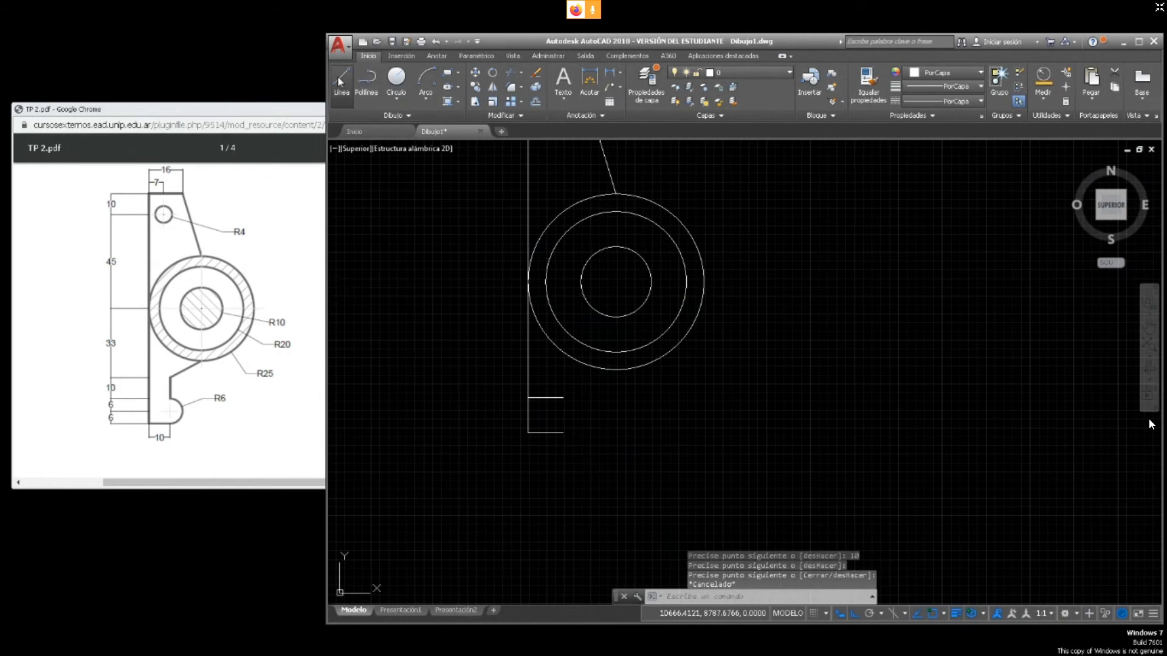
Extend the left edge downward with two 6-unit segments and draw a 10-unit horizontal line rightward from the bottom
key(space)
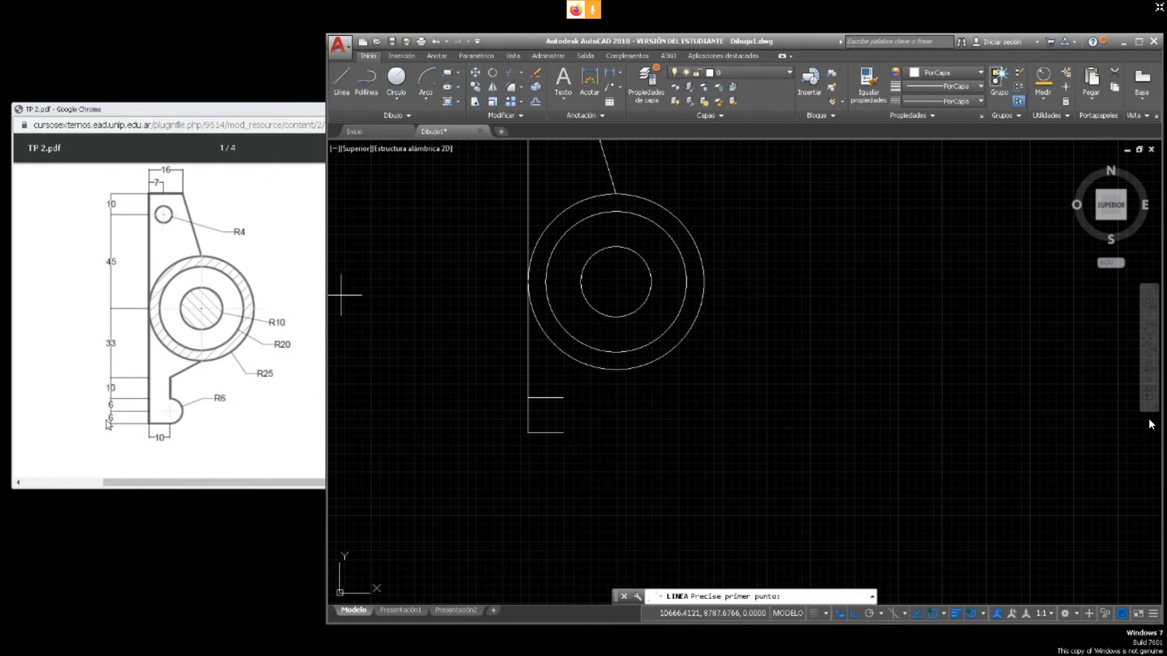
click(529, 433)
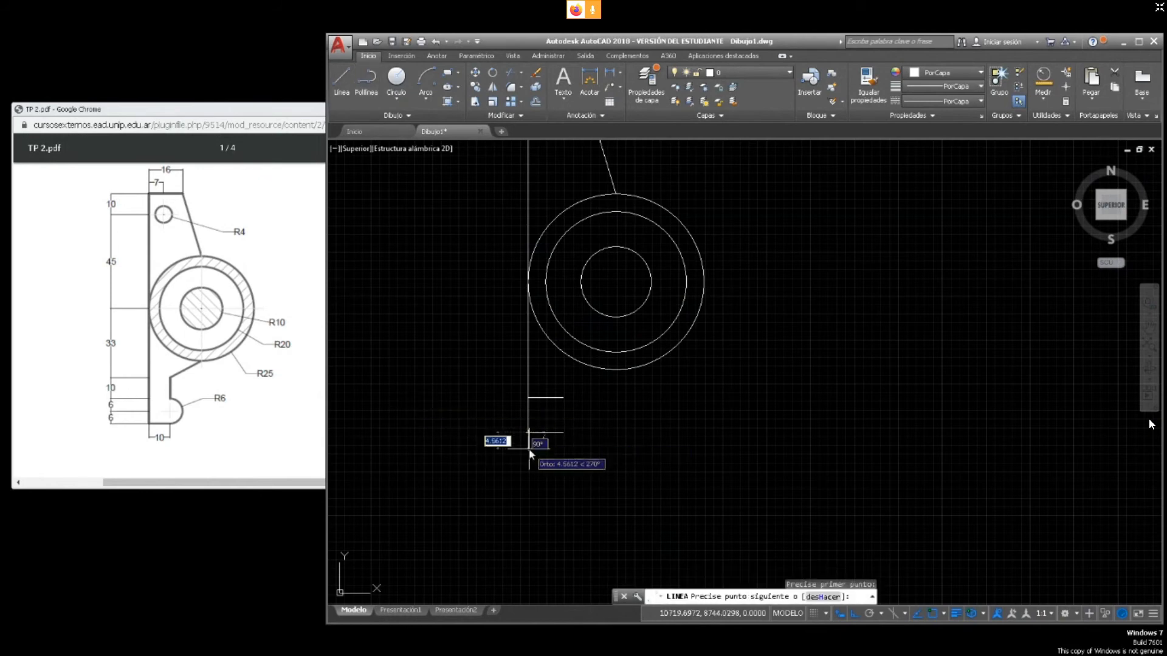
text(6)
key(Return)
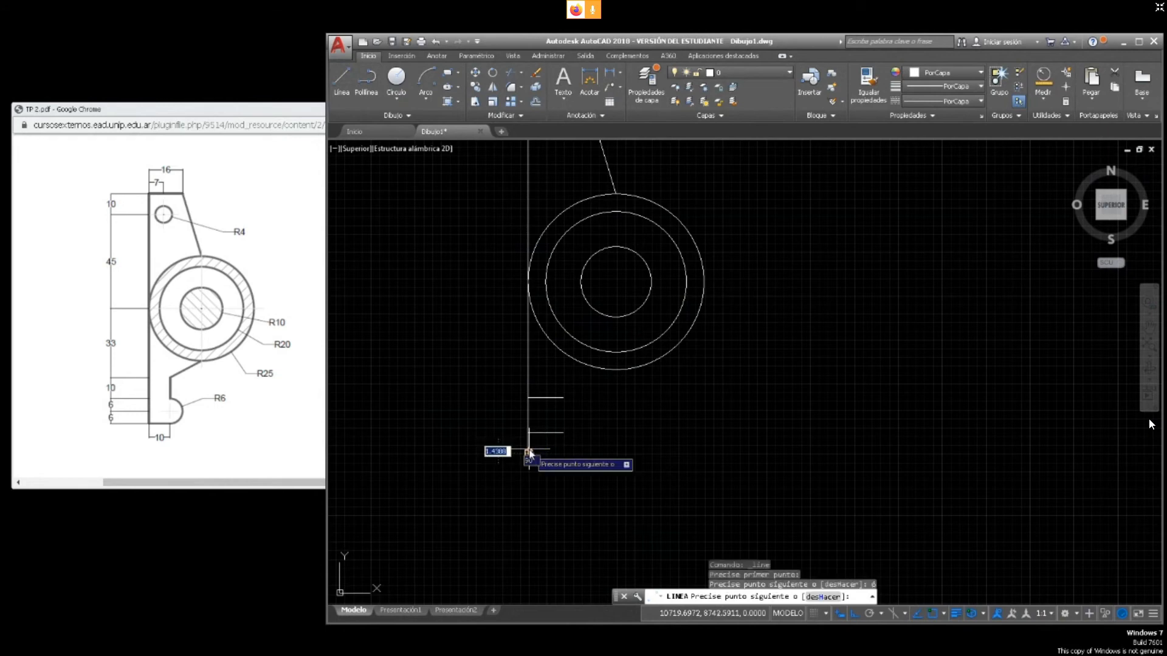
text(6)
key(Return)
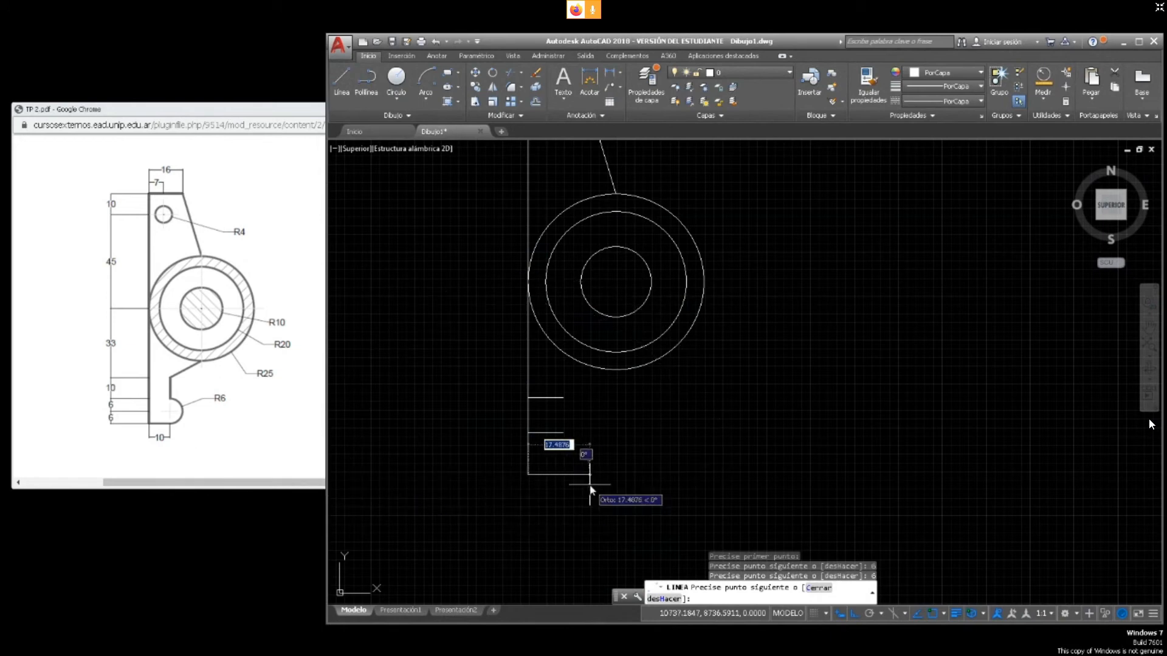
text(10)
key(Return)
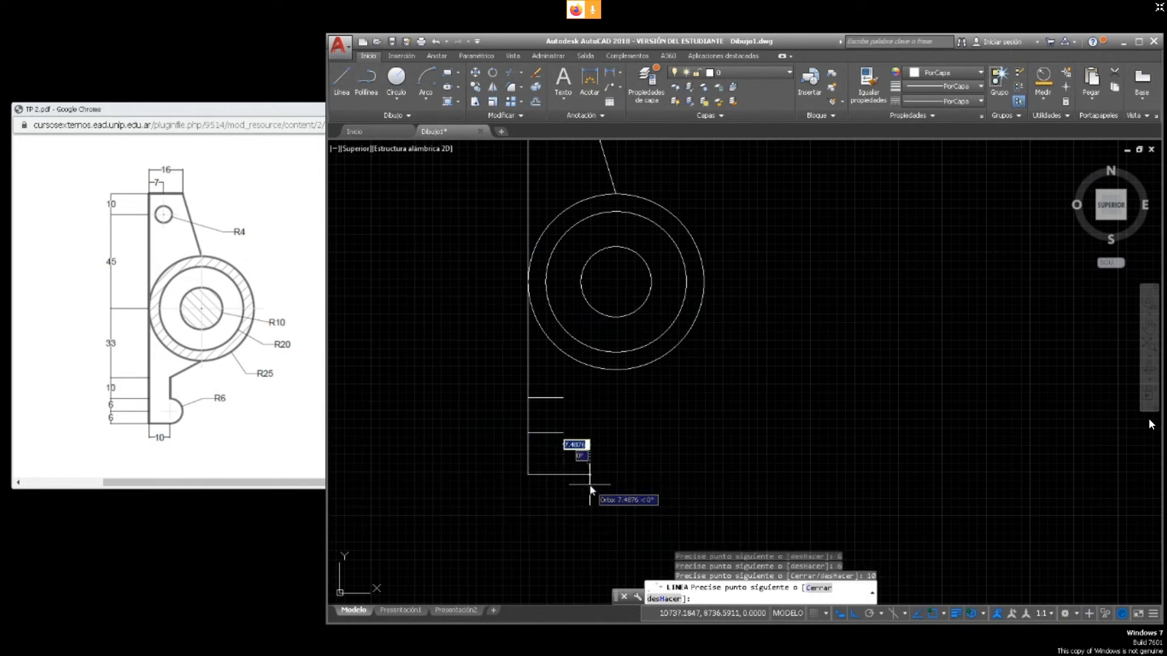
key(Escape)
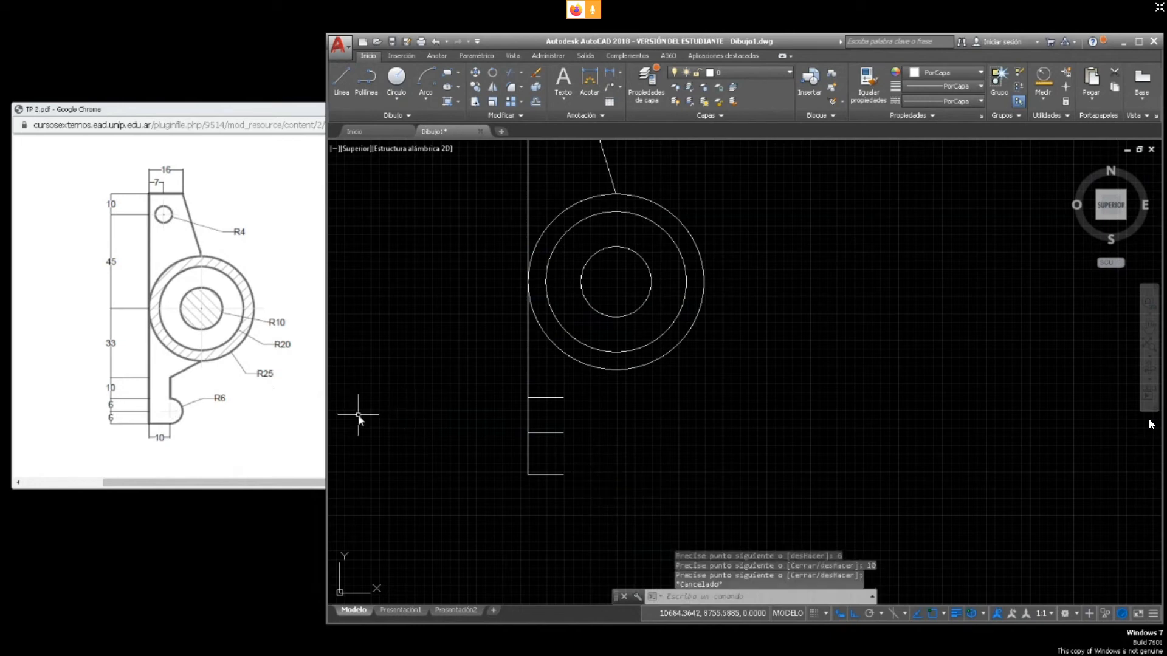
Draw a 10-unit horizontal line rightward from the joint between the two 6-unit segments of the left edge
key(space)
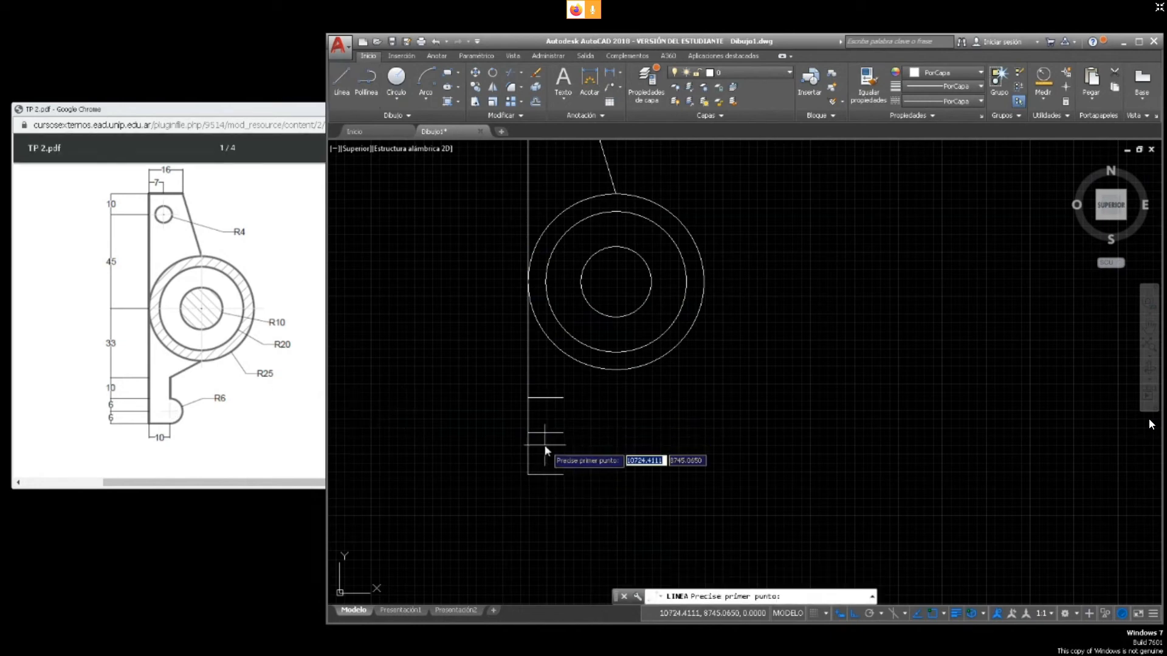
click(529, 453)
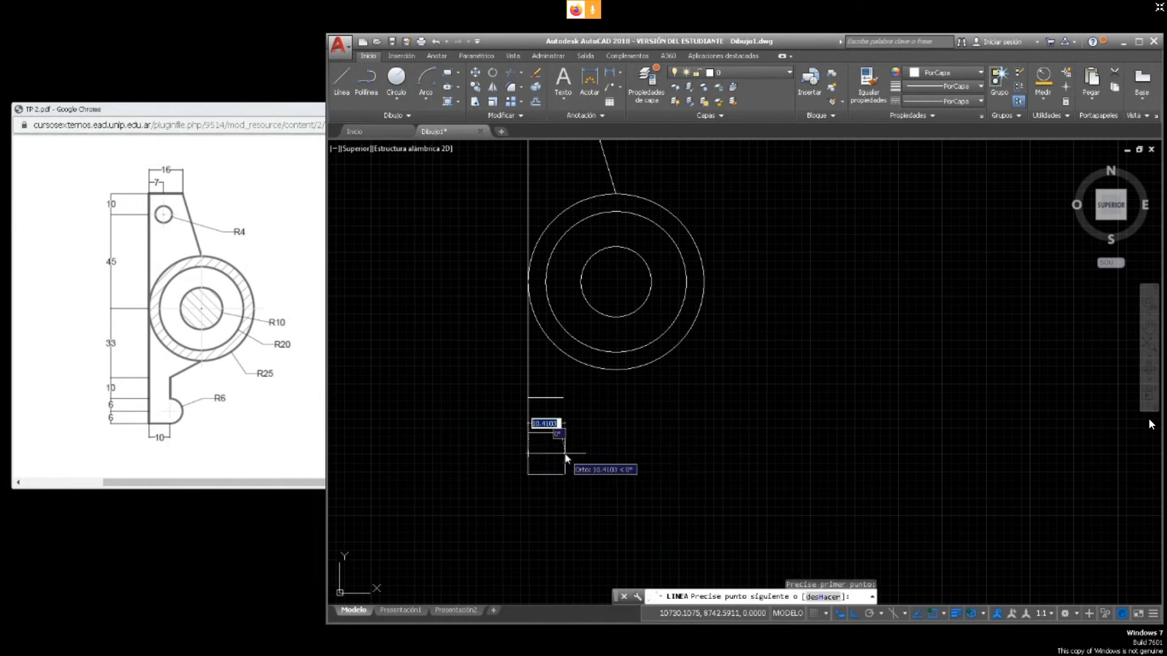
text(10)
key(Return)
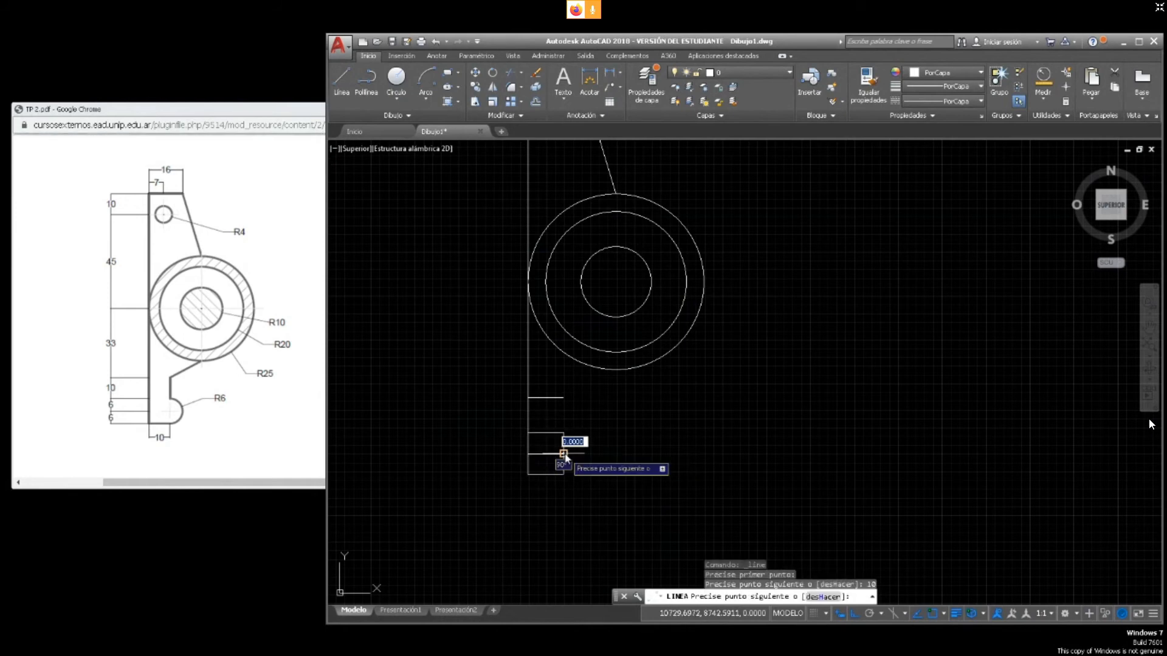
key(Escape)
Draw a sloped line from the right end of the uppermost 10-unit horizontal line to the outer circle's bottom quadrant
scroll(551, 463, up, 4)
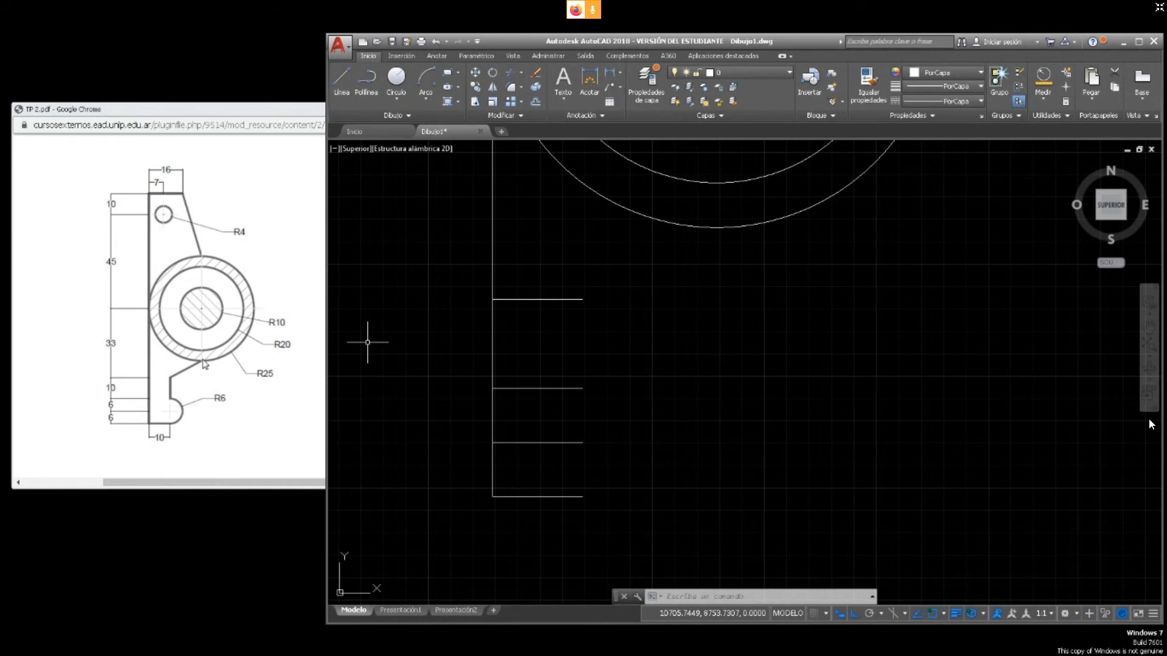
click(579, 292)
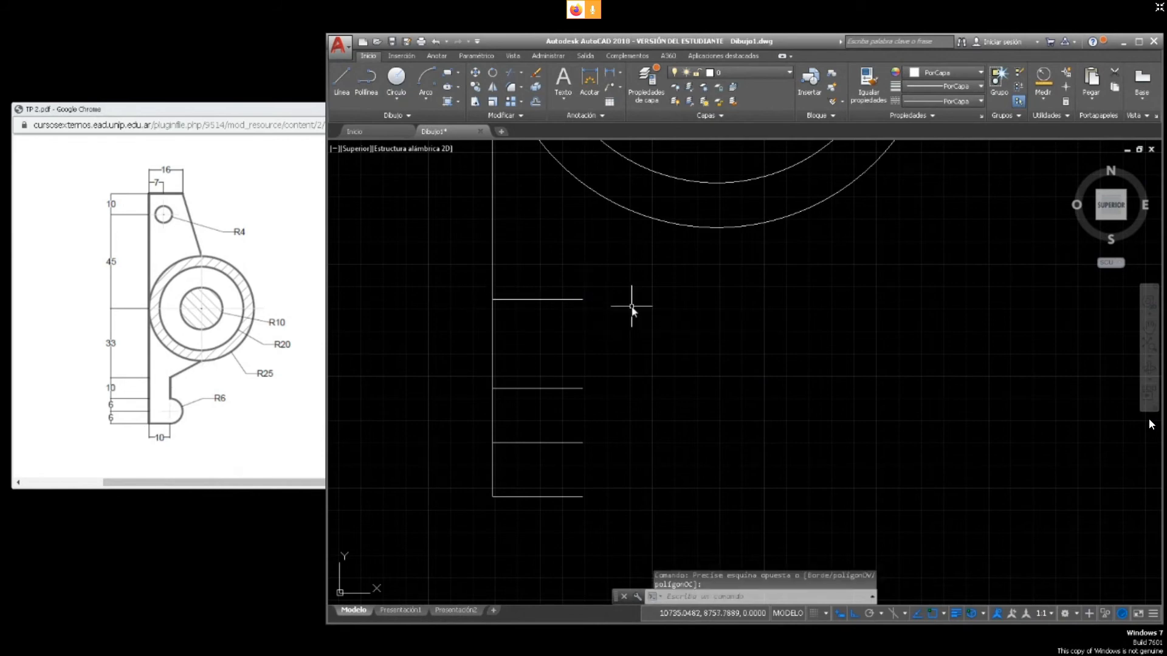
click(341, 77)
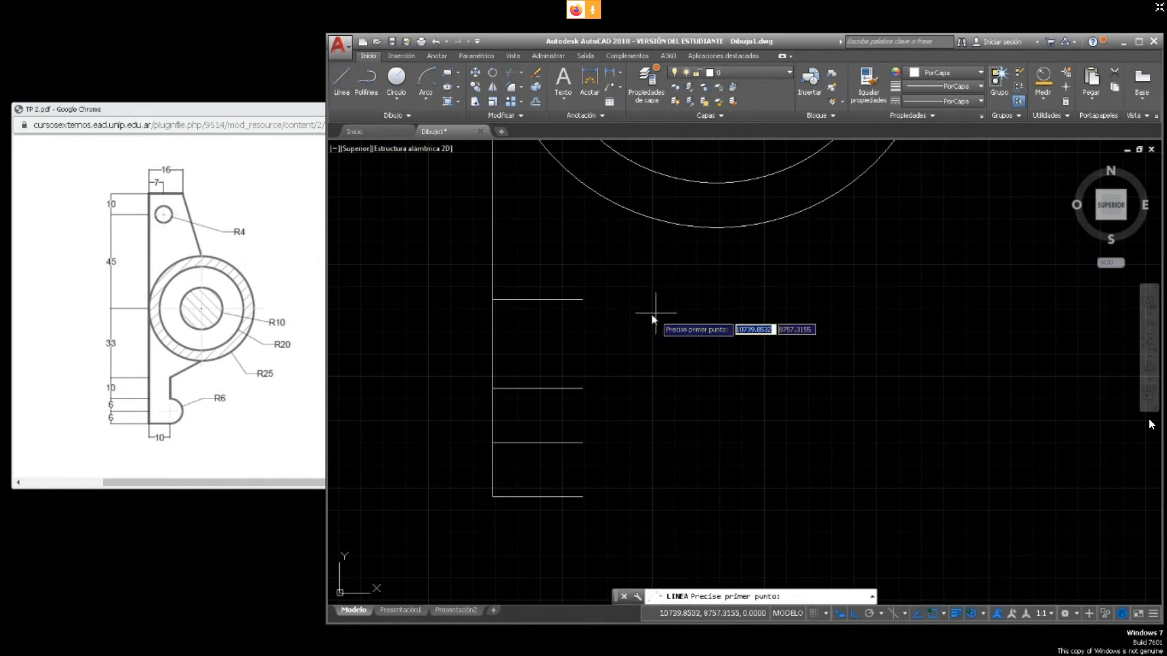
click(581, 300)
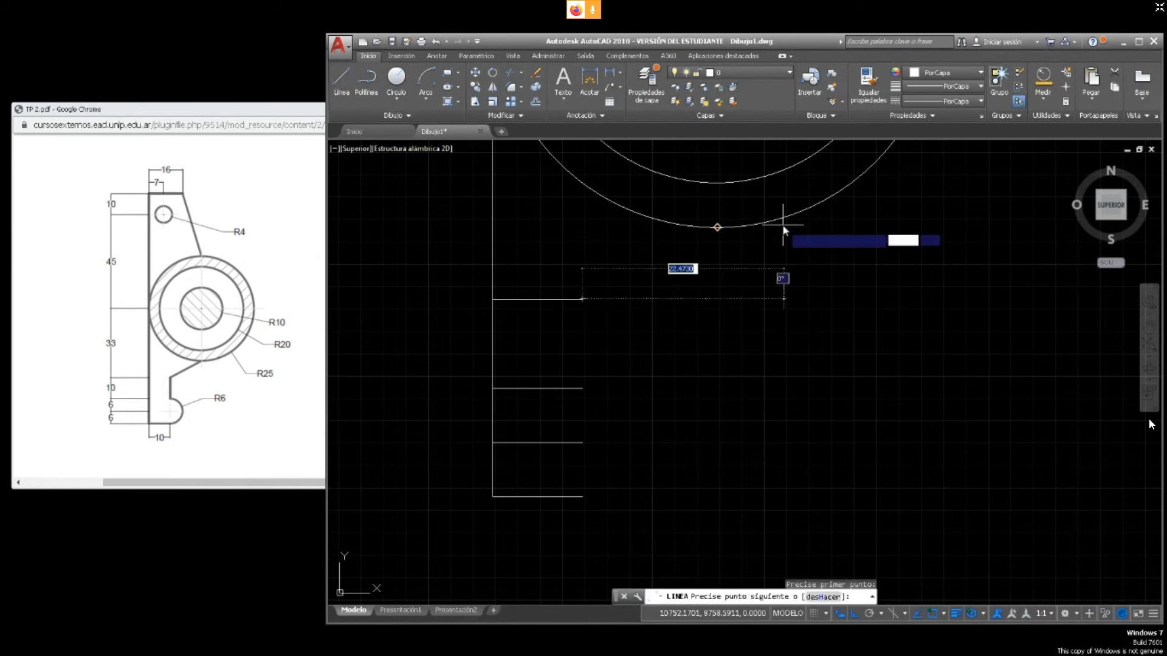
click(719, 229)
key(Escape)
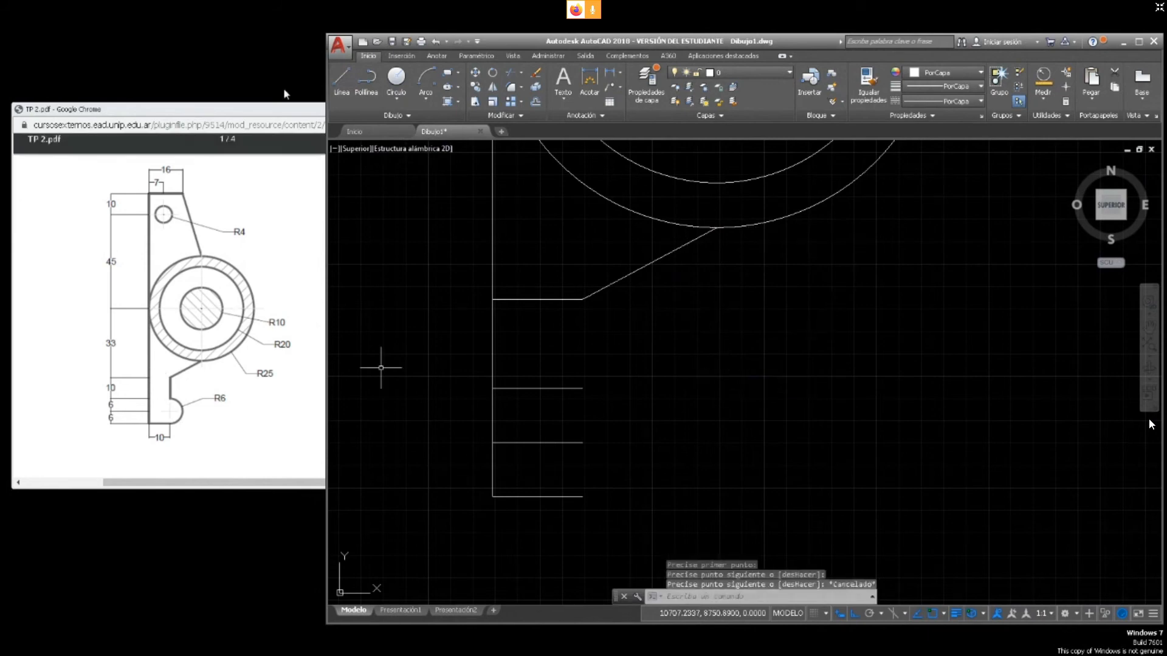
Draw a vertical line joining the right ends of the two uppermost 10-unit horizontal lines
click(341, 80)
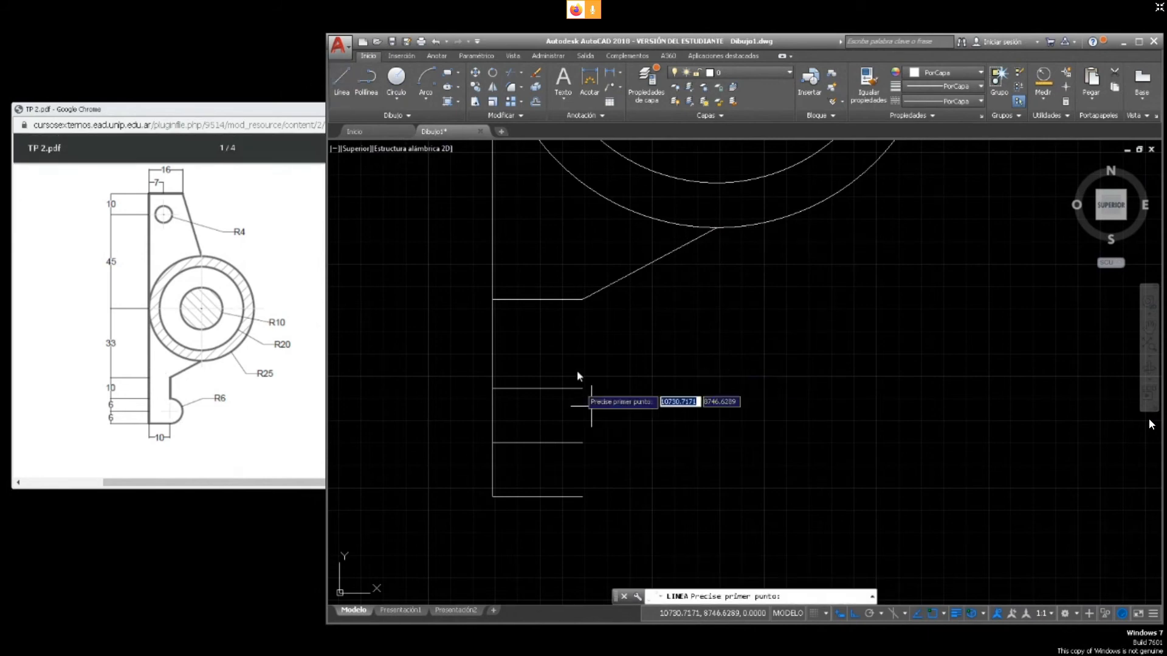
click(582, 299)
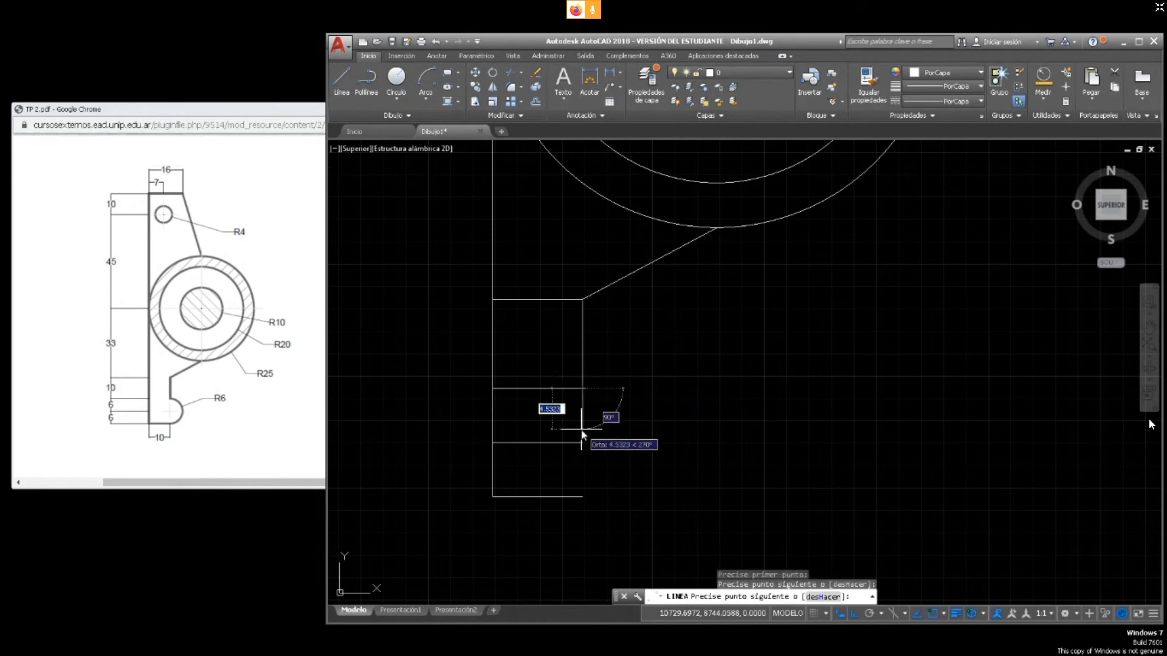
key(Escape)
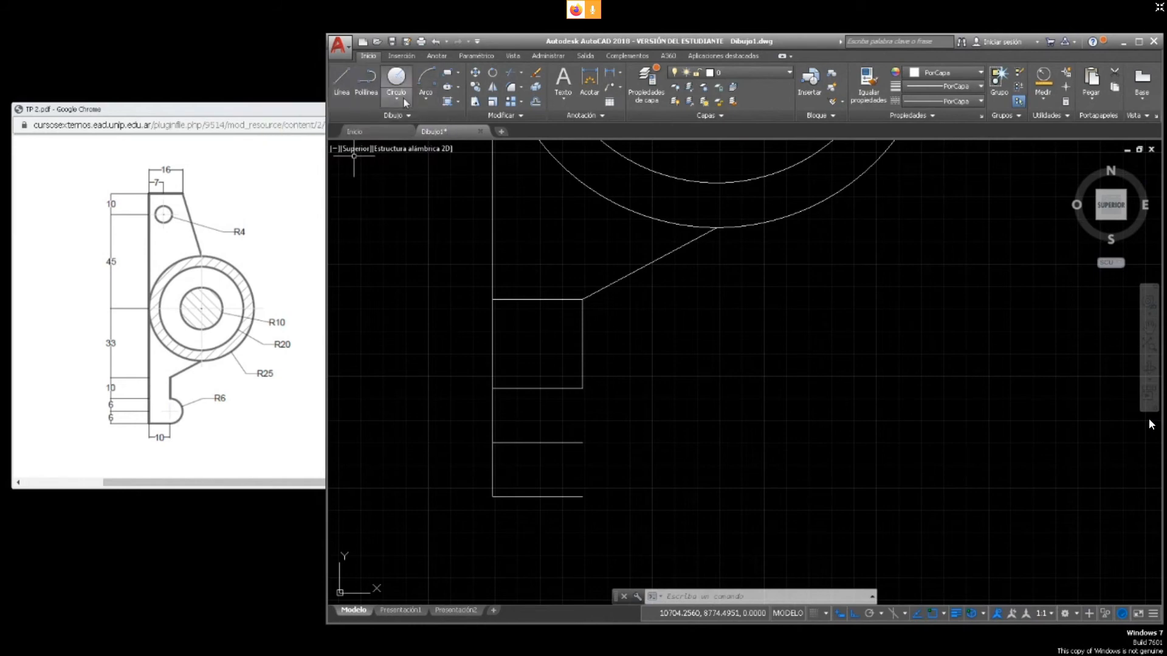
Draw a two-point circle between the right ends of the second and bottom horizontal lines, and delete it
click(405, 101)
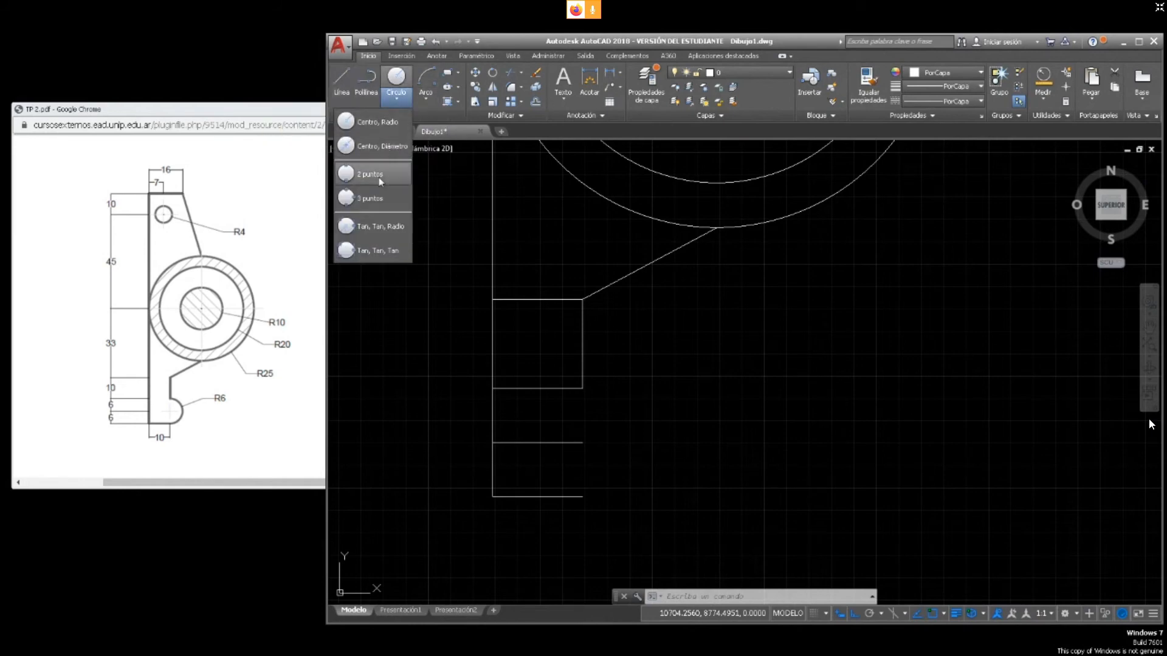
click(379, 178)
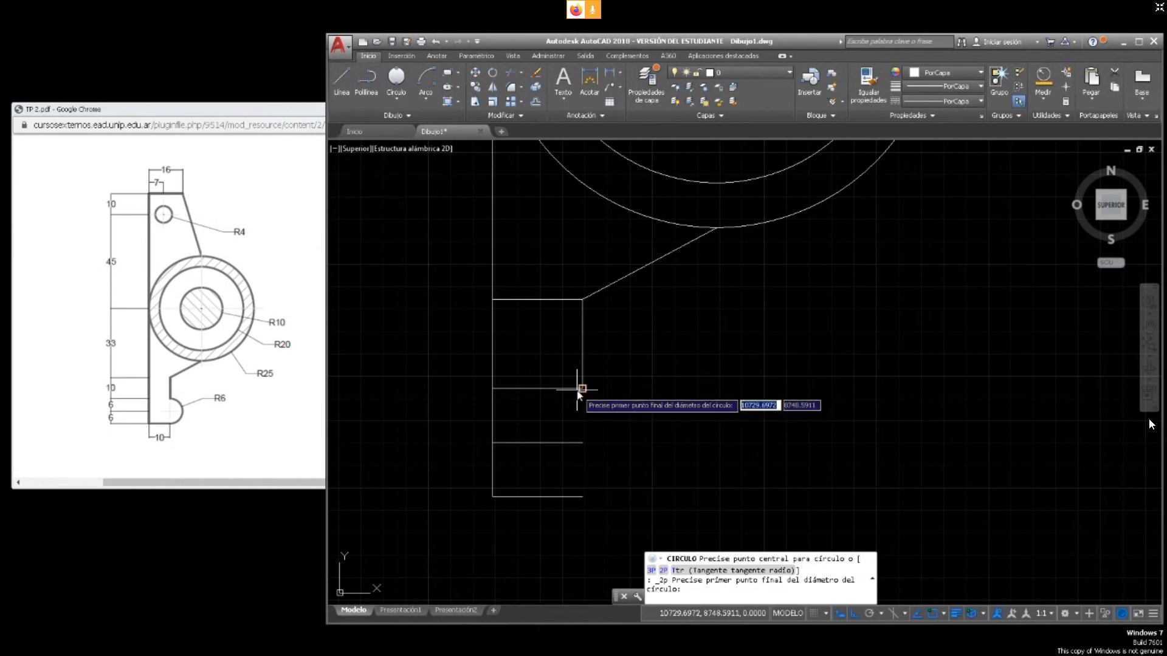
click(582, 388)
click(582, 495)
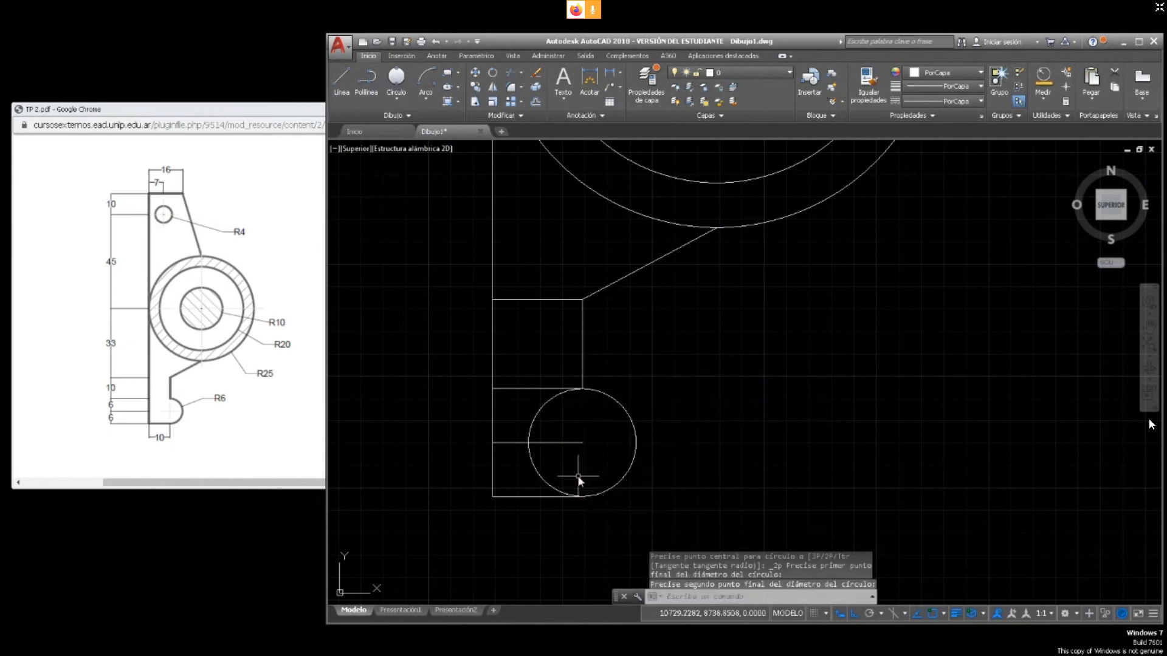
key(Escape)
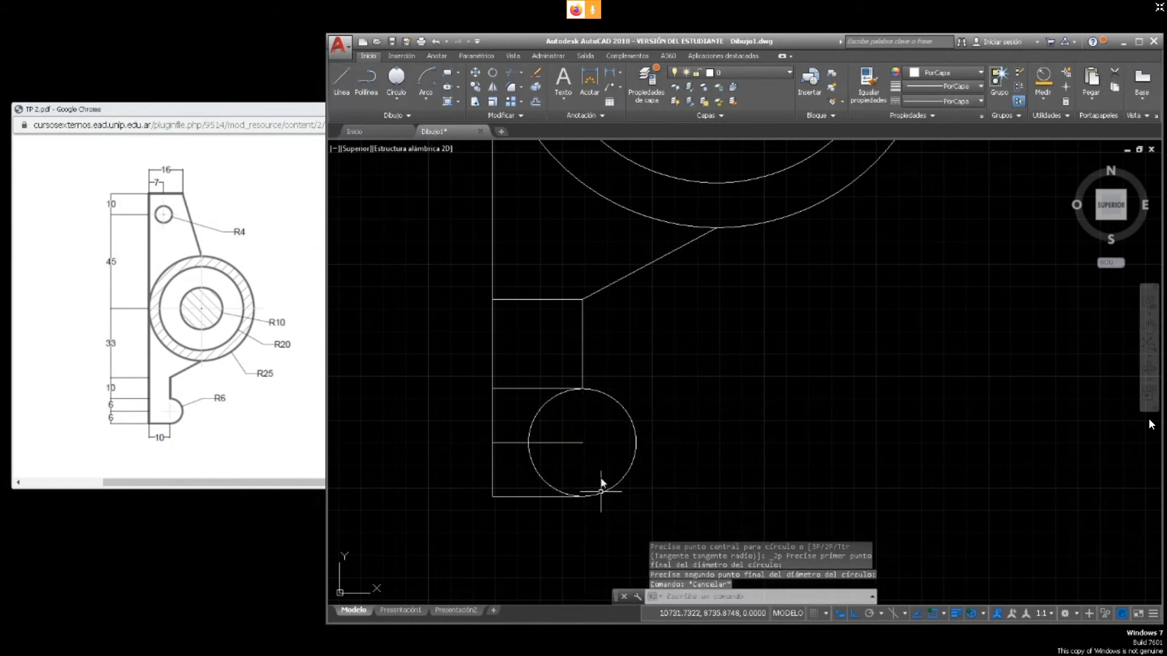
click(615, 401)
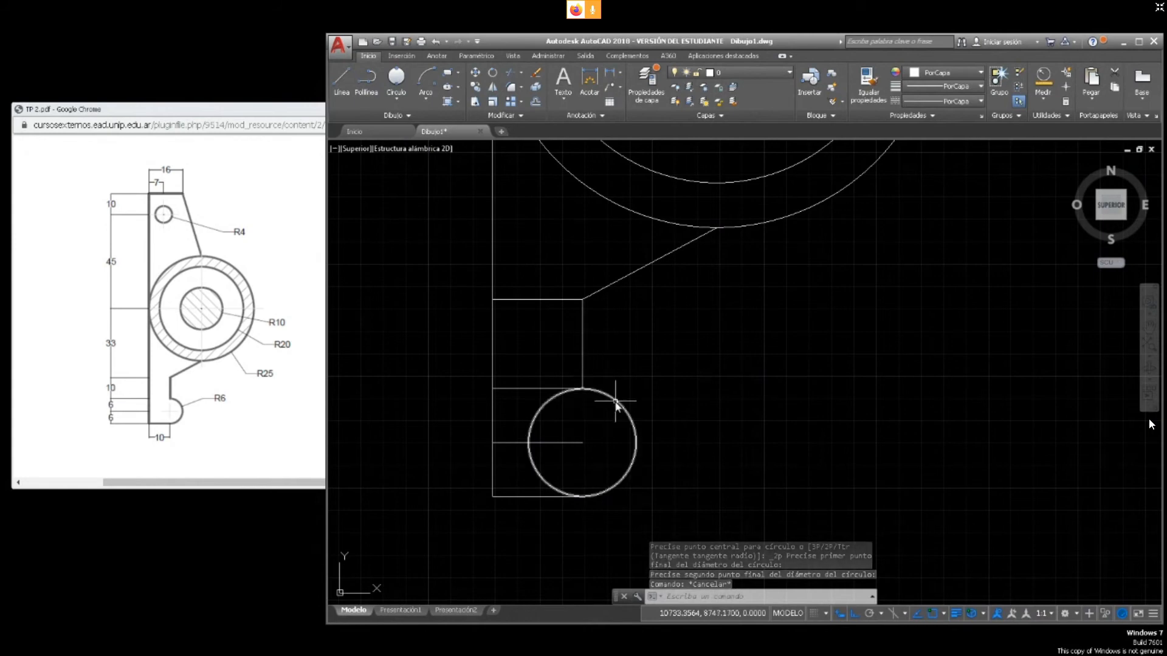
key(Delete)
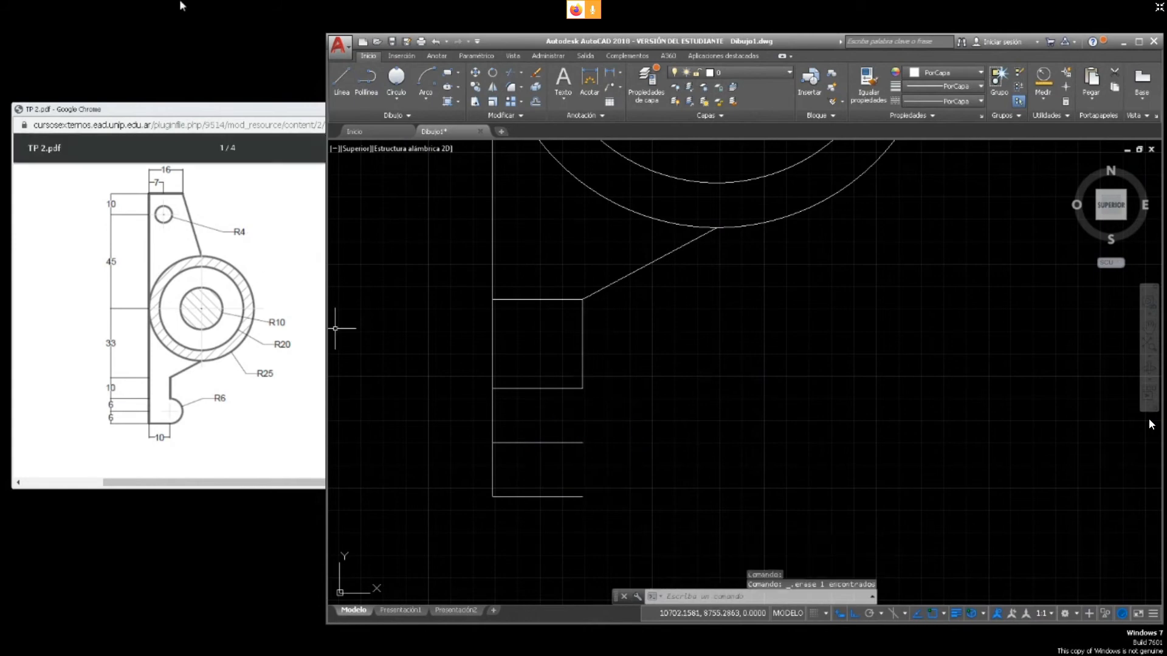
Draw a centre-radius circle of radius 6 at the right end of the third horizontal line, and delete it
click(396, 97)
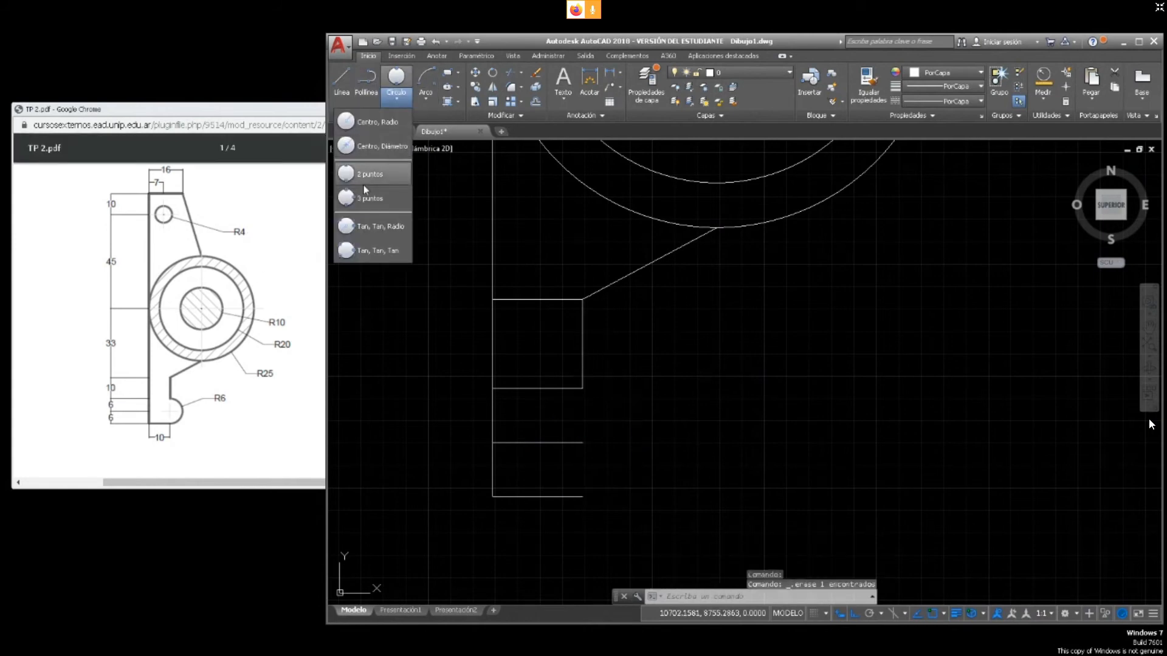
click(372, 131)
click(582, 443)
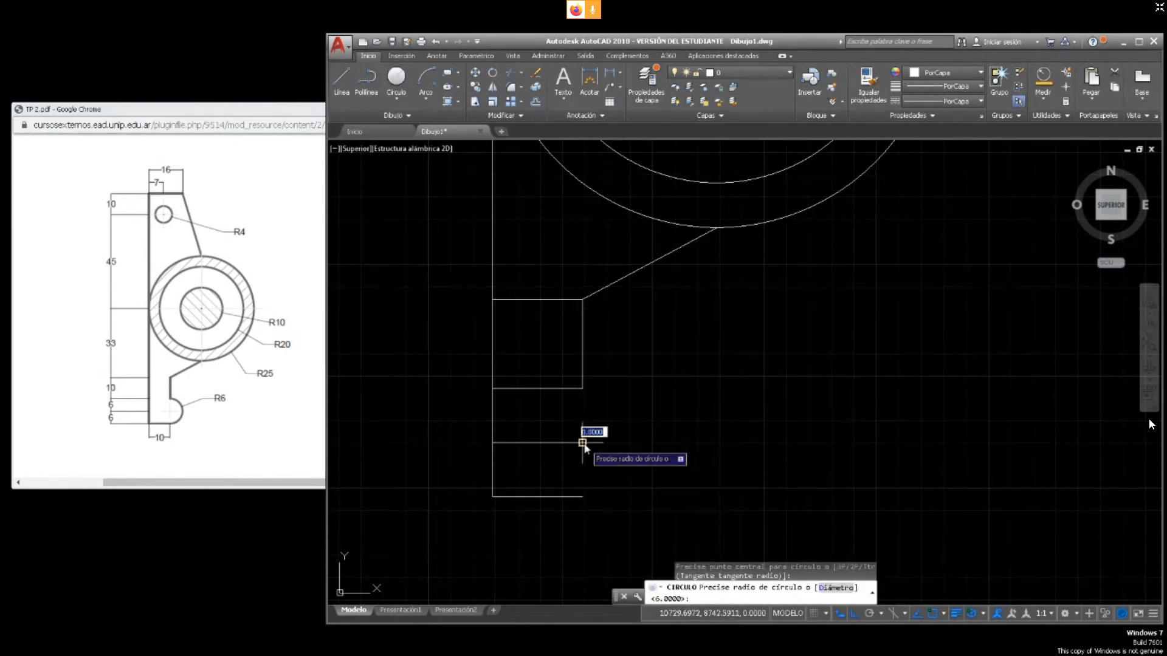
key(Return)
key(Escape)
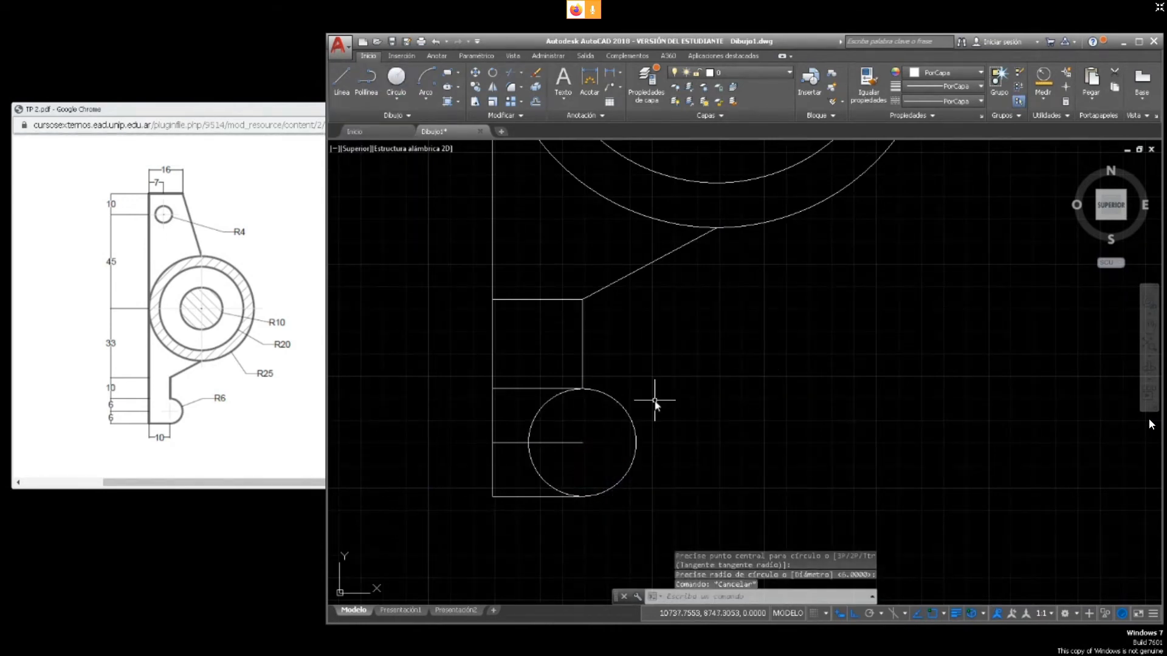
click(628, 412)
key(Delete)
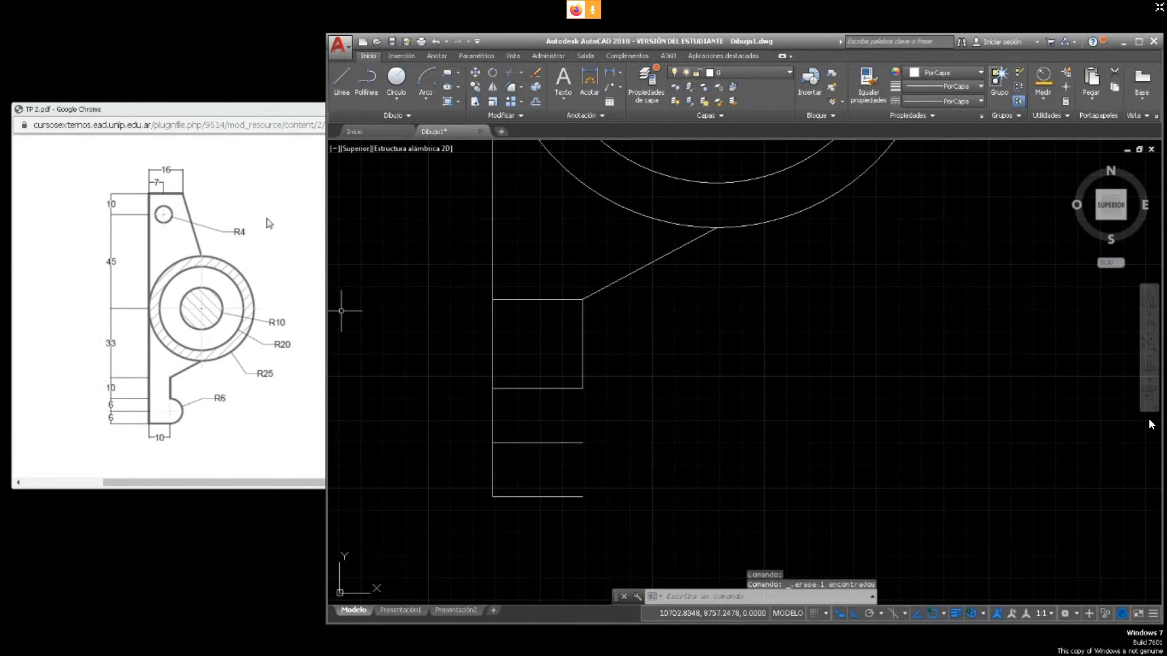
Redraw the radius 6 circle centred on the third horizontal line's right end, and erase it
click(404, 104)
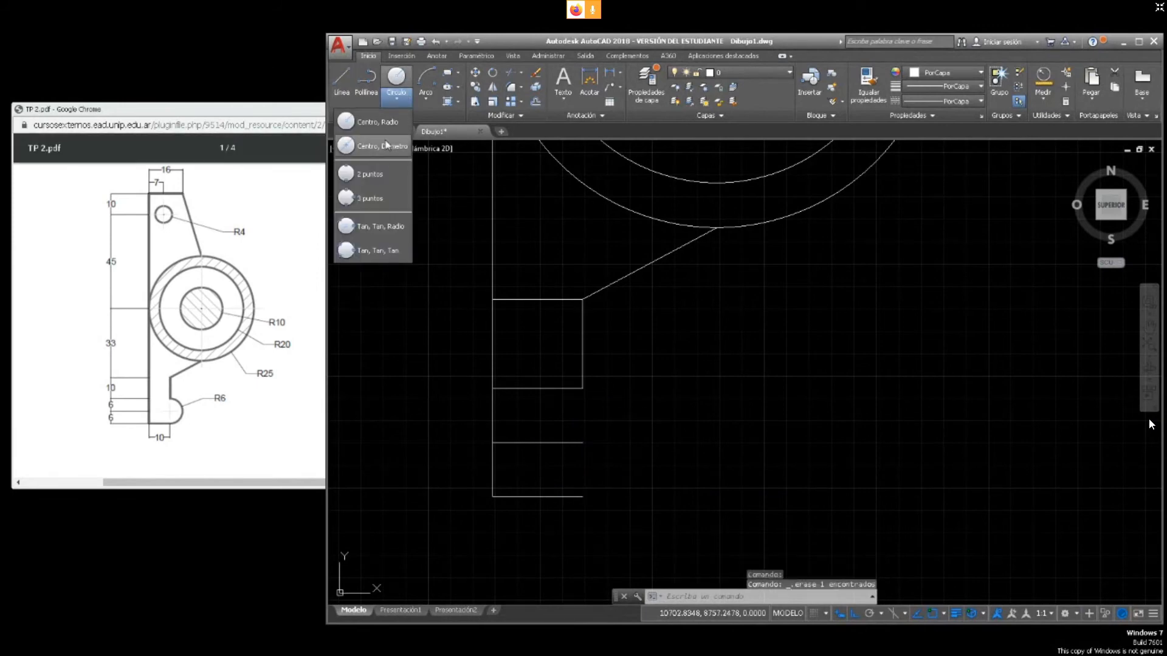
click(383, 125)
click(585, 445)
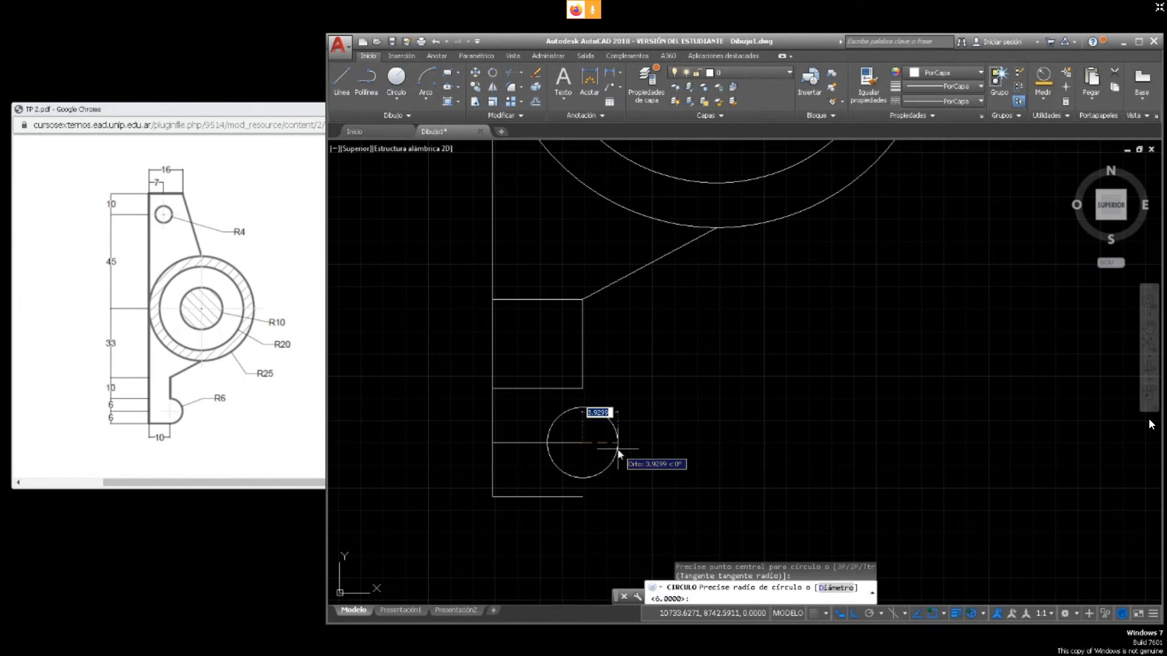
text(6)
key(Return)
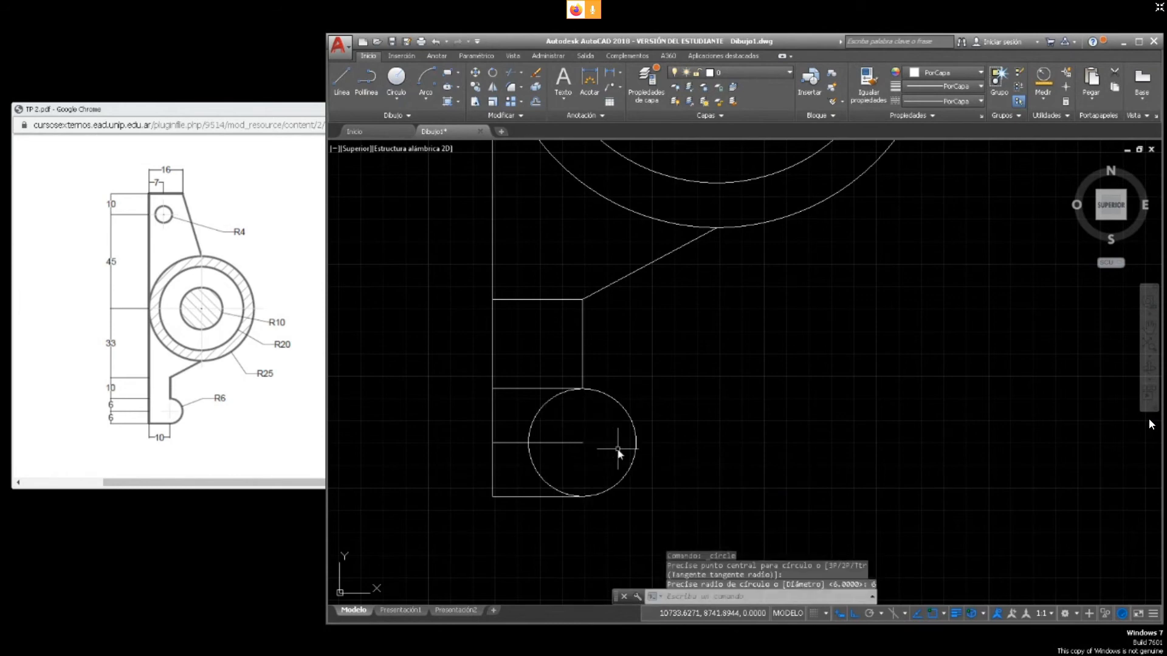
click(629, 419)
click(629, 418)
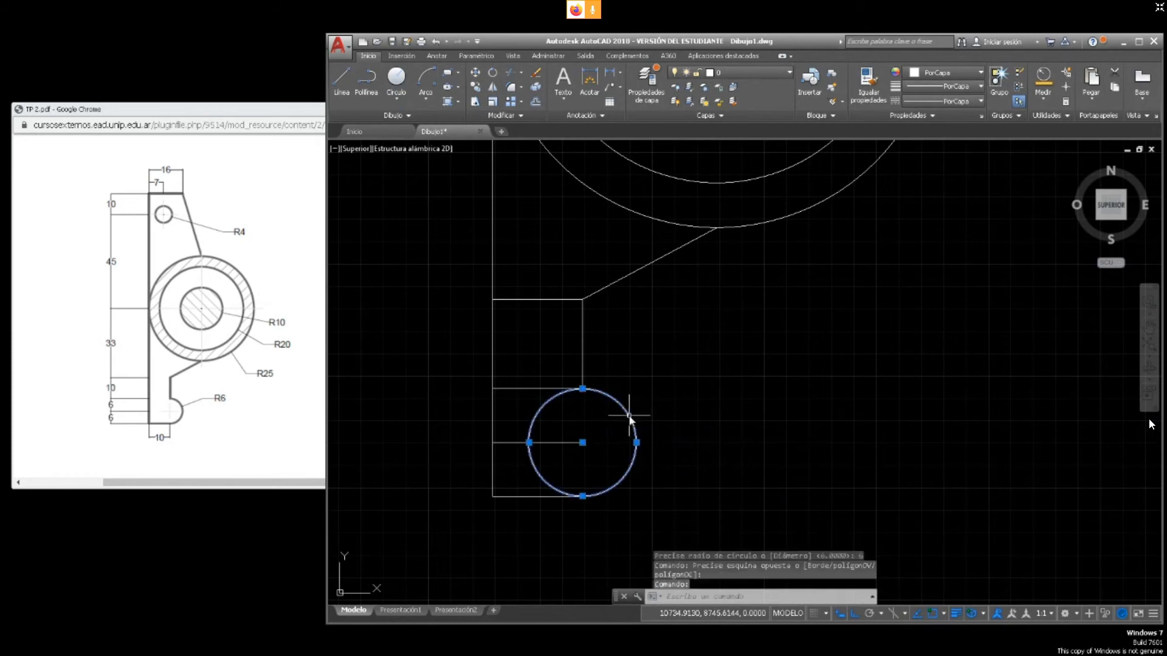
key(Delete)
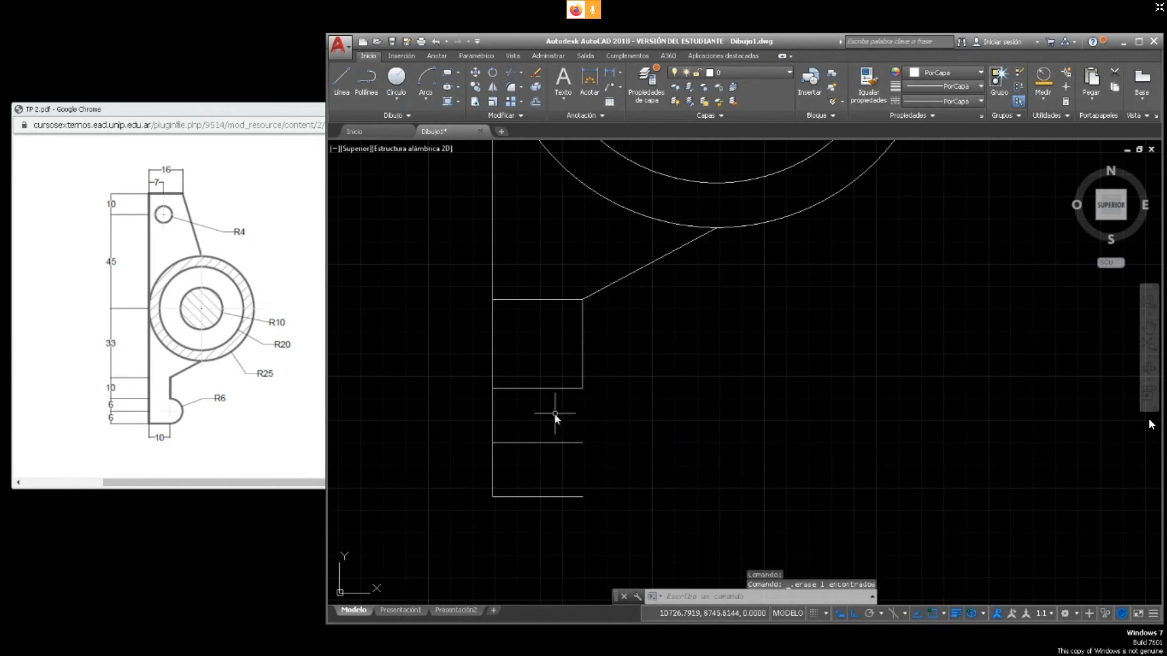
Draw a start-centre-end arc from the bottom line's right end to the second line's right end, centred on the third line's right end
click(425, 94)
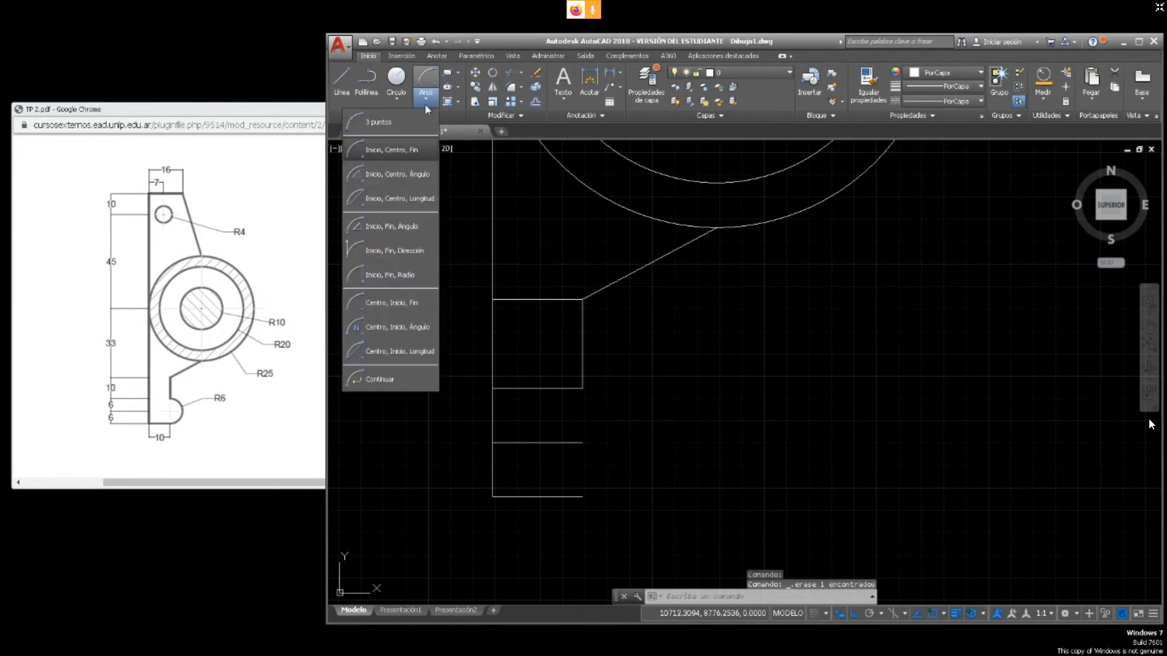
click(404, 151)
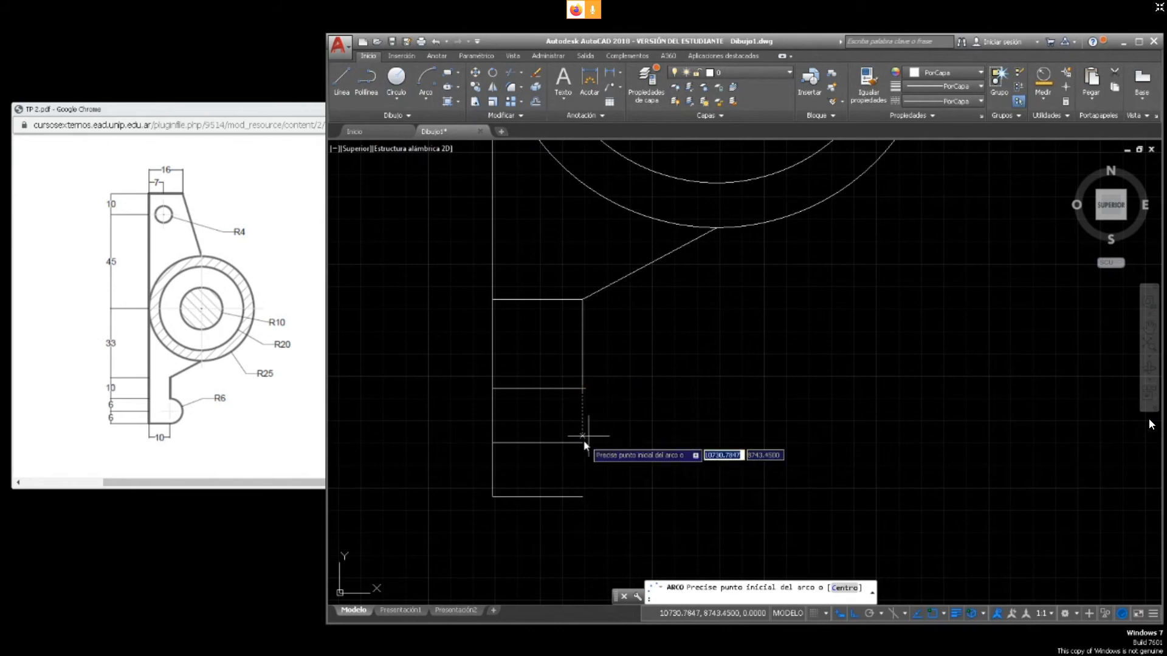
click(582, 496)
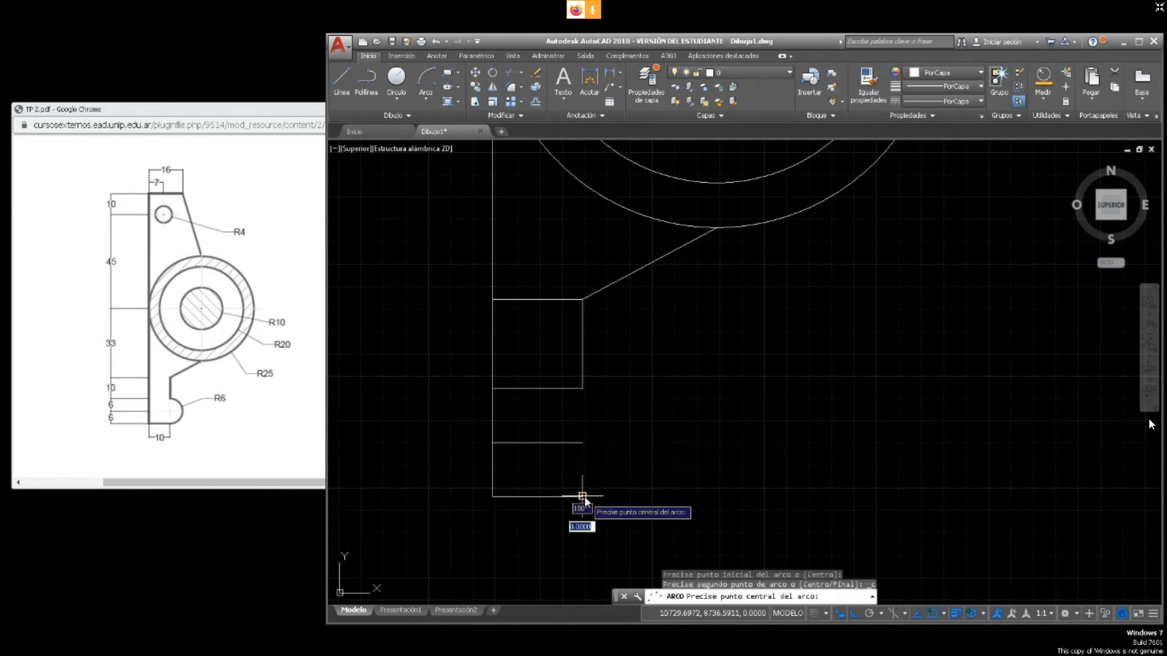
click(582, 443)
click(584, 388)
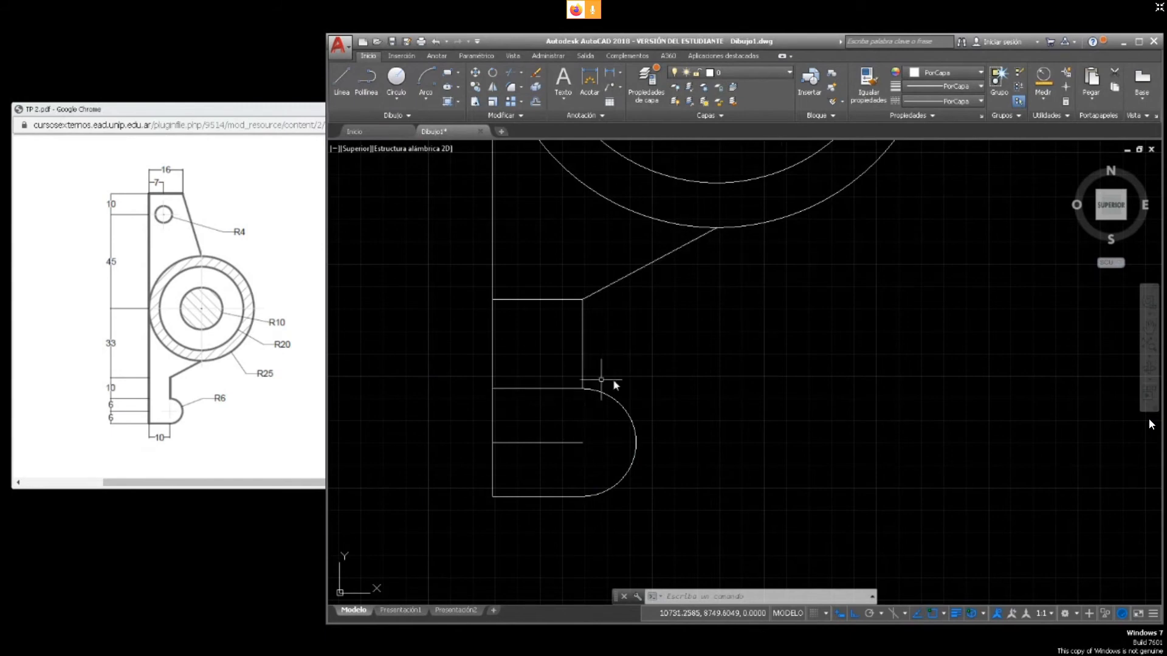
Delete the three horizontal construction lines inside the bracket's foot, keeping the bottom edge
click(533, 299)
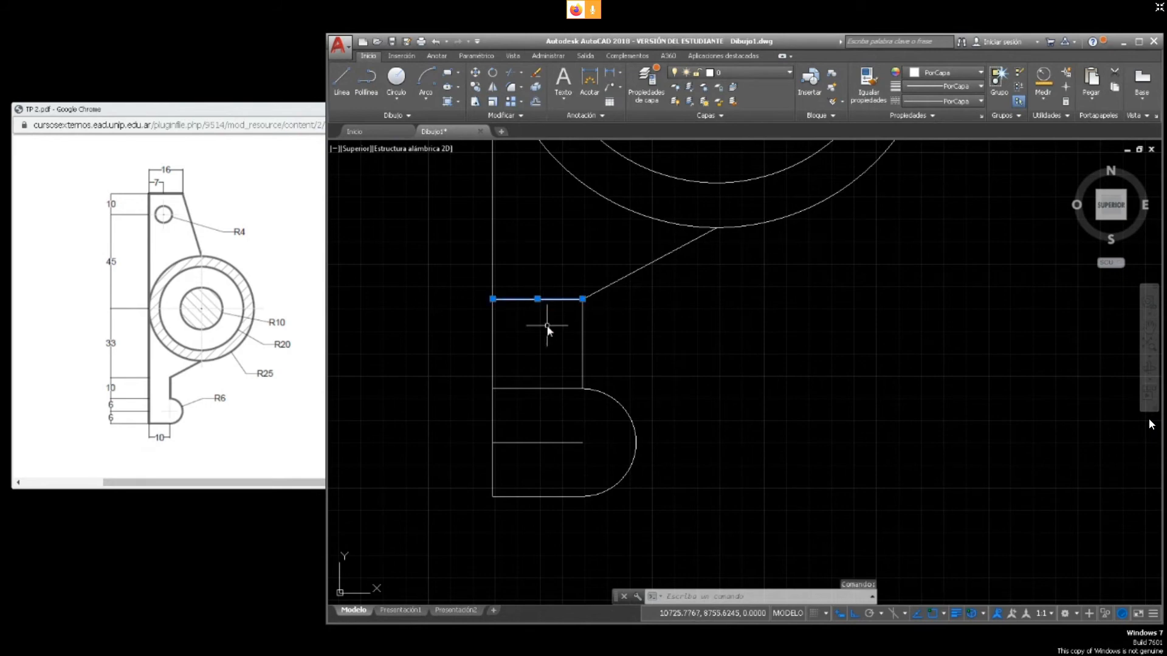
key(Delete)
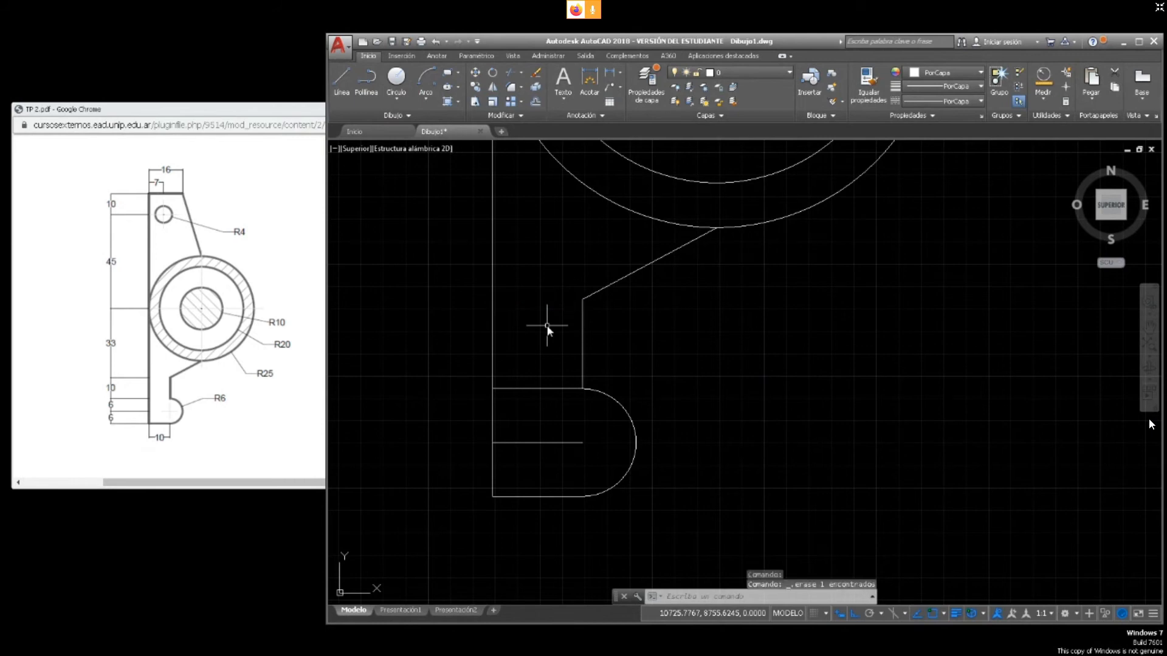
click(554, 389)
key(Delete)
click(535, 442)
key(Delete)
Bring the whole bracket into view, and switch to TP 2.pdf to show the SIMETRIA exercise on page 2
scroll(555, 481, down, 6)
mouse_move(606, 252)
middle_down()
mouse_move(574, 314)
mouse_move(493, 354)
middle_up()
scroll(497, 353, up, 2)
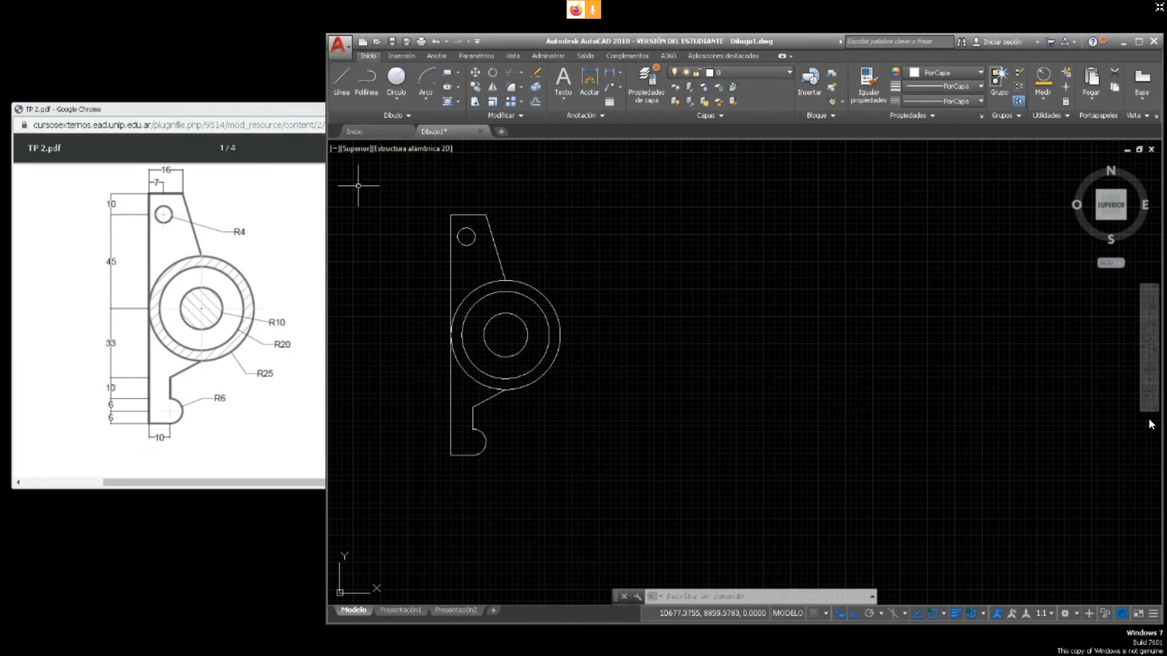
click(266, 432)
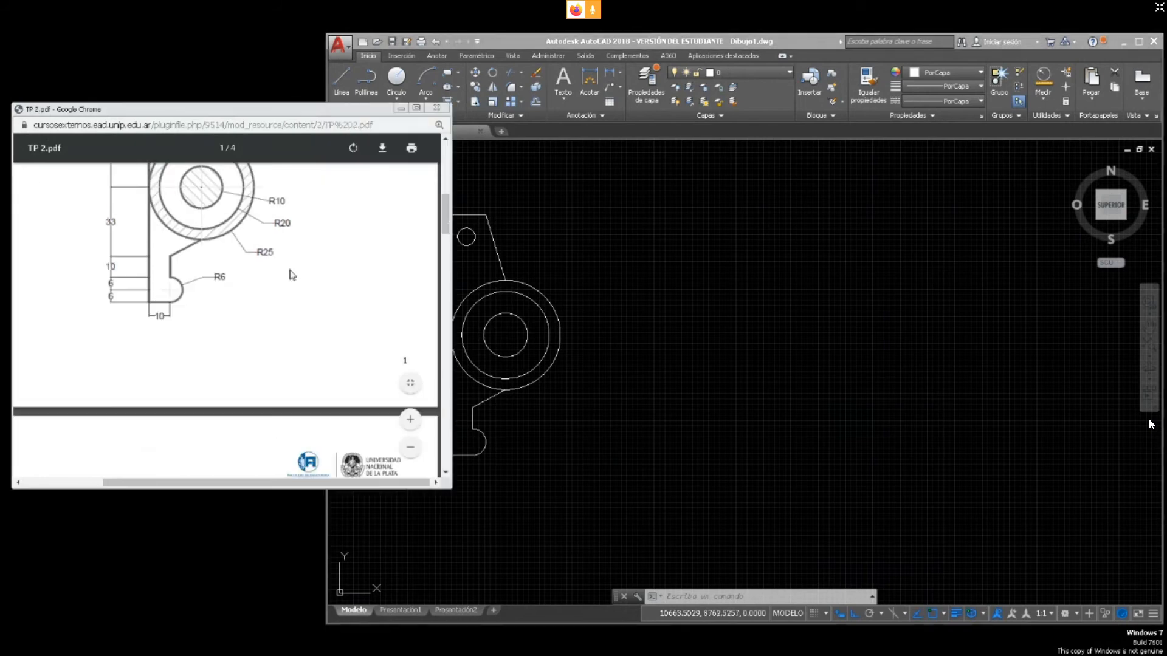
scroll(291, 270, down, 5)
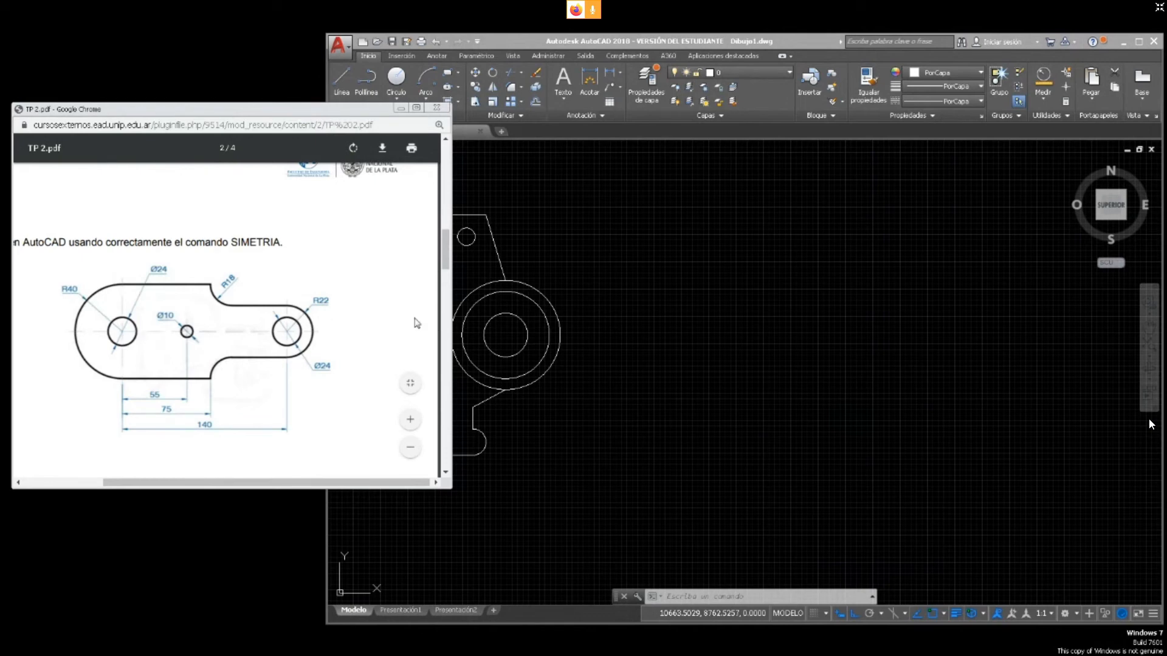
Narrow the AutoCAD window from its PDF-facing edge so the complete SIMETRIA reference figure stays uncovered
click(590, 348)
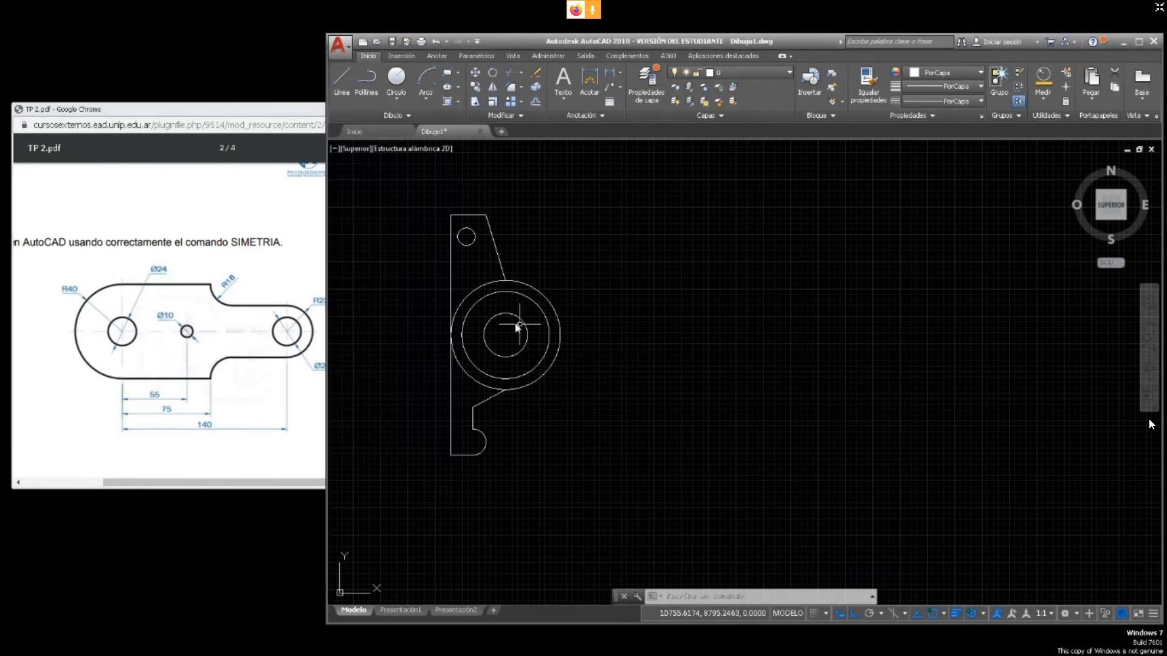
click(317, 291)
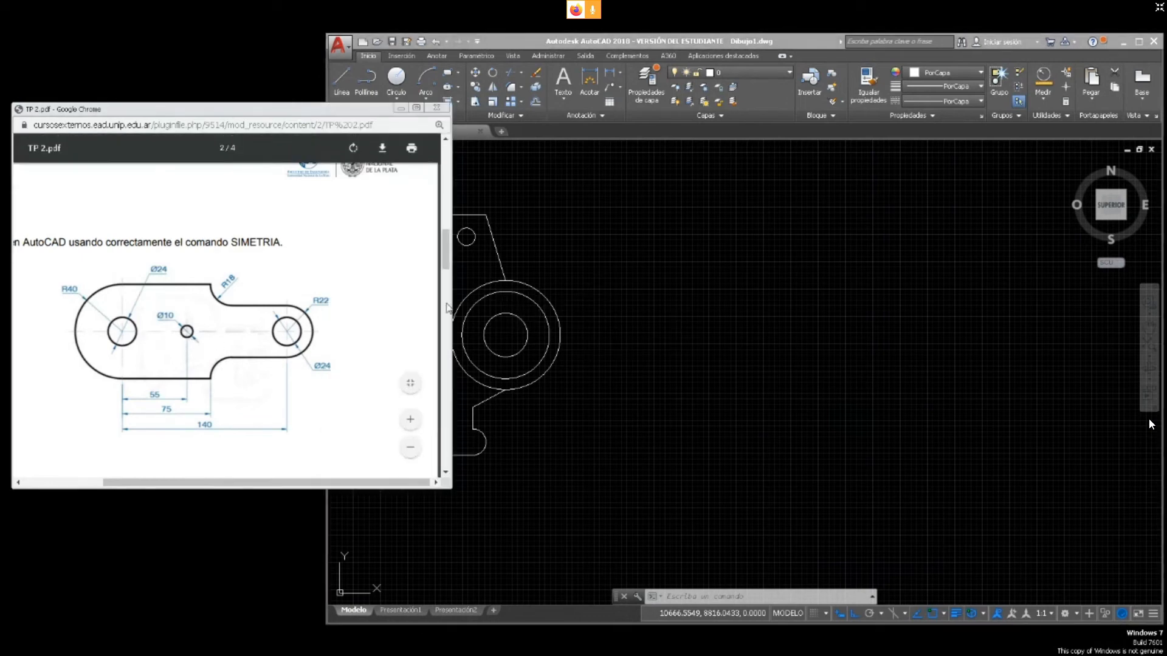
click(550, 41)
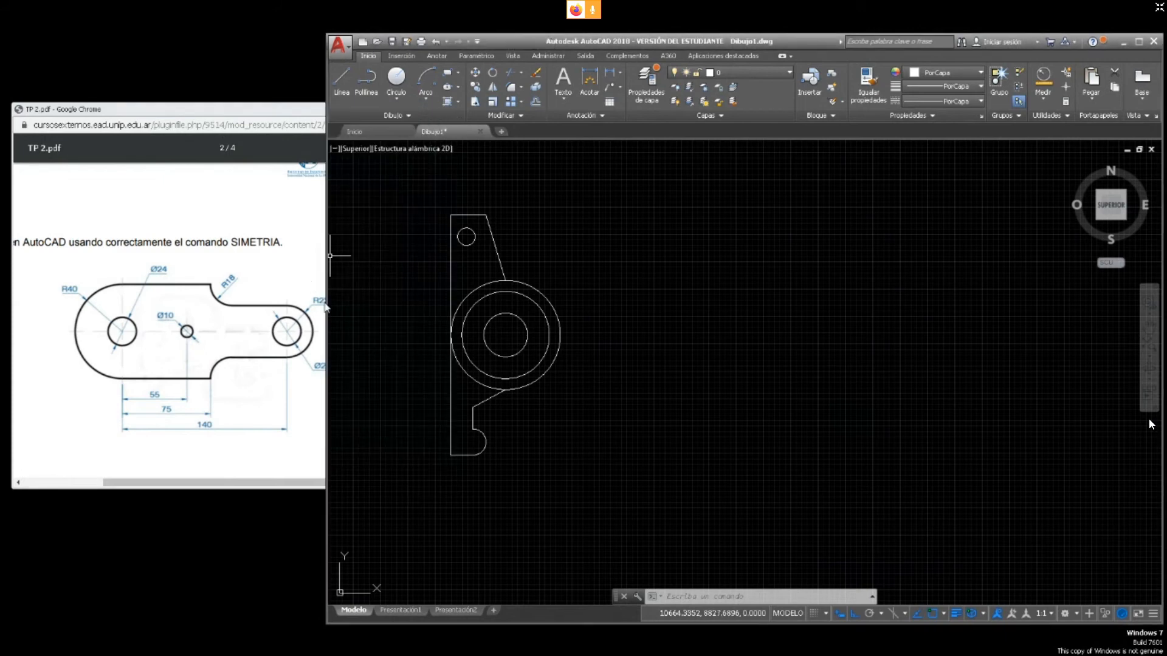
click(331, 307)
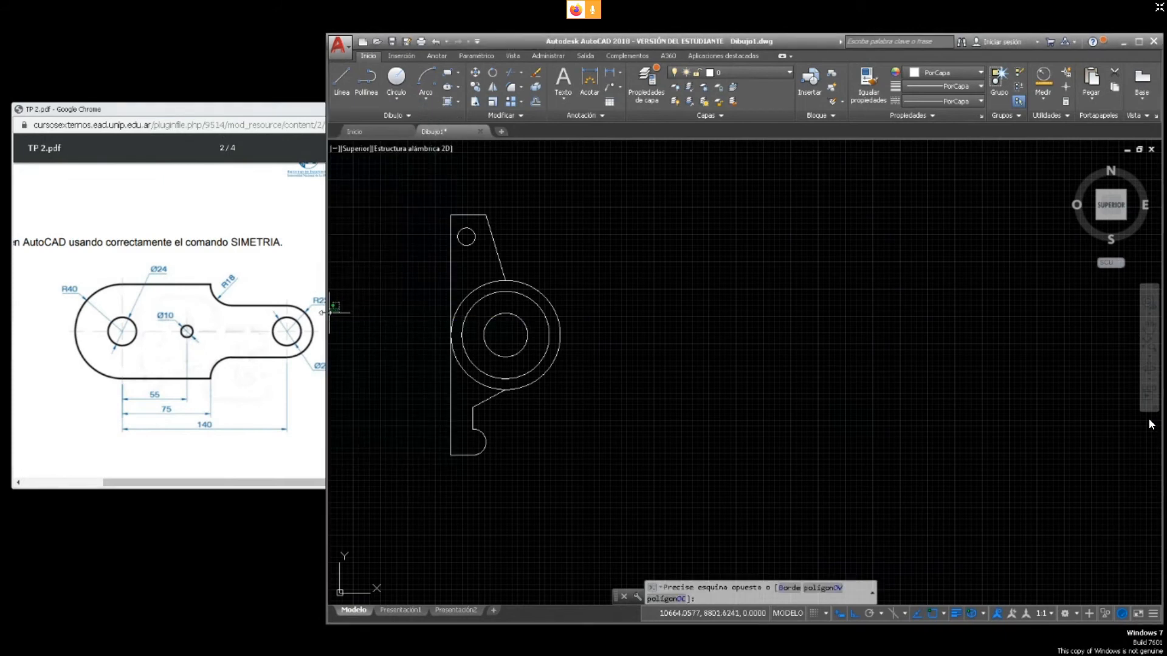
drag(327, 316, 398, 320)
click(647, 329)
Draw a horizontal line 140 units long in an empty area of the drawing
middle_drag(712, 329, 567, 328)
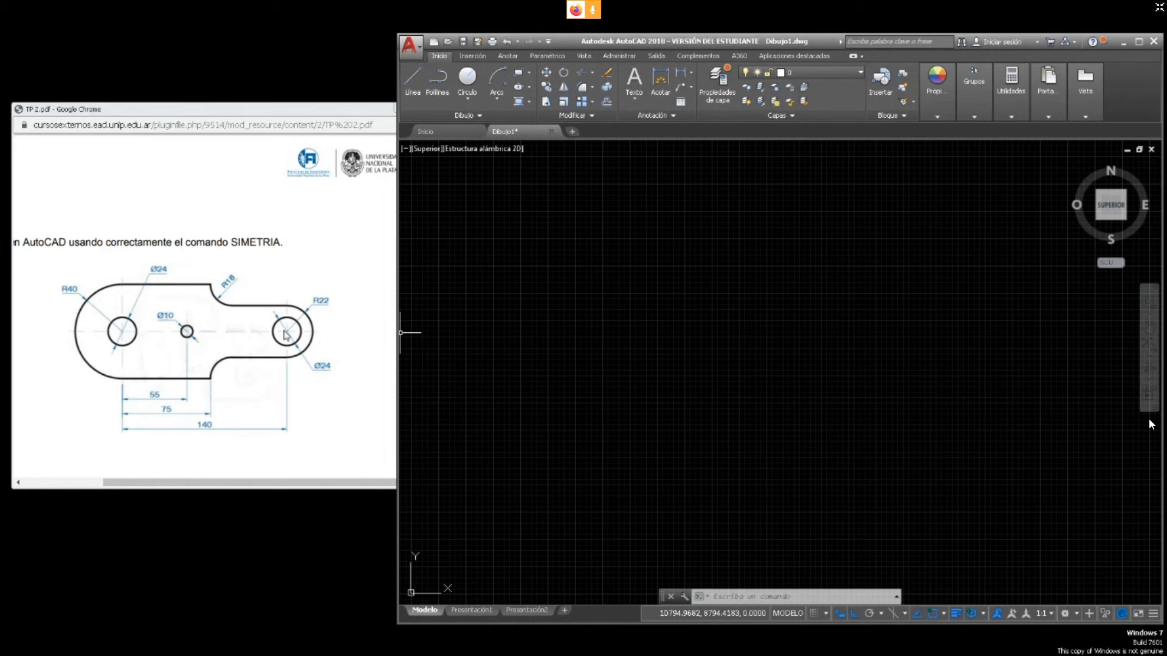
click(412, 82)
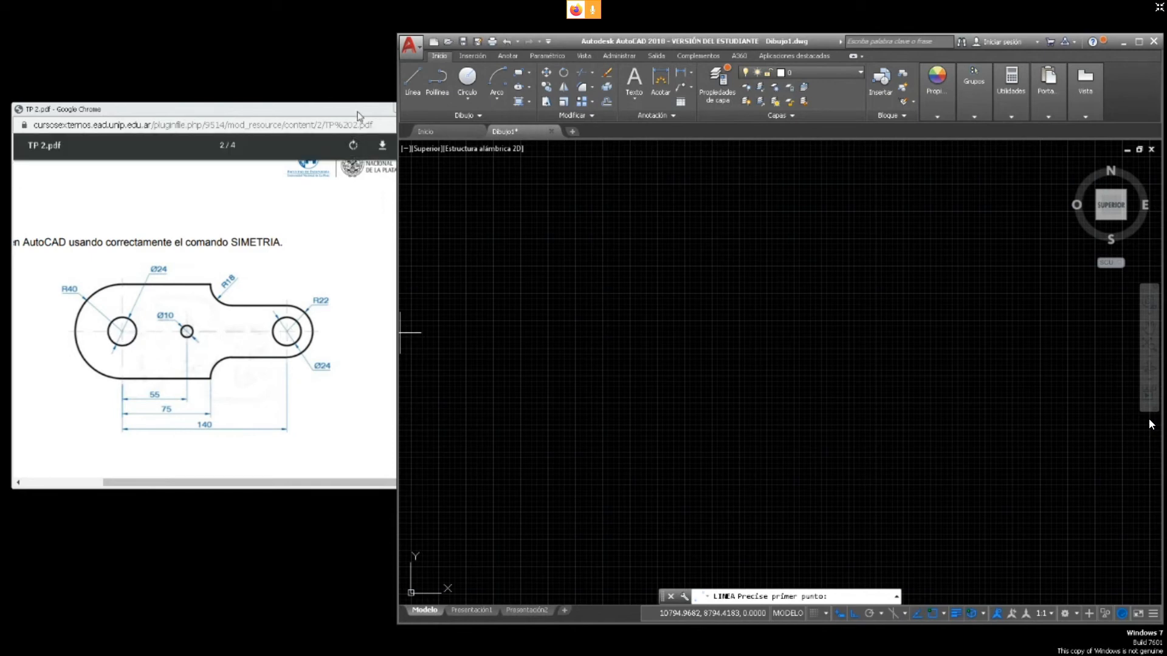
click(413, 81)
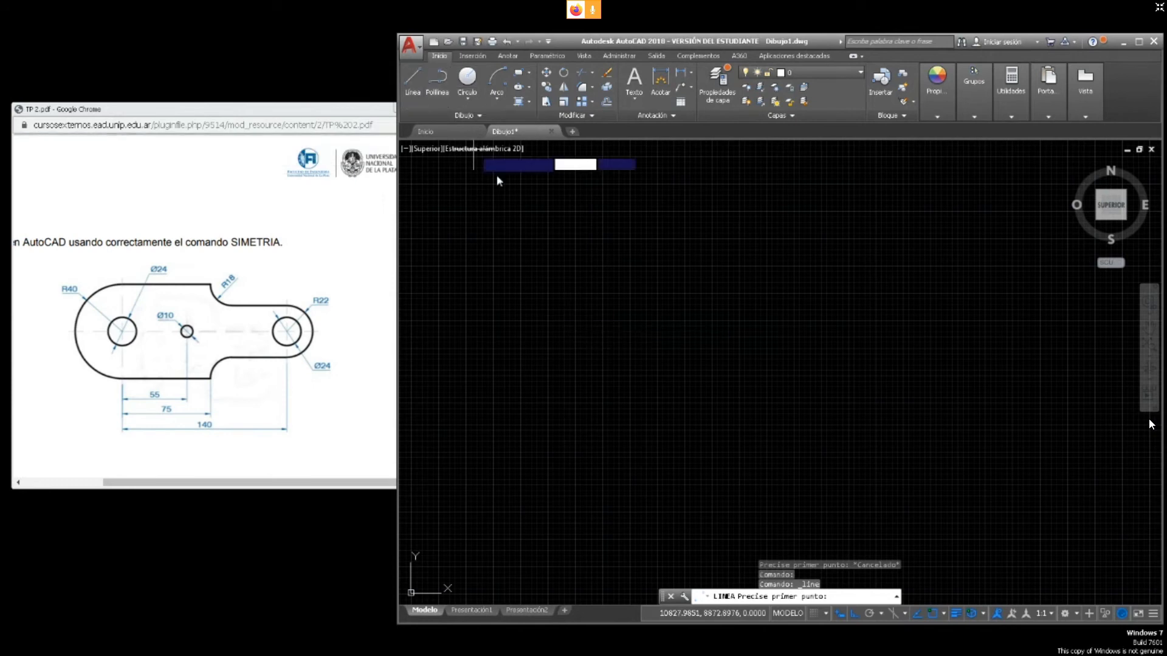
click(573, 336)
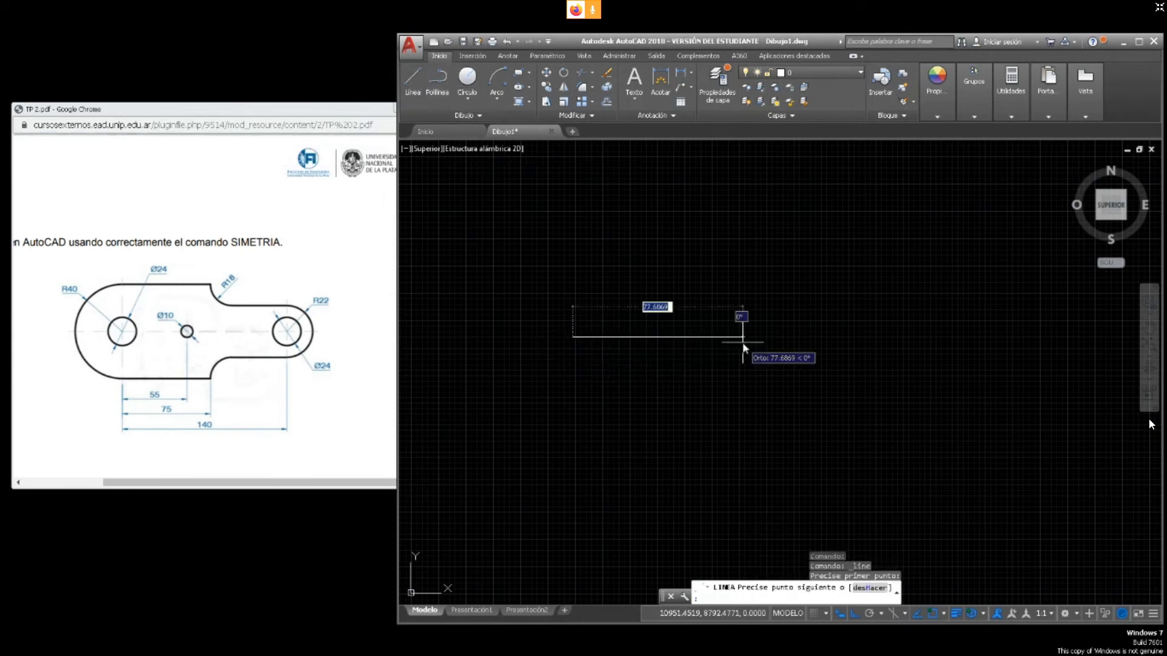
text(140)
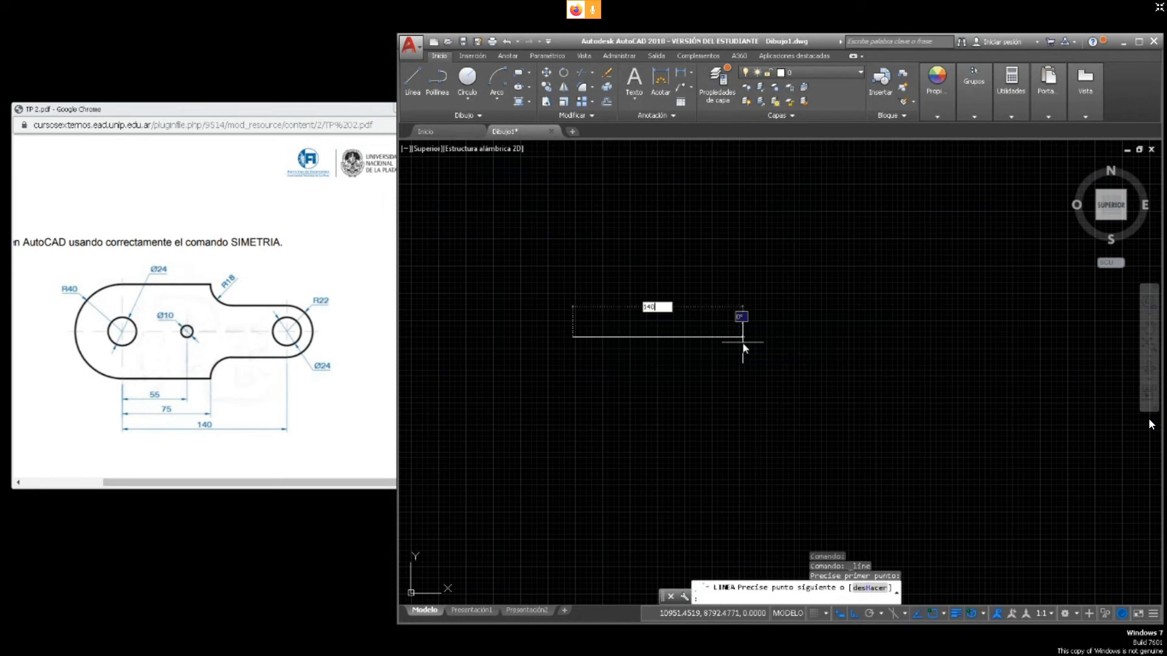
key(Return)
key(Escape)
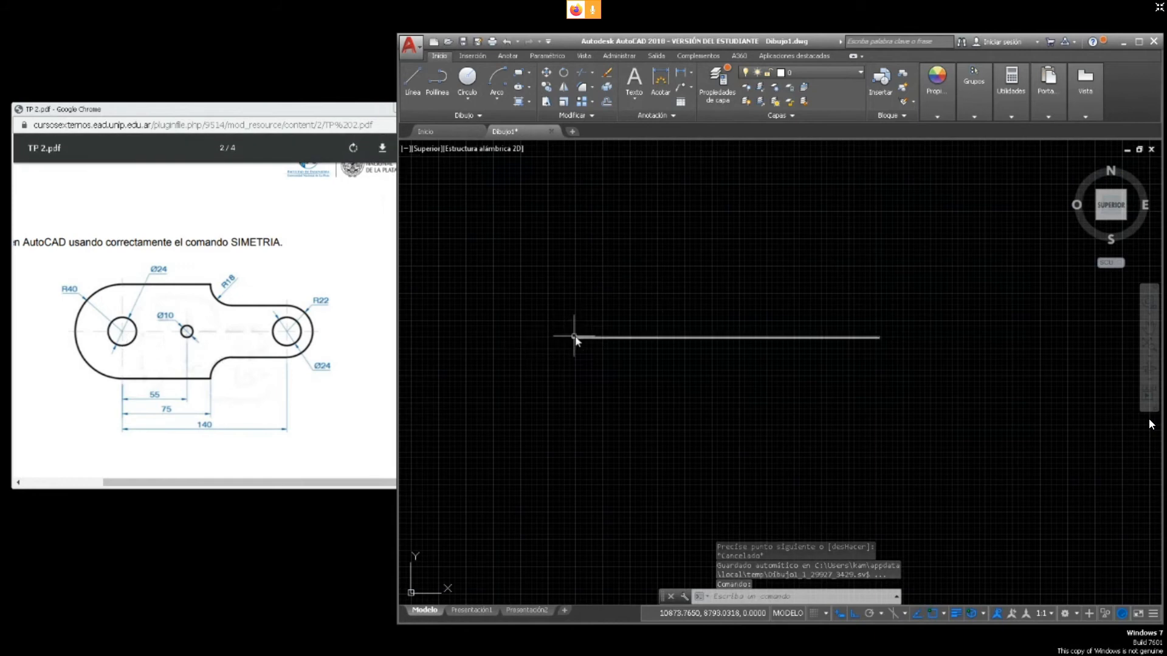
Draw a centre-diameter circle of diameter 24 at the left end of the 140-unit line
click(627, 338)
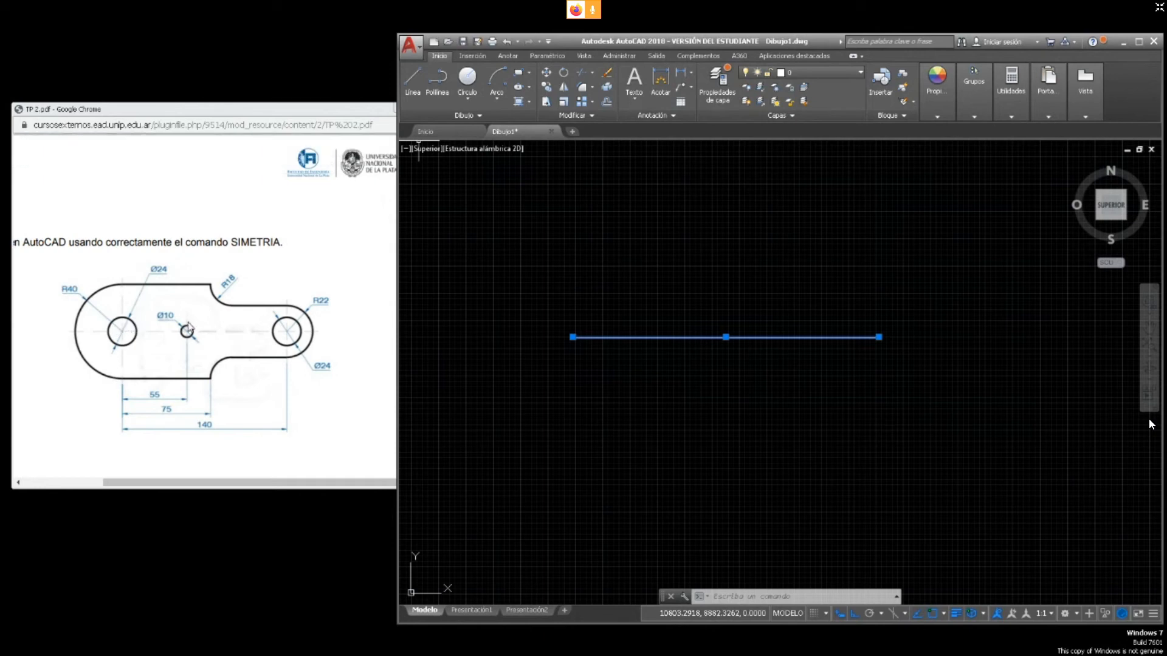
click(467, 97)
click(449, 149)
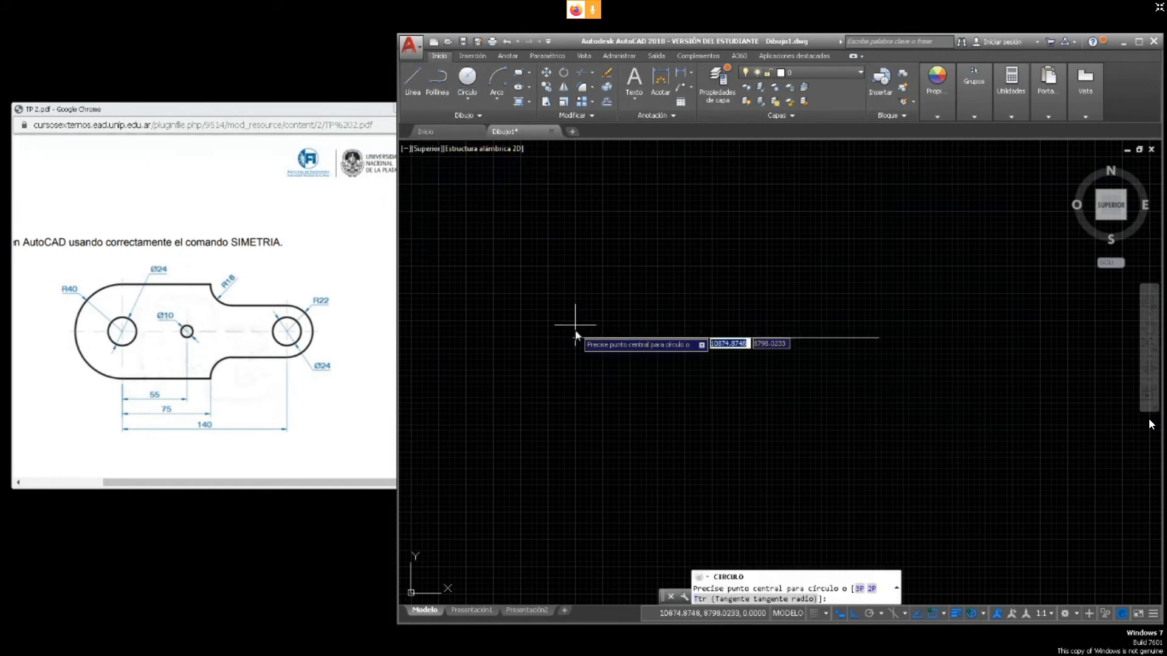
click(467, 97)
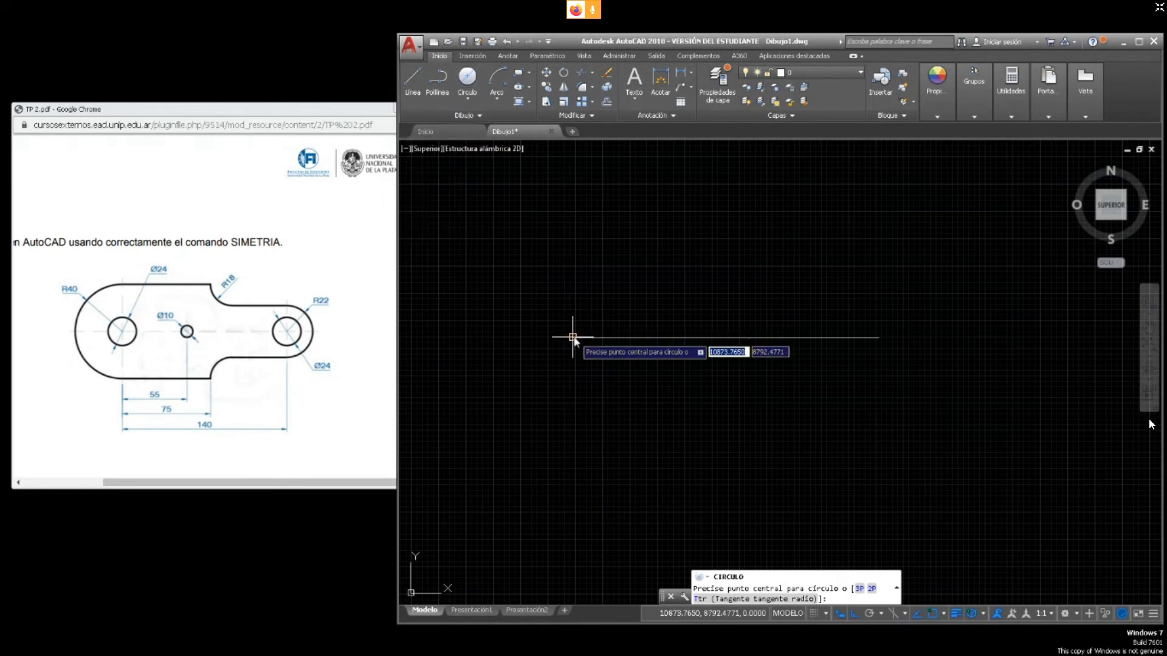
click(573, 337)
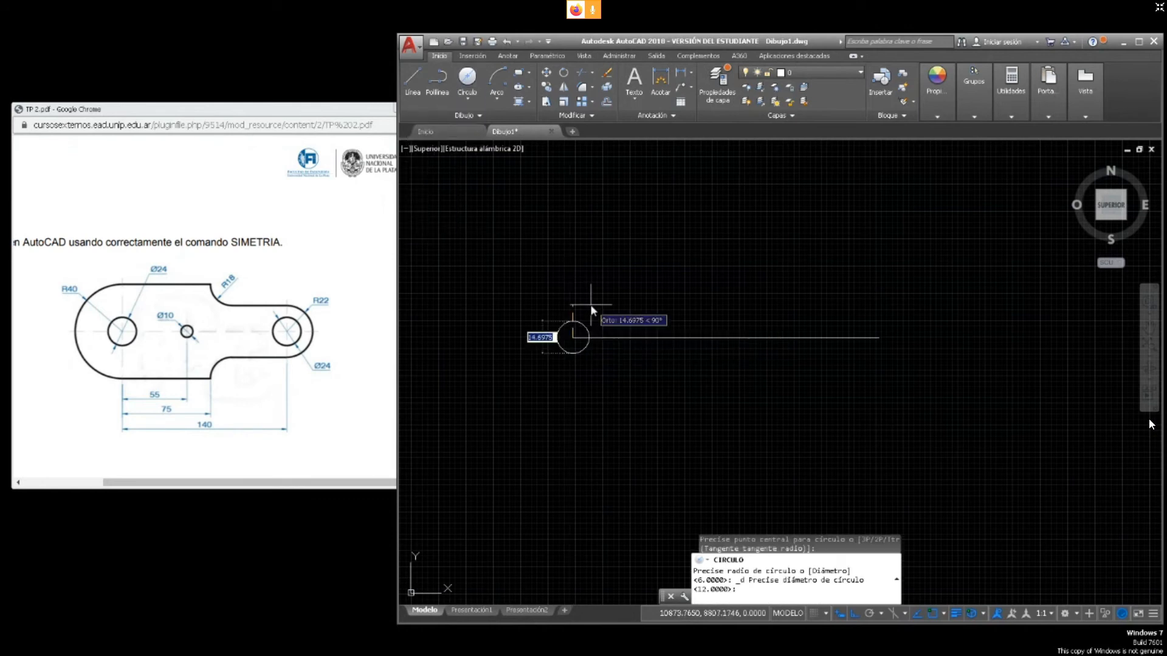
text(24)
key(Return)
key(Escape)
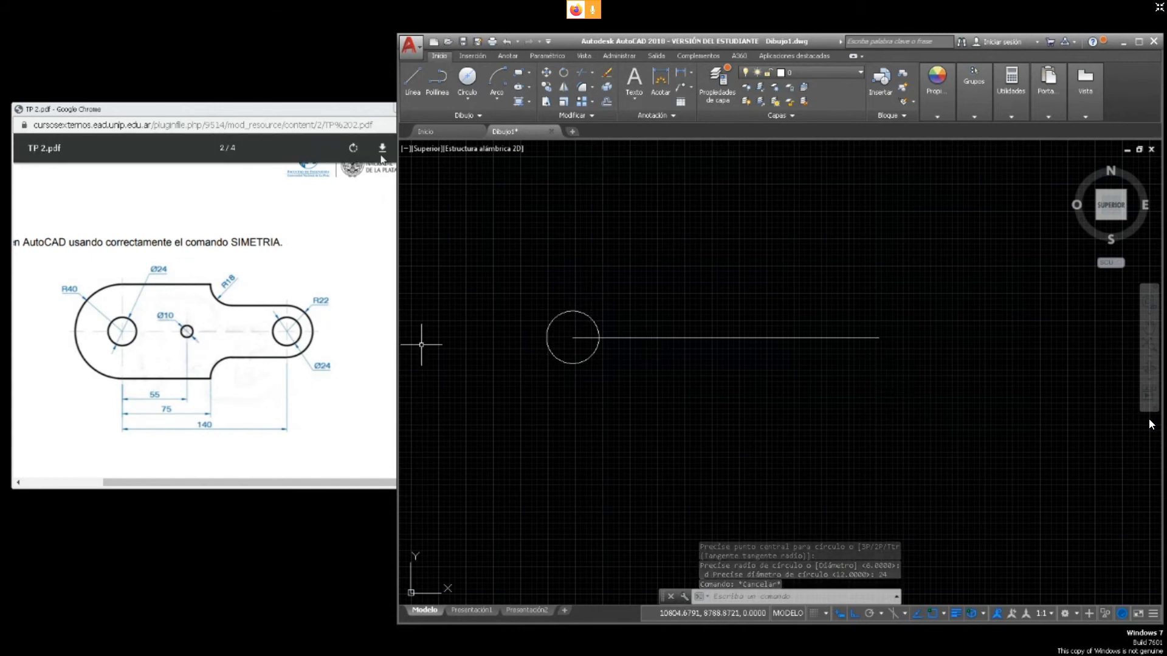
Draw a centre-radius circle of radius 22 at the right end of the 140-unit line
click(467, 101)
click(448, 121)
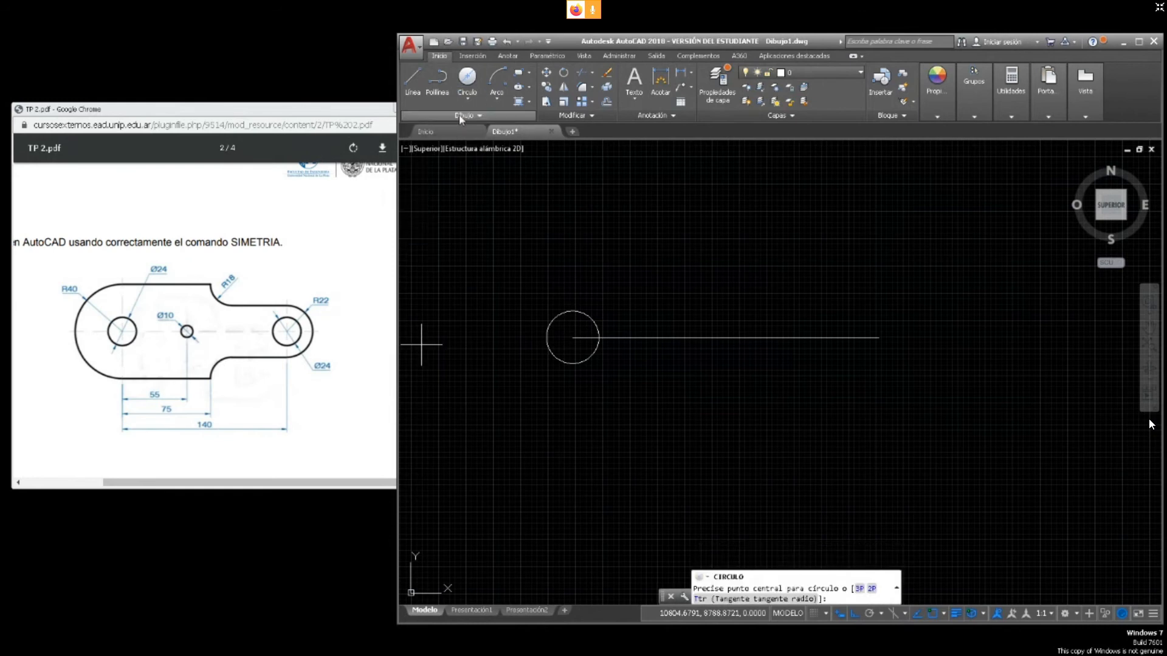
click(881, 338)
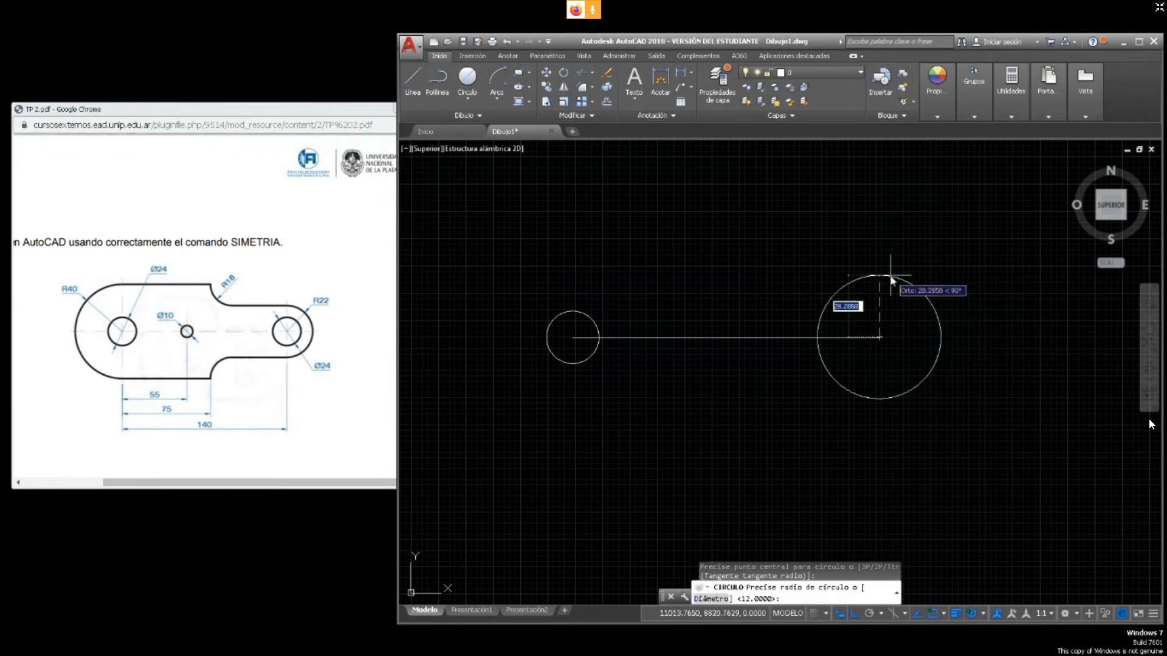
text(22)
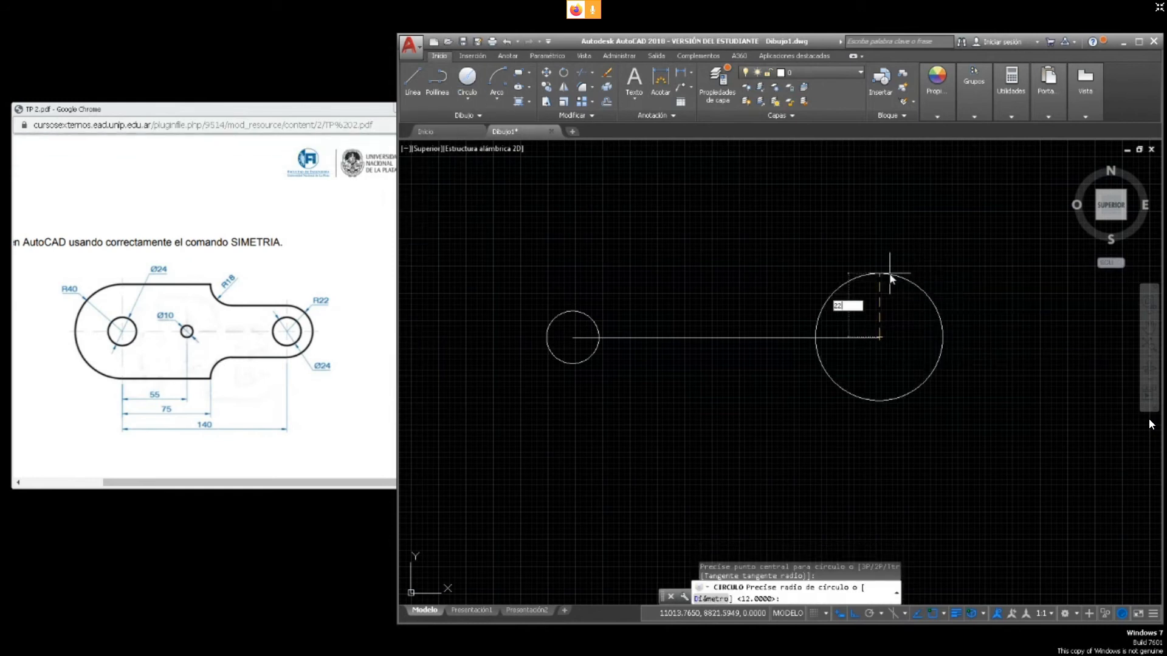
key(Return)
key(Escape)
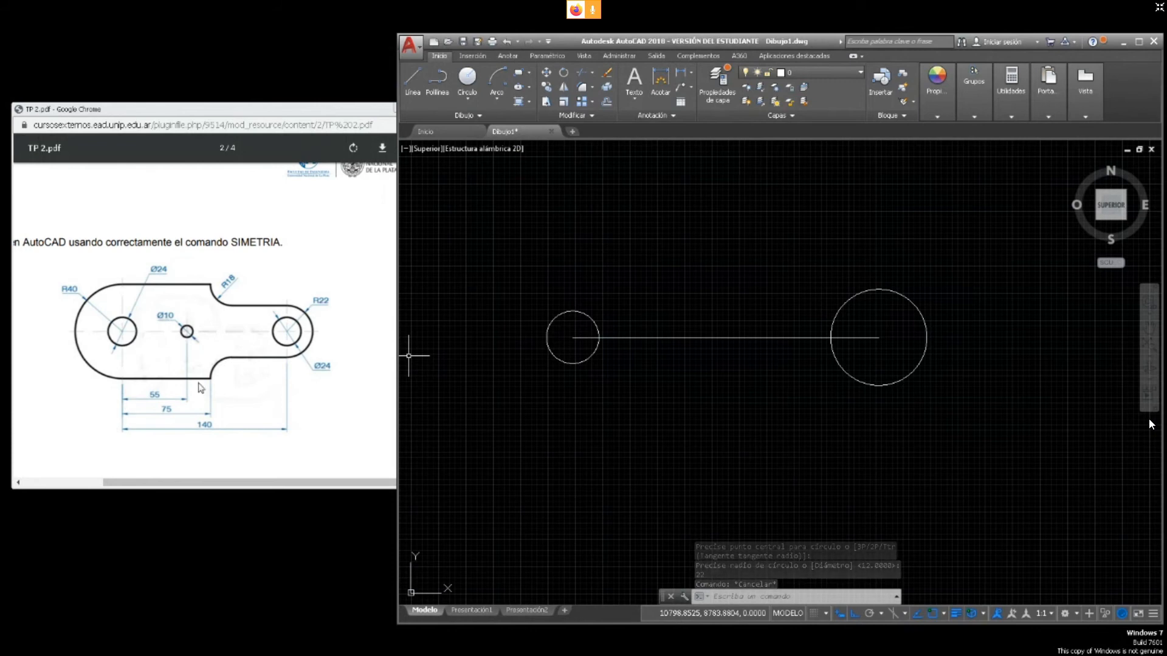
Draw auxiliary lines from the left circle's centre: down, 55 units horizontally toward the large circle, and back up across the axis
click(417, 84)
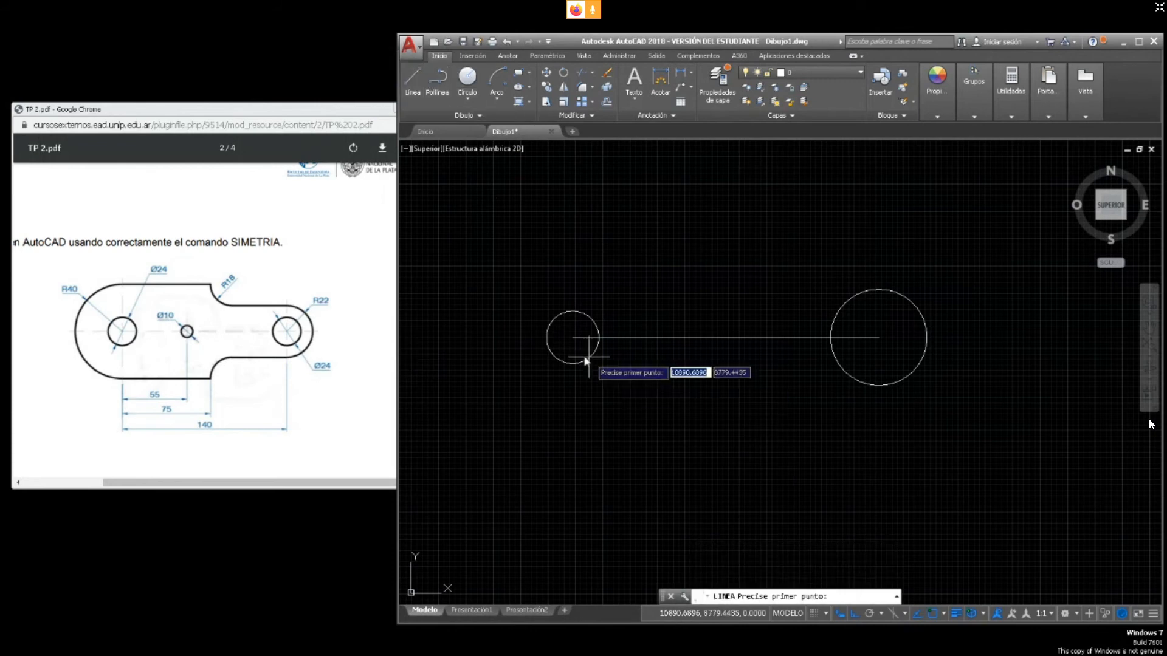
click(572, 337)
click(574, 402)
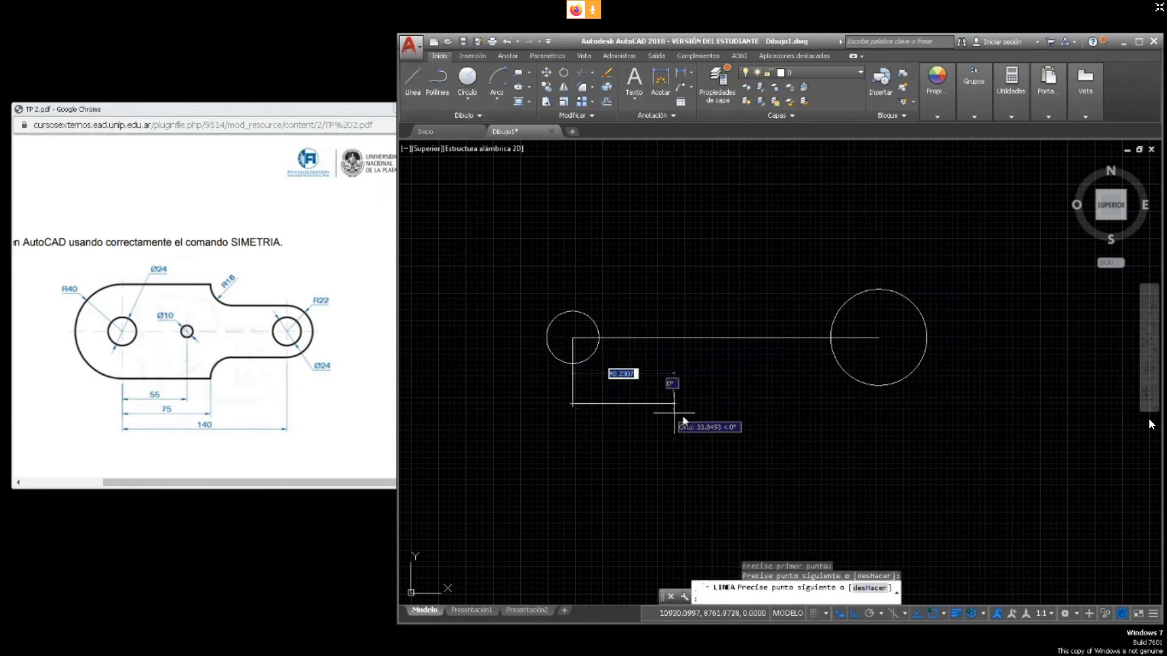
text(55)
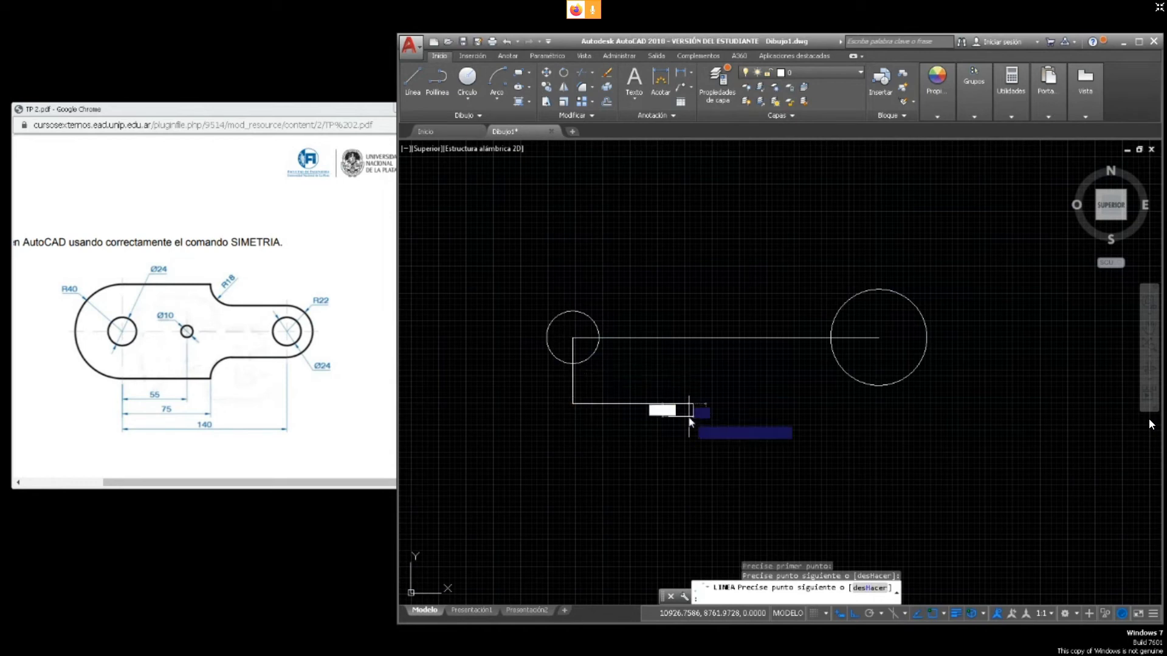
key(Return)
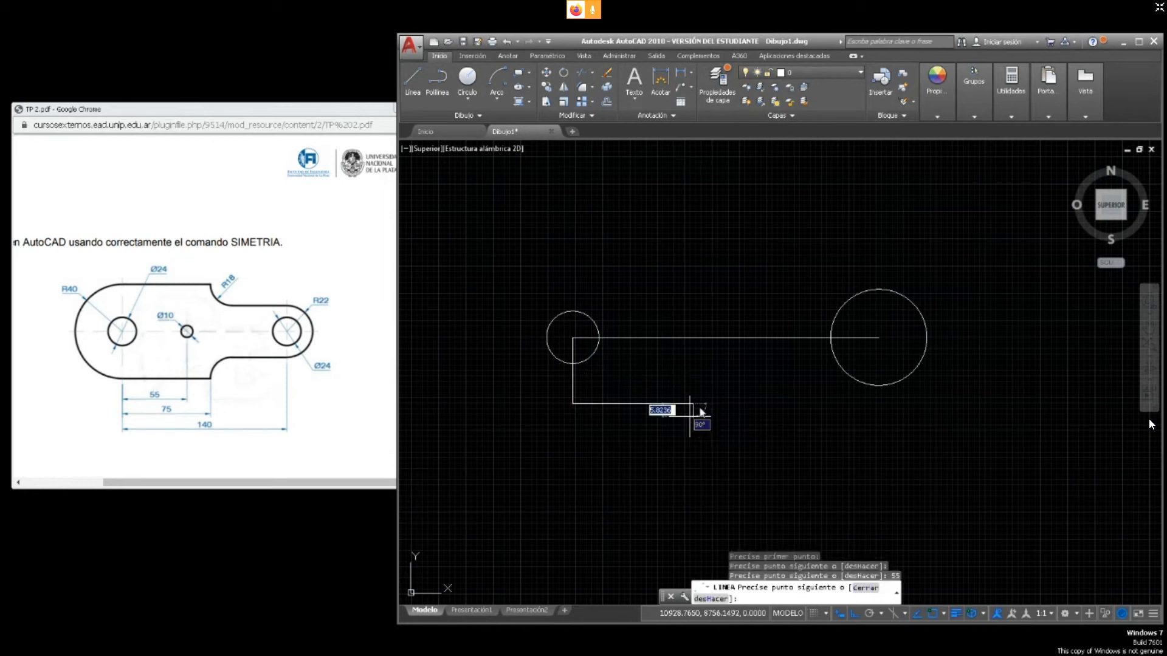
click(692, 316)
key(Escape)
Stretch the upper end of the vertical auxiliary line between the circles back to the horizontal axis
click(693, 319)
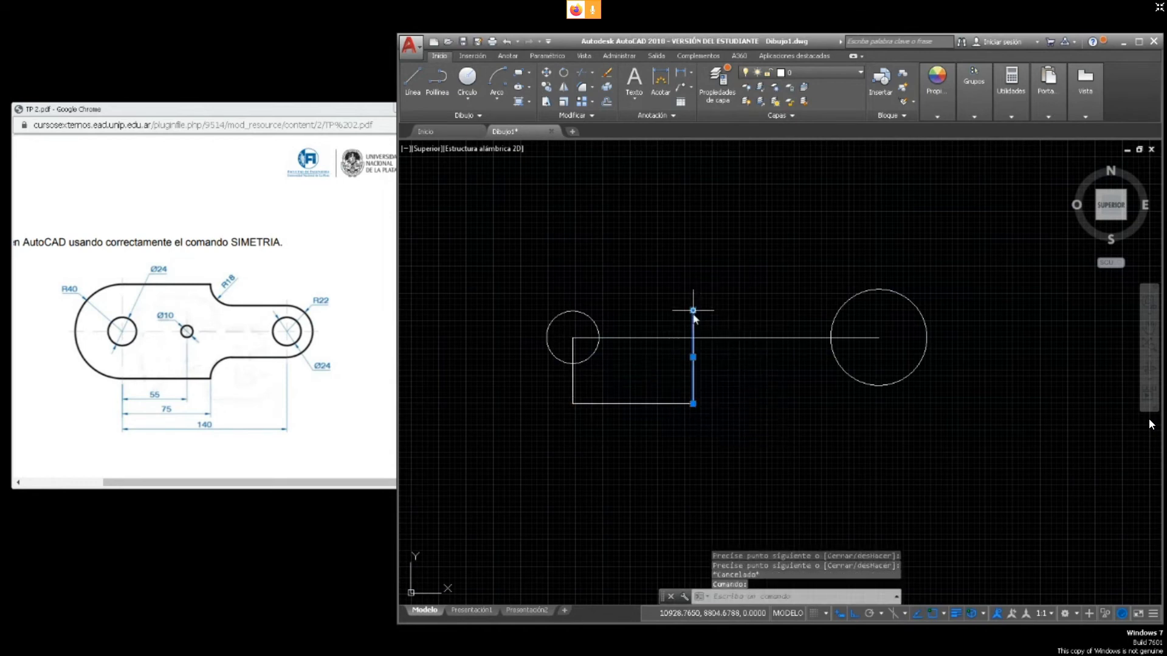
click(693, 312)
click(694, 313)
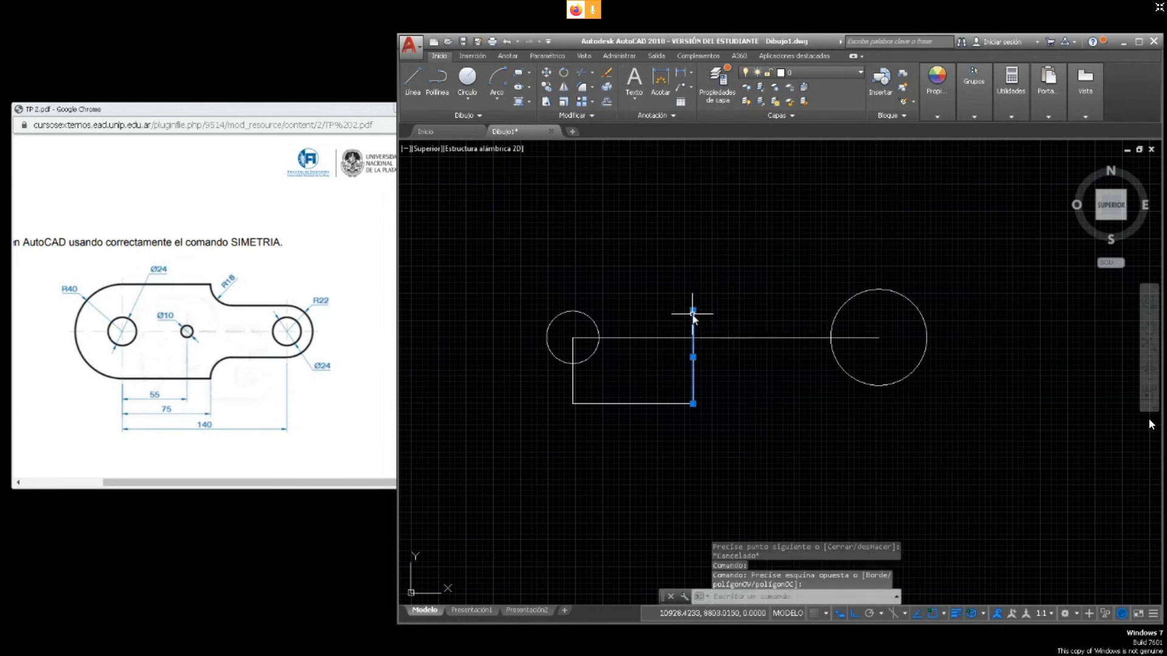
click(693, 311)
key(Escape)
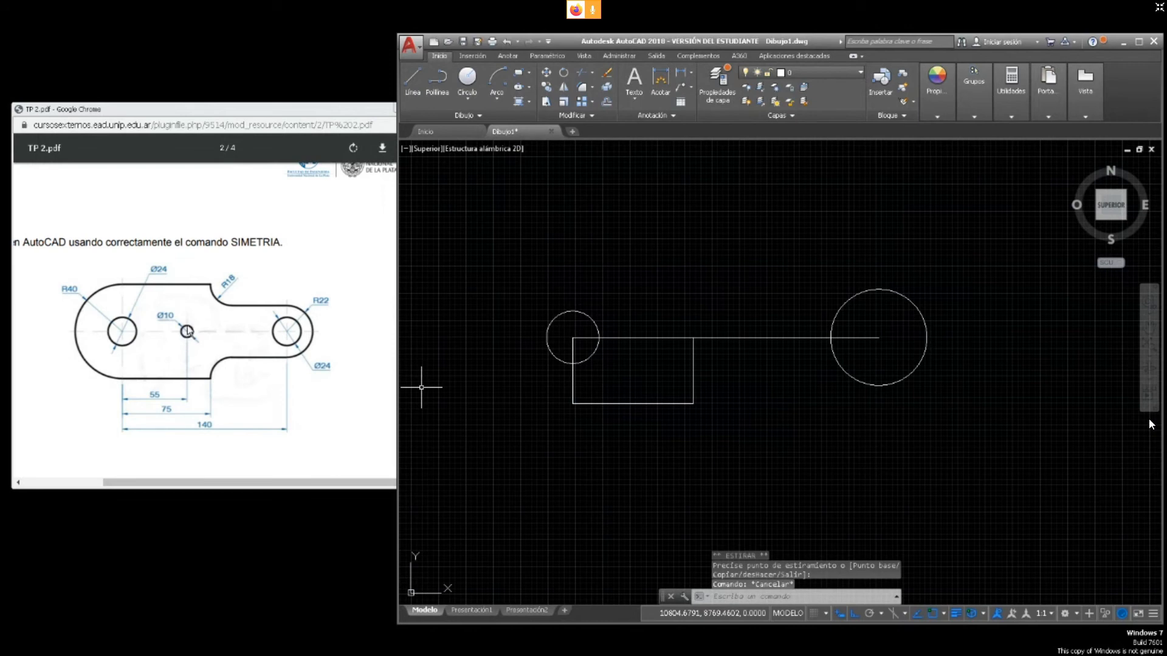
Draw a centre-diameter circle of diameter 10 where the vertical auxiliary line meets the axis
click(467, 97)
click(469, 144)
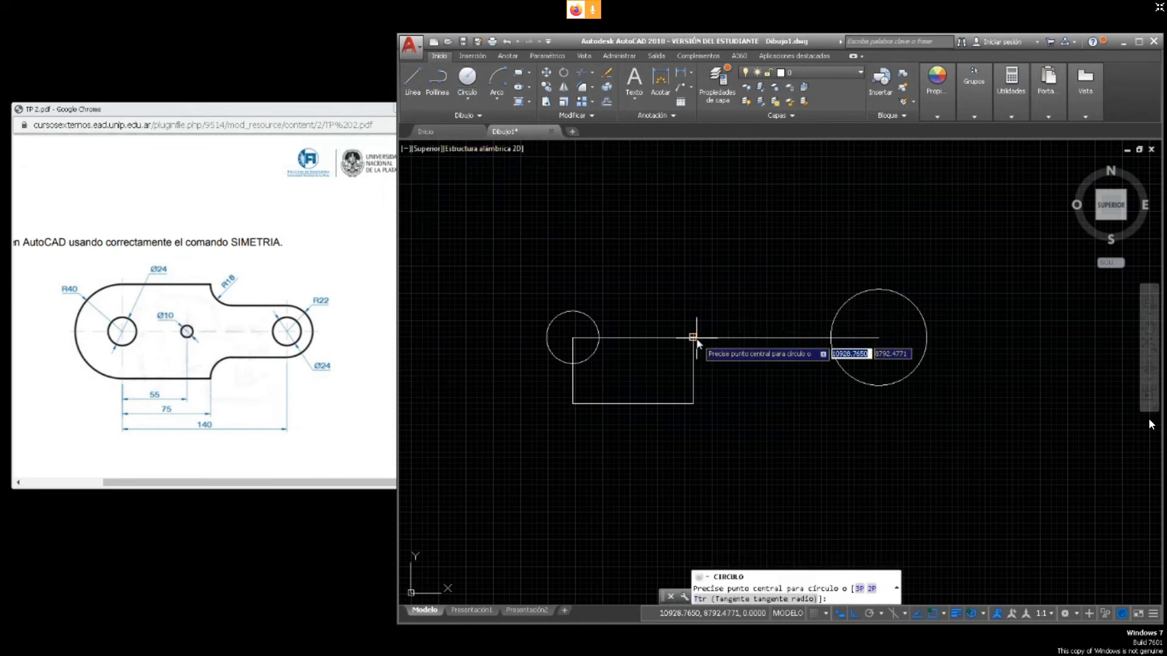
click(694, 337)
text(10)
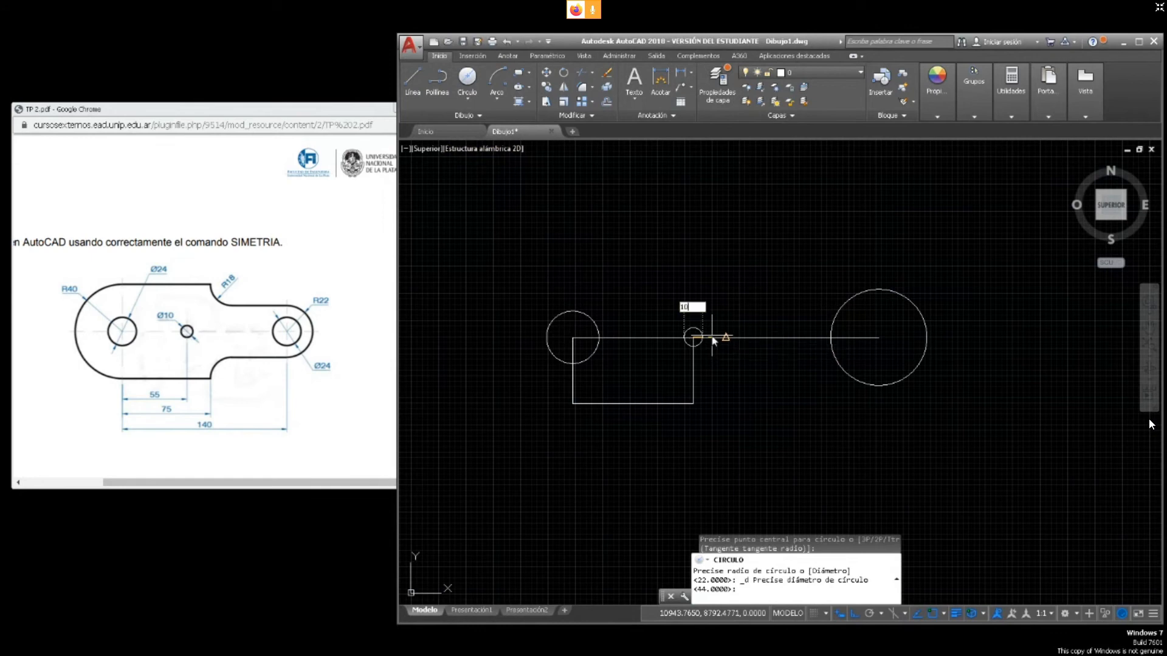
key(Return)
key(Escape)
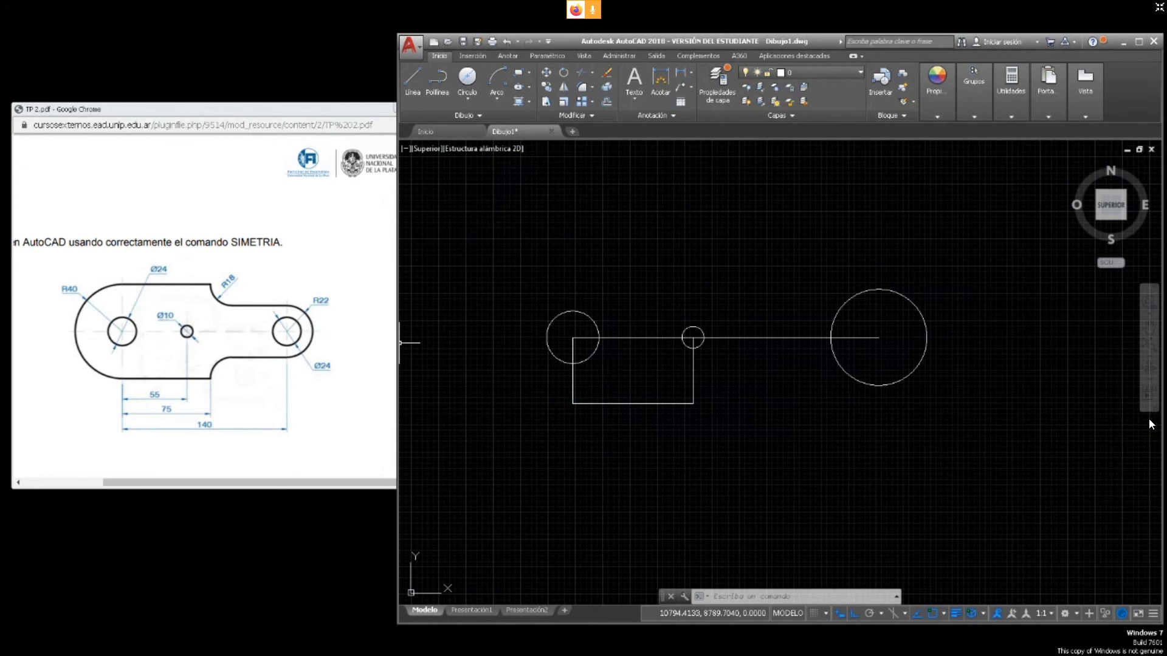
Delete the two vertical auxiliary lines and the horizontal auxiliary line below the axis
click(573, 390)
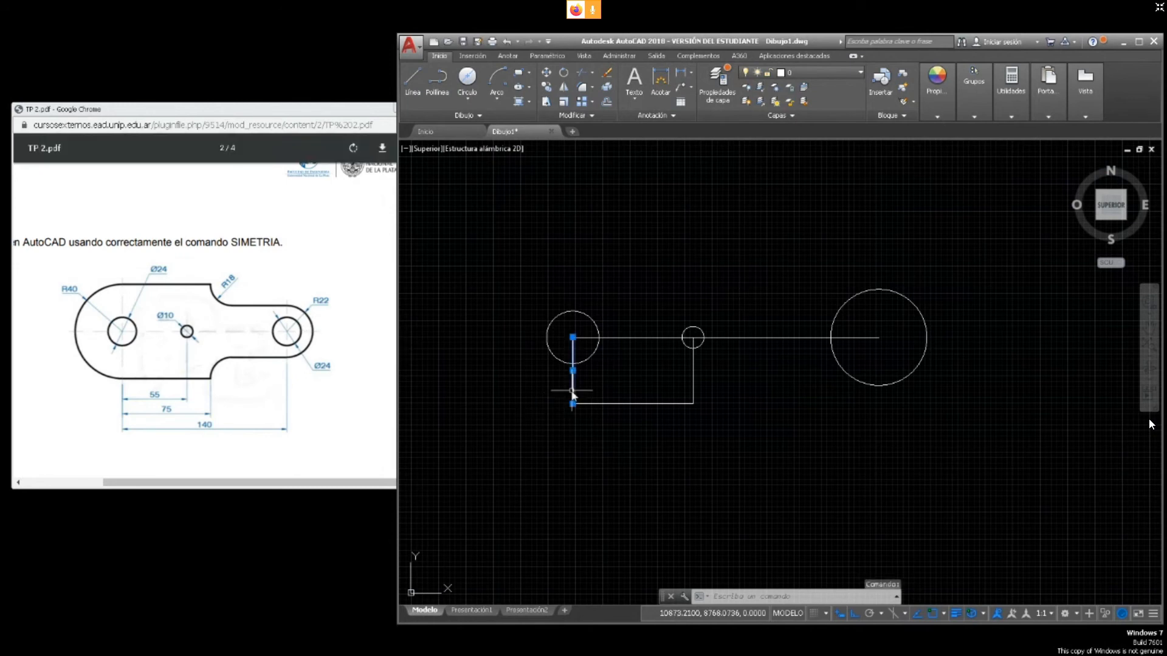
key(Delete)
click(694, 374)
key(Delete)
click(664, 405)
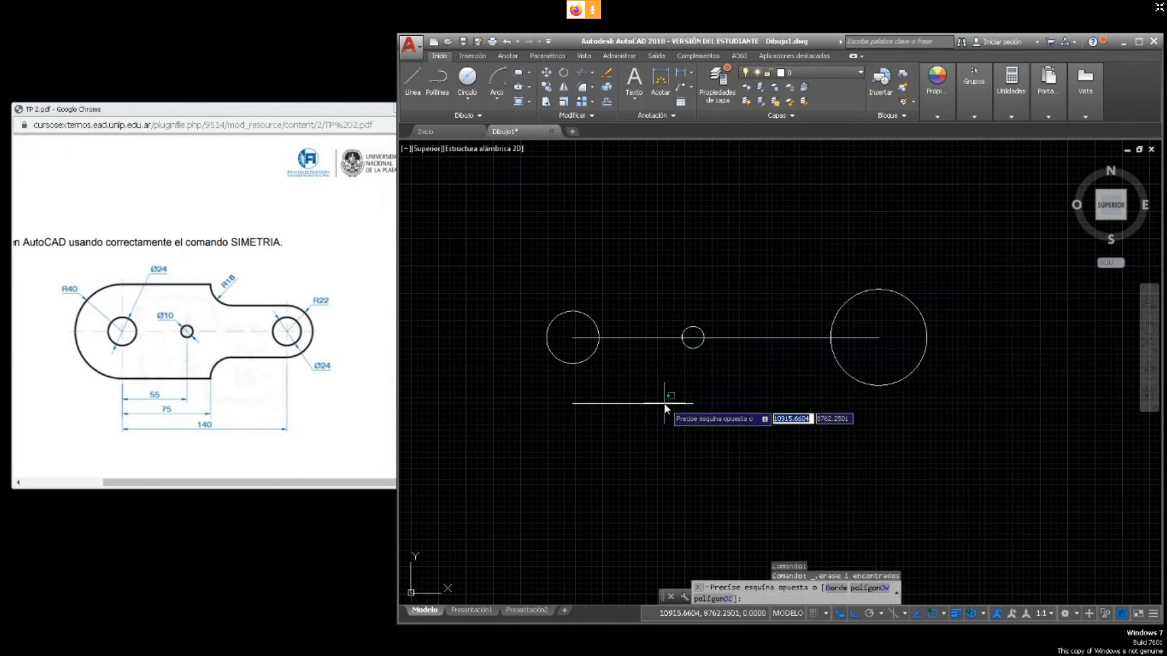
click(663, 403)
key(Delete)
Trim away the lower half of the diameter 10 circle, using the circle and the axis as cutting edges
scroll(718, 372, up, 4)
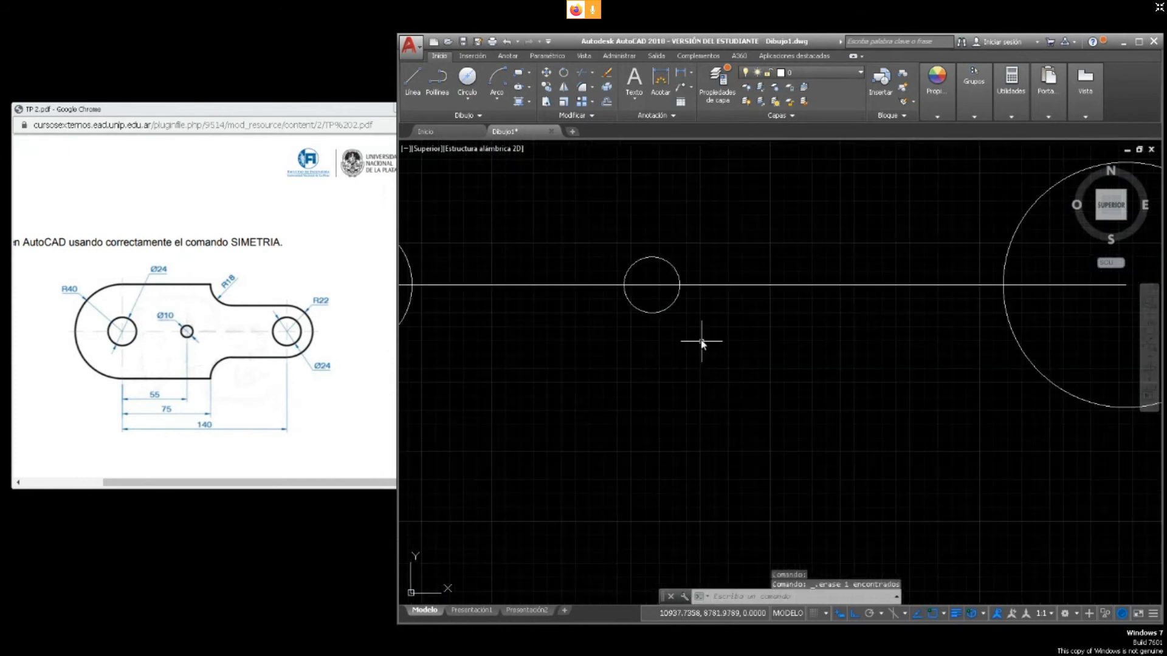
scroll(699, 331, down, 2)
middle_drag(661, 338, 672, 366)
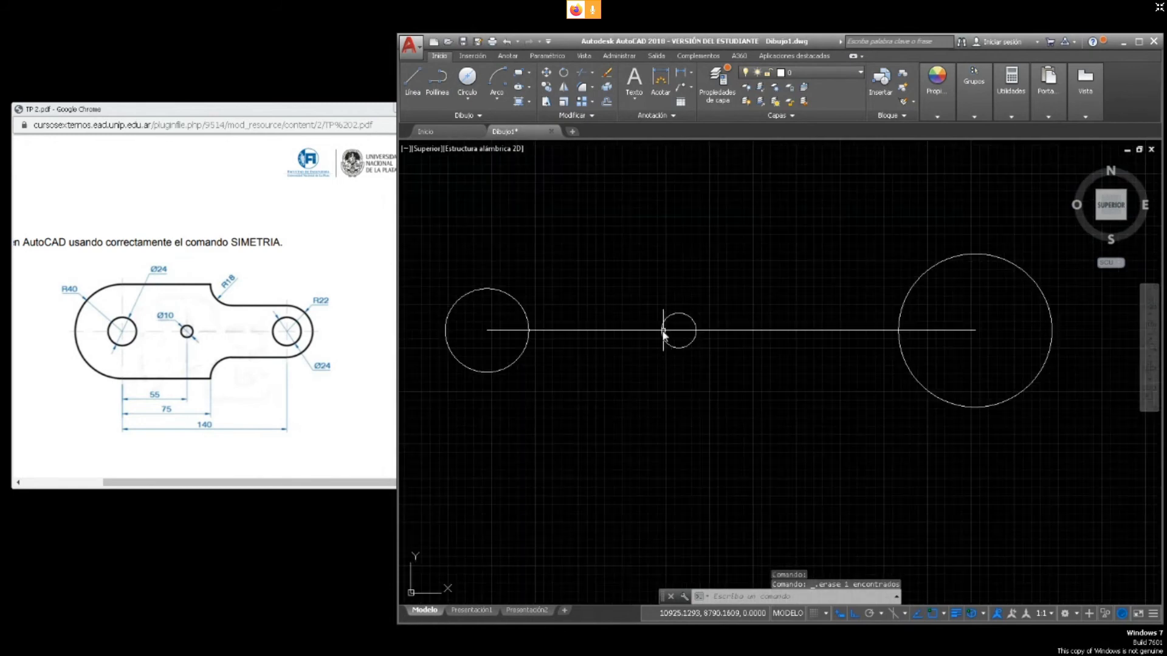
click(587, 71)
click(653, 300)
click(721, 368)
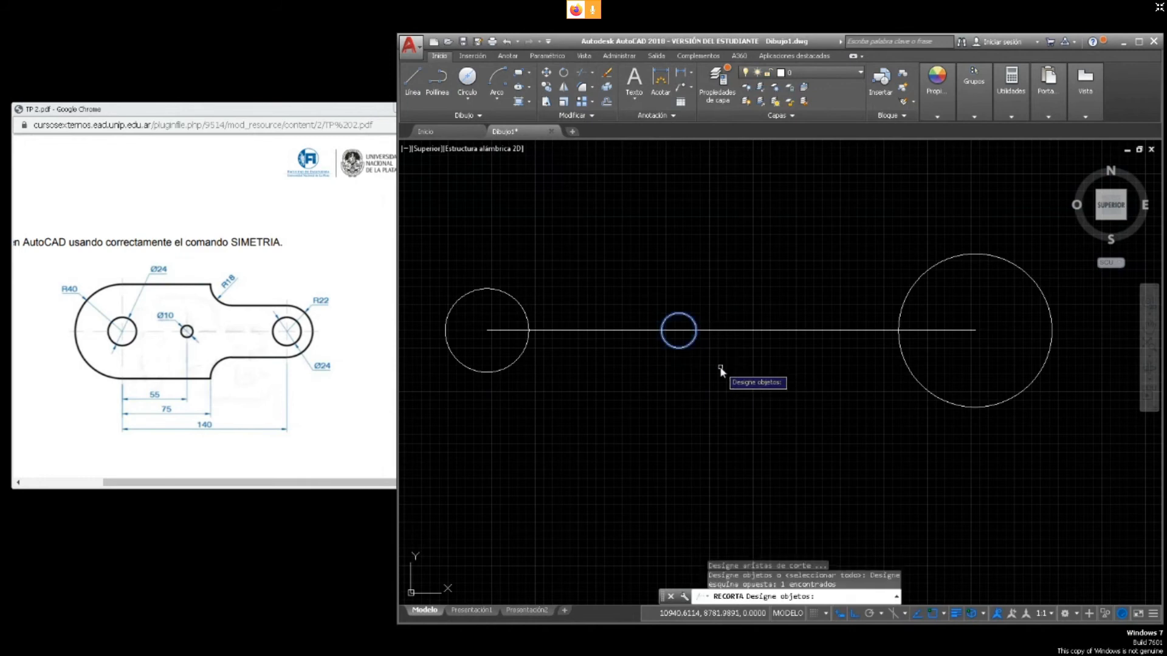
click(728, 333)
key(Return)
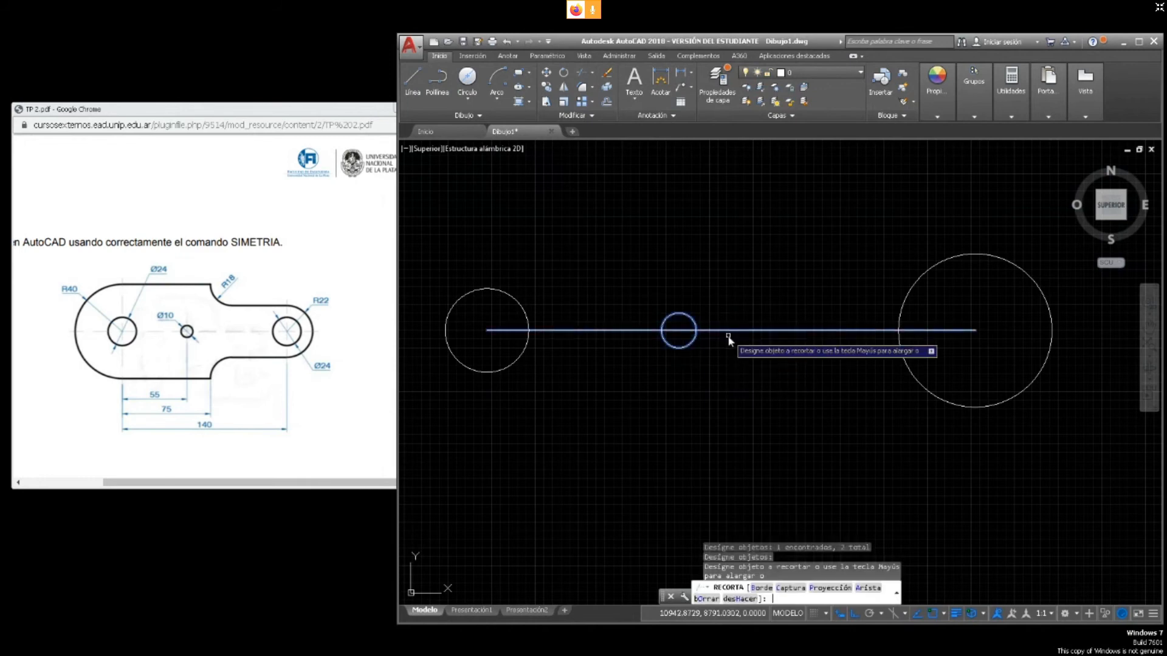
click(685, 347)
key(Return)
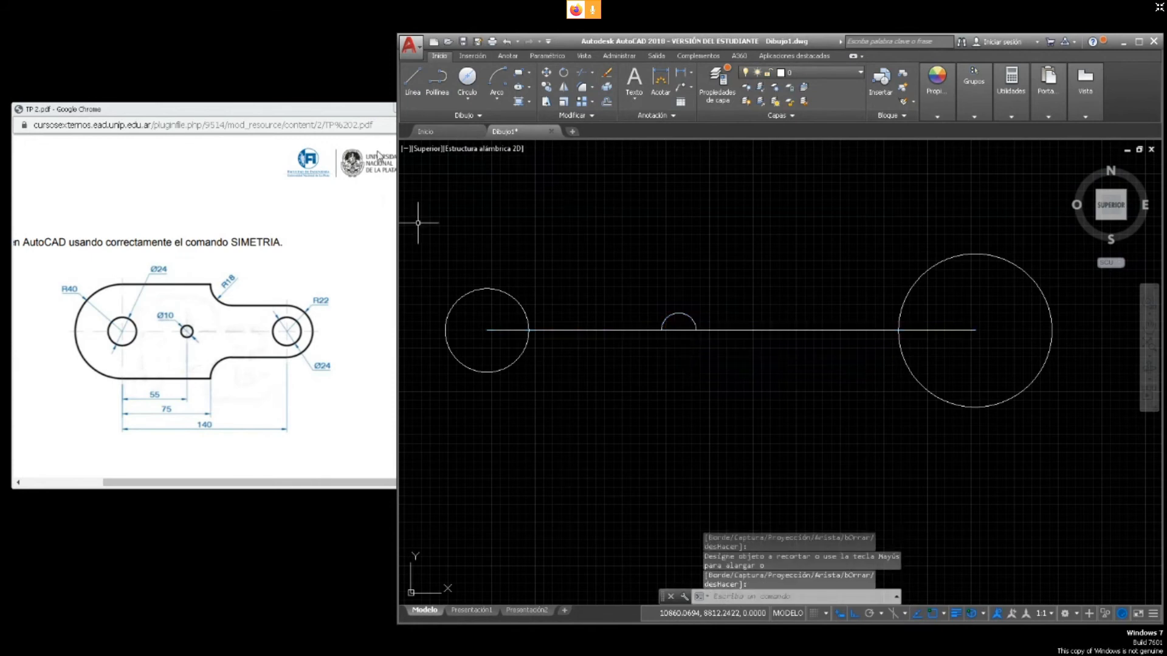
Mirror the upper half of the small circle about the 140-unit axis, keeping the source object
click(572, 87)
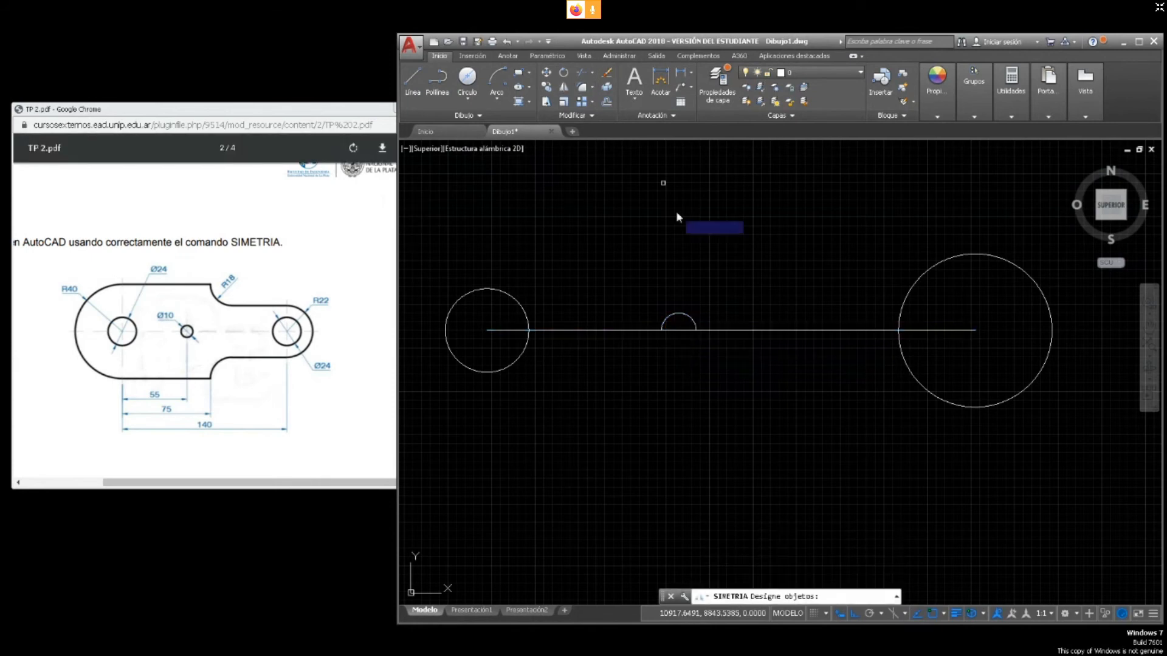
click(674, 315)
key(Return)
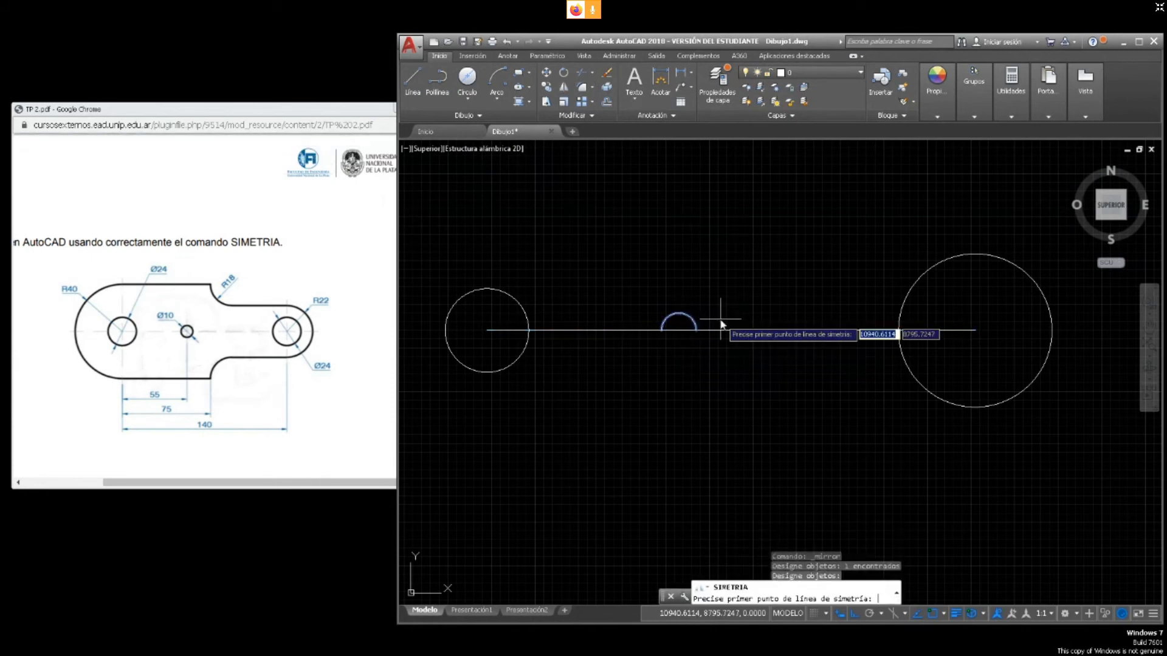
click(487, 330)
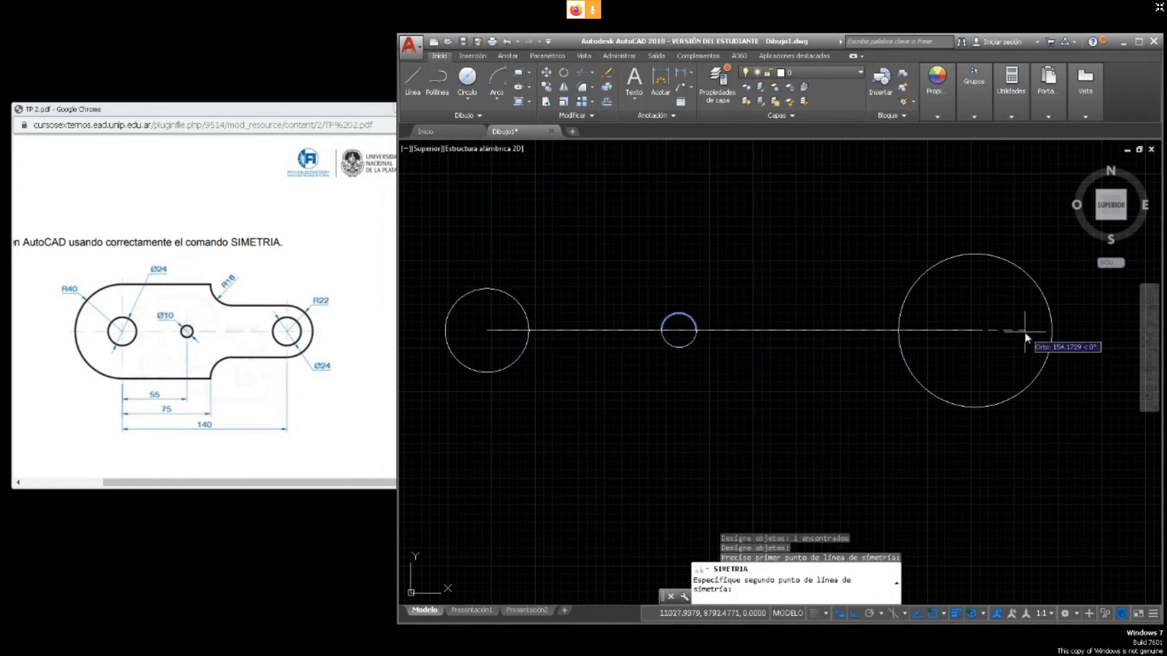
click(976, 331)
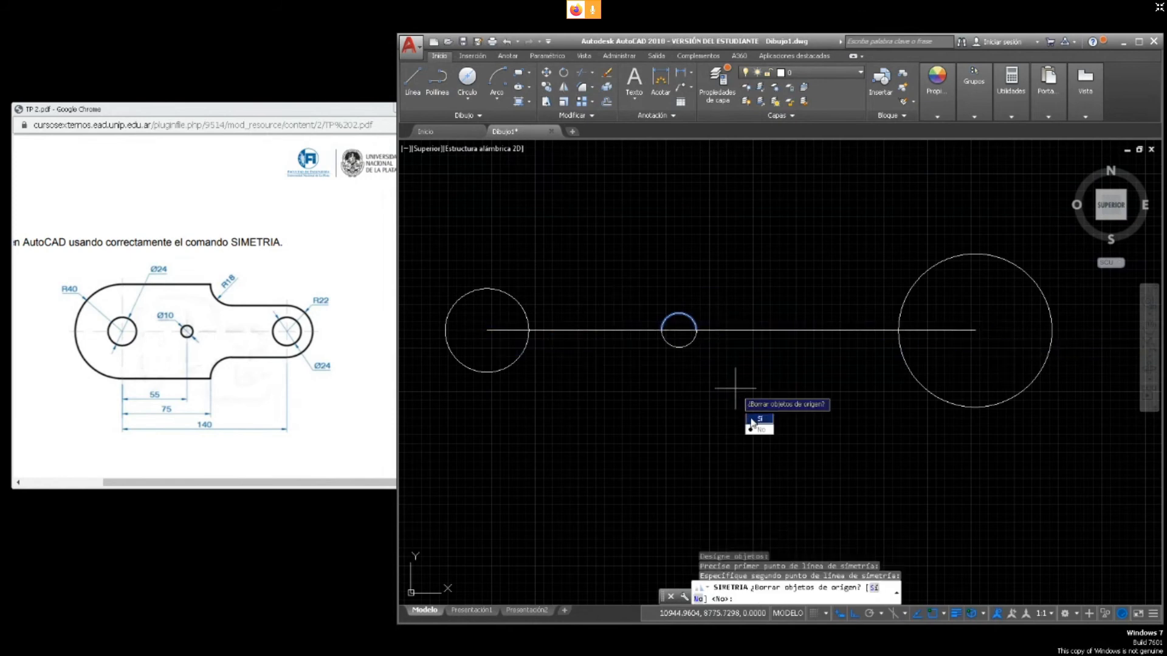
click(760, 428)
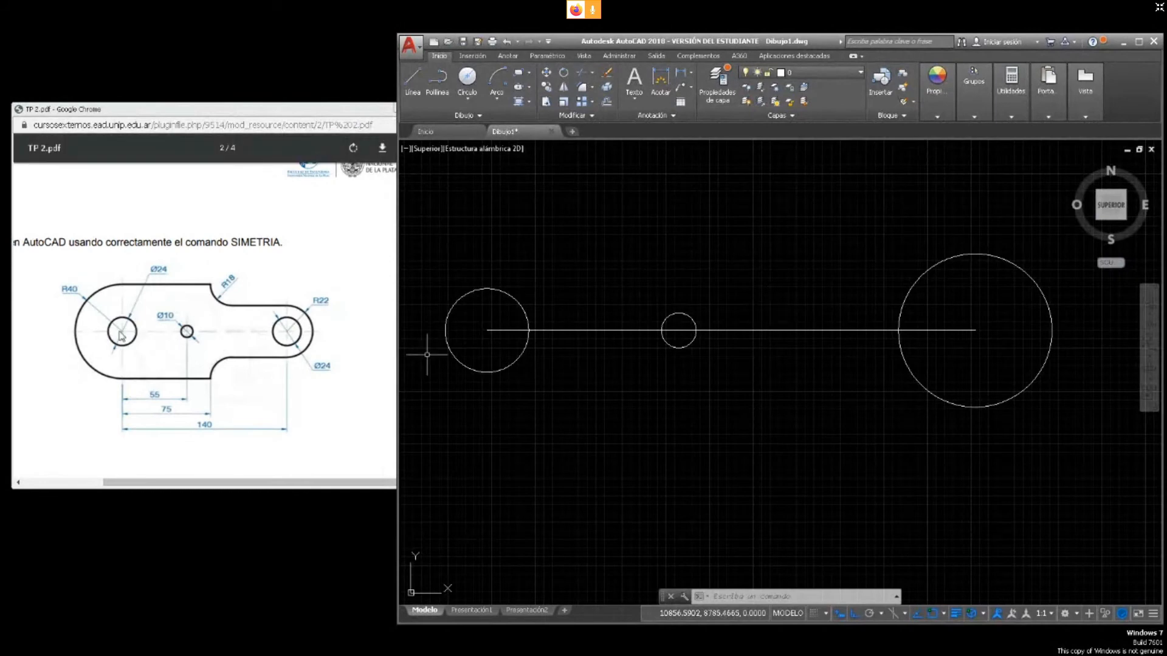
Draw a centre-radius circle of radius 40 concentric with the diameter 24 circle at the left end of the axis
middle_drag(735, 372, 793, 382)
scroll(790, 383, down, 2)
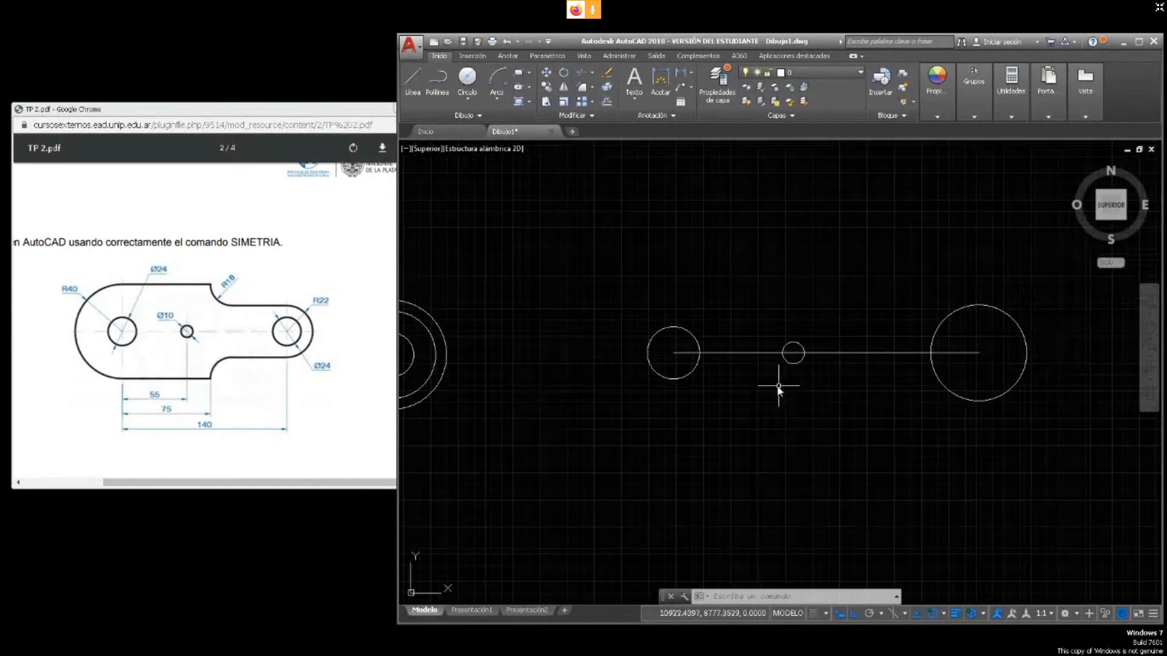
scroll(672, 354, up, 2)
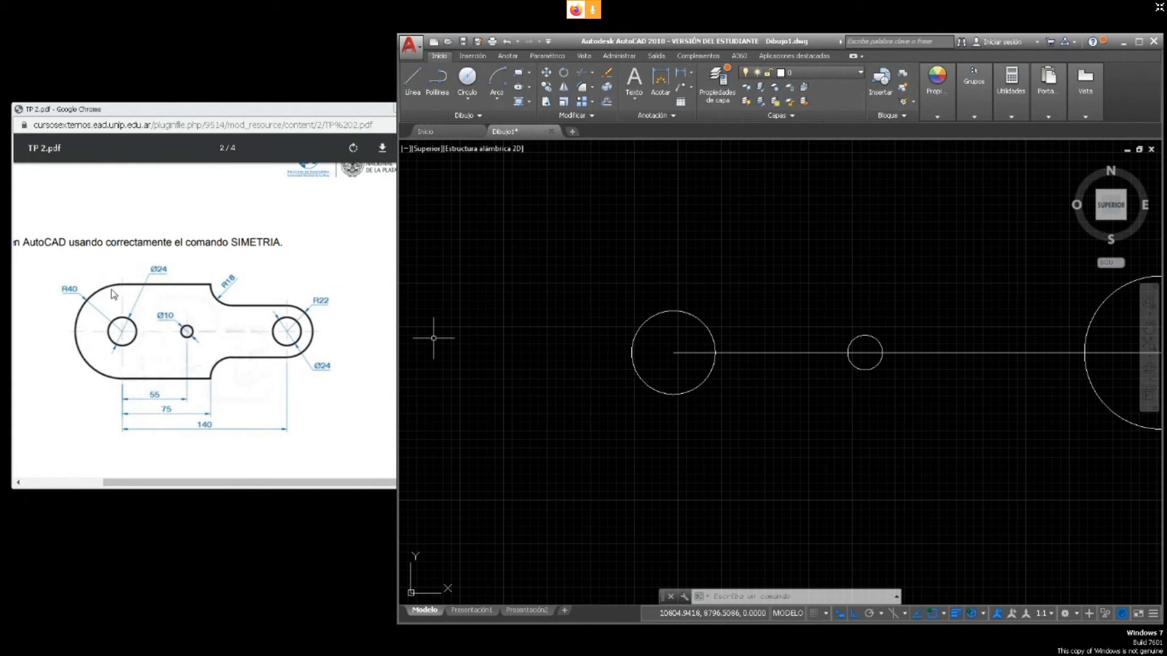
click(467, 98)
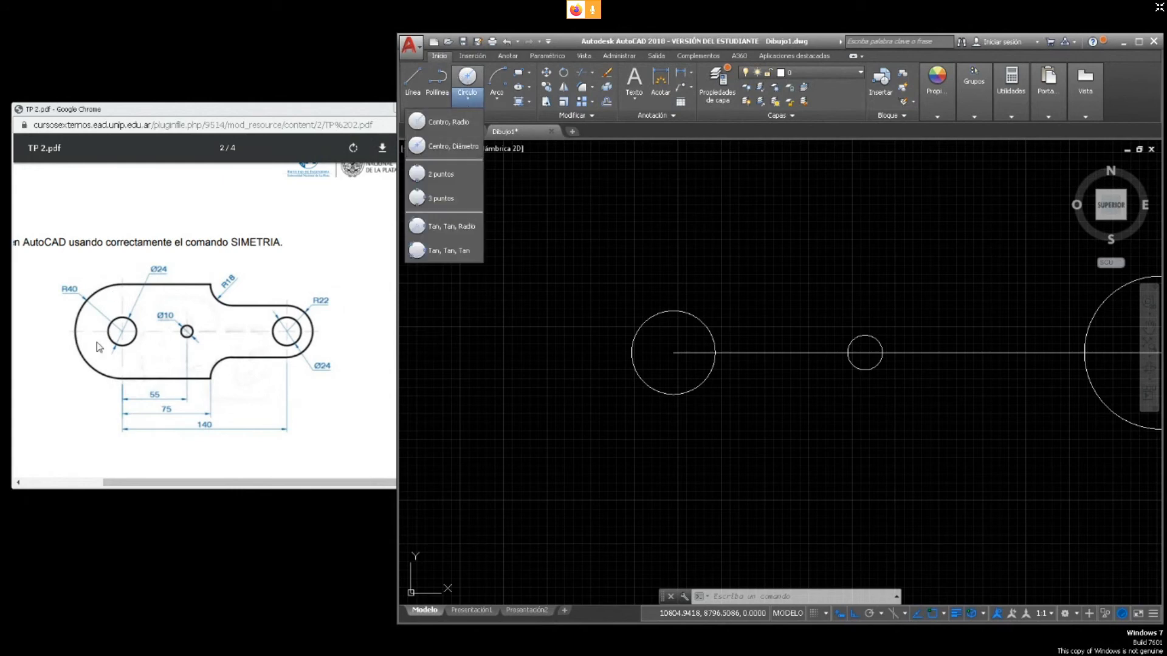
click(69, 359)
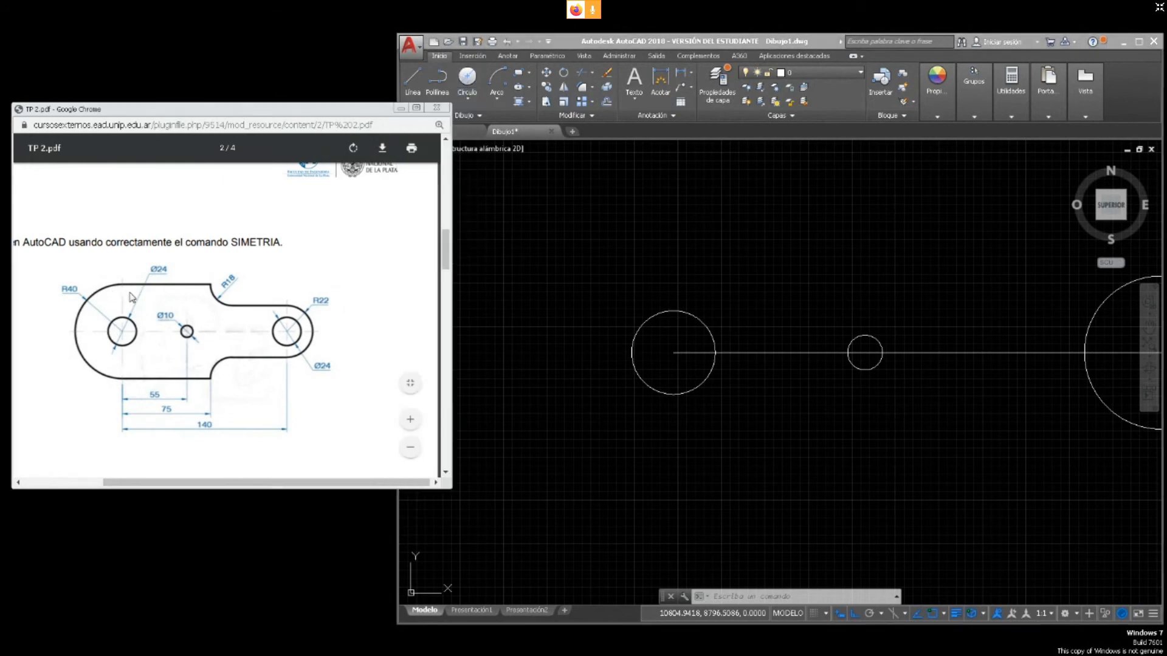
click(469, 107)
click(460, 104)
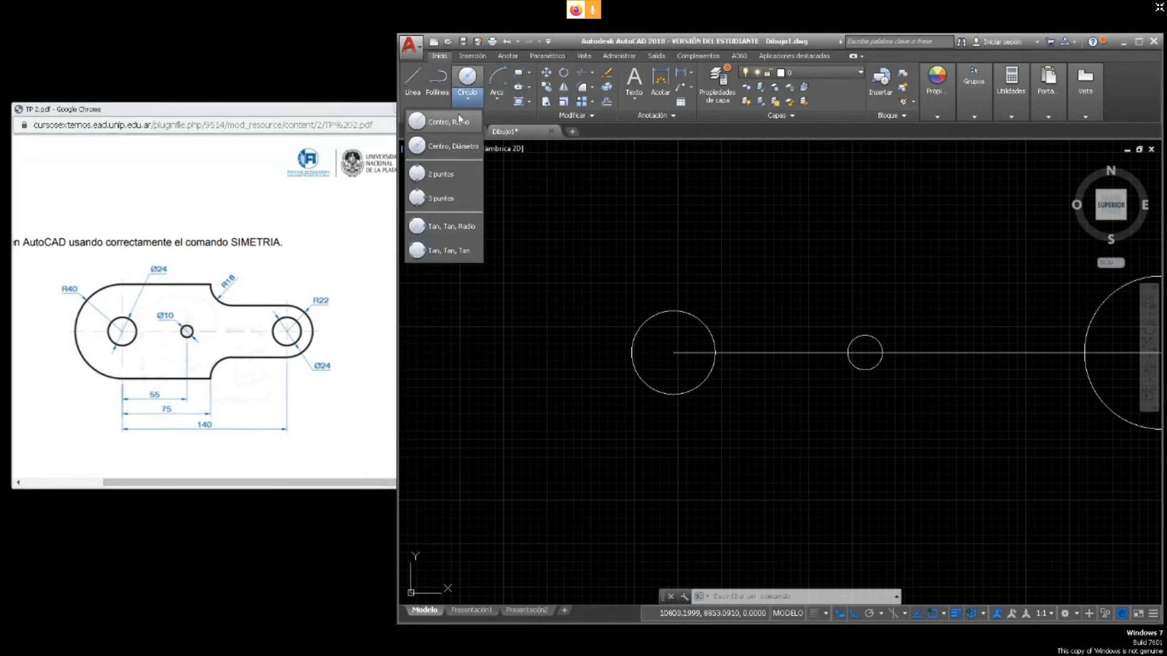
click(447, 122)
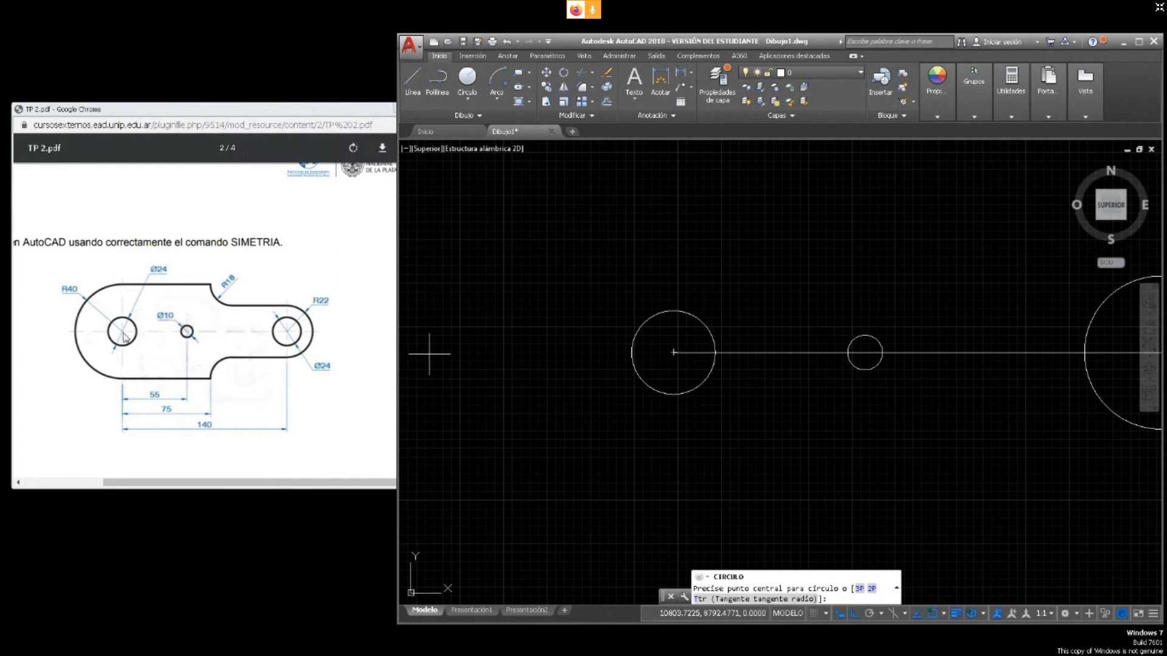
click(467, 77)
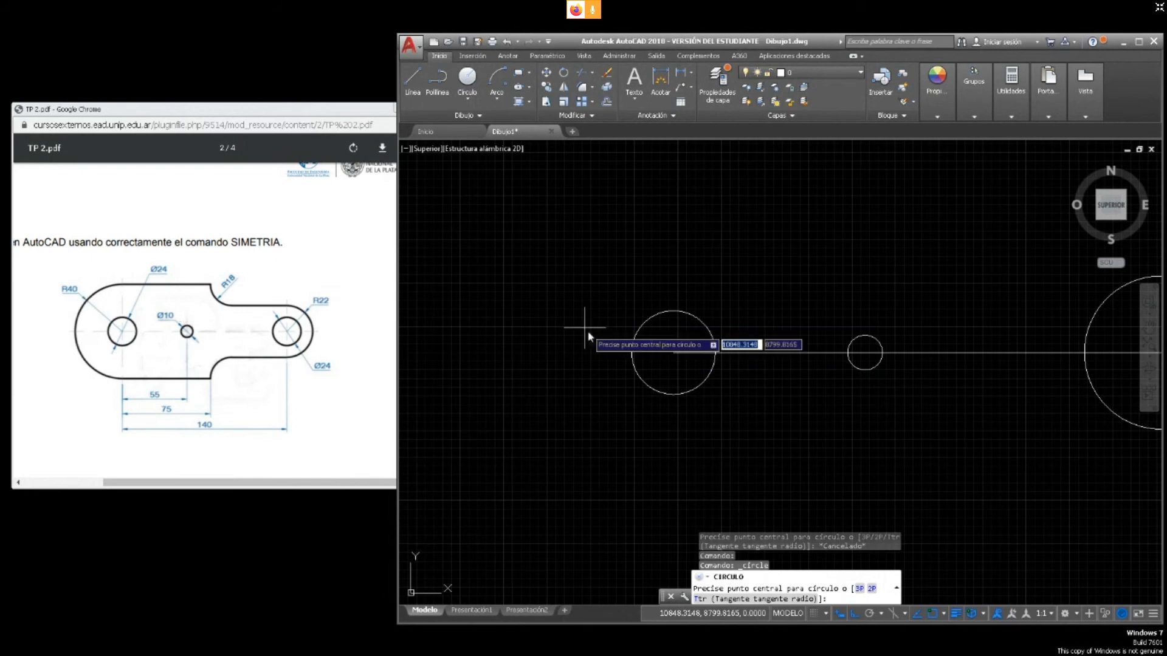
click(673, 352)
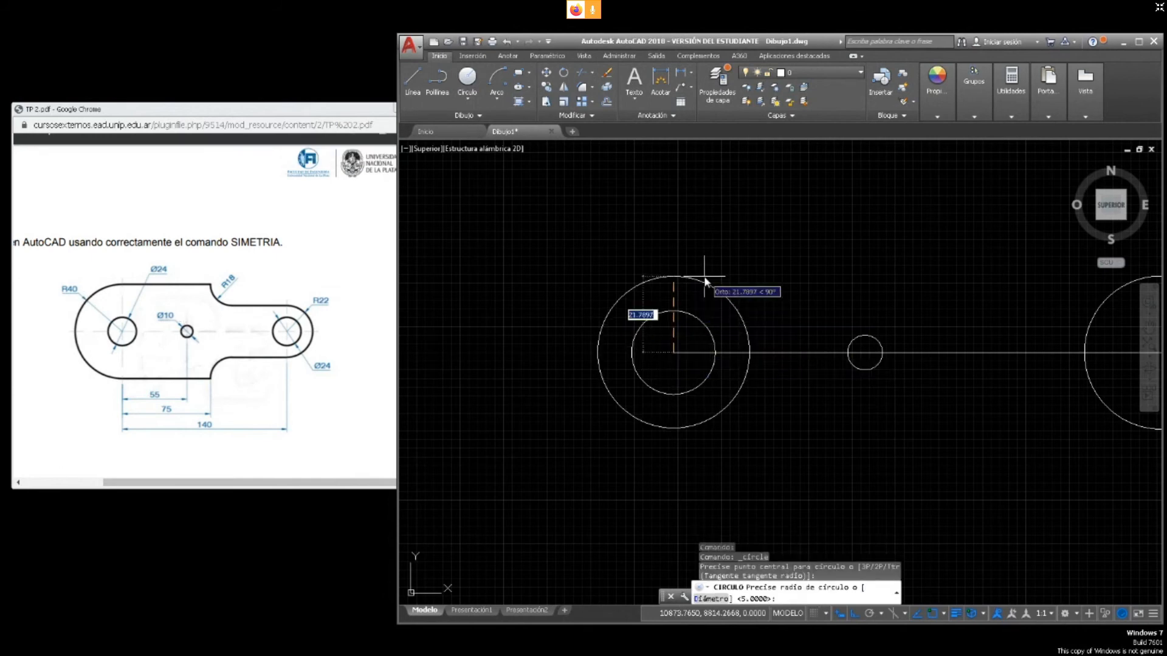
text(40)
key(Return)
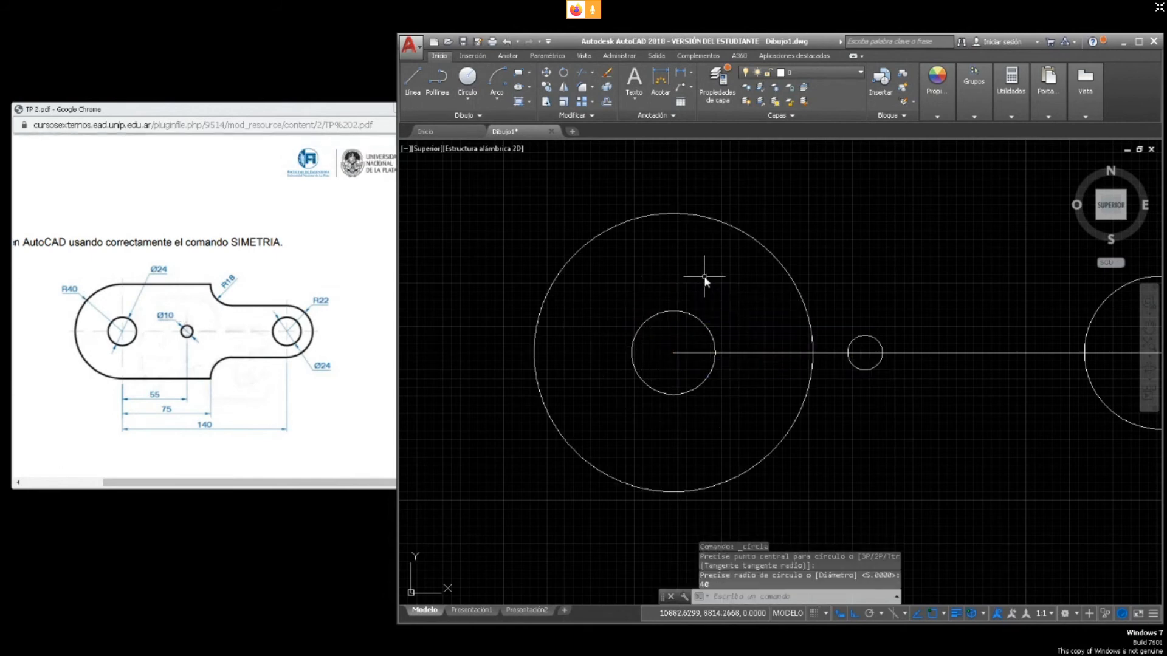
Draw a vertical line across the radius 40 circle from its top quadrant to its bottom quadrant
key(l)
key(Return)
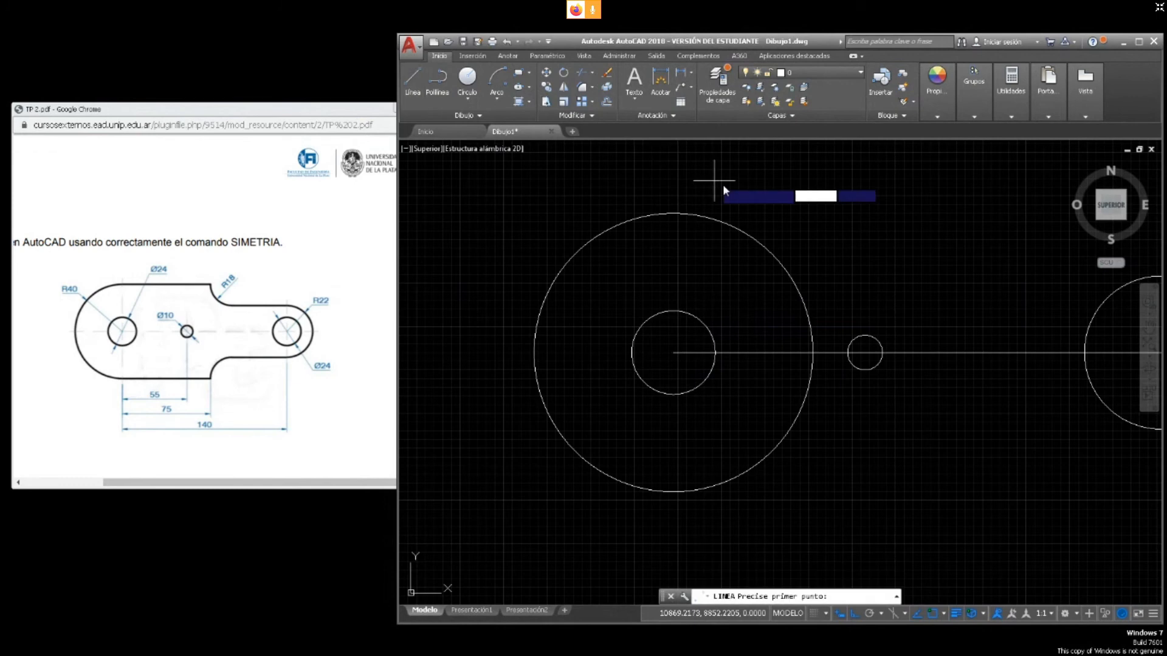
click(674, 213)
click(674, 491)
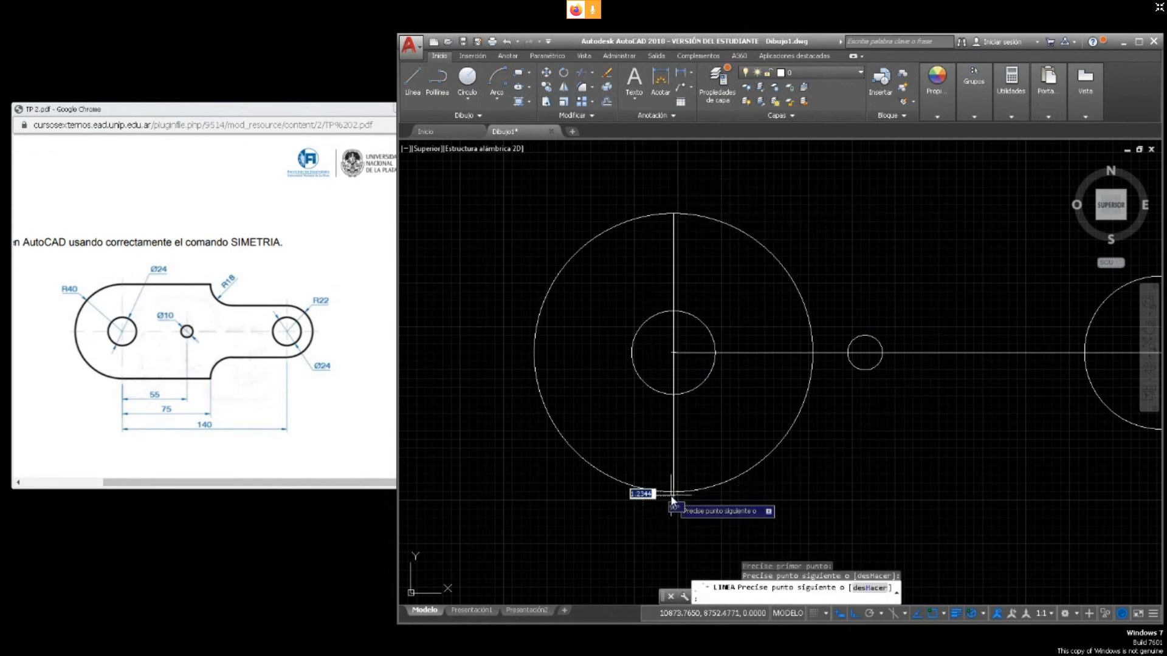
key(Escape)
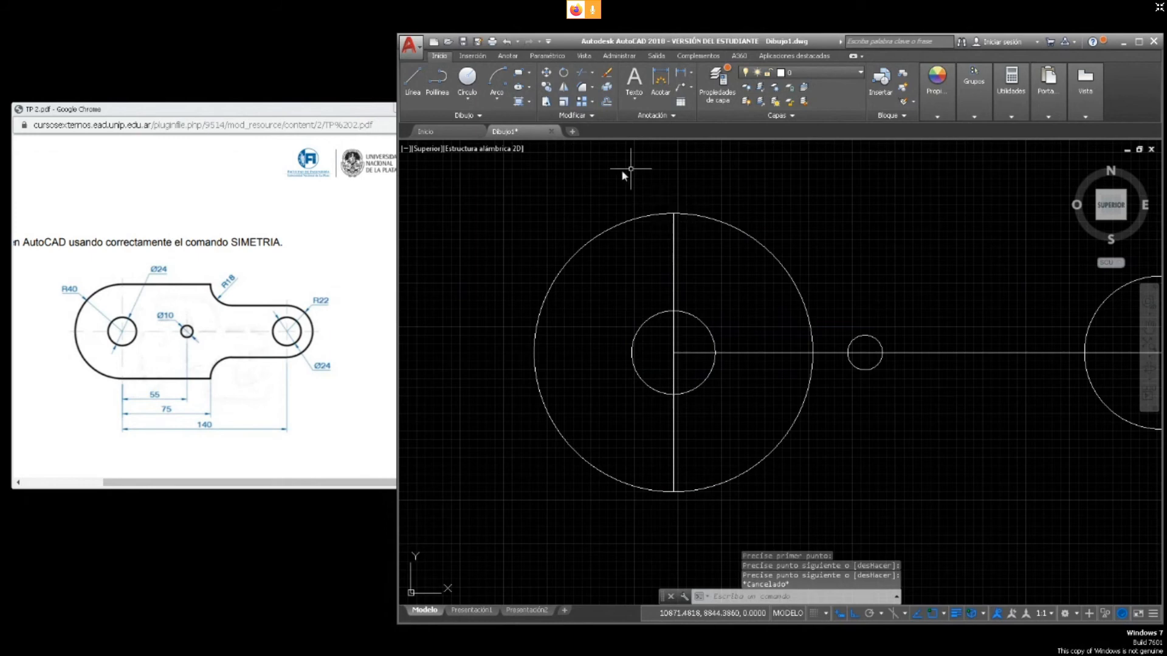
Trim away the right half of the radius 40 circle, using the circle and the vertical line as cutting edges
click(943, 614)
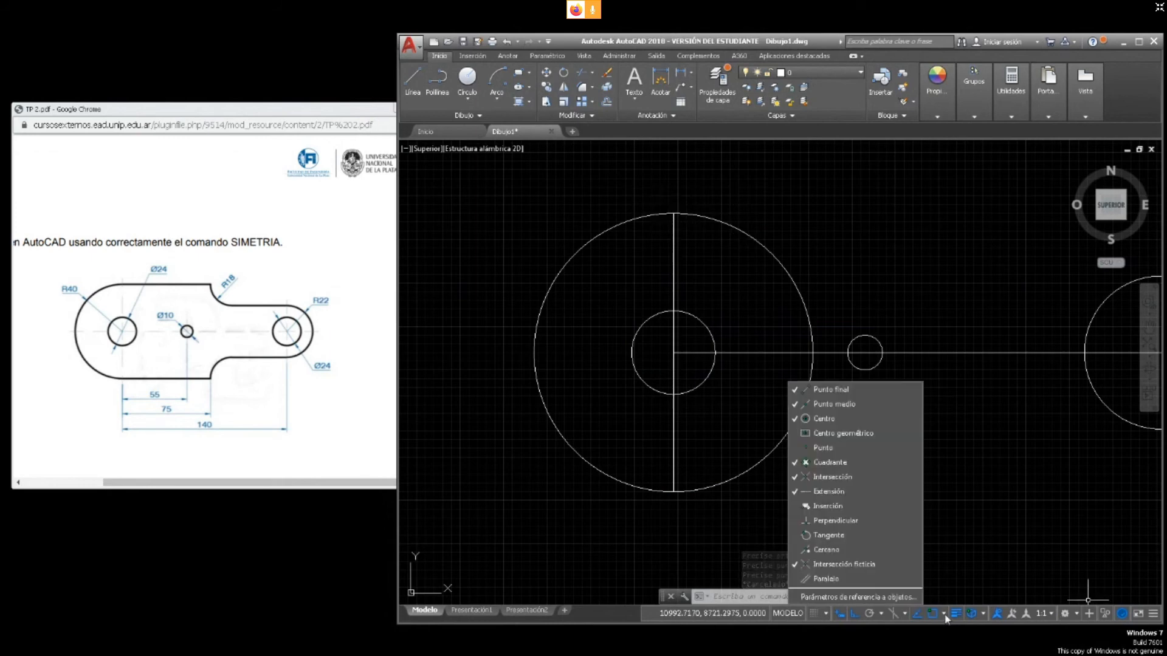
click(985, 518)
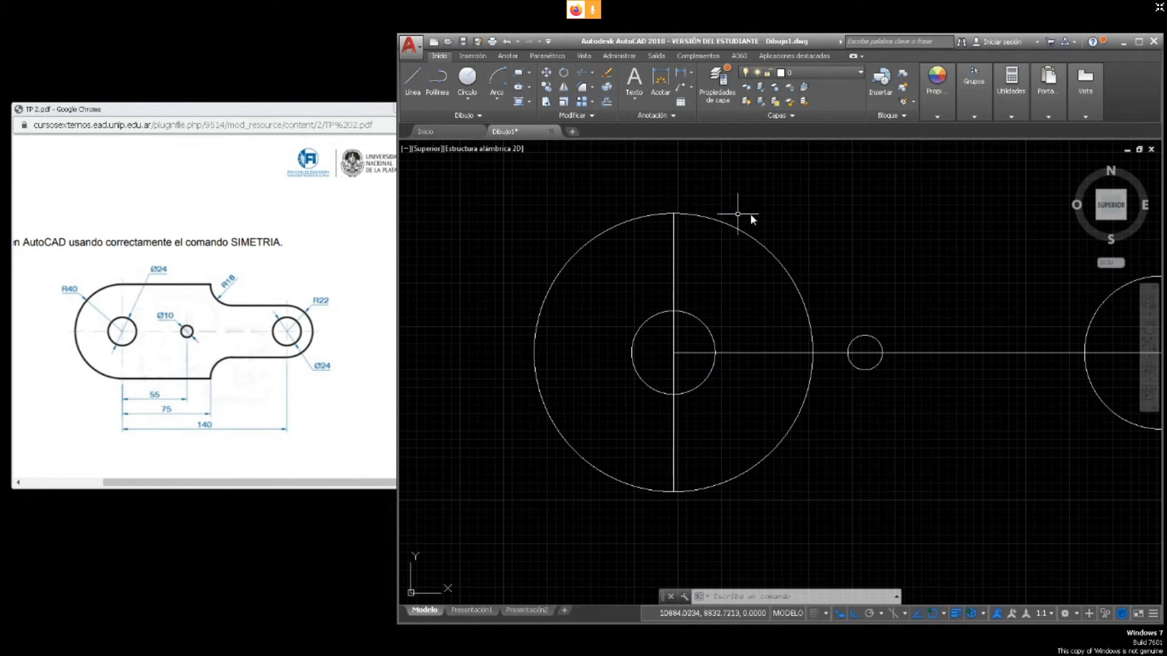
click(581, 71)
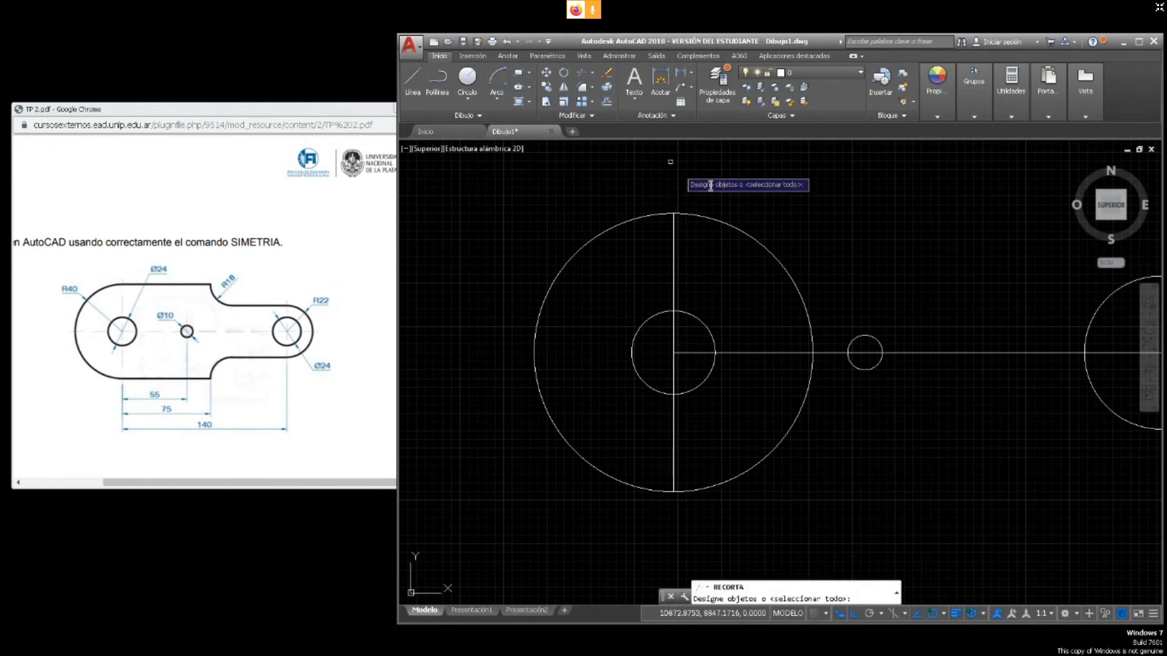
click(731, 226)
click(674, 250)
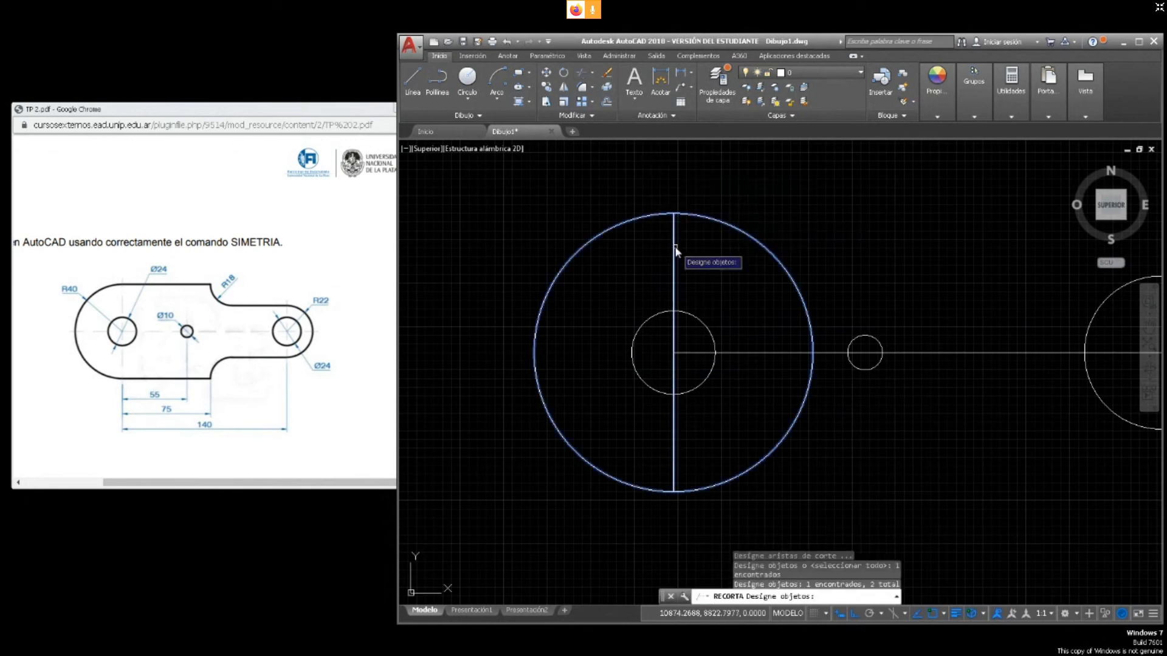
key(Return)
click(756, 237)
key(Escape)
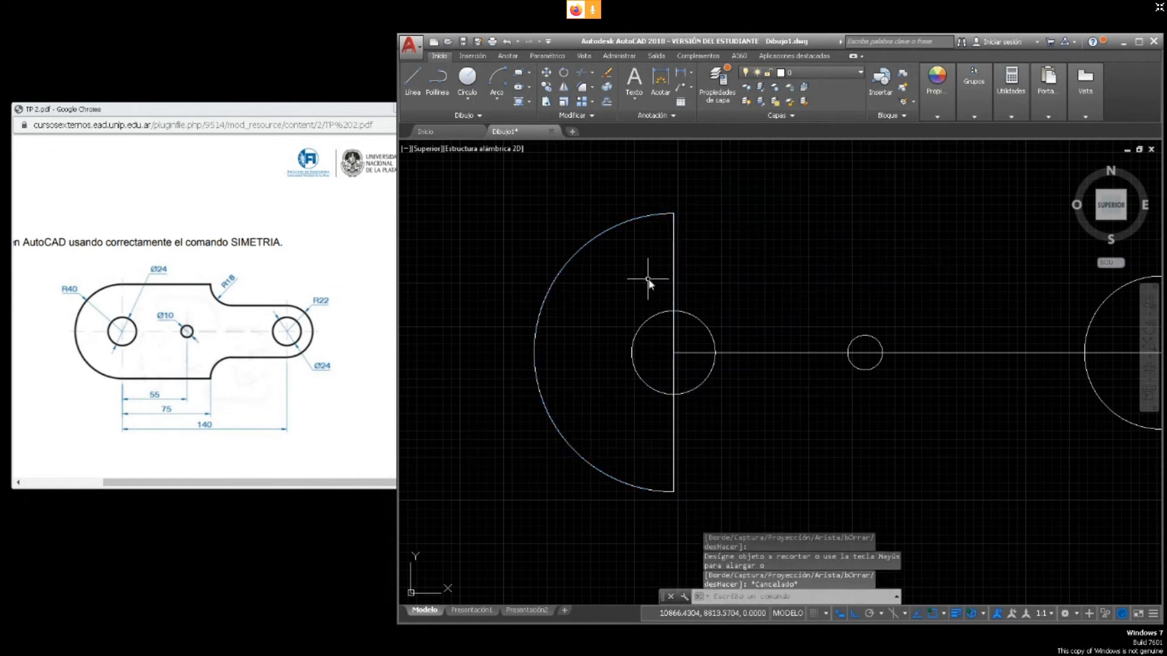
Delete the vertical line and the remaining radius 40 arc at the left end of the axis
click(674, 278)
key(Delete)
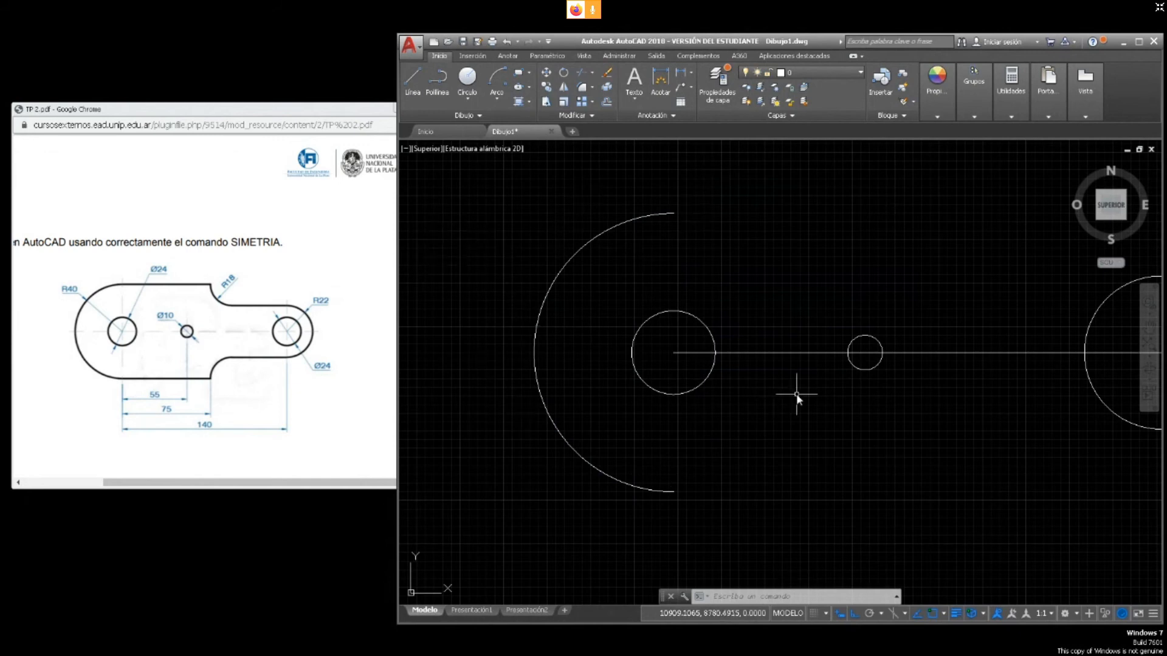
scroll(797, 394, down, 2)
middle_drag(820, 415, 706, 410)
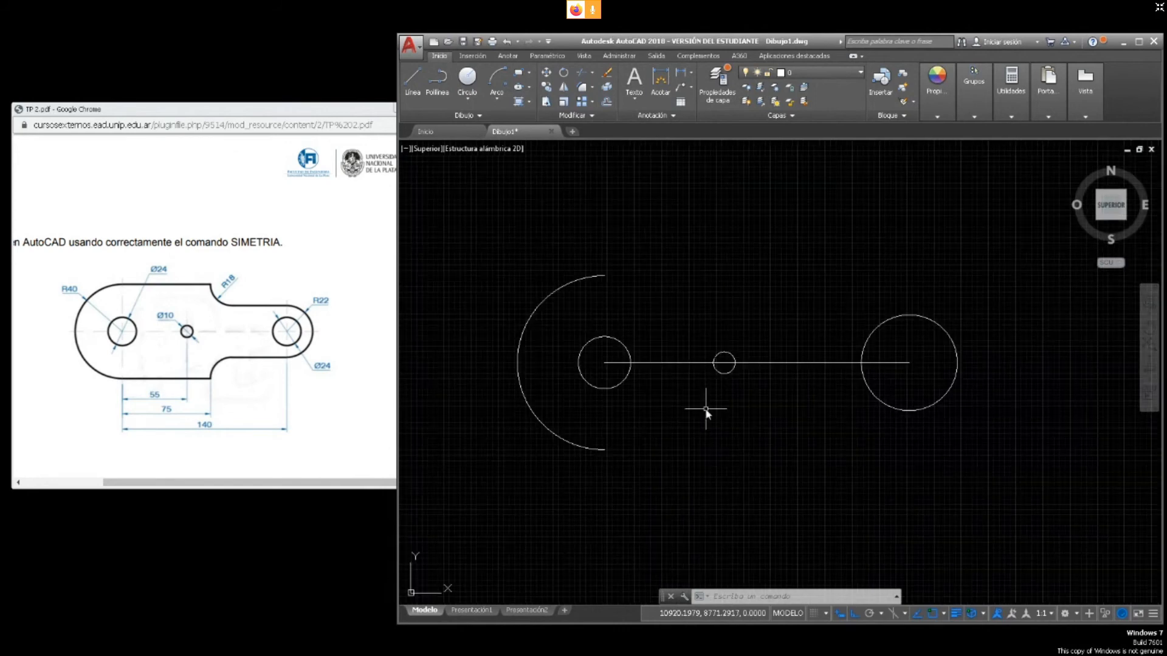
click(536, 304)
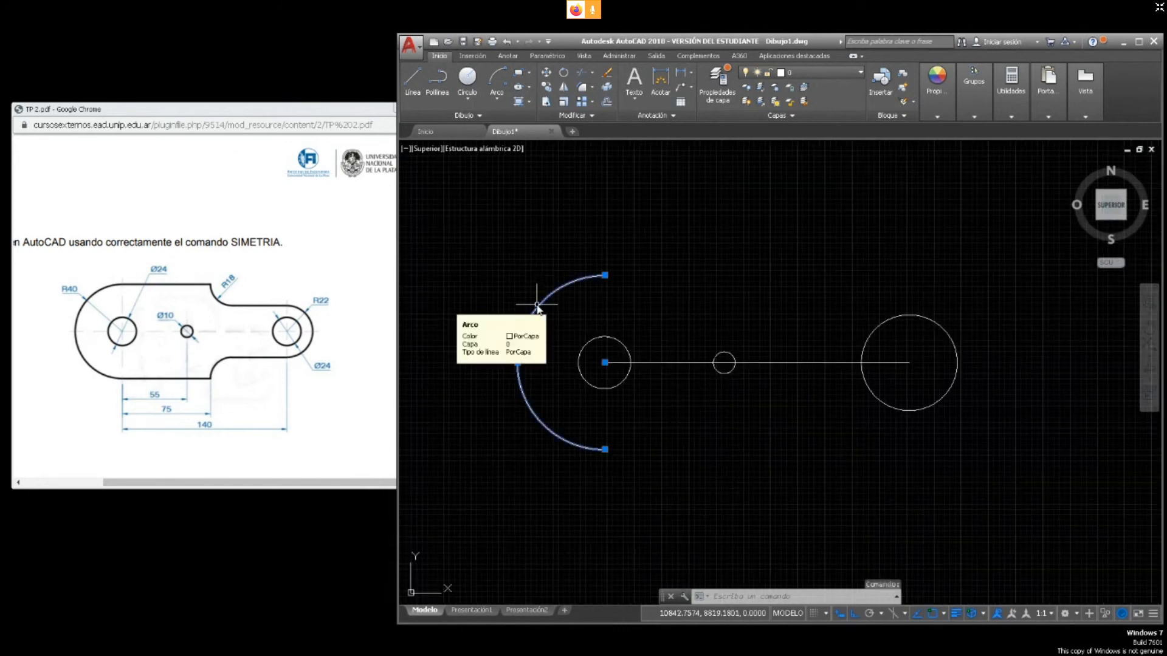
key(Delete)
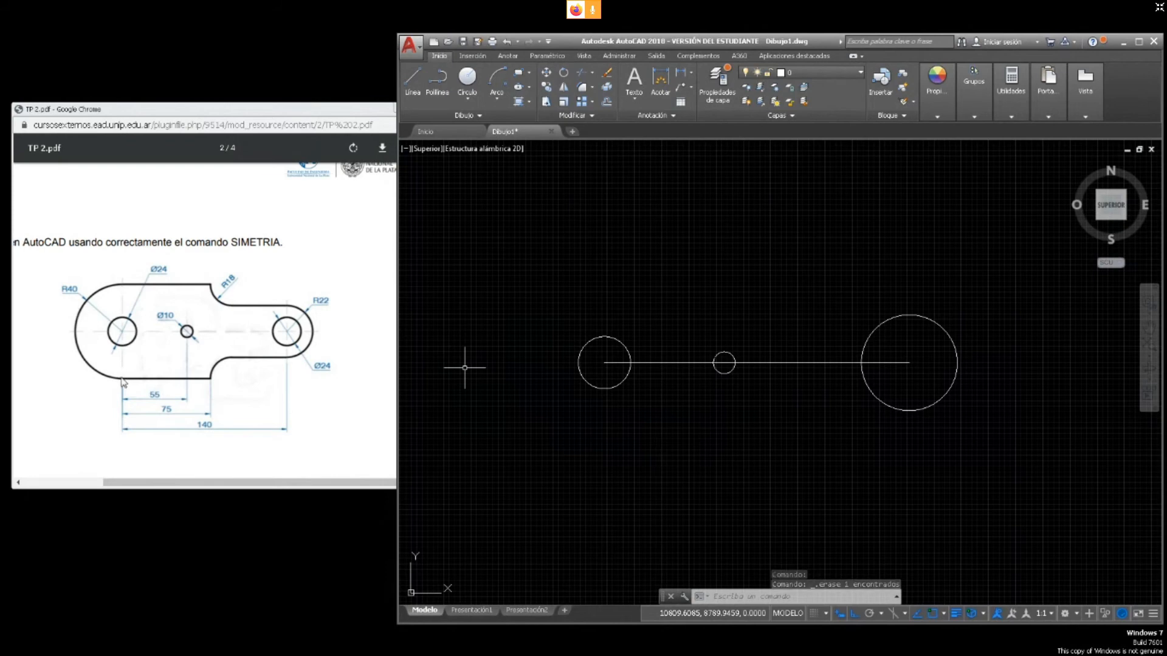
Draw a 40-unit line vertically downward from the left end of the axis
click(413, 79)
click(604, 363)
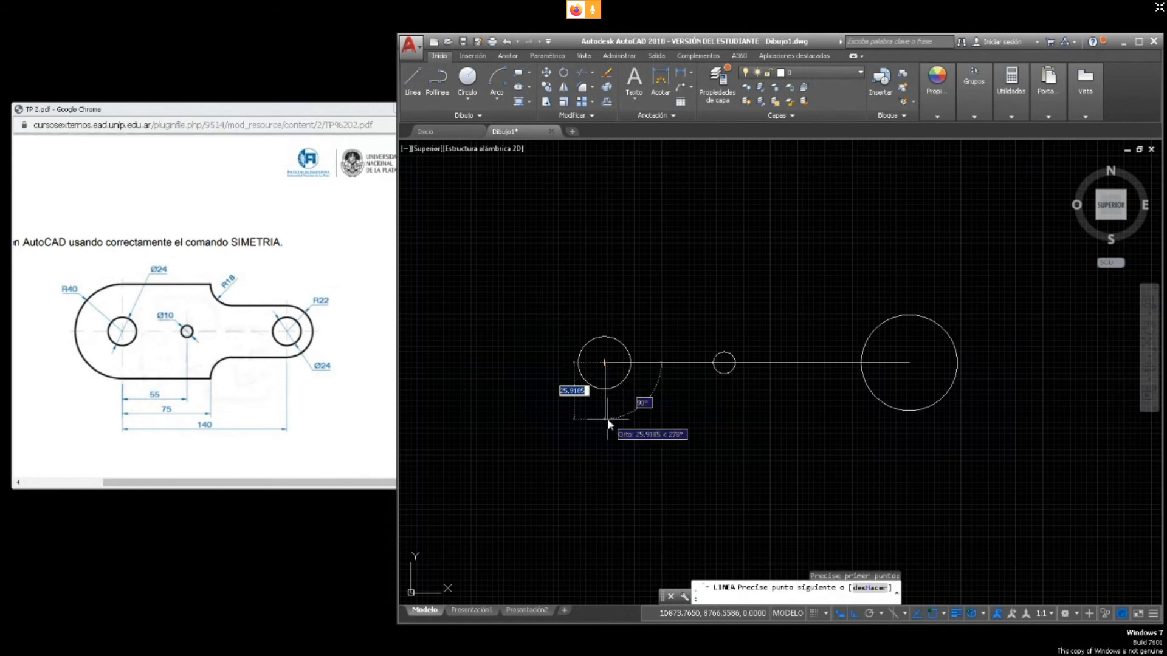
text(40)
key(Return)
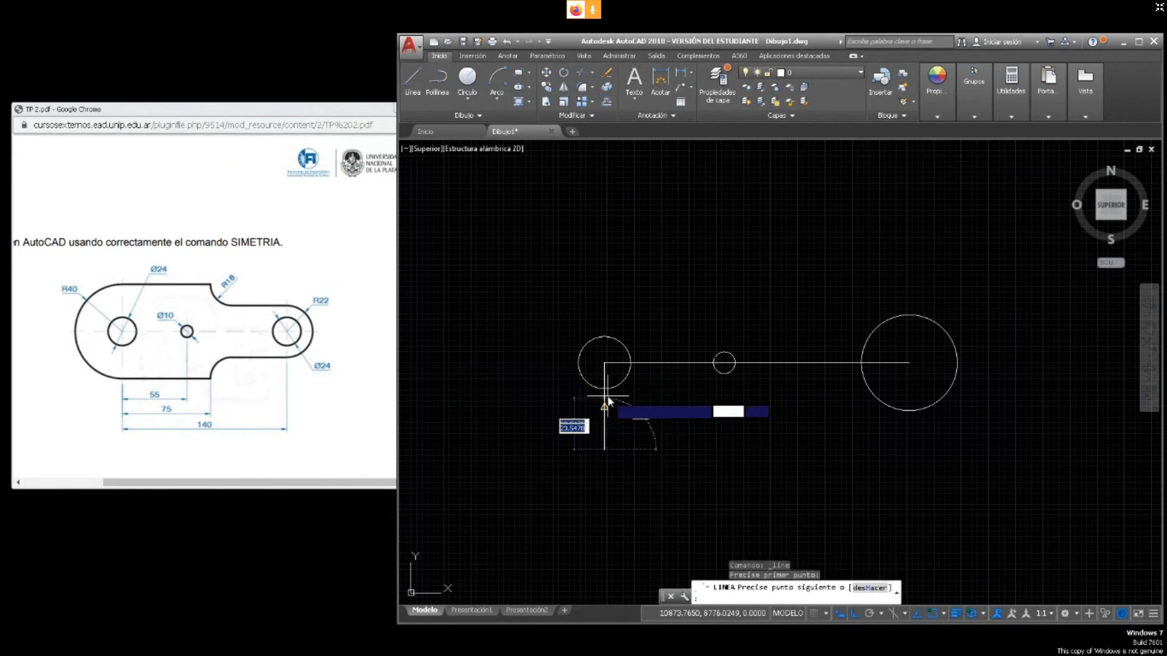
key(Escape)
Stretch the upper end of the vertical line 40 units upward from the axis
click(605, 389)
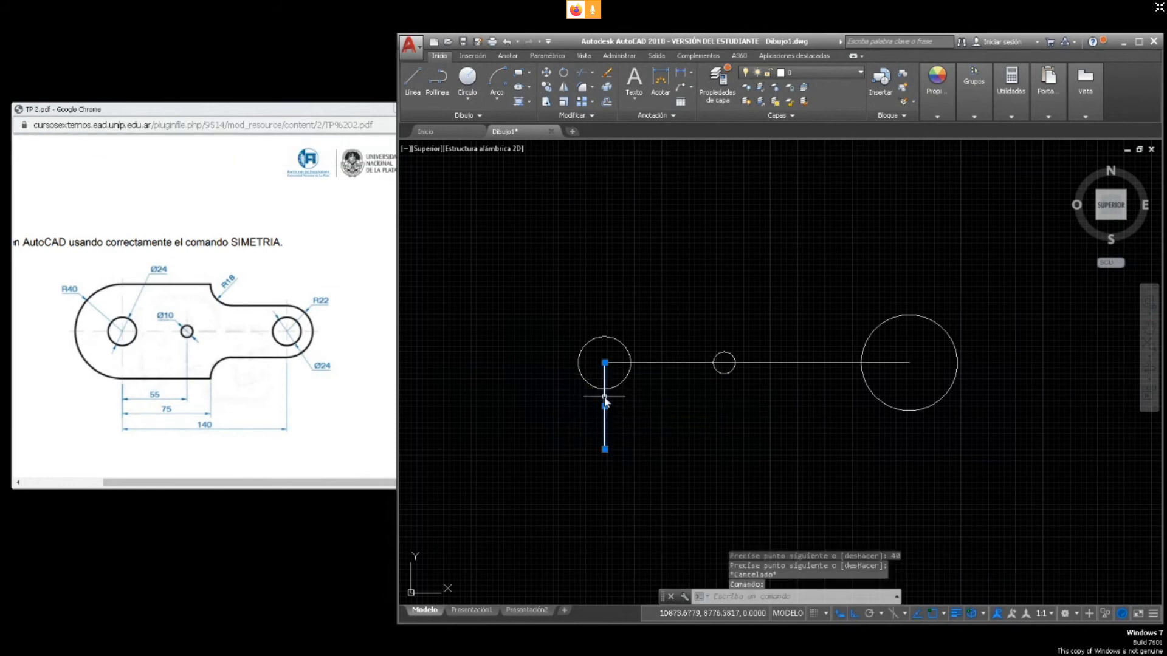
click(605, 363)
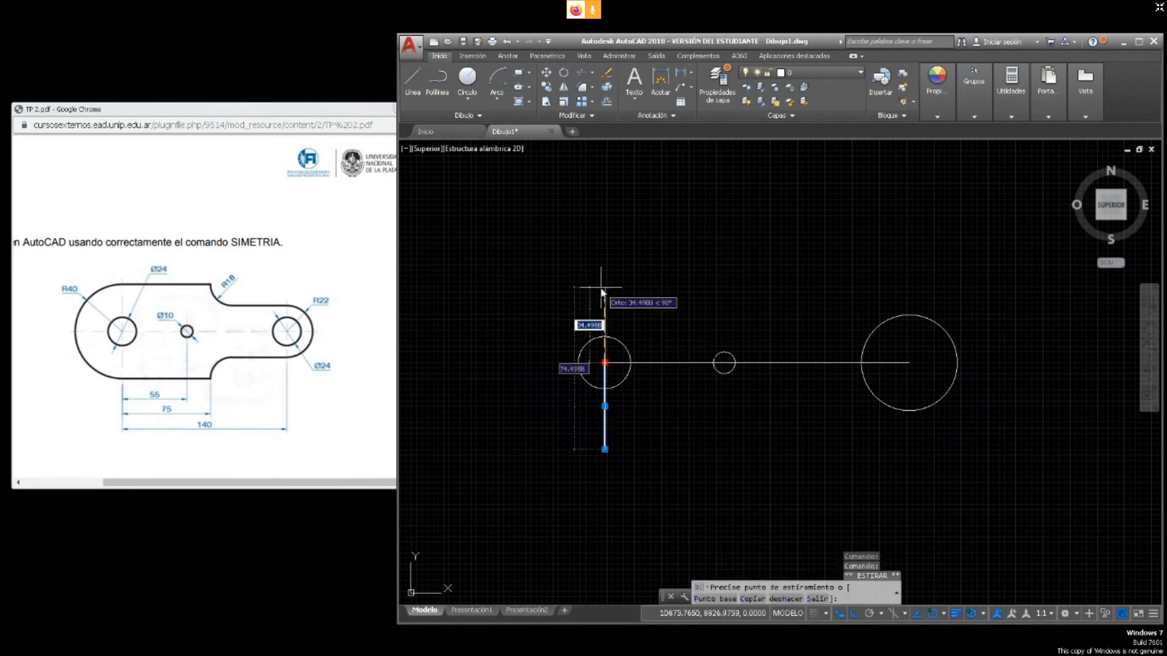
text(40)
key(Return)
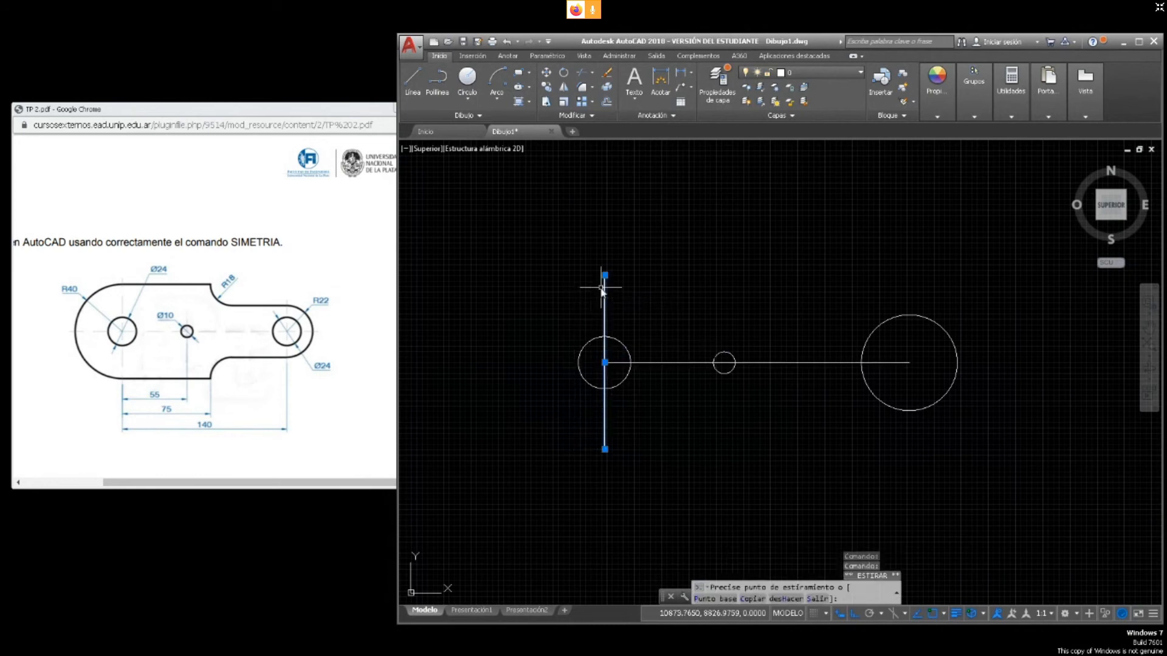
key(Escape)
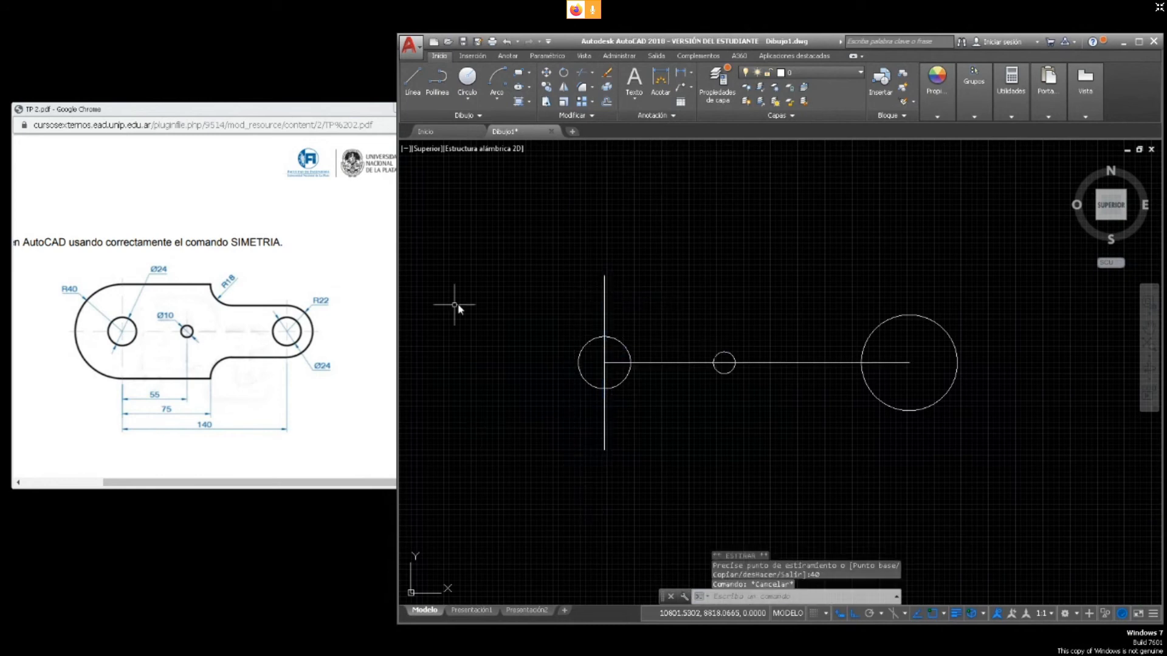
Draw a start-center-end arc from the vertical line's top end to its bottom end, centred on the left end of the axis
click(500, 99)
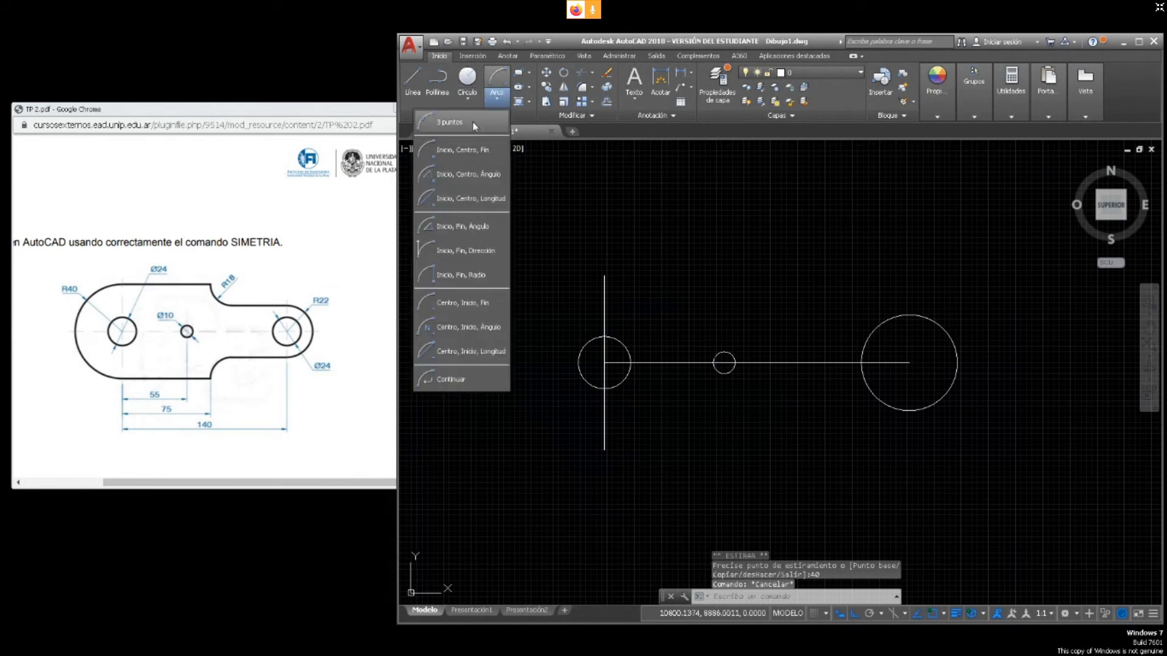
click(450, 154)
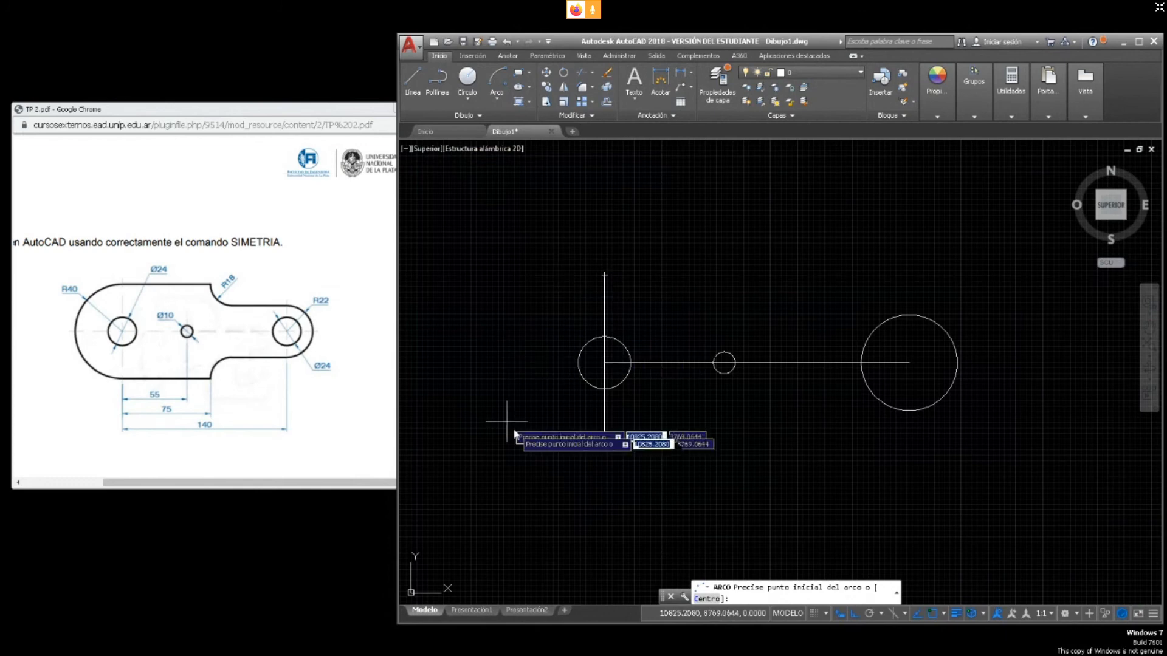
click(605, 275)
text(c)
key(Return)
click(605, 363)
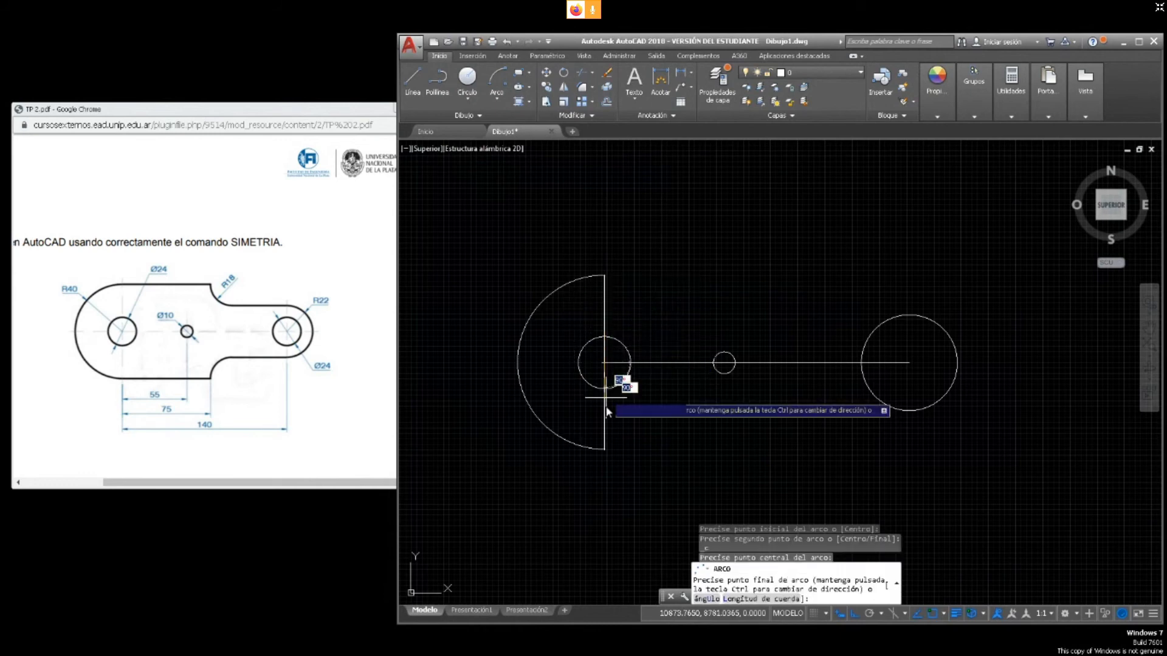
click(604, 450)
key(Escape)
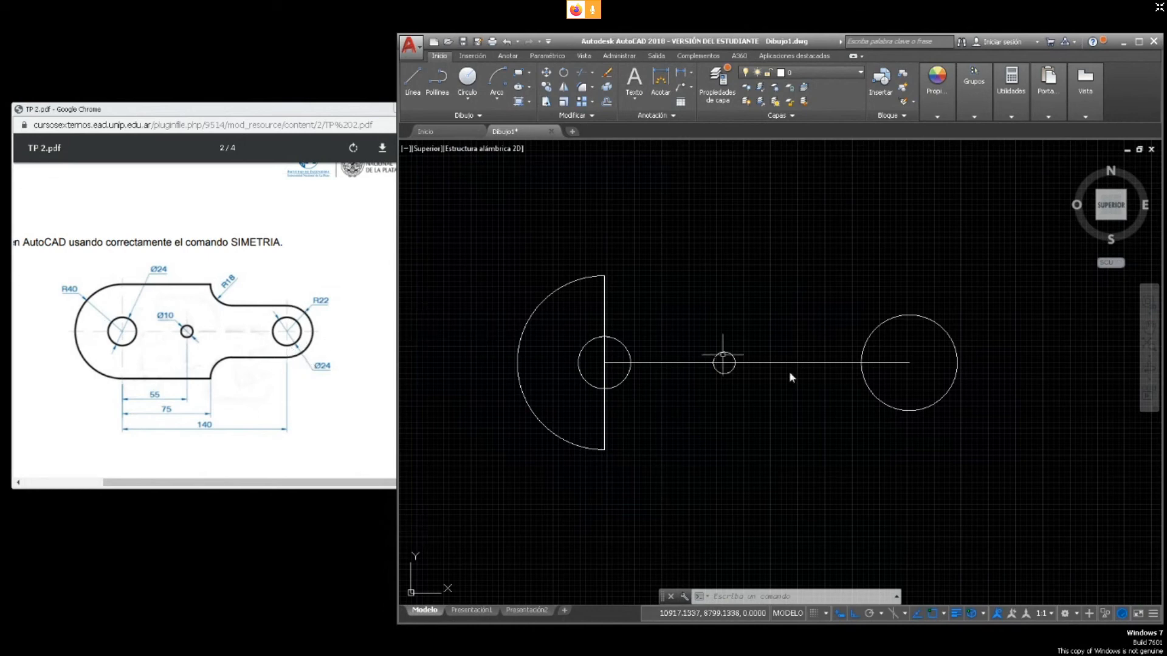
Replace the large circle at the right end of the axis with a circle of diameter 24 centred on that endpoint
click(905, 410)
key(Delete)
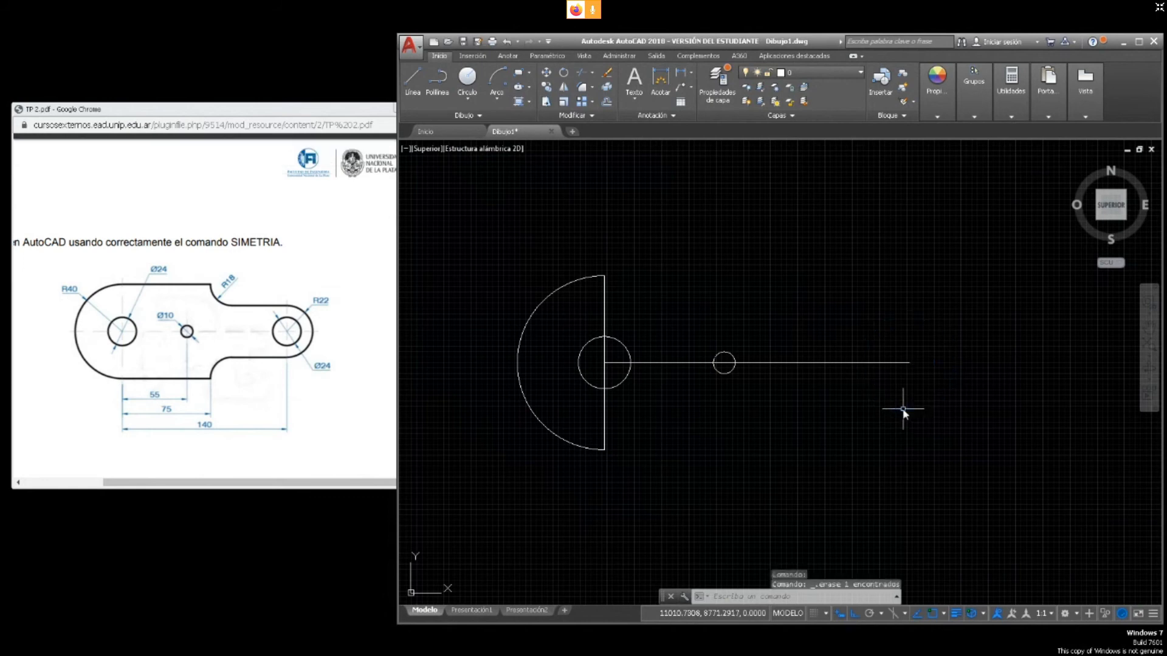
click(467, 99)
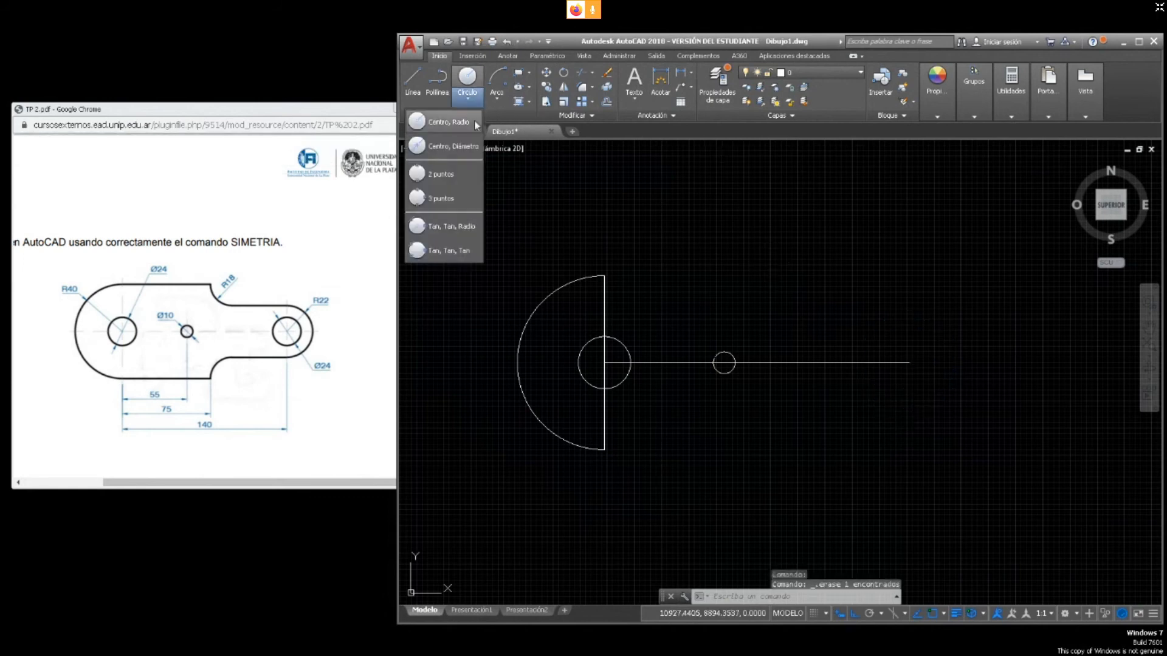
click(476, 126)
click(909, 363)
text(d)
key(Return)
text(2)
key(Return)
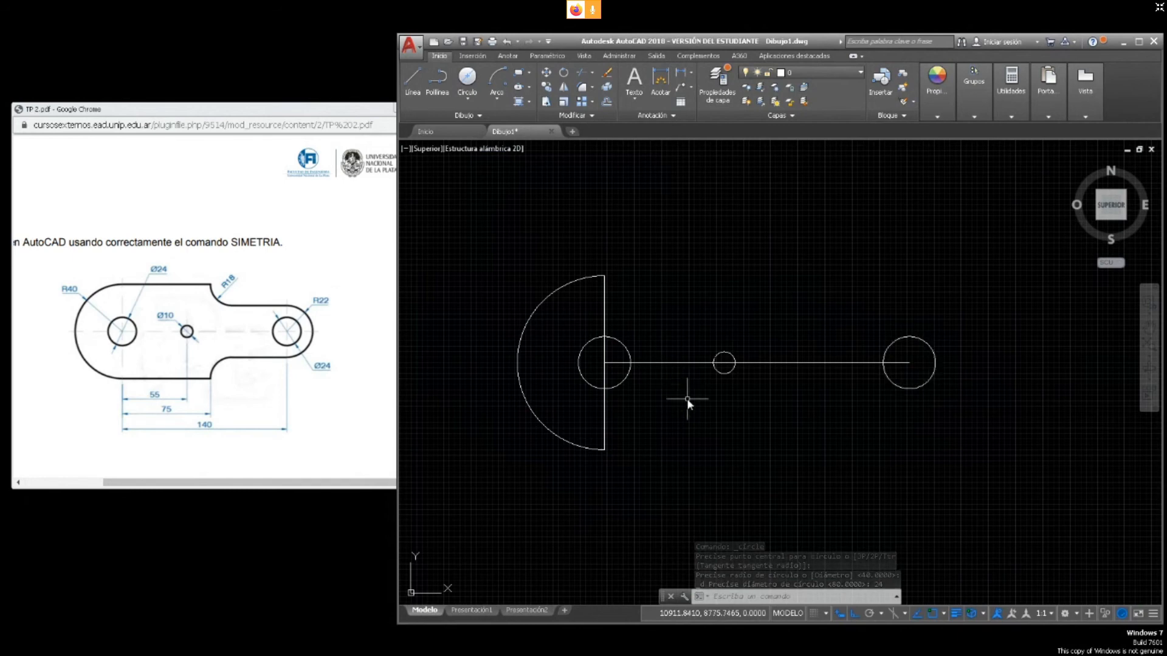
Draw a 22-unit line vertically upward from the right end of the axis
middle_drag(687, 398, 676, 395)
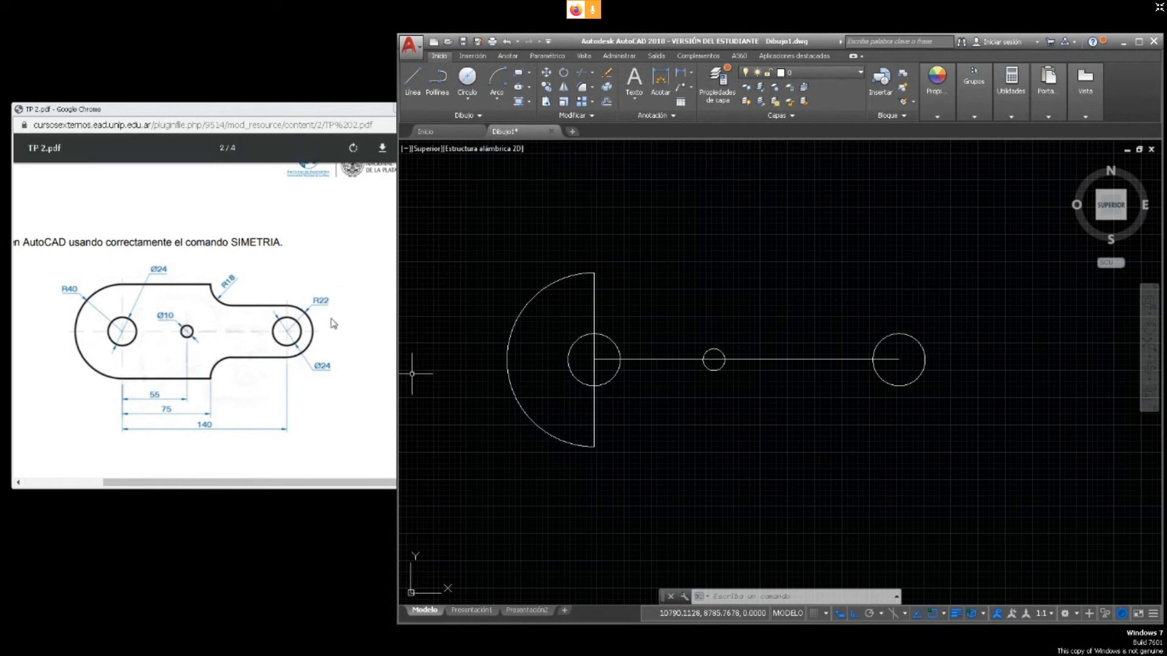
click(413, 82)
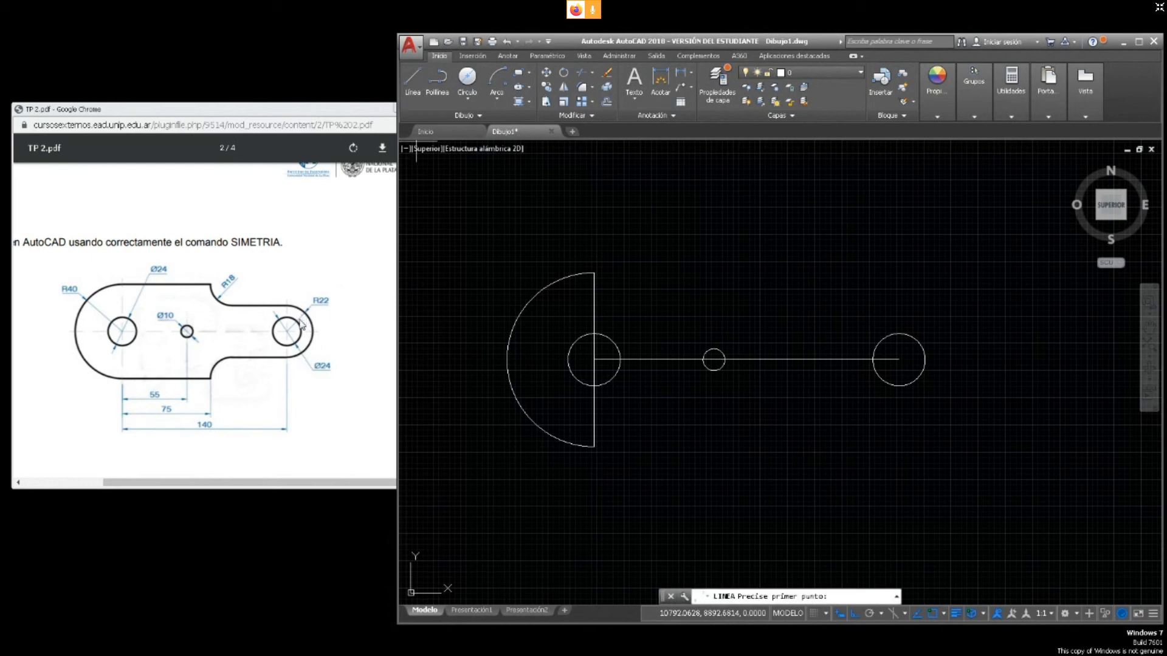
click(418, 78)
click(899, 360)
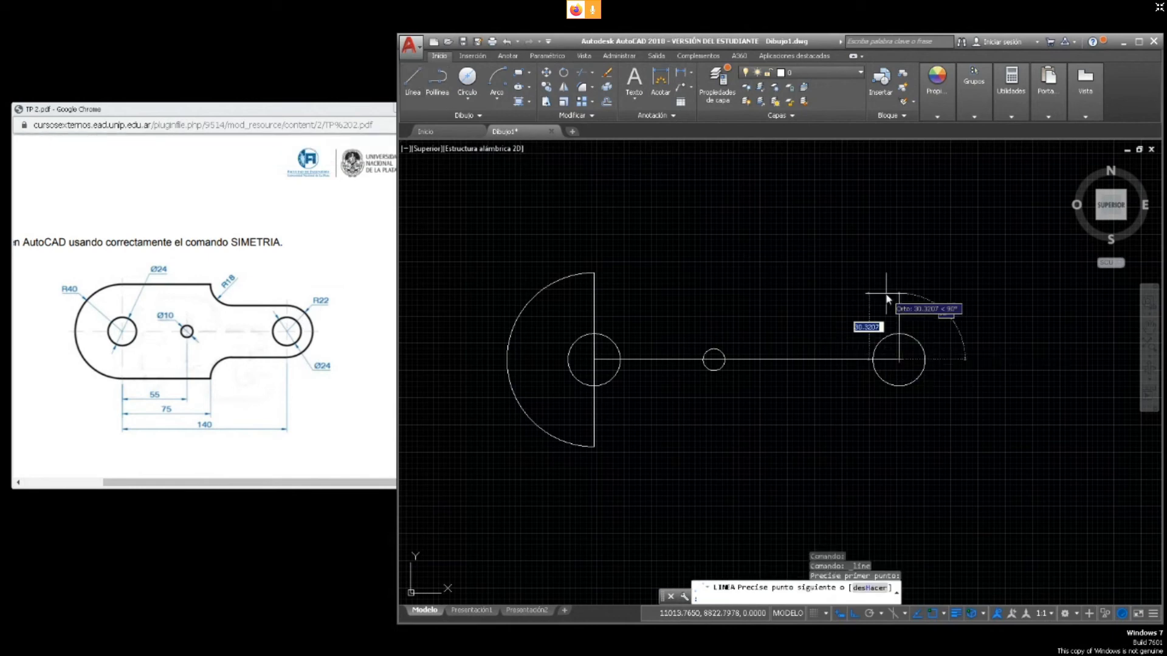
click(893, 314)
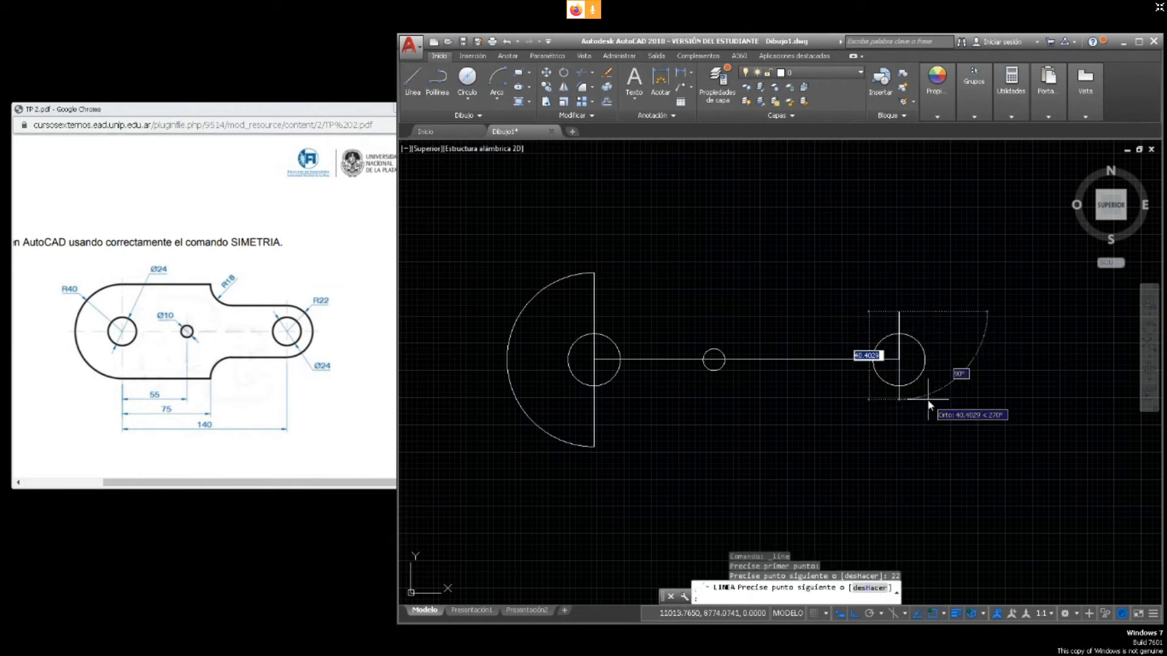
key(Escape)
click(921, 368)
key(Escape)
Stretch the lower end of the 22-unit vertical line 22 units downward from the axis
click(899, 335)
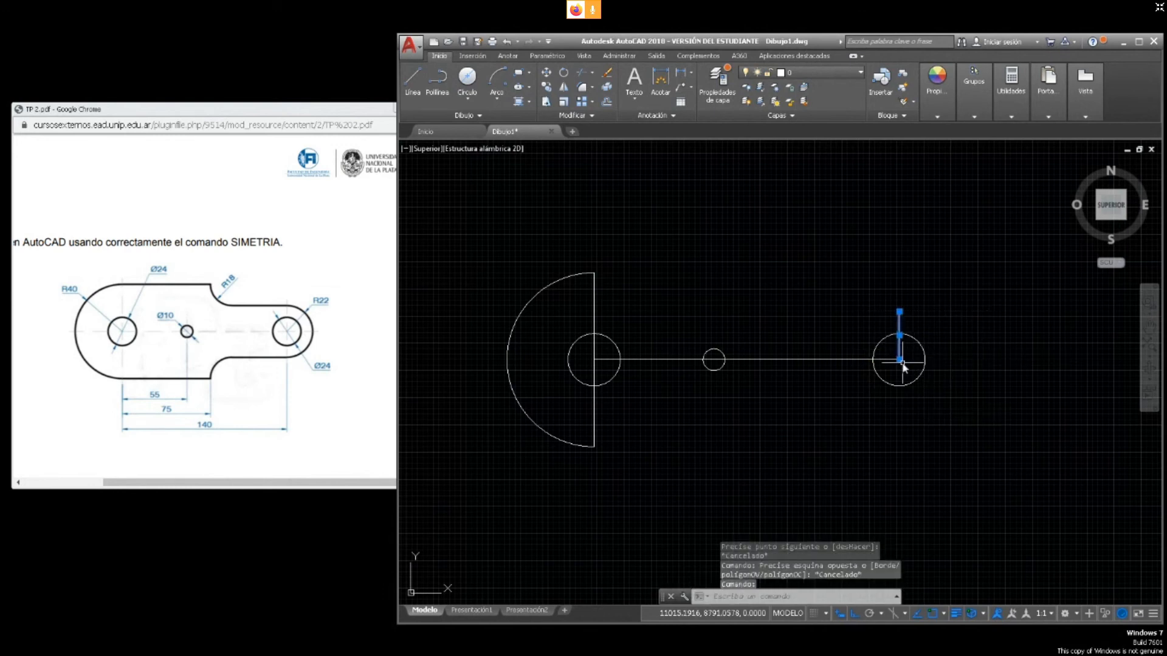
click(899, 359)
text(22)
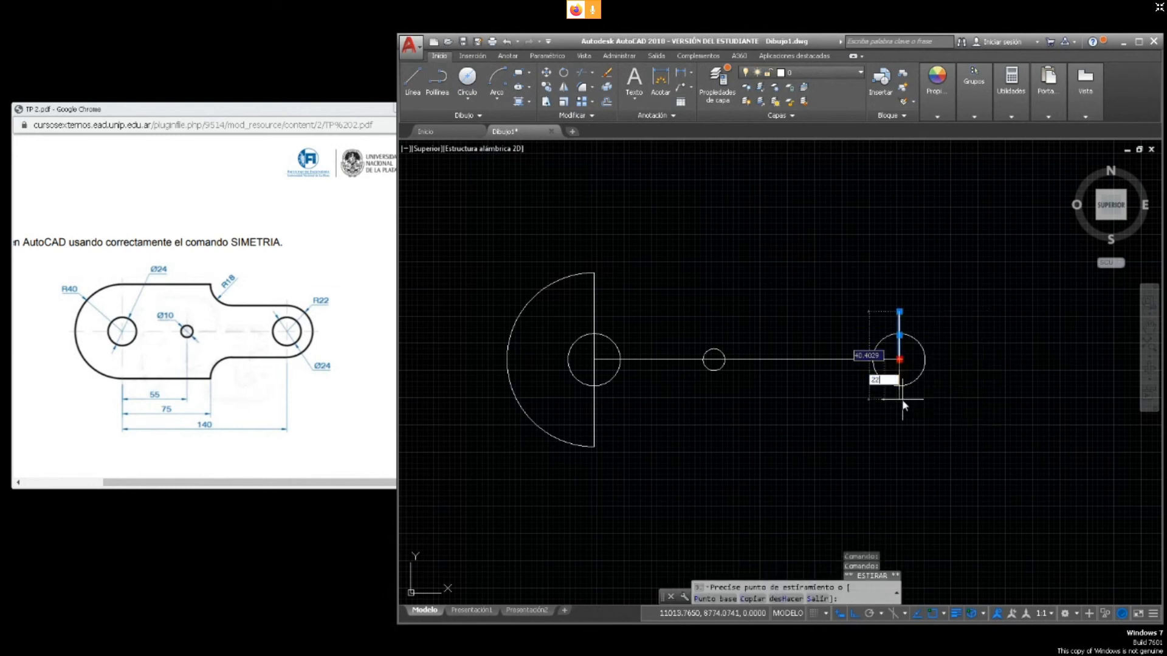
key(Return)
Draw a start-center-end arc from the right vertical line's bottom end to its top end, centred on the right end of the axis
click(495, 90)
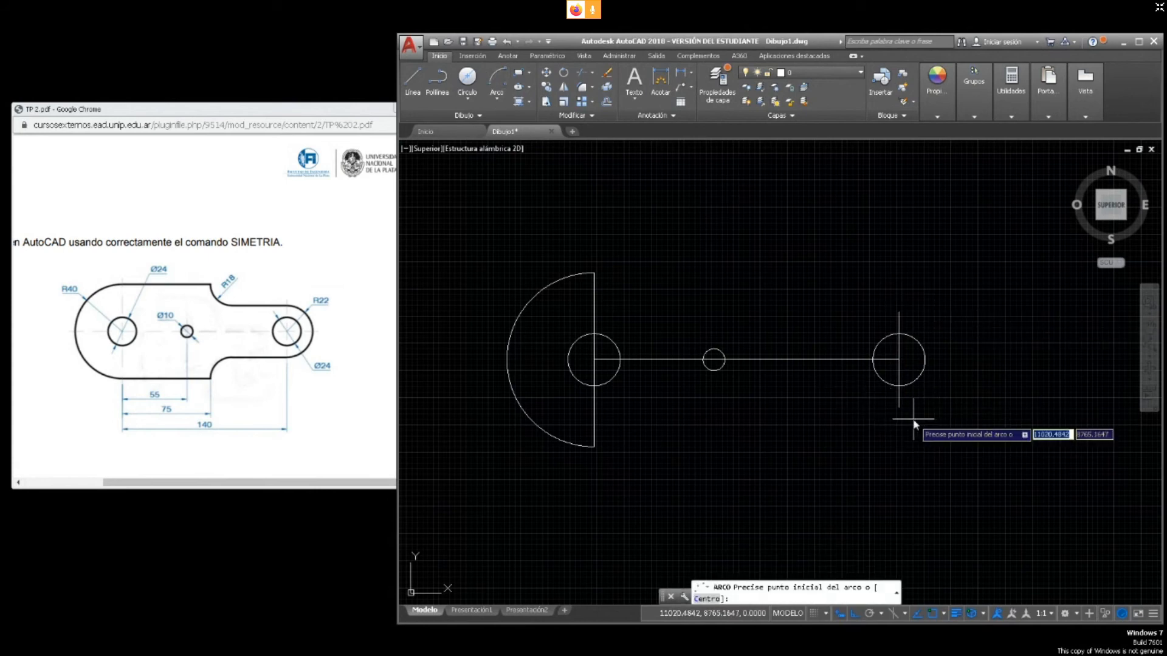
click(899, 408)
click(899, 359)
click(899, 313)
key(Escape)
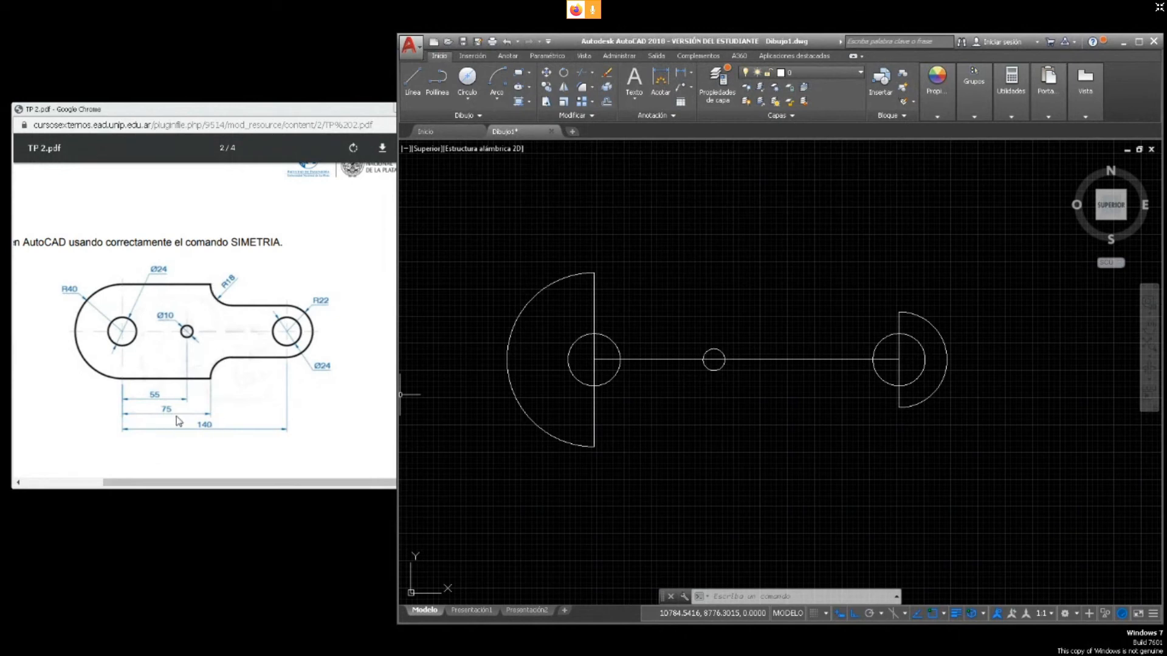
Draw a 75-unit horizontal line to the right from the top end of the radius 40 arc
click(408, 85)
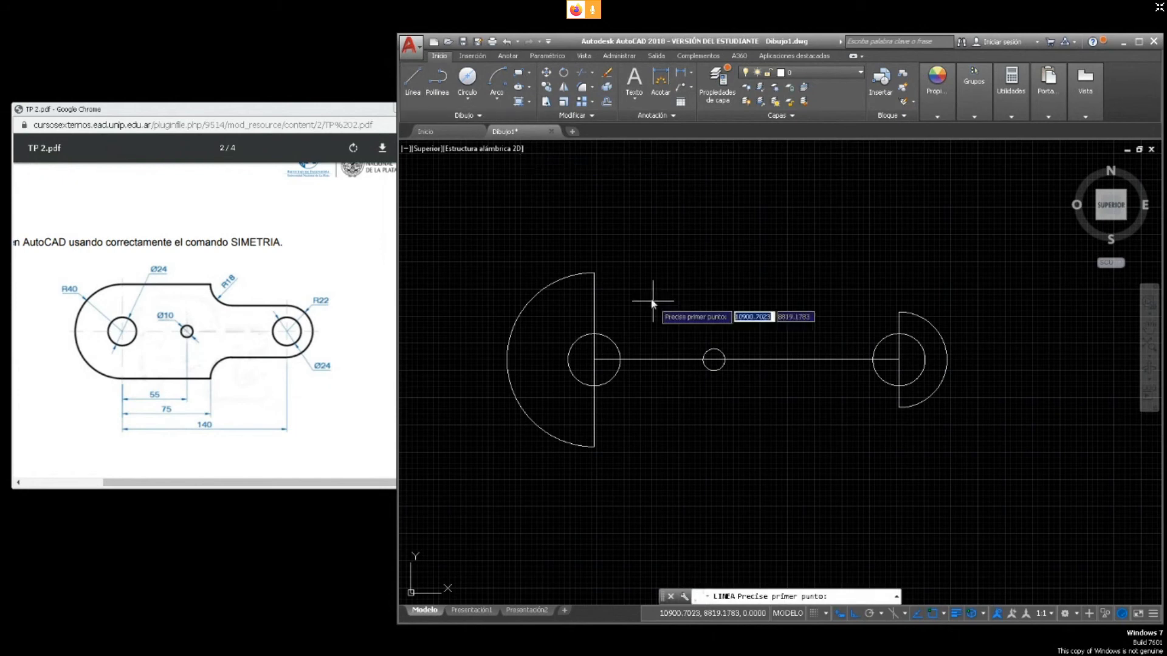
click(597, 274)
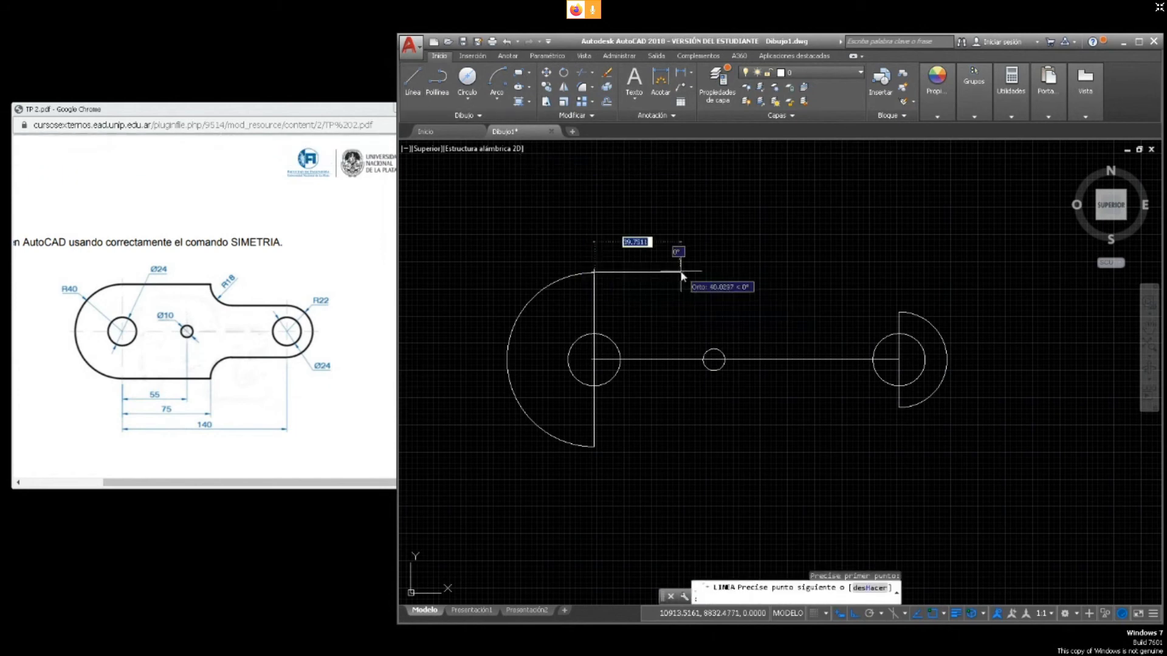
text(75)
key(Return)
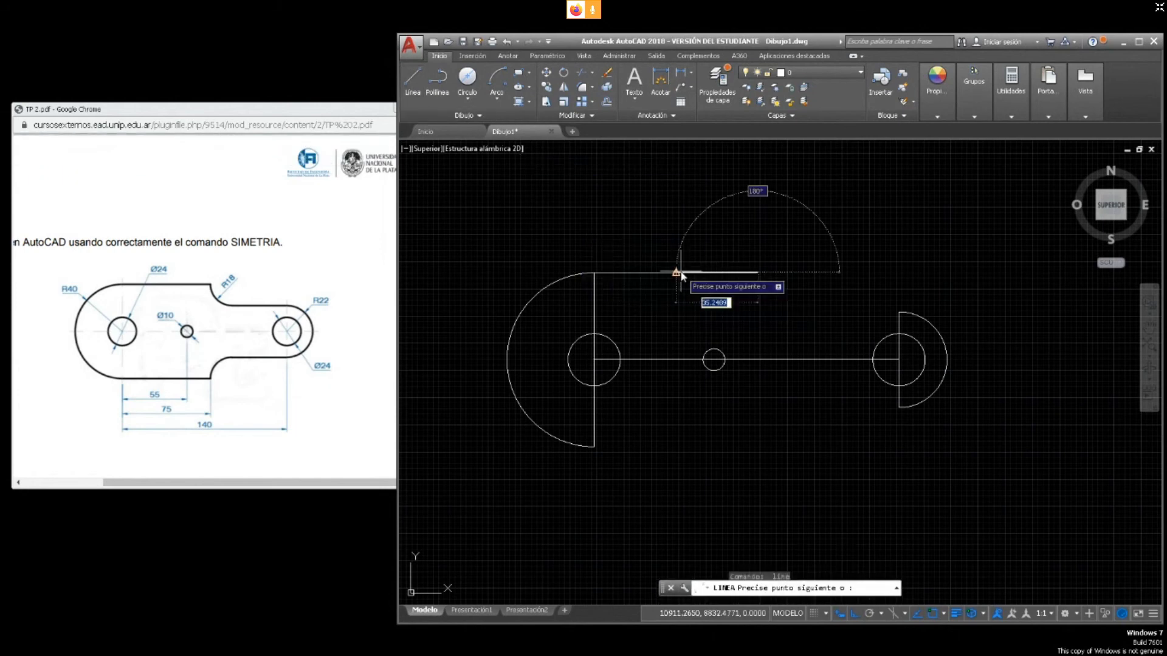
key(Escape)
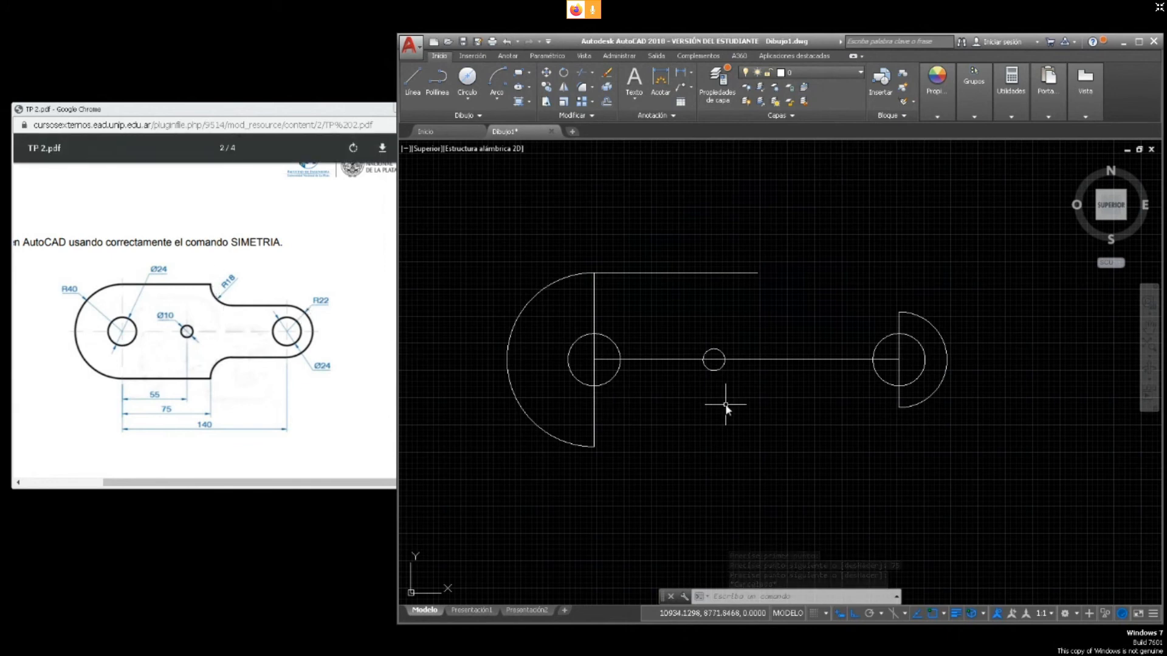
middle_drag(724, 403, 649, 412)
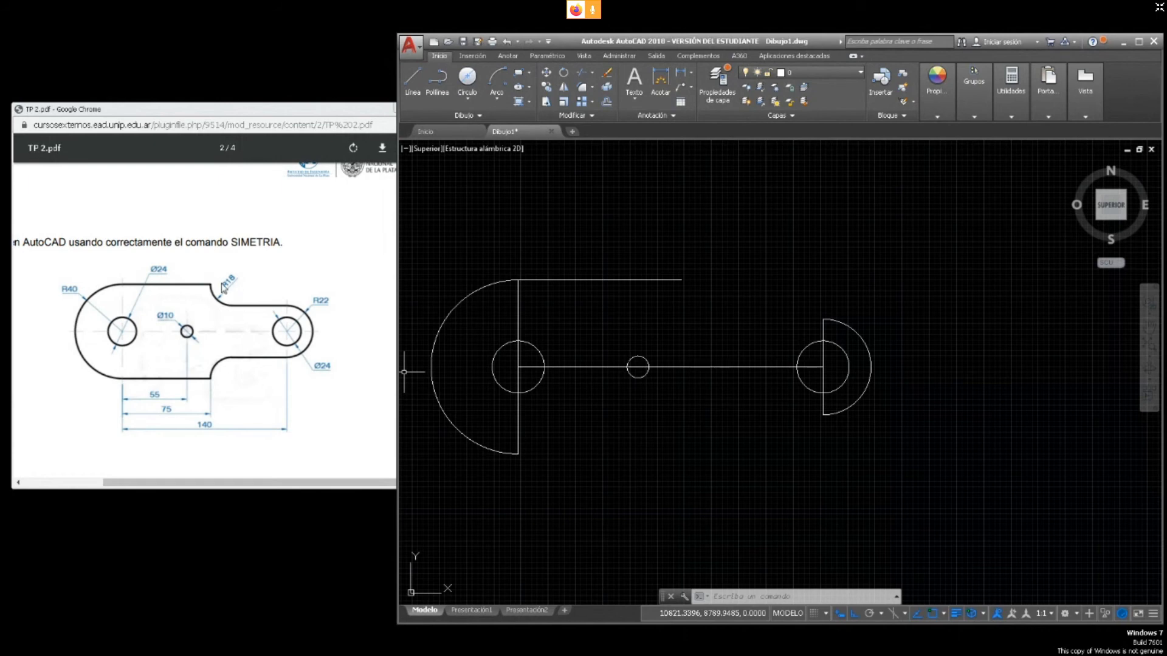
Draw an 18 by 18 square from lines, extending downward and rightward from the right end of the 75-unit line
click(413, 78)
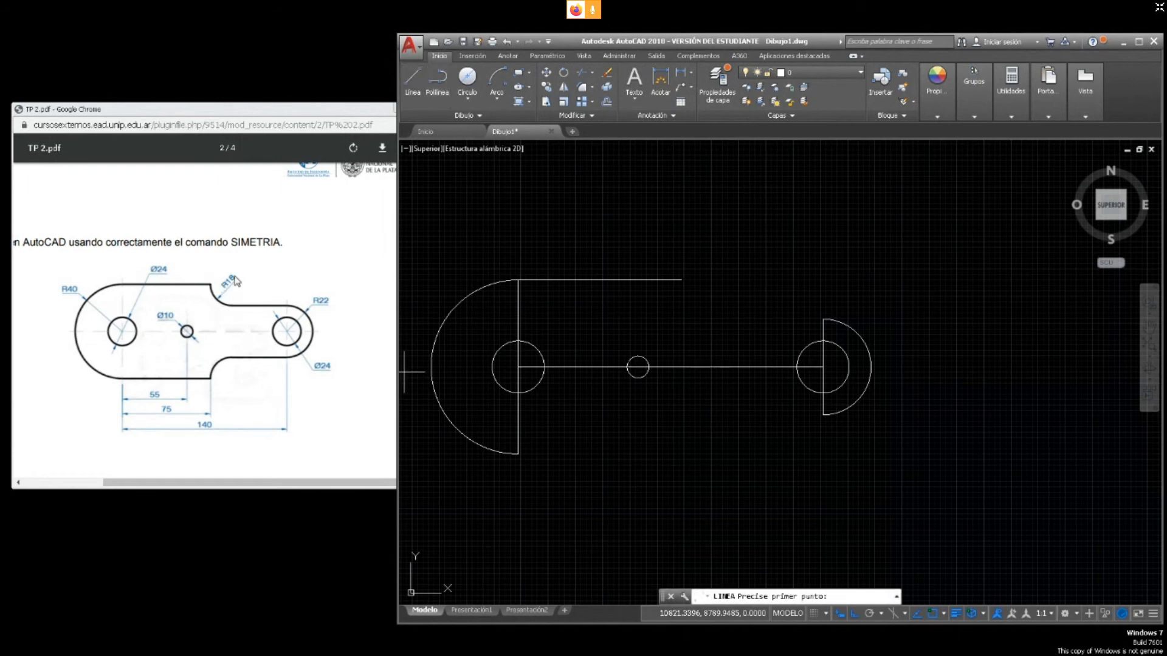
click(681, 280)
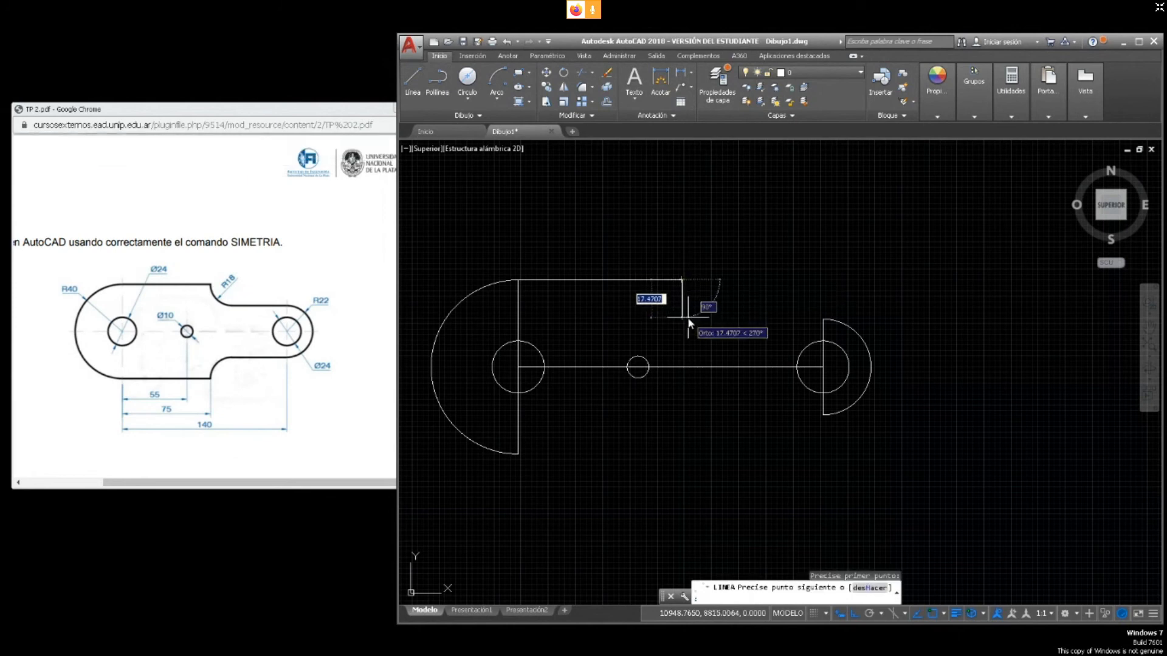
text(18)
key(Return)
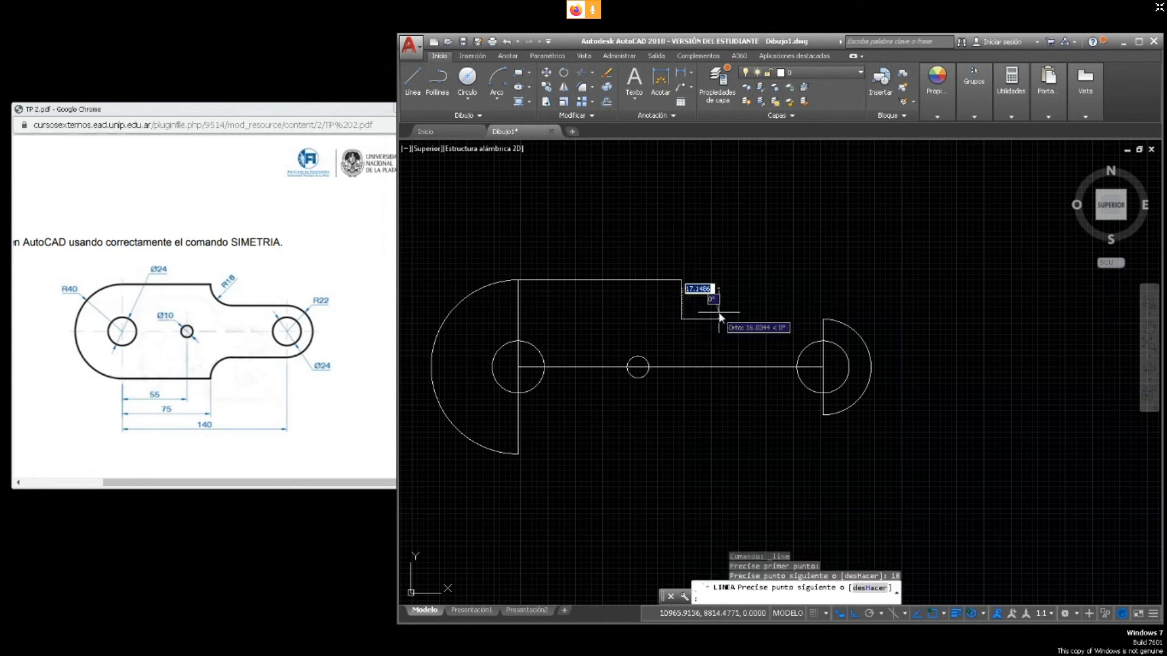
text(18)
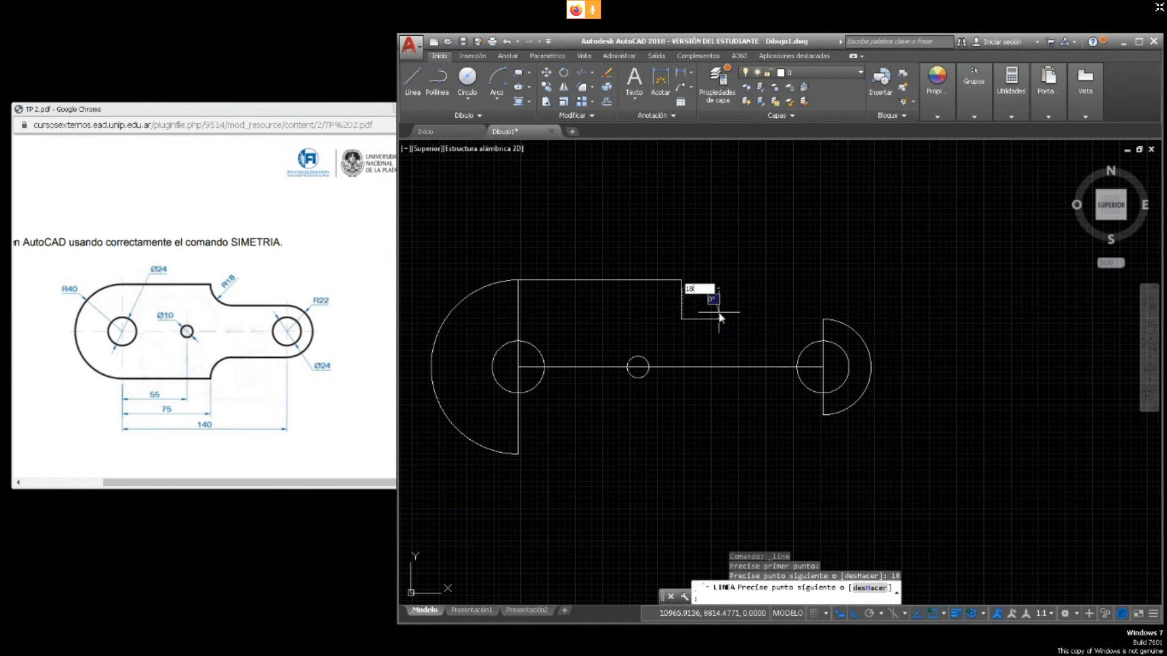
key(Return)
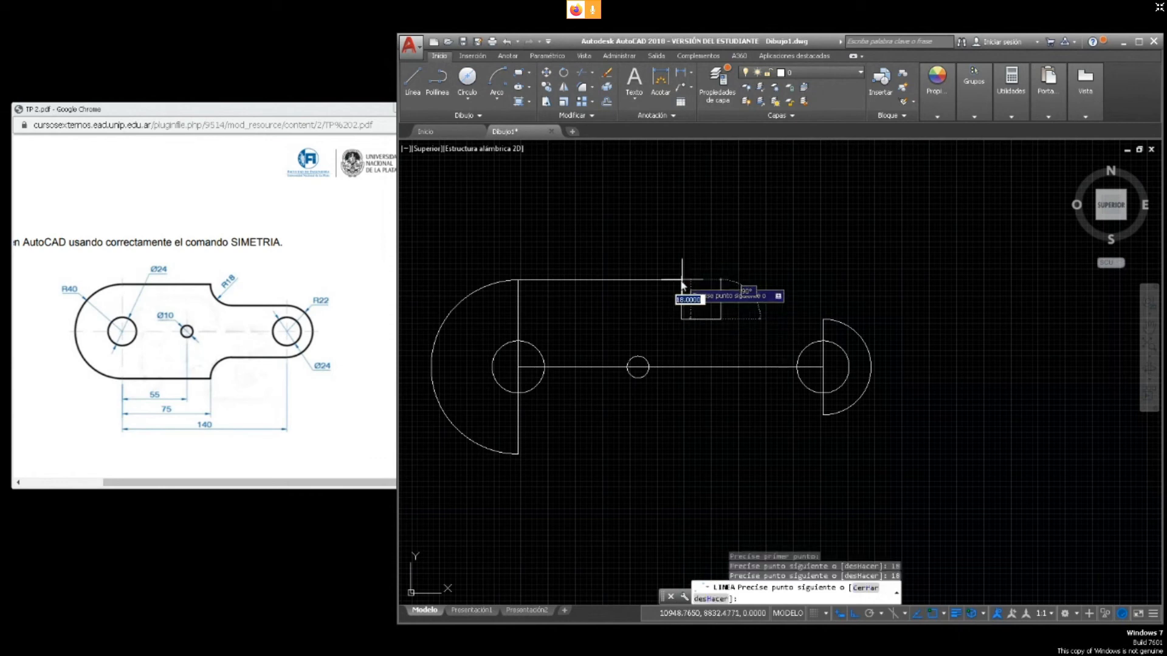
click(716, 279)
click(681, 281)
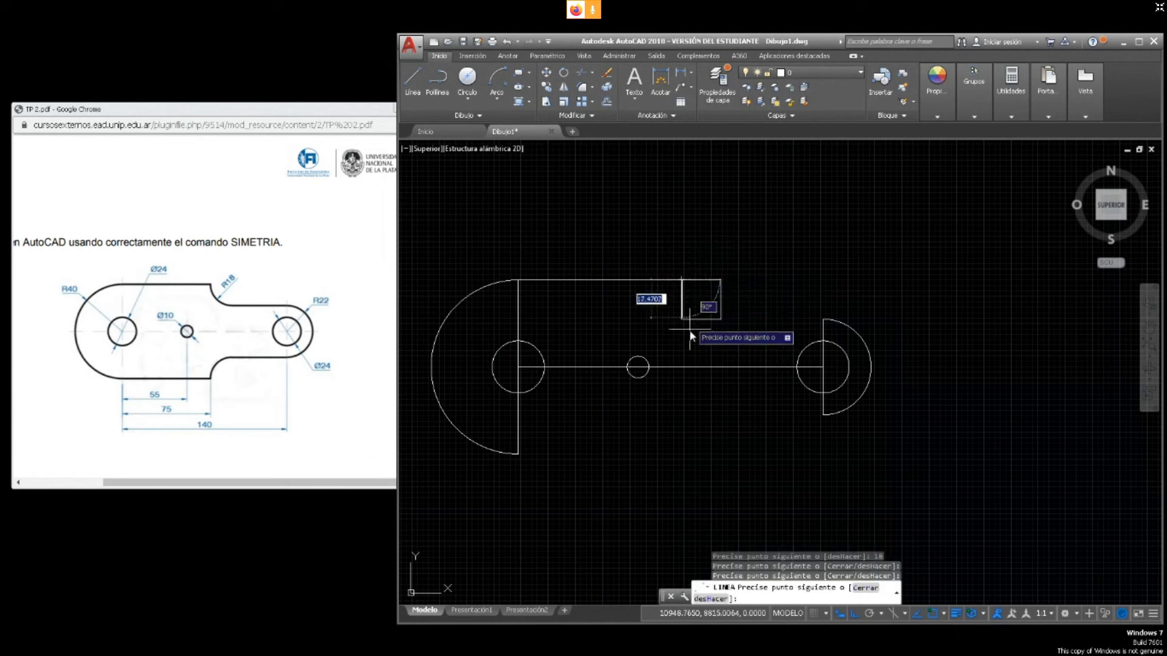
key(Return)
key(Escape)
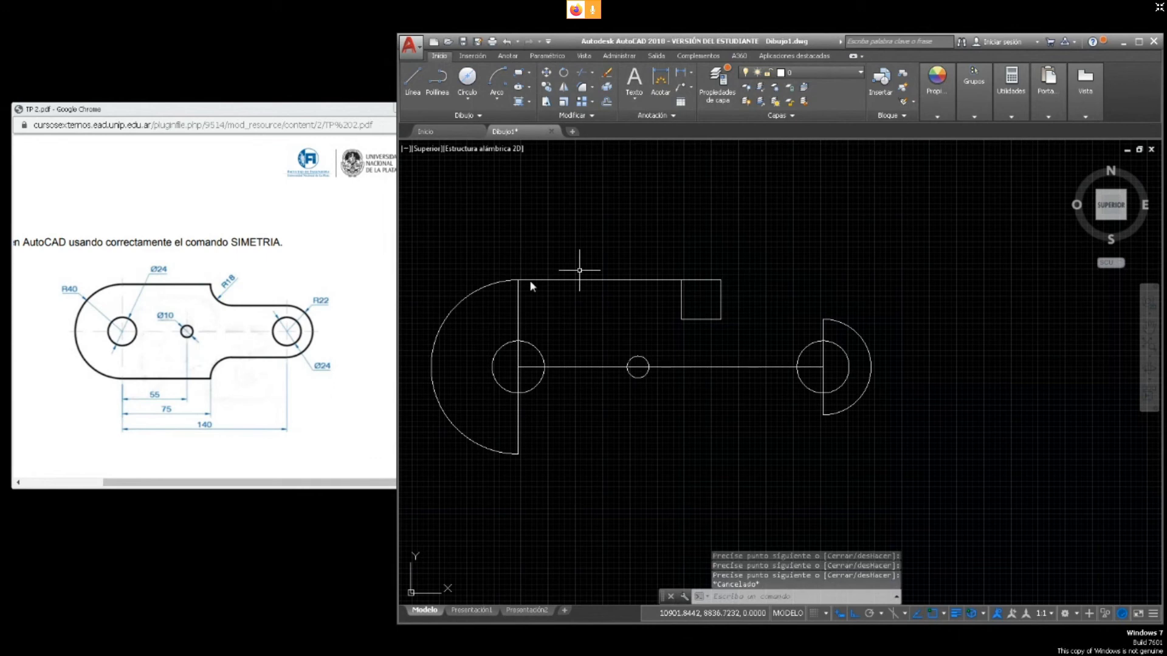
Draw a radius 18 circle centred on the square's upper-right corner, reaching its upper-left corner, and erase it
click(473, 101)
click(442, 147)
click(720, 280)
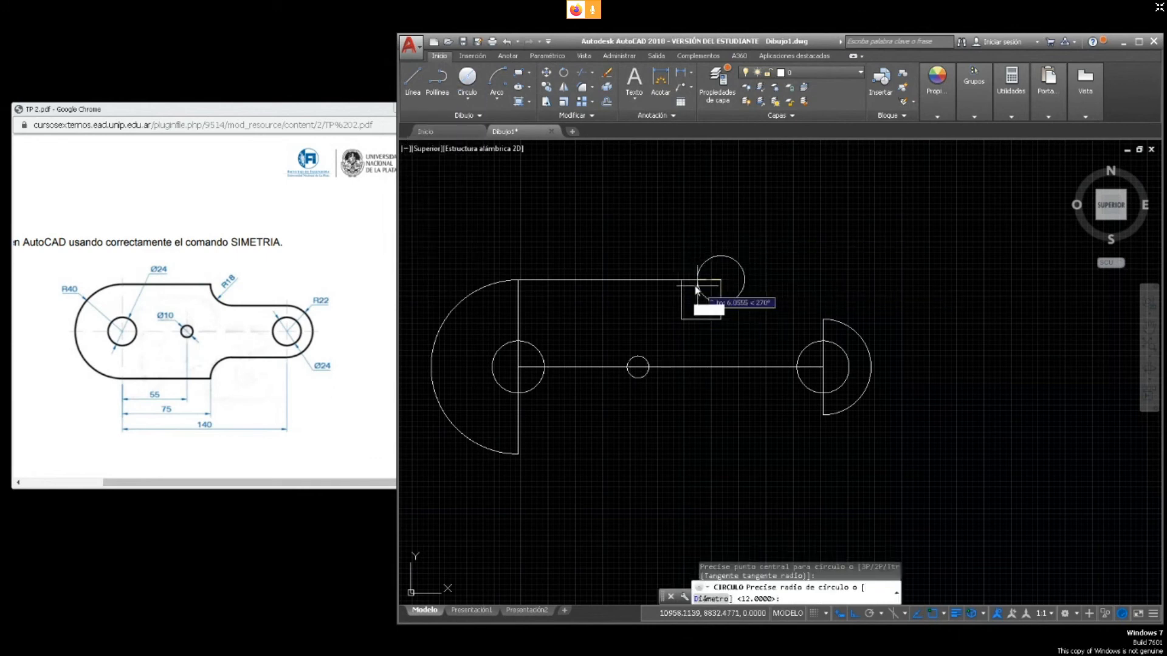
click(681, 280)
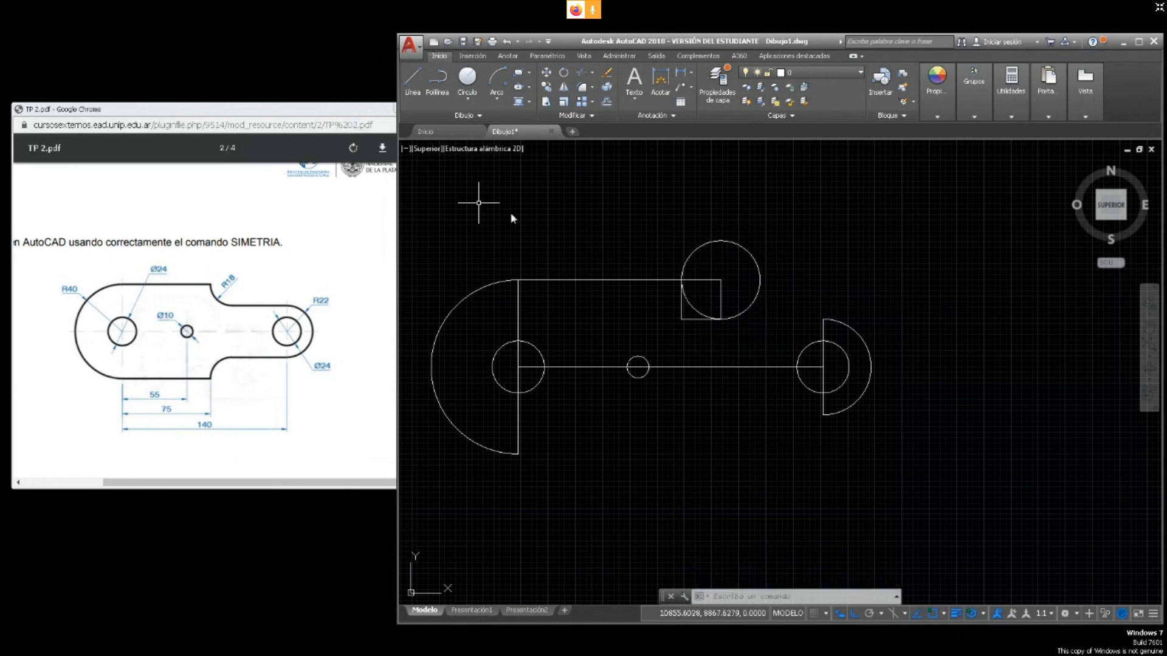
click(743, 250)
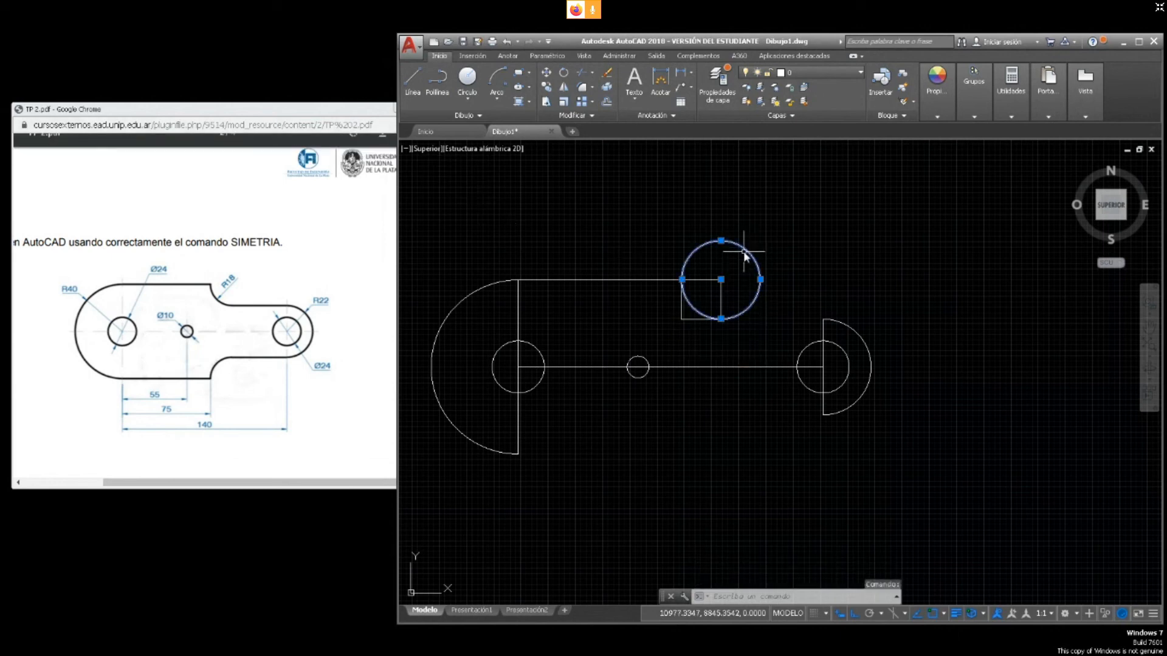
key(Delete)
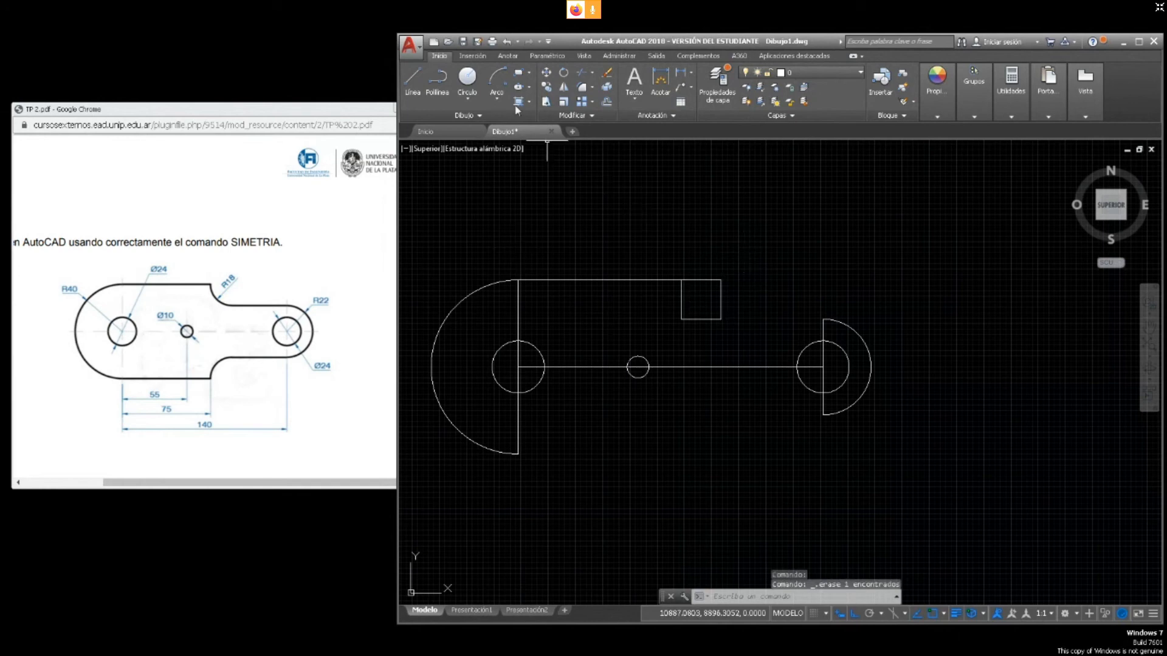
Draw an arc from the square's upper-left corner to its lower-right corner, centred on its upper-right corner
click(491, 87)
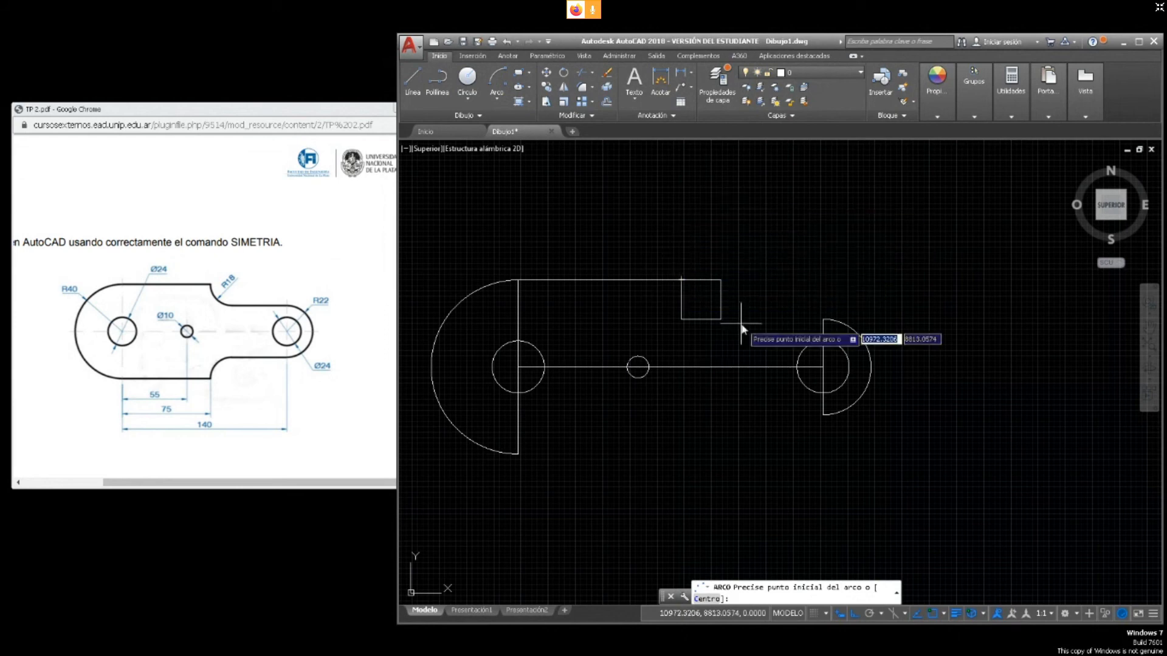
click(681, 280)
text(c)
key(Return)
click(720, 280)
click(721, 318)
key(Escape)
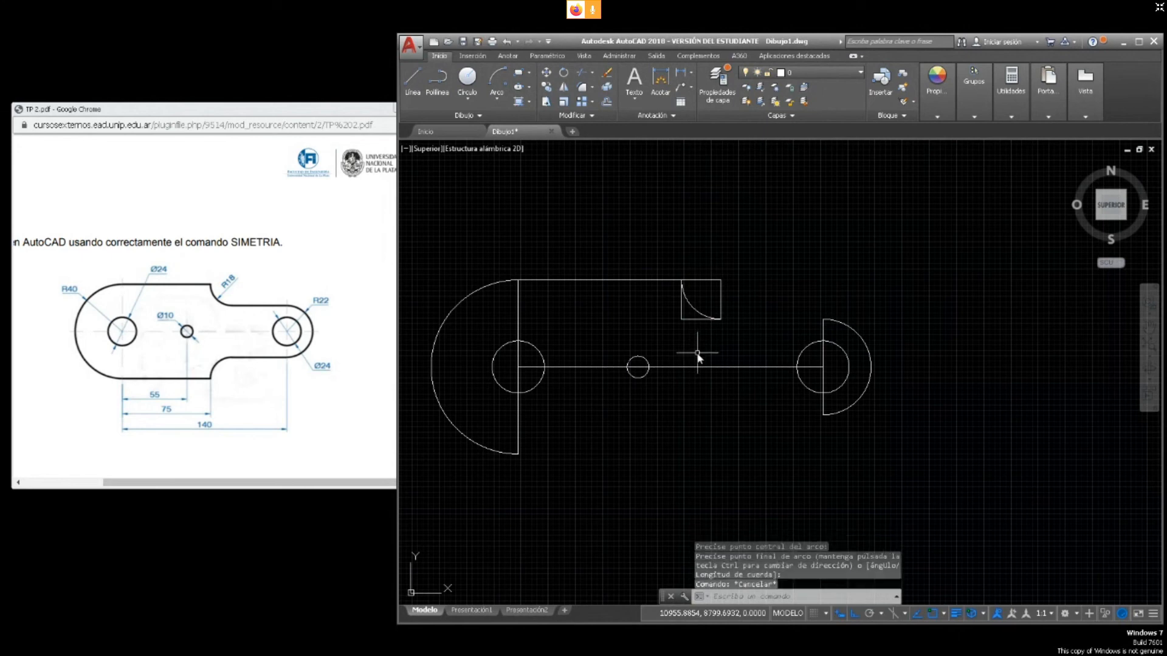
click(683, 310)
key(Escape)
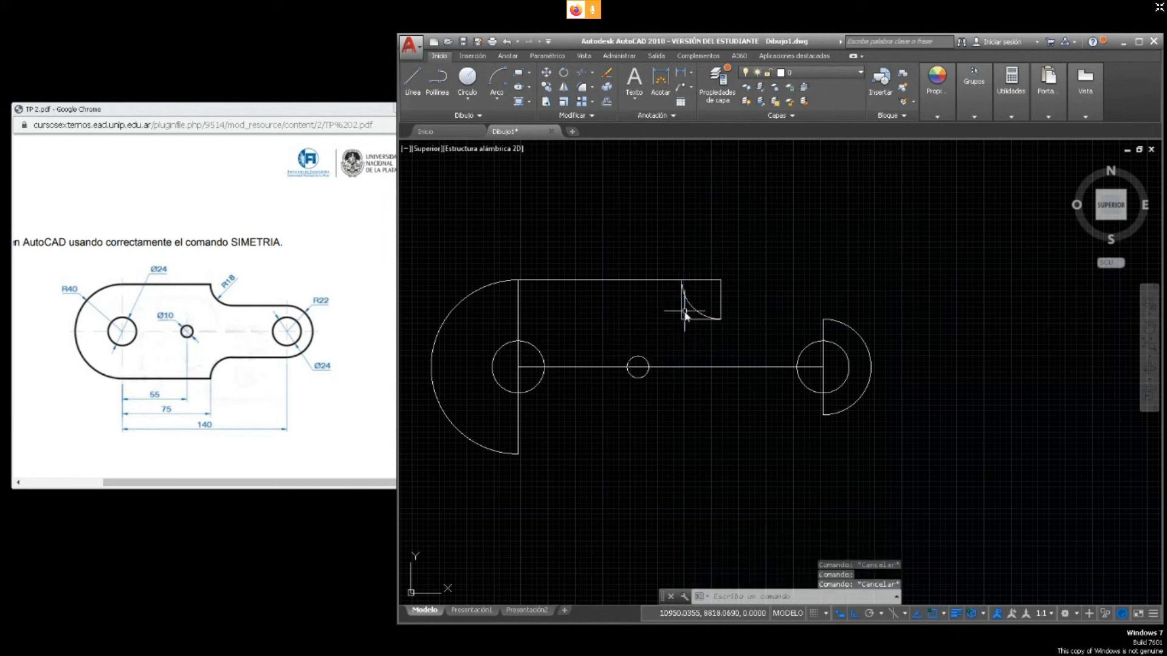
Try to draw a horizontal line from the square's lower-right corner to the radius 22 arc, and erase it
click(413, 75)
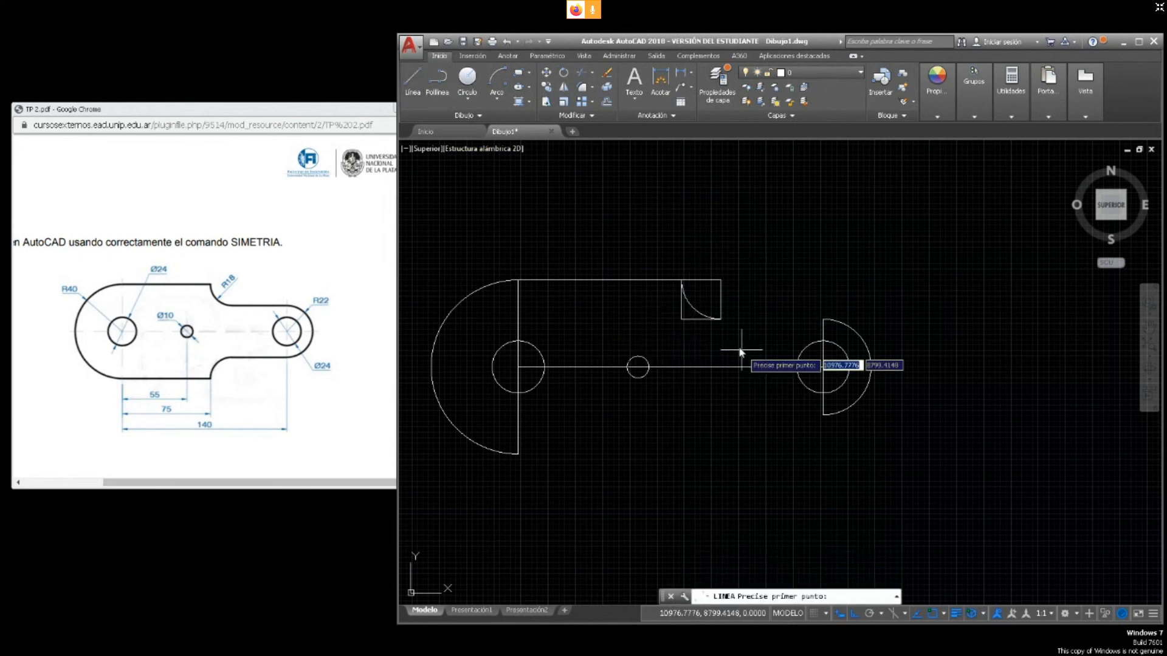
click(721, 319)
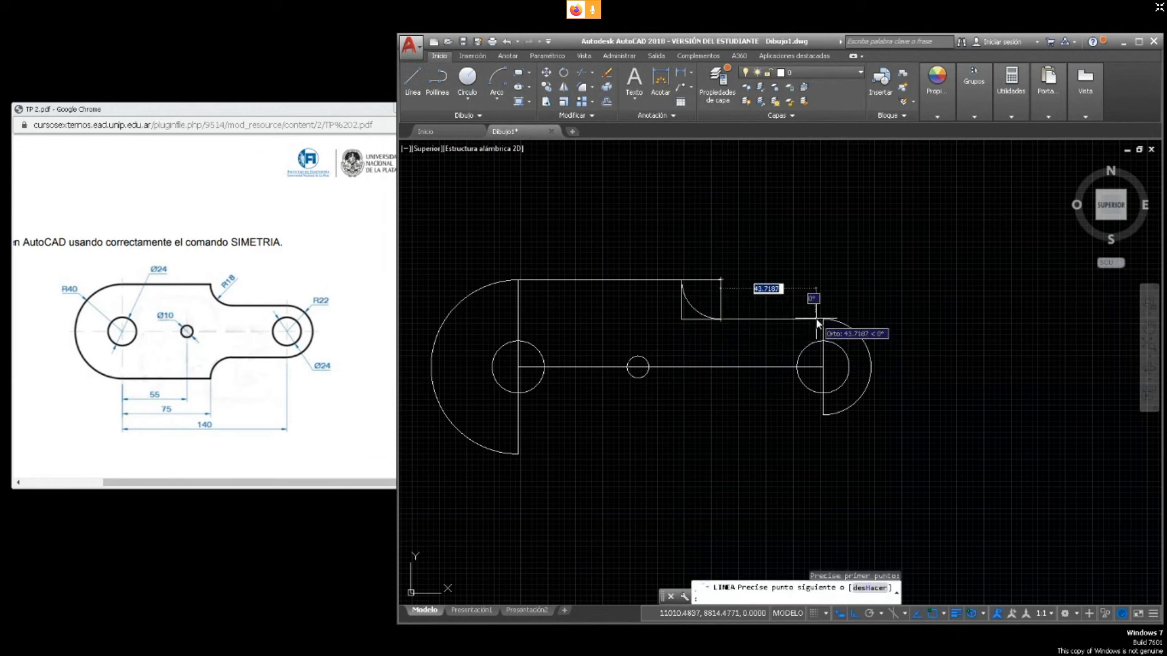
click(815, 319)
key(Escape)
key(Escape)
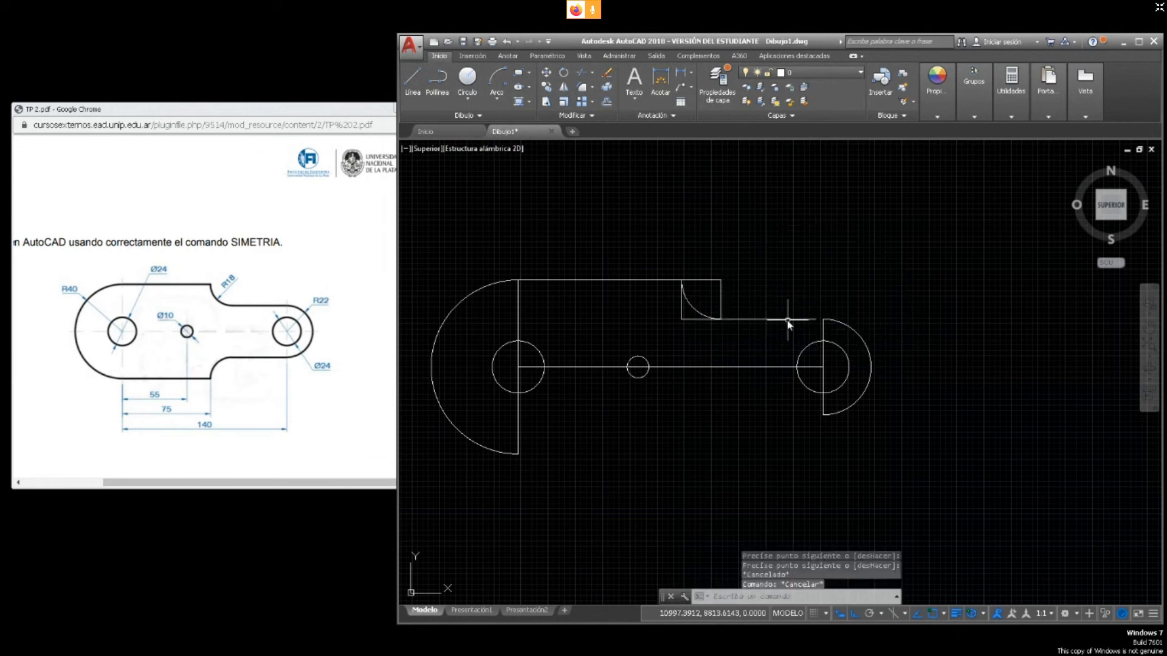
click(786, 322)
click(782, 322)
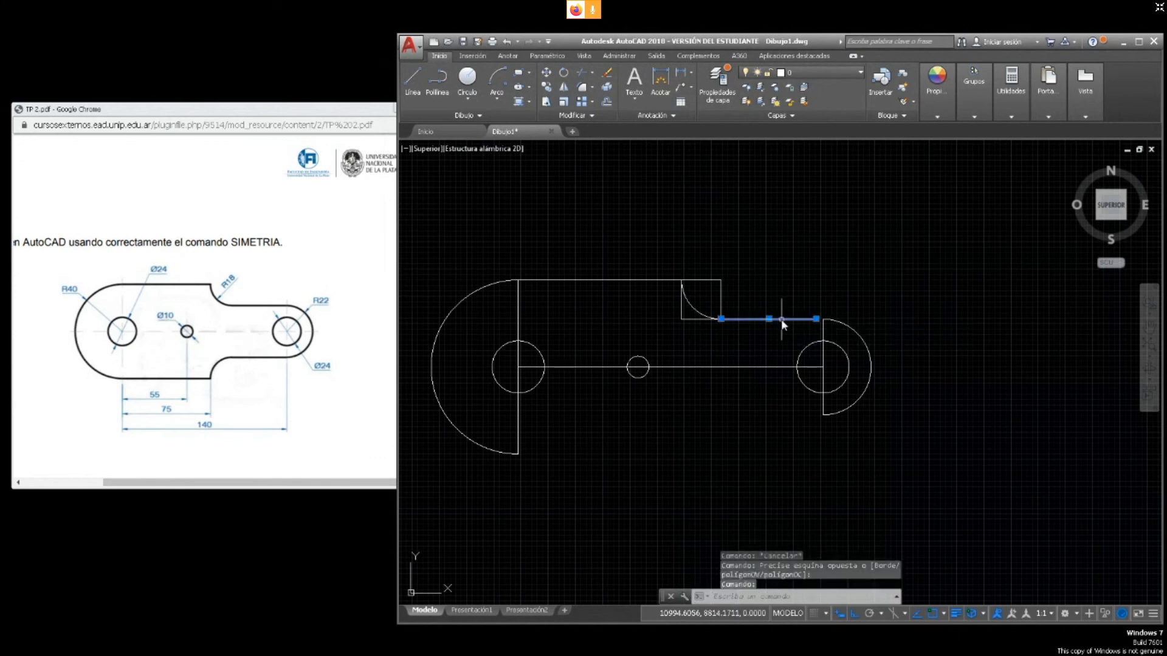
key(Delete)
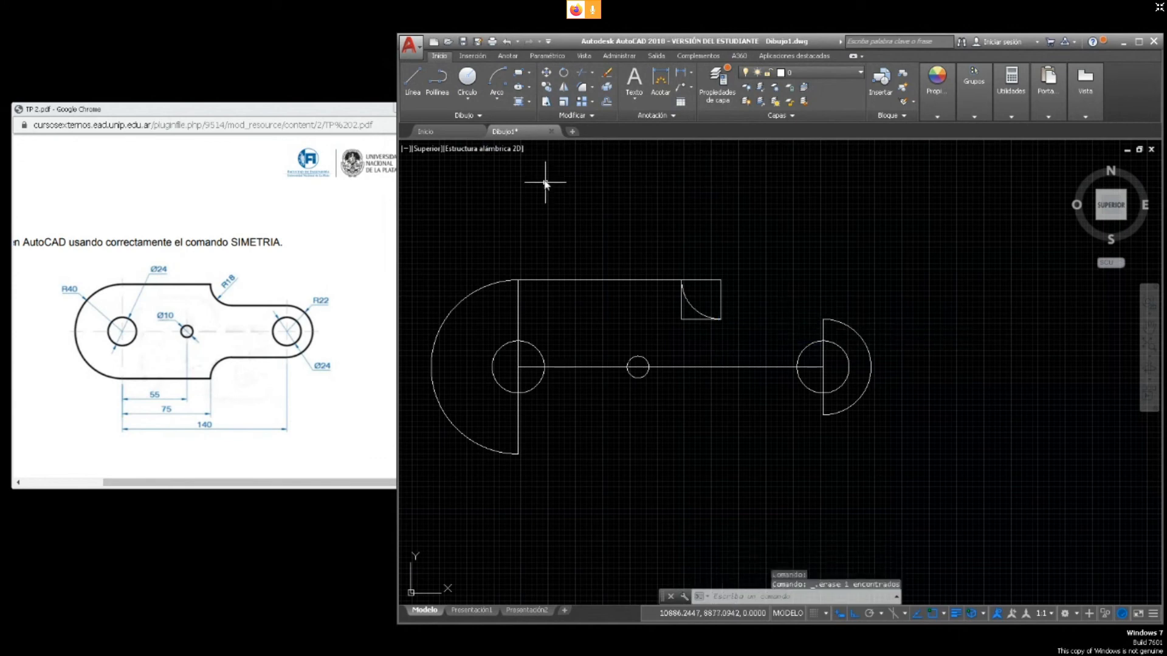
Draw a horizontal line from the square's lower-right corner to the top end of the radius 22 arc
click(412, 82)
click(721, 319)
click(823, 328)
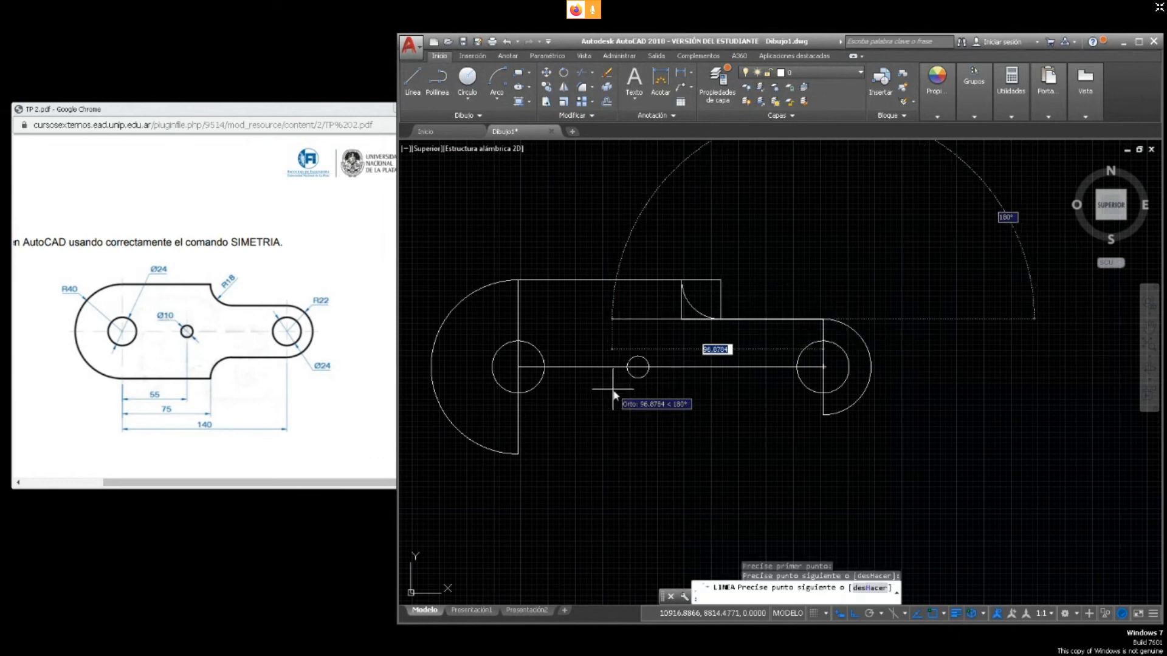
key(Escape)
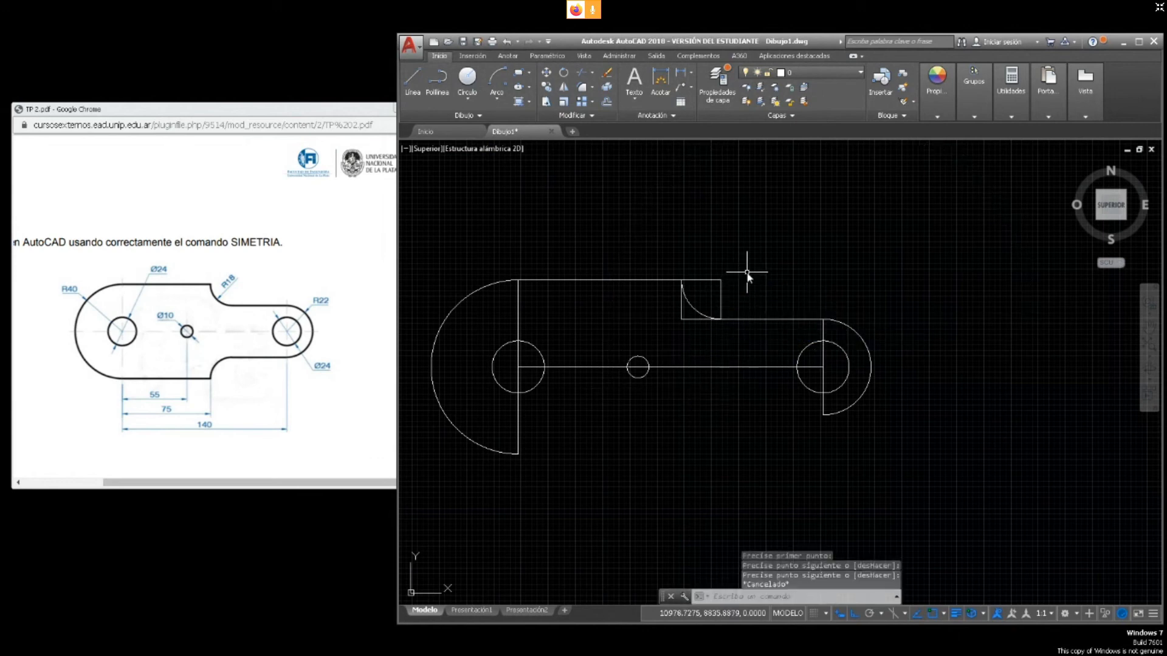
Erase the horizontal line leading to the radius 22 arc and the quarter arc inside the square
click(764, 318)
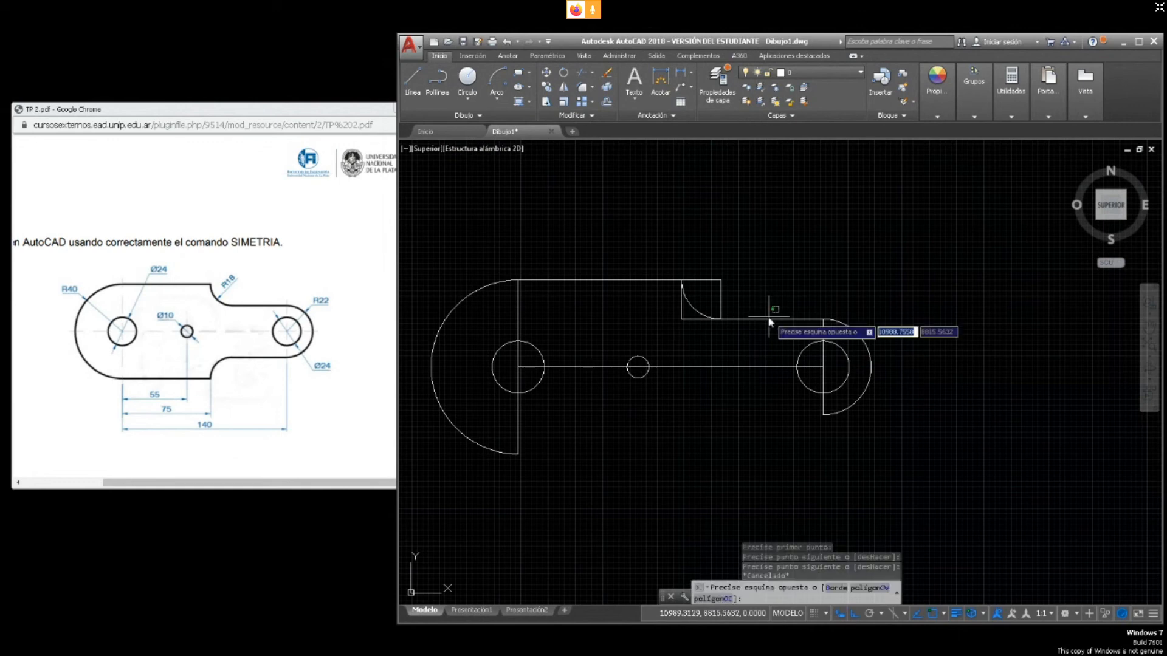
click(752, 321)
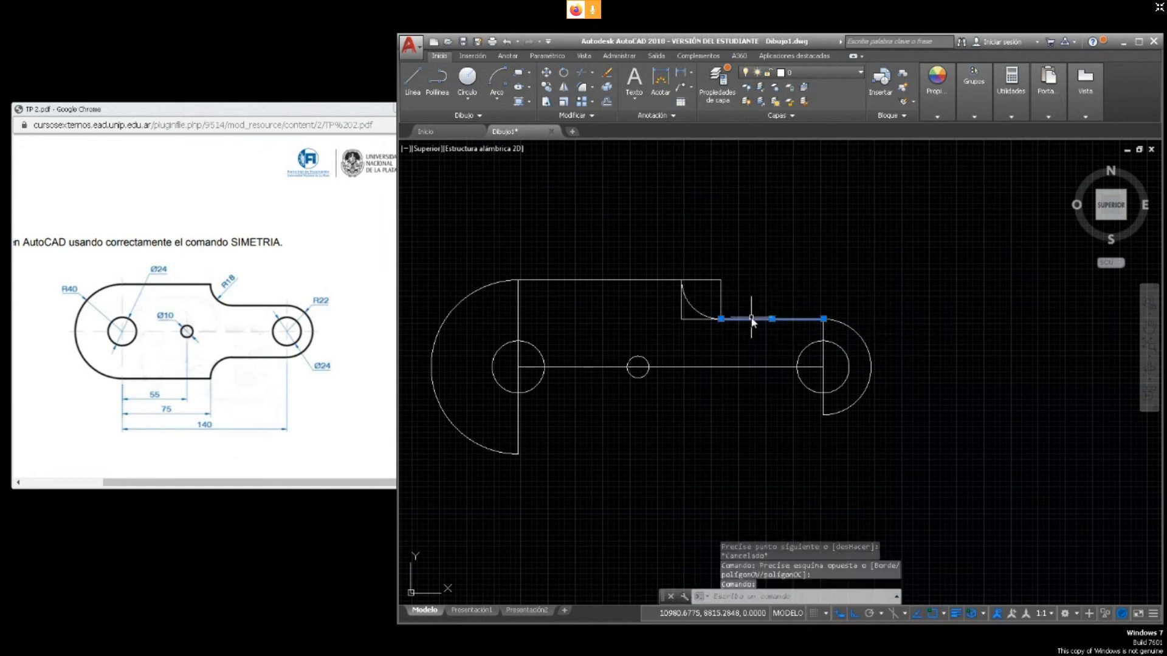
key(Delete)
click(696, 311)
key(Delete)
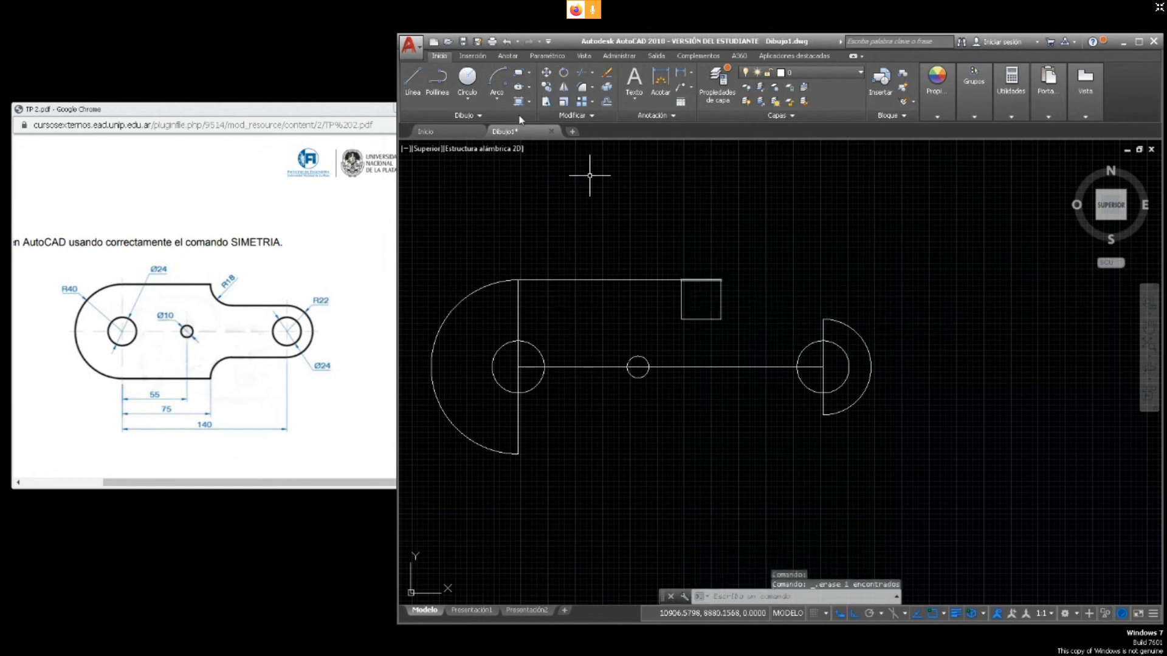
Draw a circle centred on the square's upper-right corner through its lower-right corner, and erase it
click(466, 82)
click(720, 279)
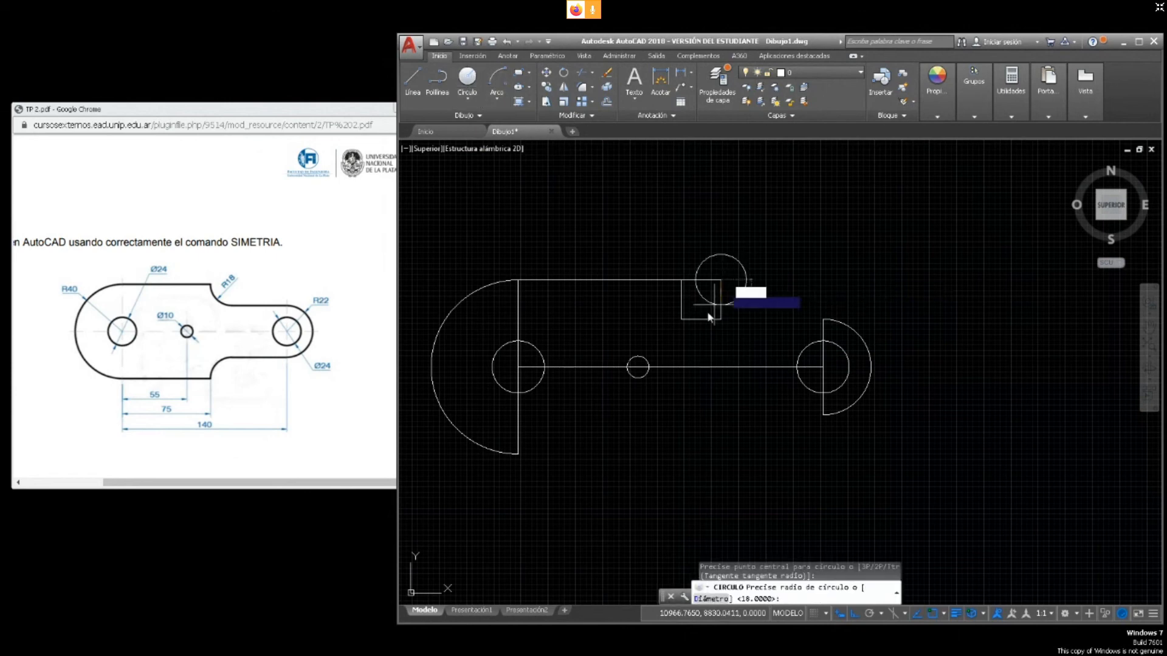
click(721, 319)
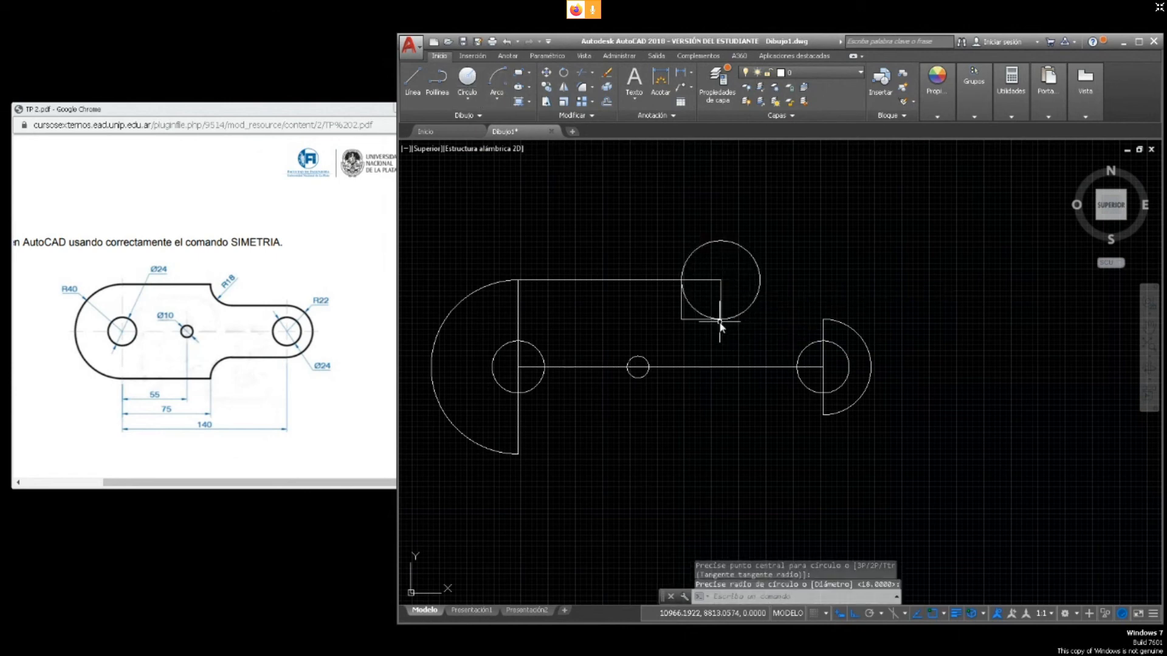
click(741, 248)
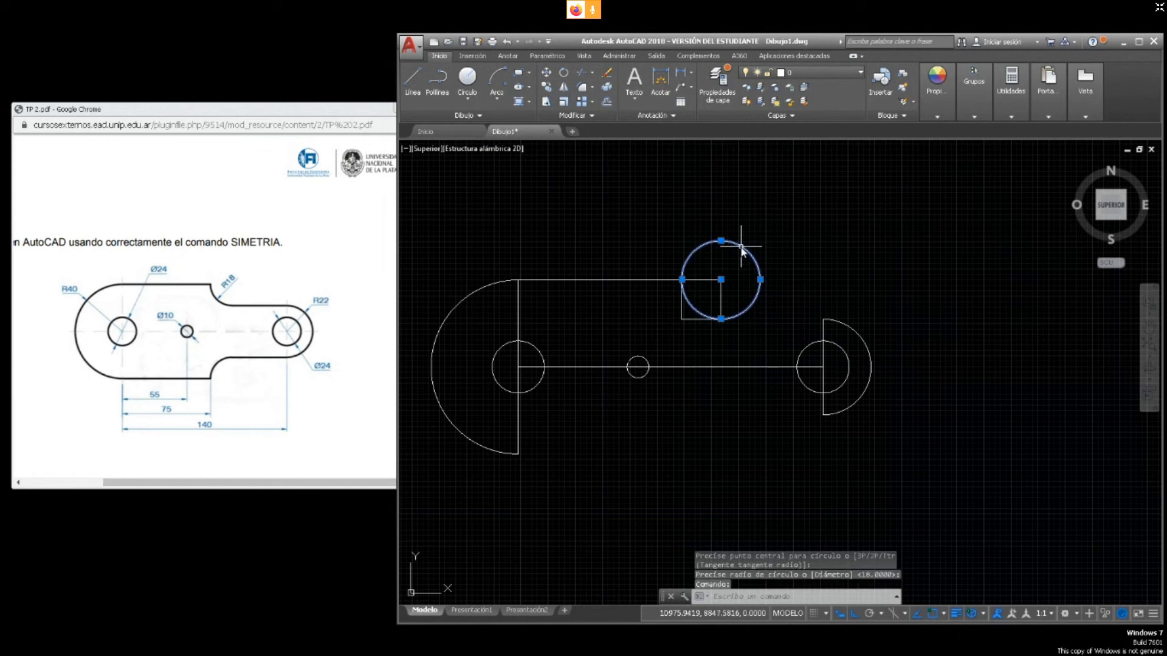
key(Delete)
Draw a circle centred on the square's lower-left corner through its lower-right corner, and erase it
click(467, 79)
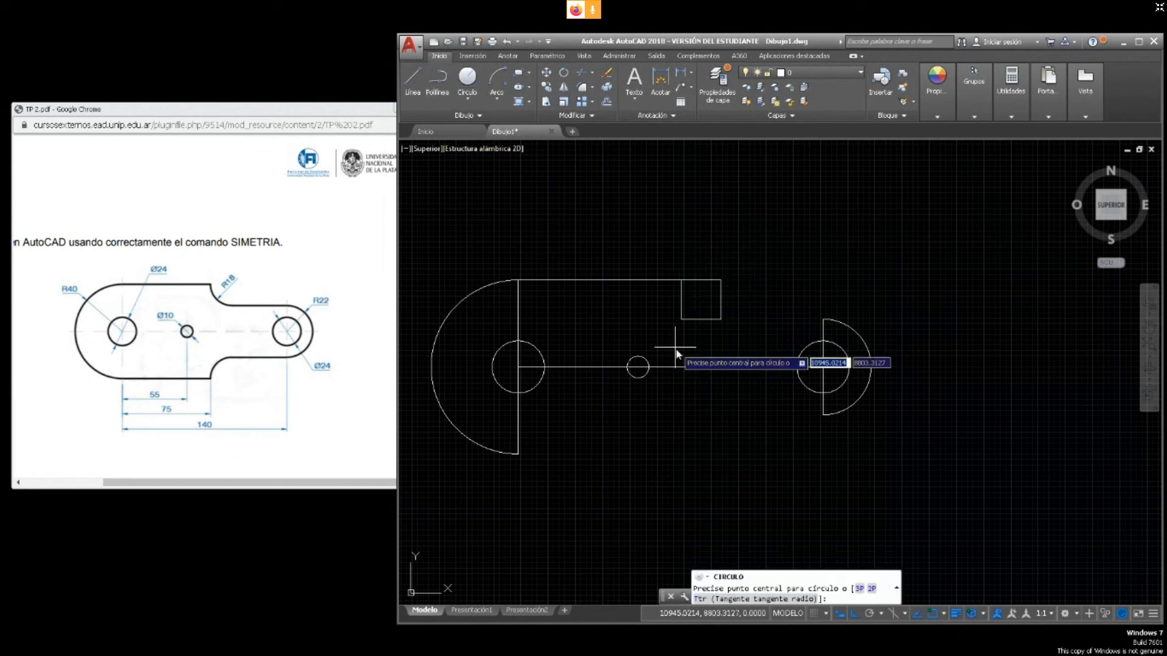
click(681, 319)
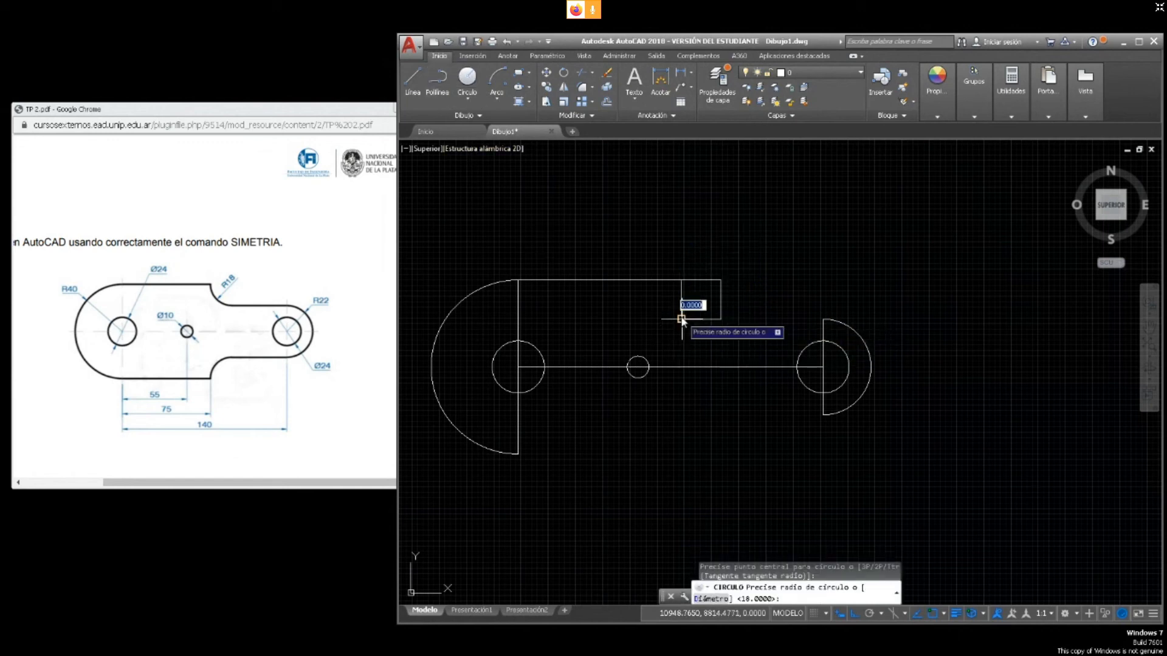
click(721, 322)
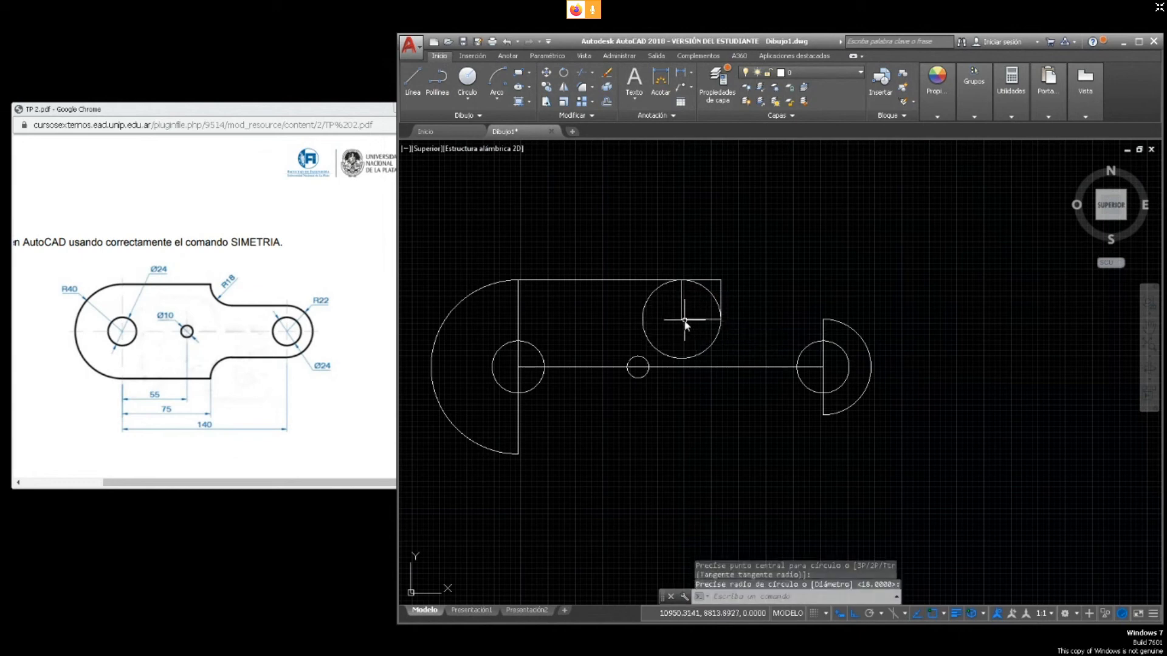
click(711, 294)
key(Delete)
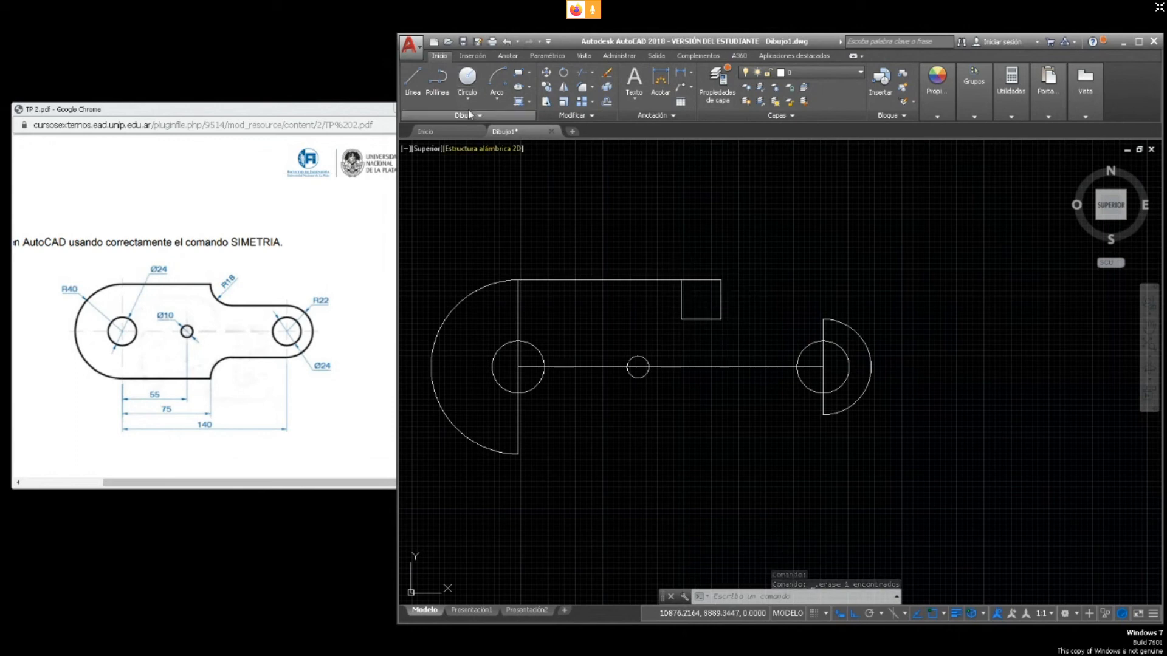
Draw a radius 18 circle centred on the square's upper-right corner, passing through its lower-right corner
click(467, 77)
click(721, 279)
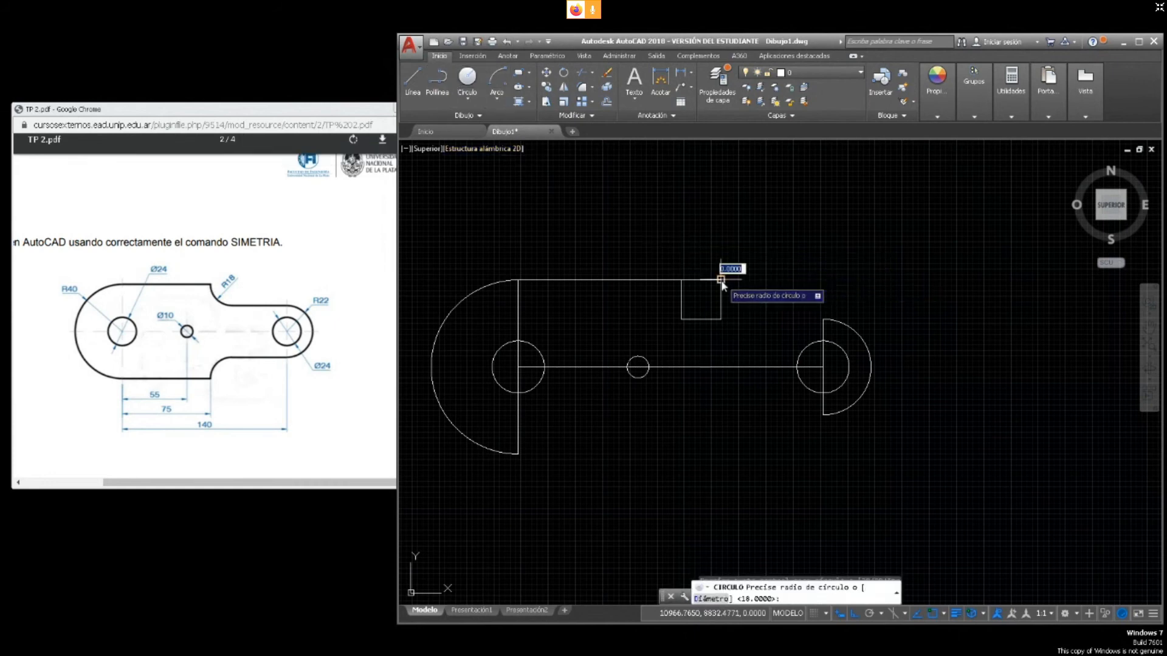
click(721, 319)
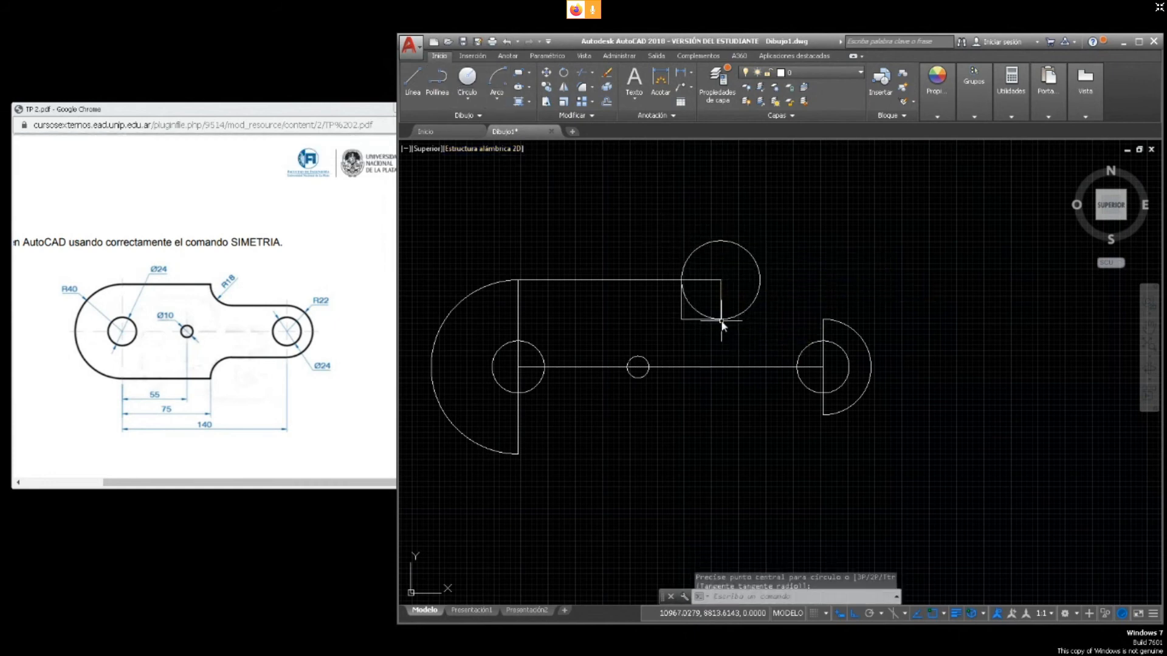
click(681, 280)
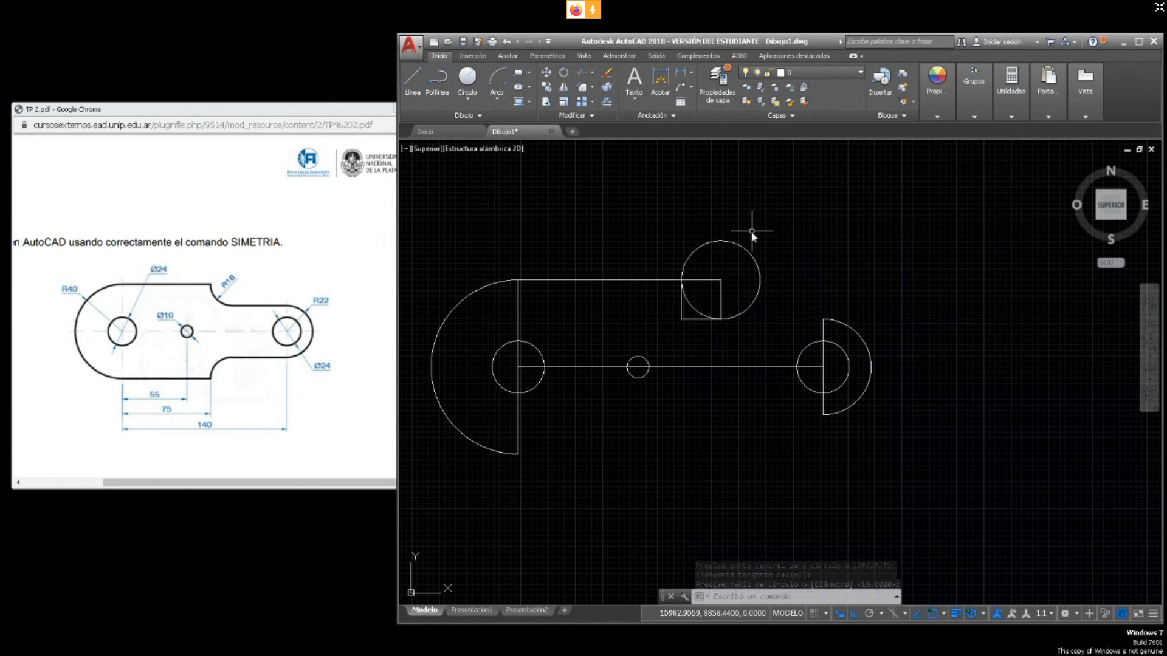
Erase the radius 18 circle centred on the square's upper-right corner
click(744, 246)
click(721, 280)
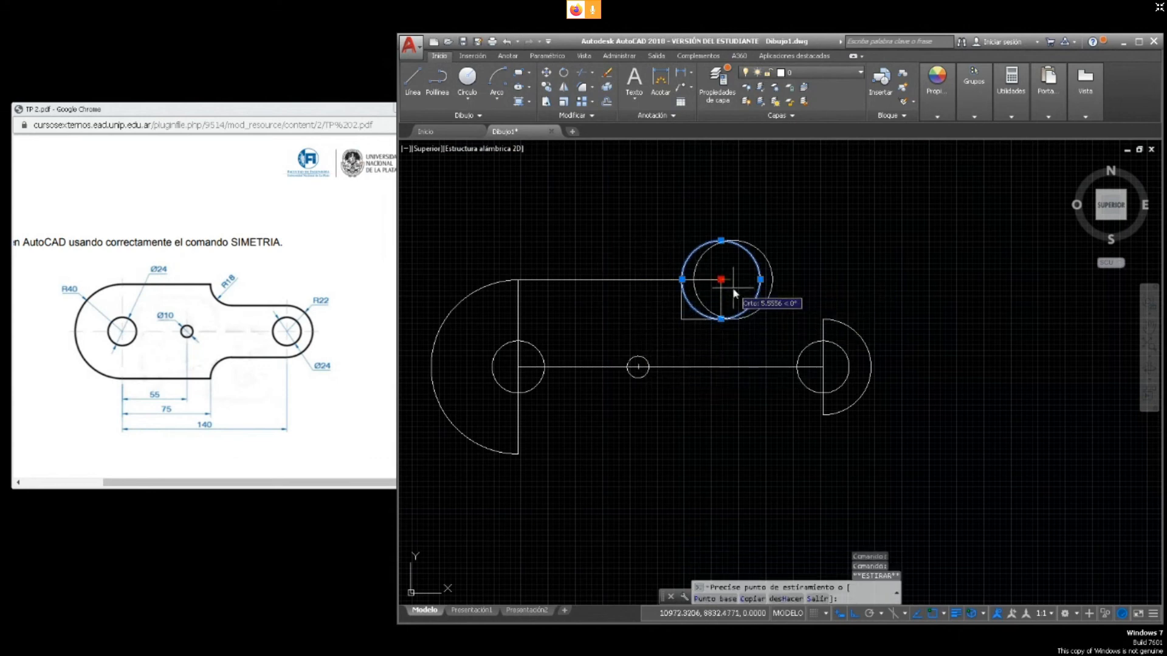
key(Escape)
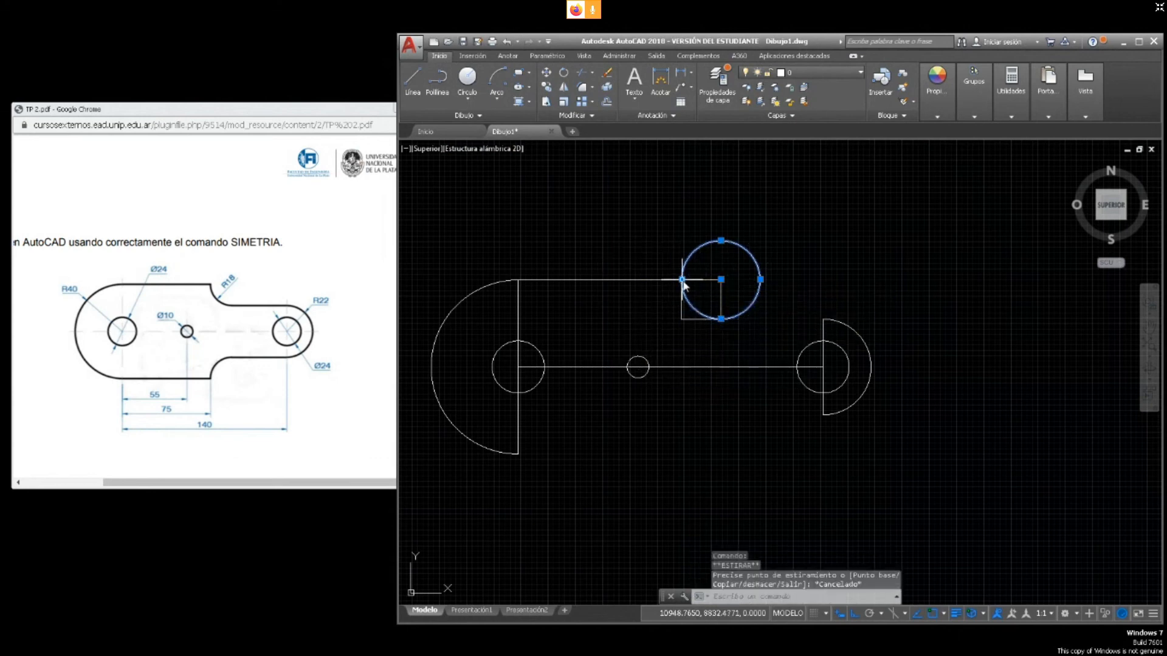
key(Delete)
Draw a circle centred on the square's lower-left corner through its upper-left corner, and erase it
click(467, 82)
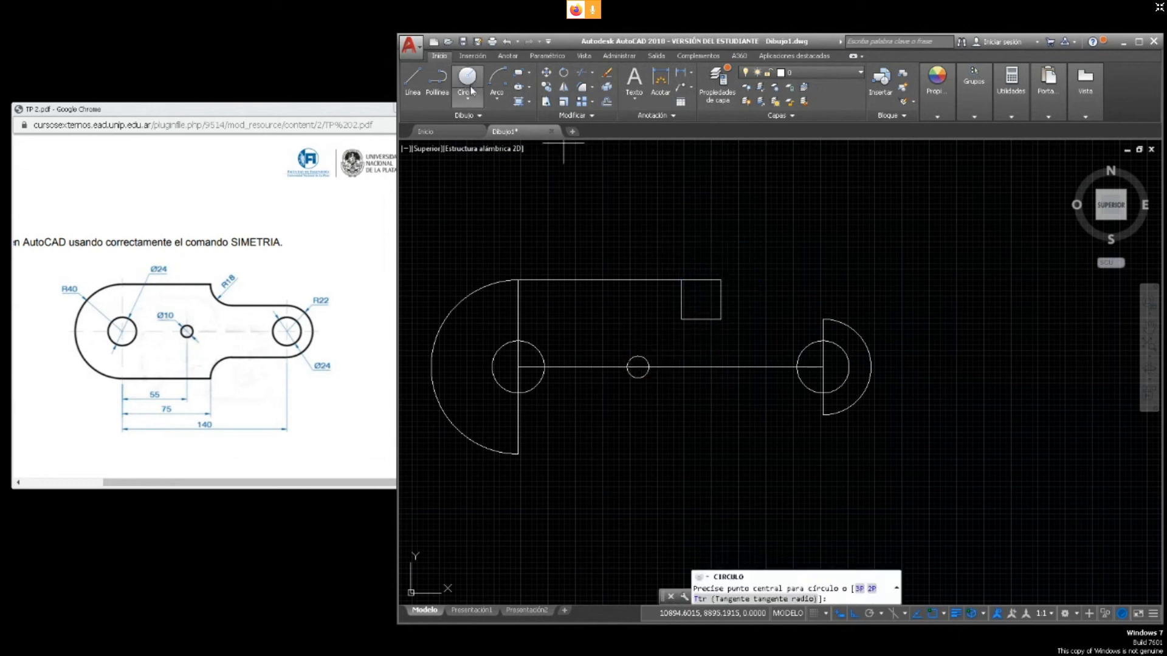
click(682, 319)
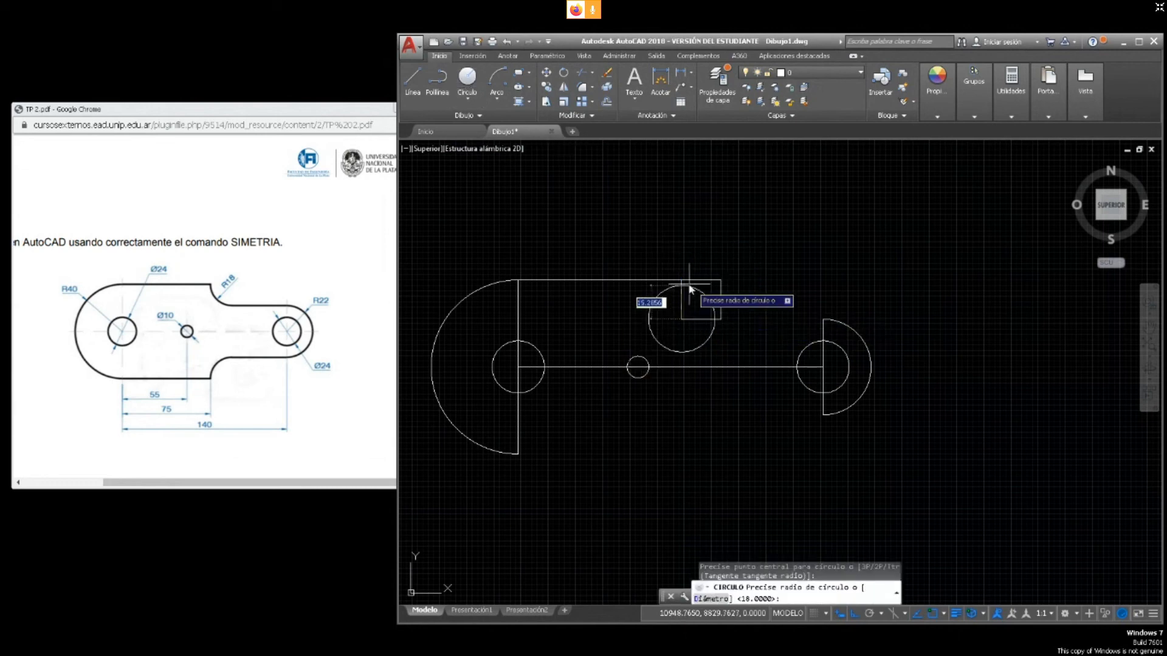
click(681, 277)
key(Escape)
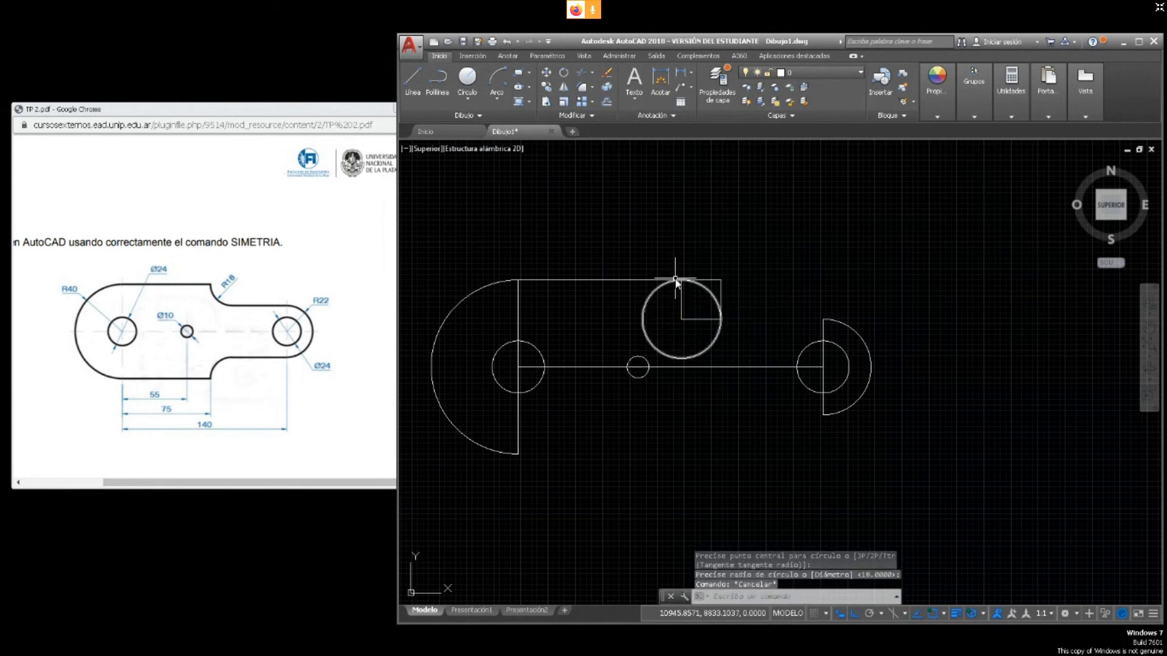
click(650, 304)
click(644, 300)
key(Delete)
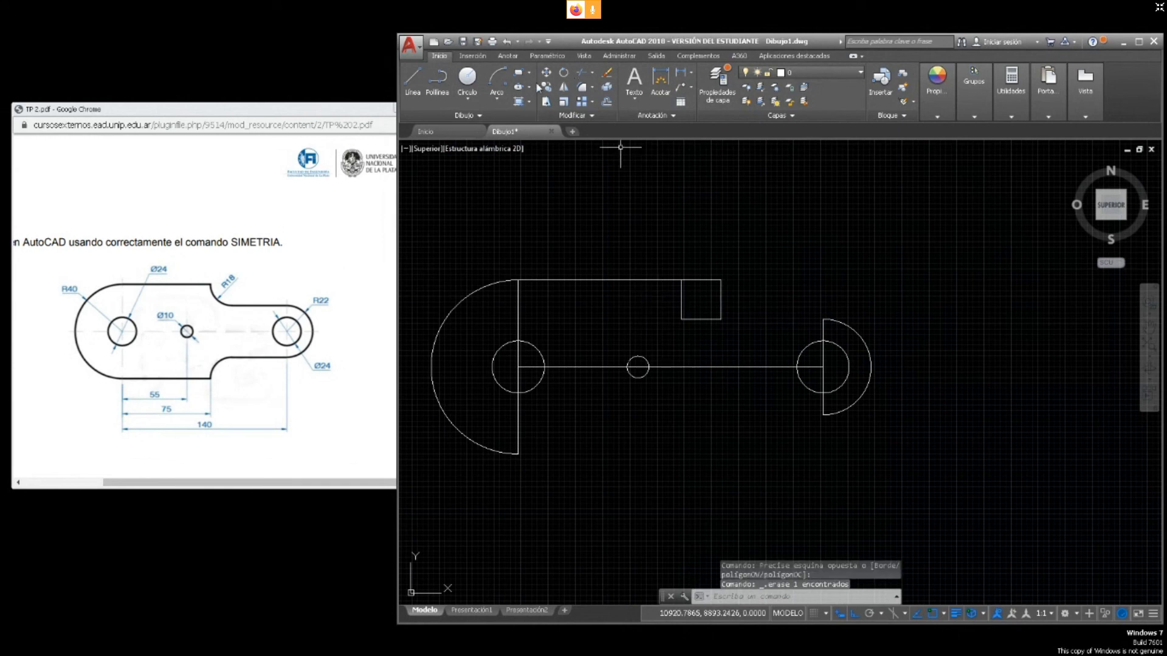
Draw a radius 18 quarter arc from the square's upper-left to its lower-right corner, centred on its upper-right corner
click(498, 80)
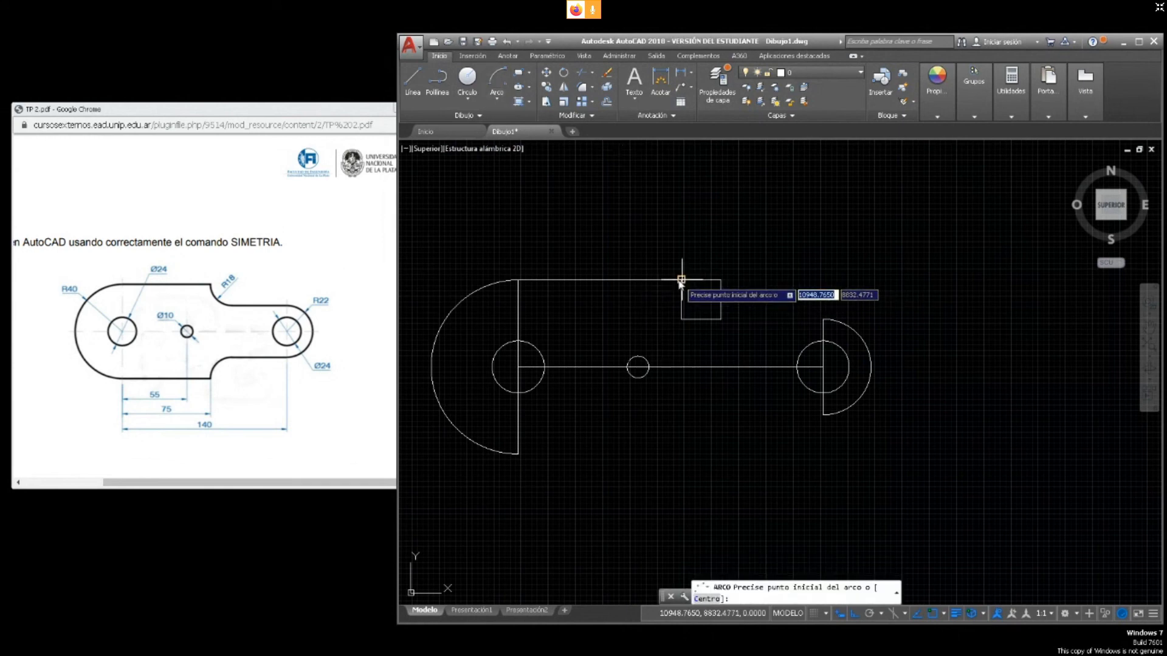
click(680, 281)
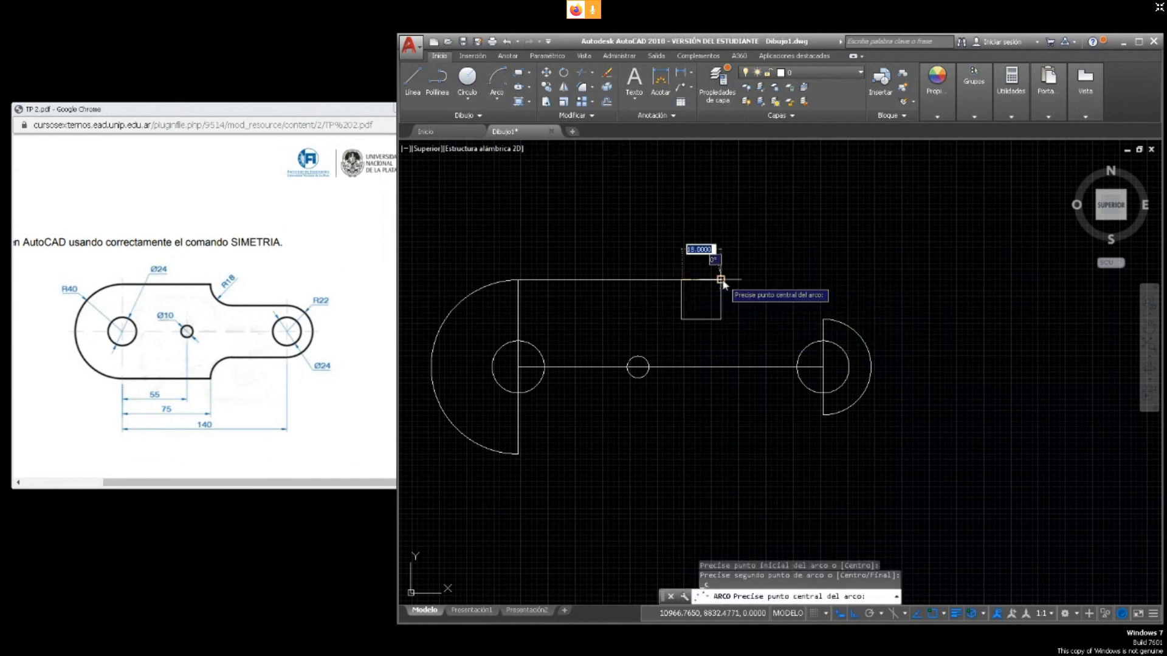
click(722, 281)
click(722, 306)
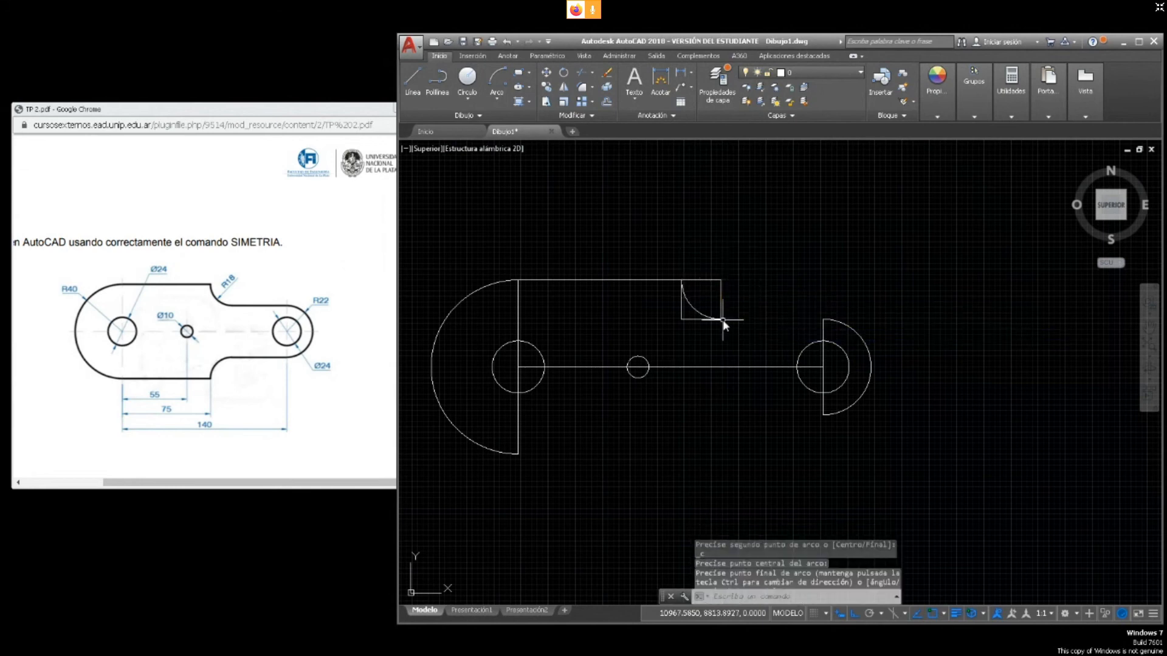
key(Escape)
Erase the sides of the construction square around the radius 18 arc
click(681, 311)
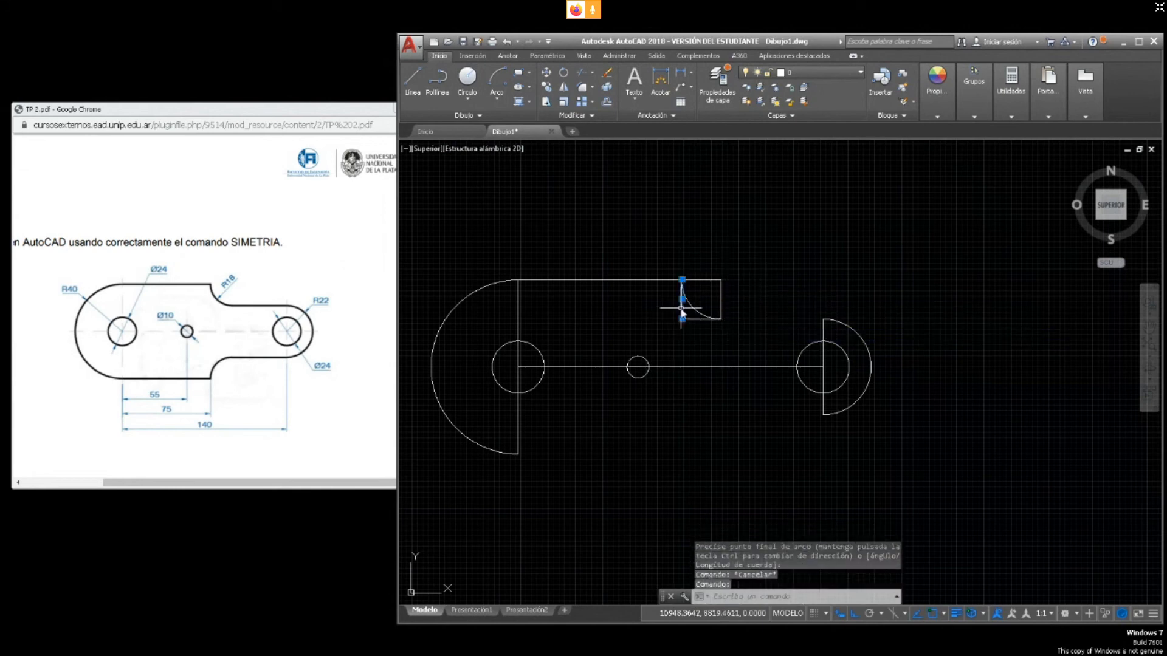
key(Delete)
click(702, 268)
click(703, 286)
key(Delete)
click(722, 292)
key(Delete)
Draw a horizontal line from the lower end of the radius 18 arc to the upper end of the radius 22 arc
click(414, 77)
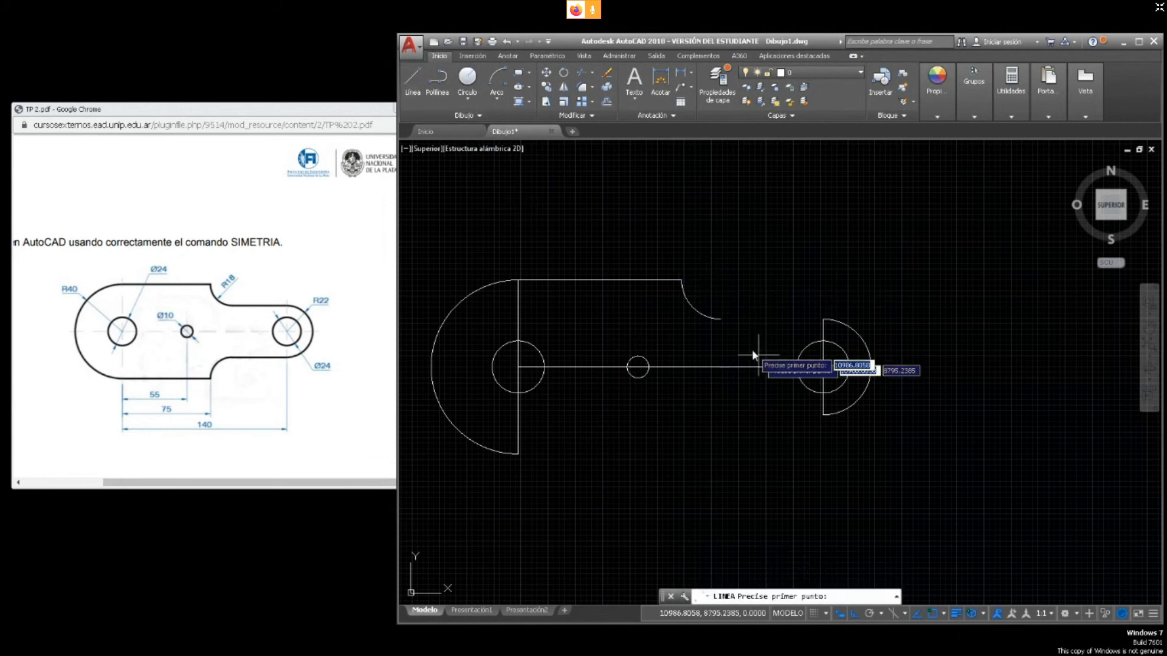
click(720, 319)
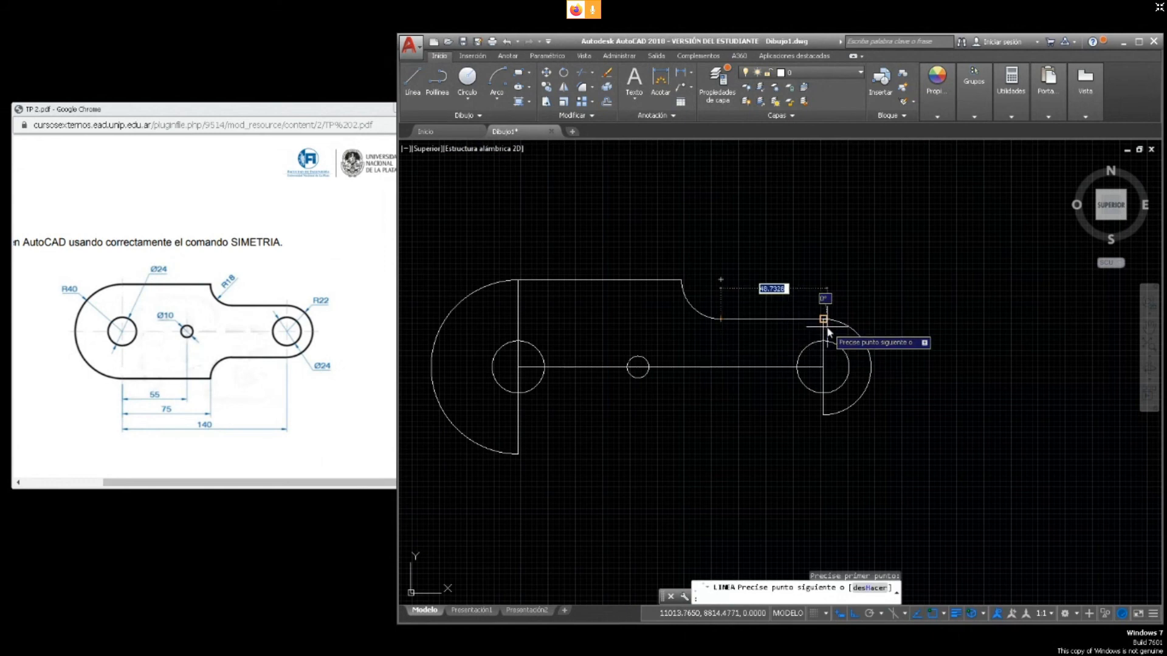
click(823, 319)
key(Escape)
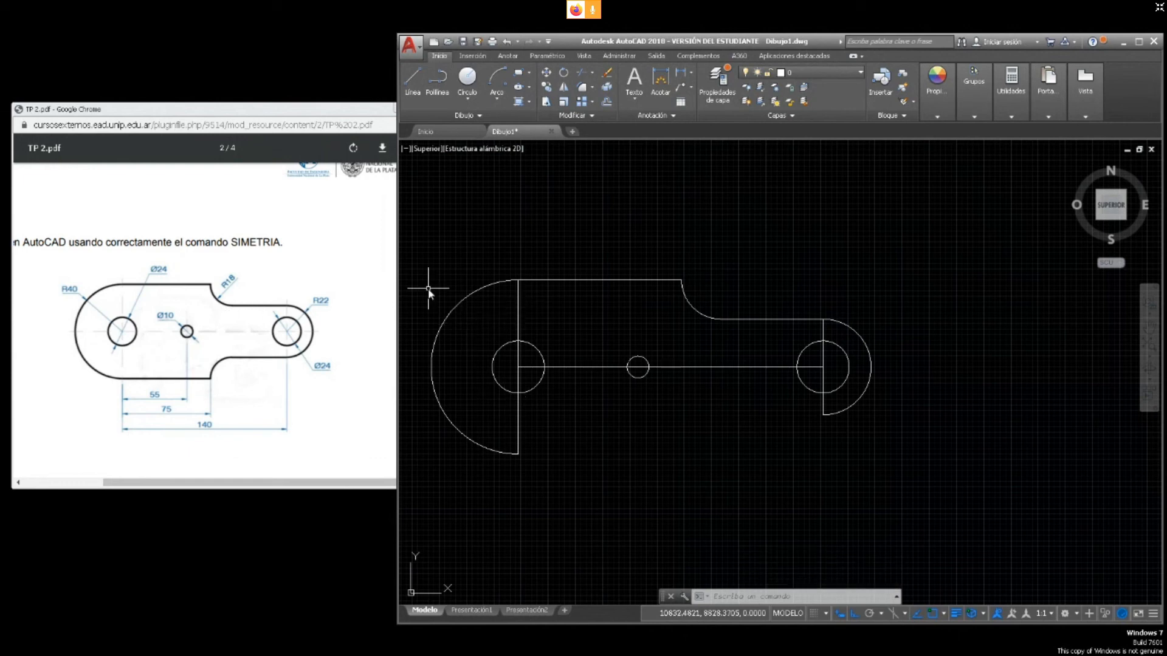
Draw auxiliary lines from the radius 22 arc's upper end up to the plate's top edge level and back to the radius 18 arc's upper end
click(746, 318)
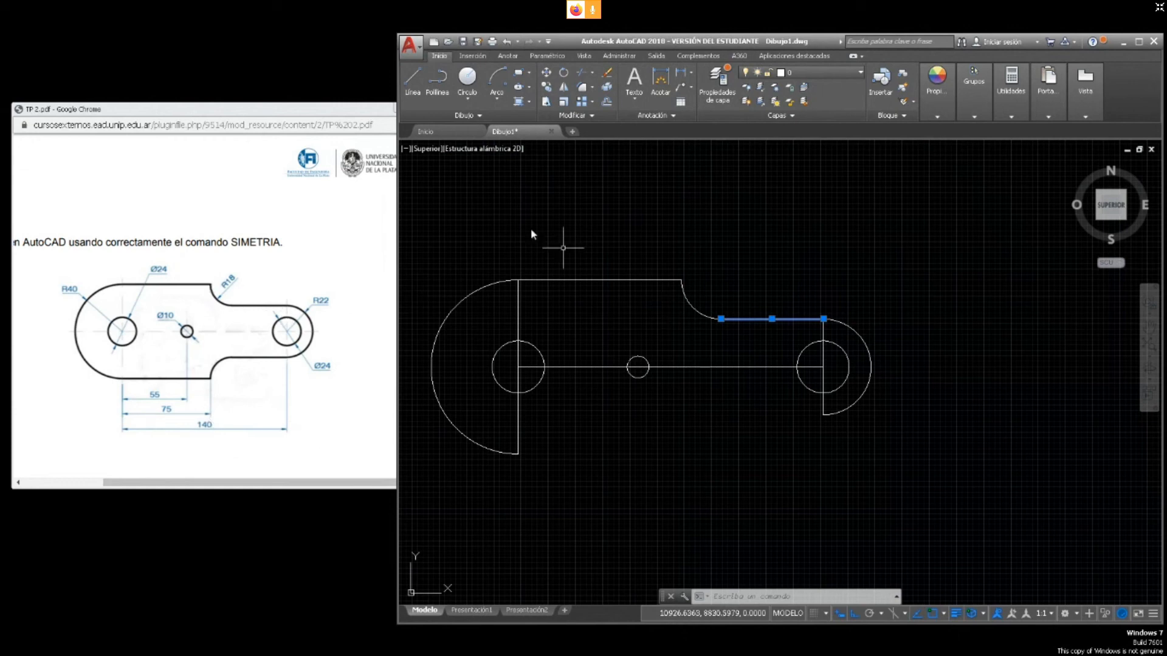
click(413, 82)
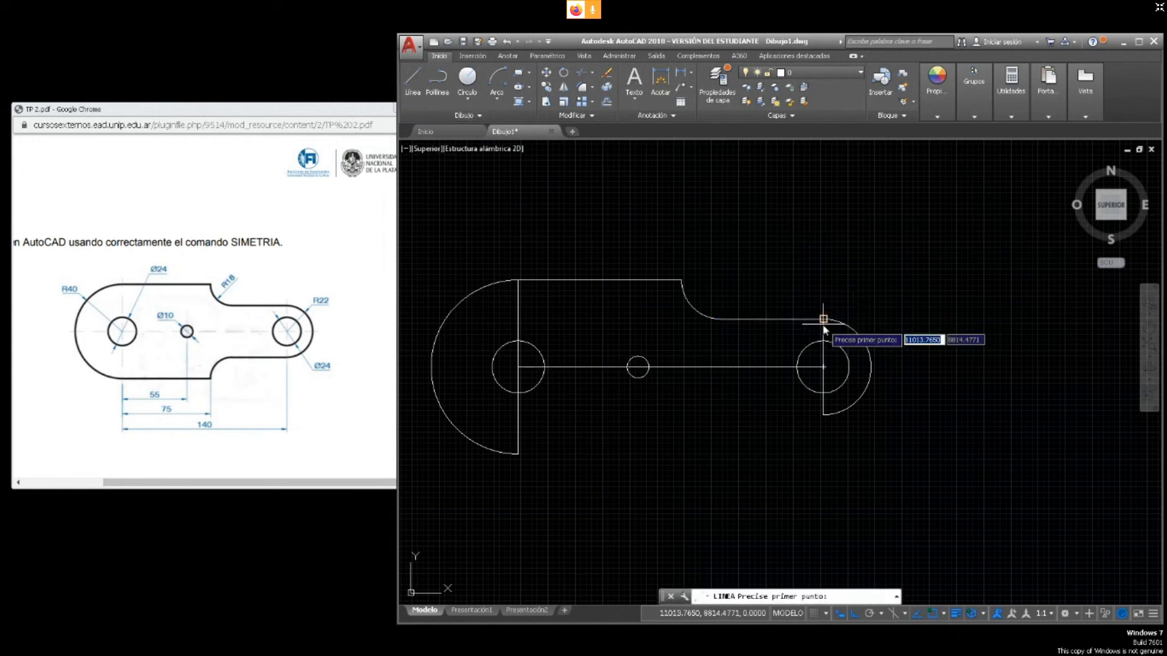
click(824, 319)
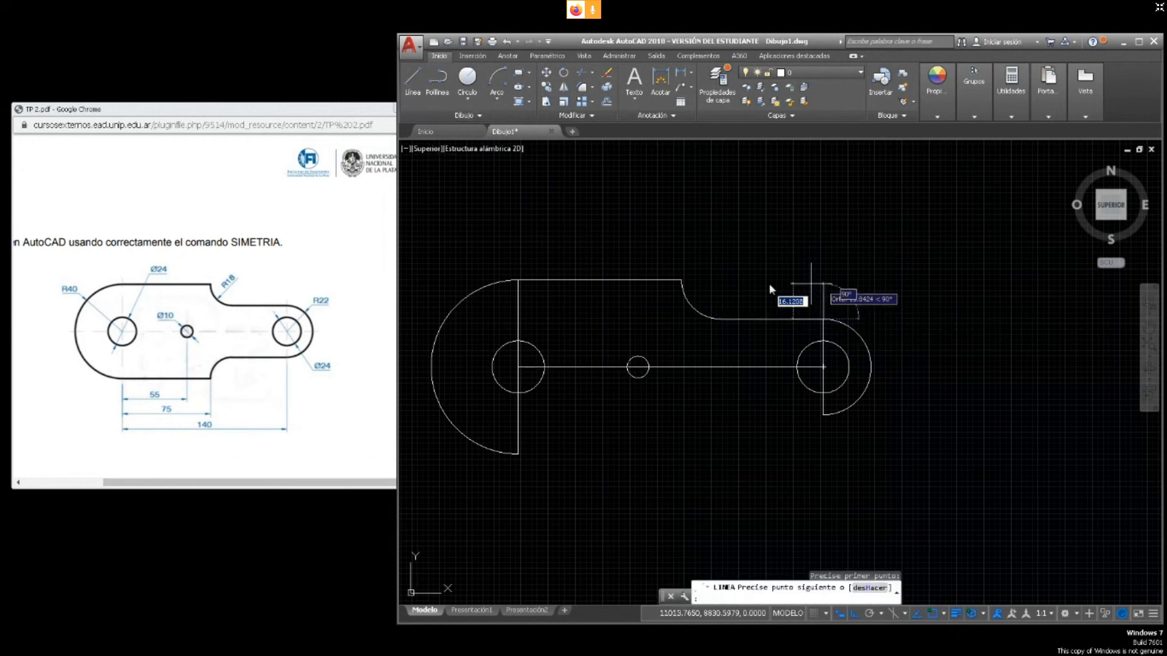
click(824, 280)
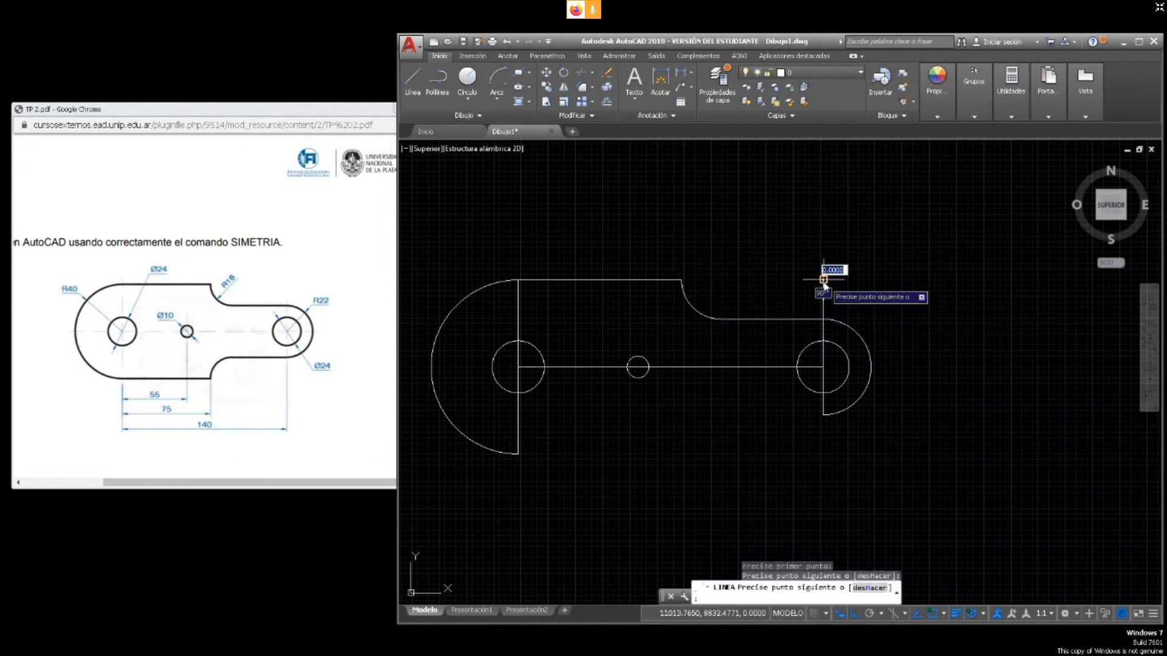
click(722, 280)
click(687, 281)
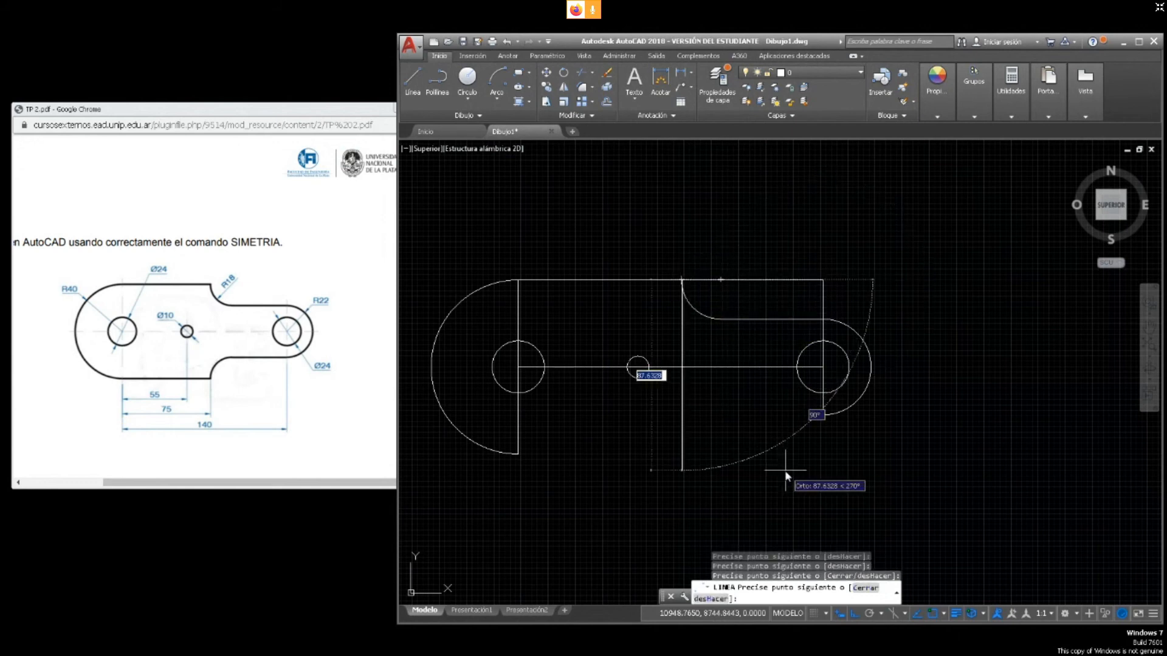
key(Escape)
Examine the separate line segments along the plate's top edge and the step line below them
click(564, 279)
click(562, 274)
click(710, 280)
click(758, 279)
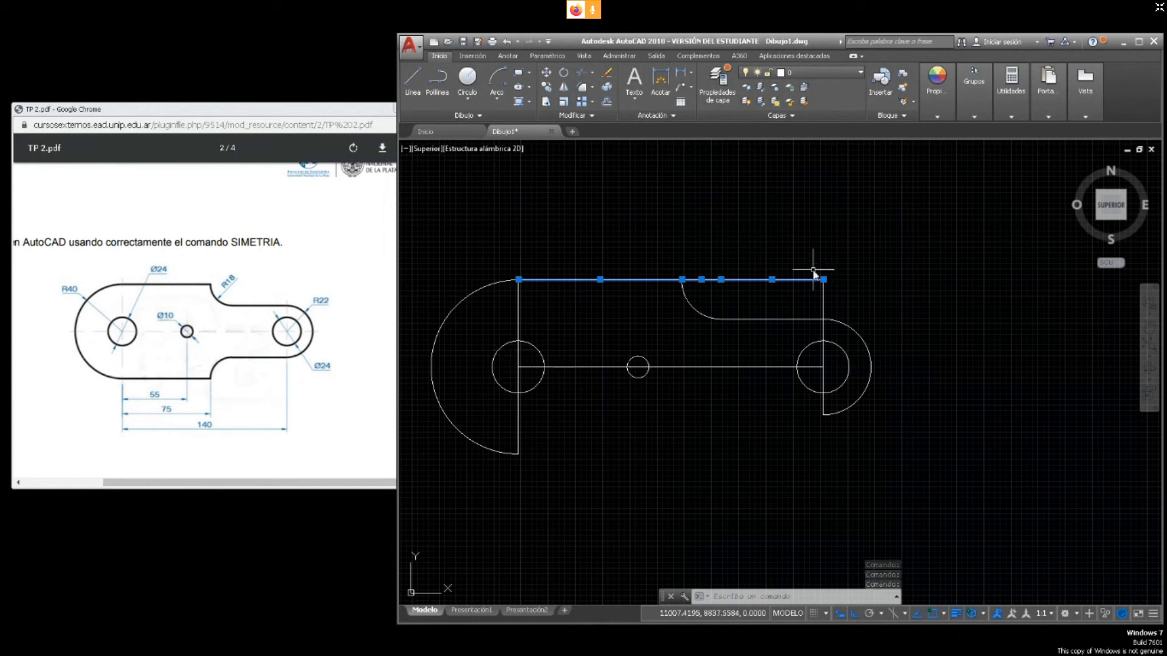
key(Escape)
click(772, 279)
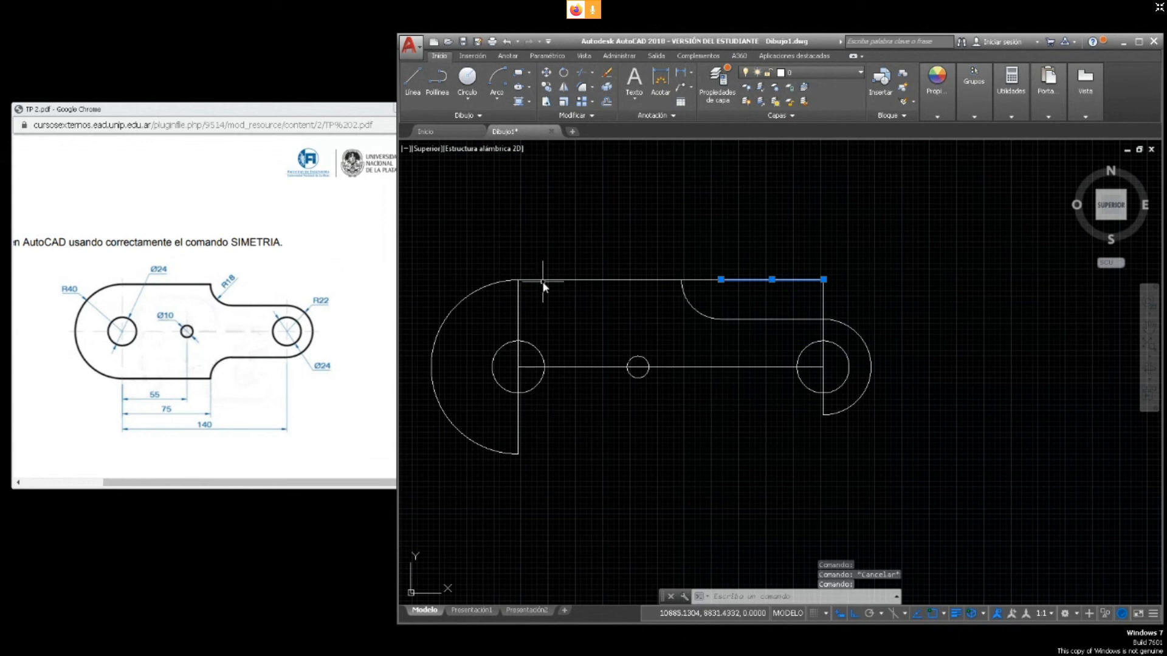
key(Escape)
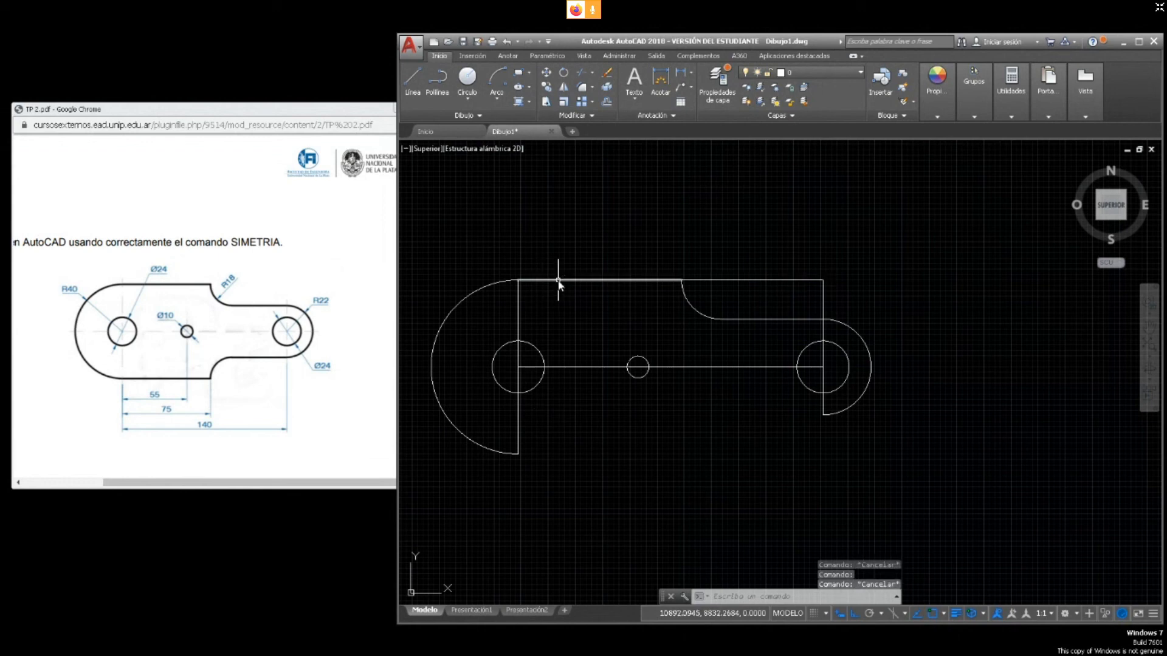
click(558, 280)
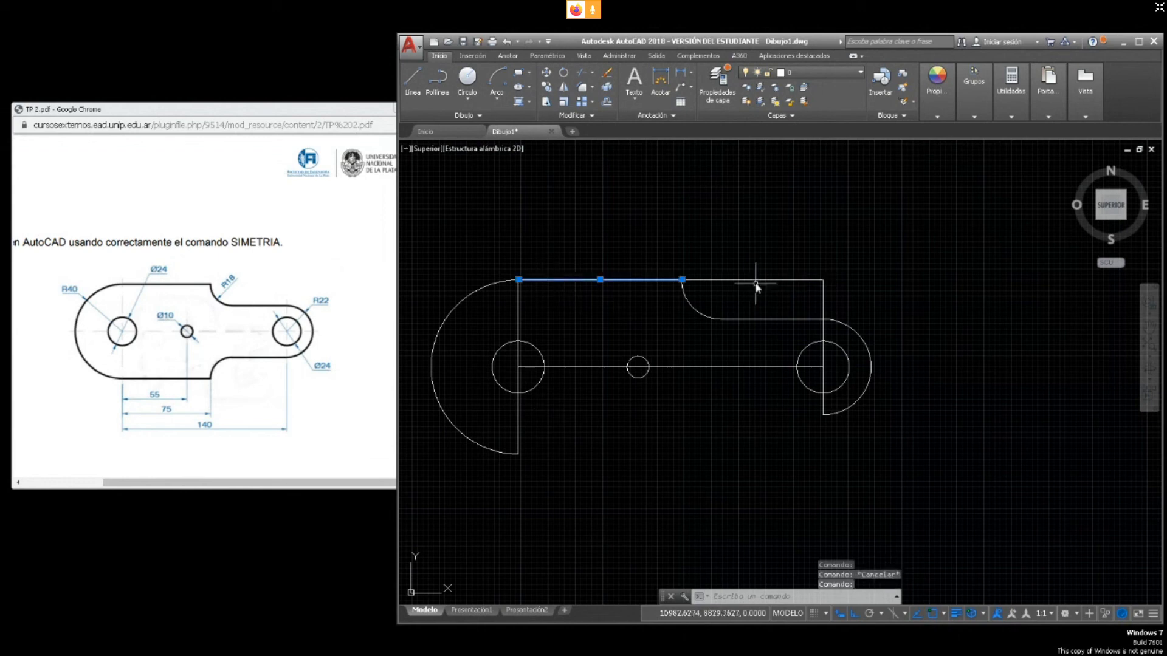
click(698, 280)
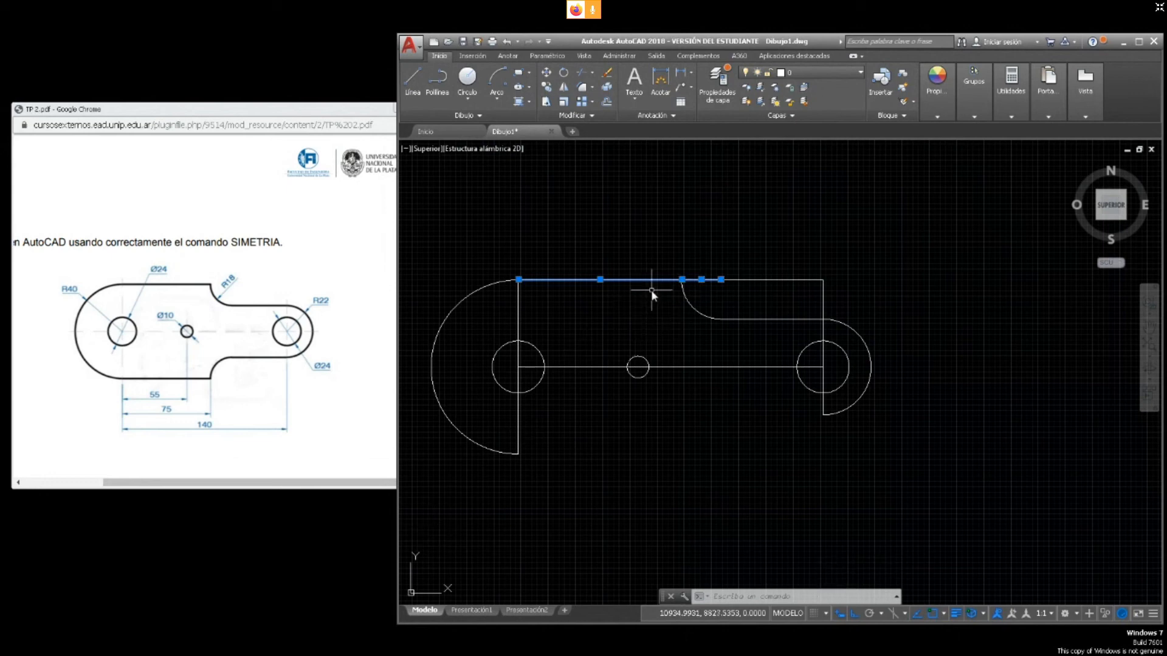
key(Escape)
click(630, 281)
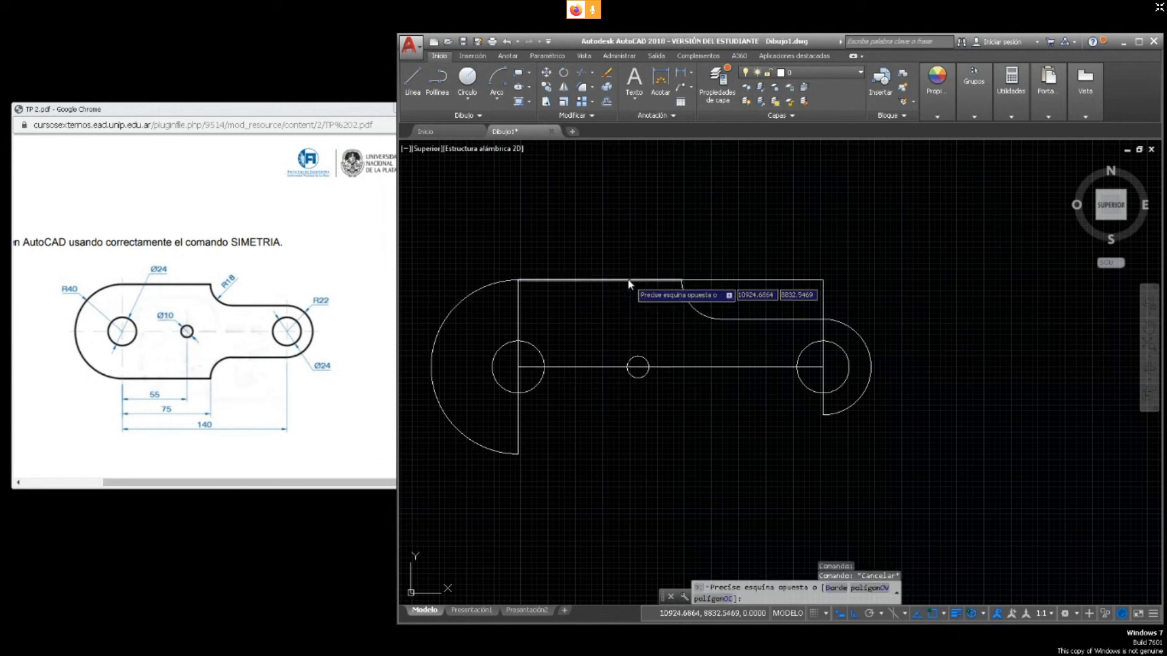
click(633, 283)
key(Escape)
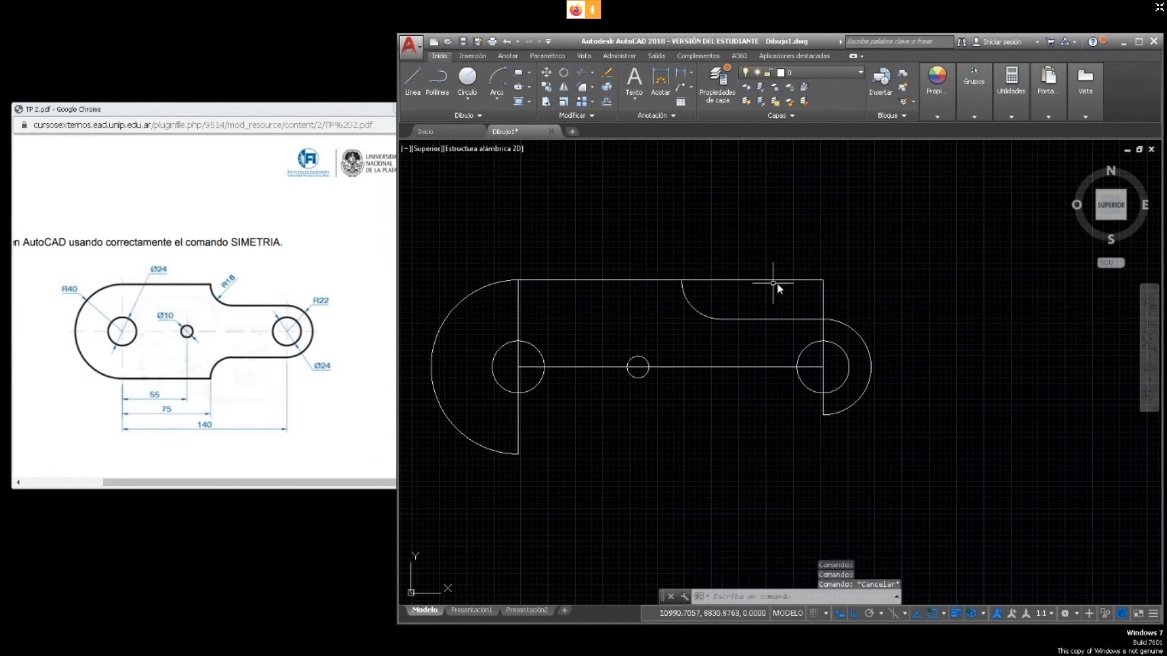
click(763, 319)
key(Escape)
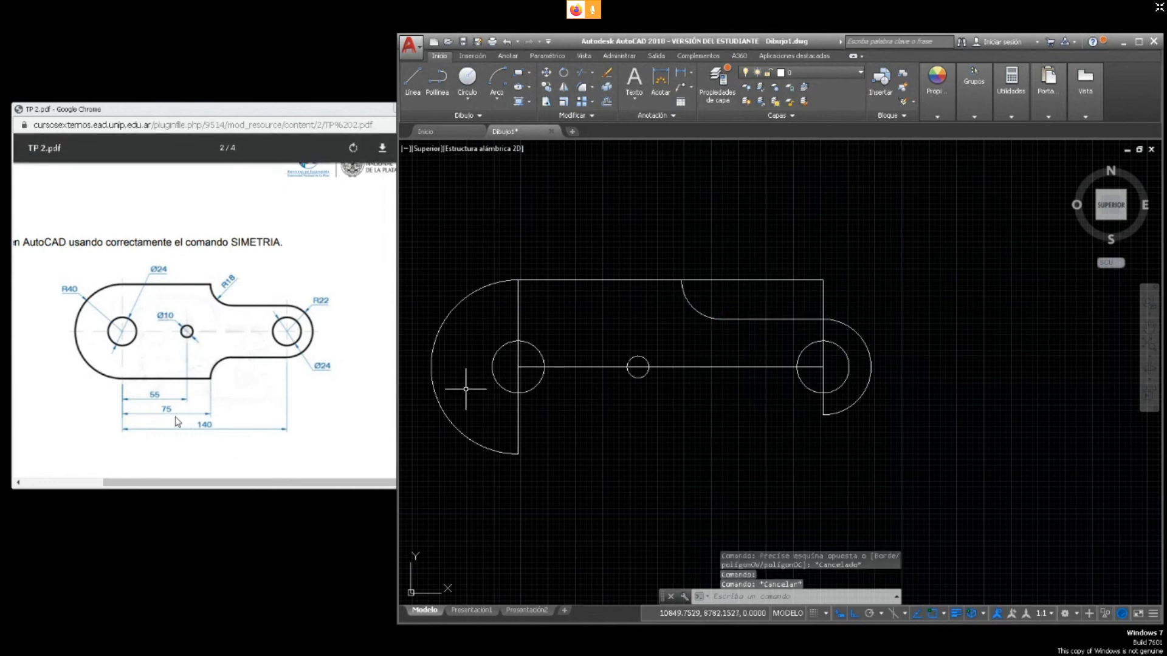
click(648, 280)
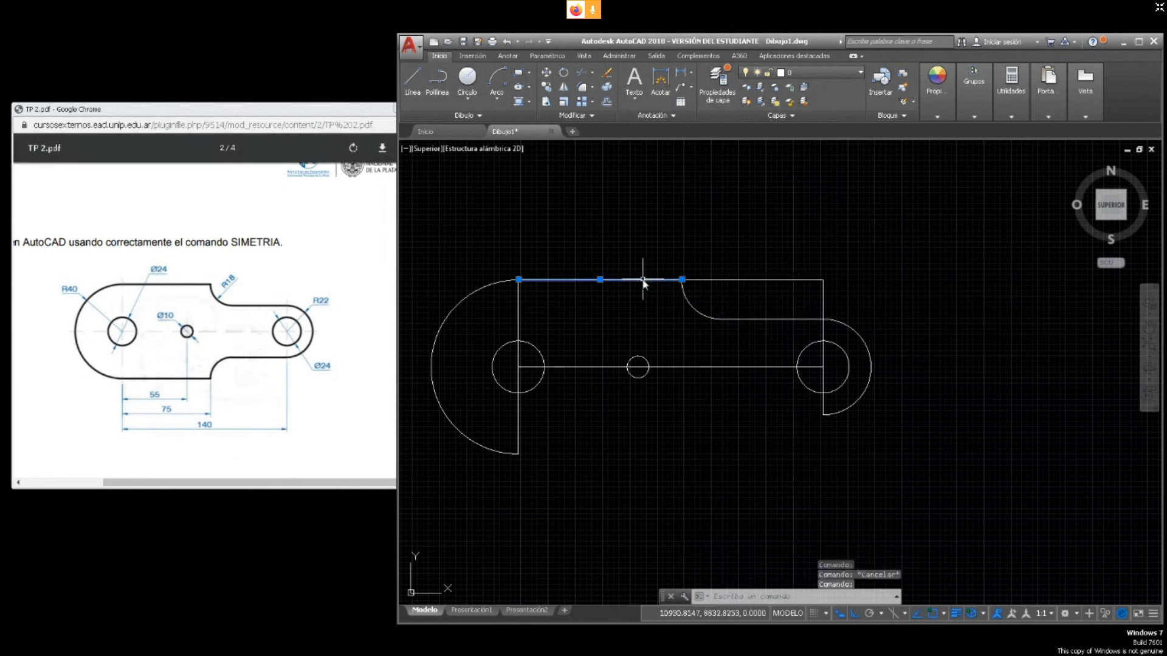
click(783, 280)
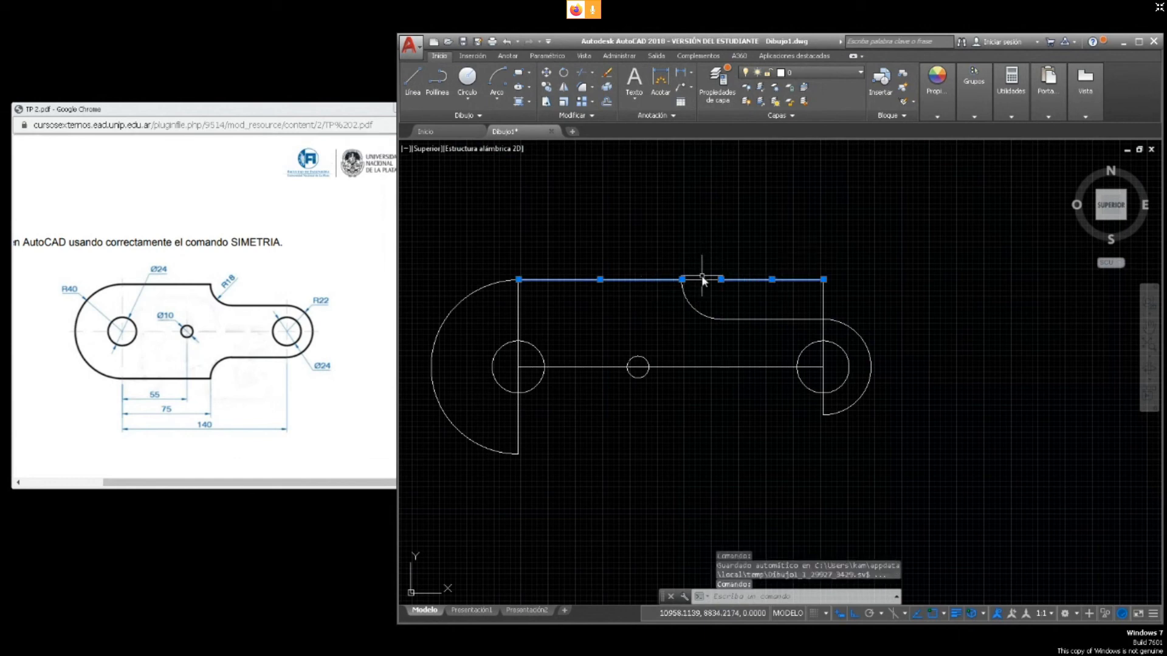
key(Escape)
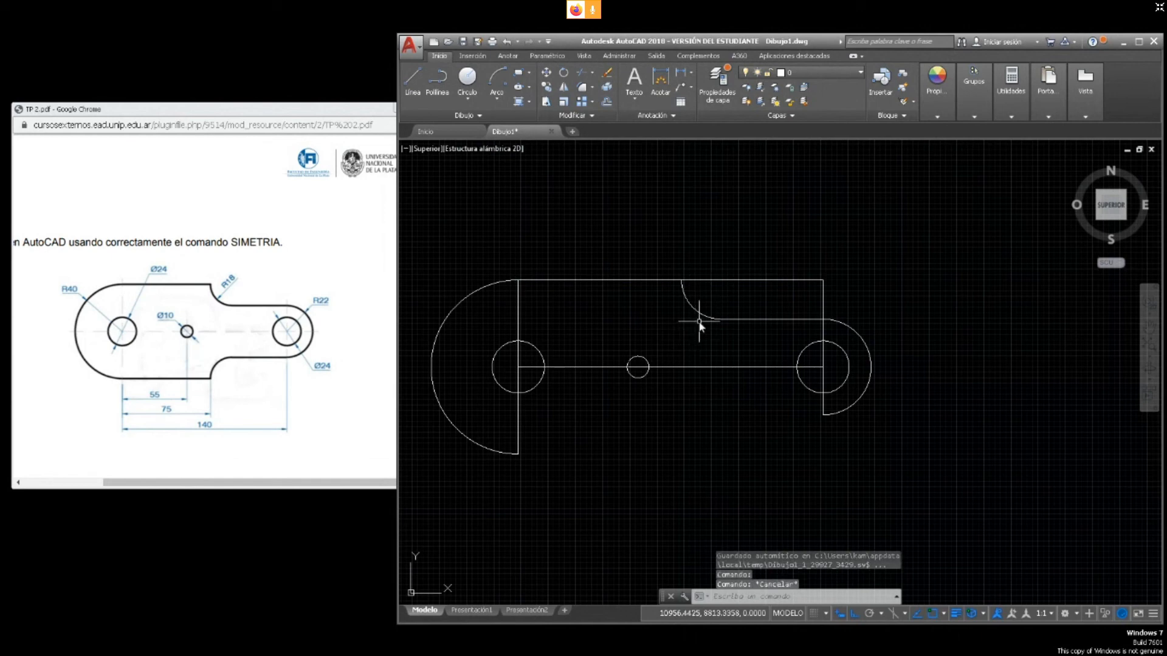
Erase the auxiliary lines extending the top edge beyond the radius 18 arc
click(700, 280)
key(Delete)
click(743, 280)
key(Delete)
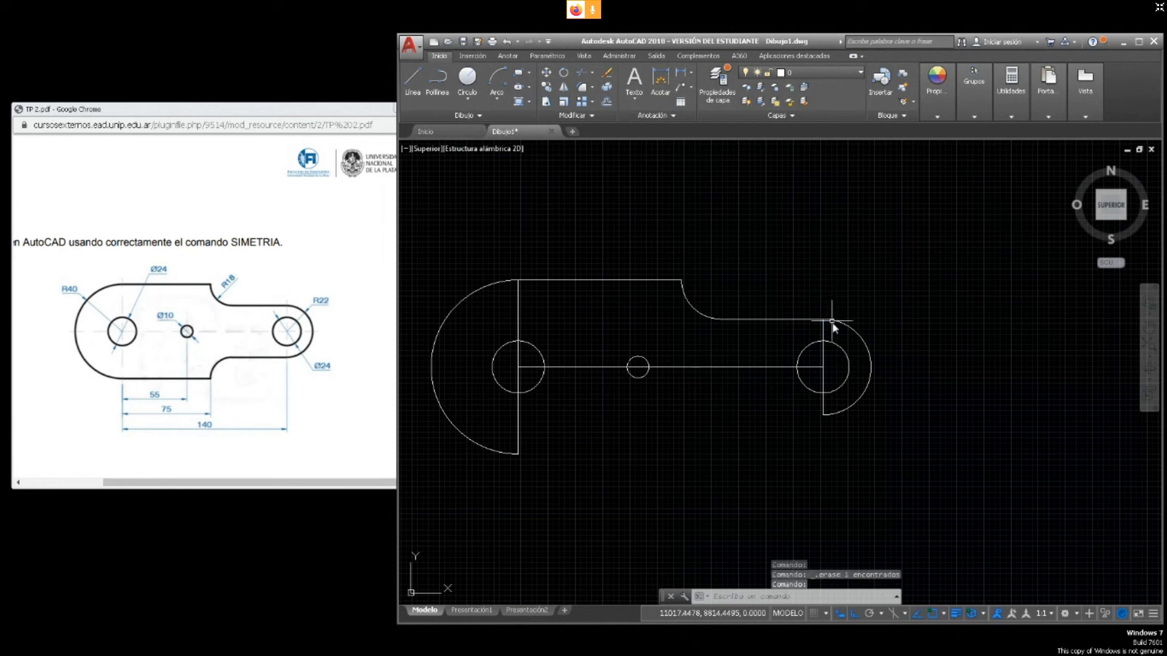
Erase the vertical chords closing the radius 22 and radius 40 arcs, restoring the horizontal centreline after erasing it
click(823, 379)
key(Delete)
click(759, 367)
key(Delete)
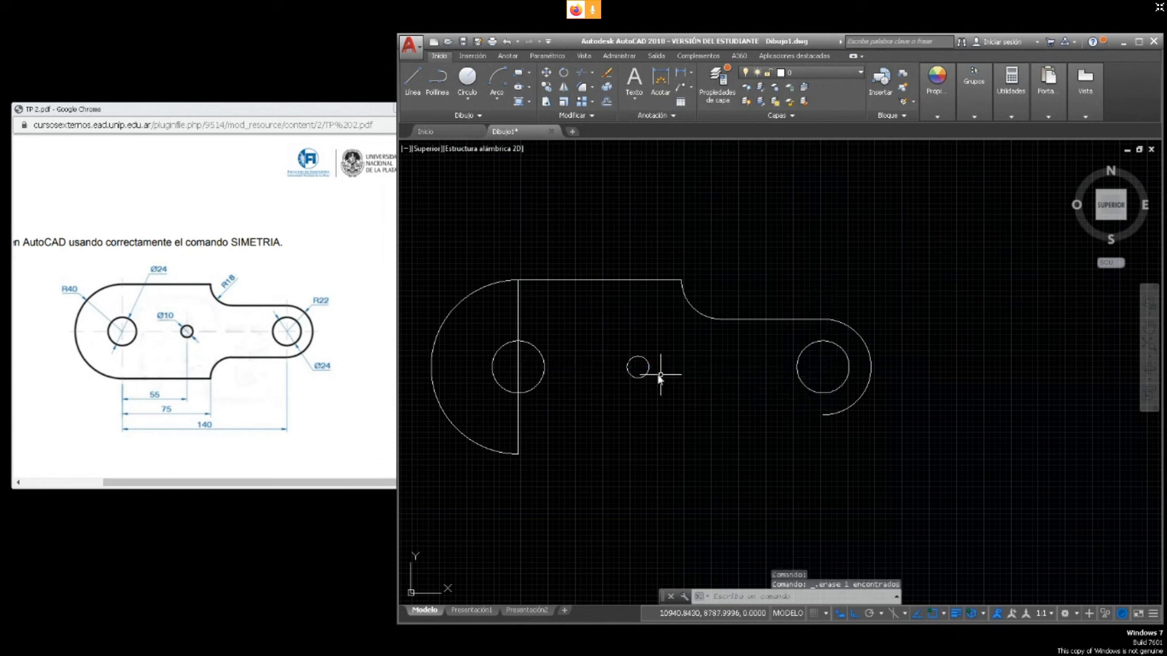
key(ctrl+z)
click(519, 317)
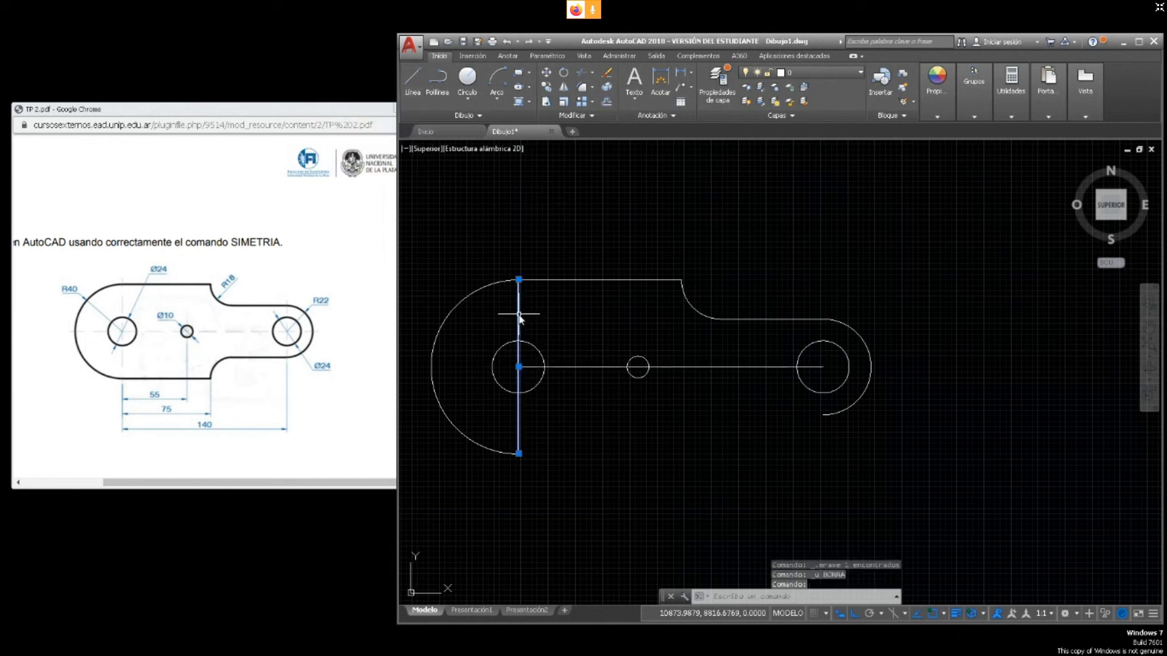
key(Delete)
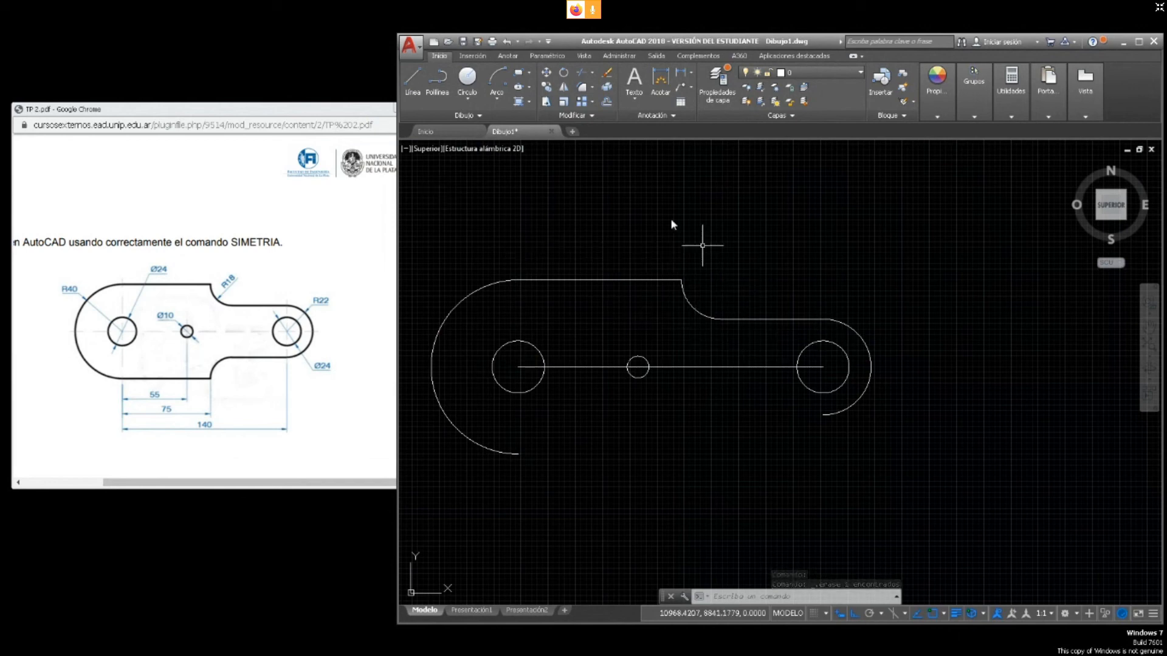
Mirror the plate's top edge, R18 arc and step line about the horizontal centreline, keeping the source objects
click(564, 86)
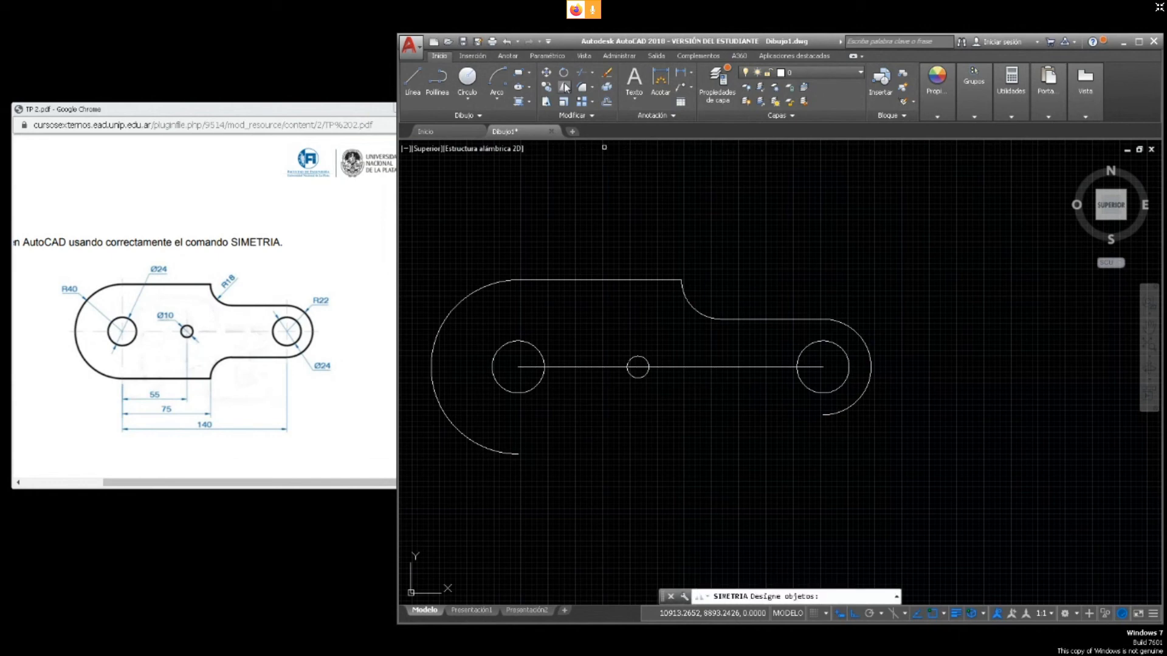
click(601, 282)
click(692, 306)
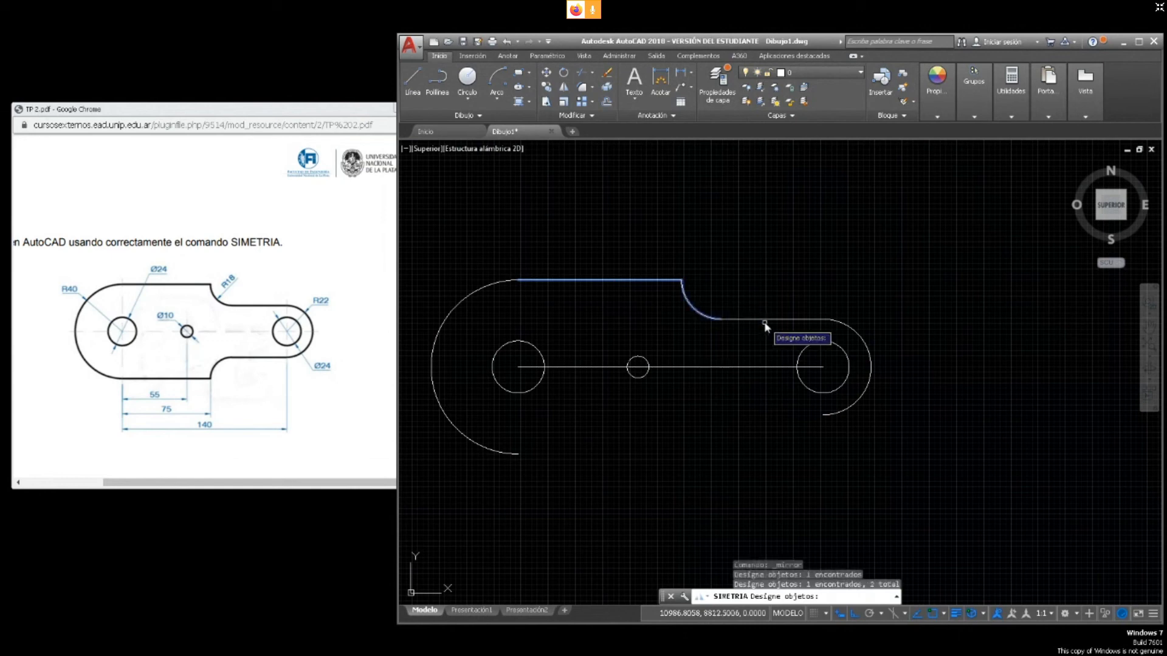
click(765, 320)
key(Return)
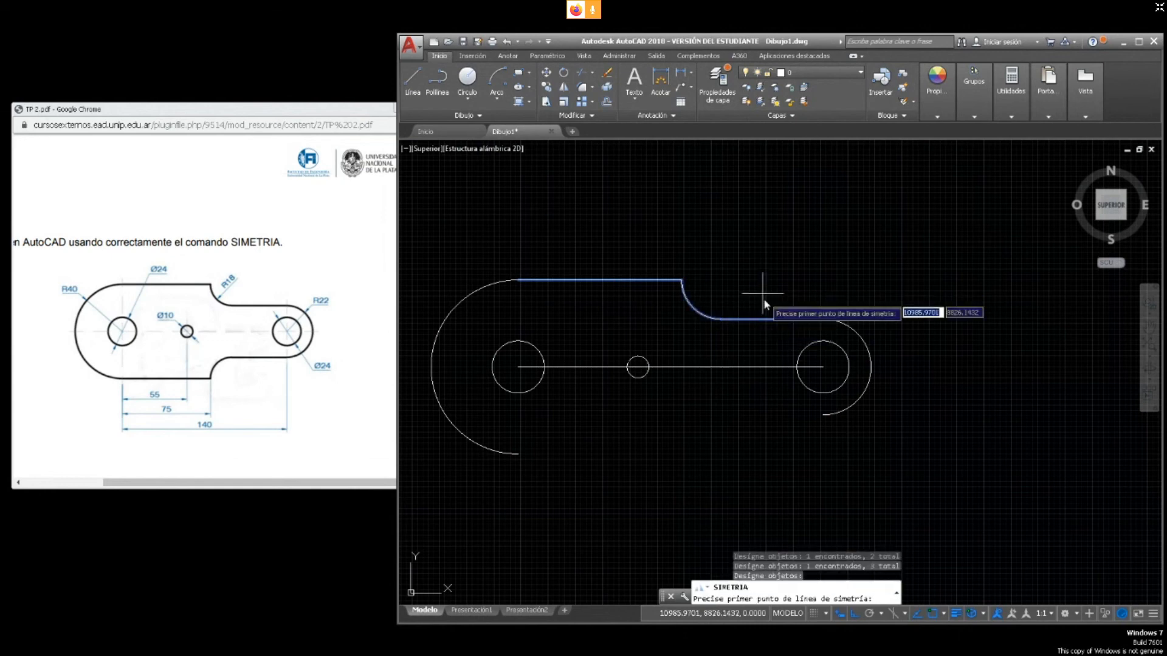
click(826, 367)
click(517, 367)
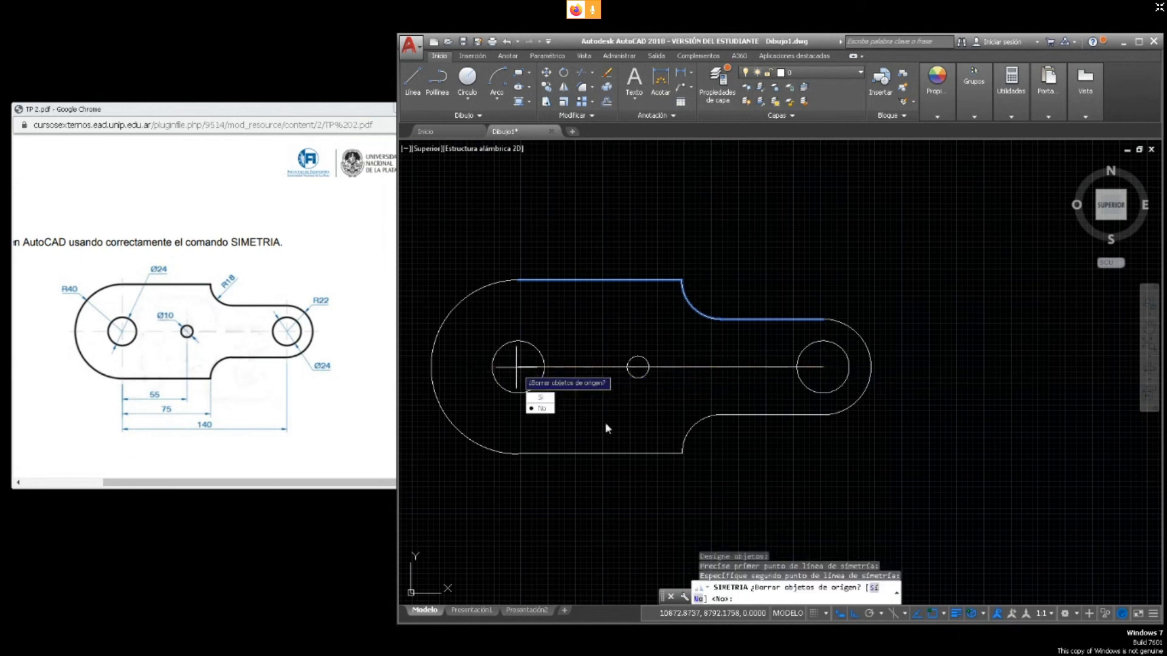
click(540, 409)
Erase the horizontal centreline joining the centres of the two 24 mm holes
click(675, 367)
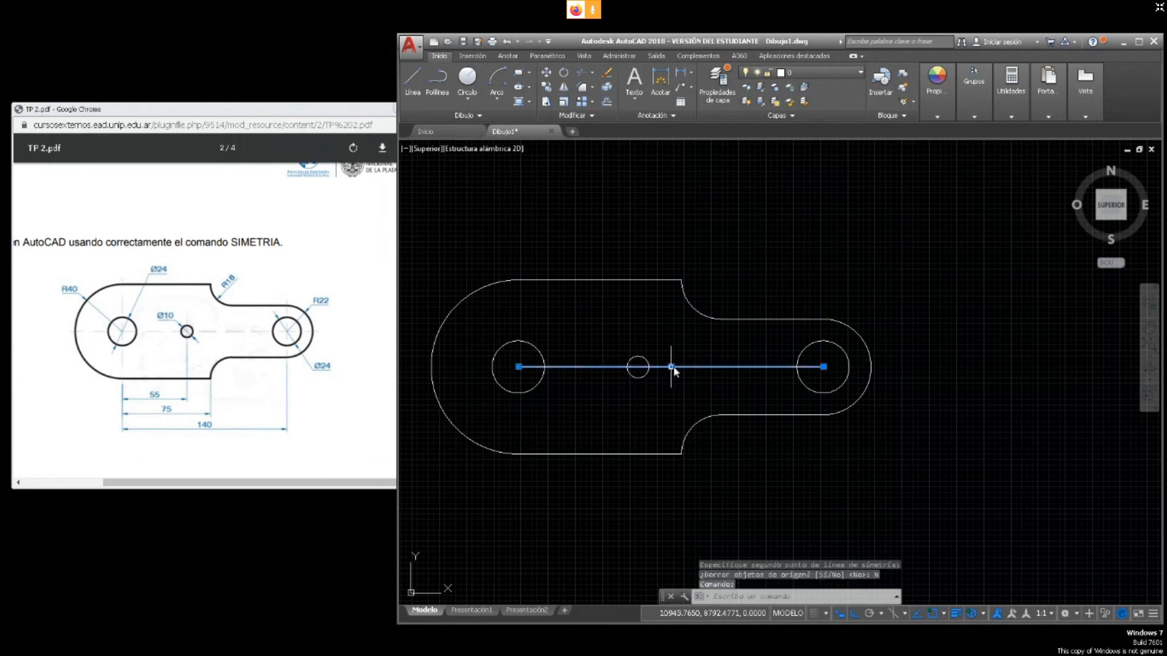
key(Delete)
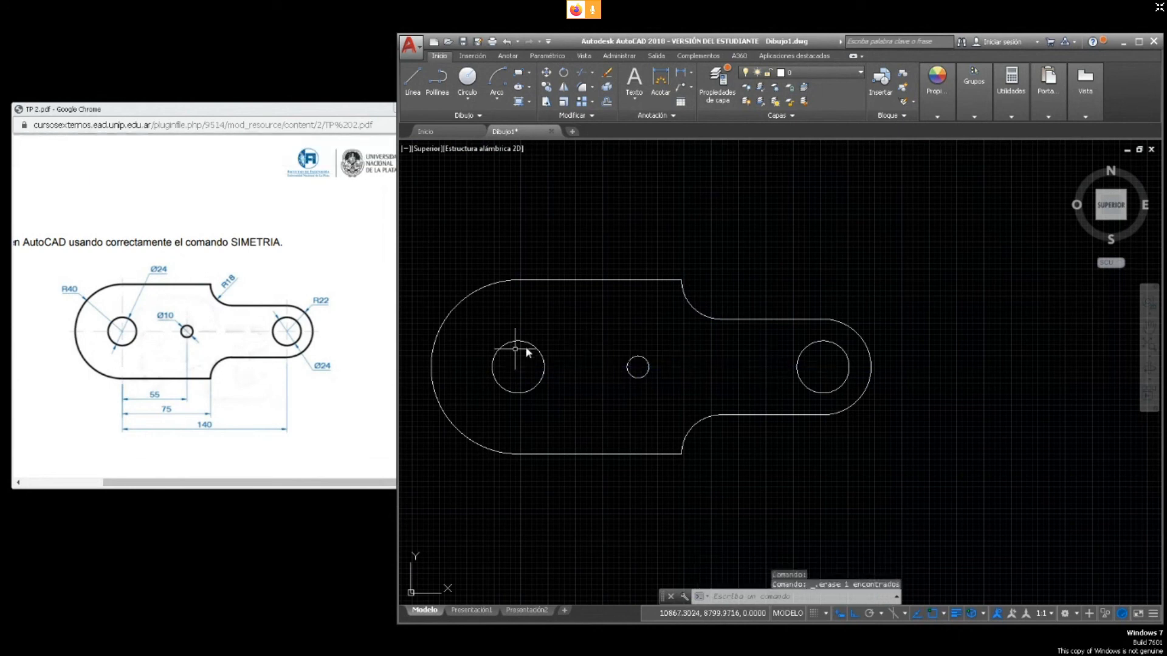
middle_drag(781, 388, 828, 371)
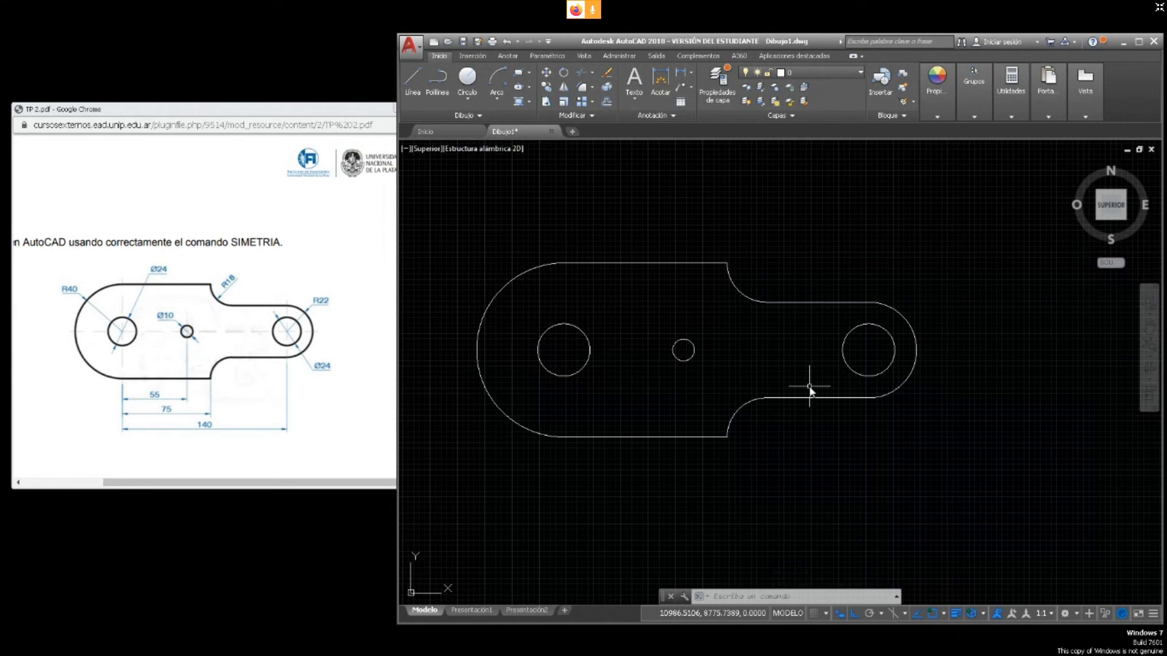
Read the newest messages in the class chat and return the shared presentation to full screen
key(Escape)
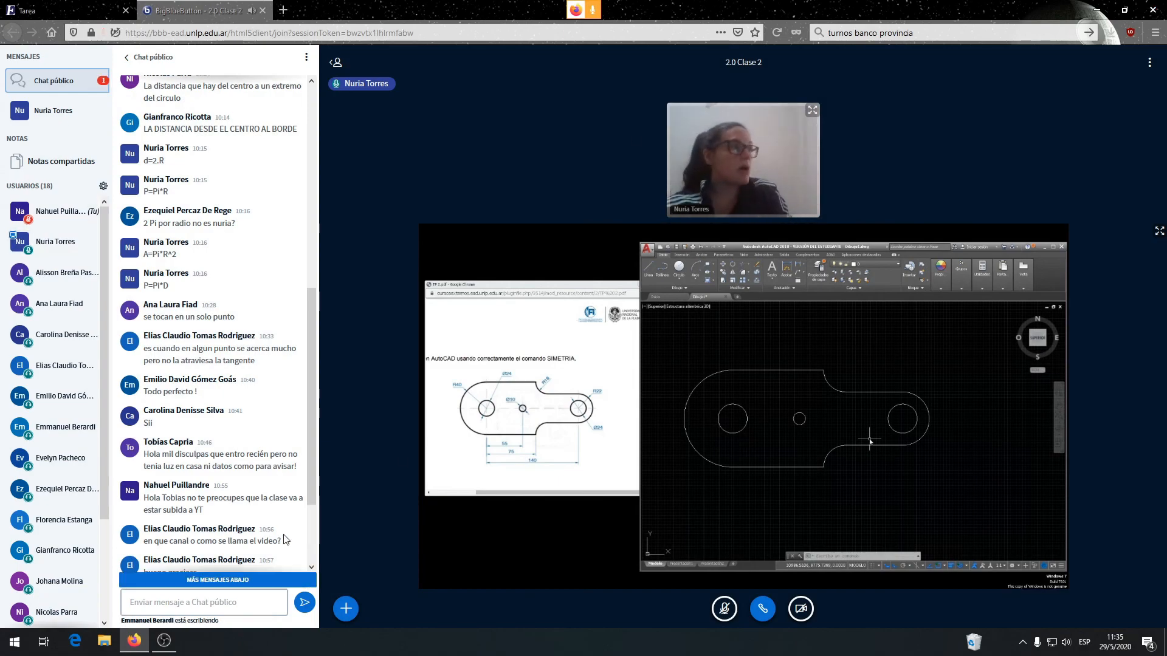
scroll(194, 534, down, 3)
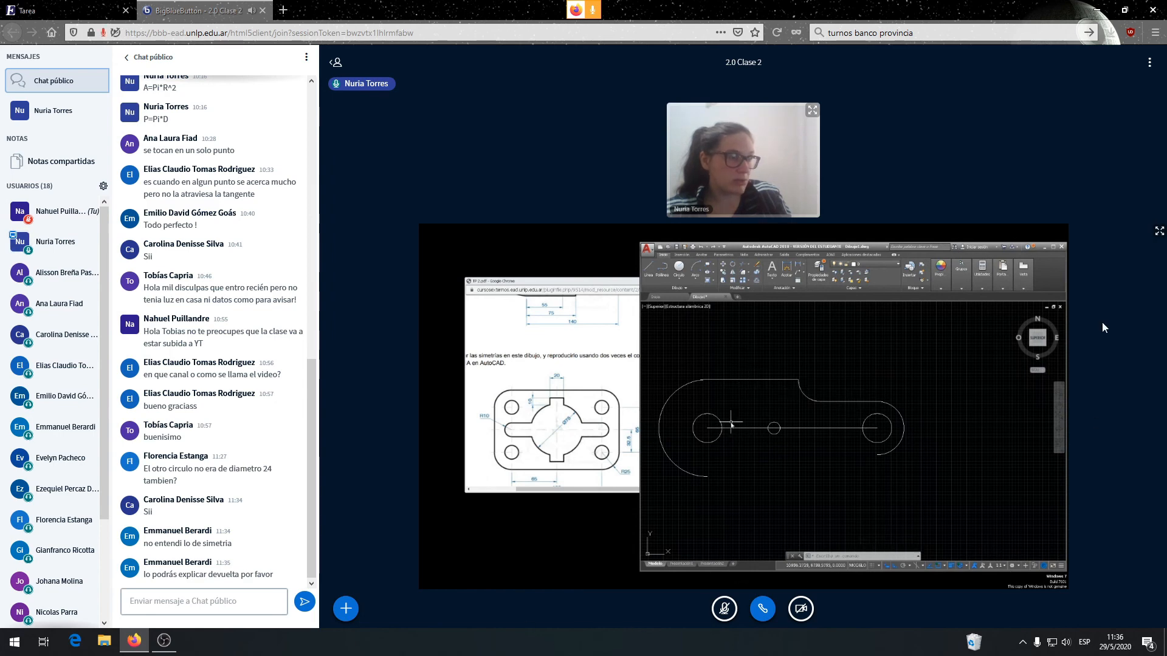
click(1159, 230)
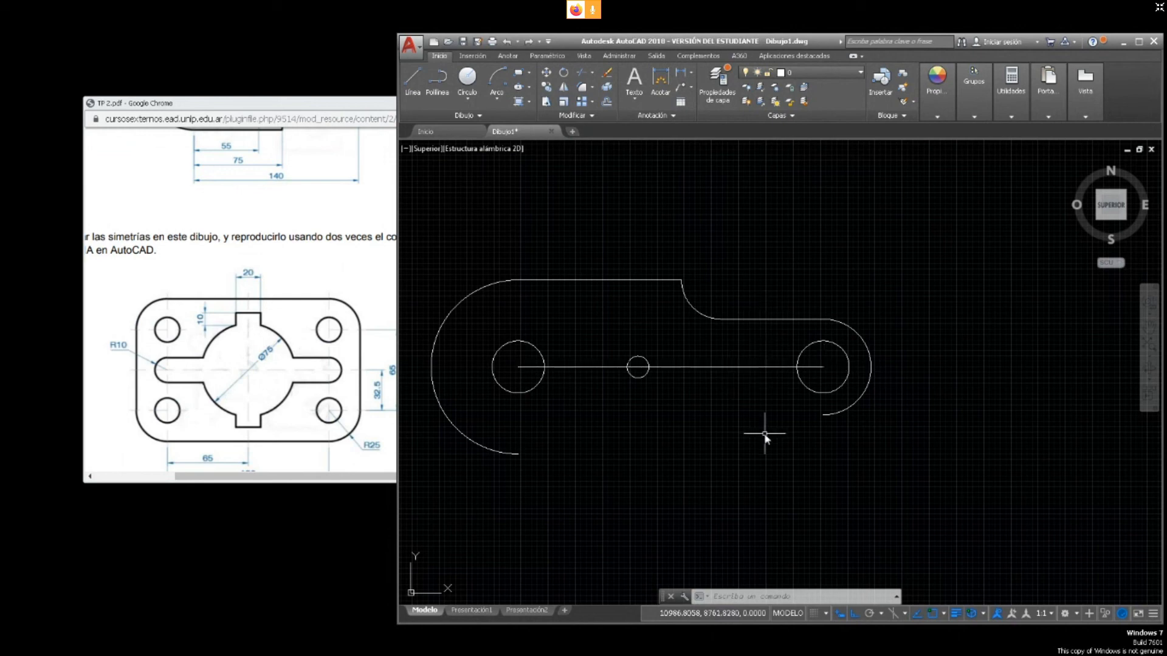
scroll(760, 431, down, 2)
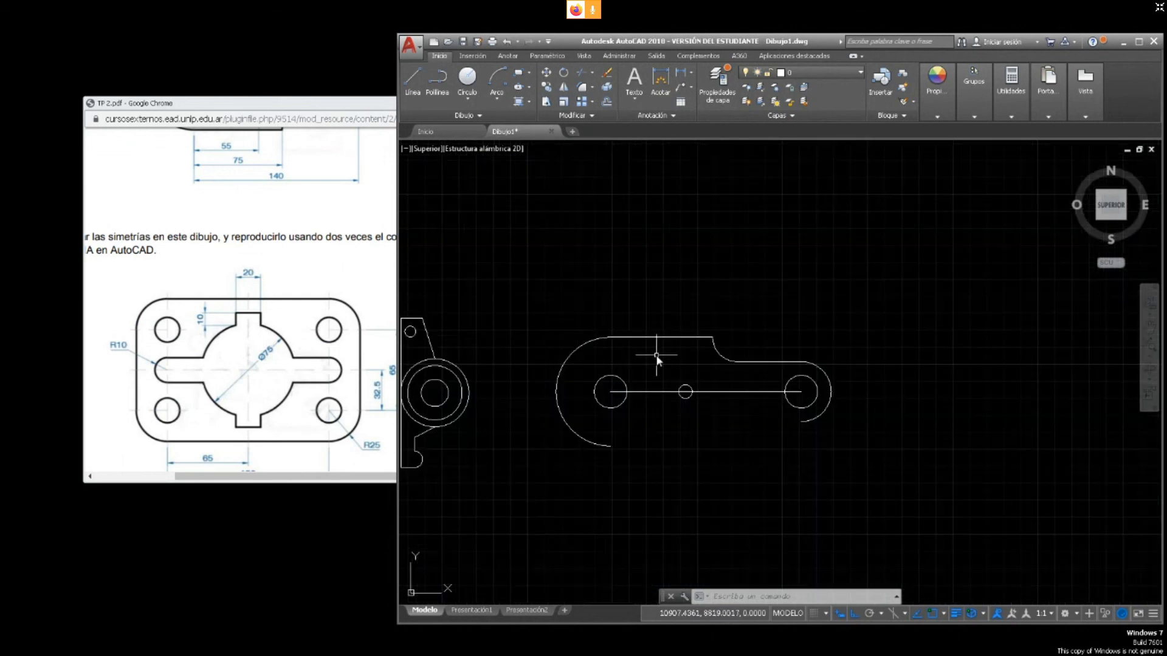
scroll(668, 356, up, 2)
scroll(660, 358, up, 2)
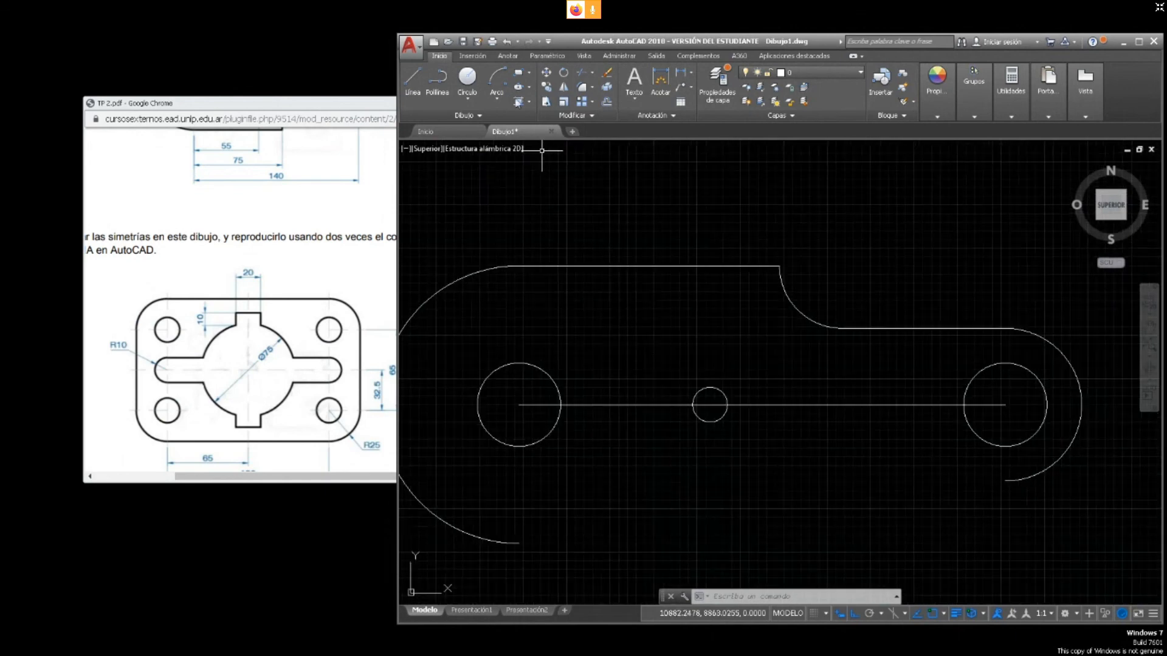
click(563, 89)
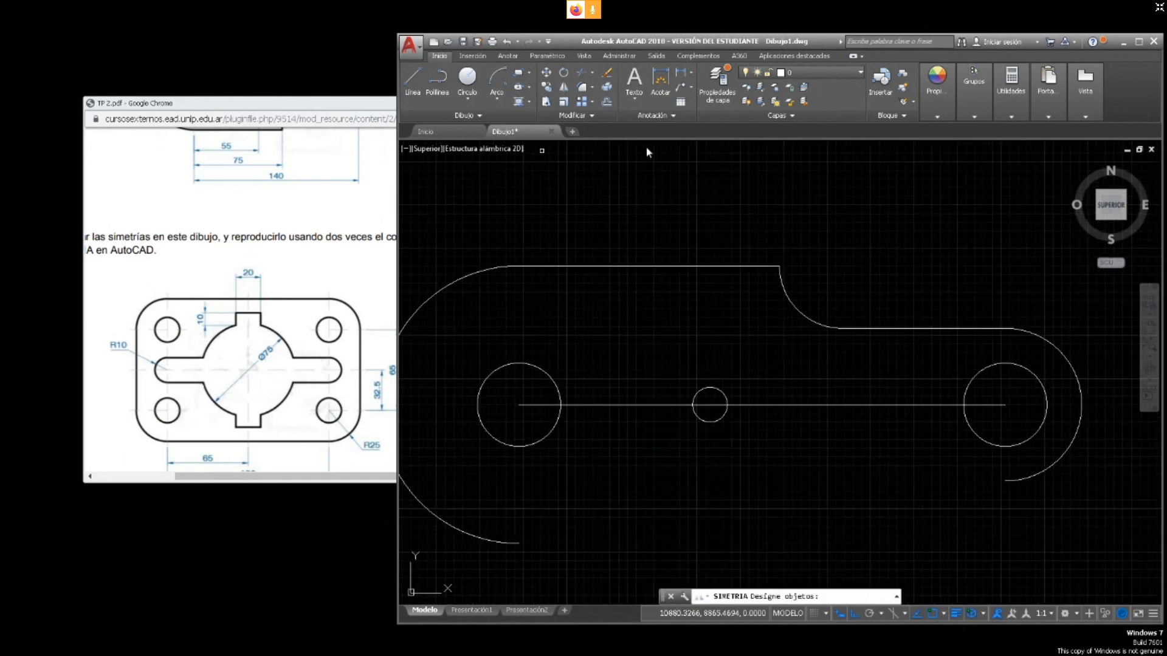
scroll(630, 227, down, 1)
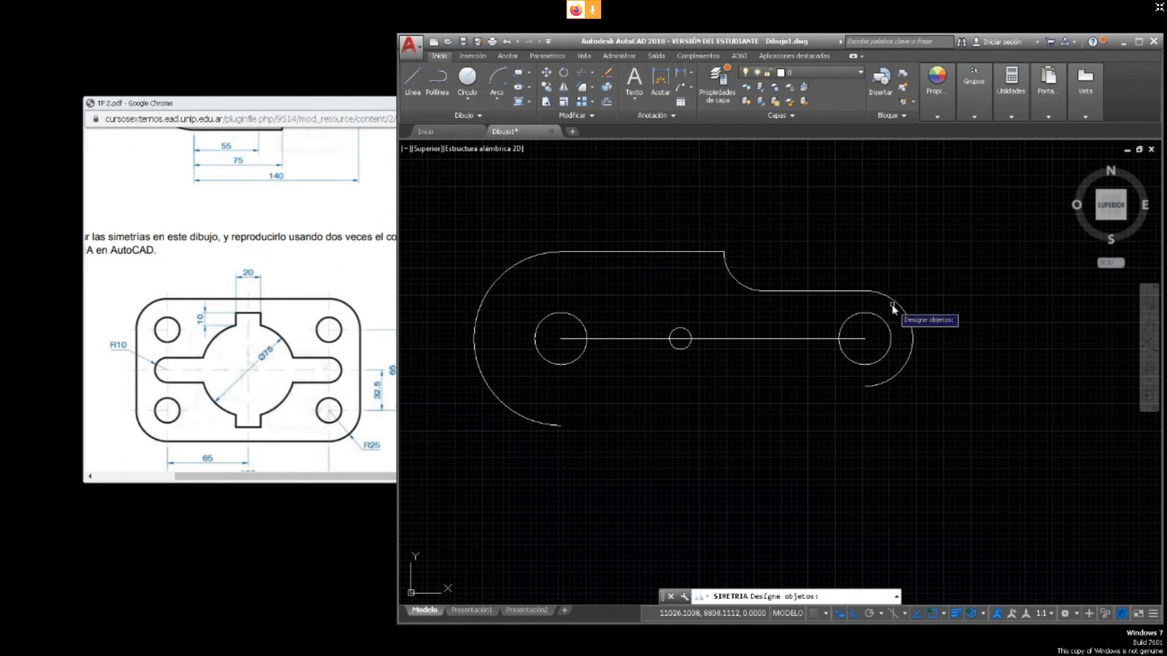
click(890, 335)
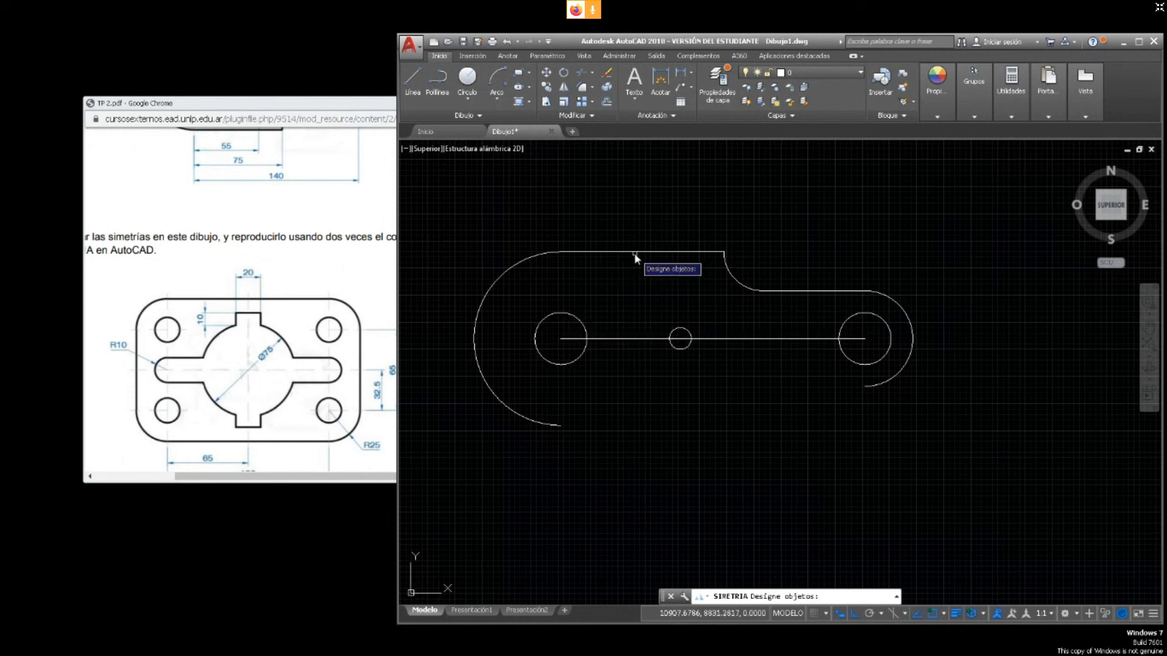
click(737, 277)
click(819, 293)
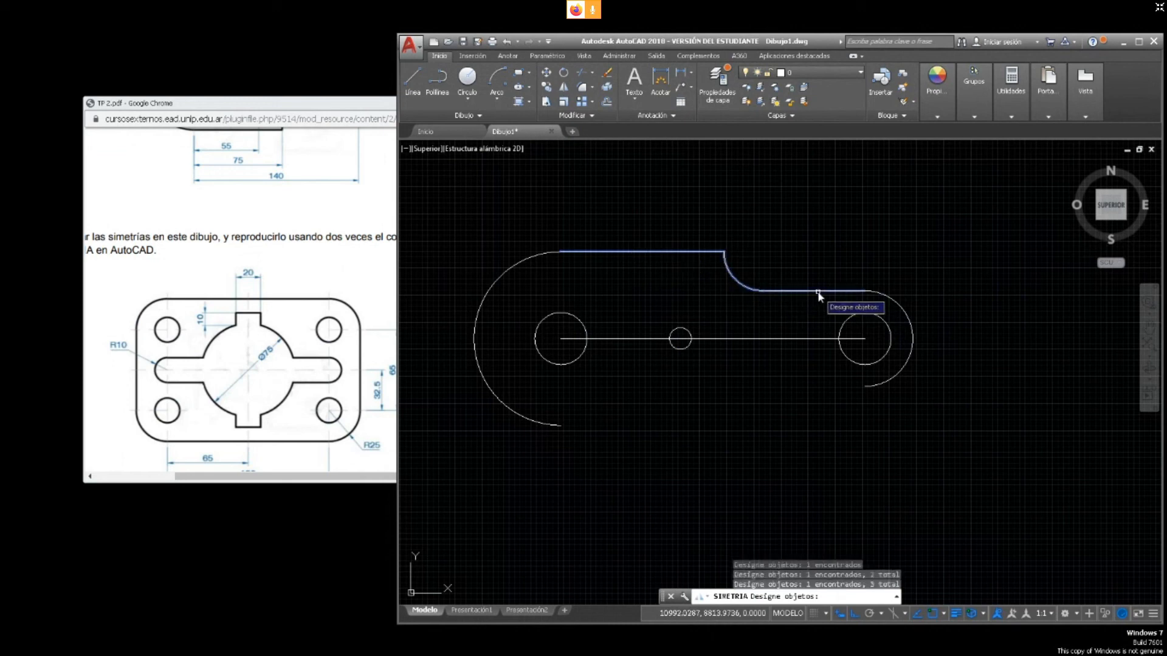
Bring the symmetric plate drawing on page 2 of TP 2.pdf back into view and return to the AutoCAD drawing
click(309, 293)
scroll(310, 293, up, 4)
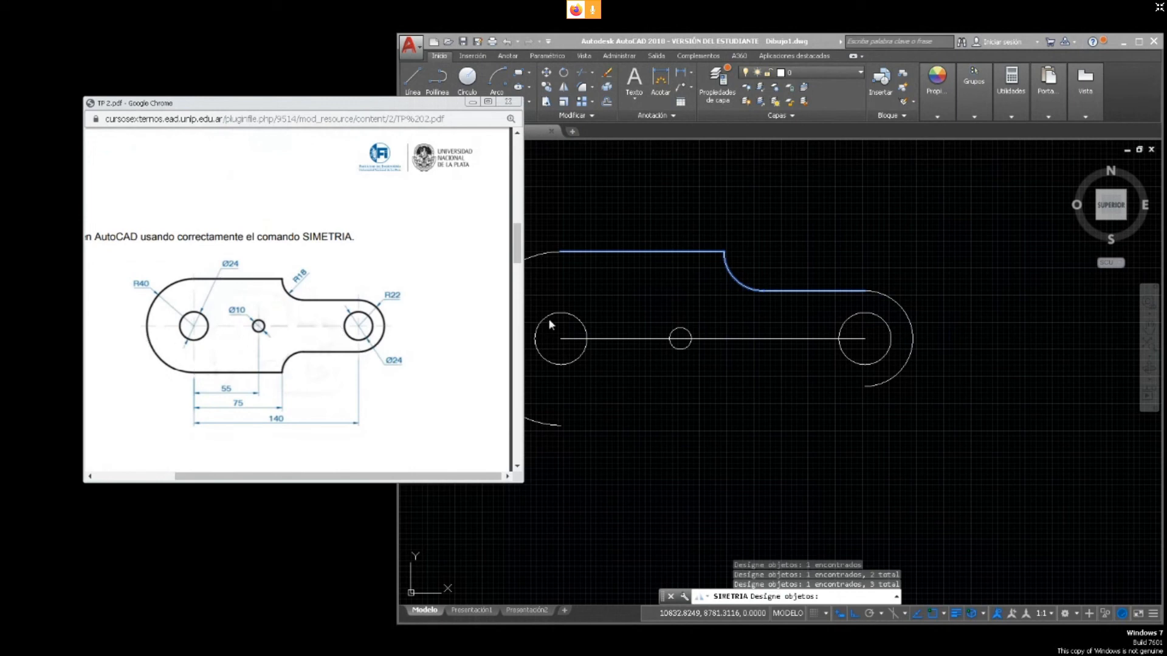
click(647, 348)
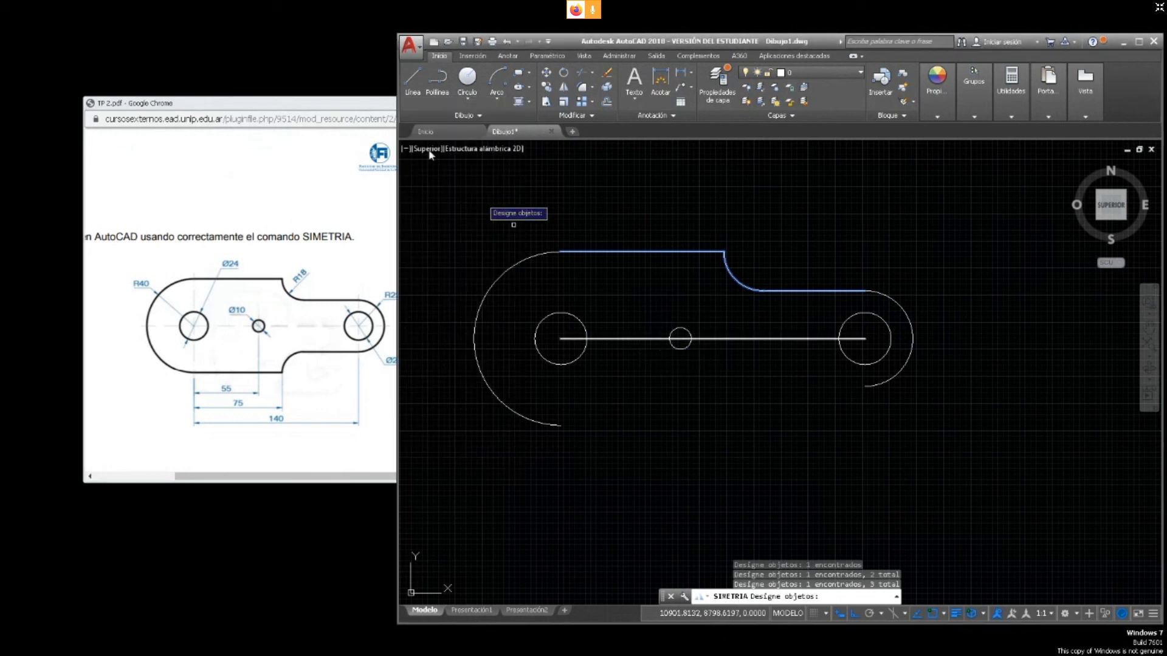
Draw vertical lines from the centre of the R40 arc to its upper and lower ends
click(412, 82)
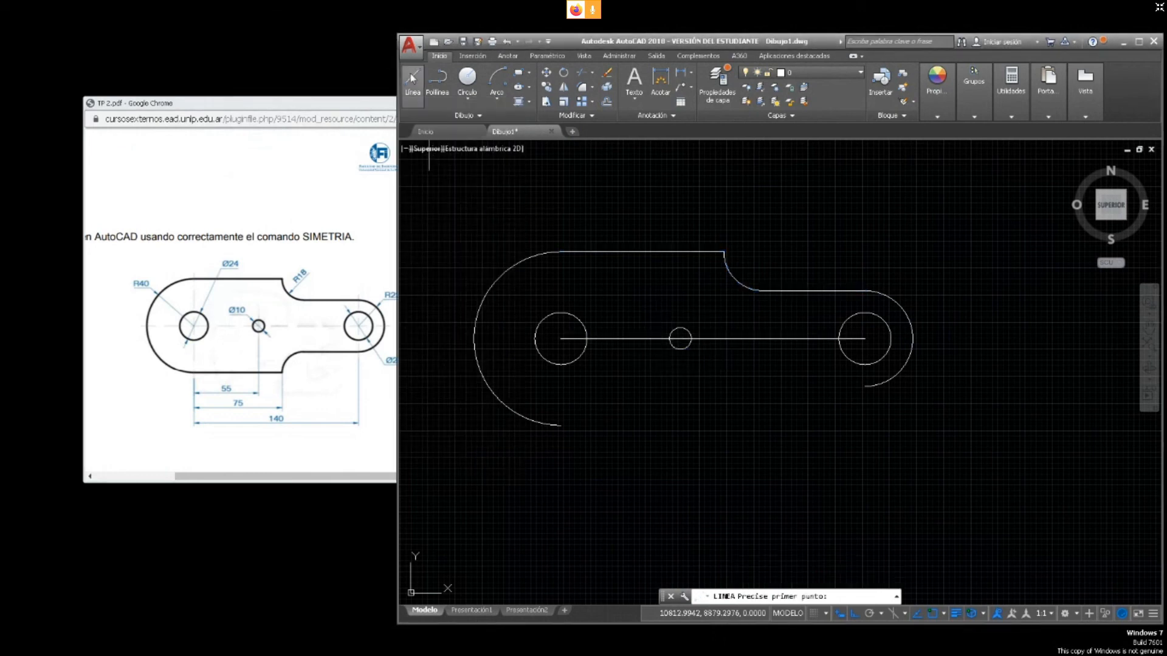
click(560, 337)
click(560, 251)
key(Escape)
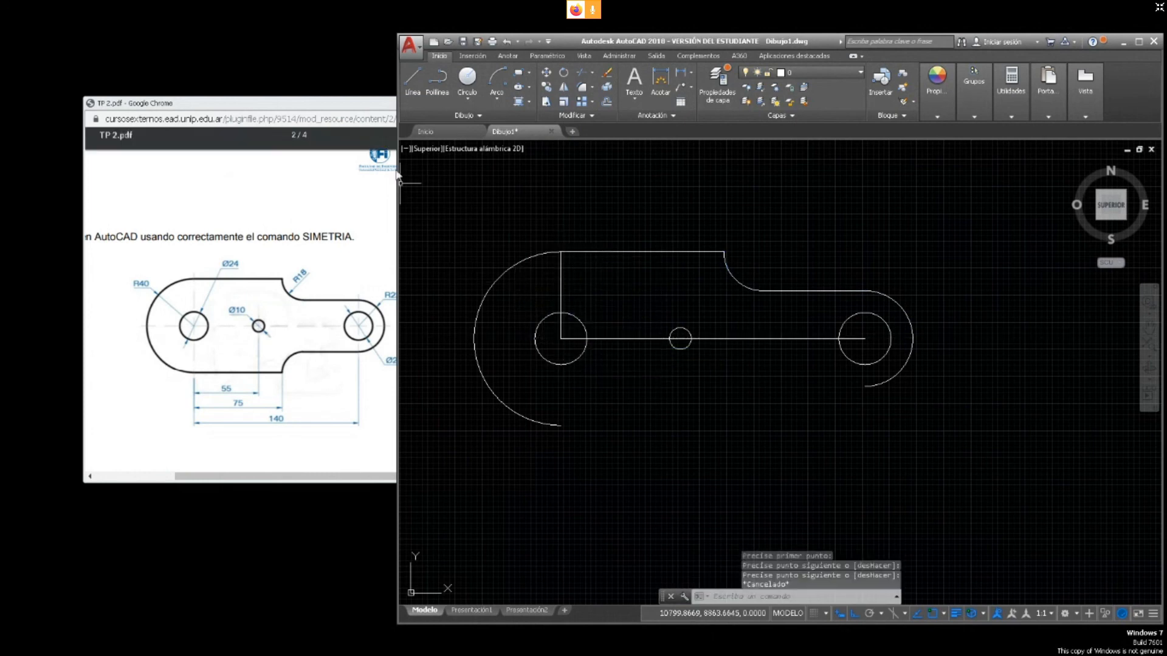
click(412, 82)
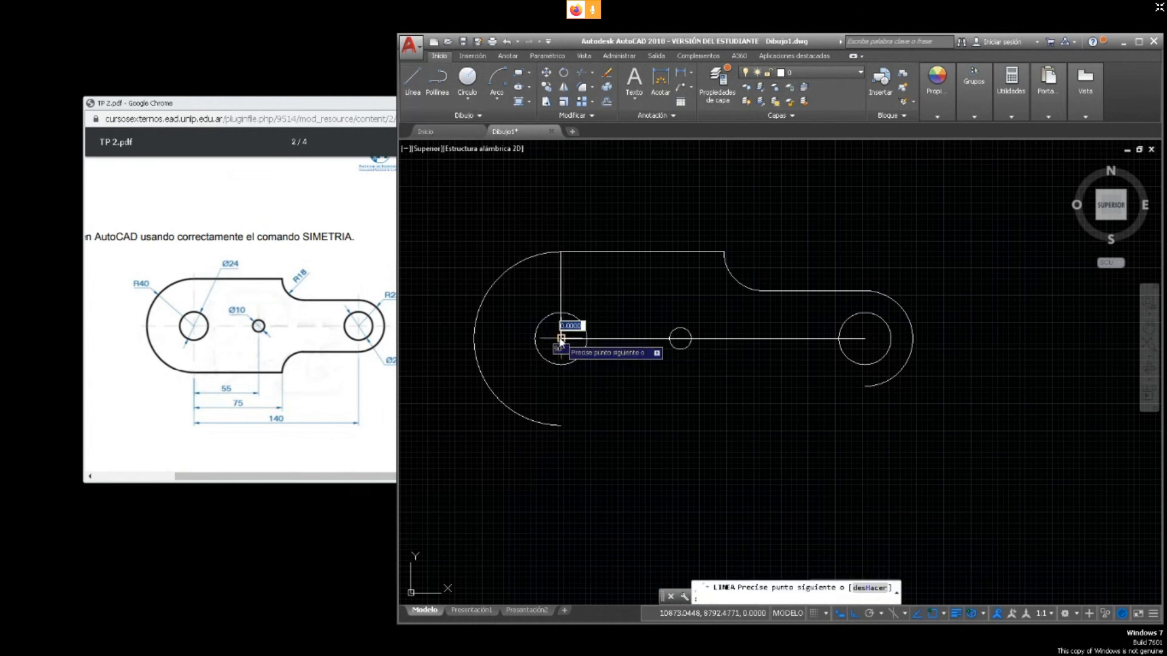
click(560, 426)
key(Escape)
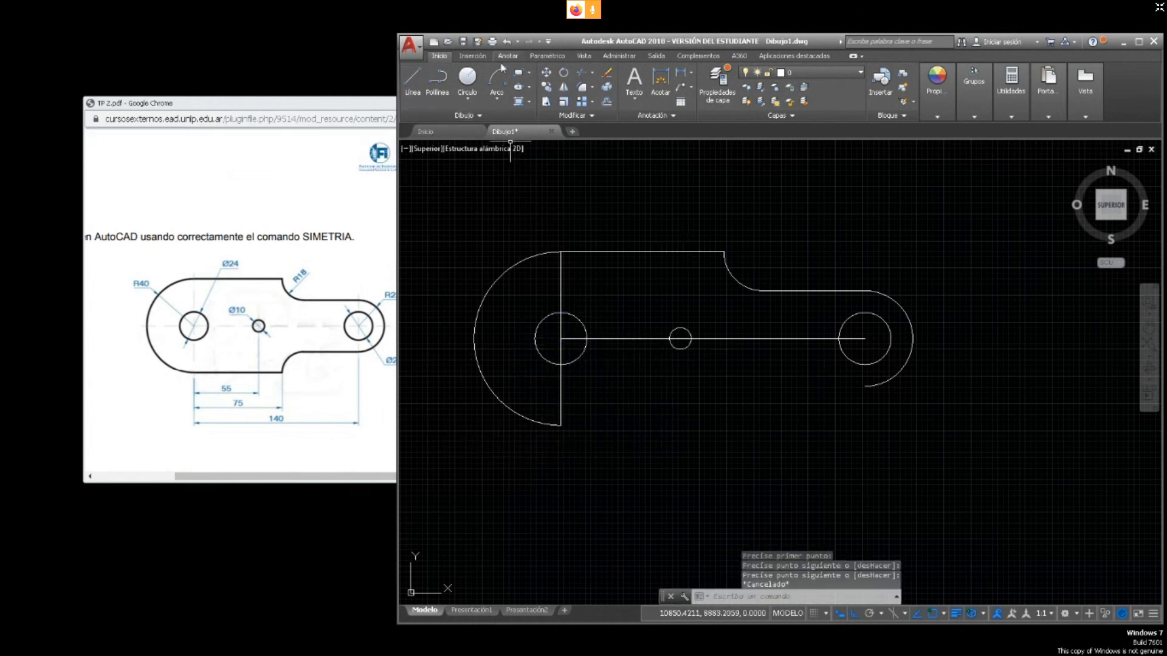
Try mirroring the top edge, R18 arc and step line about the horizontal centreline with the source objects deleted, and undo it
click(564, 87)
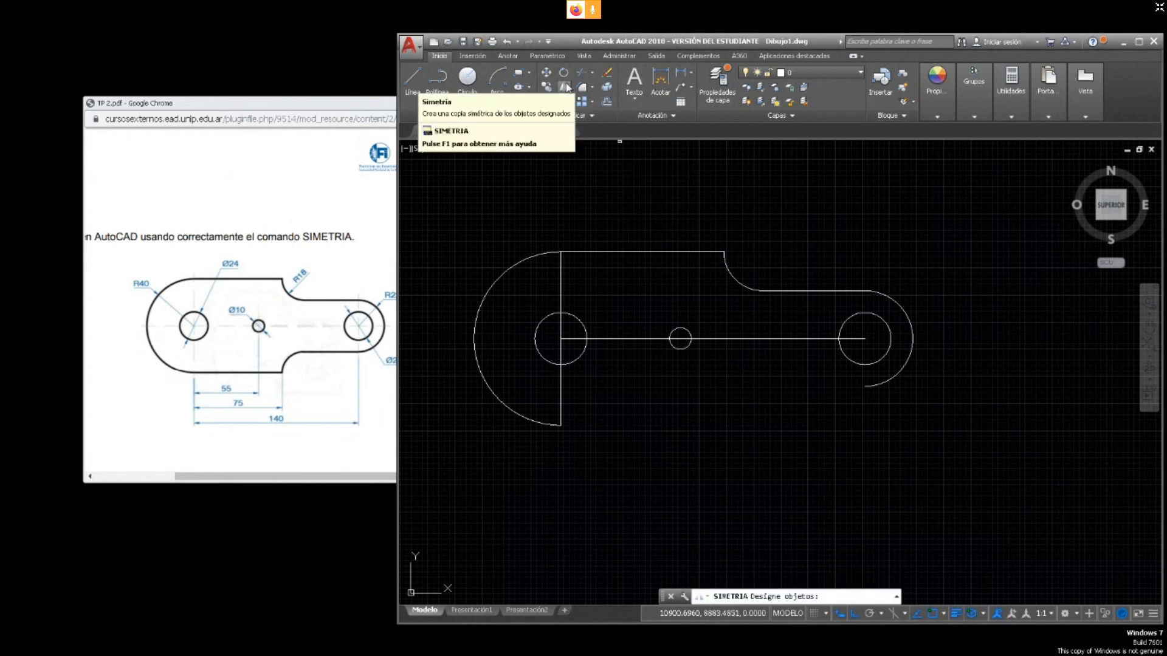
click(657, 251)
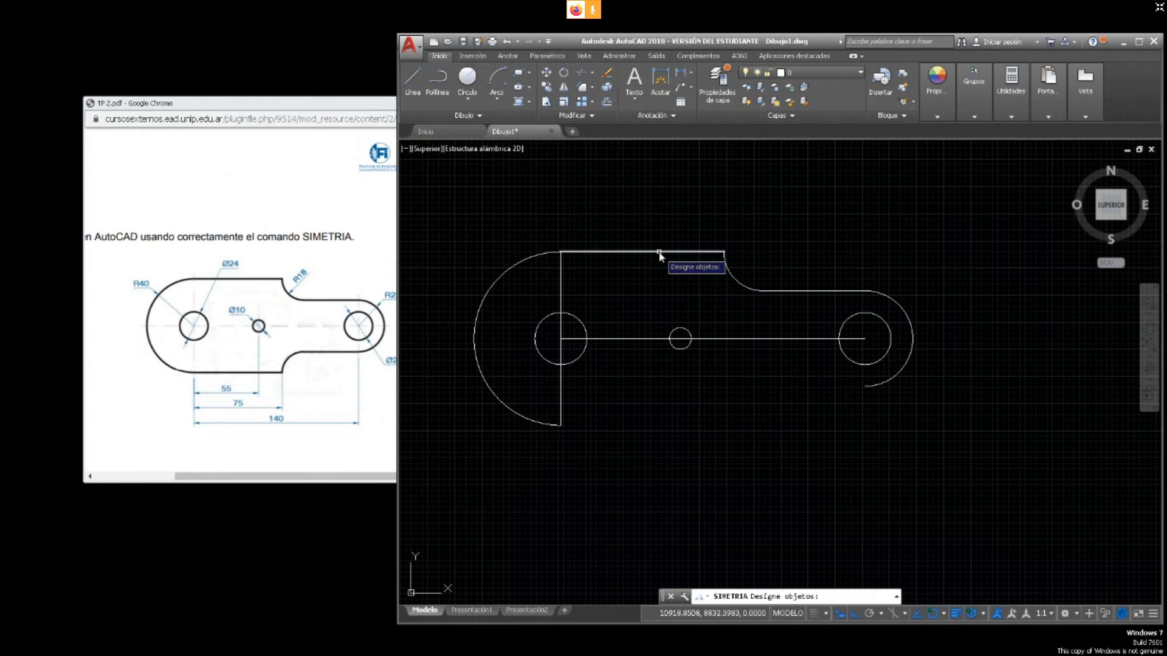
click(734, 277)
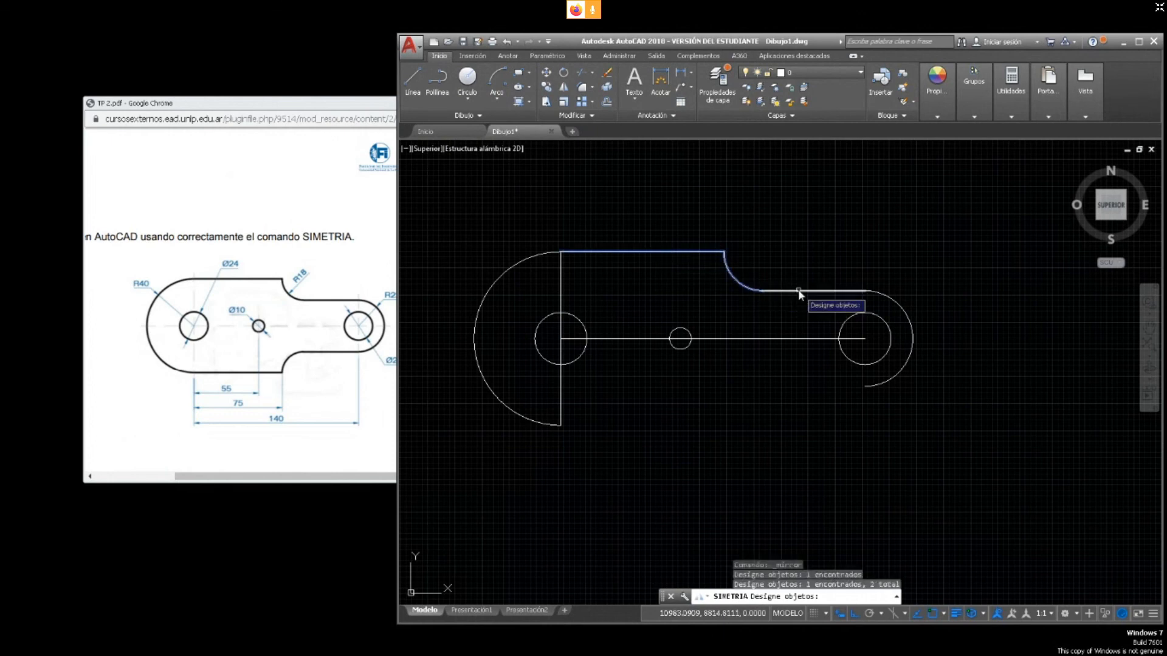
click(797, 291)
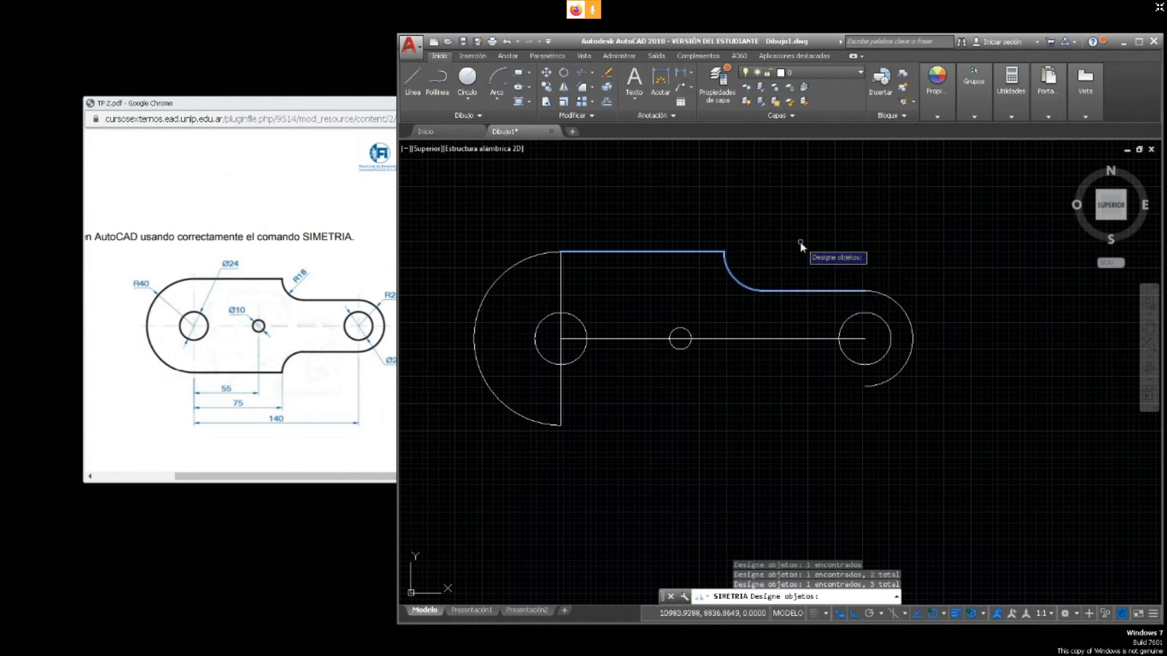
key(Return)
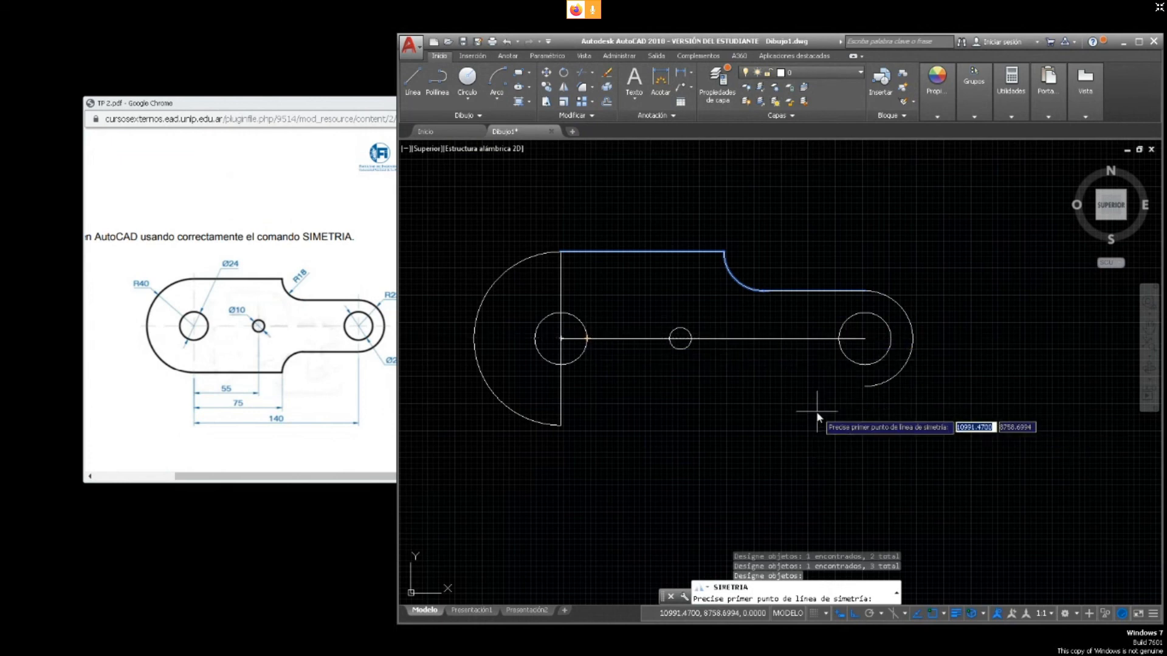
scroll(815, 411, down, 2)
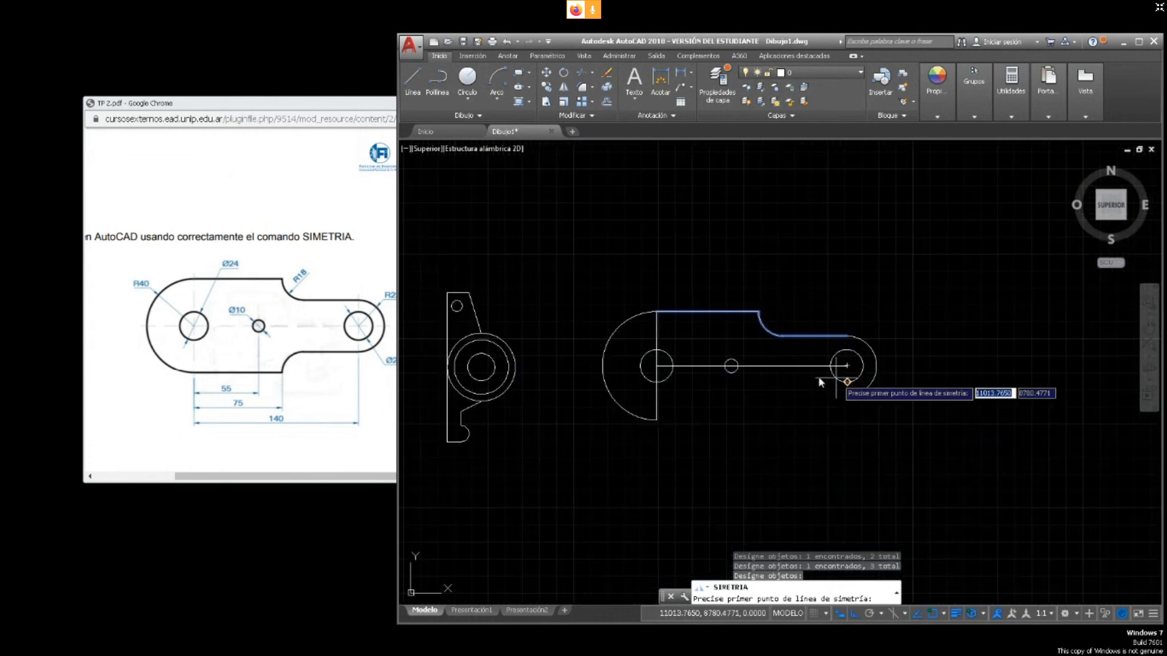
scroll(723, 406, up, 2)
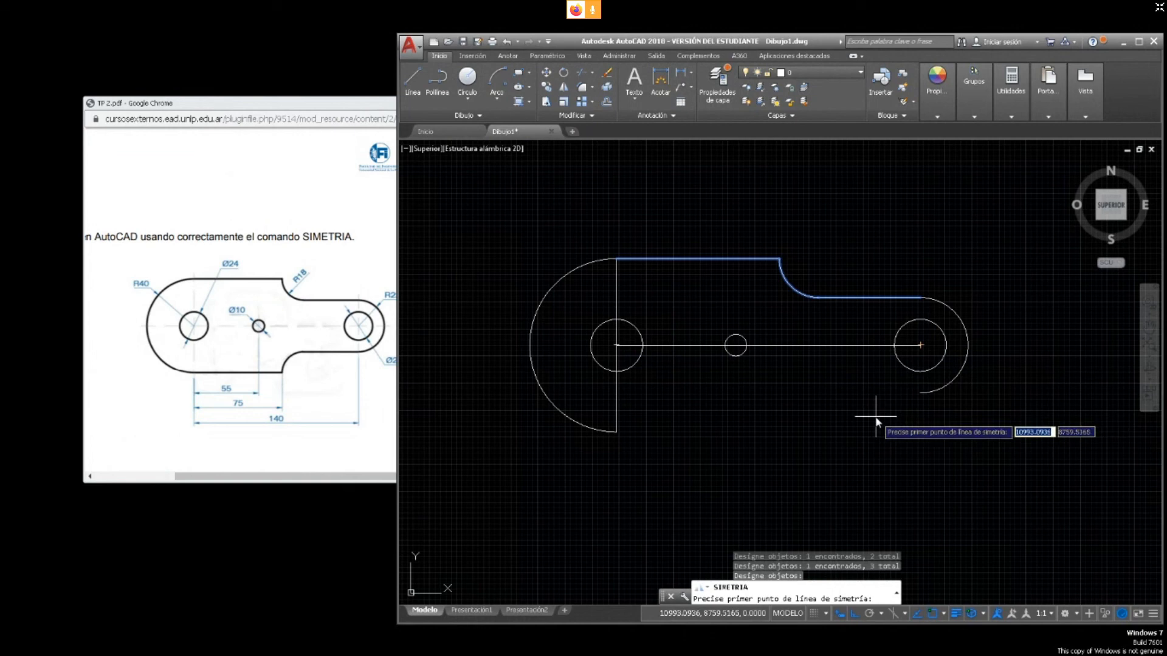
click(617, 346)
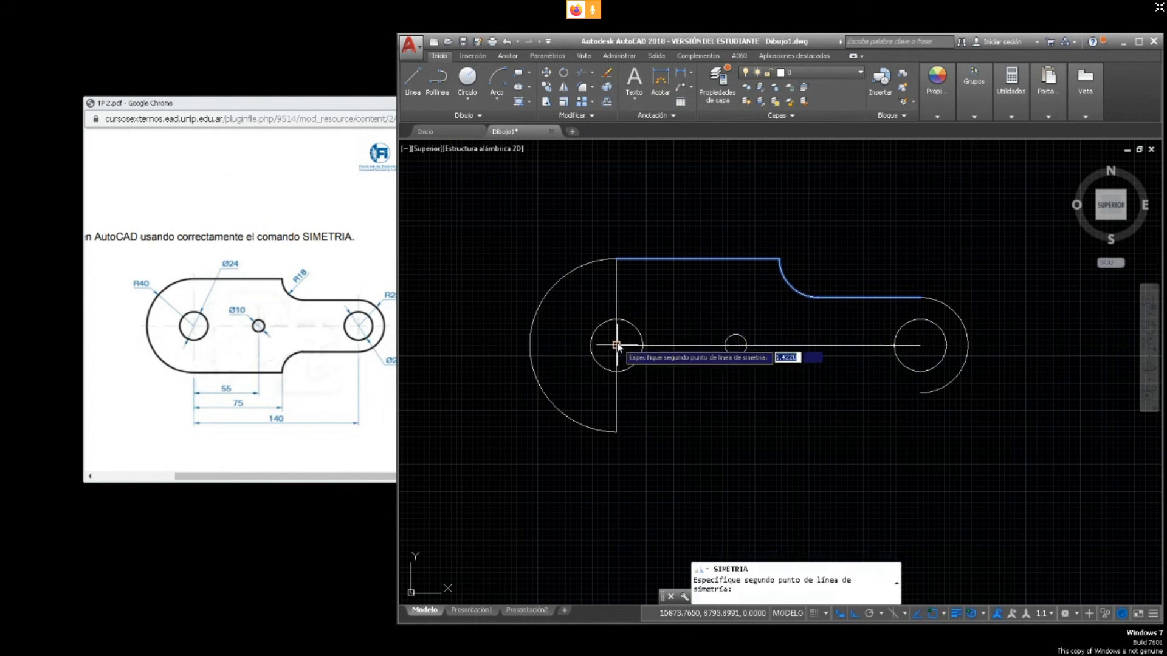
click(921, 345)
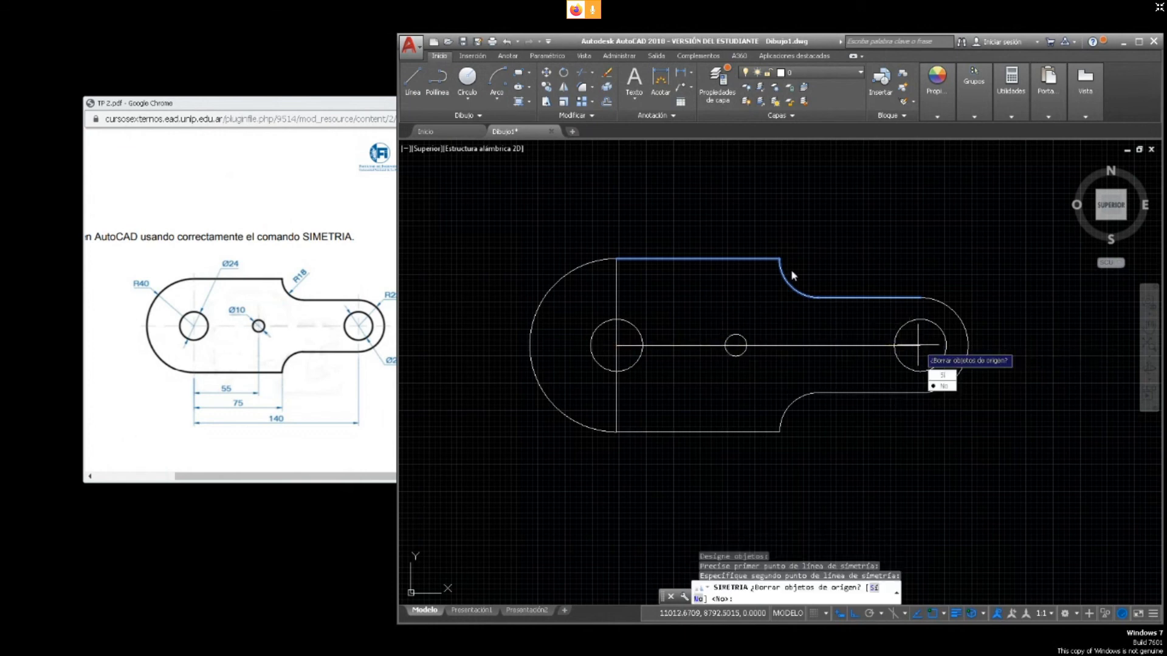
click(943, 376)
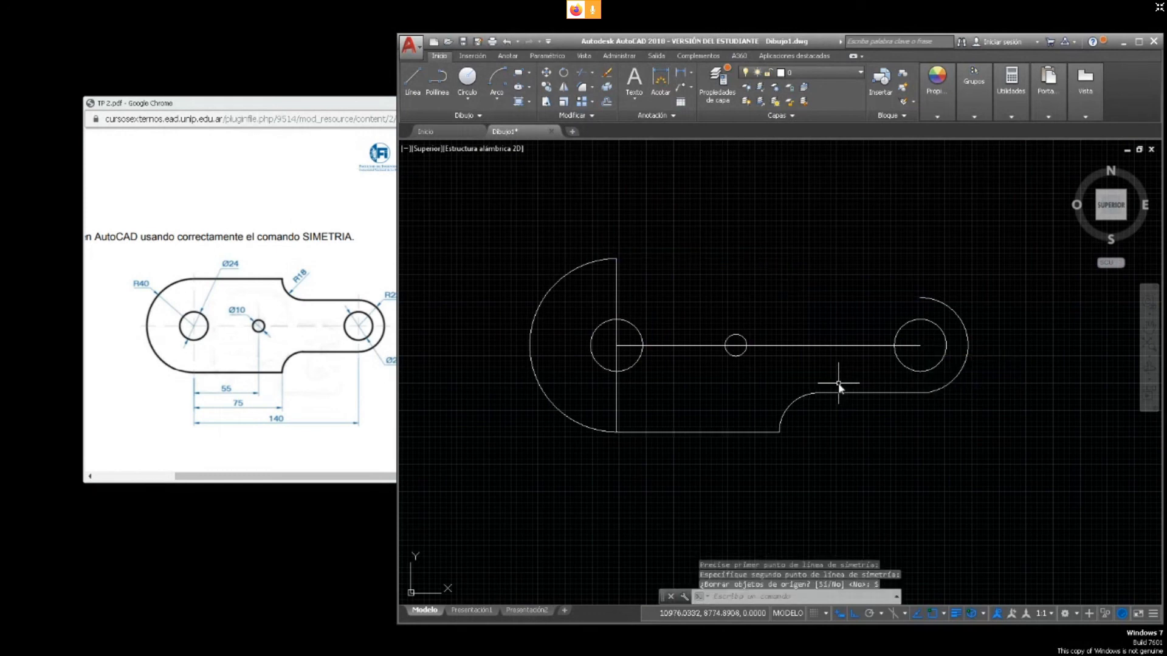
key(ctrl+z)
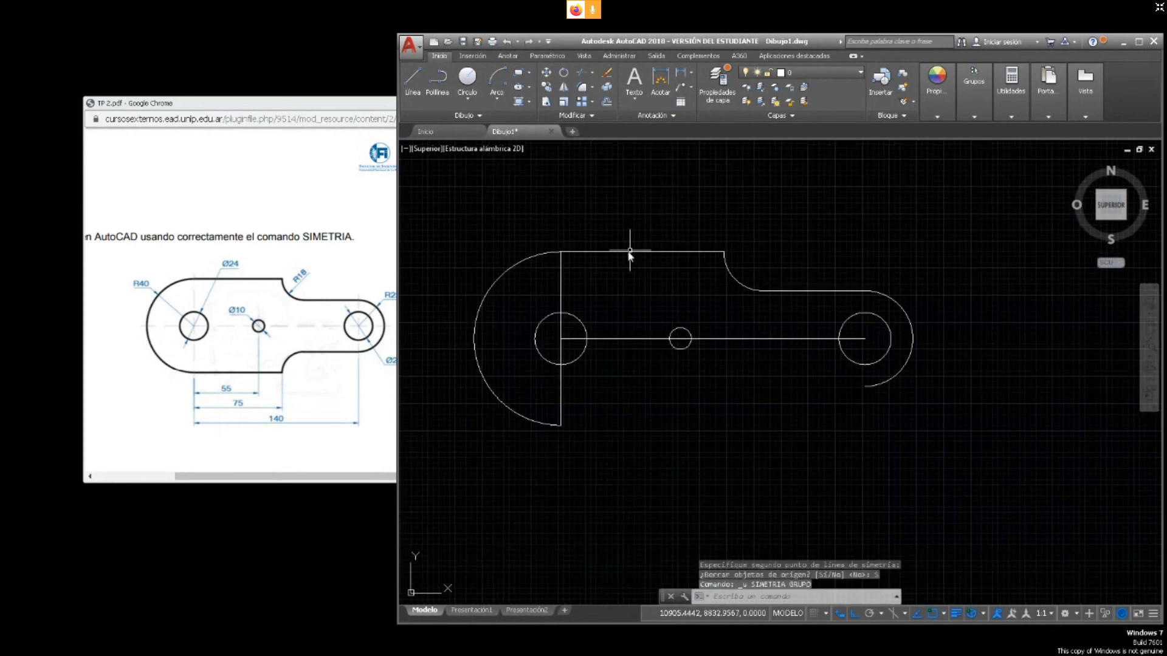
Mirror the top edge, R18 arc and step line about the horizontal centreline, keeping the source objects
click(564, 87)
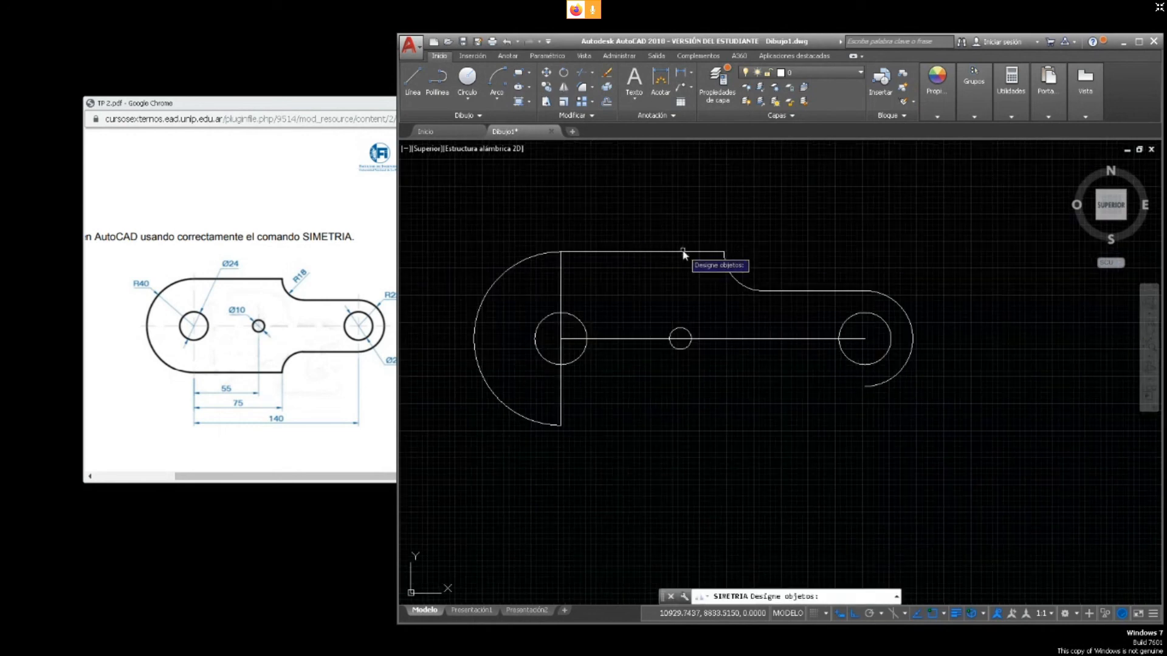
click(683, 251)
click(738, 280)
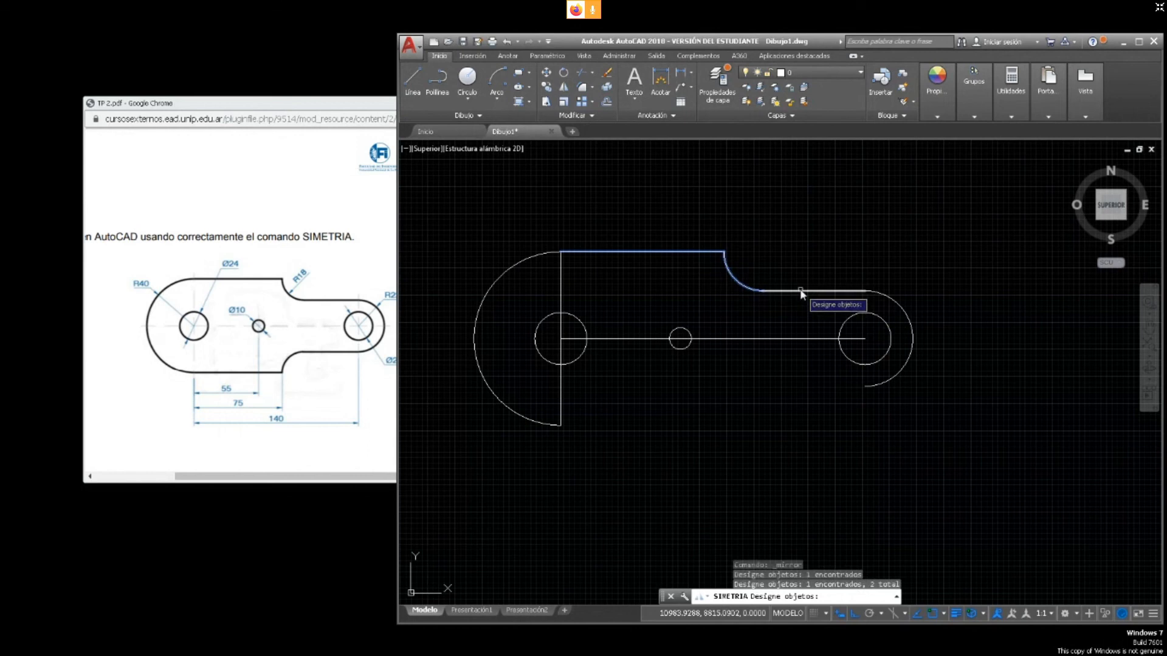
click(801, 291)
key(Return)
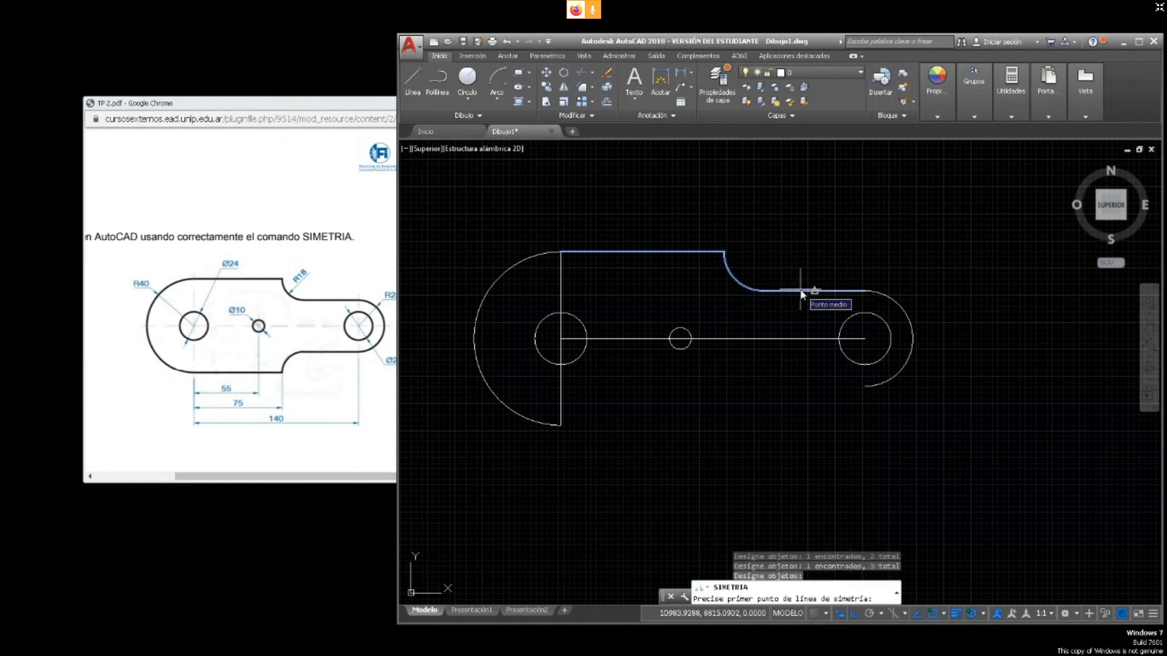
click(866, 339)
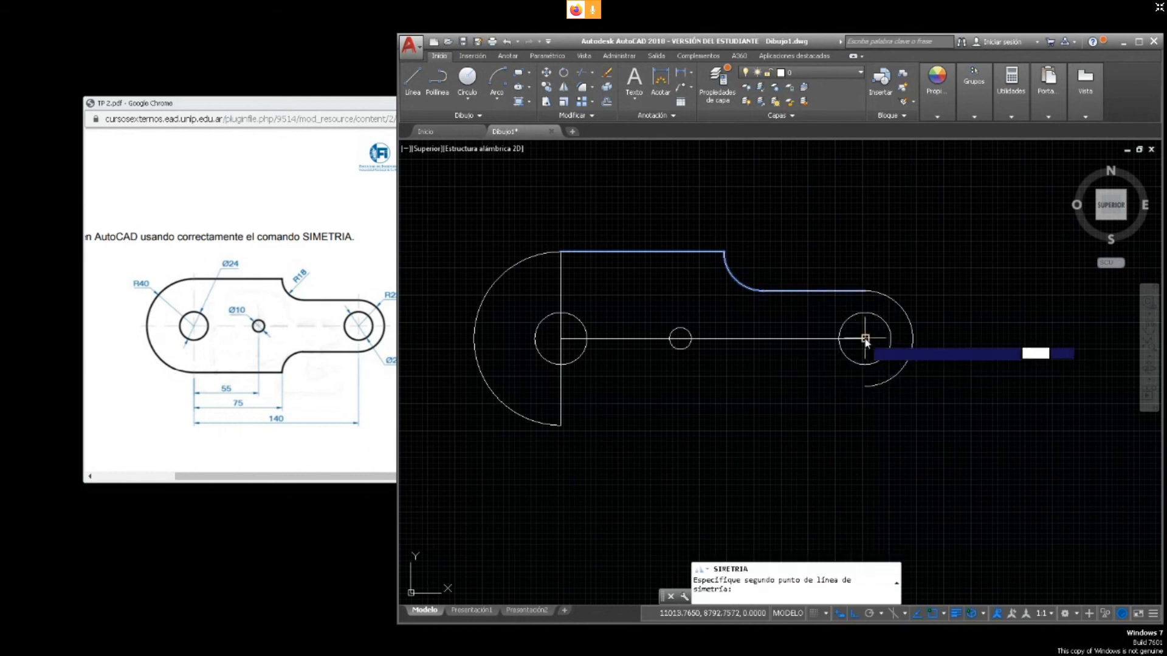
click(560, 338)
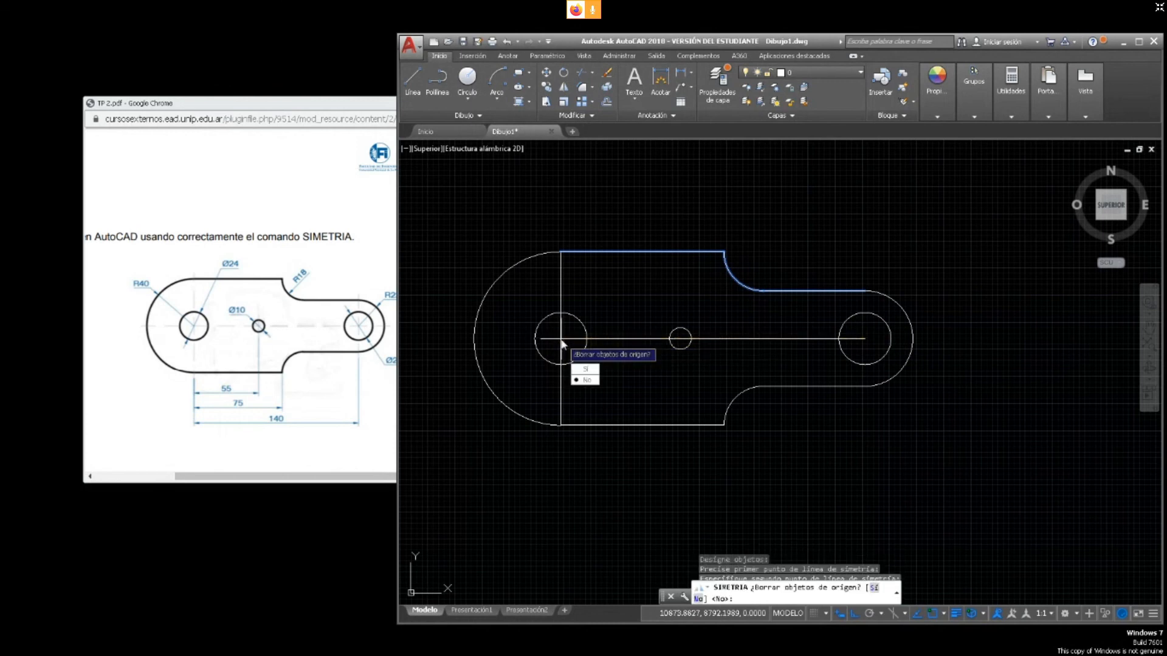
click(587, 380)
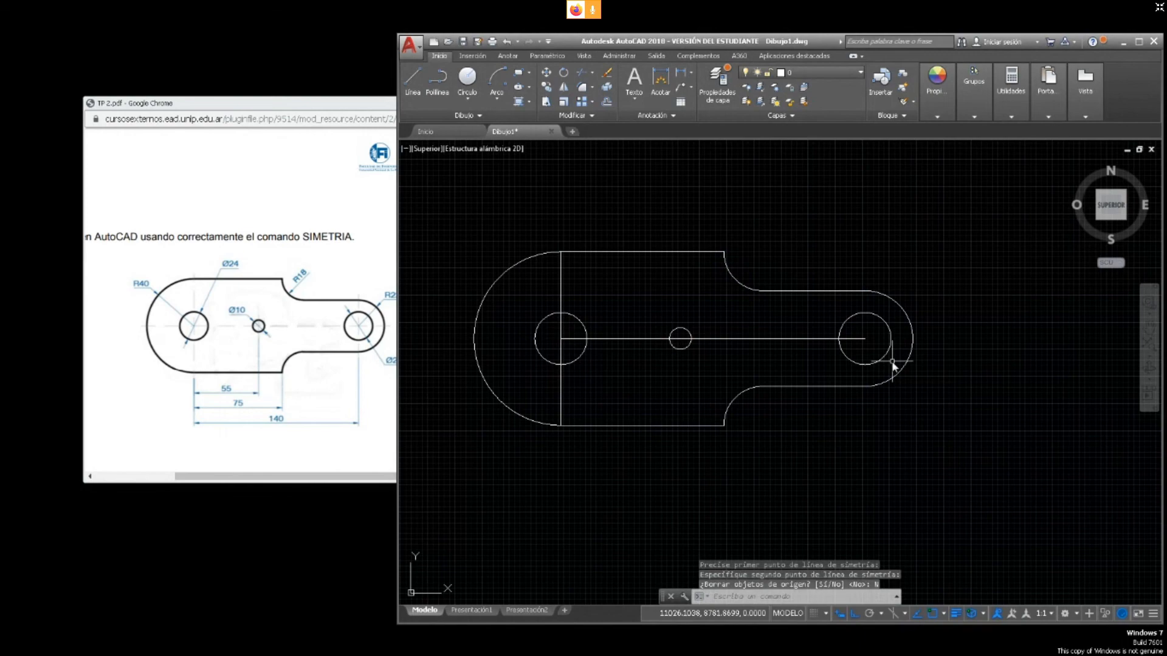
Leave the full-screen presentation to read the newest class chat messages, and unmute the microphone
key(Escape)
scroll(254, 499, down, 3)
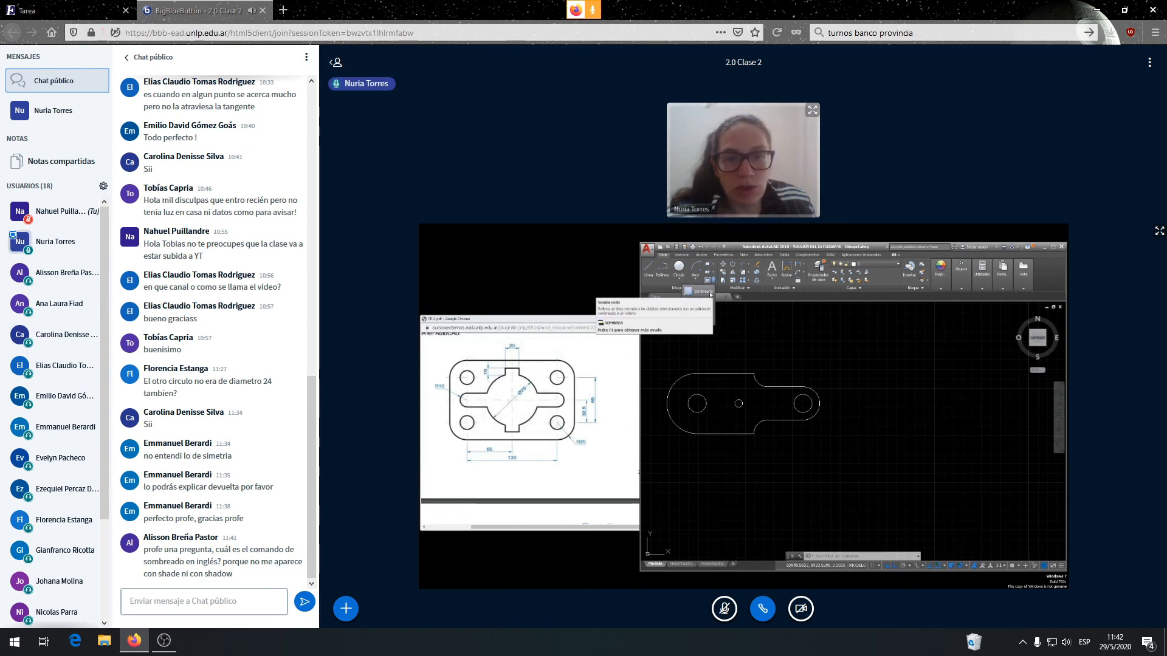
click(723, 611)
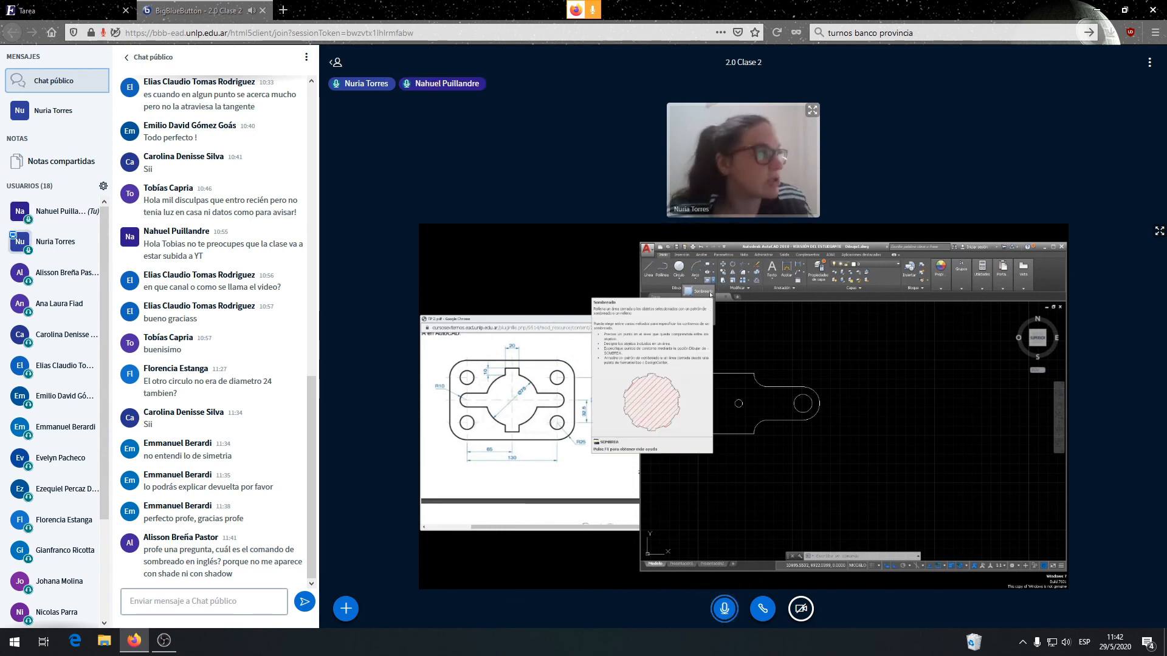